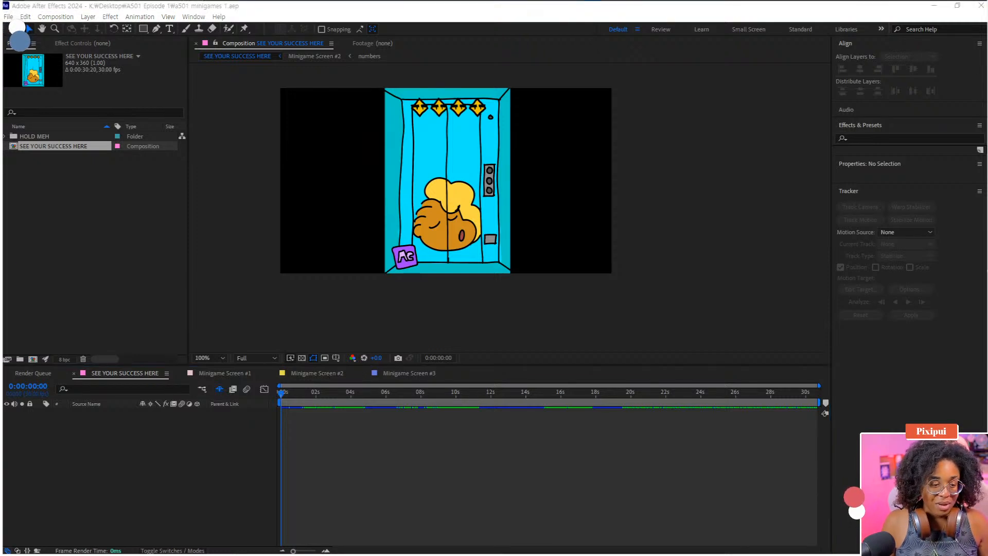
Step: Preview the SEE YOUR SUCCESS HERE composition and return the playhead to the start
click(447, 477)
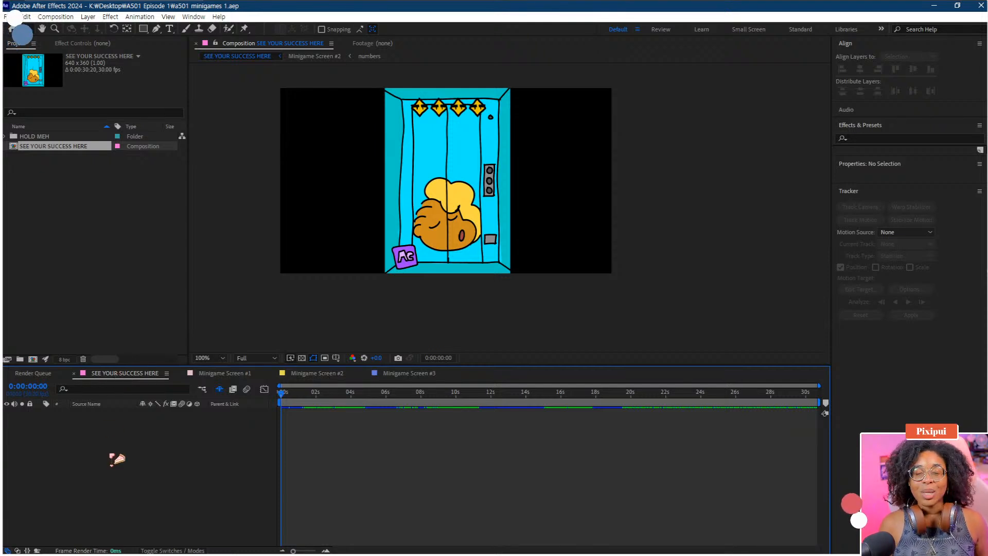
key(space)
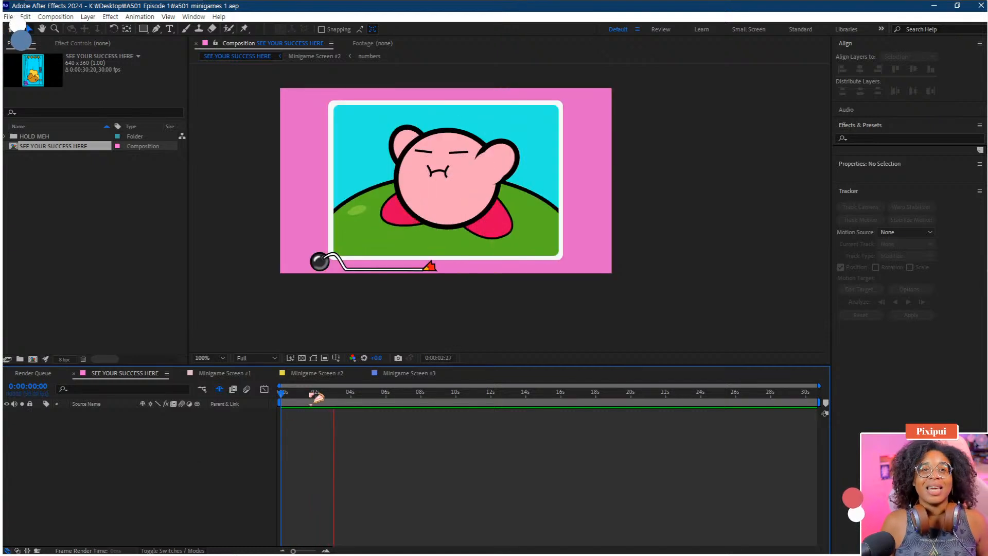
key(space)
drag(315, 396, 282, 401)
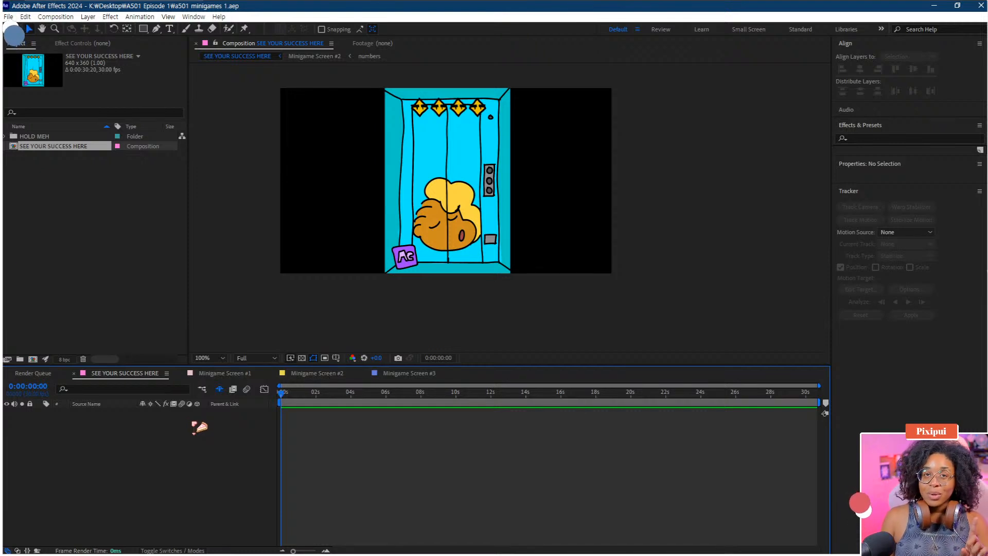
Step: Open the Minigame Screen #1 composition, preview its animation, and return the playhead to the first frame
click(232, 376)
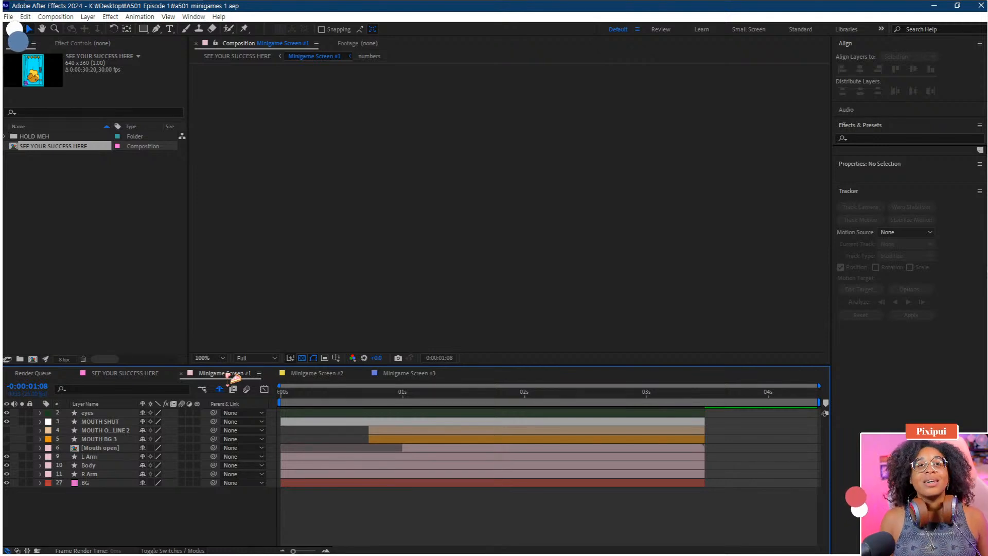
drag(308, 401, 282, 402)
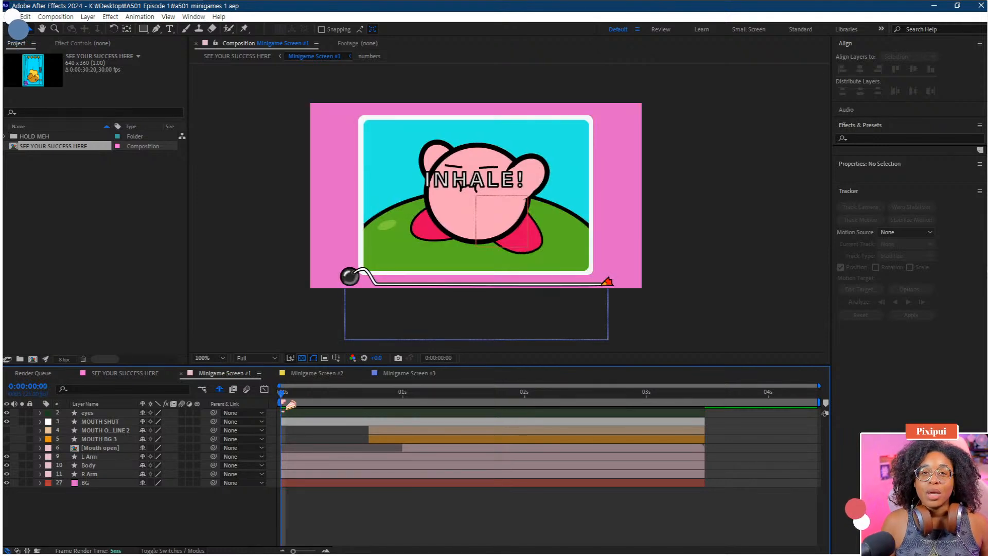
key(space)
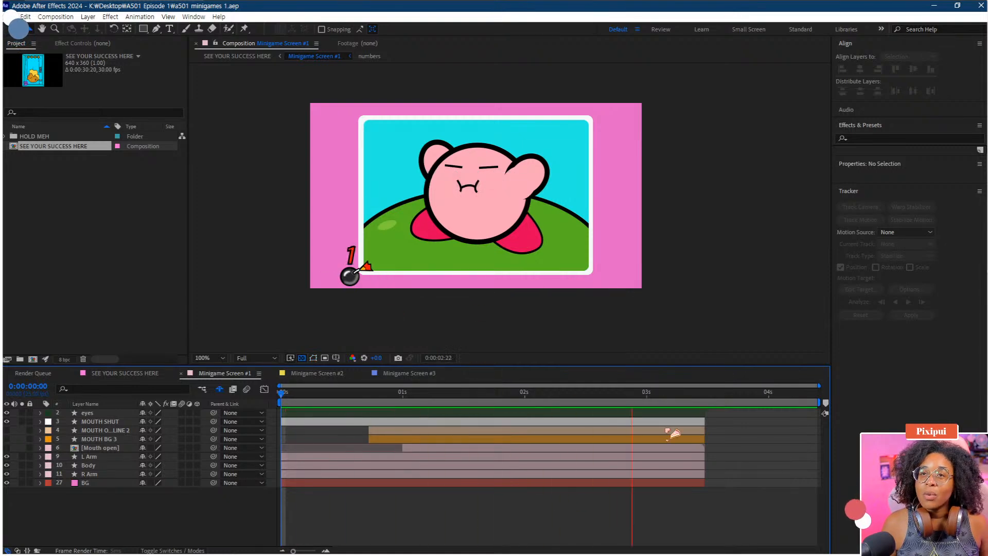
key(space)
click(706, 402)
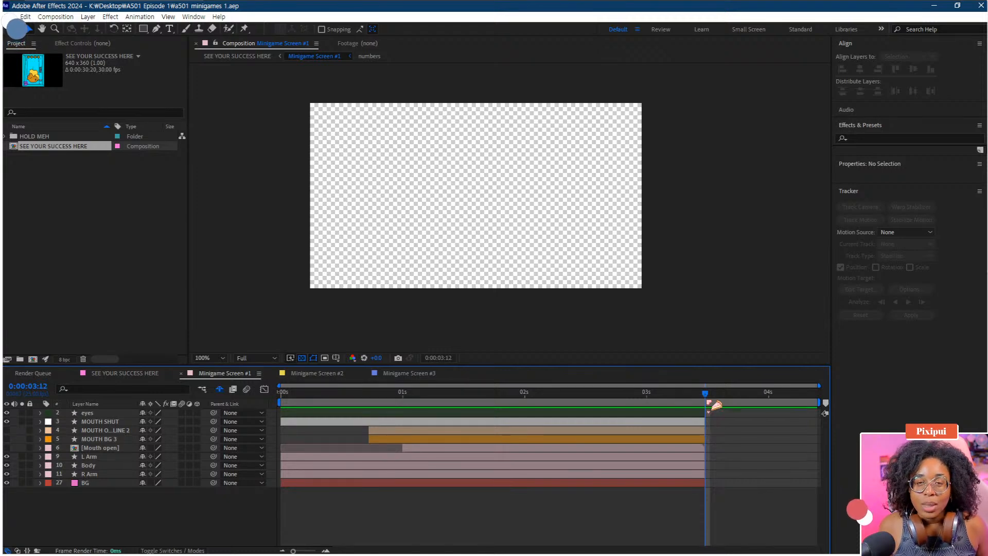
drag(715, 405, 276, 473)
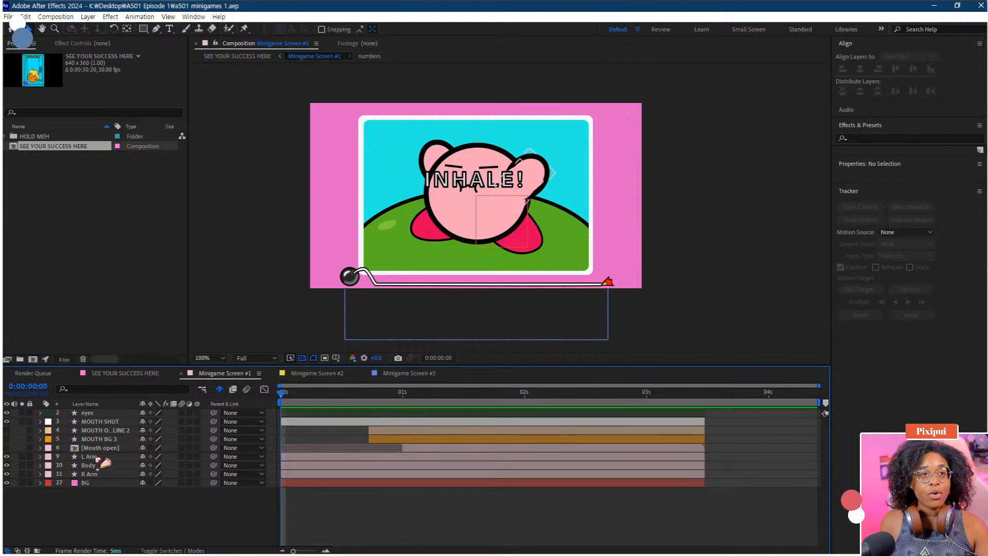
Step: Reveal the shy layers of Minigame Screen #1, look through the full layer stack, and hide the shy layers again
click(221, 390)
scroll(160, 435, down, 4)
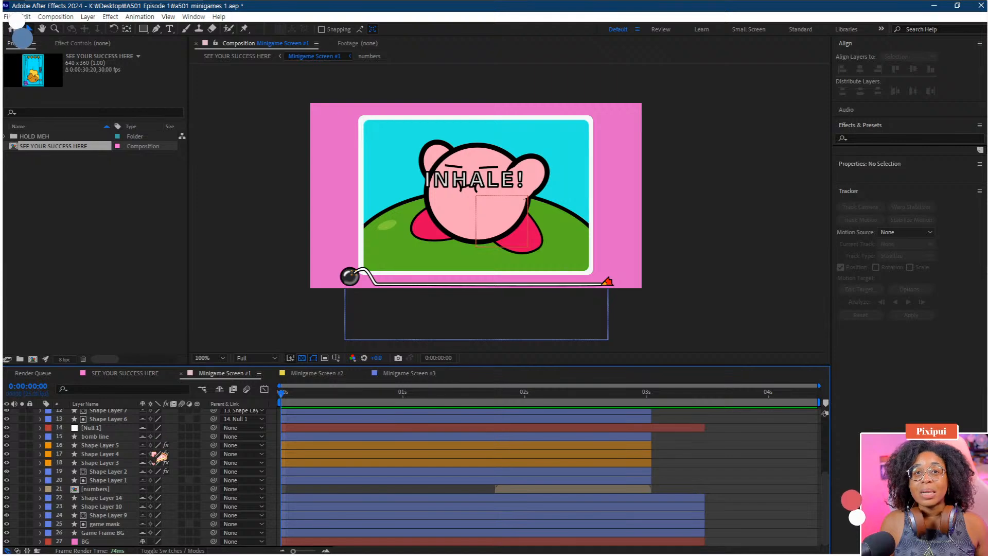
scroll(153, 455, up, 4)
scroll(160, 456, down, 4)
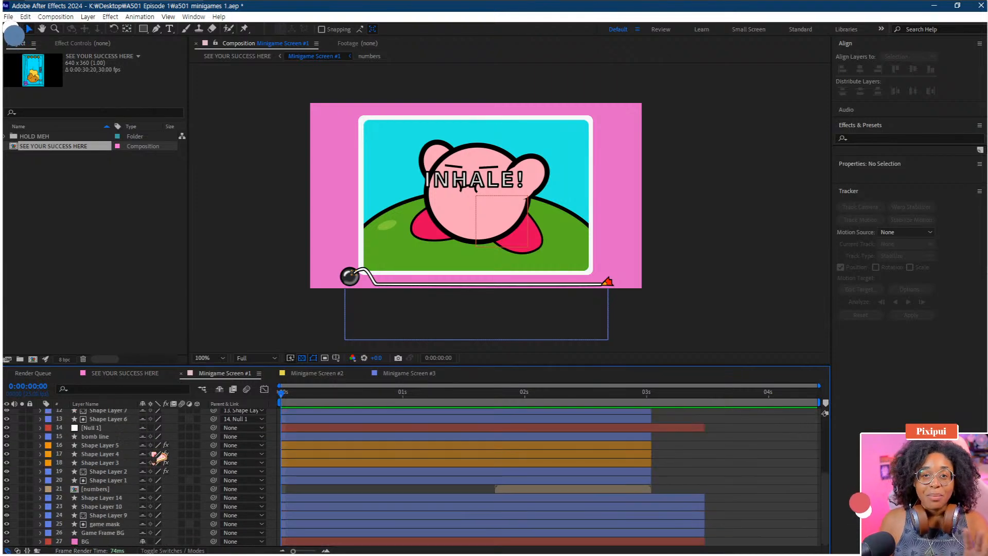
scroll(160, 455, up, 4)
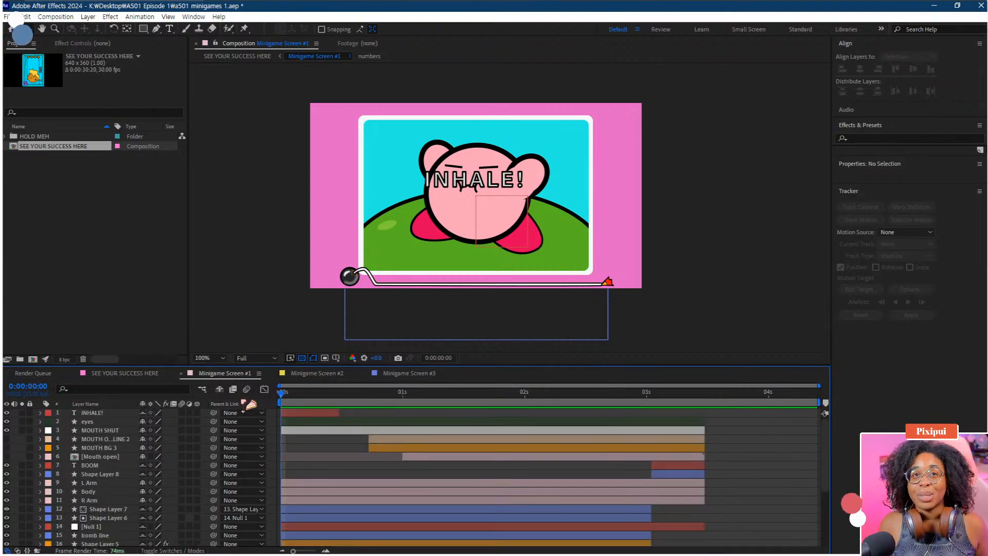
click(220, 390)
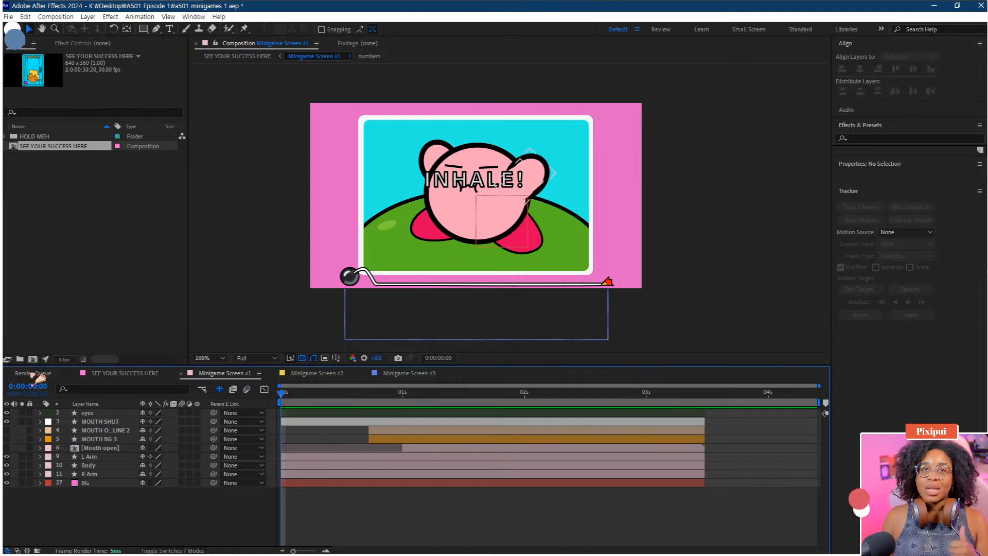
Step: Create a new composition with a width of 800 px and a height of 800 px
click(75, 219)
right_click(77, 222)
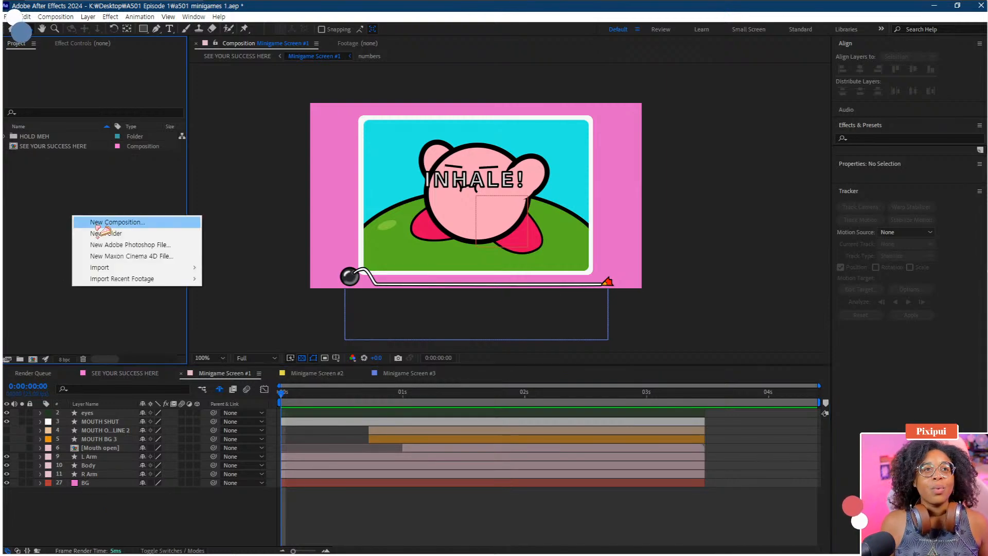
click(98, 221)
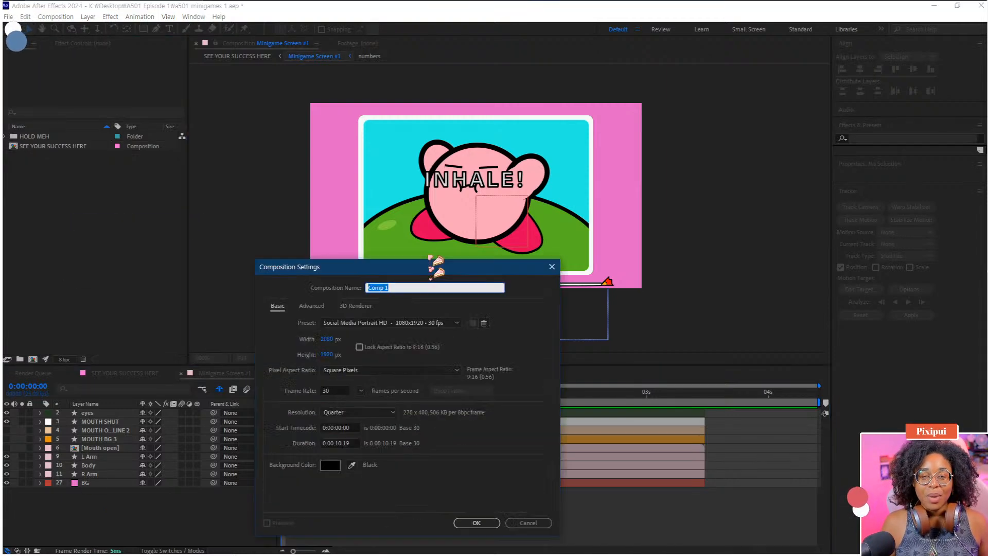
click(325, 286)
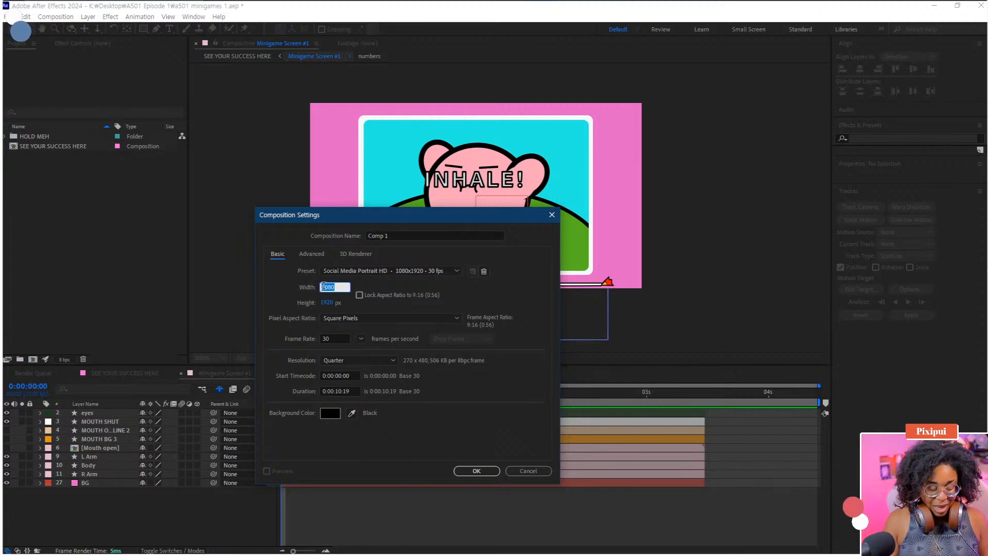
text(800)
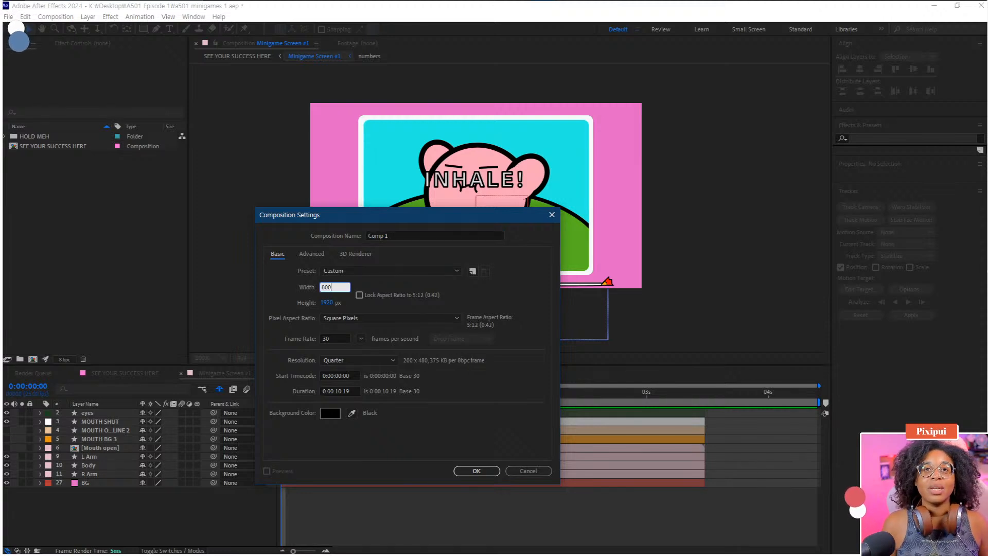
click(329, 302)
text(800)
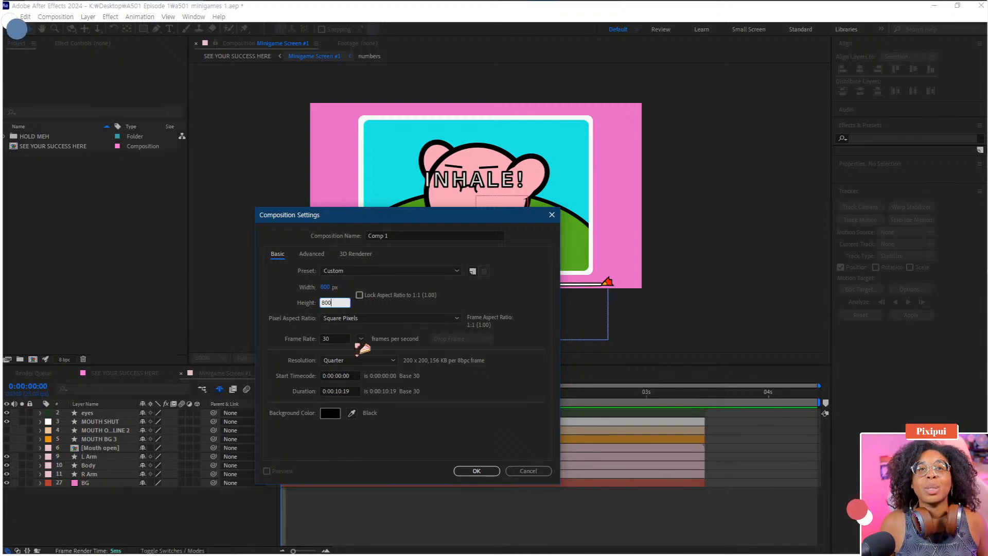
click(472, 471)
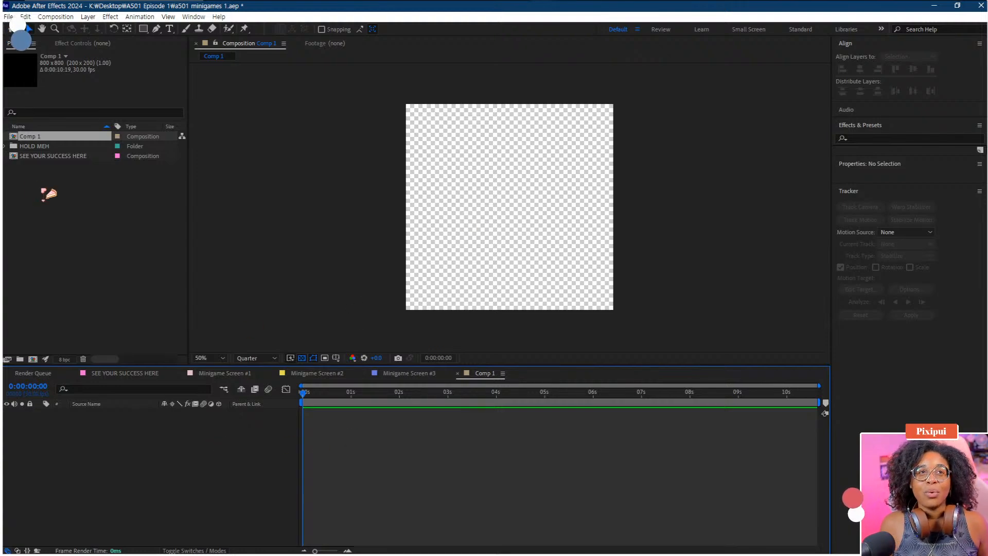
Step: Rename the new 800 x 800 composition as 1st T
right_click(32, 138)
click(78, 144)
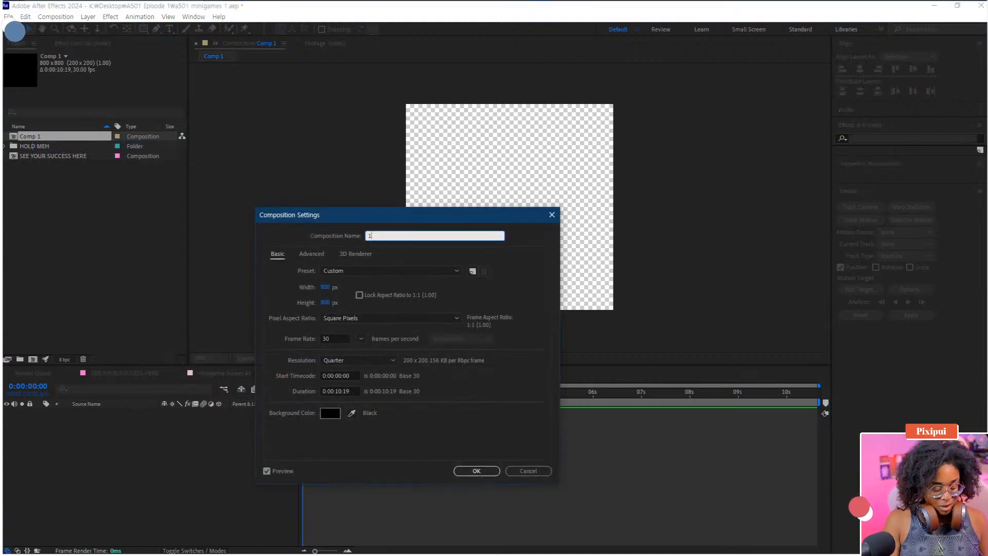
text(1st T)
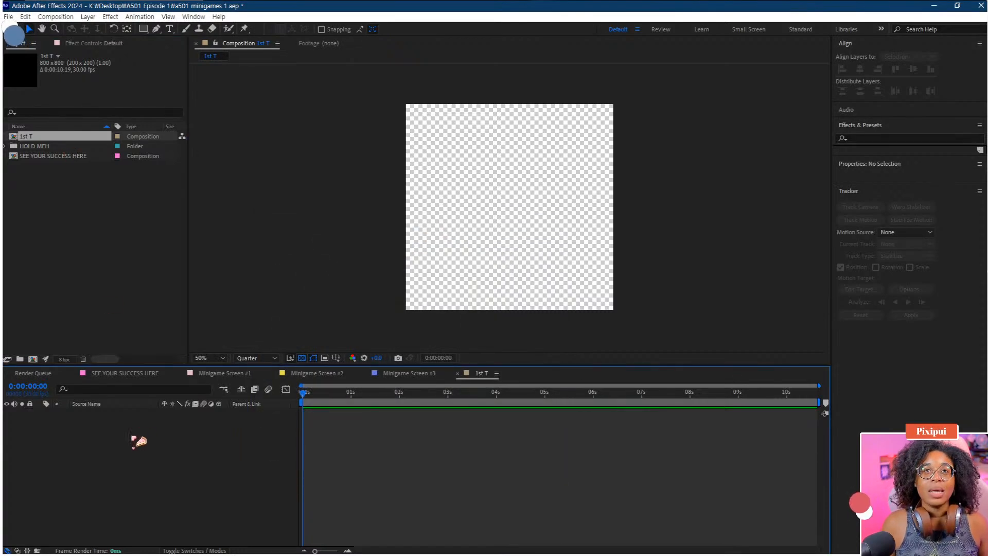
Step: Turn off the transparency grid in the 1st T composition view so the background shows as black
click(302, 357)
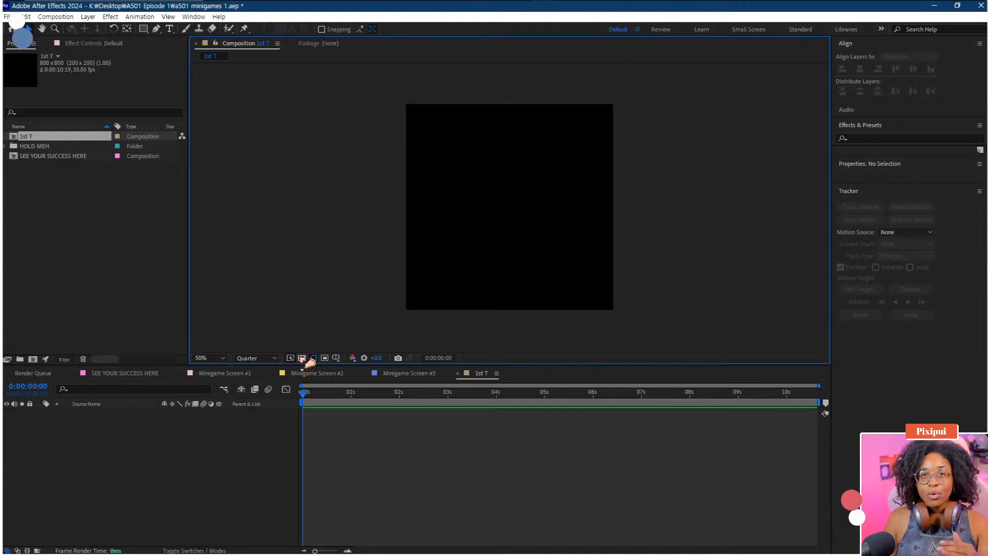
click(302, 358)
click(302, 358)
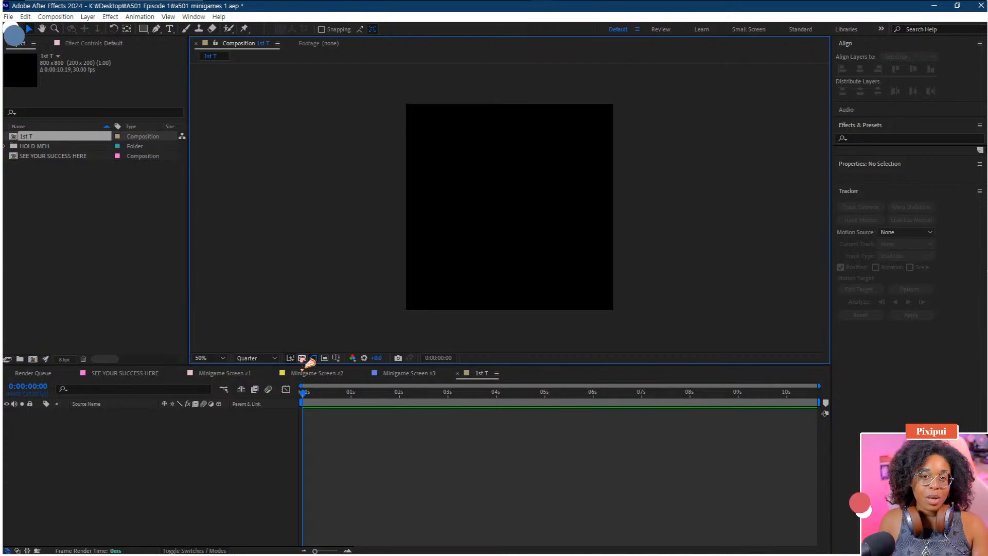
click(302, 357)
click(302, 357)
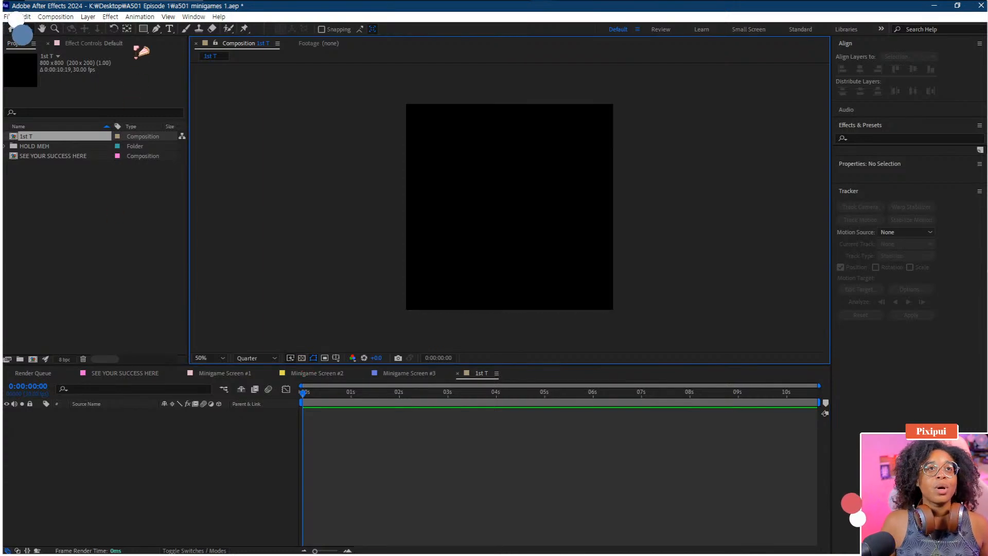
Step: Draw a circle about 716 px in diameter with the Ellipse tool and move it to the middle of the composition
drag(144, 28, 169, 52)
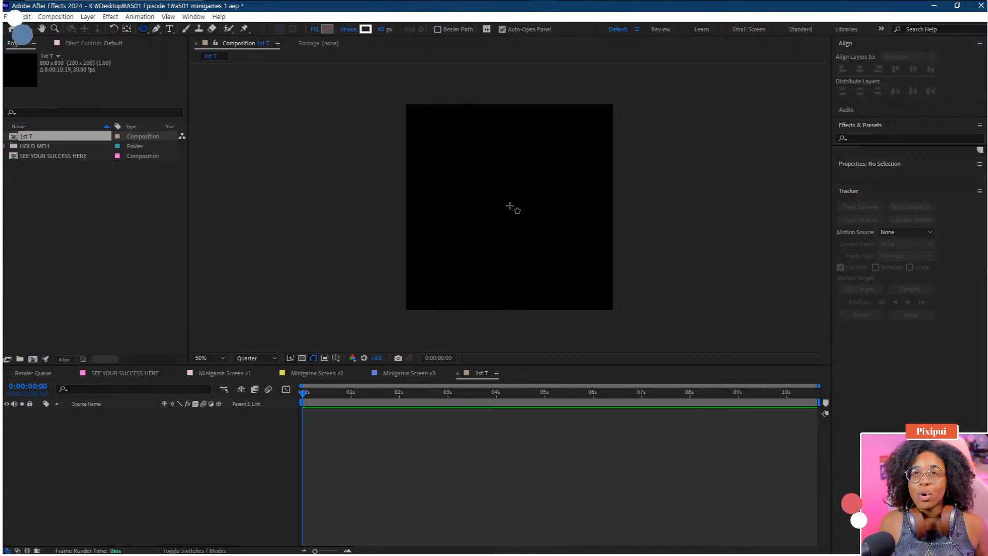
drag(510, 206, 598, 289)
click(30, 30)
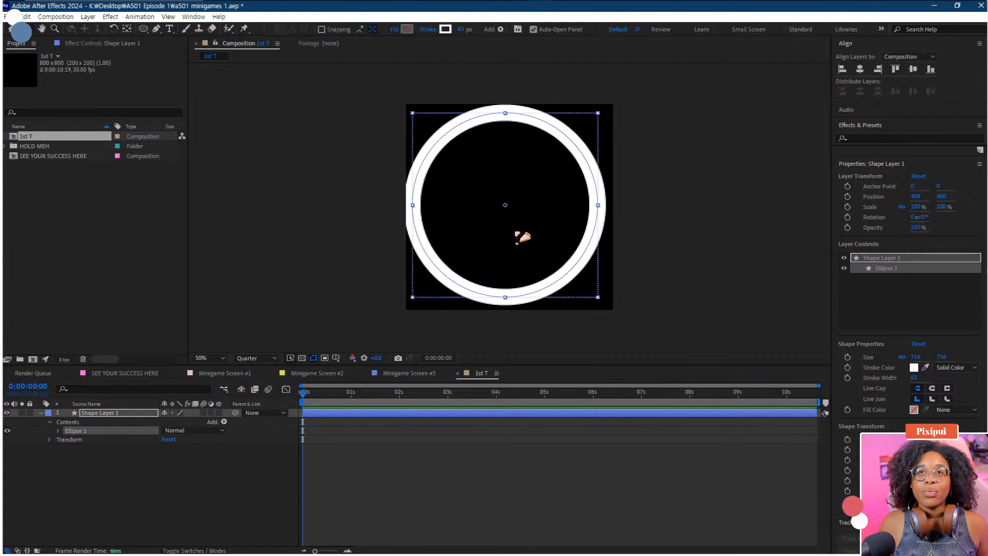
drag(520, 237, 524, 240)
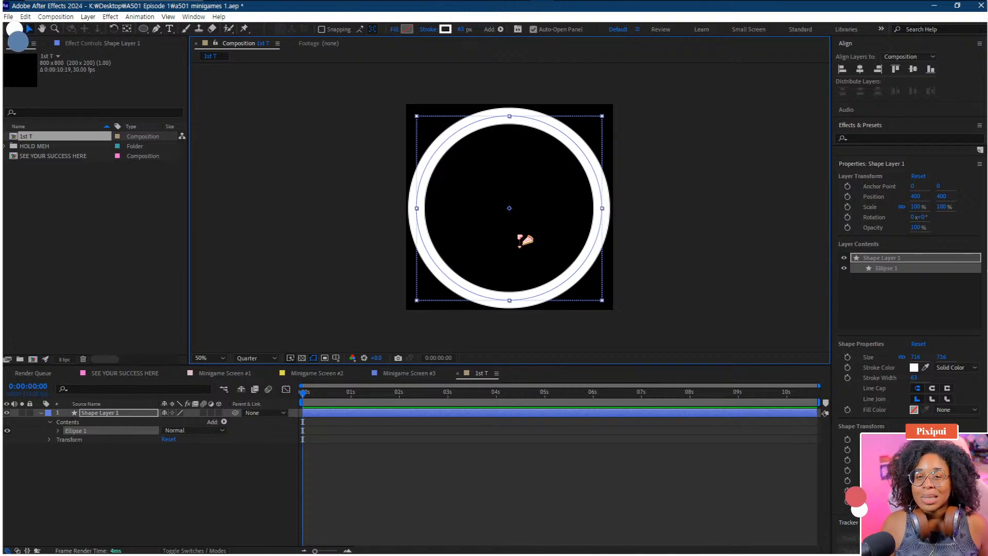
Step: Rename the circle's shape layer as c
right_click(99, 412)
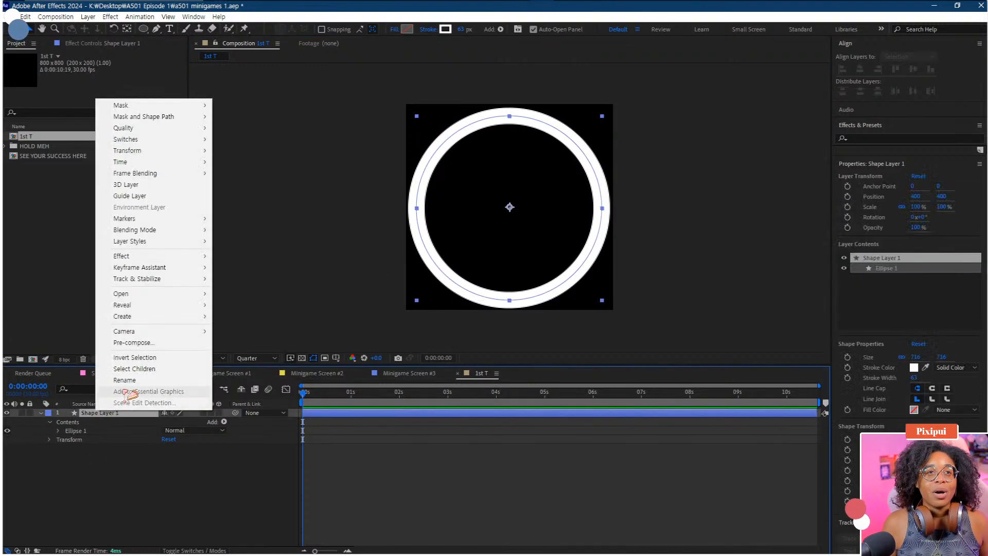
click(124, 380)
text(c)
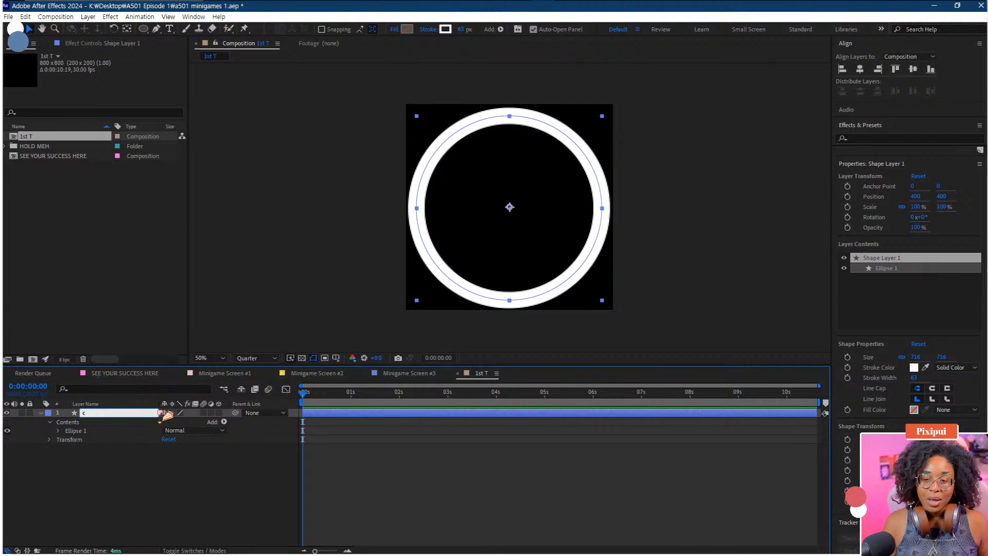
click(190, 518)
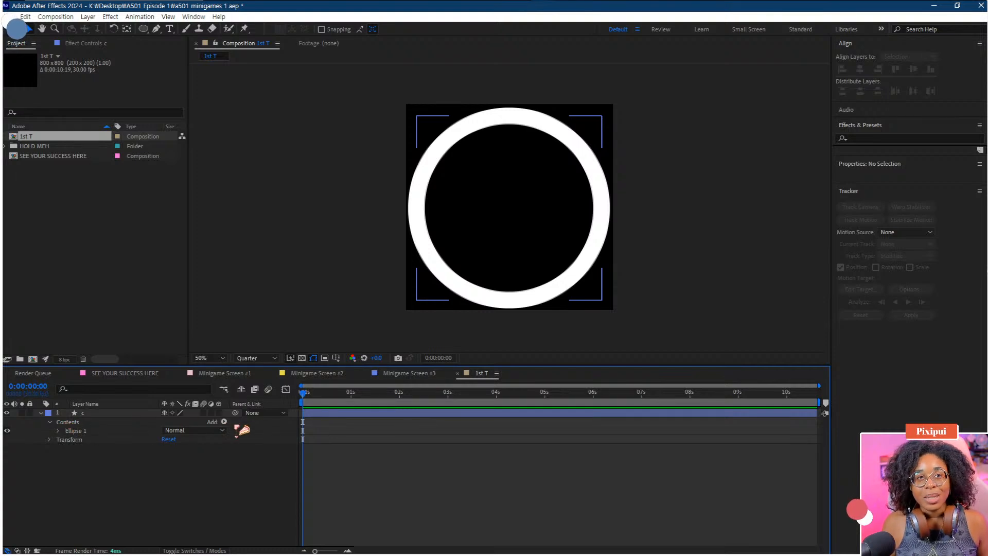
Step: Add a Repeater to the c layer's contents and set its Copies to 420
click(225, 423)
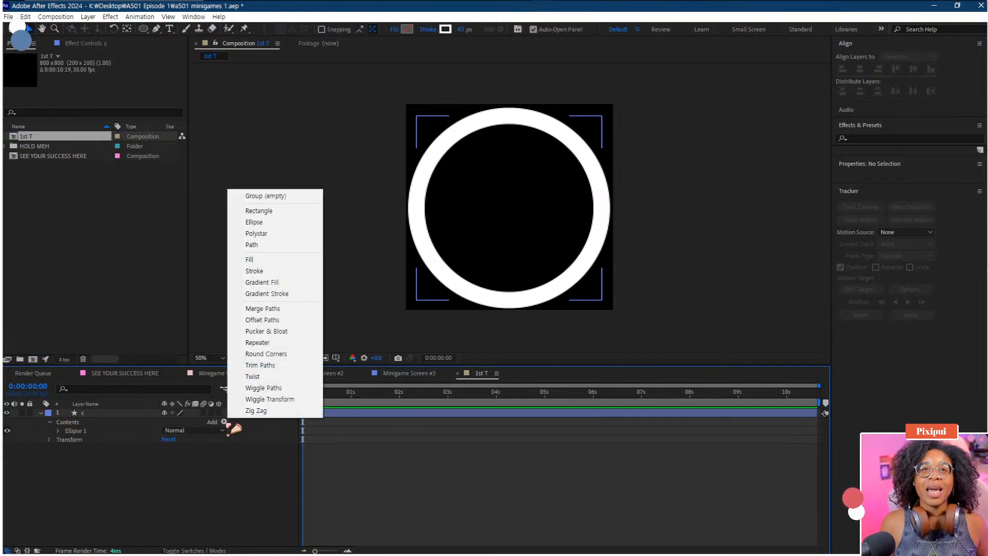
click(278, 343)
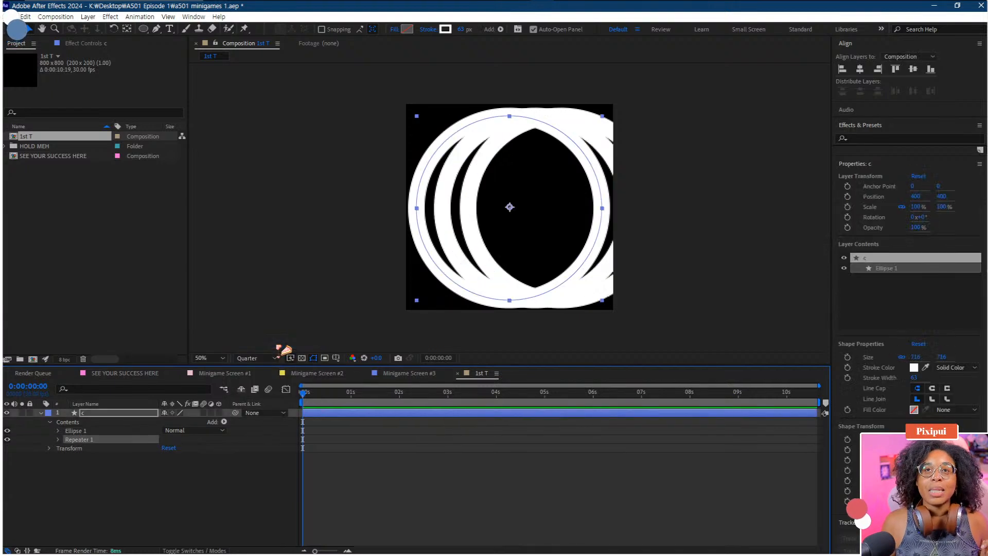
click(59, 440)
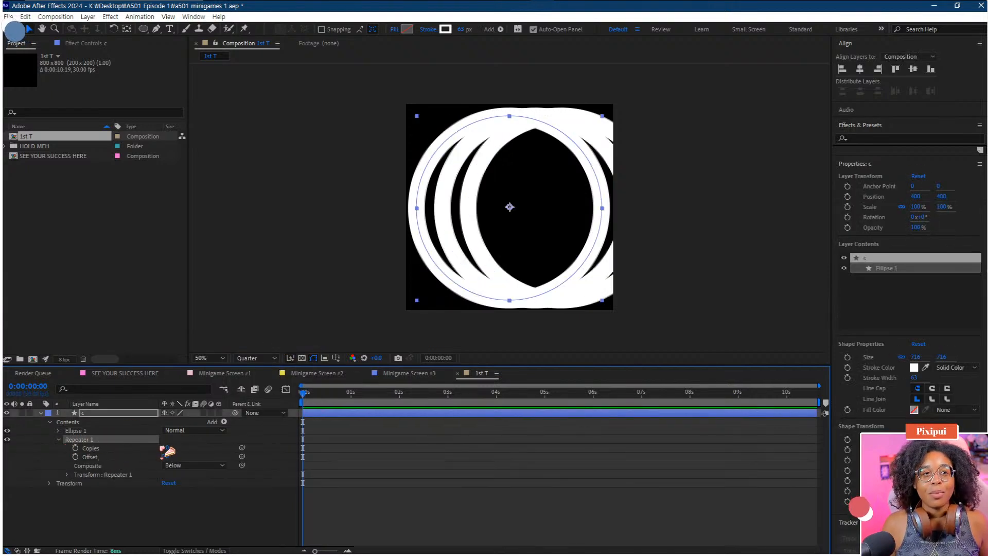
click(164, 446)
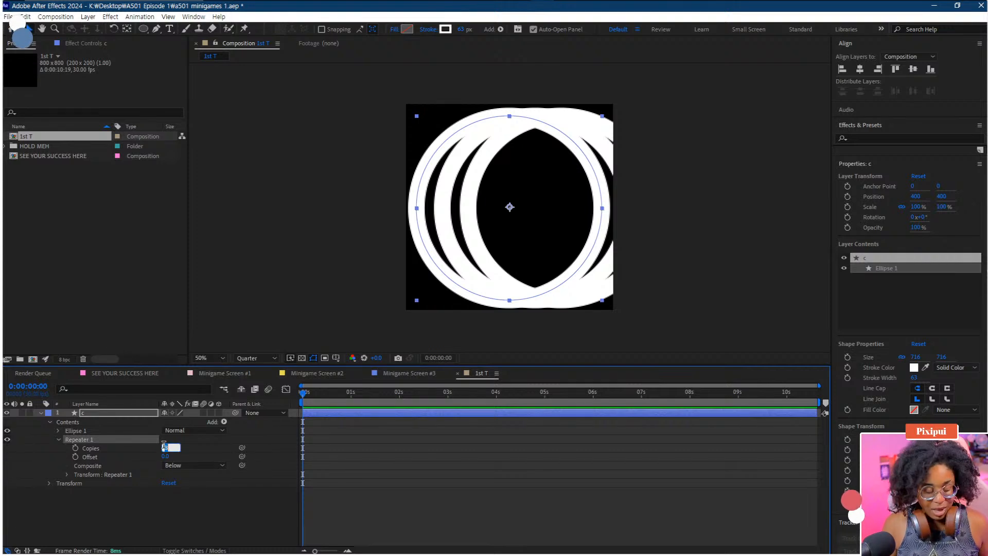
text(10)
key(Return)
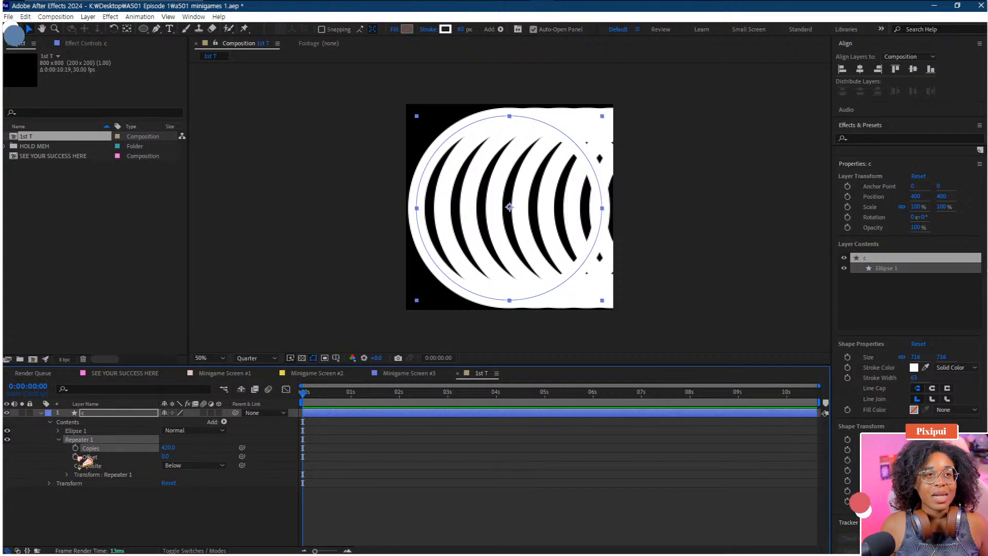
Step: Add the expression time*-1 to the Offset property of Repeater 1 on the c layer
alt+click(76, 457)
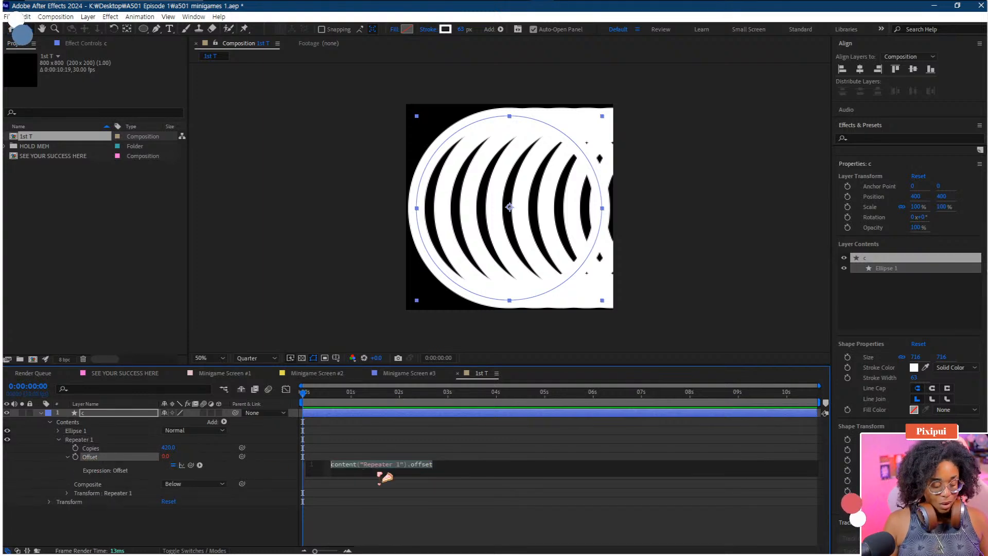
text(time)
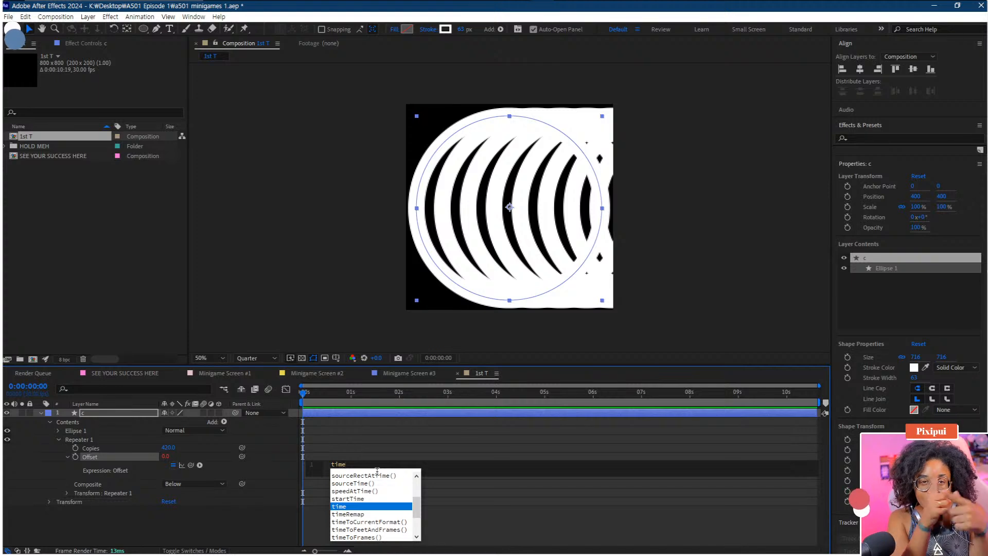
text(*)
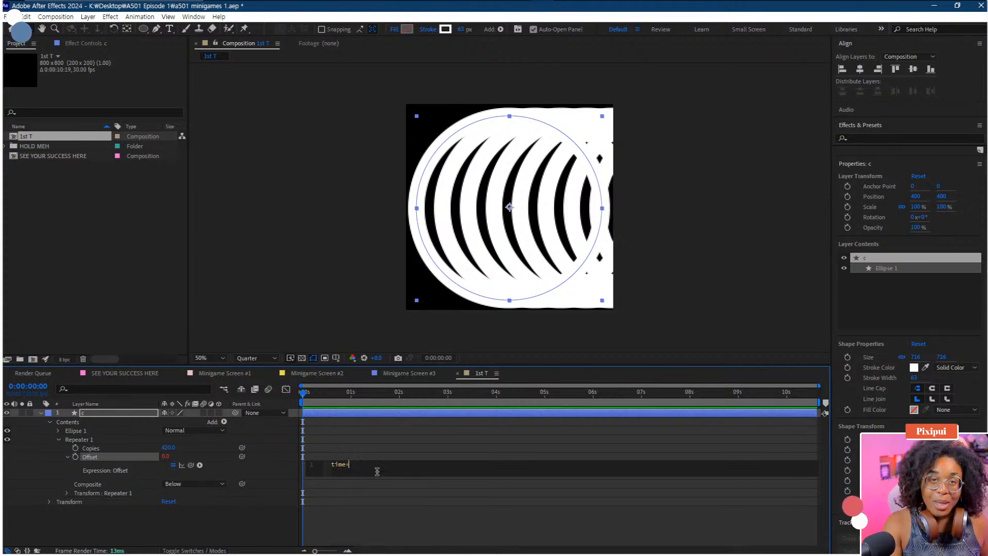
click(112, 525)
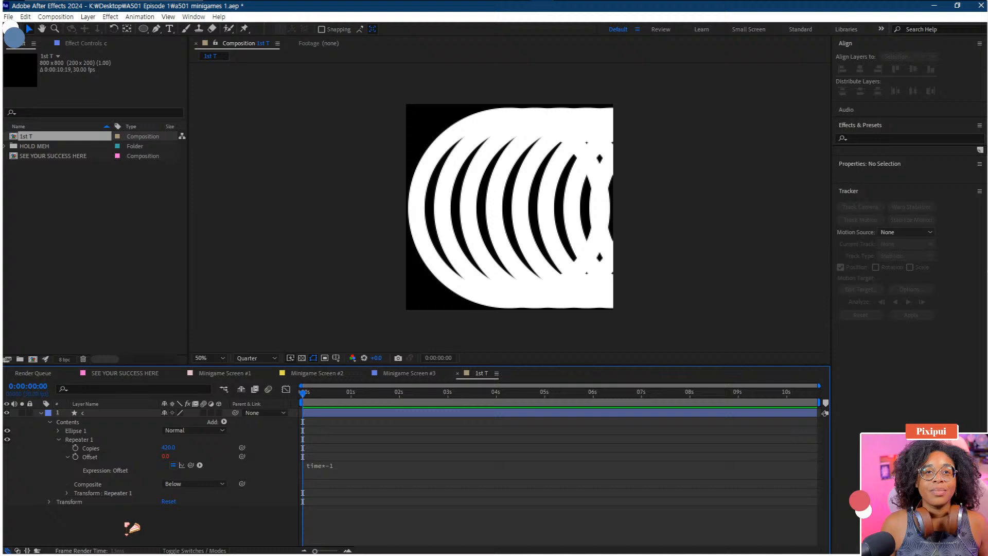
click(68, 457)
Step: In Repeater 1's transform, set Position to 0, 0 and Scale to 50% so the circles nest concentrically
click(68, 475)
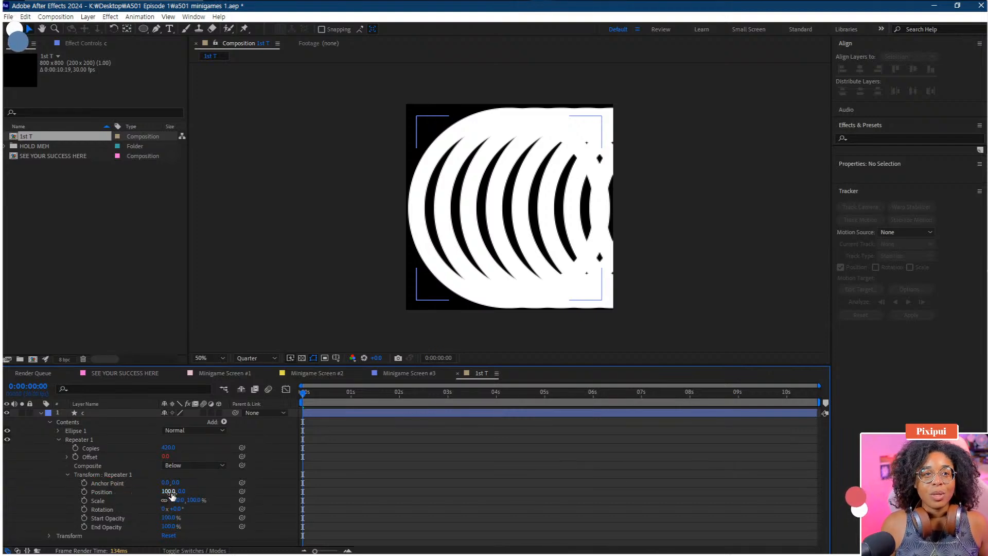
drag(171, 493, 177, 500)
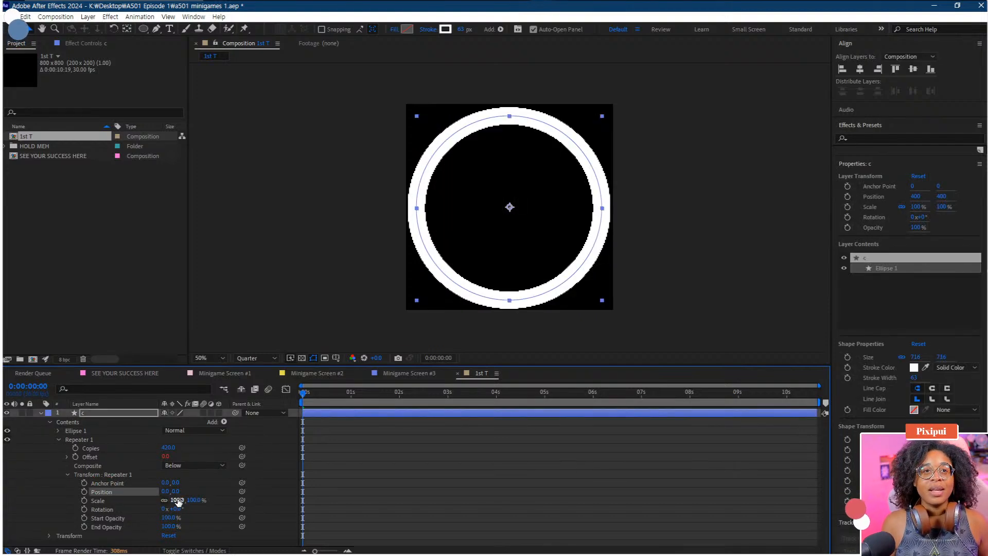
click(177, 499)
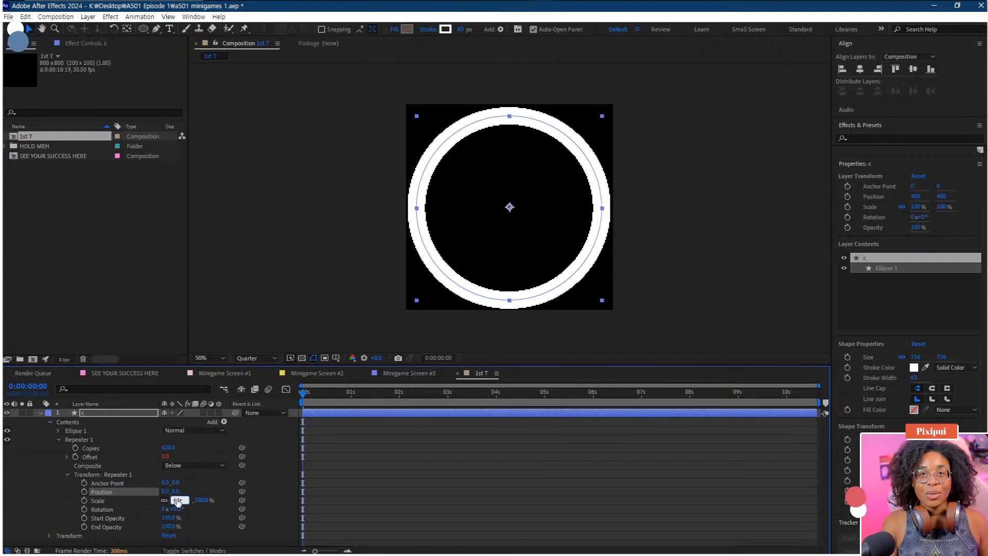
text(50)
key(Return)
click(386, 479)
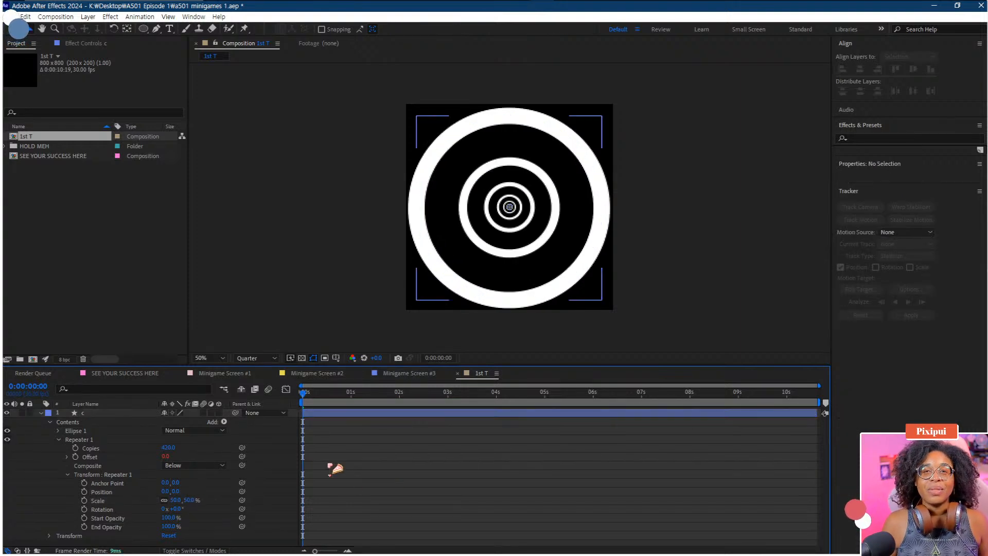
Step: Play back the concentric circle animation and return the playhead to the start
key(space)
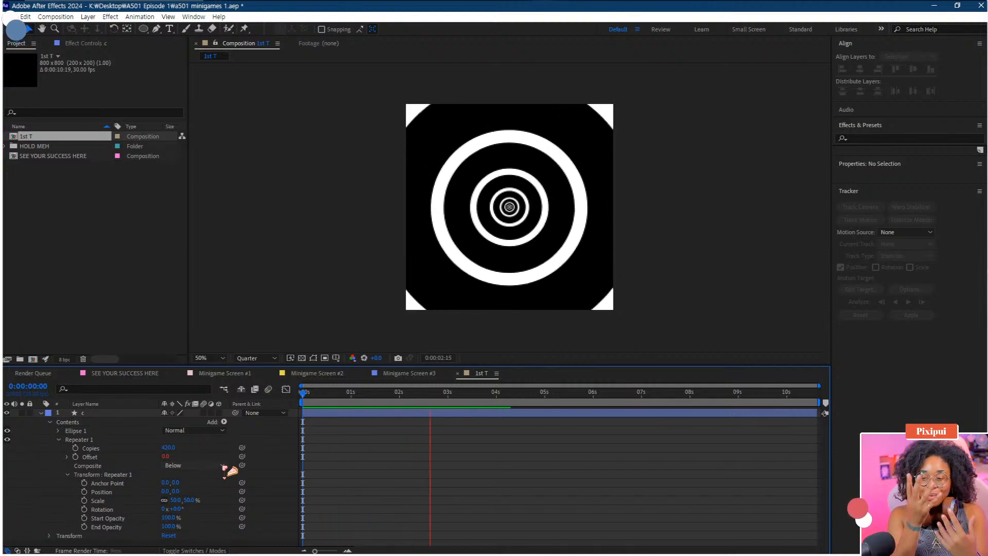
key(space)
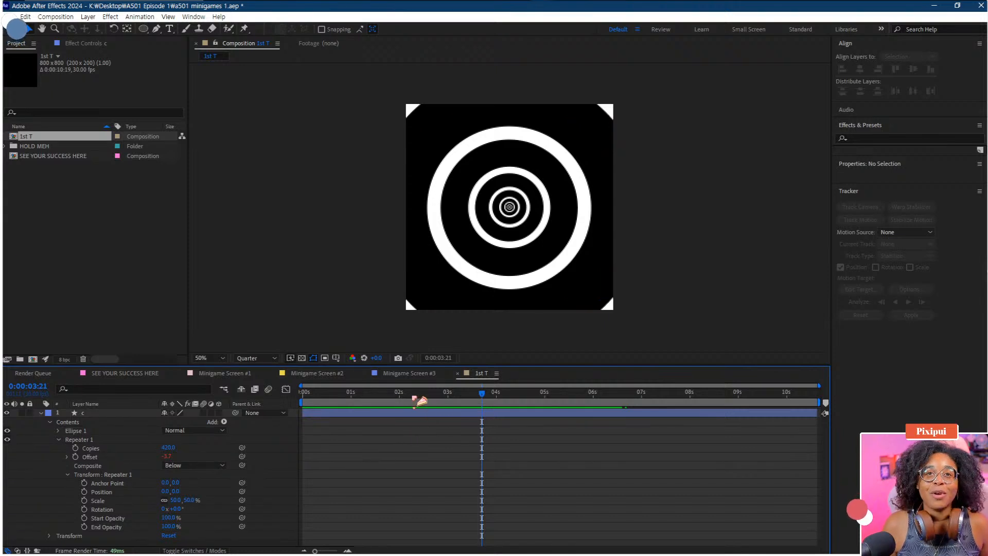
key(Home)
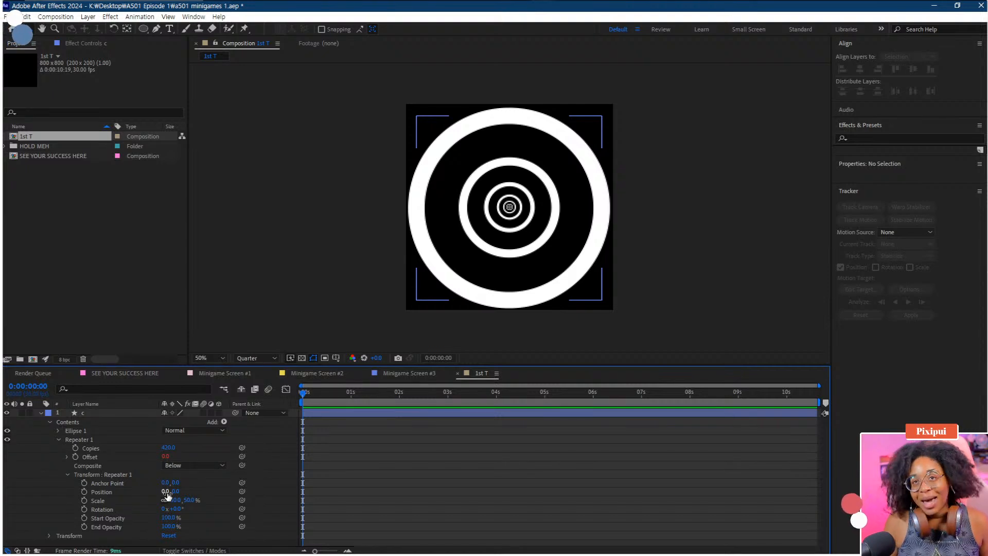
Step: Try shifting Repeater 1's horizontal Position to 31, preview the off-centre circles, undo the shift and return to the start
mouse_move(165, 492)
mouse_down()
mouse_move(195, 491)
mouse_move(172, 502)
mouse_up()
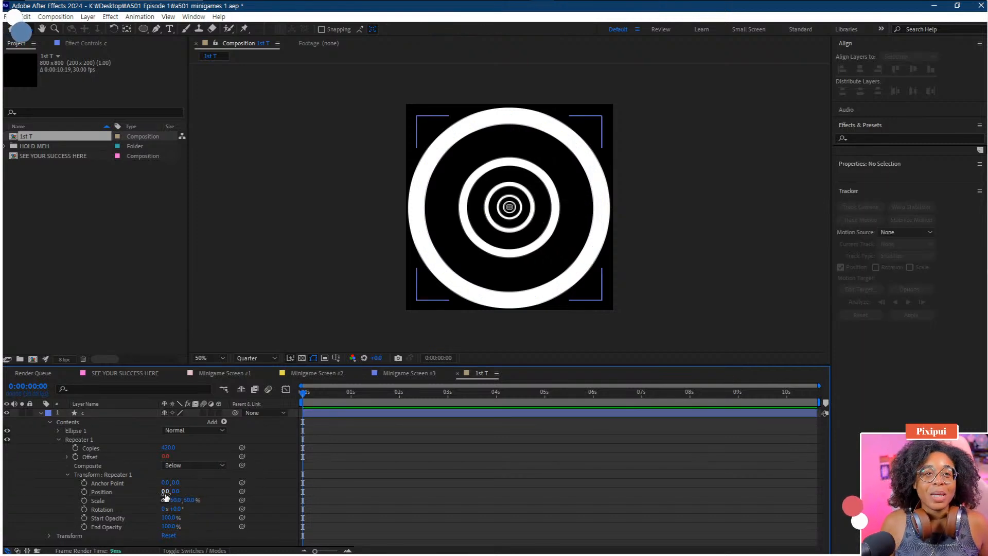
drag(165, 493, 298, 497)
key(ctrl+z)
mouse_move(178, 491)
mouse_down()
mouse_move(169, 497)
mouse_move(180, 526)
mouse_move(190, 497)
mouse_up()
key(ctrl+z)
key(space)
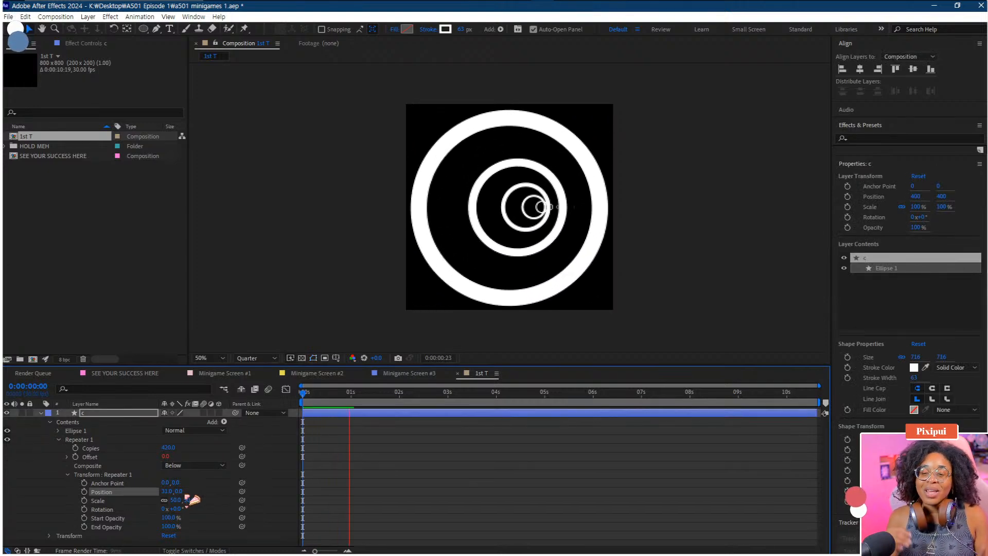
key(space)
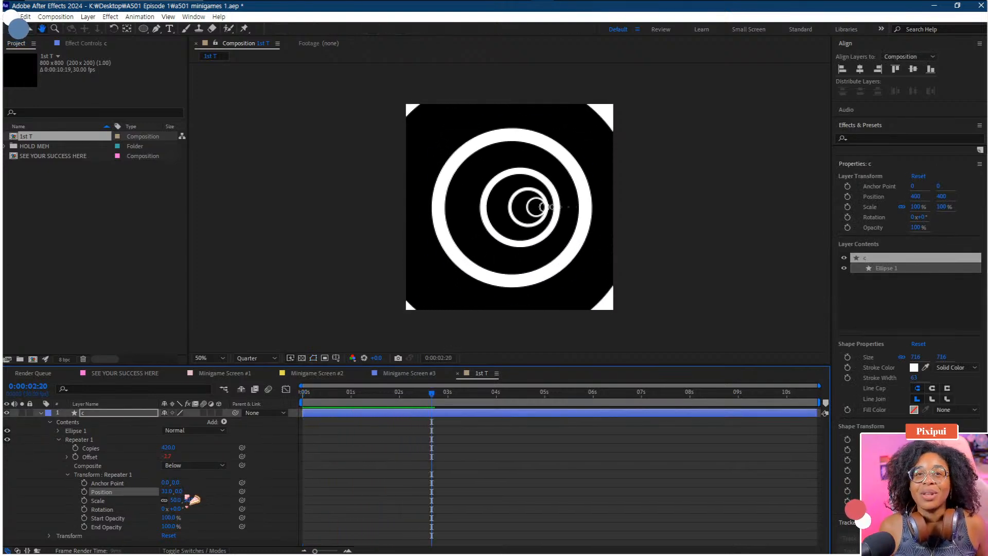
click(335, 481)
key(ctrl+z)
key(Home)
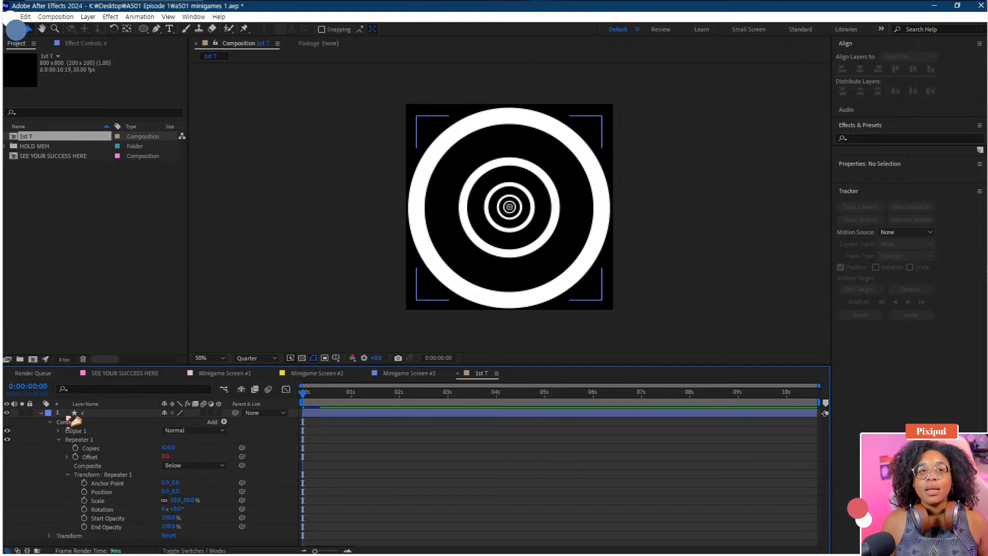
Step: Collapse the c layer's properties and preview the looping circles again
click(40, 412)
key(space)
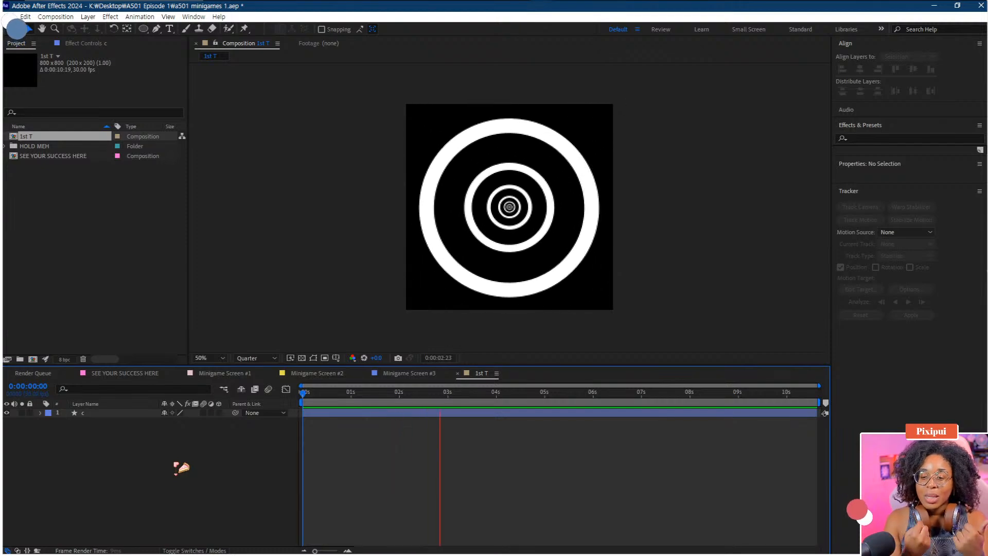
key(space)
Step: Check which time options are available for the c shape layer, without applying any
click(91, 413)
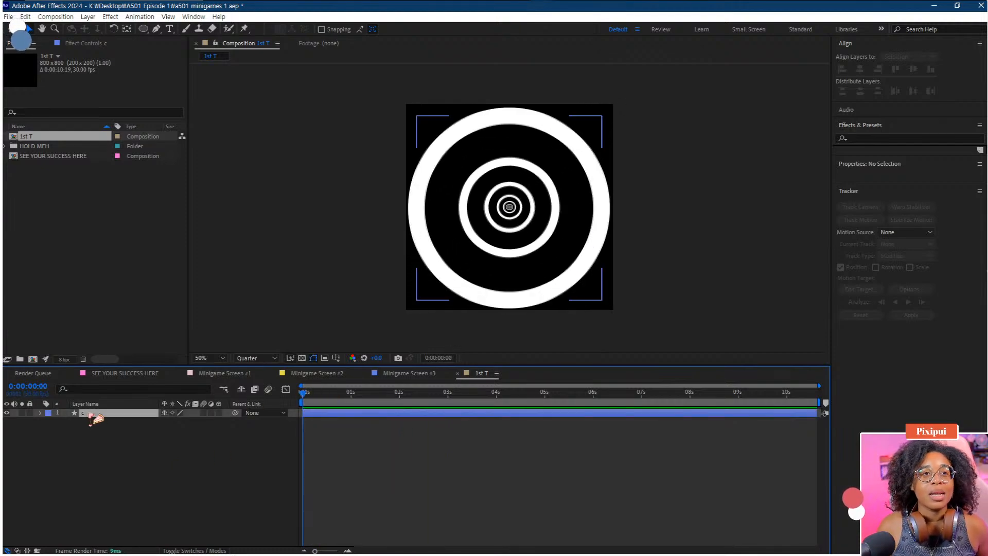
right_click(92, 415)
mouse_move(123, 168)
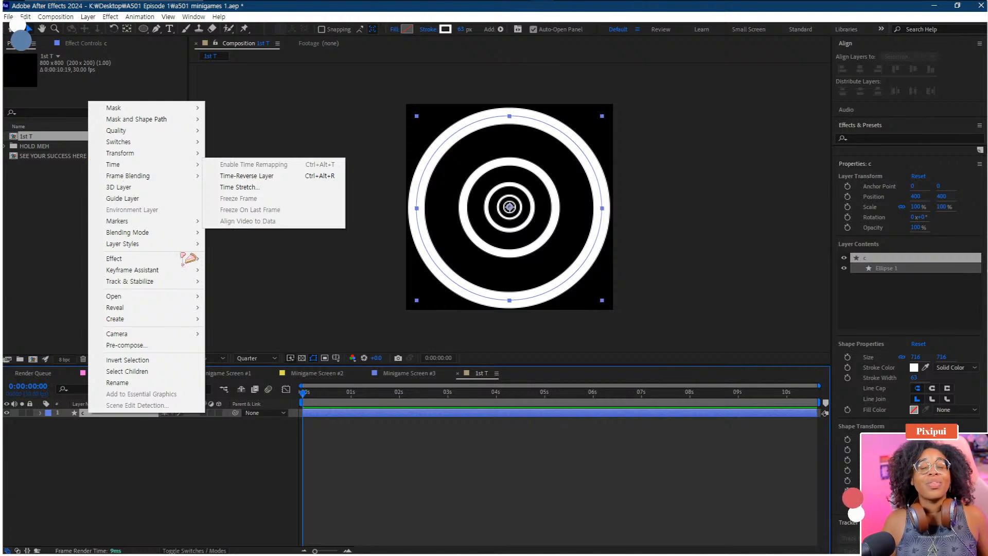
click(247, 465)
Step: Scrub and play through the c layer's animation to examine its movement
click(338, 413)
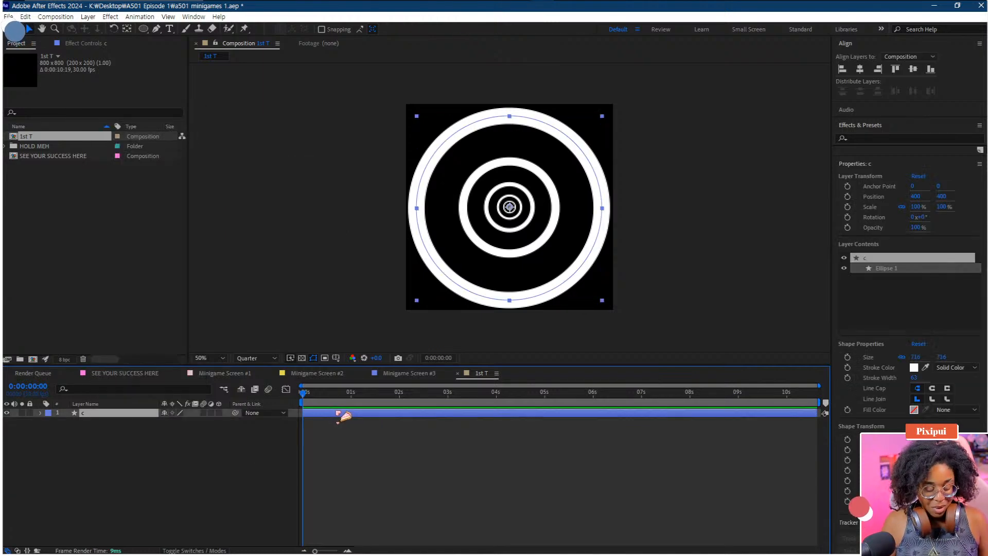
drag(475, 397, 641, 427)
key(space)
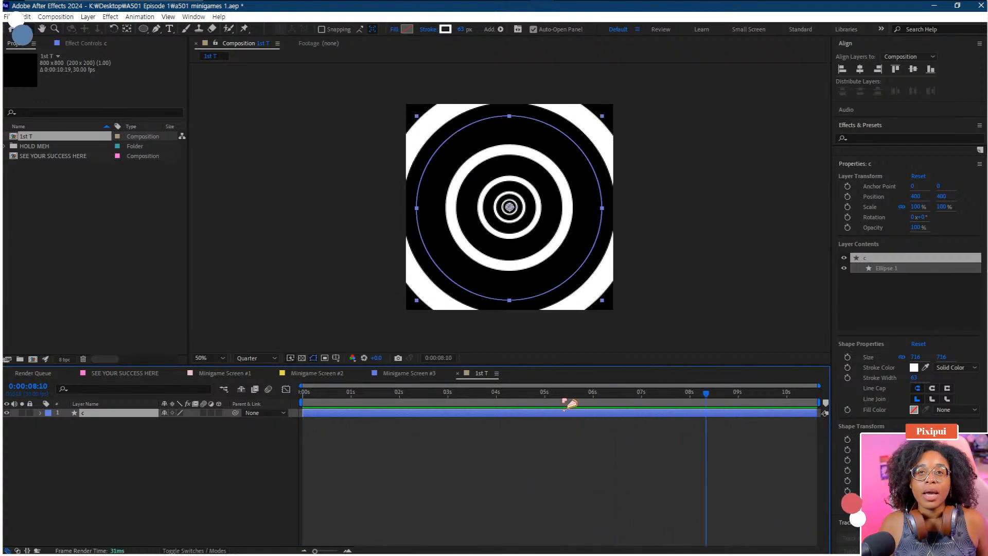
Step: From the start of the timeline, pre-compose the c layer as c Comp 1, moving all attributes into the new composition
drag(557, 398, 224, 422)
key(ctrl+s)
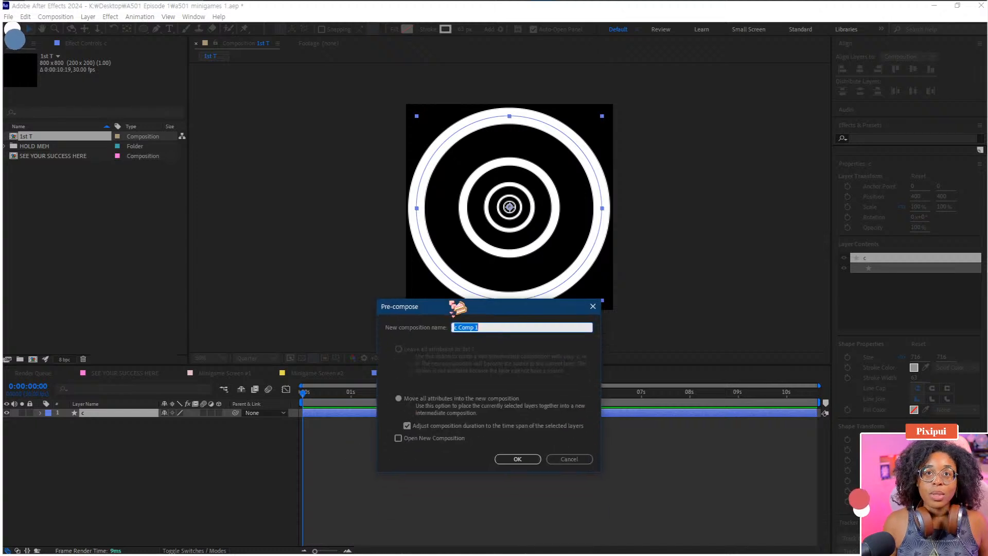
click(502, 417)
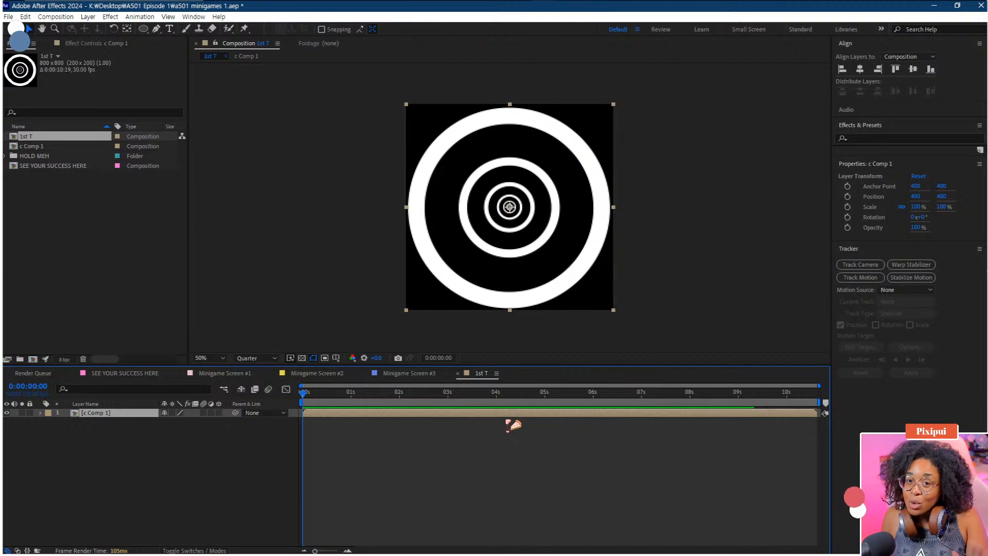
Step: Apply Time-Reverse Layer to c Comp 1 and preview the reversed circle animation
drag(351, 394, 106, 412)
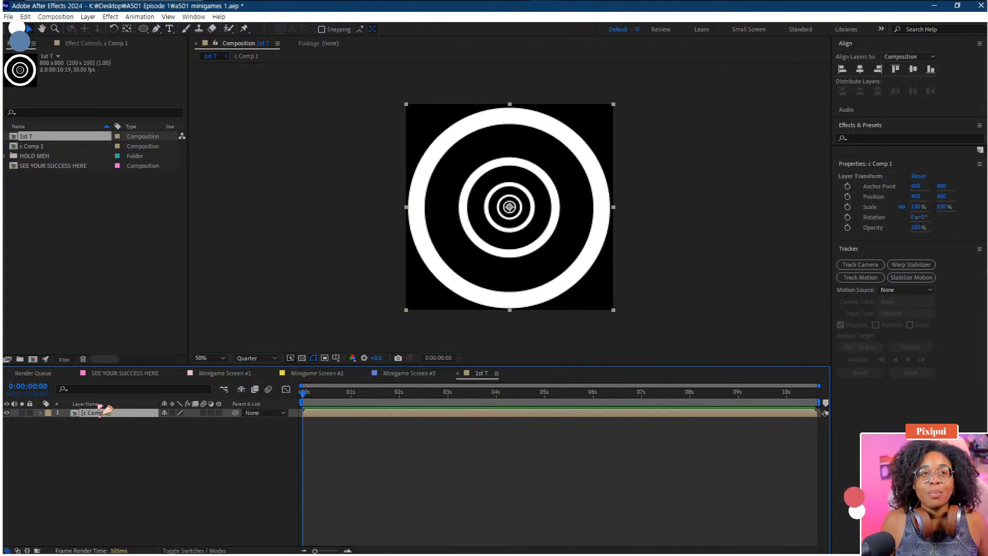
right_click(104, 411)
mouse_move(169, 166)
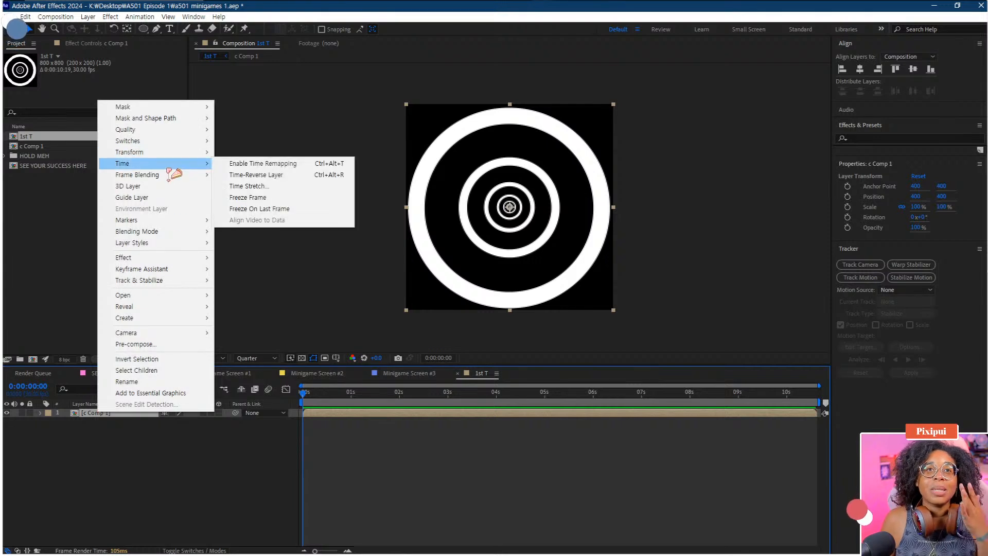
click(257, 178)
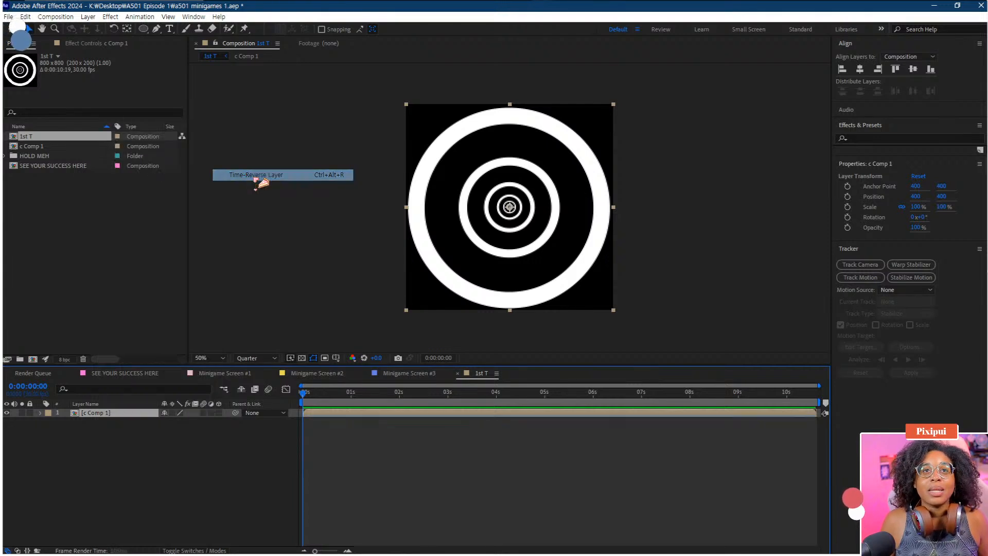
key(space)
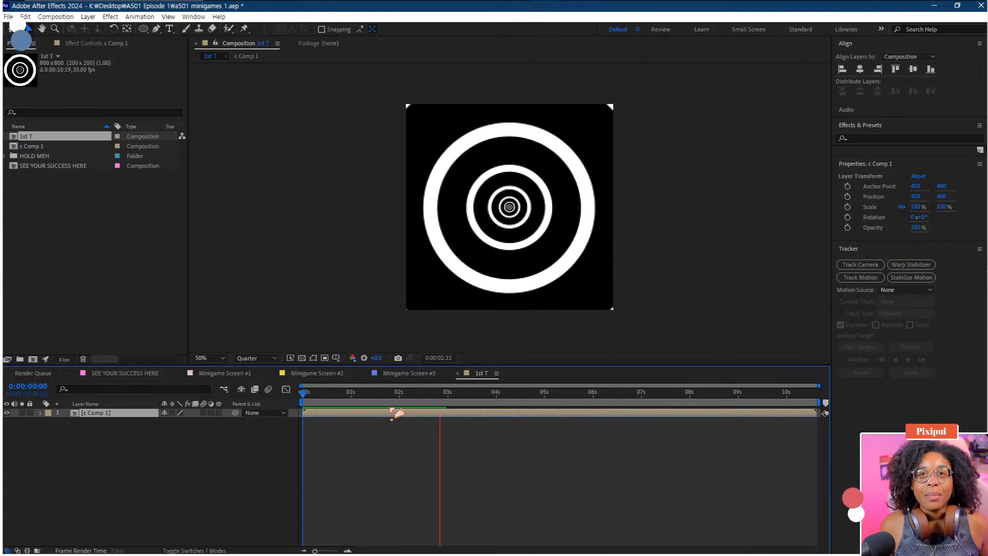
Step: Enable Time Remapping on c Comp 1 and move its last keyframe to 0:00:04:23
click(132, 417)
right_click(121, 416)
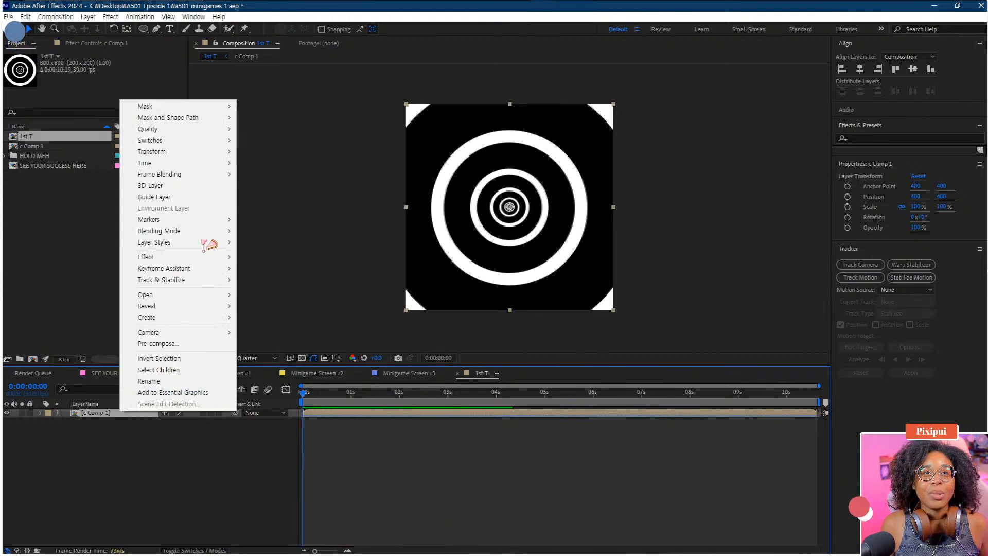
click(270, 163)
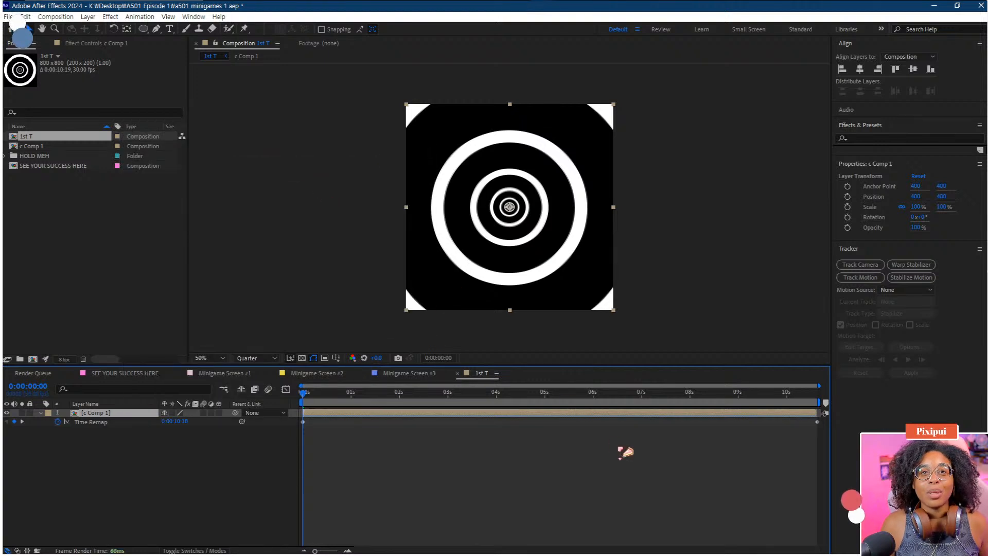
drag(819, 425, 535, 423)
Step: Scrub and play the time-remapped animation, then place the playhead on the last Time Remap keyframe
click(415, 394)
drag(423, 396, 468, 402)
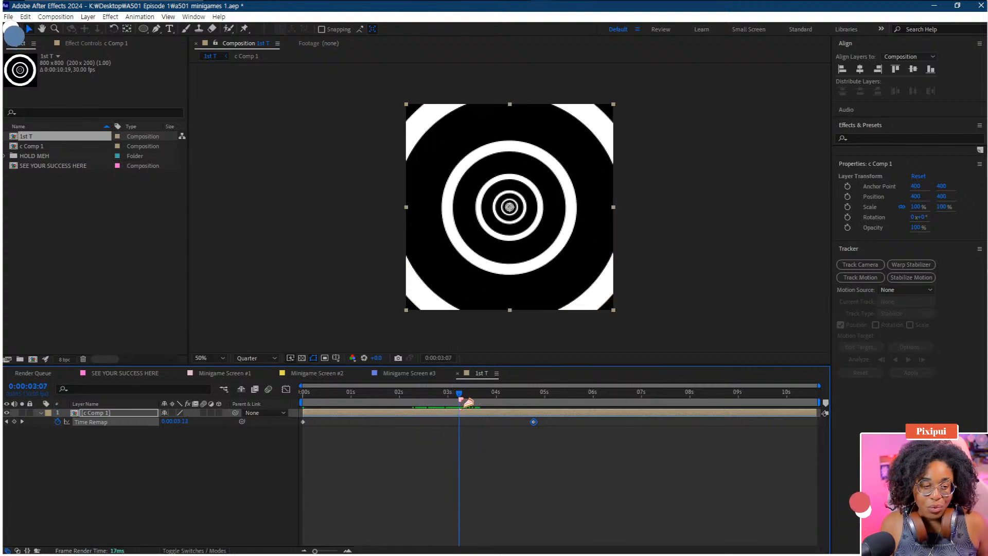
key(space)
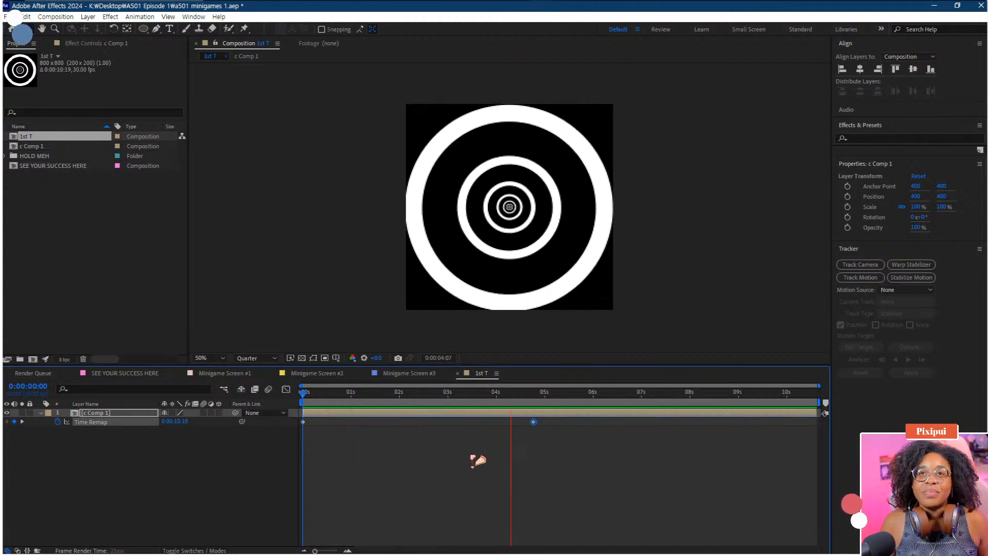
key(space)
click(534, 395)
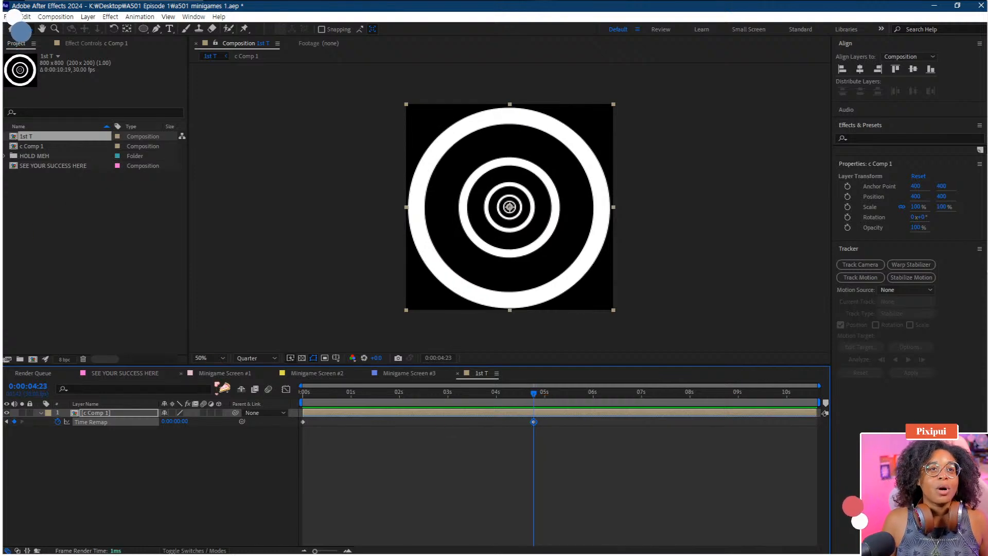
Step: Copy the c Comp 1 layer into the Minigame Screen #1 composition and centre it over the character, at about position 311, 169
click(96, 413)
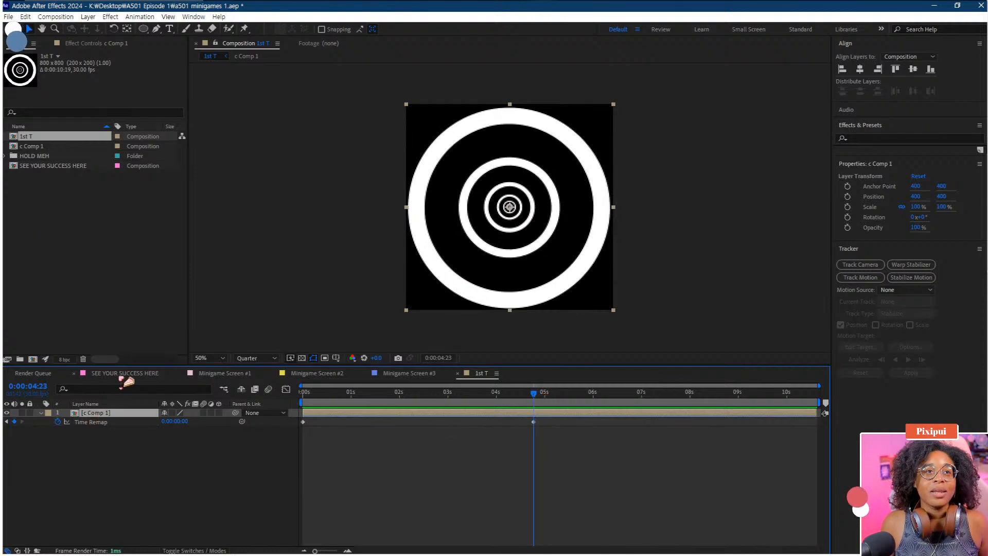
click(125, 375)
click(224, 373)
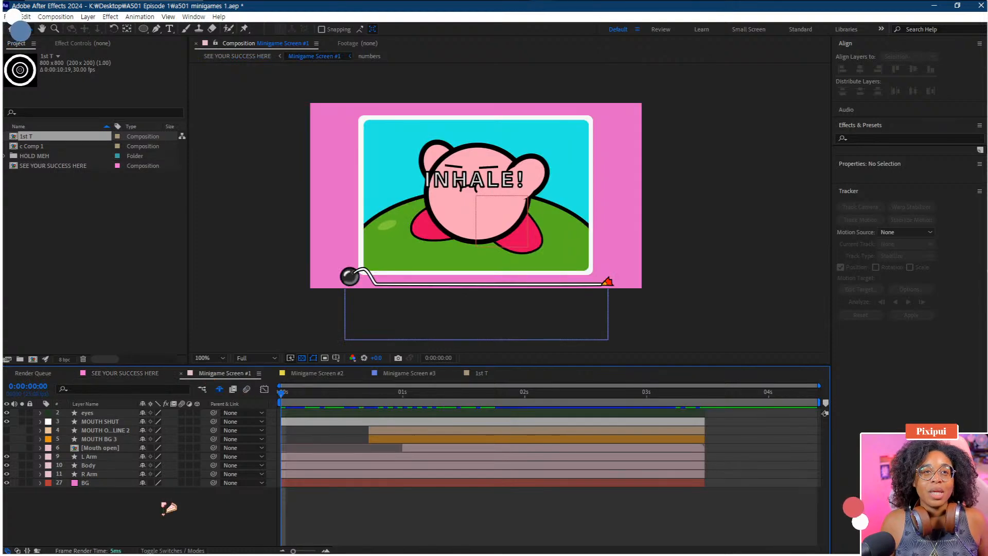
drag(169, 508, 169, 503)
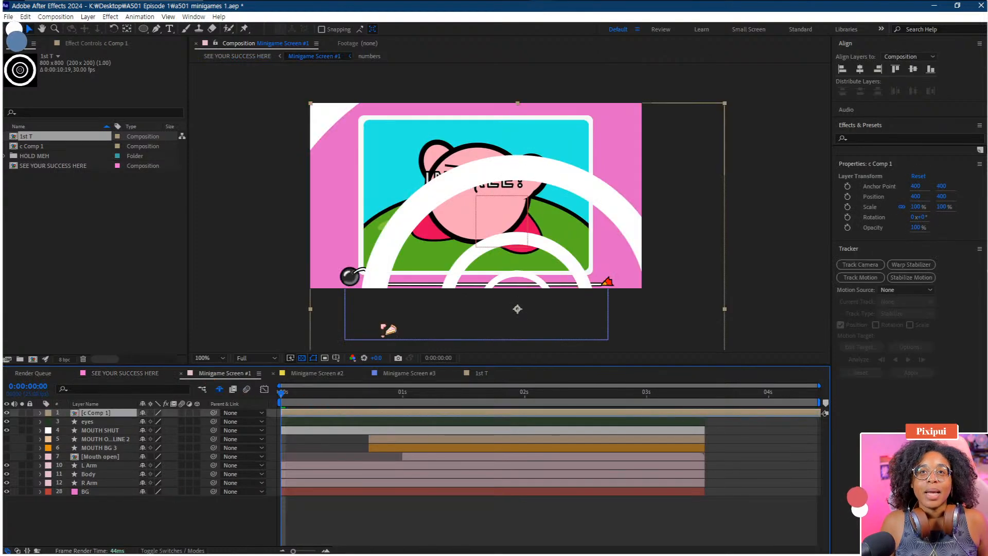
drag(453, 146, 443, 103)
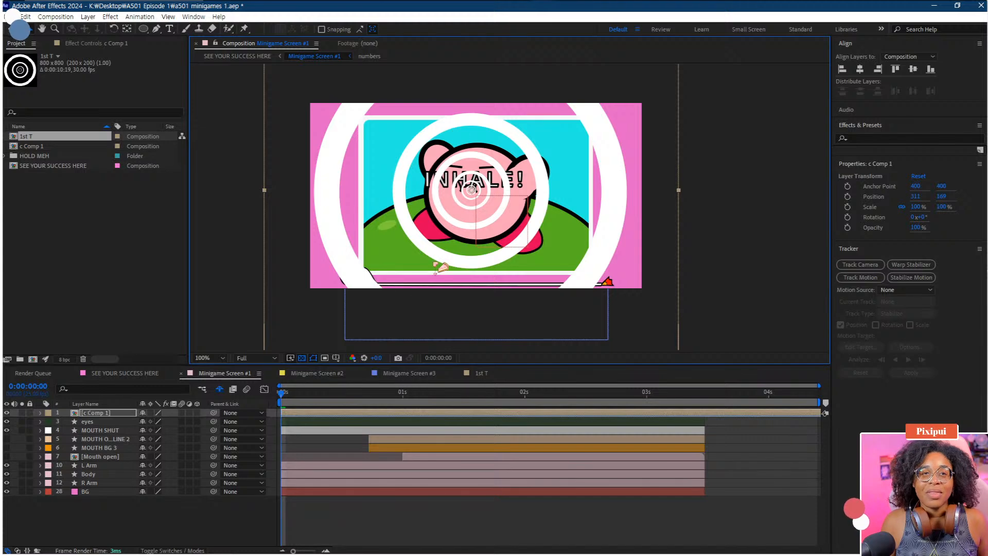
Step: Scale the c Comp 1 layer to 50%, hide it, and preview the Minigame Screen #1 animation
key(s)
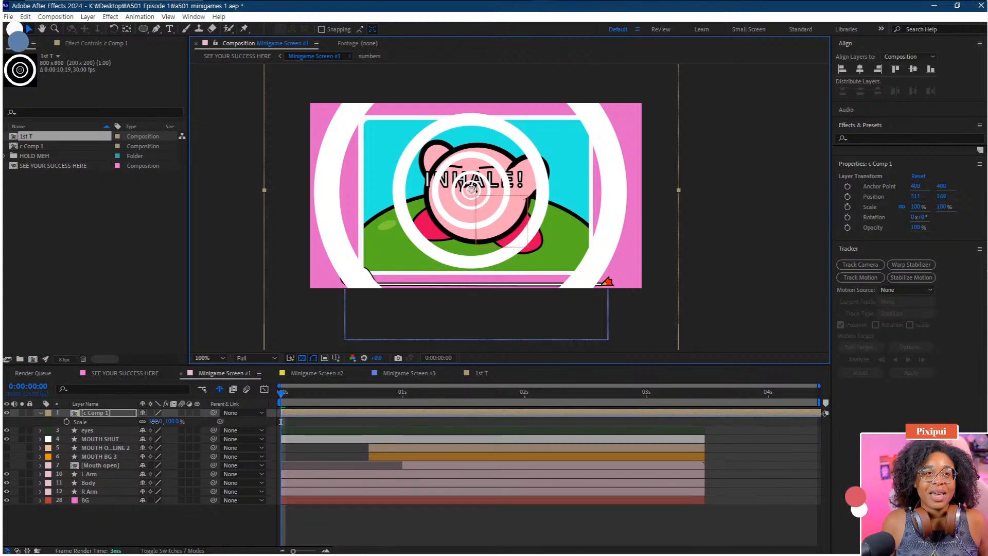
drag(155, 421, 129, 421)
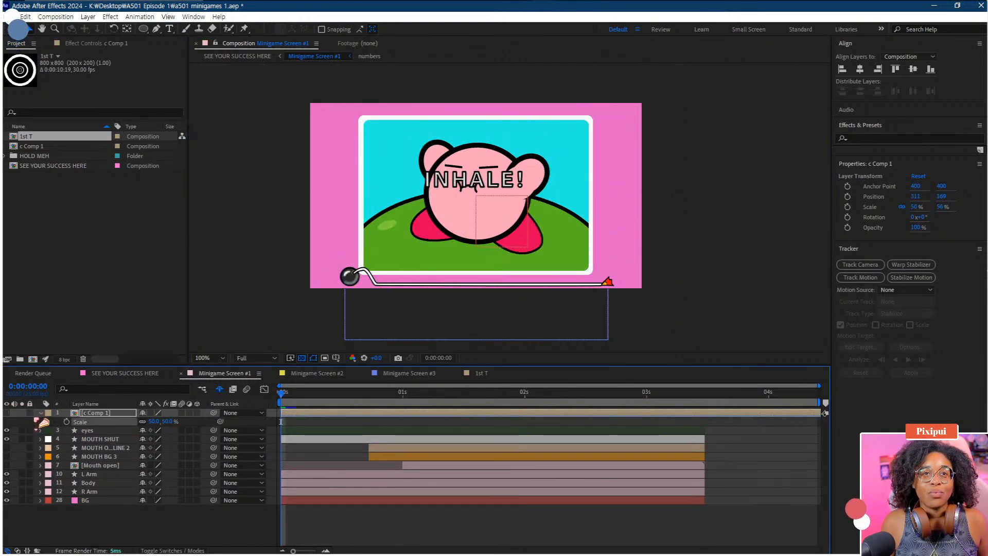
key(space)
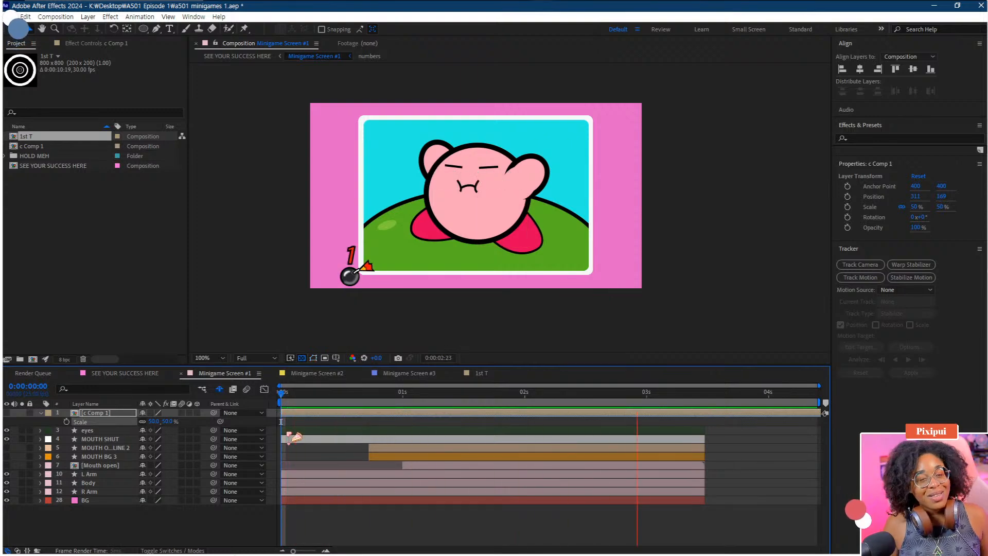
key(space)
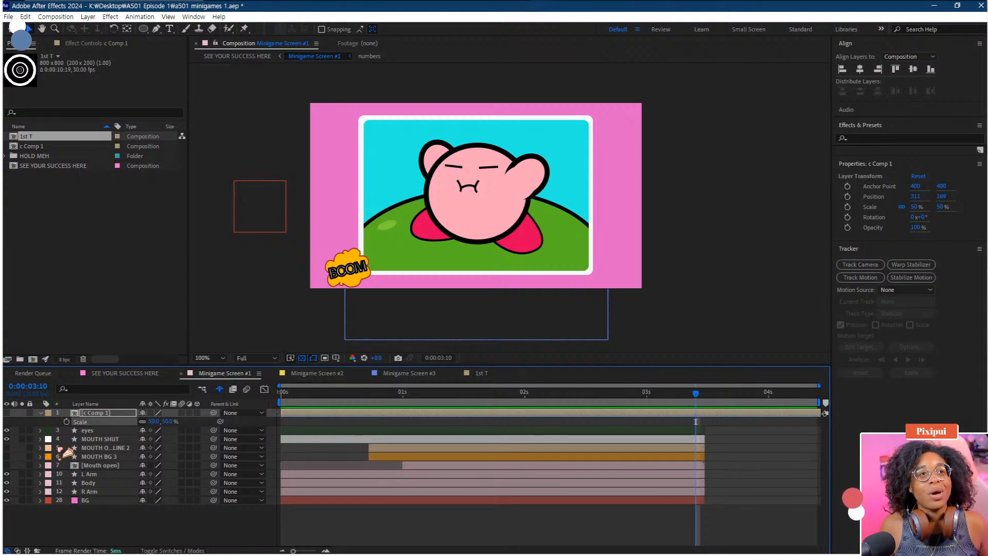
Step: Examine the MOUTH SHUT, MOUTH OPEN LINE 2, MOUTH BG 3 and Mouth open layers by temporarily switching their visibility
click(116, 439)
click(123, 465)
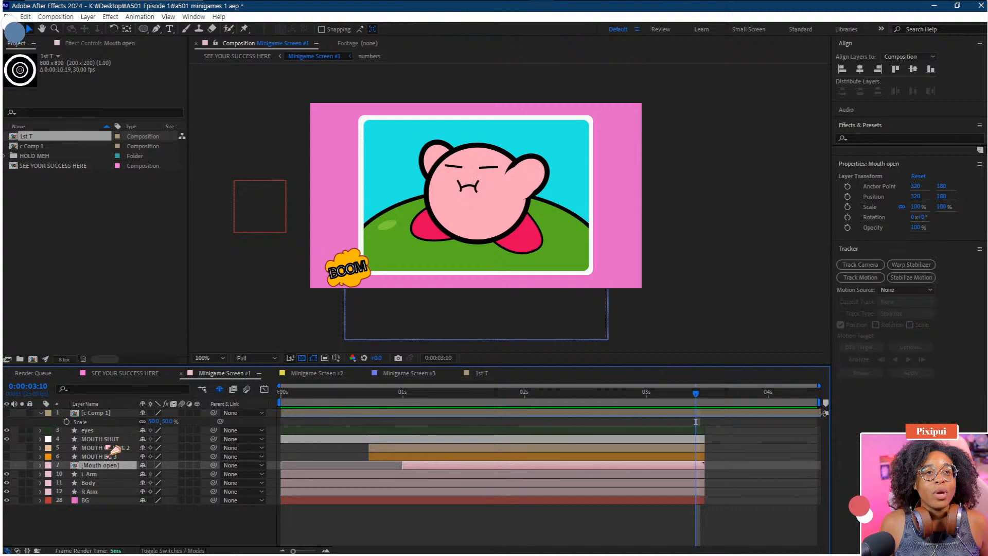
click(113, 448)
click(98, 439)
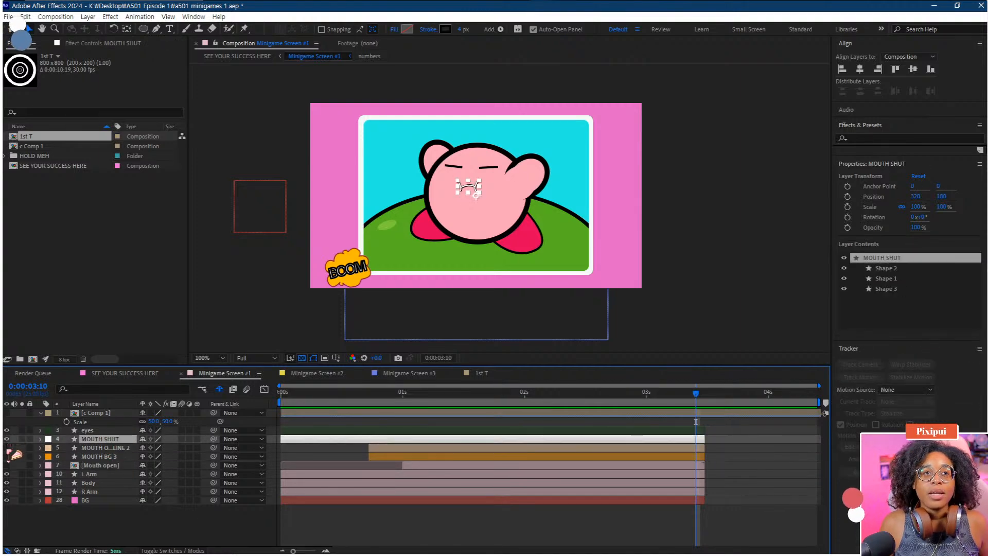
click(8, 447)
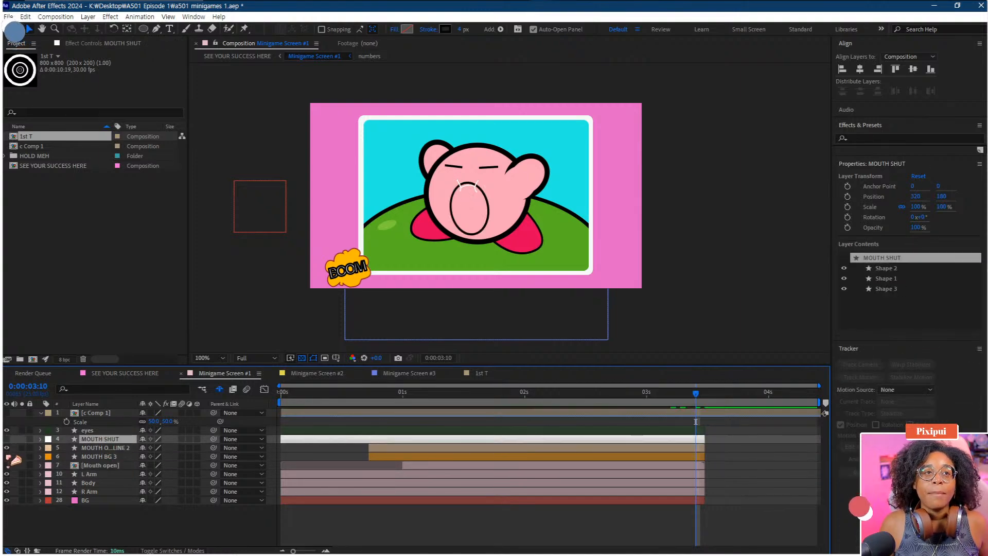
click(103, 457)
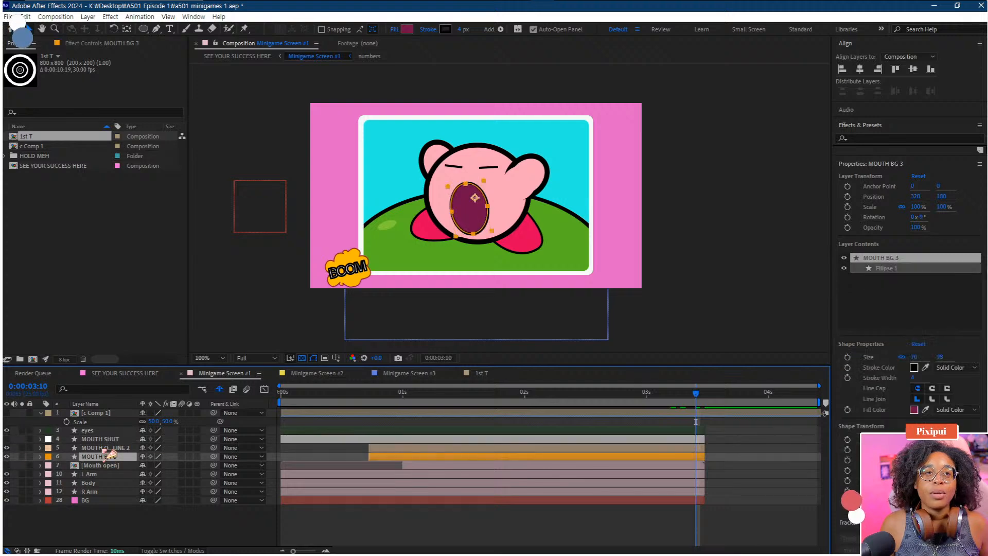
click(103, 448)
click(8, 447)
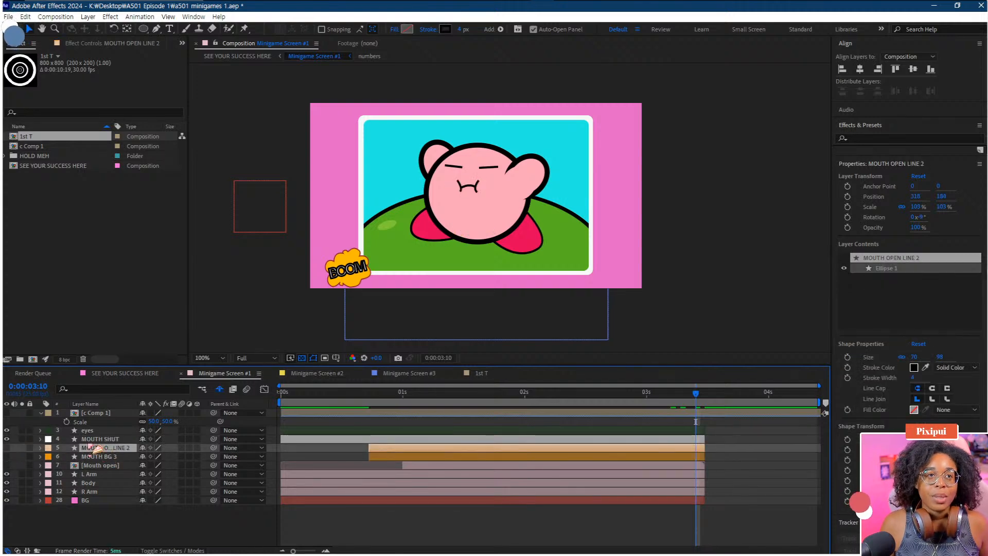
Step: Start Position keyframing on the MOUTH SHUT layer at 0:00:00:15 with the value 320, 180
click(98, 439)
click(368, 401)
drag(361, 399, 355, 398)
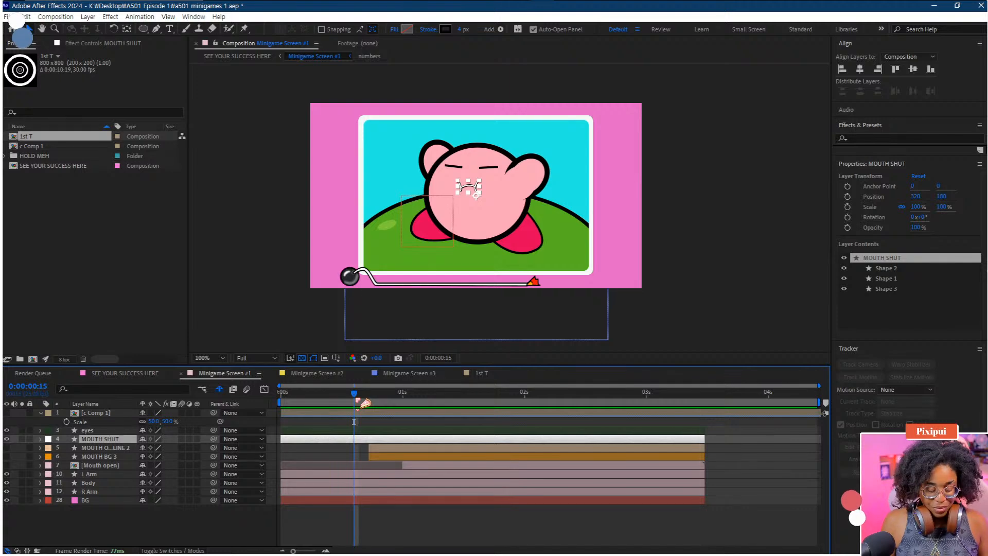
key(p)
click(66, 447)
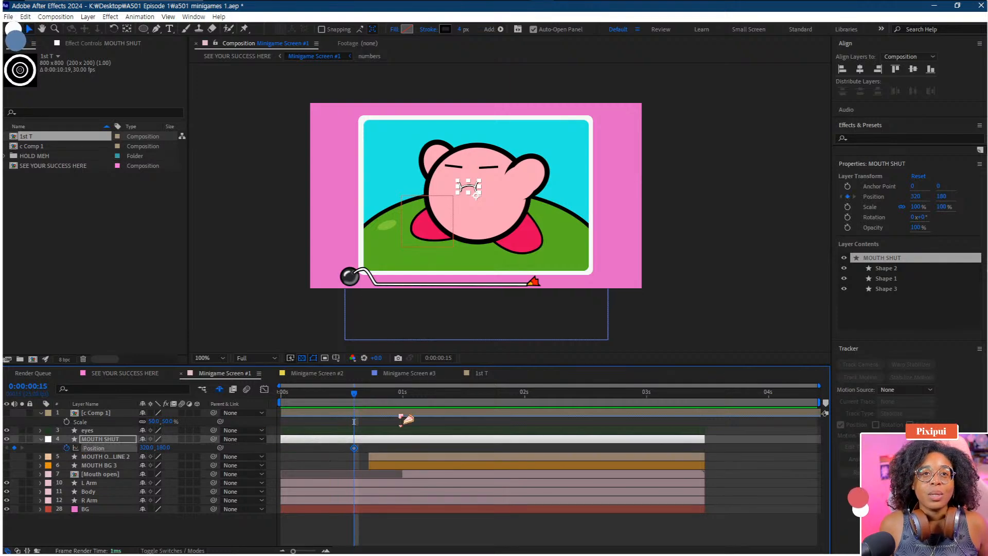
Step: Add MOUTH SHUT Position keyframes at 0:00:00:17, at 0:00:00:20 with Y 175, and at 0:00:00:22 with Y 183
click(363, 400)
drag(162, 448, 155, 447)
click(378, 394)
click(389, 394)
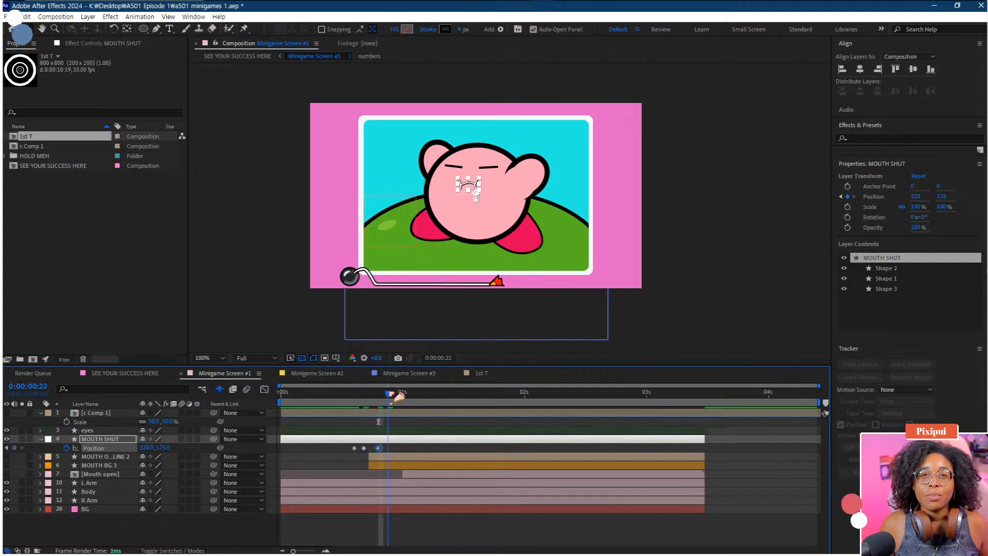
drag(165, 445, 169, 447)
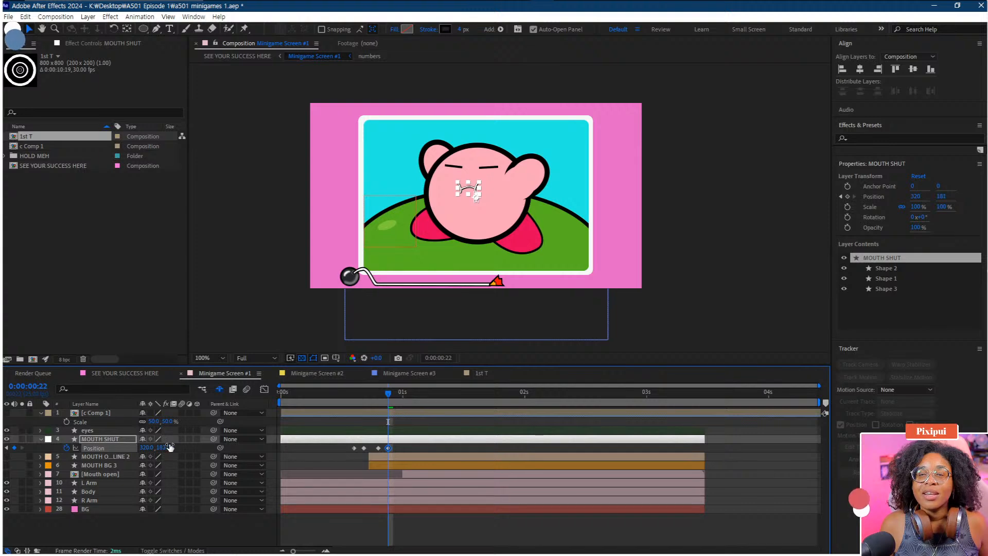
Step: Apply Easy Ease to all four MOUTH SHUT Position keyframes, preview the mouth movement, and return the playhead to 0:00:00:15
drag(395, 449, 314, 455)
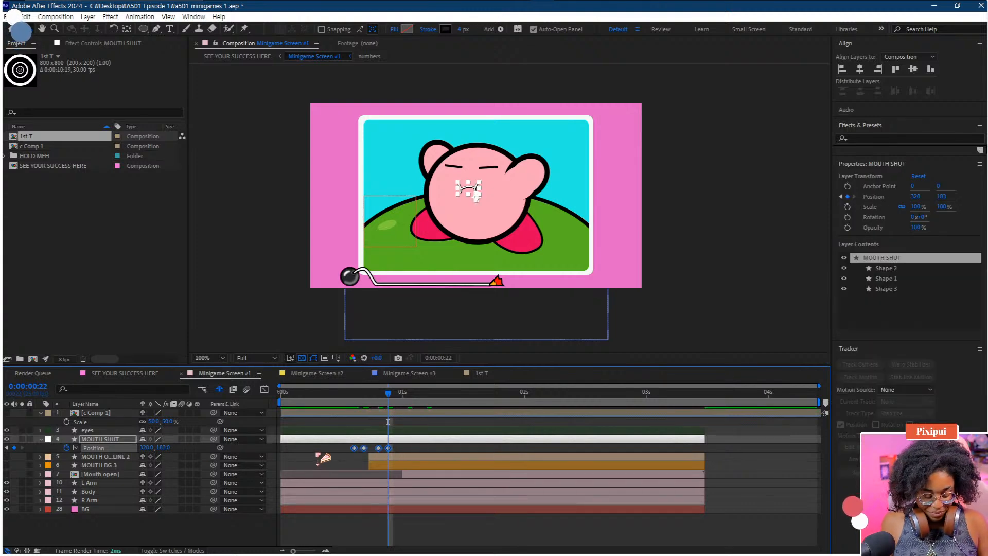
key(F9)
click(349, 394)
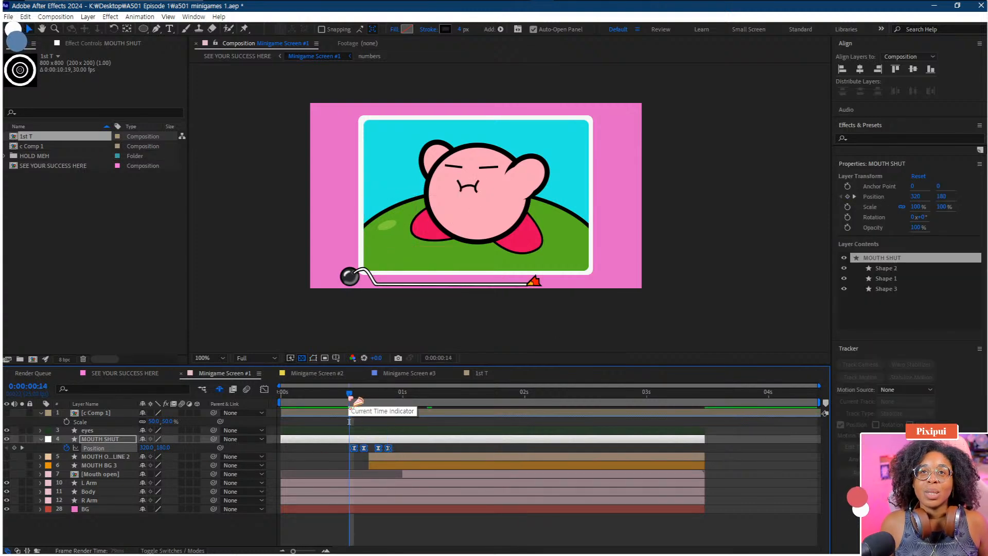
key(space)
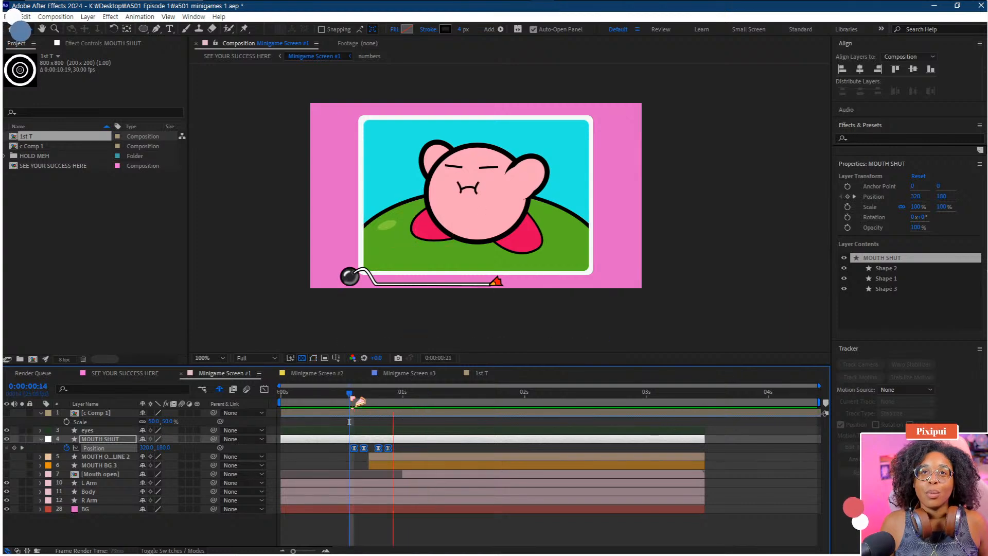
click(397, 402)
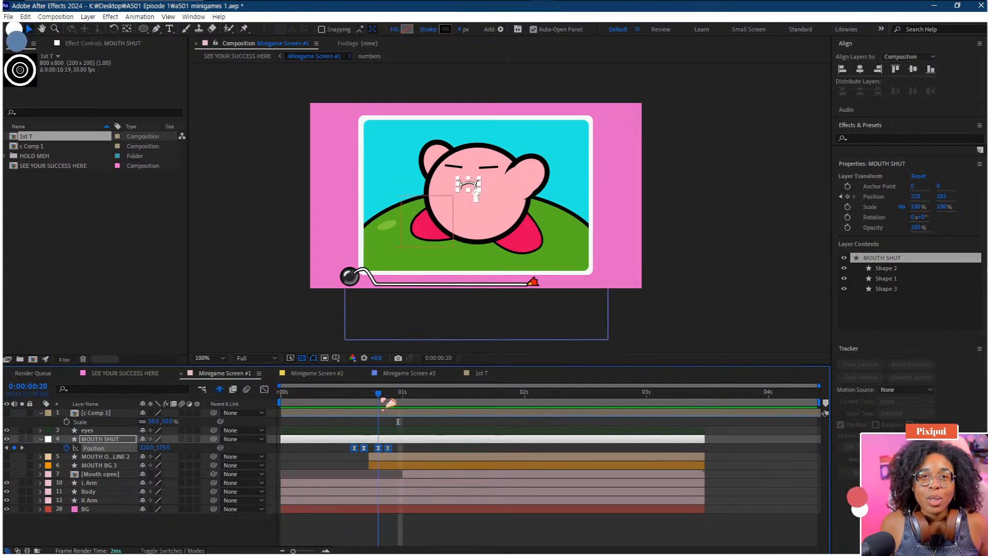
click(381, 396)
key(F2)
drag(381, 395, 354, 394)
Step: Make MOUTH OPEN LINE 2 and MOUTH BG 3 visible and scrub through the mouth animation to 0:00:00:24
click(105, 457)
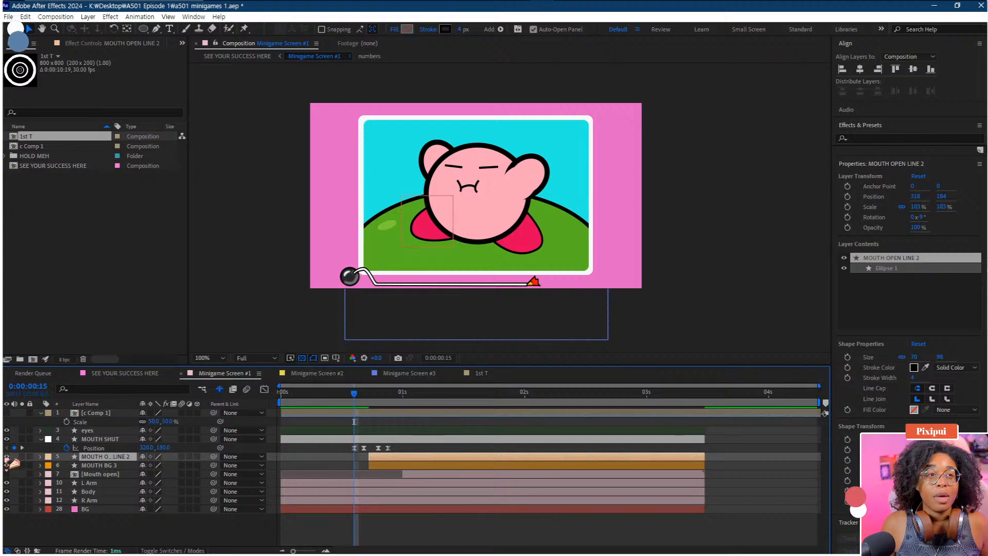
click(410, 393)
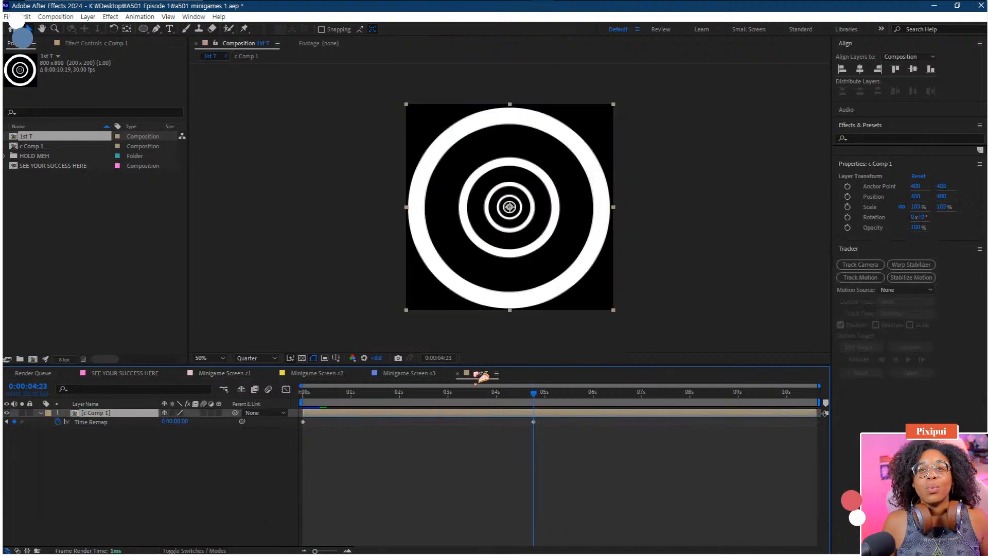
drag(446, 395, 396, 399)
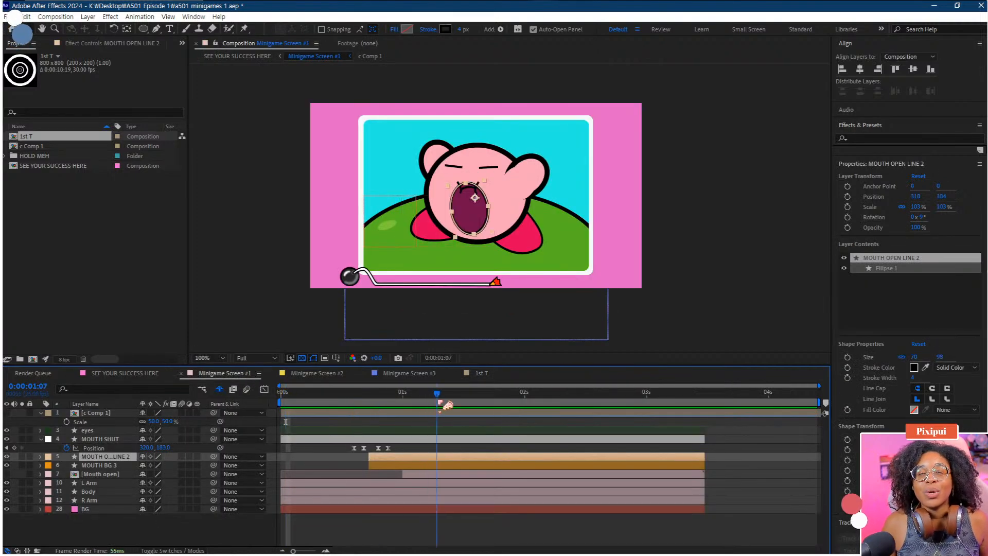
drag(448, 404, 398, 407)
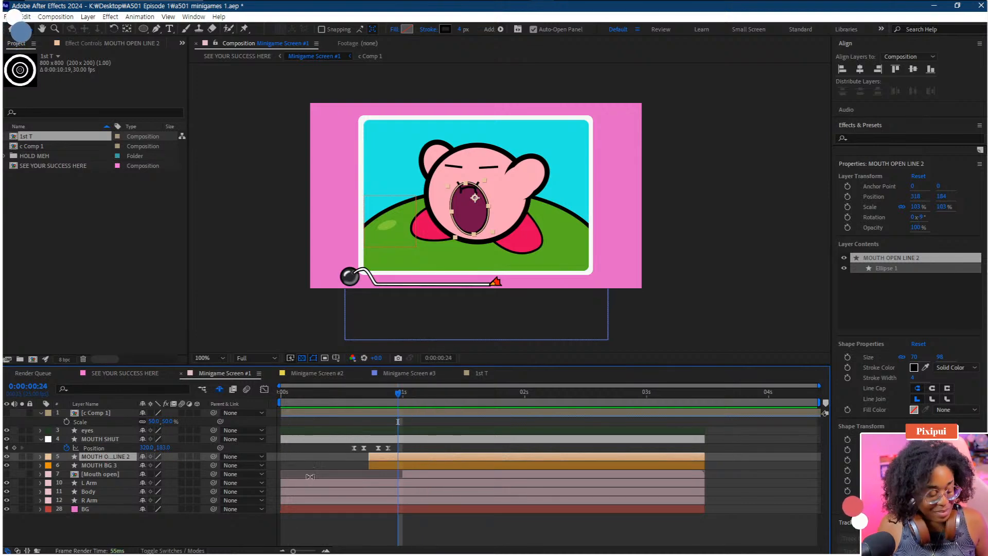
click(381, 529)
Step: Copy all four Position keyframes of the MOUTH SHUT layer
click(96, 431)
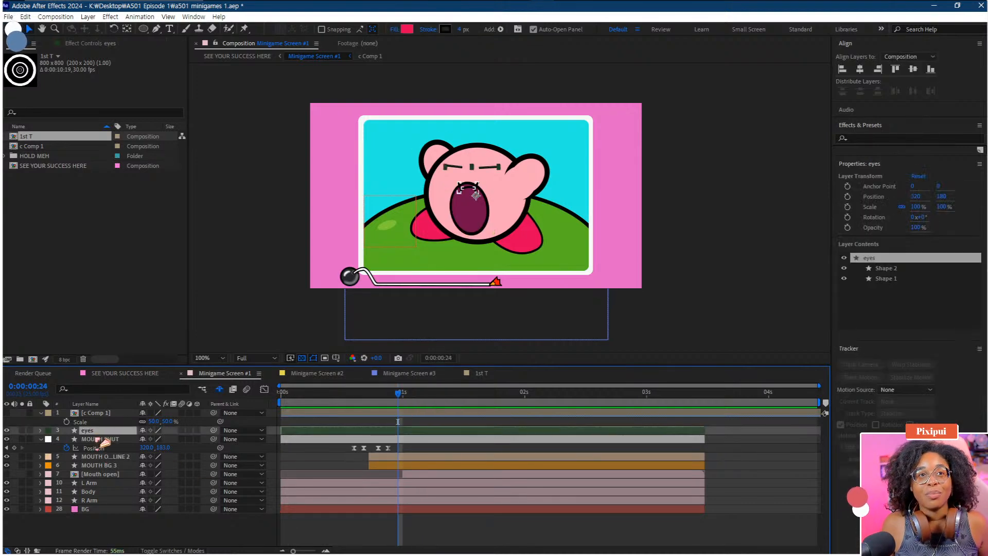
click(99, 439)
drag(400, 445, 328, 452)
Step: Try parenting MOUTH BG 3 to MOUTH OPEN LINE 2 and shifting the parent's X position, and undo both changes
click(83, 466)
drag(214, 465, 151, 419)
key(p)
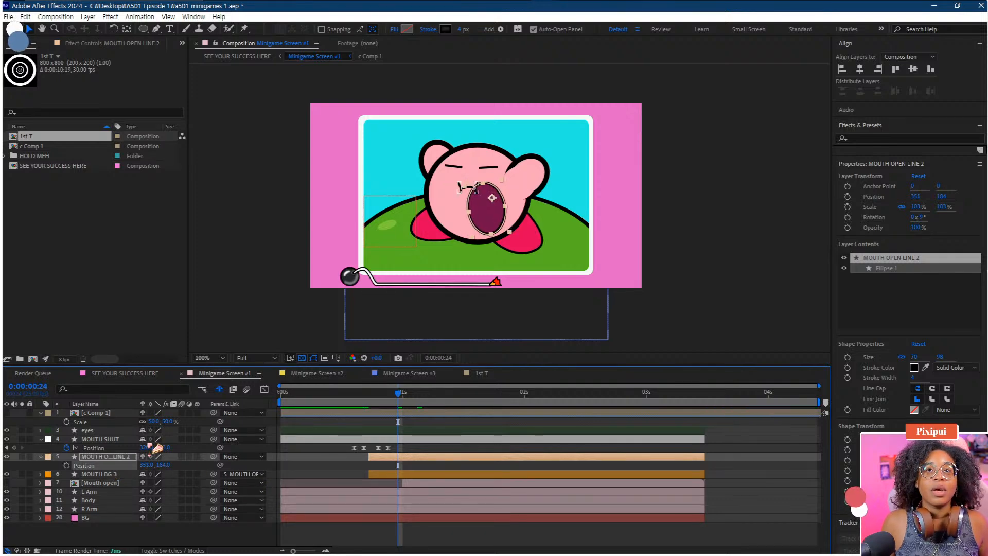
key(ctrl+z)
key(ctrl+z)
Step: Parent MOUTH OPEN LINE 2 to MOUTH BG 3 and paste the copied Position keyframes onto MOUTH BG 3 at 0:00:00:15
drag(214, 457, 116, 474)
drag(399, 399, 354, 403)
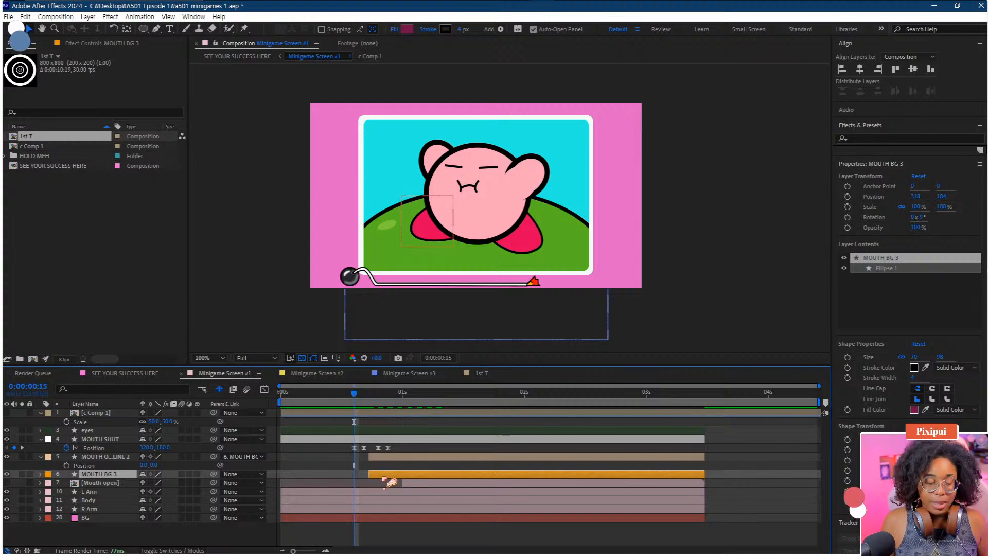
key(i)
key(u)
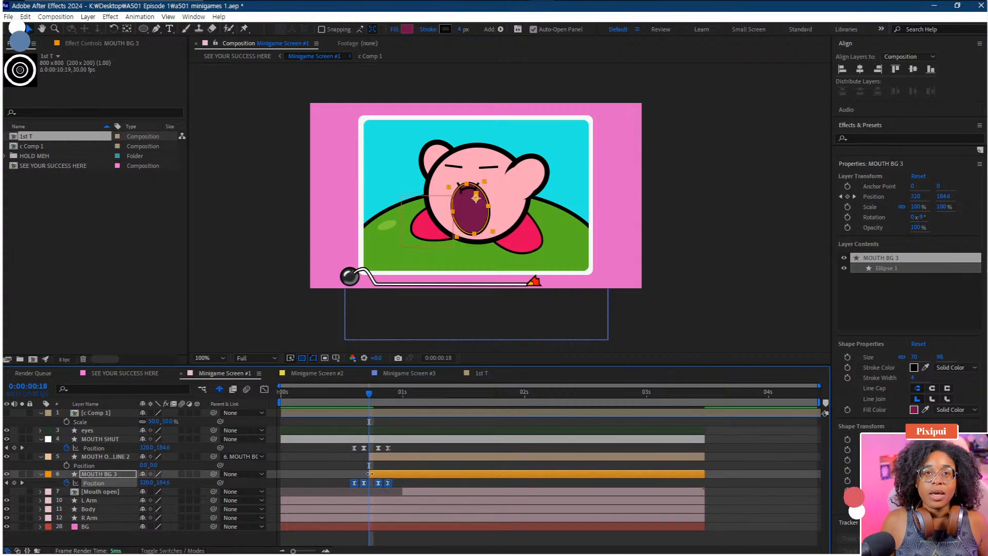
Step: Trim MOUTH BG 3 to start at 0:00:00:20 and trim the end of MOUTH SHUT at the same frame
key(equal)
drag(367, 473, 387, 473)
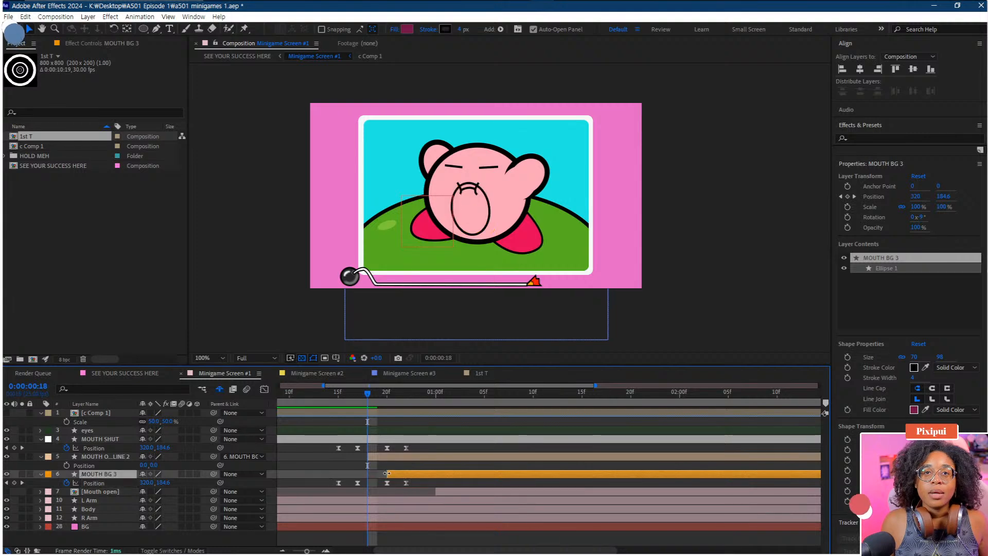
click(685, 459)
key(minus)
click(524, 439)
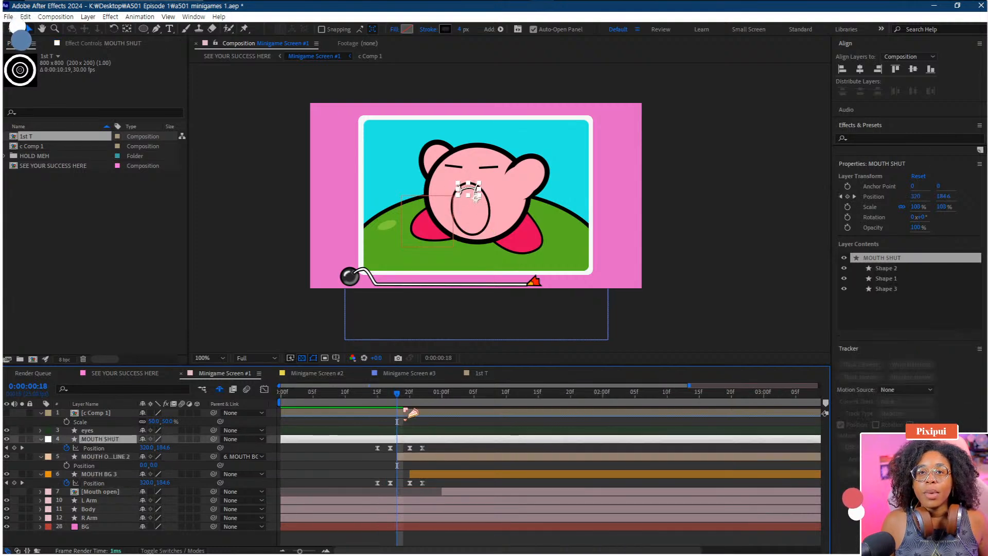
key(Page_Up)
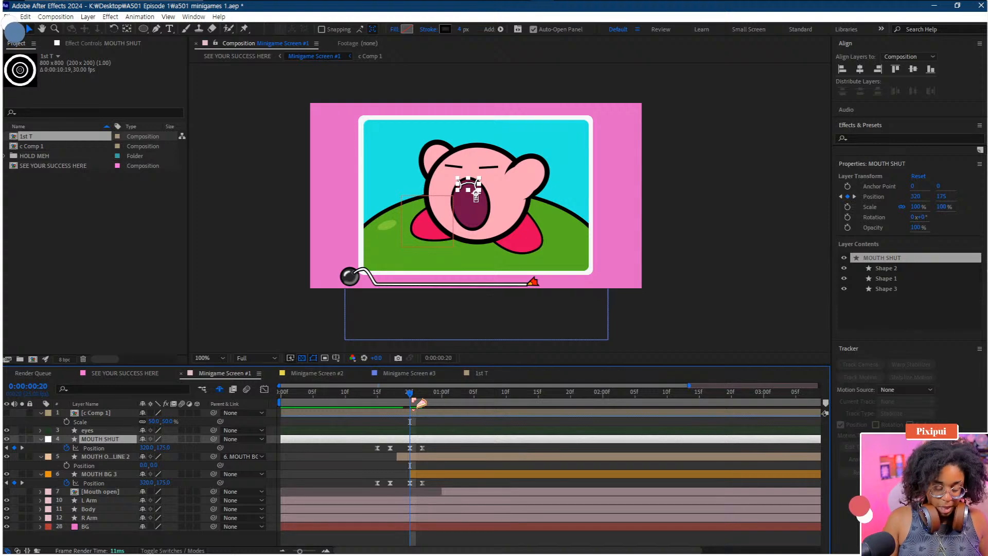
key(alt+bracketright)
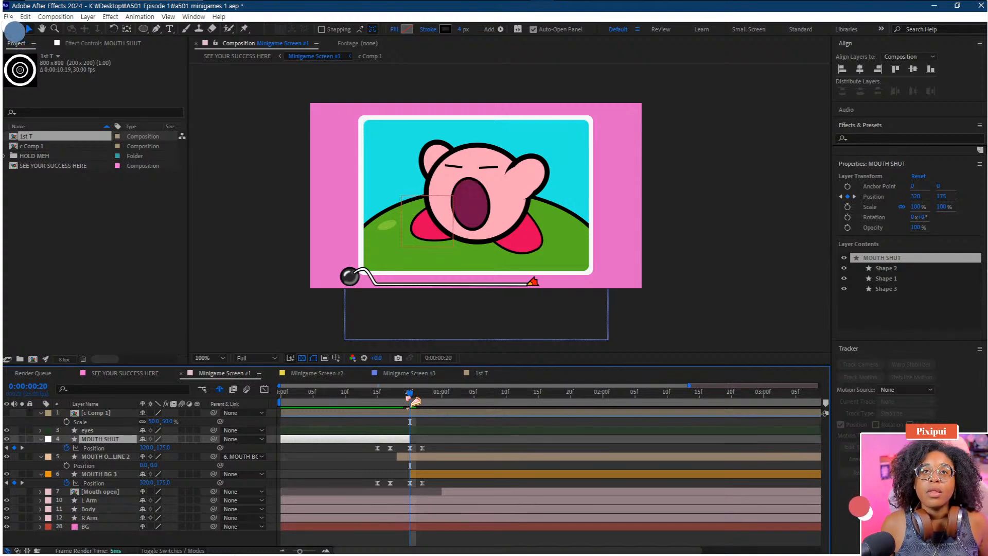
Step: Align the end of MOUTH SHUT and the starts of MOUTH OPEN LINE 2 and MOUTH BG 3 at 0:00:00:21, and preview the switch
mouse_move(409, 400)
mouse_down()
mouse_move(379, 401)
mouse_move(422, 412)
mouse_move(375, 403)
mouse_move(423, 393)
mouse_up()
key(space)
click(403, 457)
drag(411, 439, 415, 475)
scroll(419, 455, up, 1)
scroll(403, 427, down, 1)
key(space)
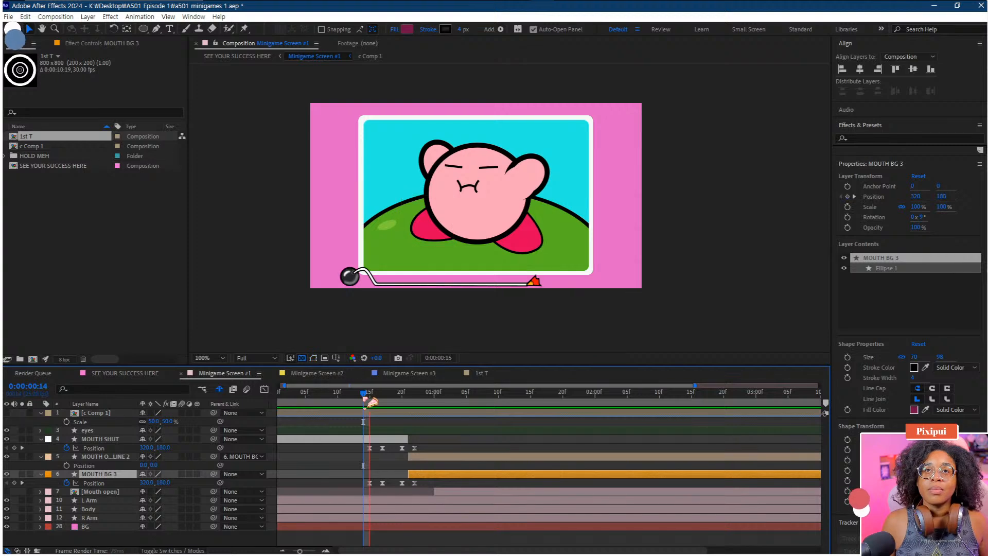
Step: Add a MOUTH BG 3 Position keyframe of 320, 180 at 0:00:01:00 and preview the mouth-opening animation
drag(392, 399, 436, 420)
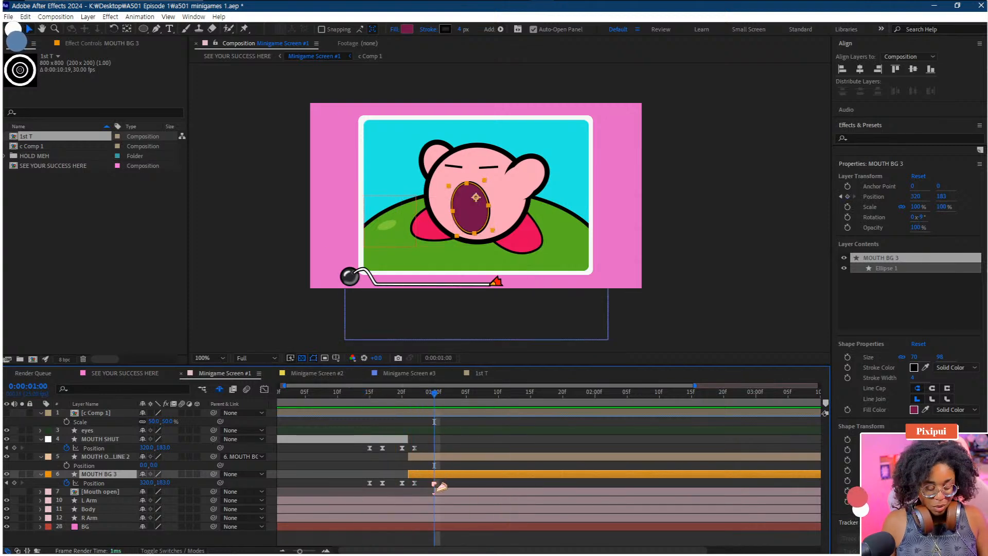
drag(162, 483, 161, 483)
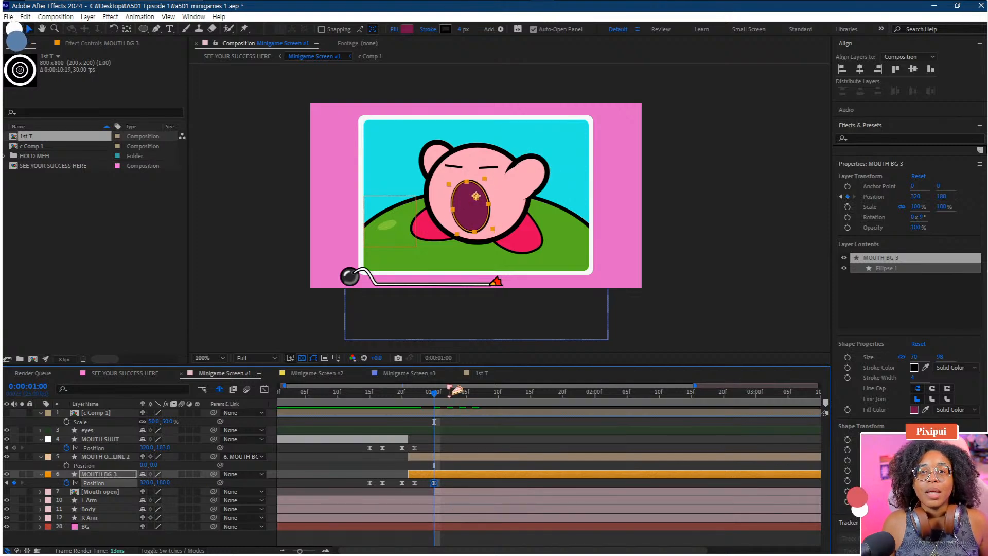
click(331, 393)
key(space)
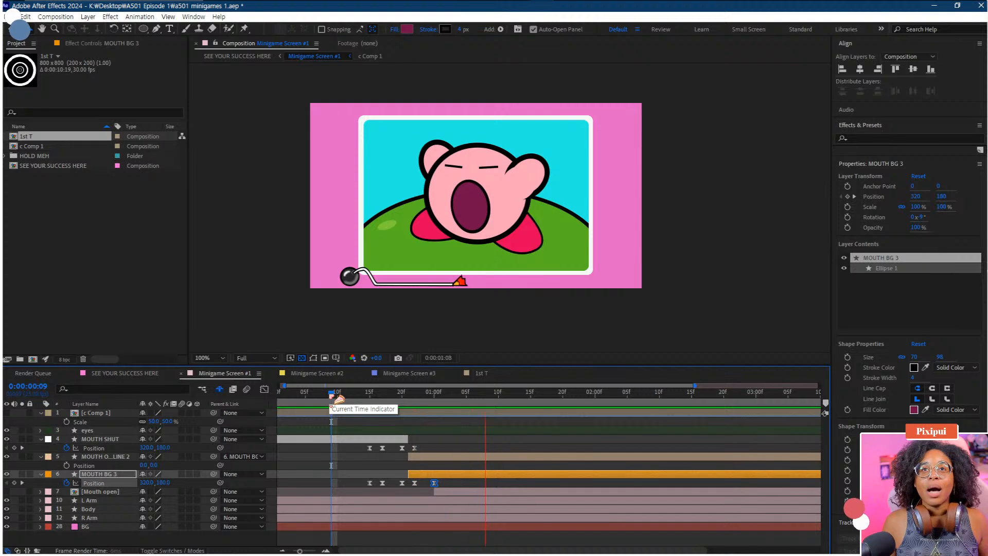
key(space)
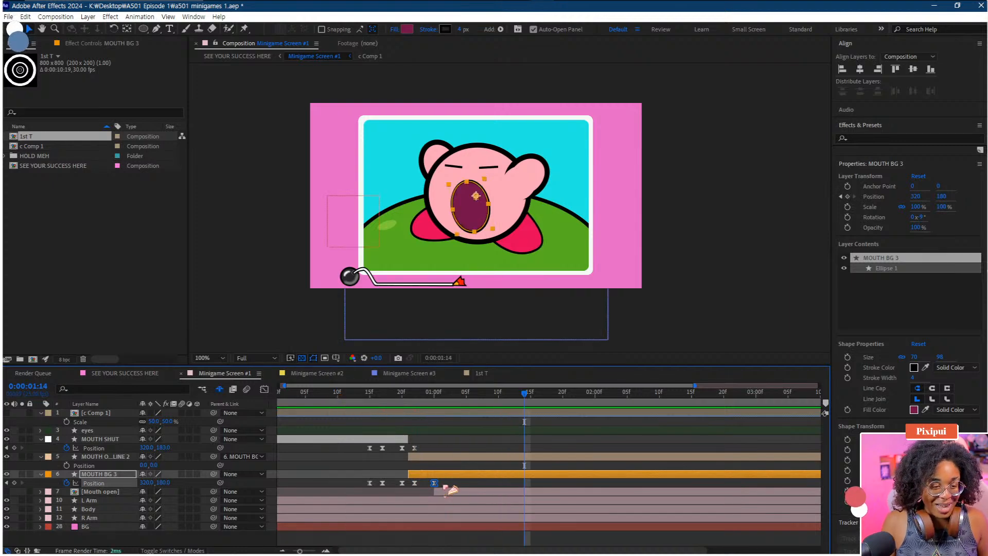
key(minus)
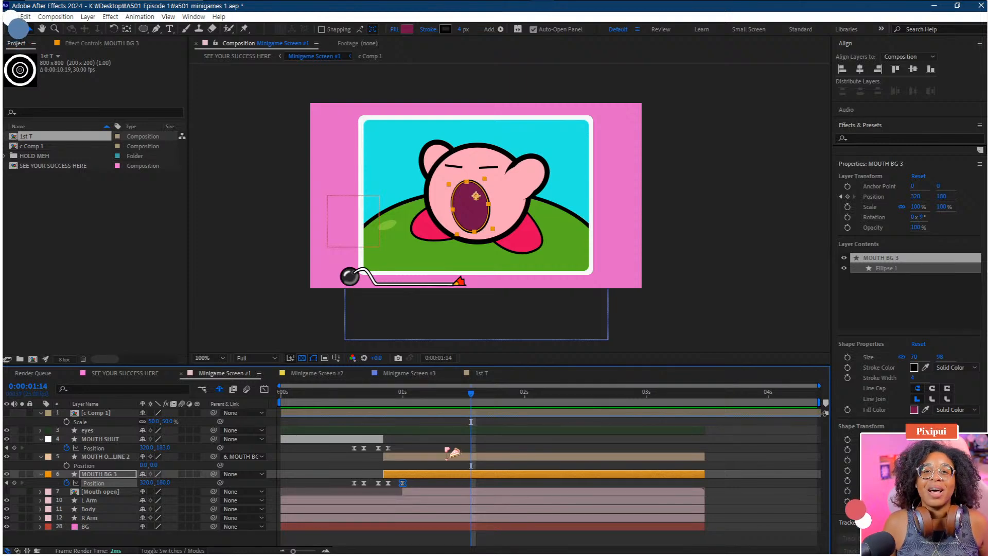
Step: Preview the mouth-opening animation repeatedly from around 0:00:00:19, 0:00:00:21 and 0:00:00:11
click(377, 397)
key(space)
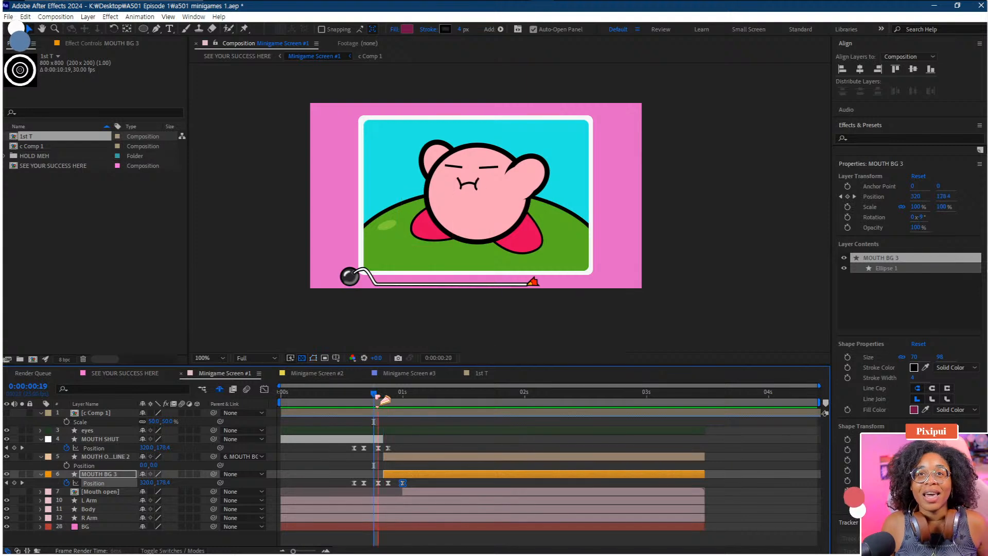
key(space)
click(385, 397)
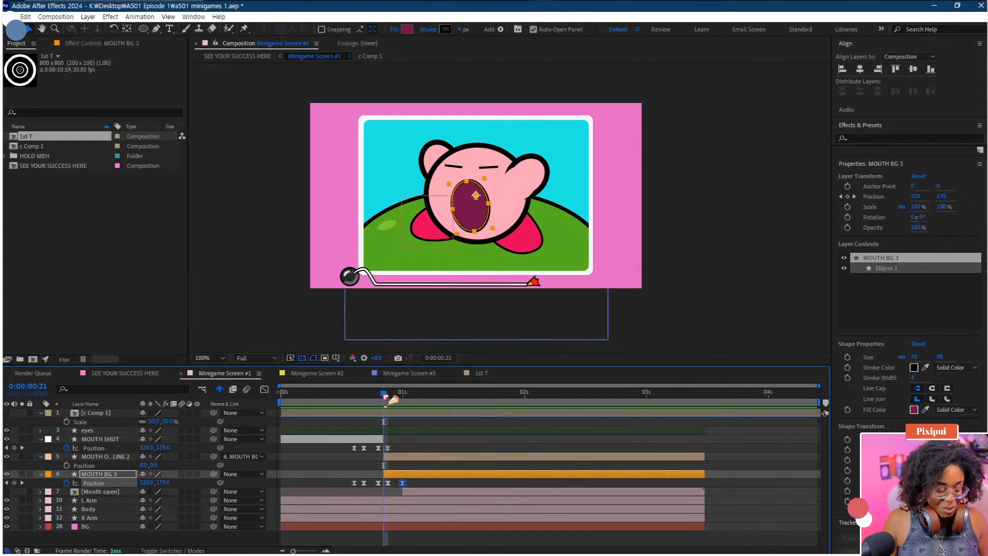
key(space)
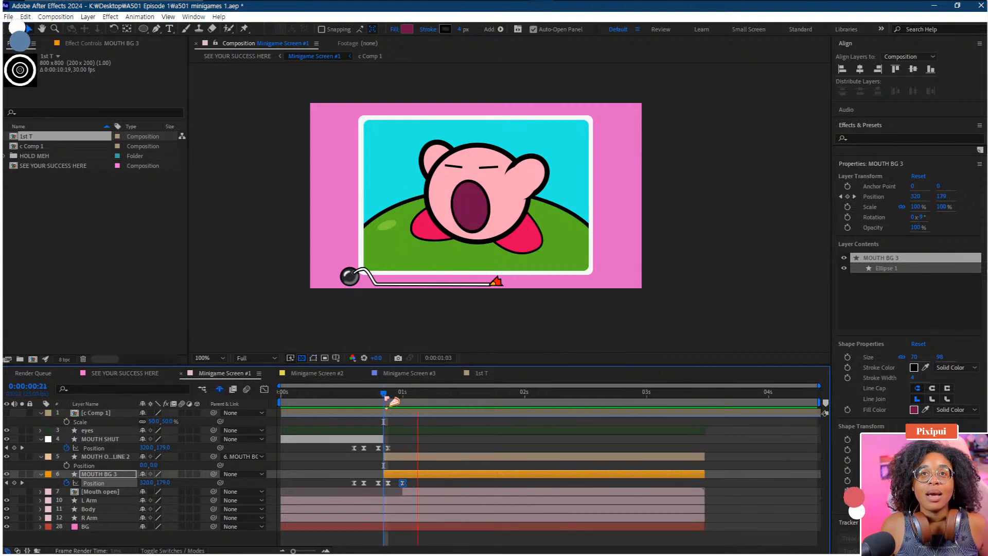
key(space)
mouse_move(389, 397)
mouse_down()
mouse_move(463, 407)
mouse_move(342, 410)
mouse_up()
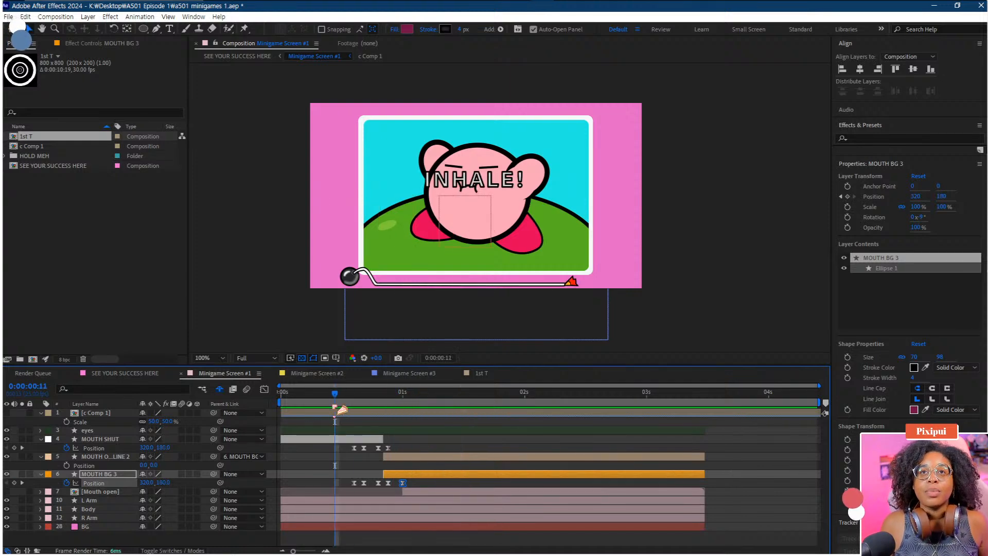
key(space)
key(space)
Step: Show c Comp 1, move it between MOUTH OPEN LINE 2 and MOUTH BG 3, and center its rings on the mouth at 312, 188
drag(422, 399, 436, 403)
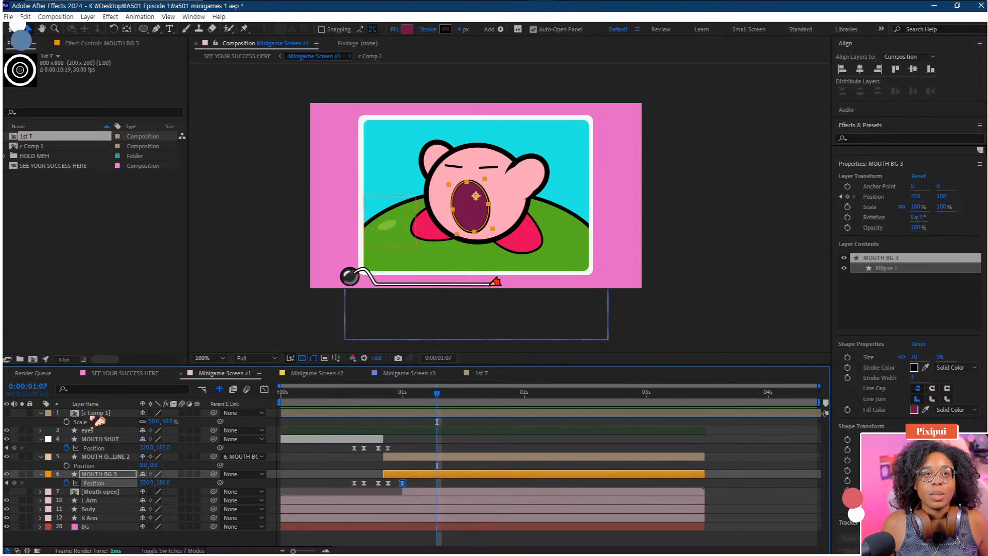
click(49, 413)
click(7, 412)
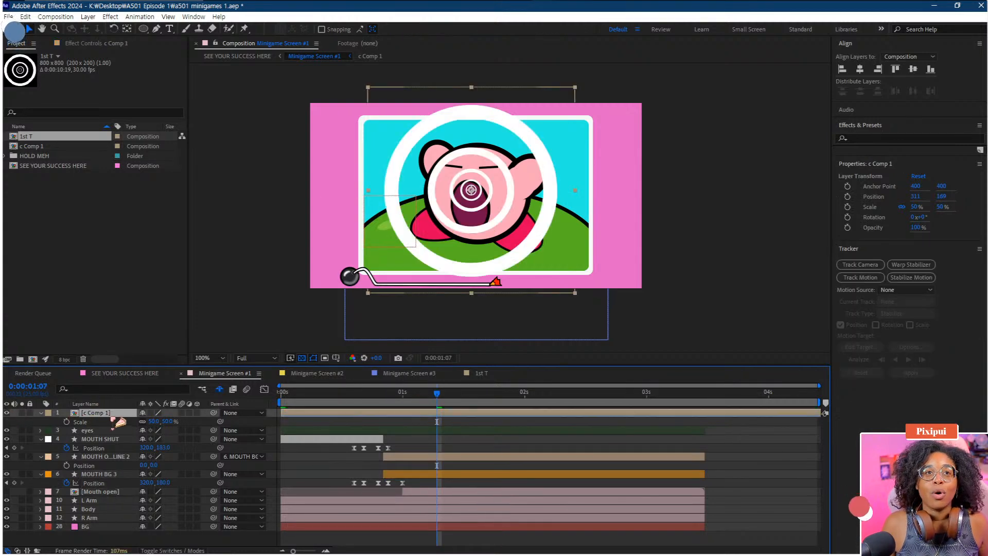
drag(118, 421, 110, 468)
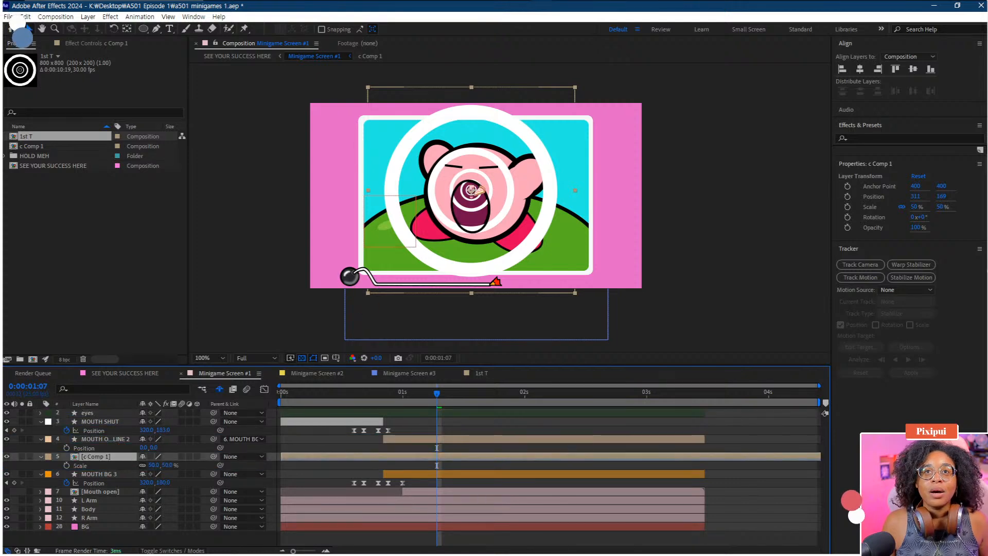
drag(471, 195, 471, 209)
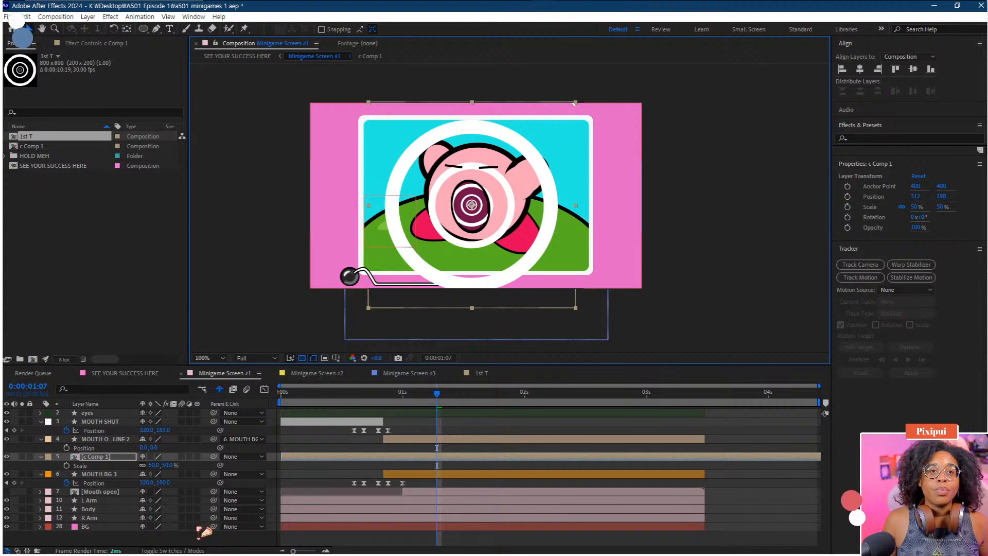
Step: Try making the layers 3D and rotating c Comp 1 by 33° around its Y axis
drag(198, 526, 197, 419)
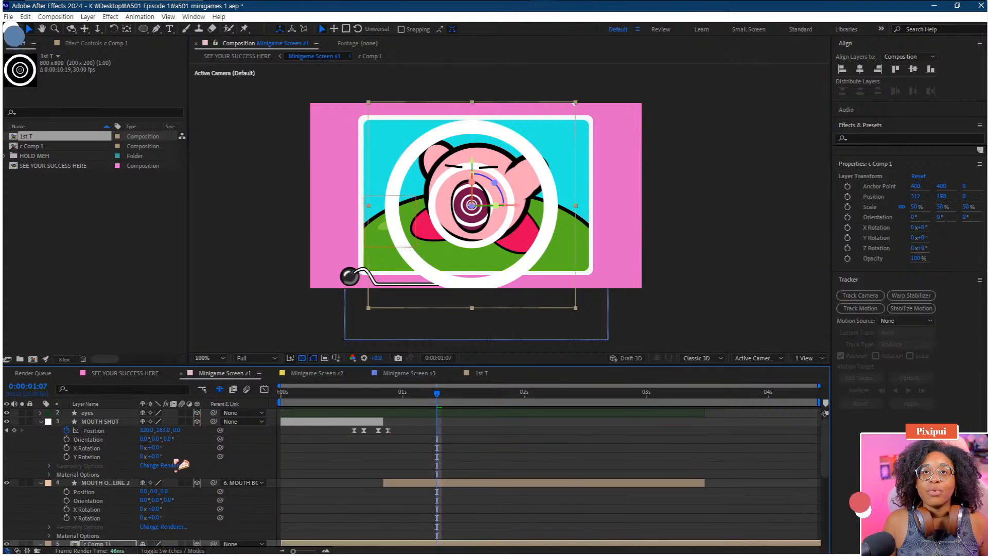
scroll(154, 470, down, 4)
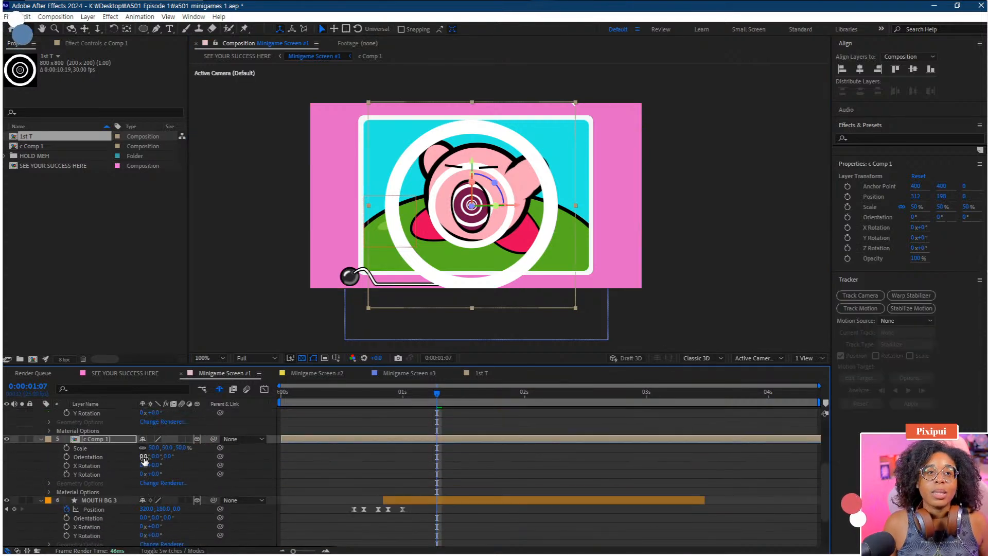
click(101, 439)
key(r)
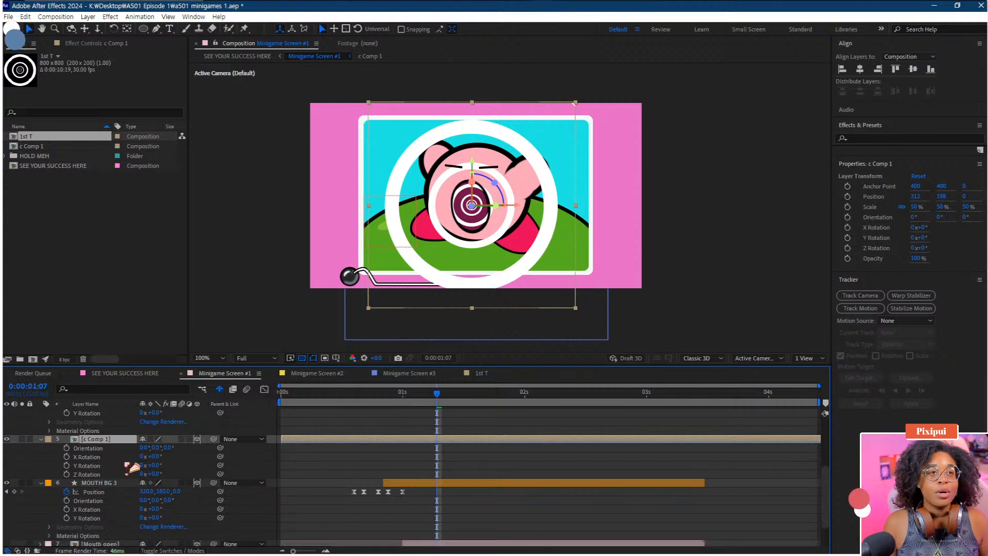
drag(153, 465, 175, 466)
key(ctrl+z)
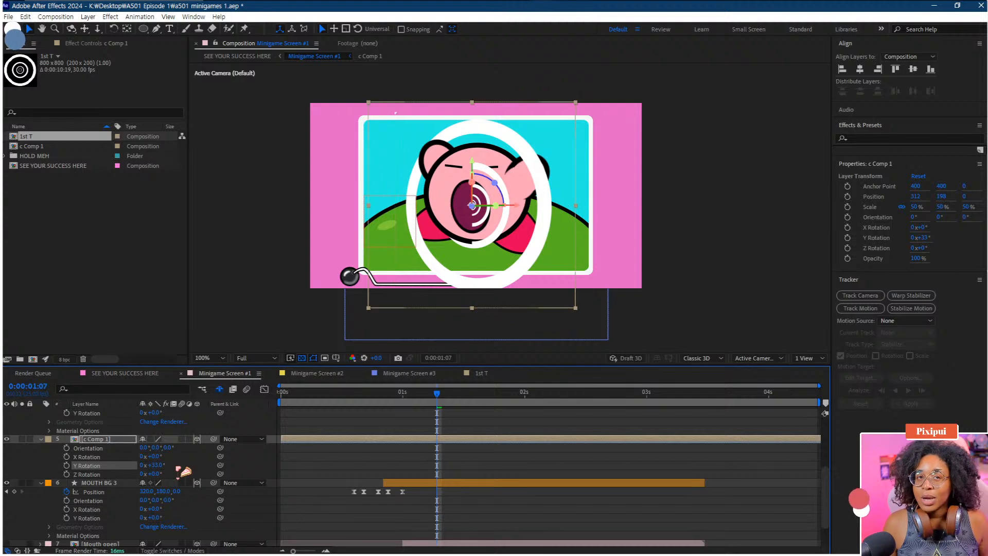
key(ctrl+z)
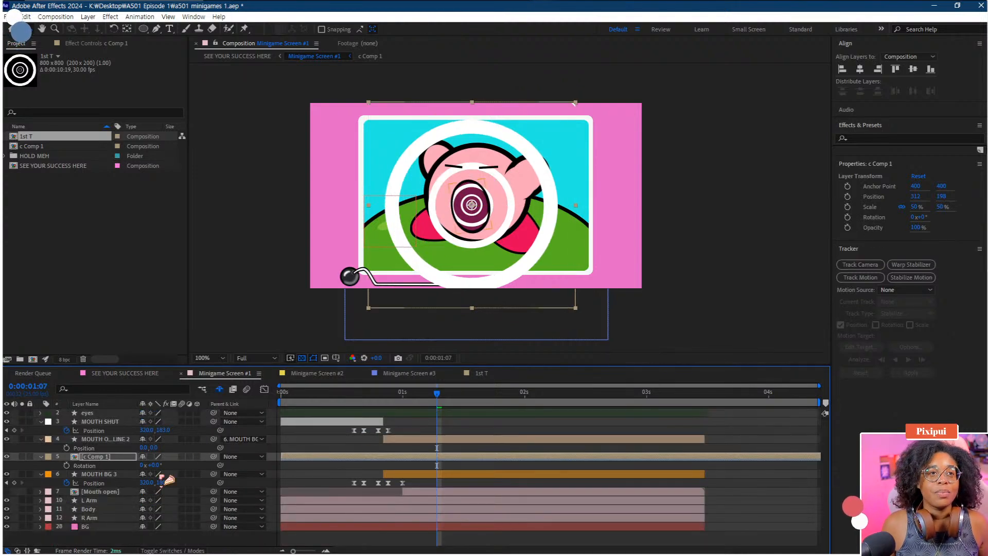
Step: Trim c Comp 1 to start at 0:00:00:21 and parent it to MOUTH BG 3
mouse_move(404, 395)
mouse_down()
mouse_move(389, 395)
mouse_move(395, 401)
mouse_up()
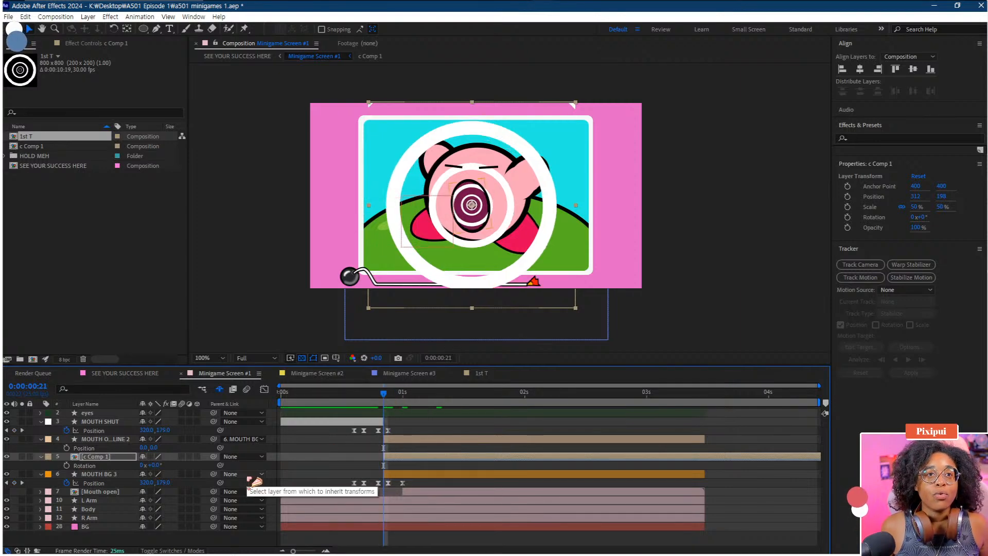
drag(213, 457, 114, 474)
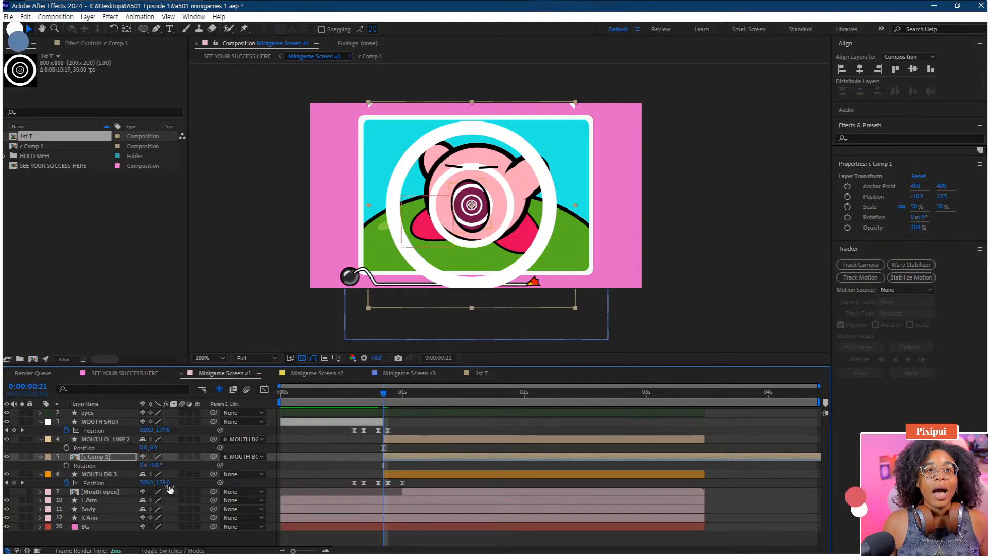
Step: Use MOUTH BG 3 as the track matte for c Comp 1, keep the matte layer visible, and preview the rings inside the mouth
click(178, 551)
drag(197, 463, 82, 482)
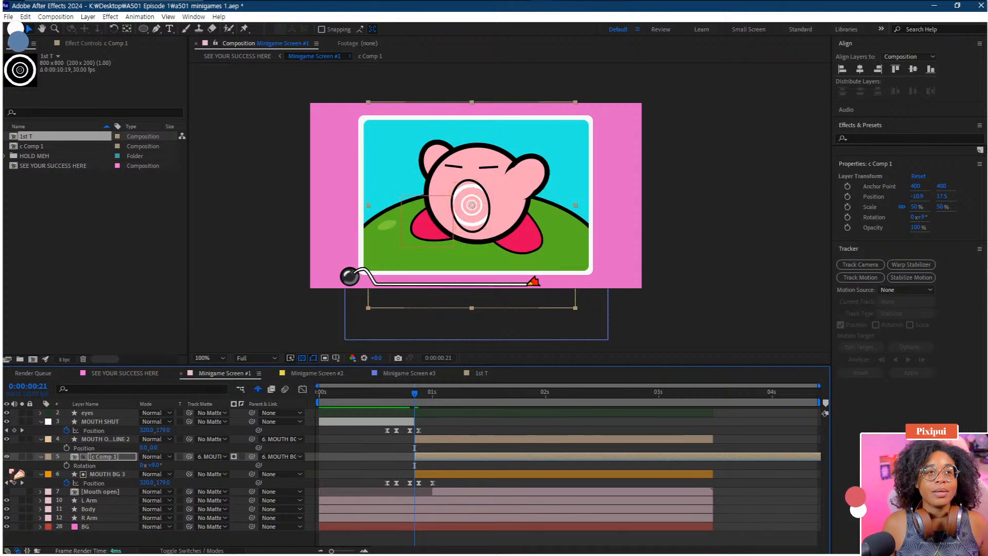
click(7, 473)
key(space)
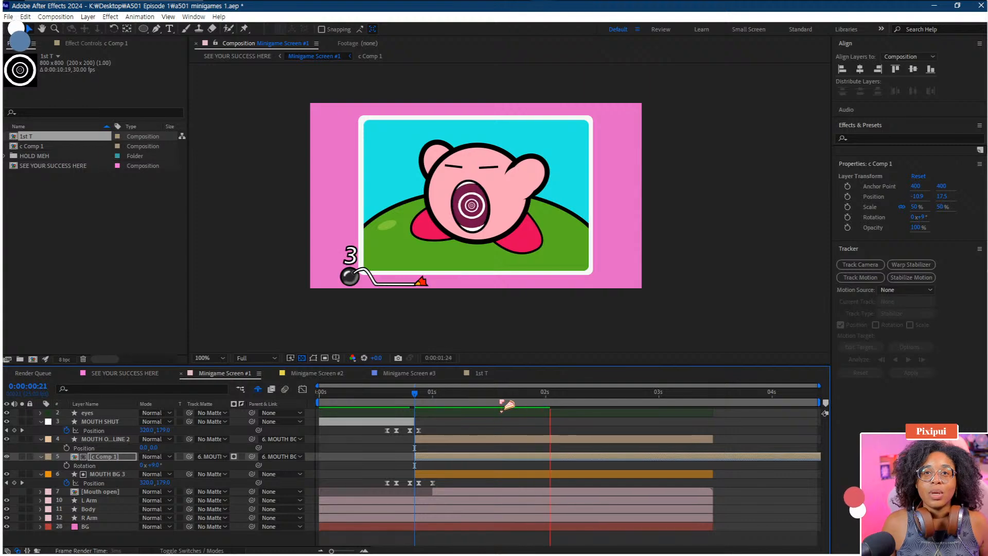
key(space)
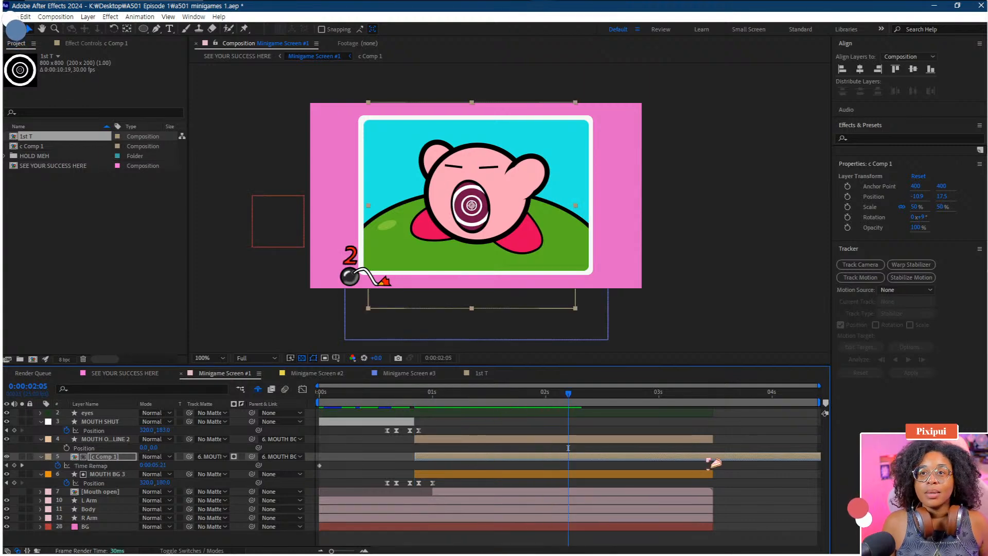
Step: Enable time remapping on c Comp 1, move its last keyframe to just past 3 seconds to speed up the rings, and preview
key(ctrl+alt+t)
drag(544, 458, 647, 462)
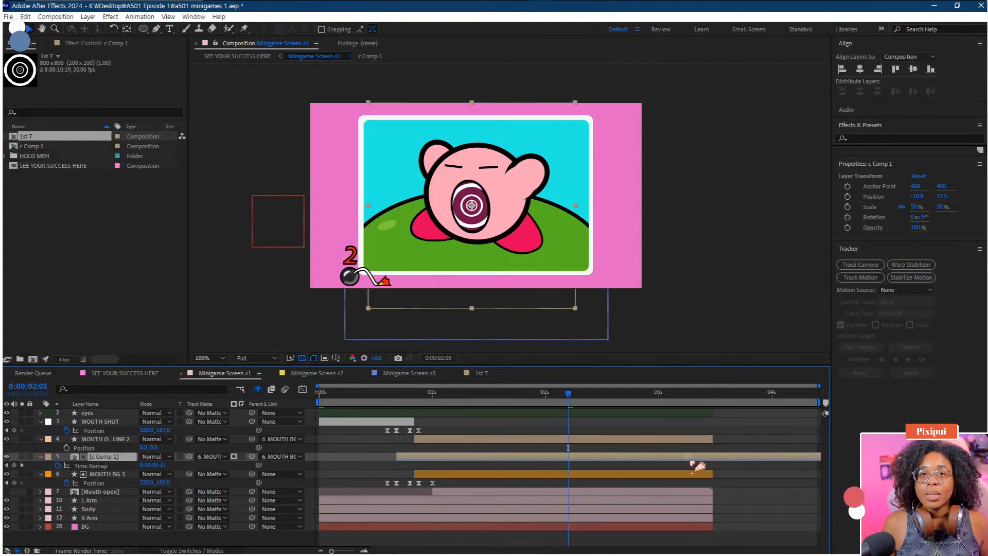
drag(778, 466, 593, 466)
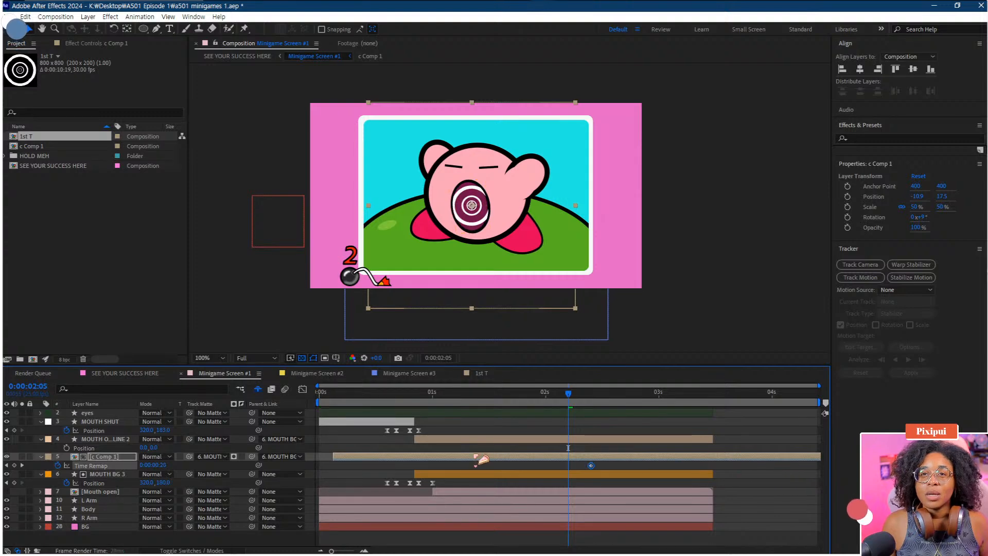
drag(480, 459, 565, 465)
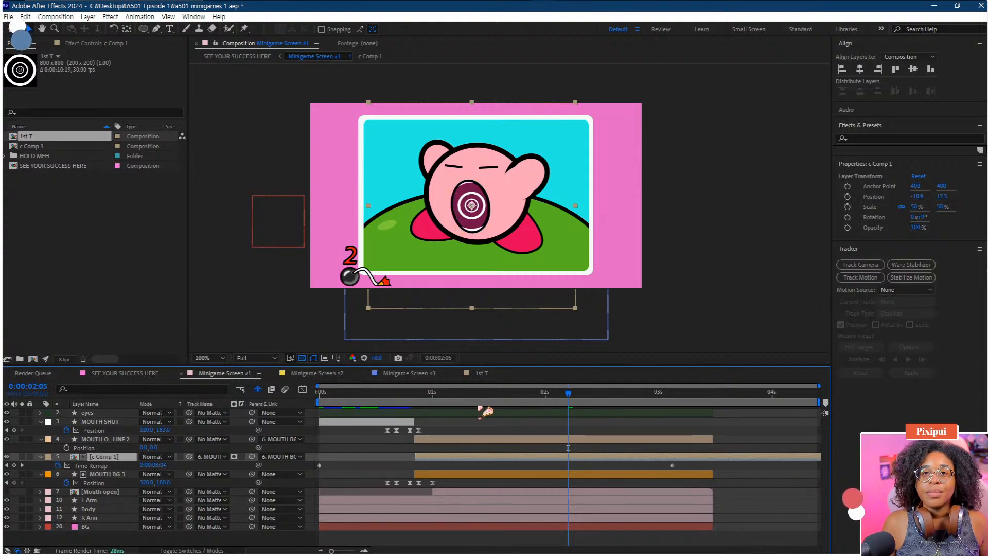
click(400, 402)
key(space)
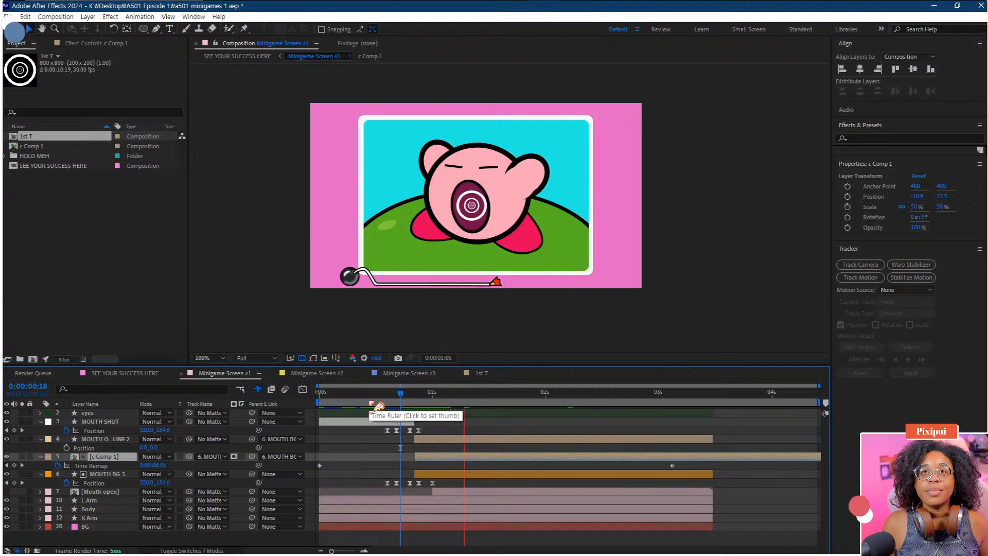
Step: Preview the inhale animation at Third resolution, switch the composition preview to Half, and play it again
click(274, 358)
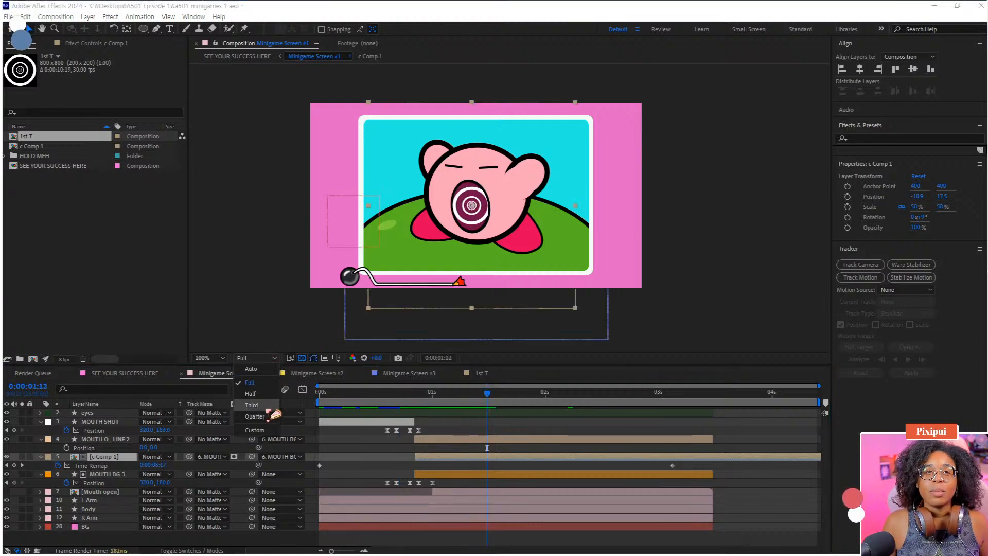
click(252, 404)
click(415, 397)
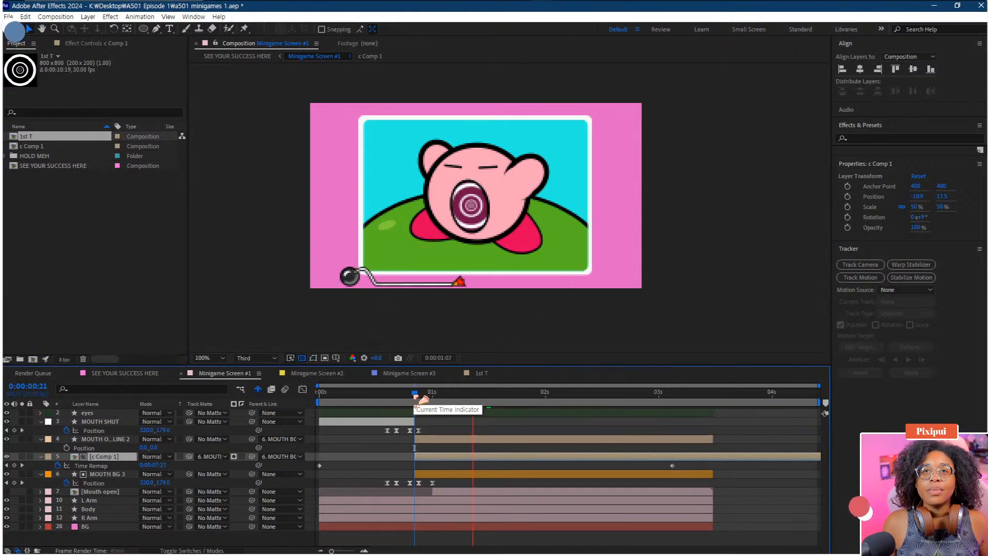
click(274, 358)
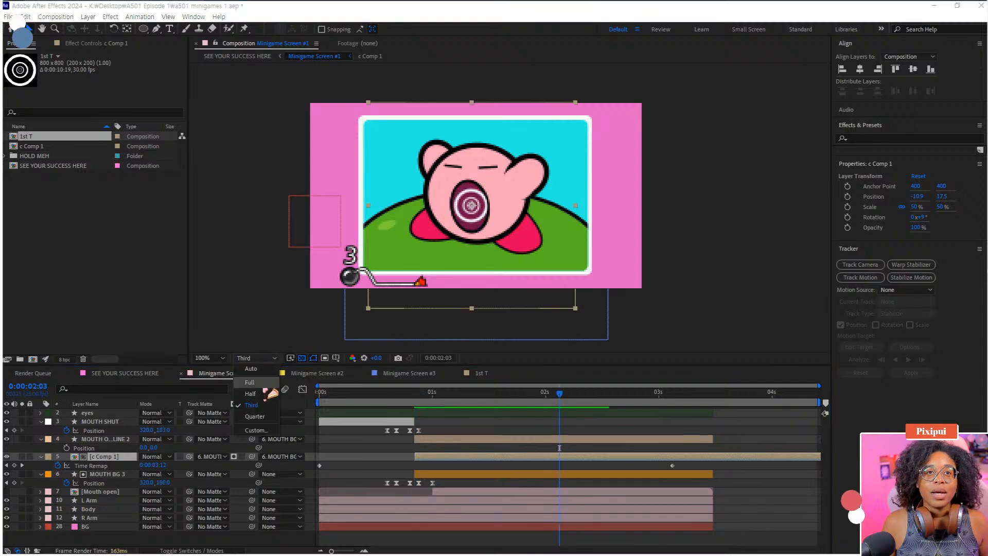
click(265, 394)
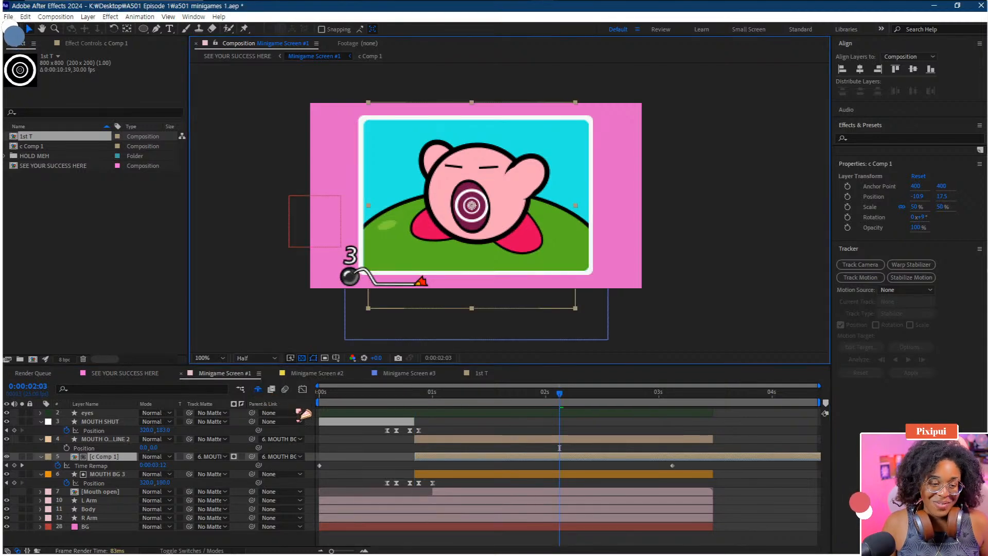
click(377, 446)
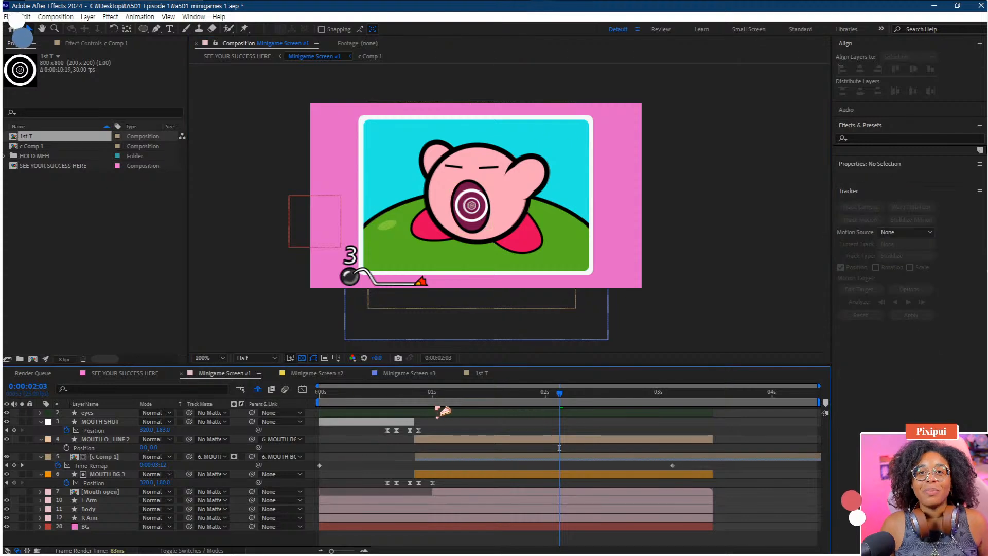
drag(436, 399, 410, 404)
key(space)
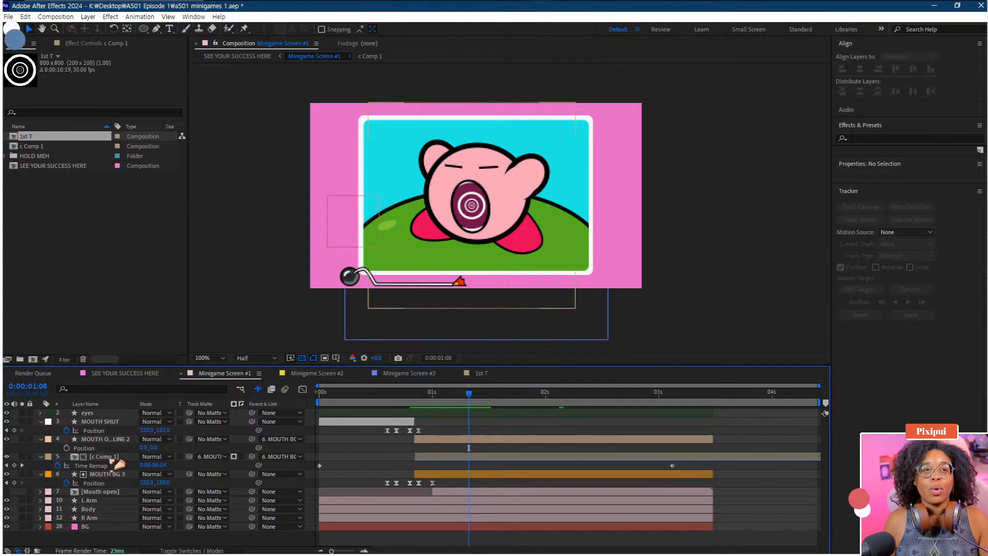
Step: Duplicate MOUTH BG 3 and place the copy directly above c Comp 1 in the layer stack
click(112, 474)
key(ctrl+d)
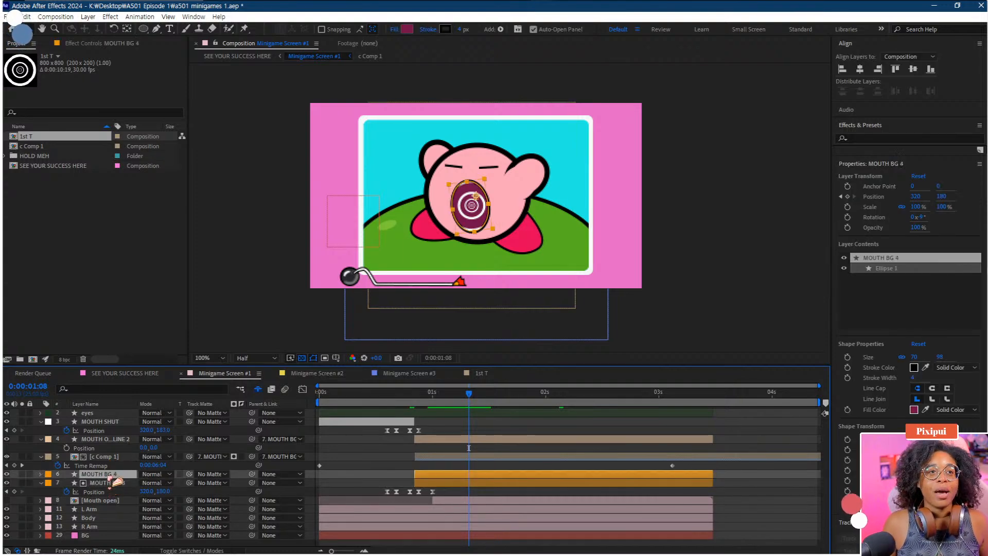
drag(109, 475, 110, 455)
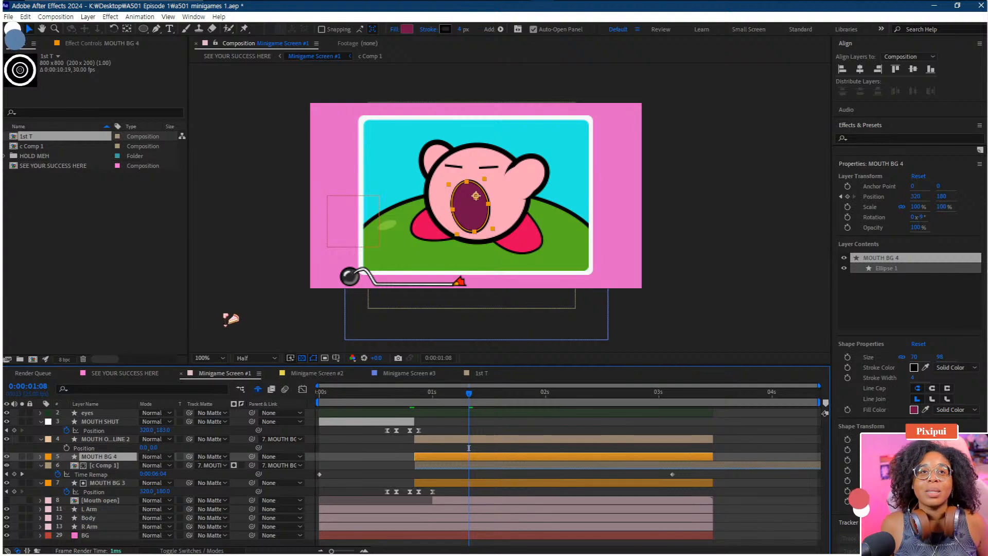
click(231, 331)
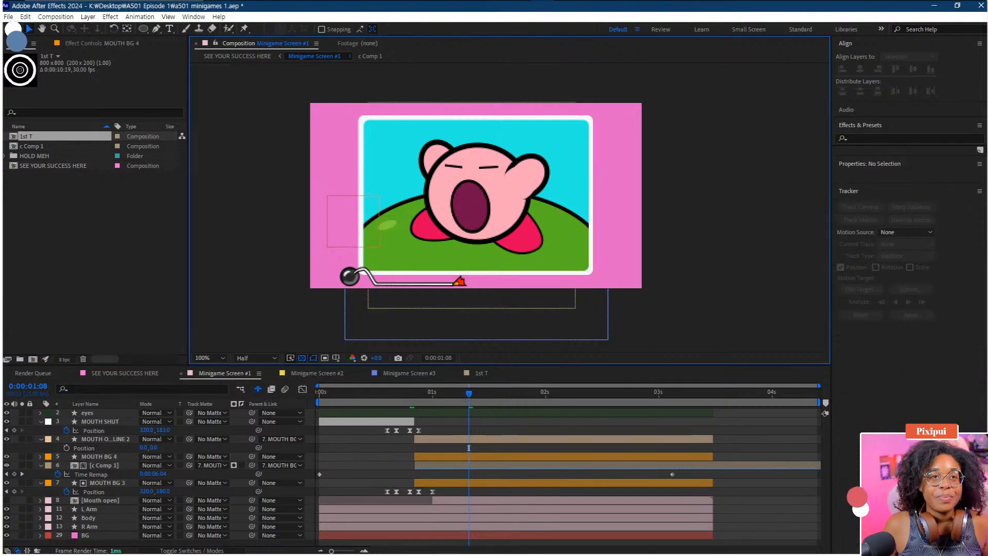
Step: Set the shape fill color for the Pen tool to light orange, F9BF49
click(158, 29)
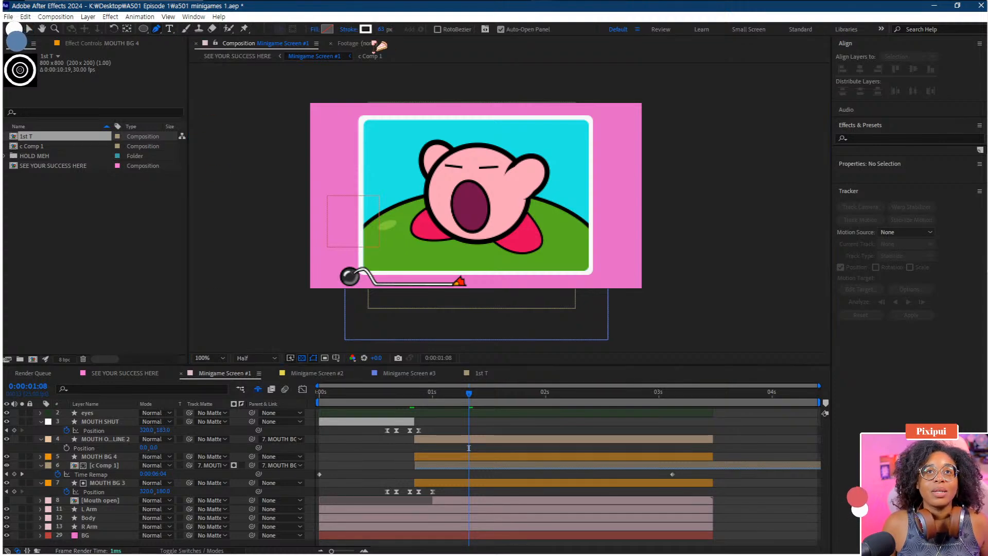
click(326, 29)
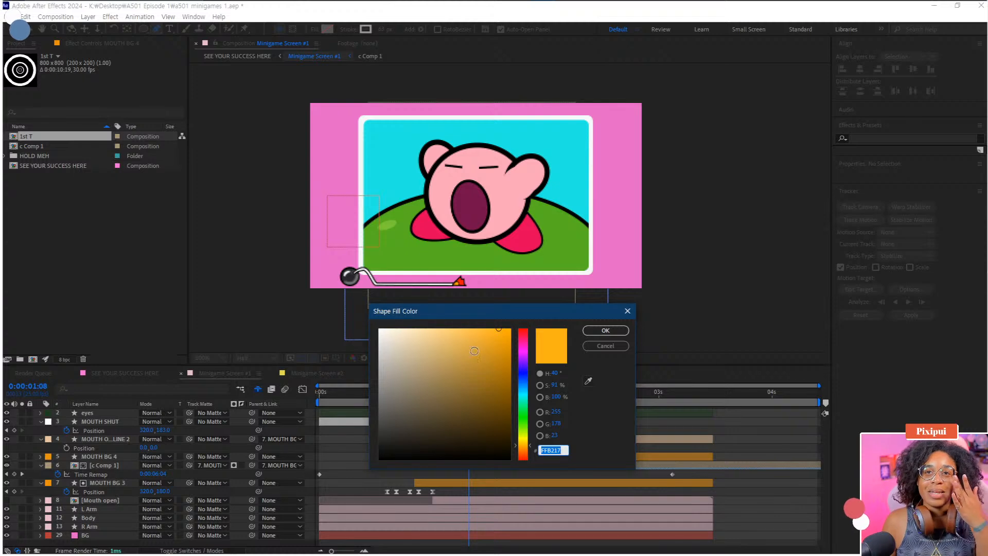
click(602, 332)
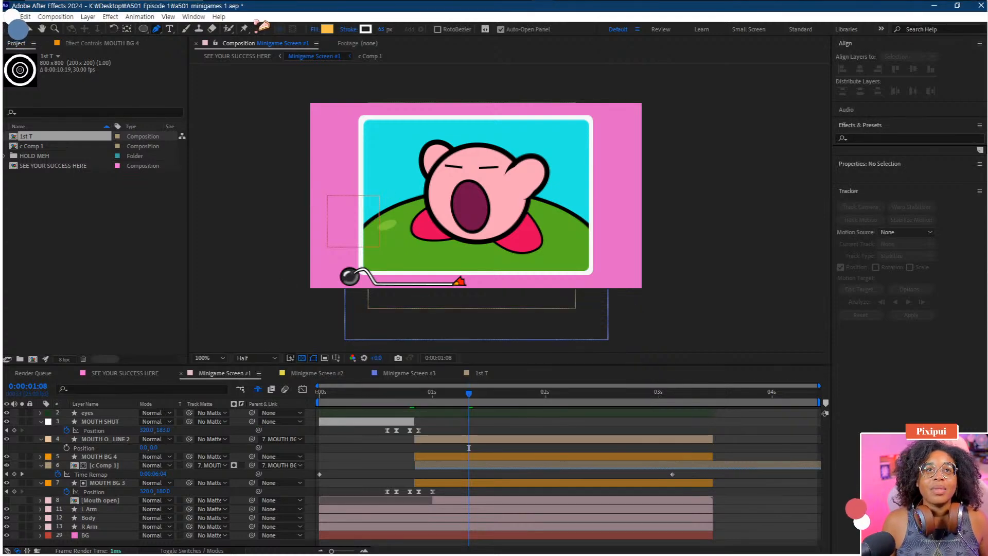
Step: Create a text box to the left of the character, over the frame's white border, containing the letter "O"
key(t)
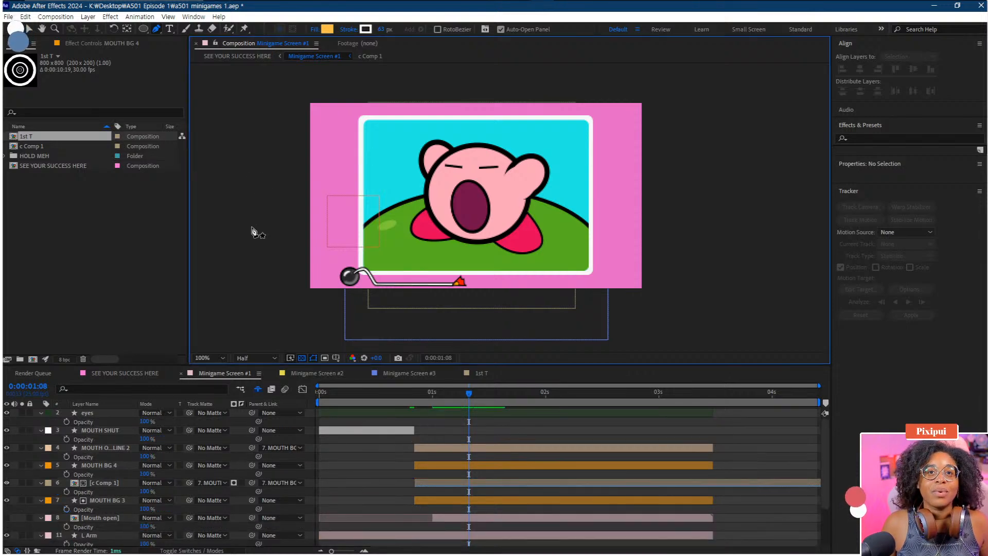
key(t)
click(169, 28)
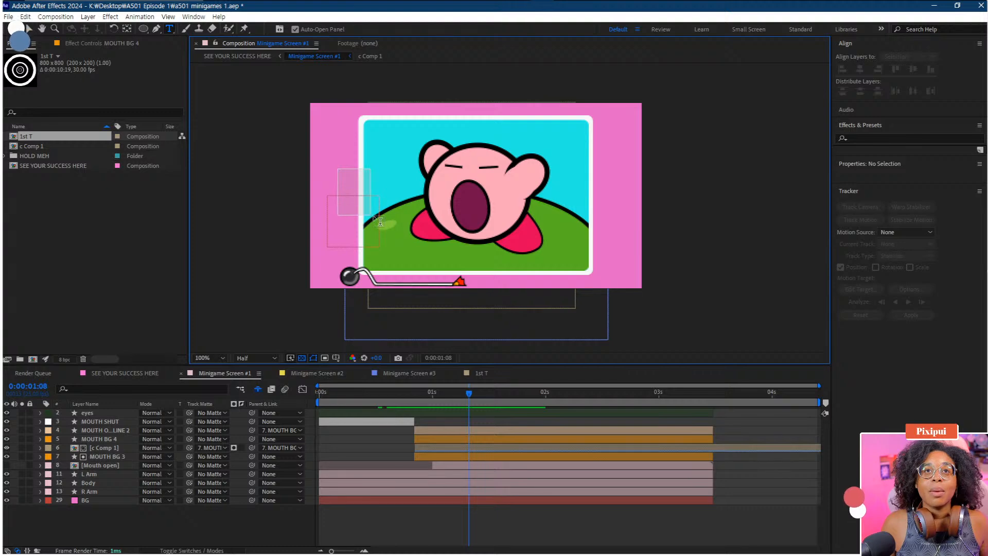
drag(381, 169, 337, 208)
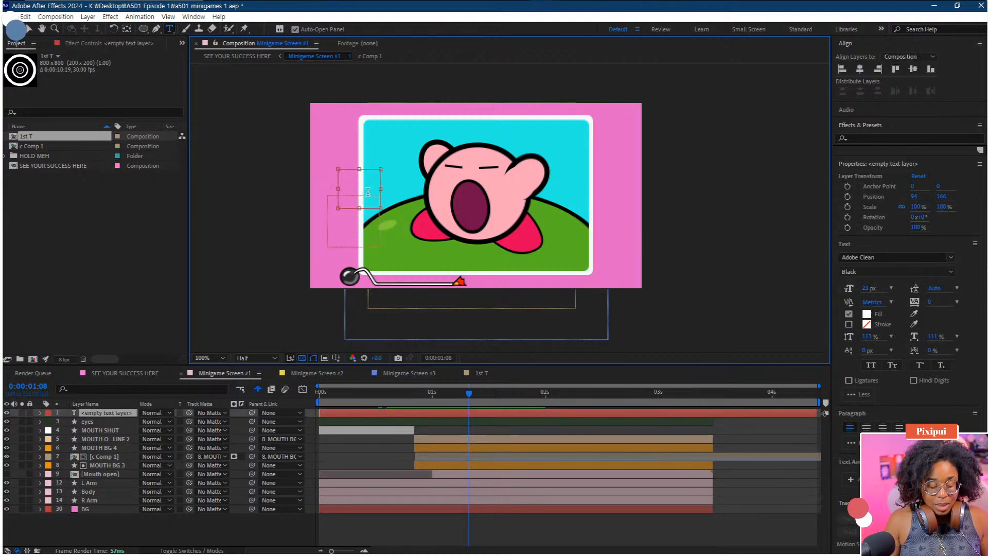
text(O)
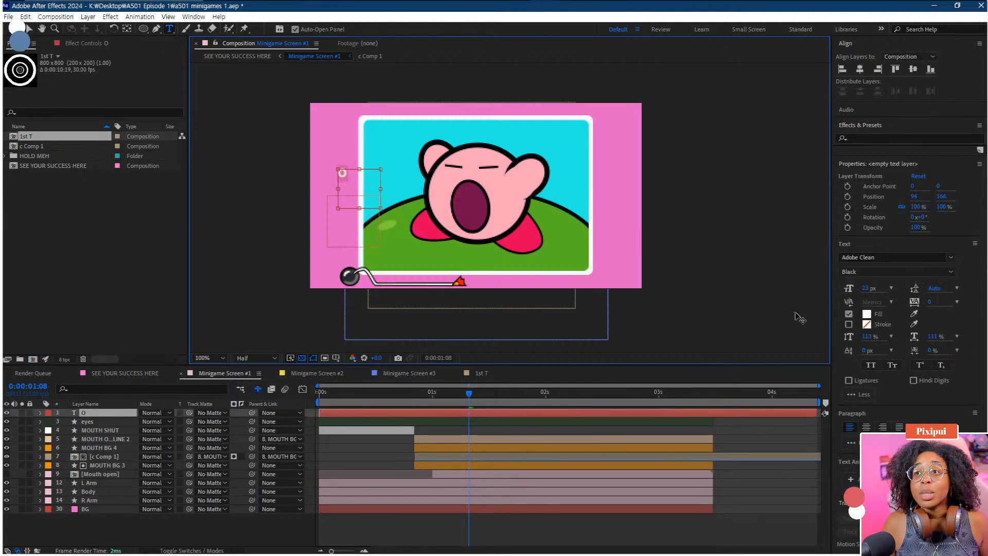
Step: Set the O's font size to 72 px and its fill to purple, 7B04E0
drag(868, 291, 886, 323)
click(869, 315)
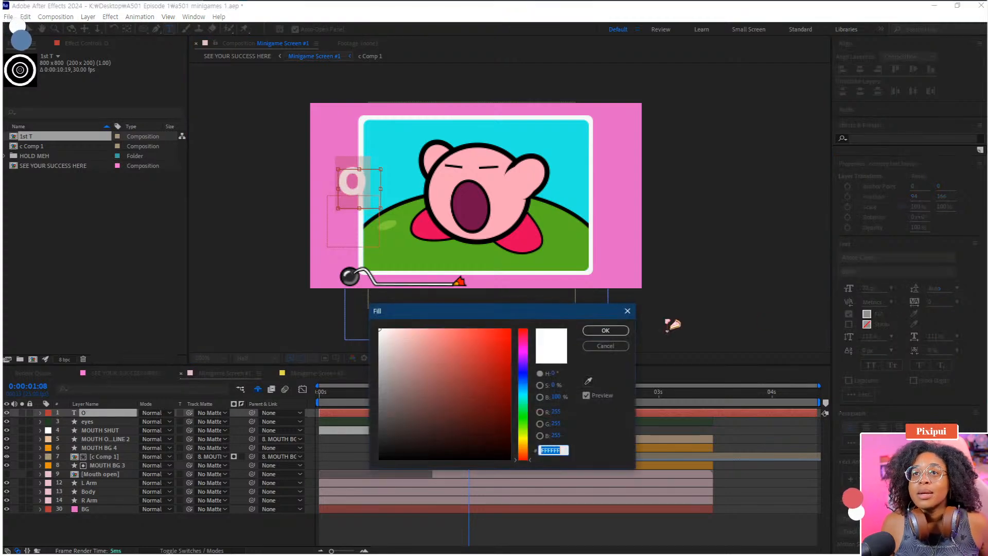
drag(525, 381, 524, 360)
click(508, 345)
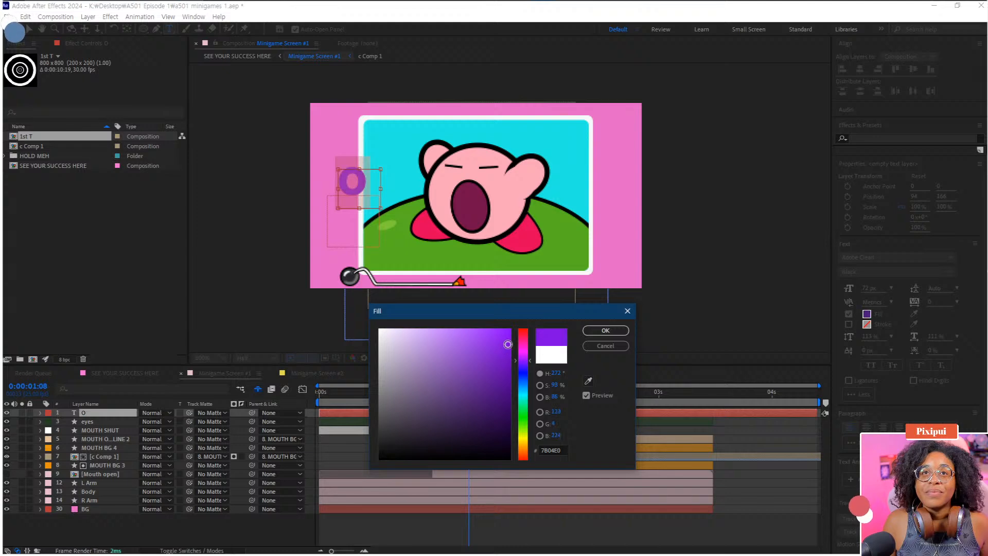
click(606, 330)
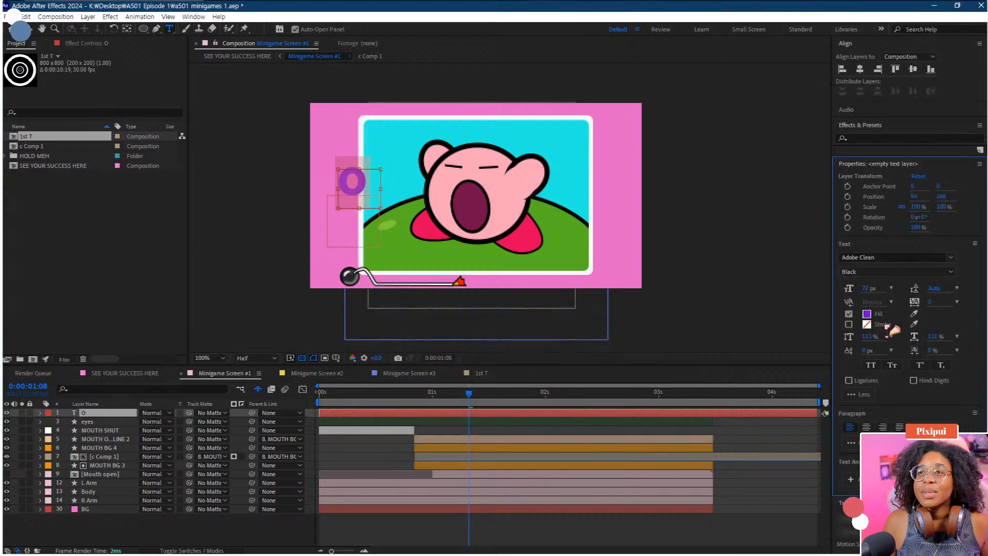
Step: Enable a black stroke (000000) on the O and increase the stroke's width
click(850, 324)
click(868, 325)
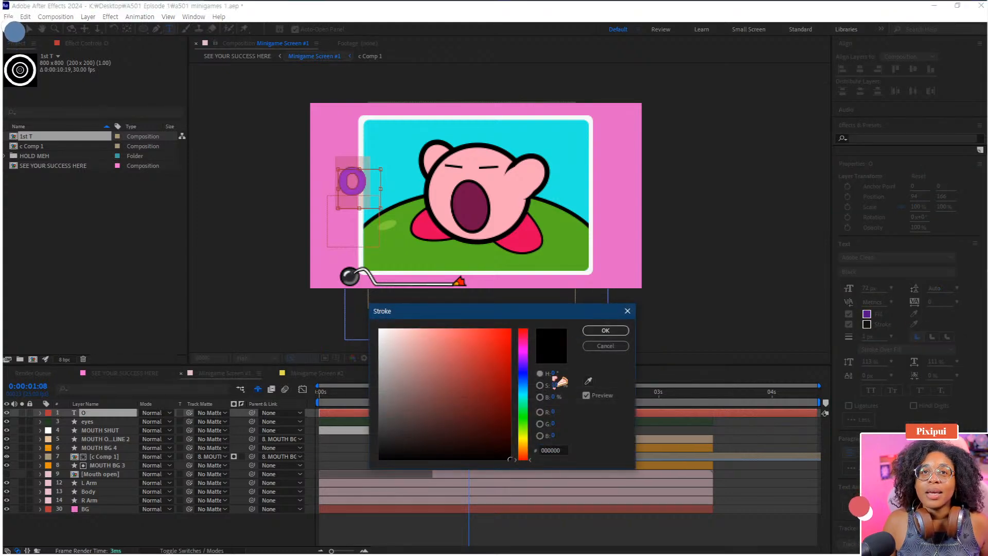
click(606, 331)
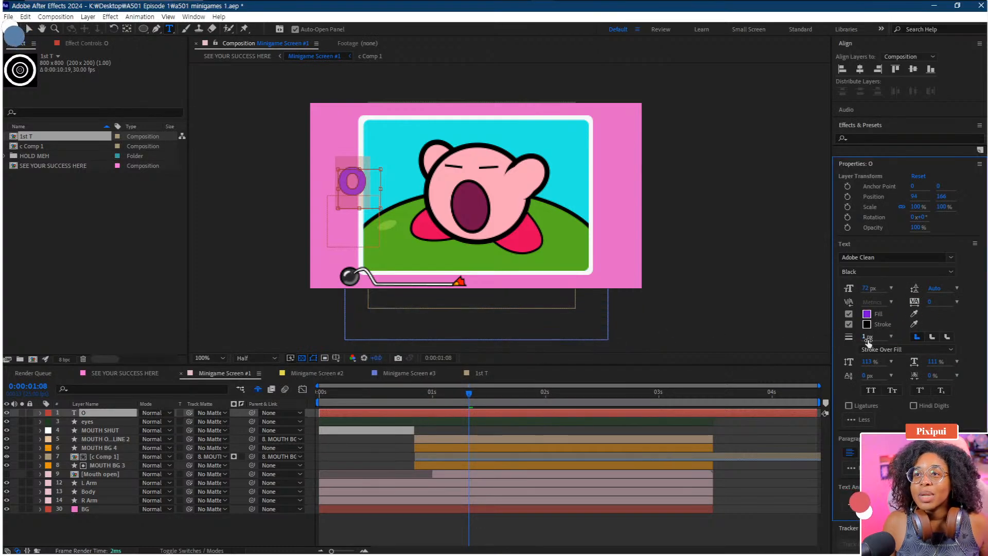
drag(868, 336, 868, 336)
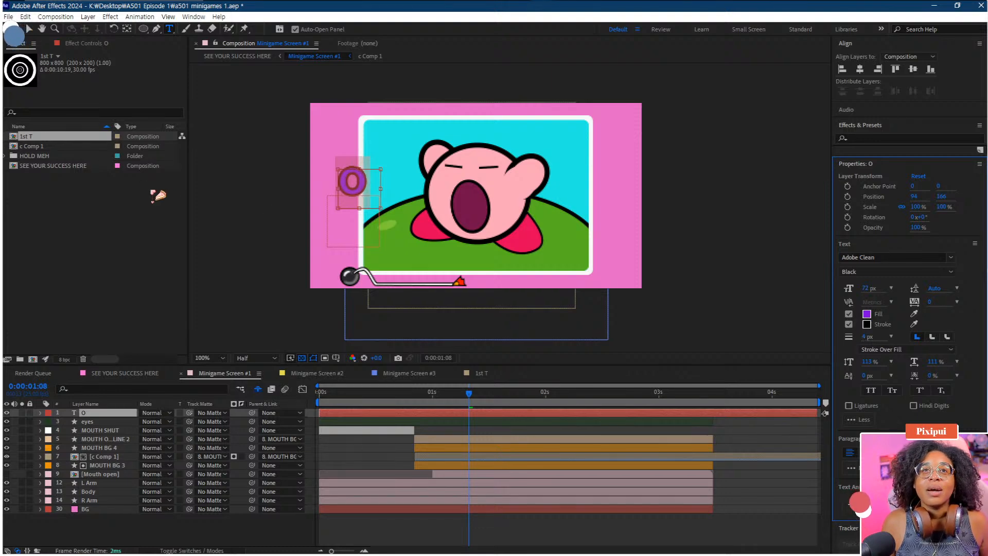
Step: Move the O down over the frame's lower-left border, level with the green hill
click(29, 29)
click(292, 220)
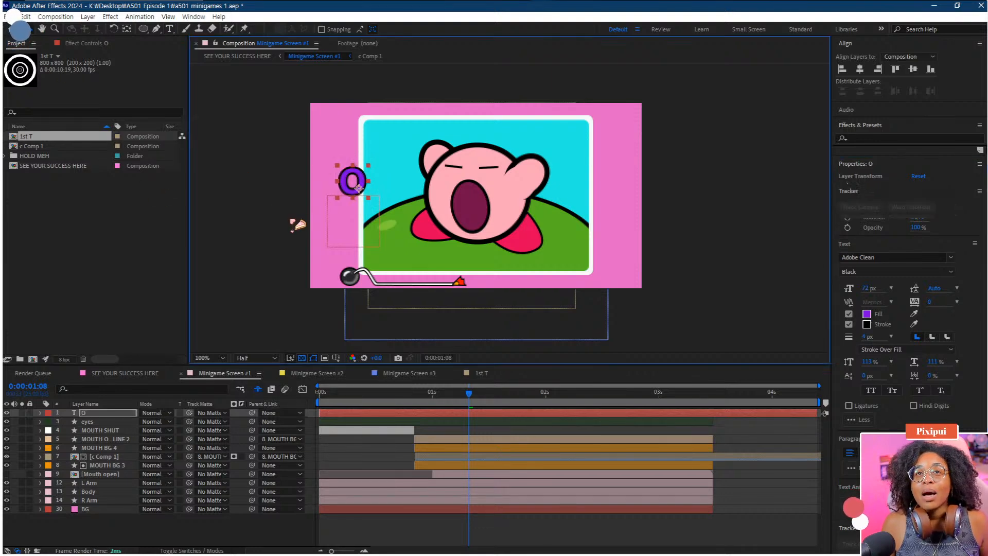
click(359, 189)
drag(363, 183, 383, 242)
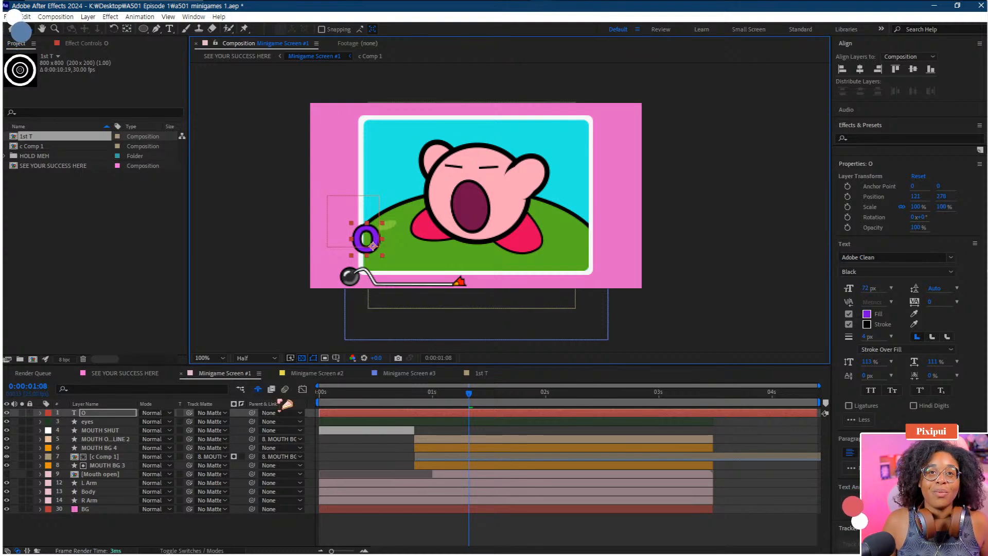
Step: Place the O text layer between MOUTH BG 4 and c Comp 1 and change its label color to white
drag(92, 414, 97, 453)
click(47, 447)
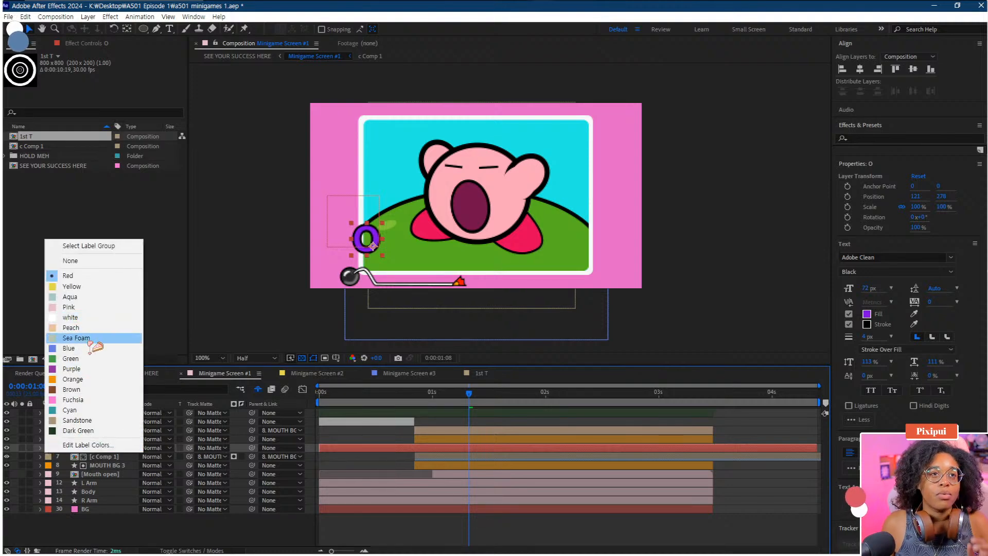
click(81, 319)
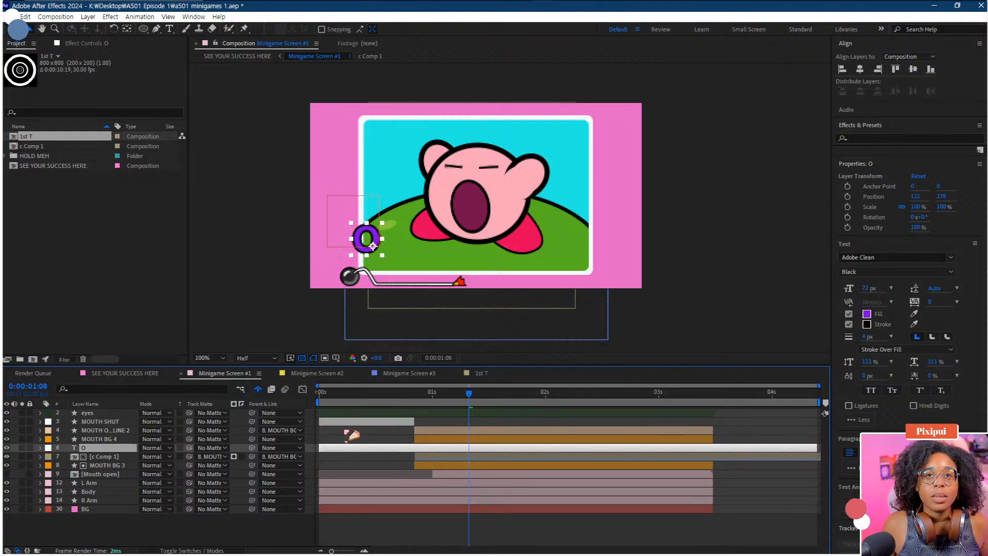
Step: Trim the O text layer's in point to 0:00:00:21, where the open-mouth layers begin, then deselect it
drag(425, 397, 418, 397)
key(alt+bracketleft)
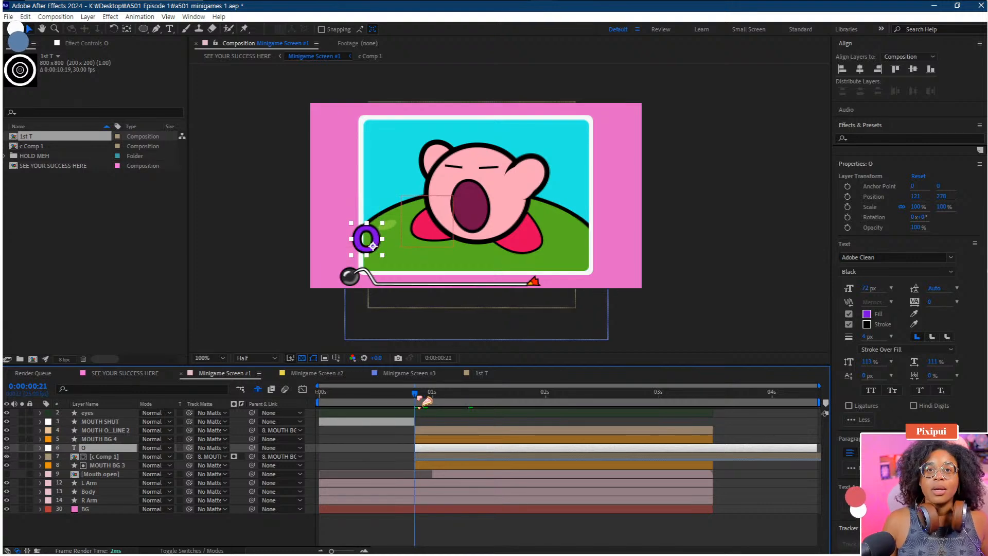
click(97, 535)
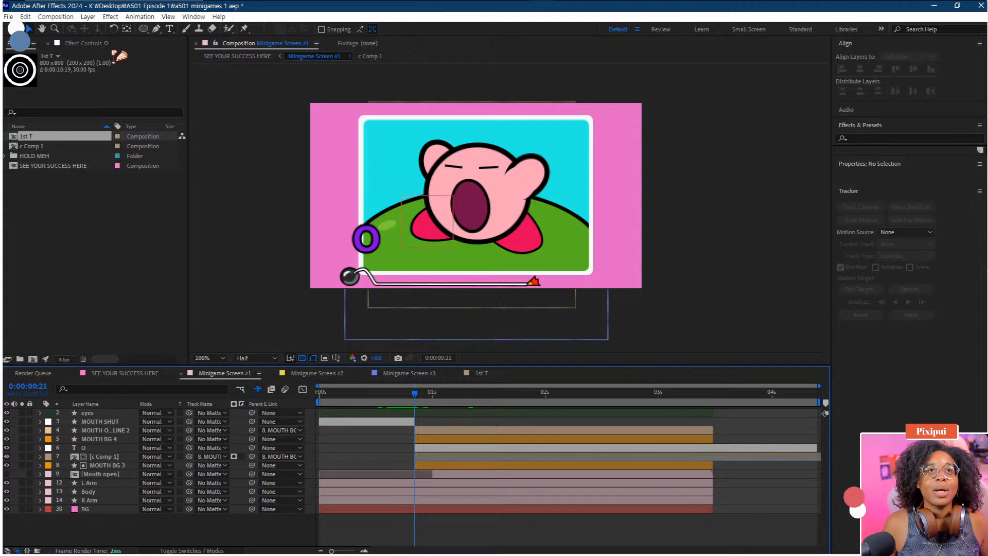
Step: Set the shape fill color for the Pen tool to light green, 82ED58
click(156, 28)
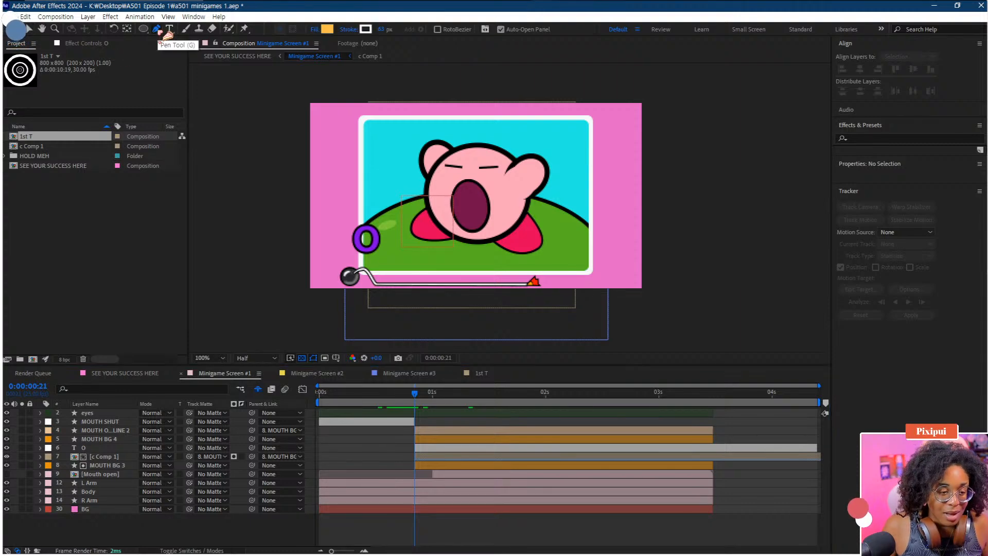
click(327, 30)
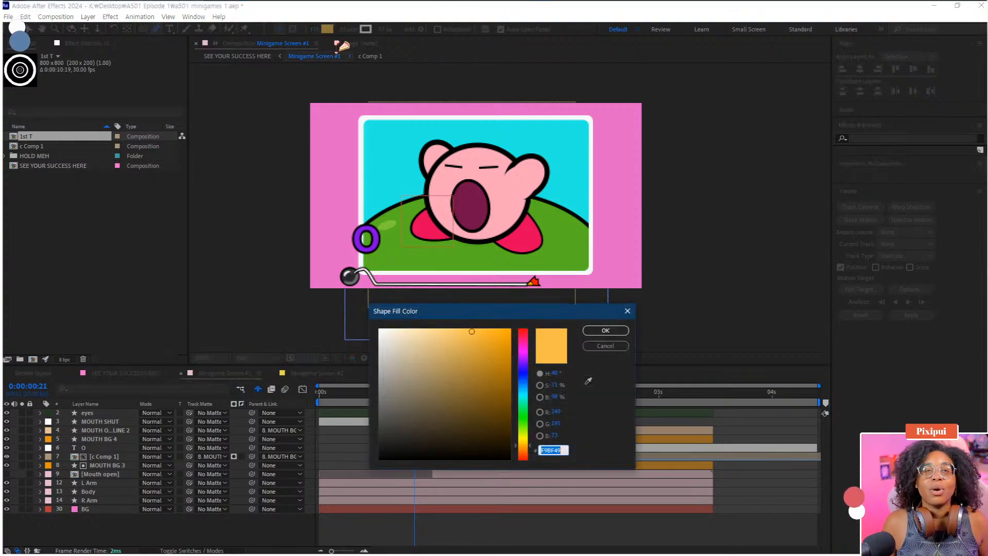
click(524, 414)
drag(458, 360, 449, 333)
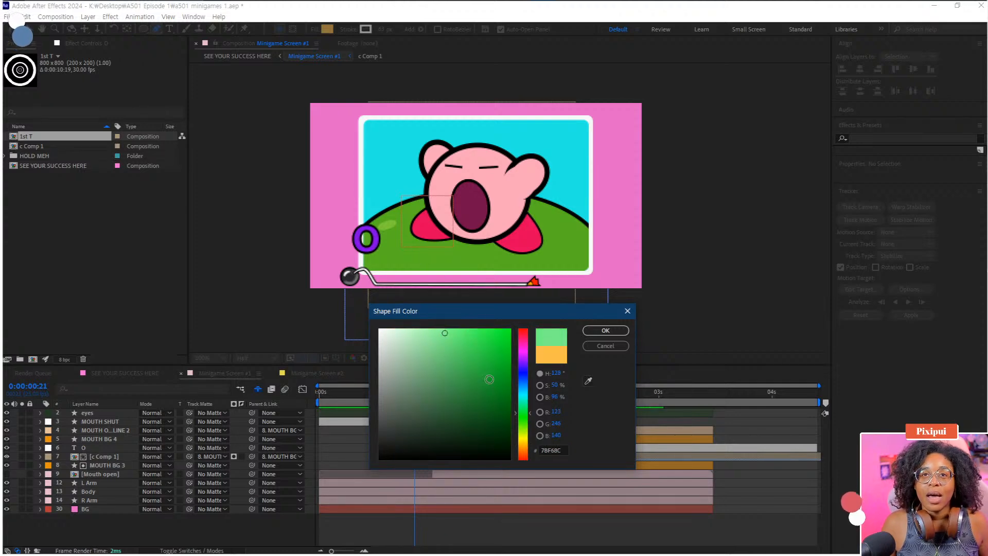
click(521, 421)
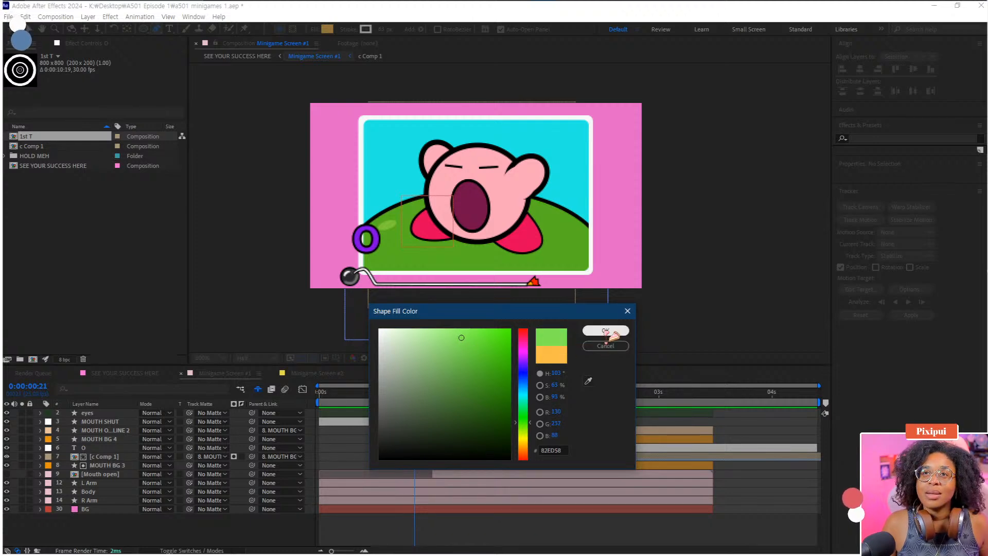
click(605, 330)
Step: Begin a new shape layer with a short curved path on the pink border above the O
scroll(327, 227, up, 1)
drag(314, 223, 554, 239)
click(247, 536)
click(401, 177)
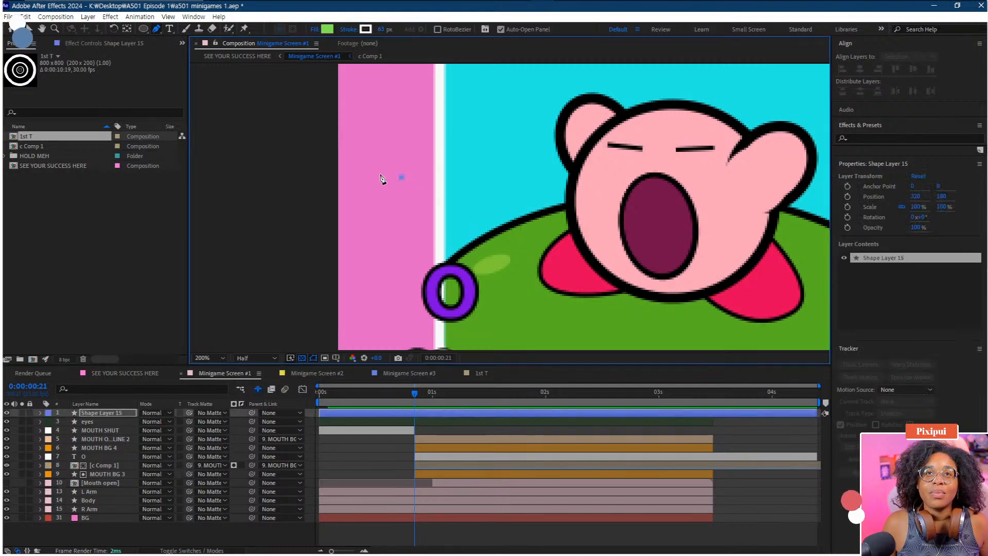
drag(375, 177, 372, 183)
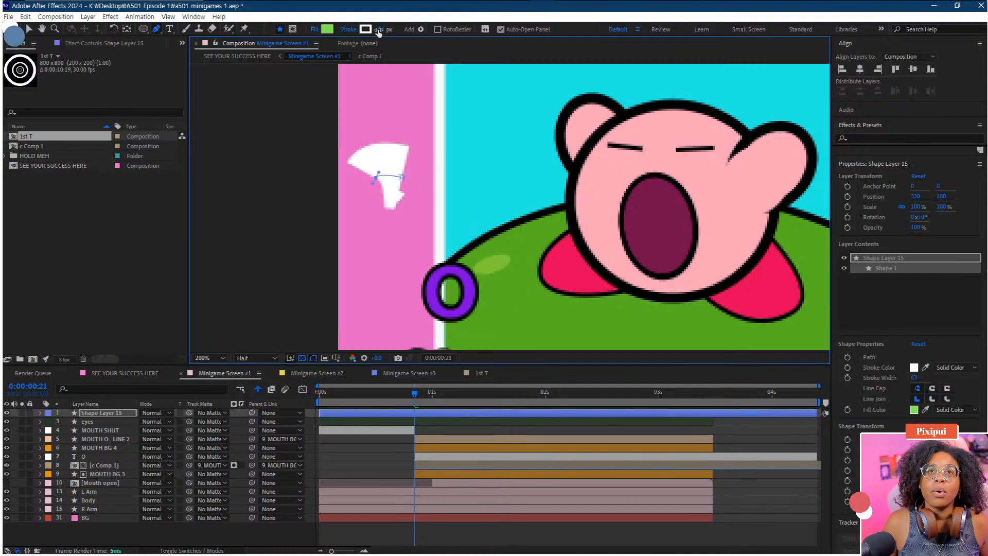
Step: Give the new path a solid black stroke (000000) with a width of 5 px
click(349, 29)
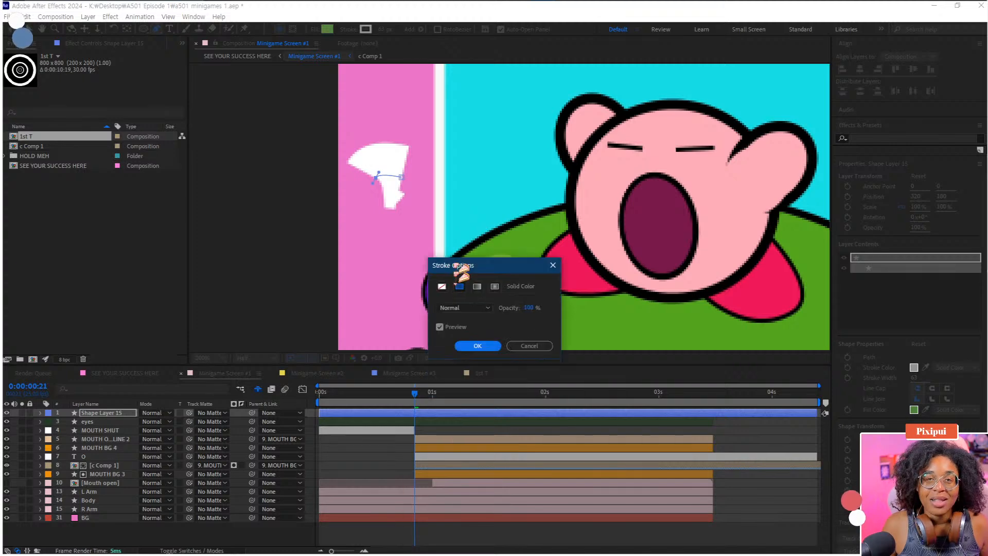
click(441, 263)
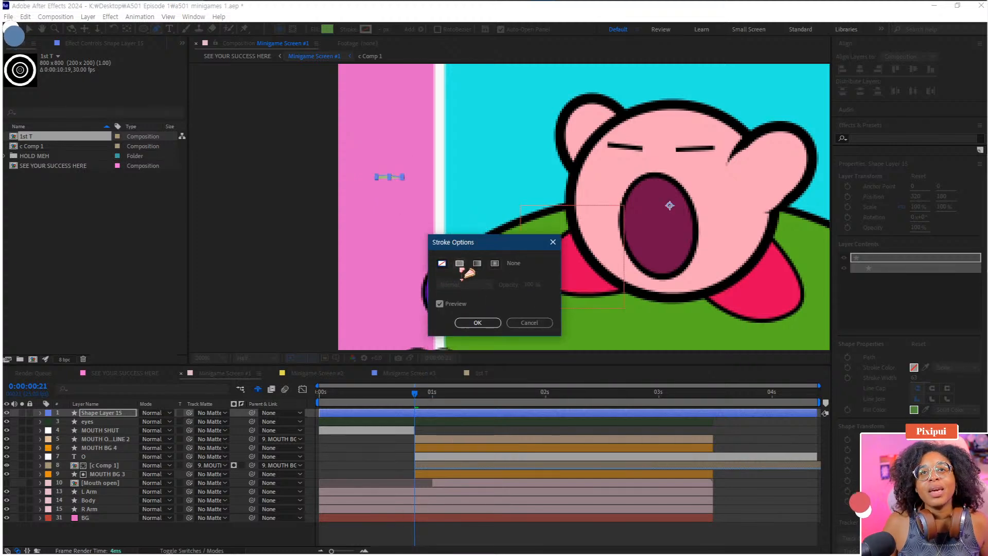
click(460, 265)
click(471, 321)
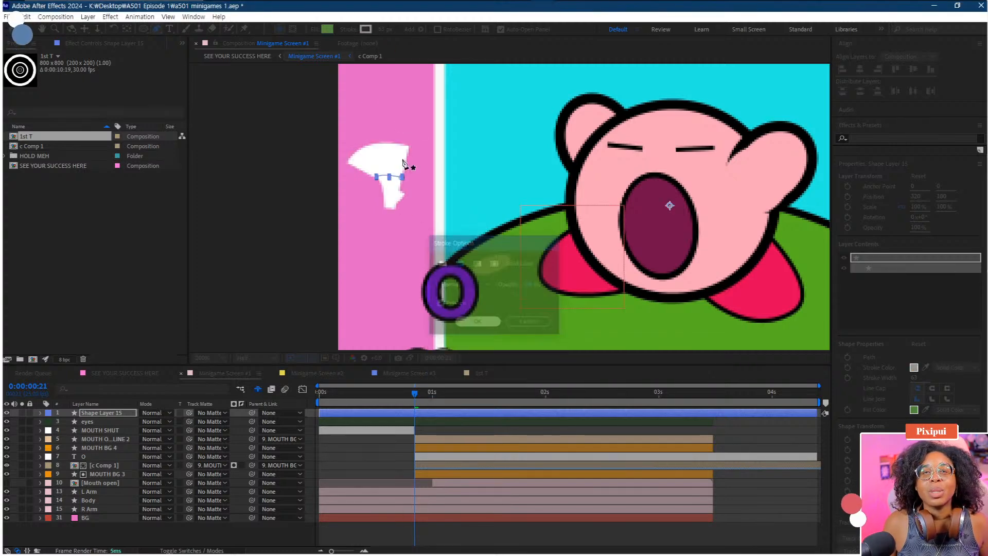
click(364, 29)
click(492, 435)
drag(567, 514, 568, 514)
click(617, 331)
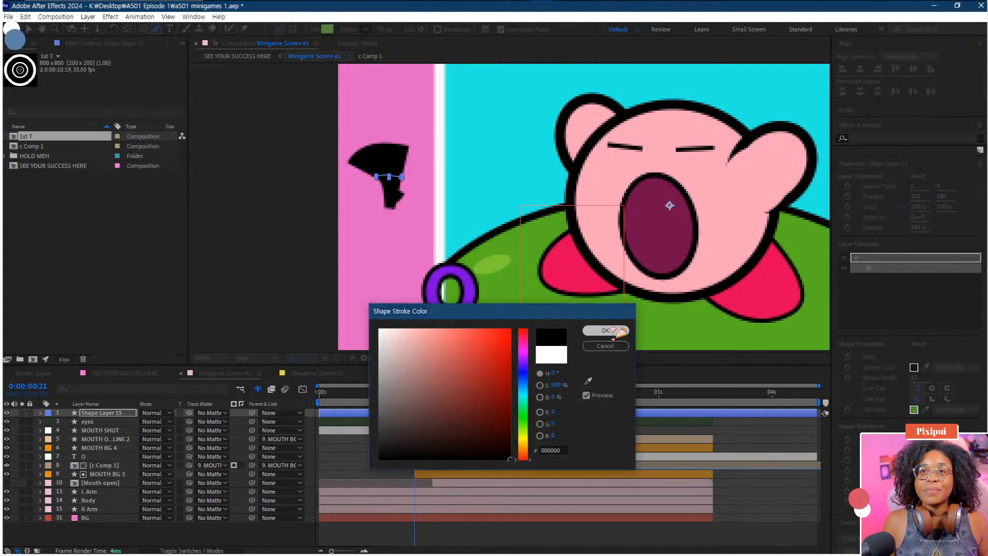
drag(395, 40, 370, 49)
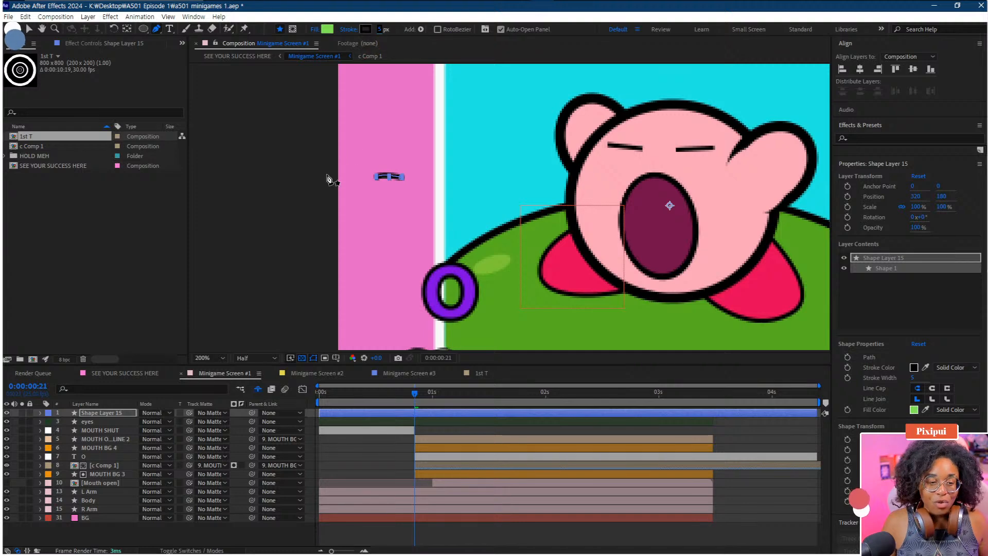
Step: Extend the green path into the left half of a small bear outline, with a rounded ear, cheek, neck and arm
drag(352, 171, 346, 178)
key(ctrl+z)
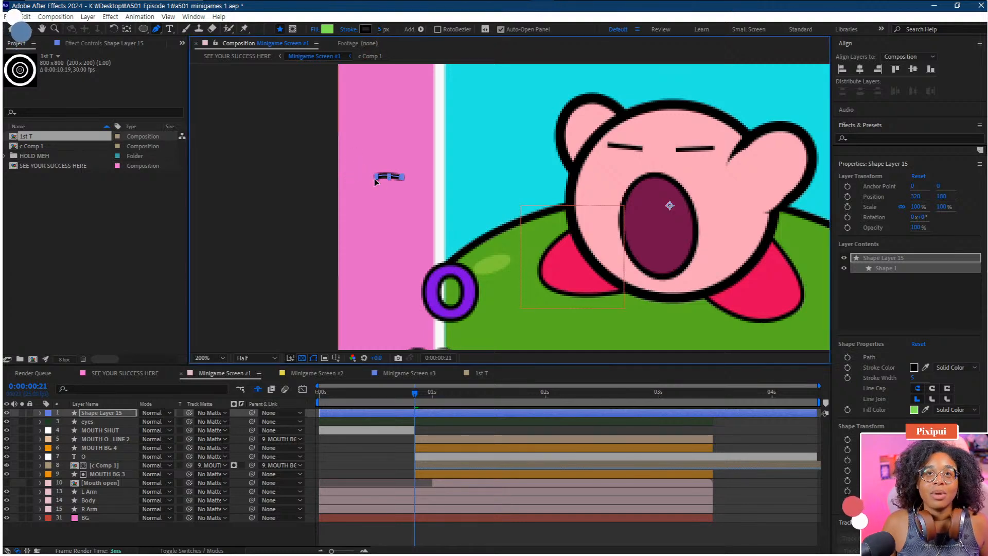
click(375, 178)
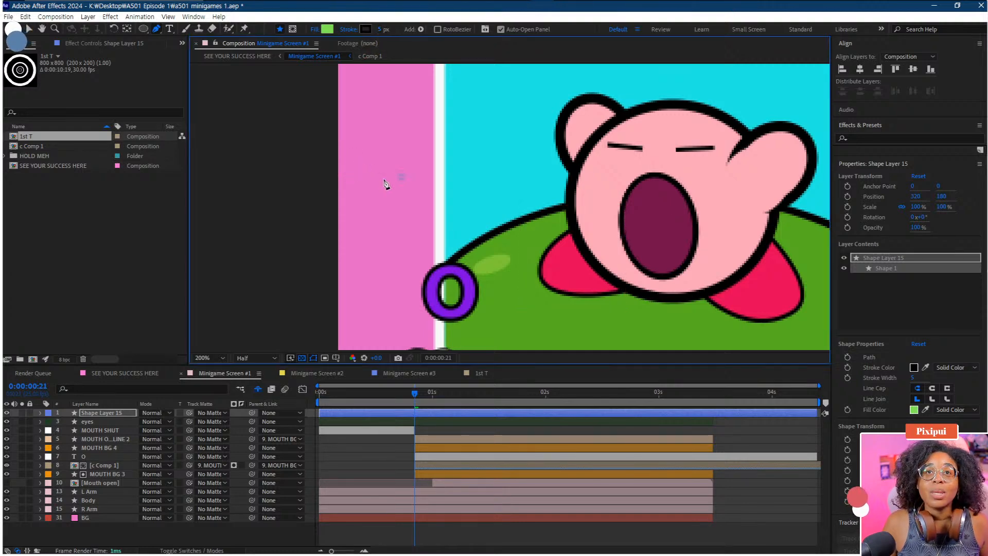
key(ctrl+z)
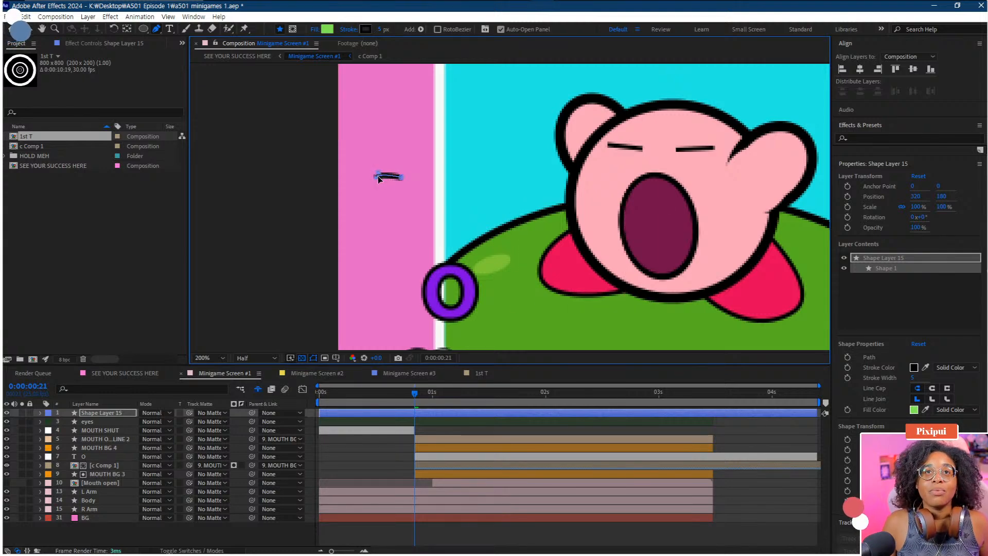
key(ctrl+z)
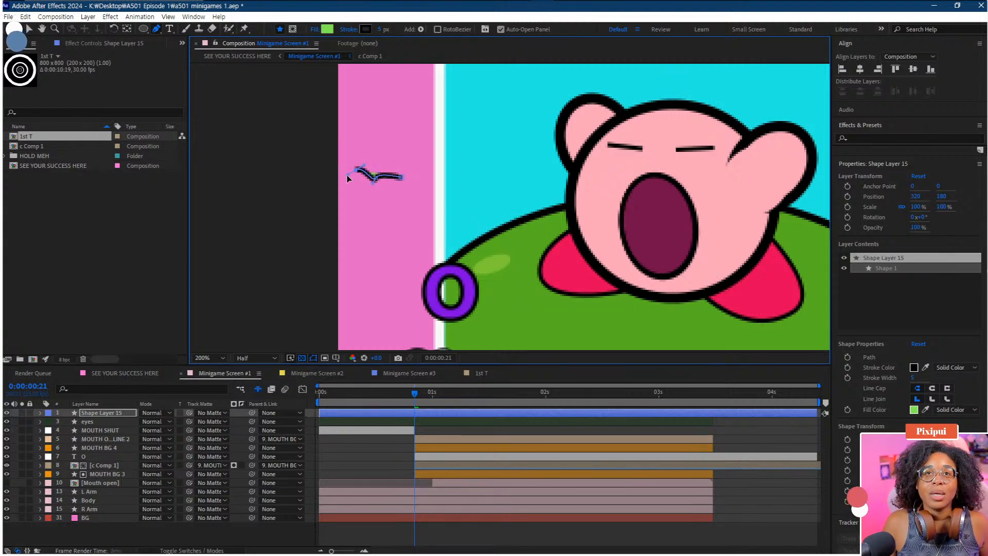
click(347, 177)
click(352, 196)
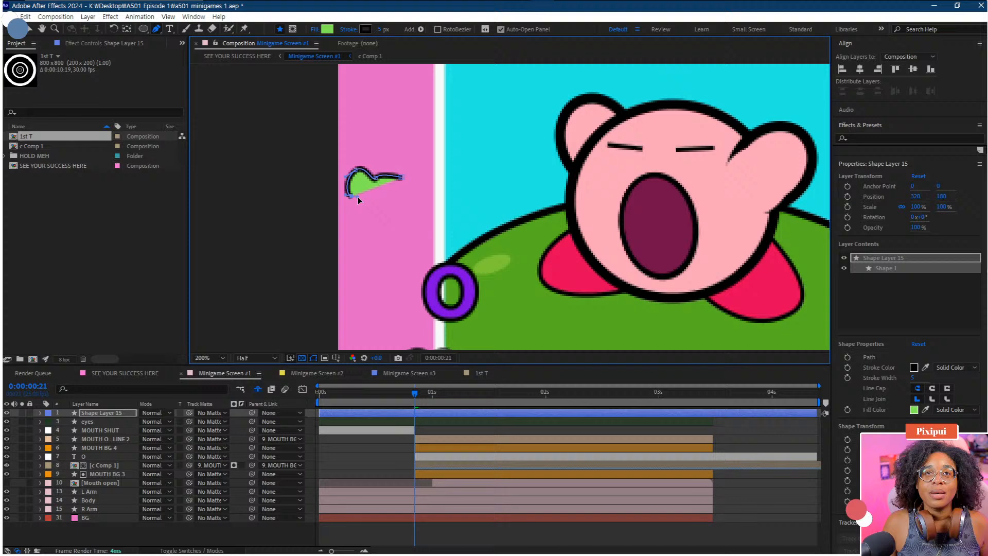
click(369, 223)
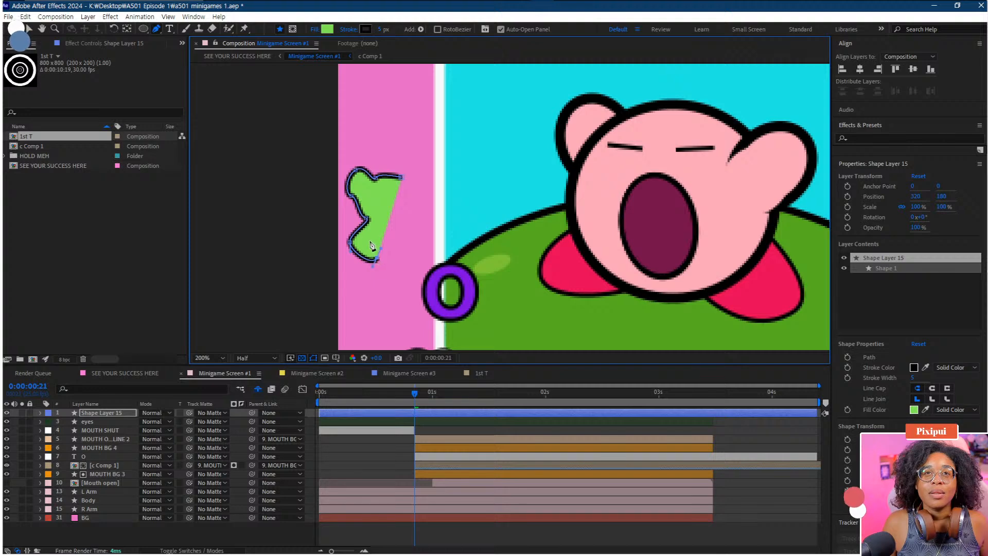
drag(371, 237, 403, 230)
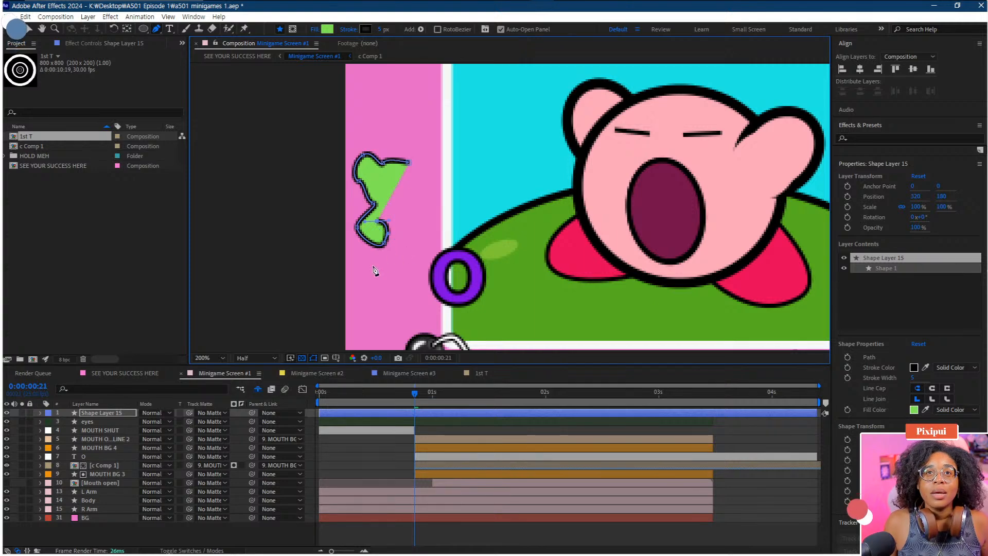
Step: Continue Shape Layer 15's path from its other open end to form the bear's second ear, cheek, neck and arm
click(381, 422)
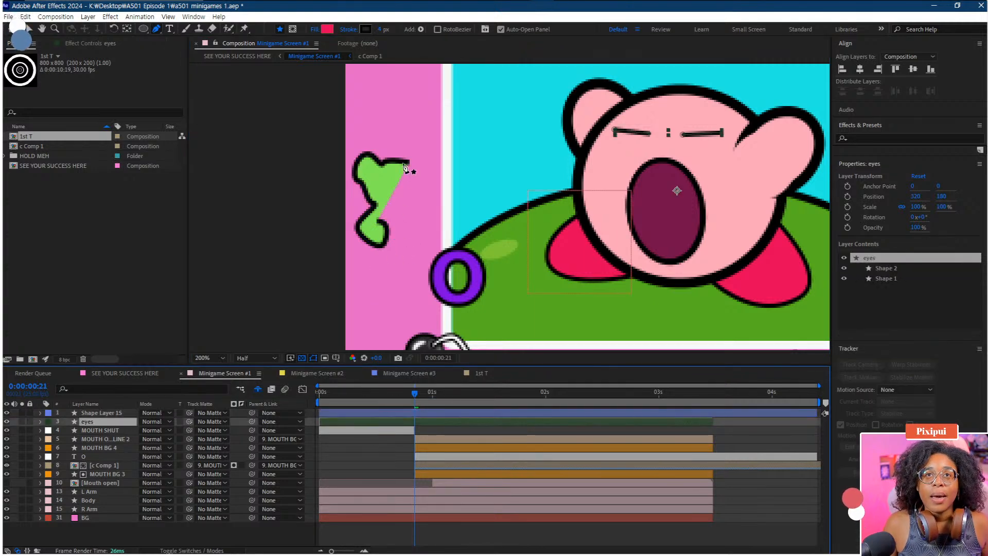
click(389, 414)
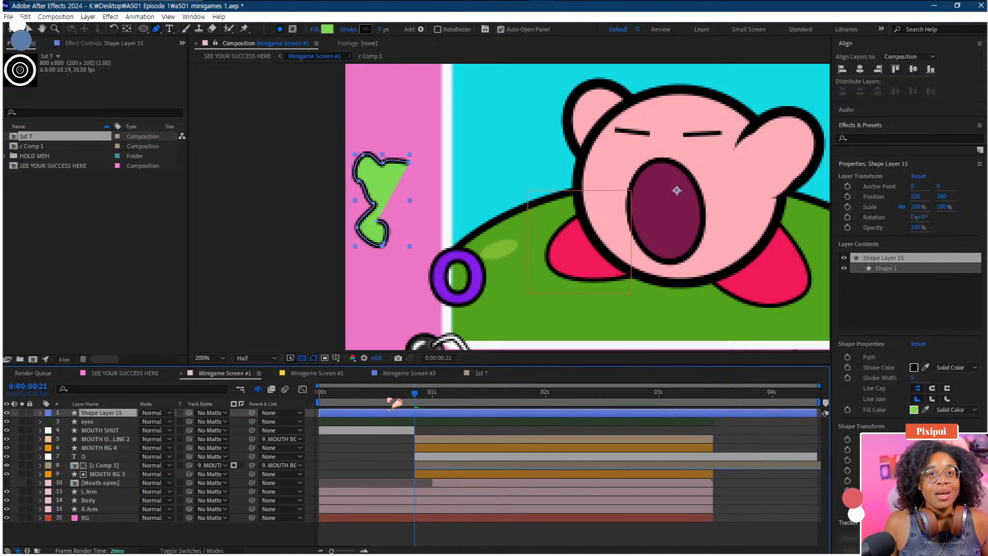
click(409, 162)
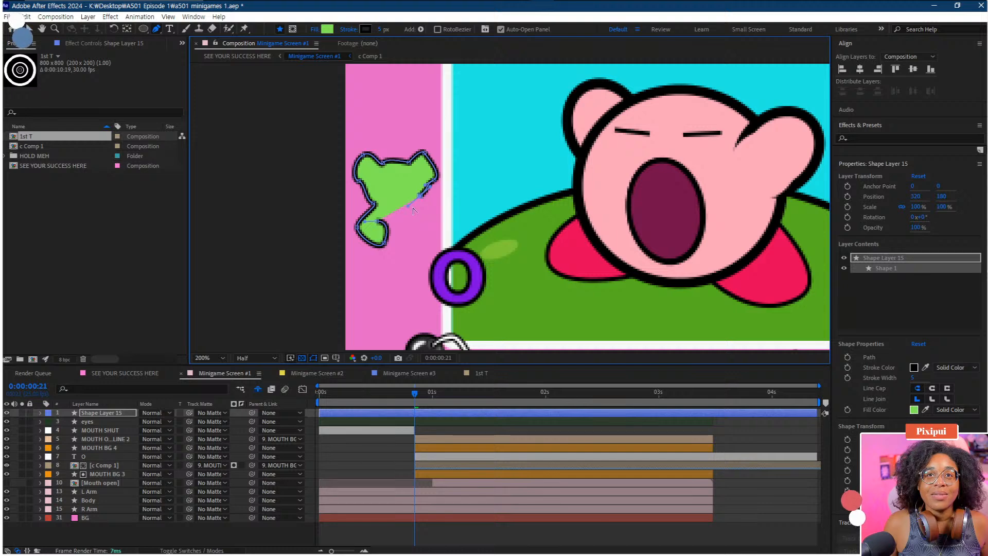
key(ctrl+z)
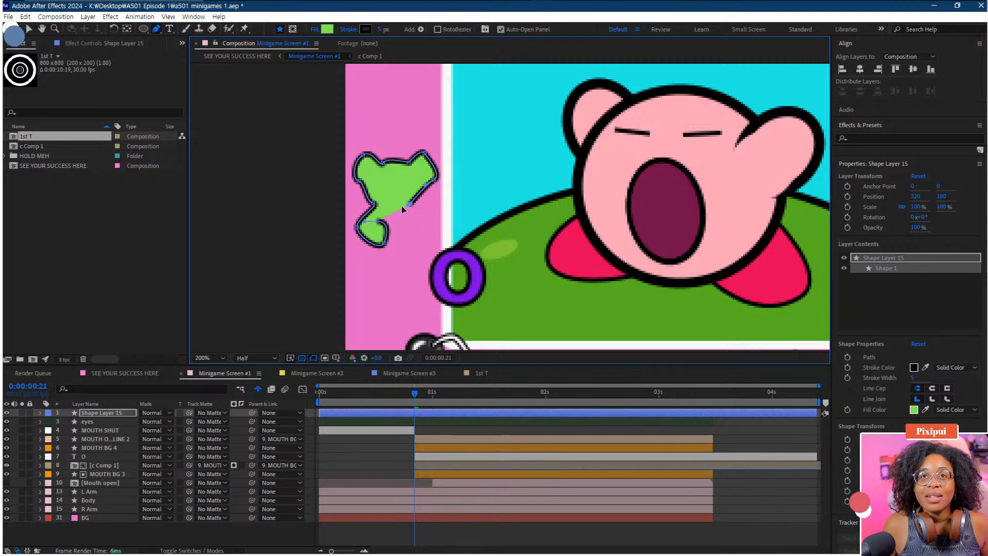
drag(401, 205, 392, 208)
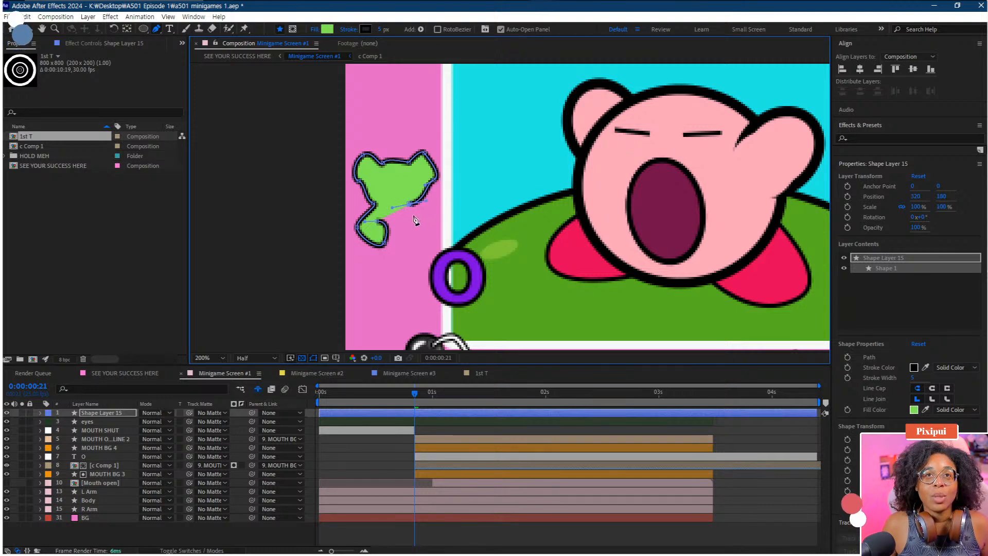
drag(427, 230, 422, 224)
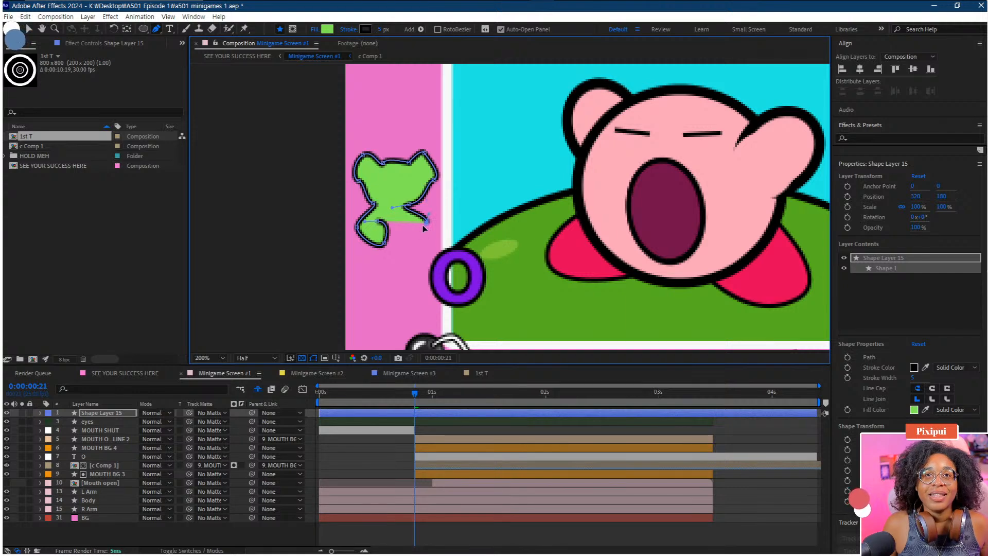
key(ctrl+z)
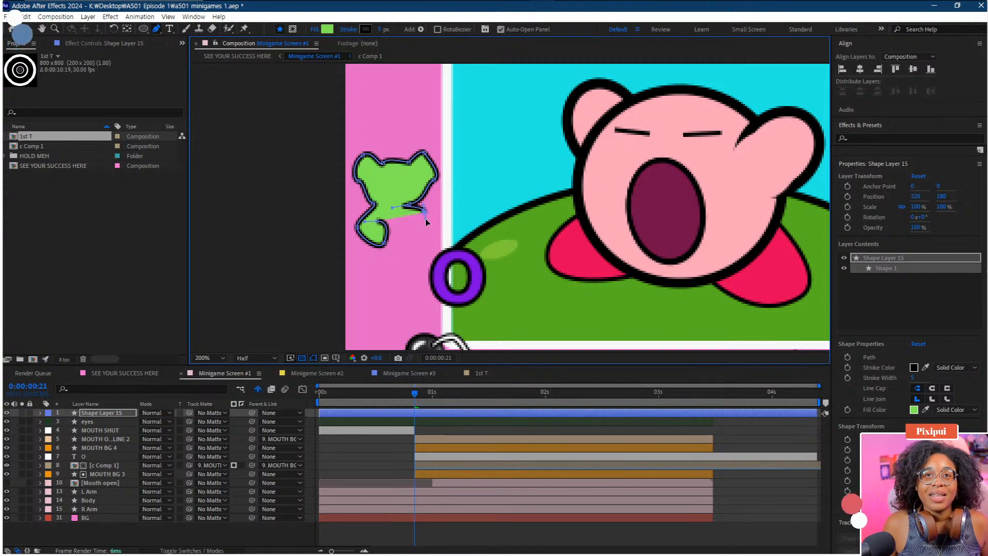
drag(408, 203, 414, 203)
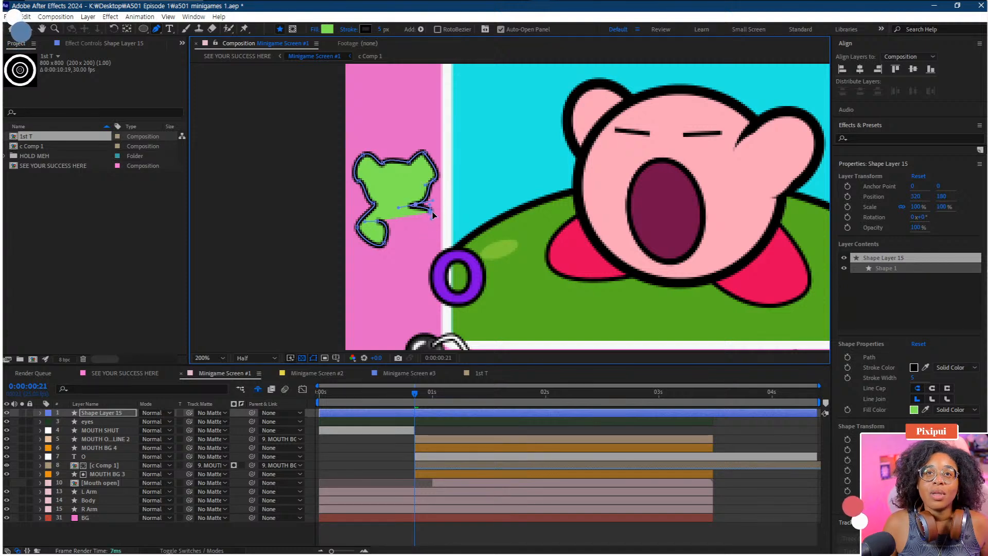
click(431, 211)
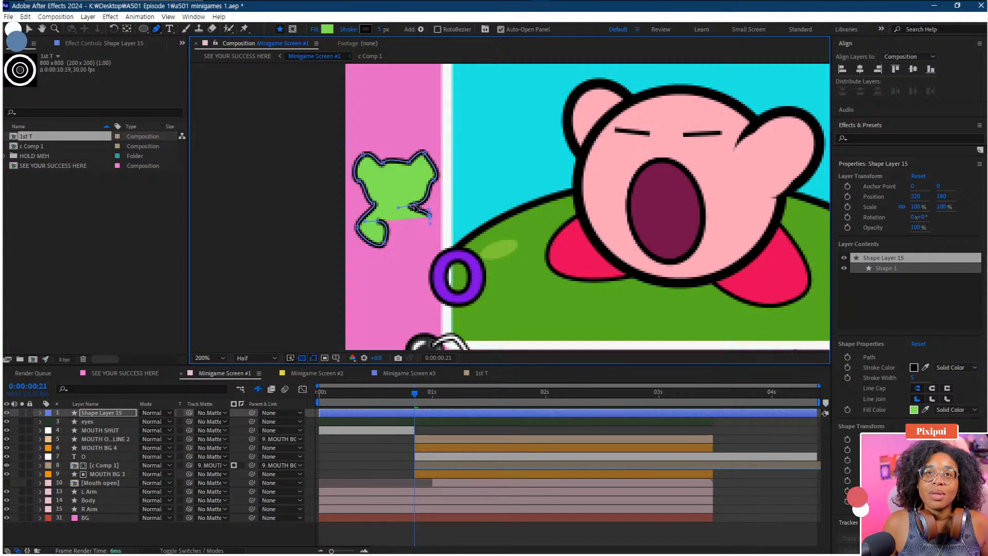
drag(397, 206, 422, 227)
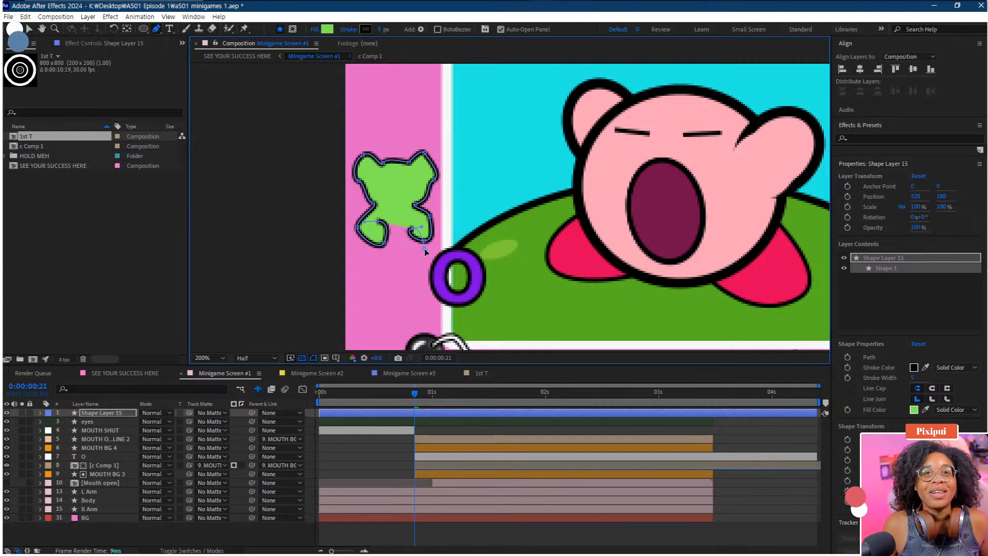
Step: Close the bear outline by drawing its rounded lower body and joining it to the arm
drag(423, 276, 363, 245)
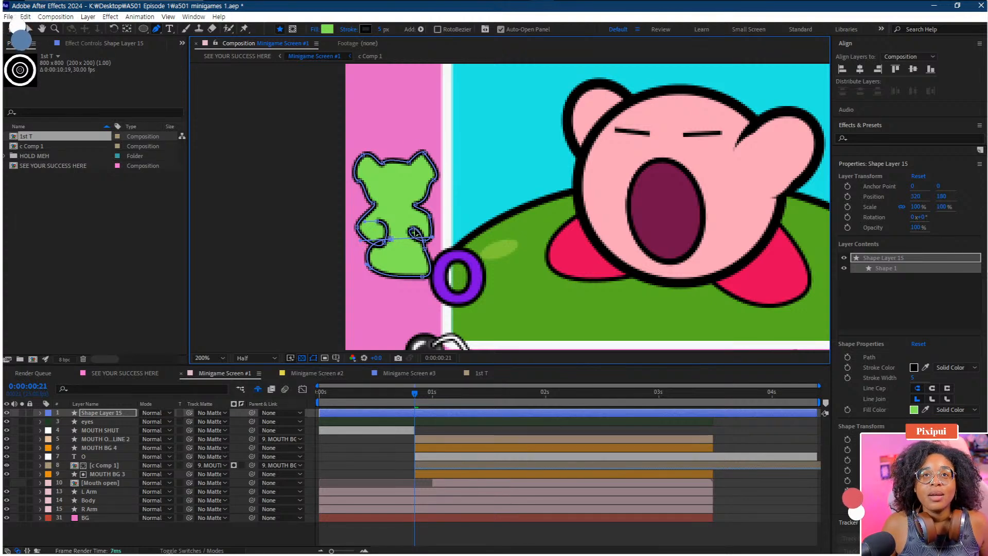
drag(421, 228, 412, 239)
key(comma)
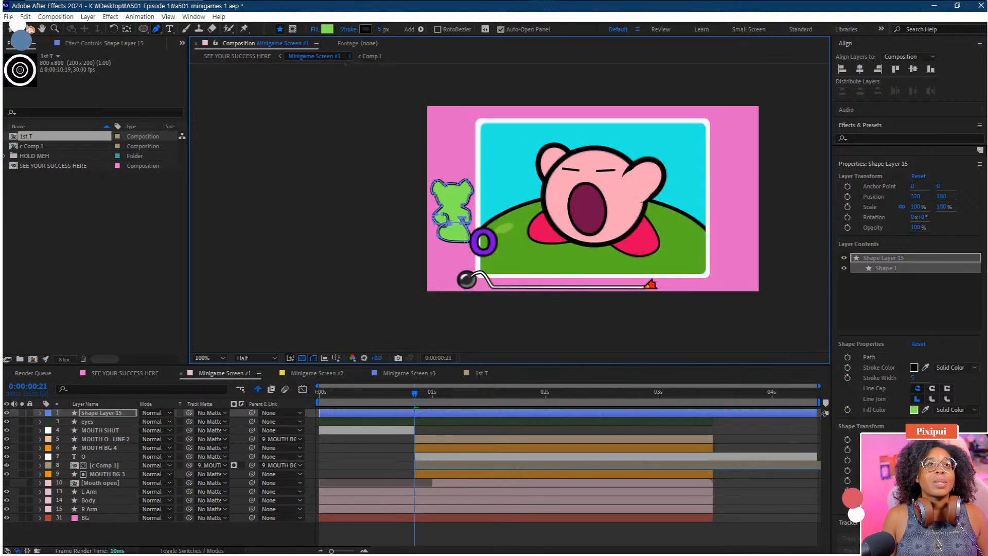
Step: Change the bear shape's fill color to yellow-green B0ED58 and deselect the layer
key(v)
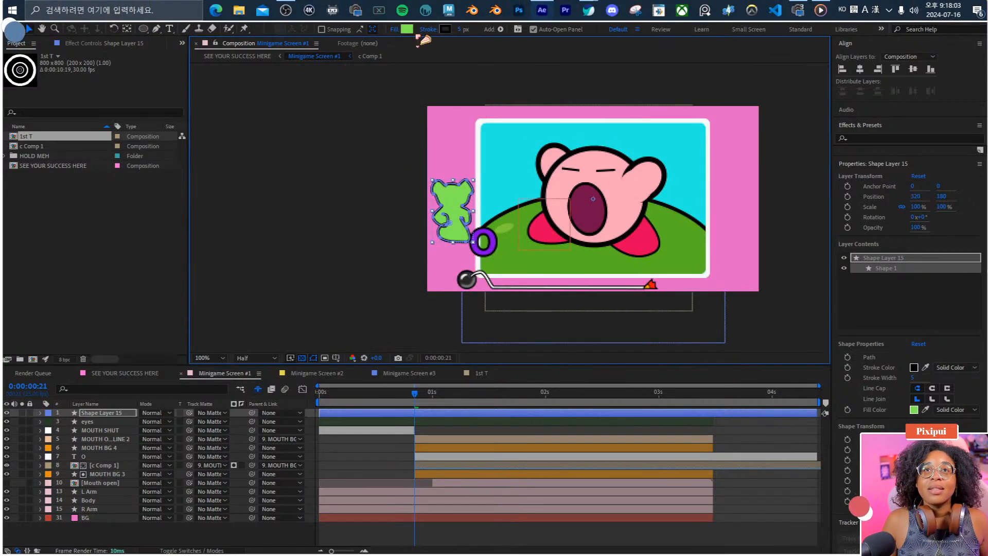
click(406, 28)
drag(522, 379, 529, 435)
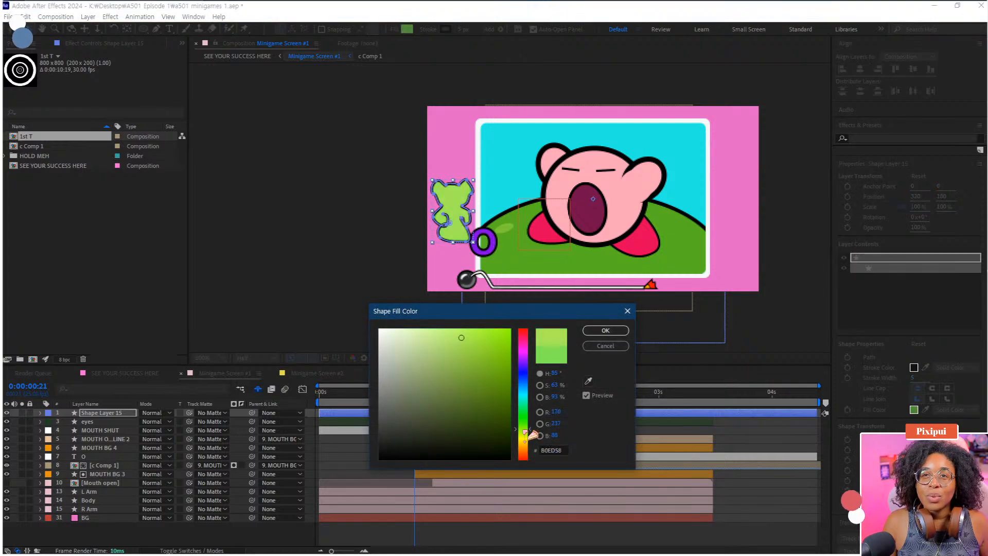
click(606, 330)
click(360, 286)
Step: Move the O text layer's anchor point to about -12, -4, near the middle of the letter, and deselect the layer
drag(531, 260, 488, 250)
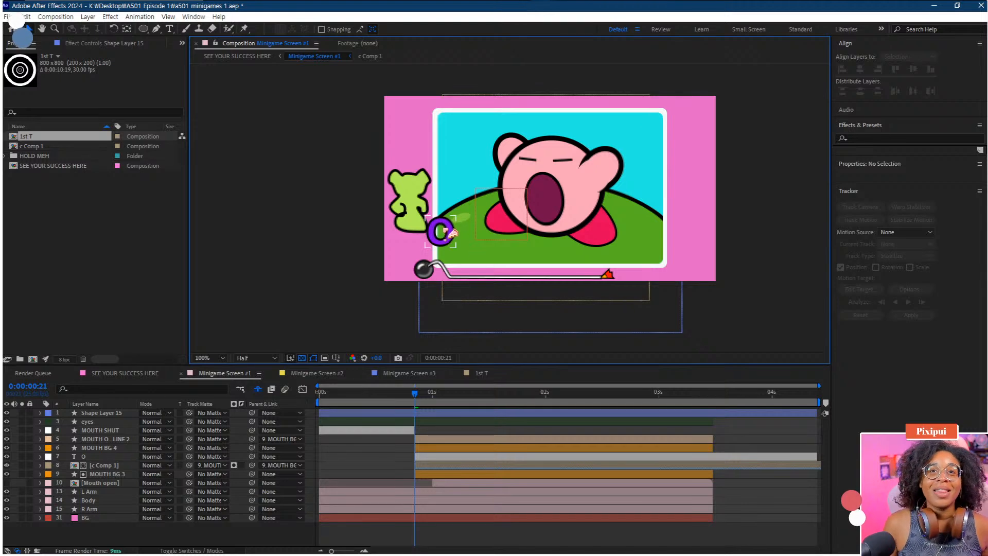
click(447, 234)
key(Return)
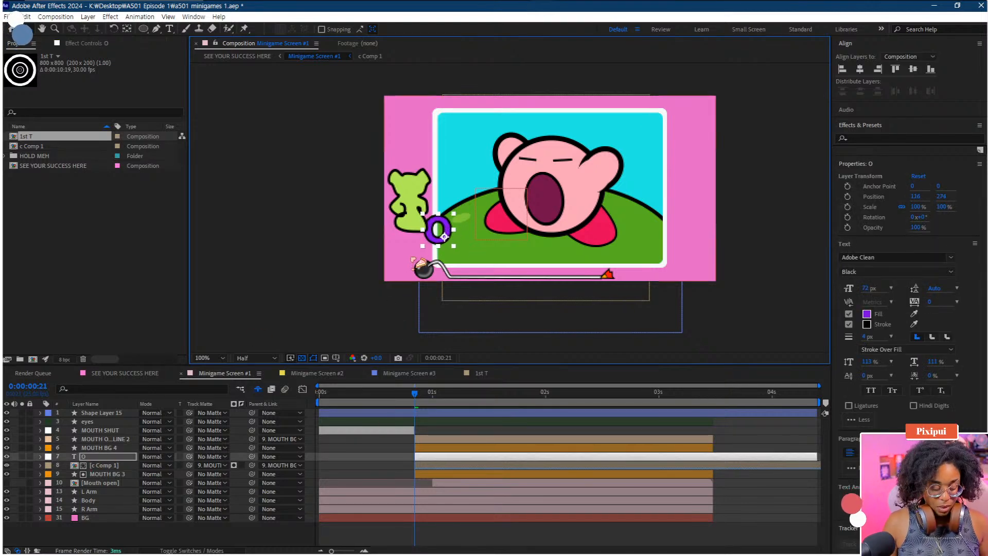
key(y)
drag(444, 236, 439, 234)
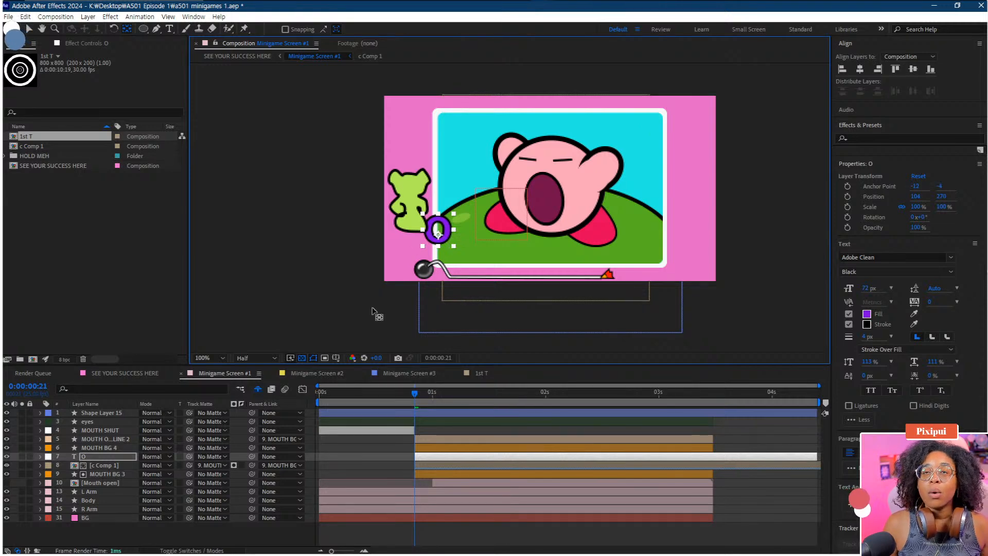
click(238, 536)
Step: Start Position keyframing on the O layer at 0:00:00:21 and place the O at 64, 276 below the bear
right_click(232, 401)
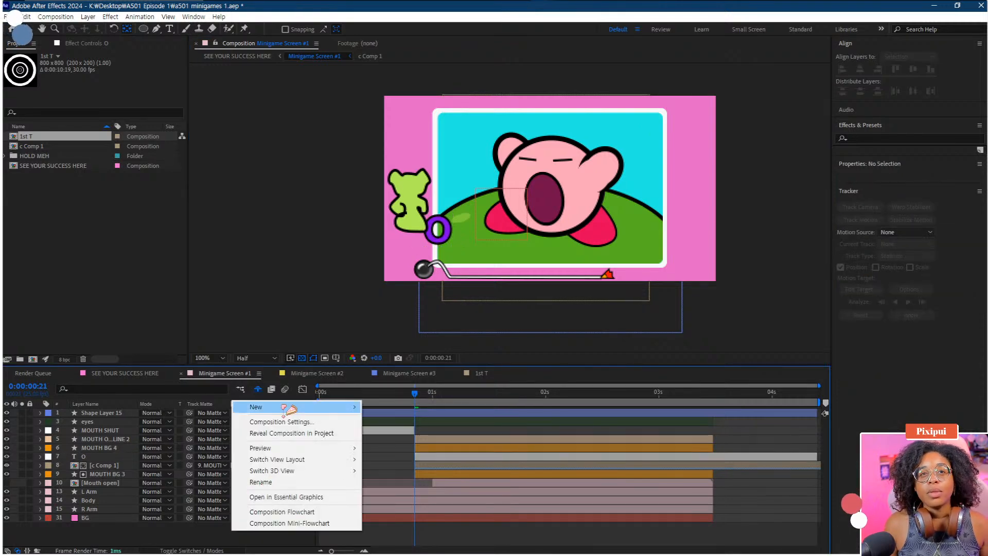
mouse_move(283, 407)
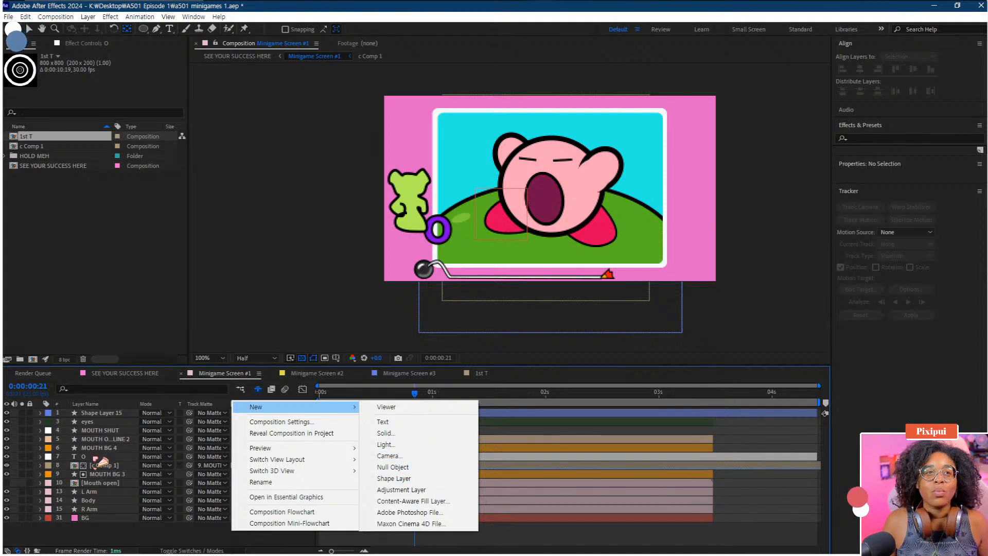
click(98, 457)
key(p)
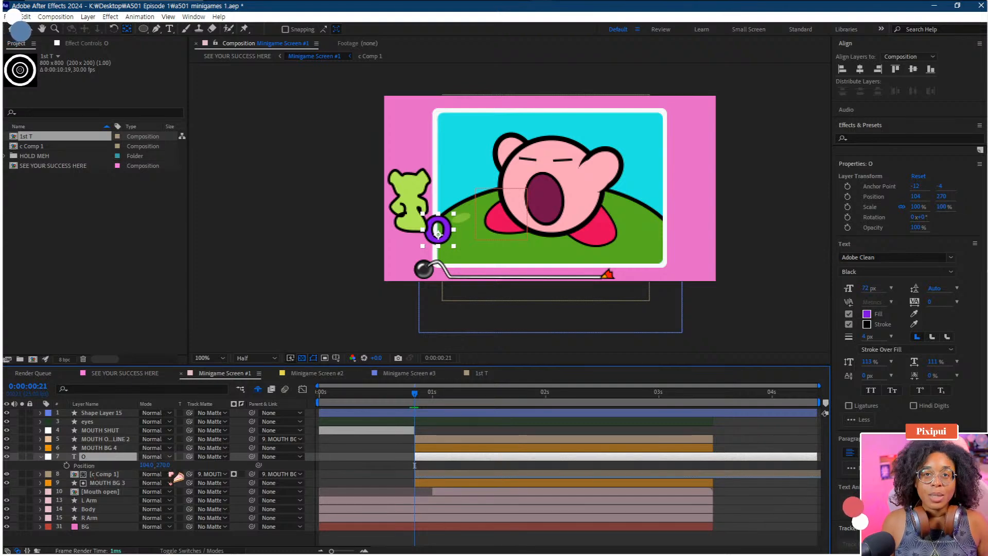
click(67, 466)
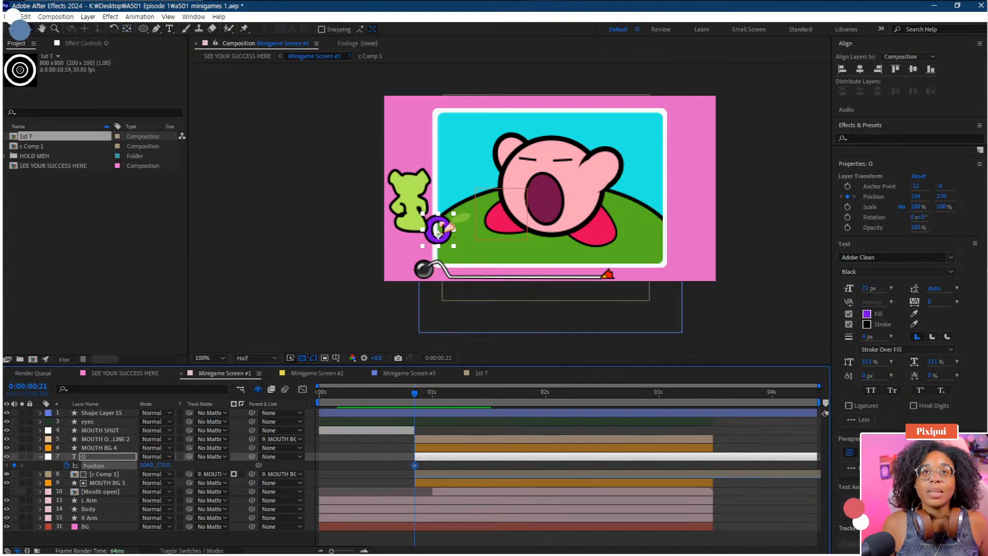
drag(437, 227, 416, 236)
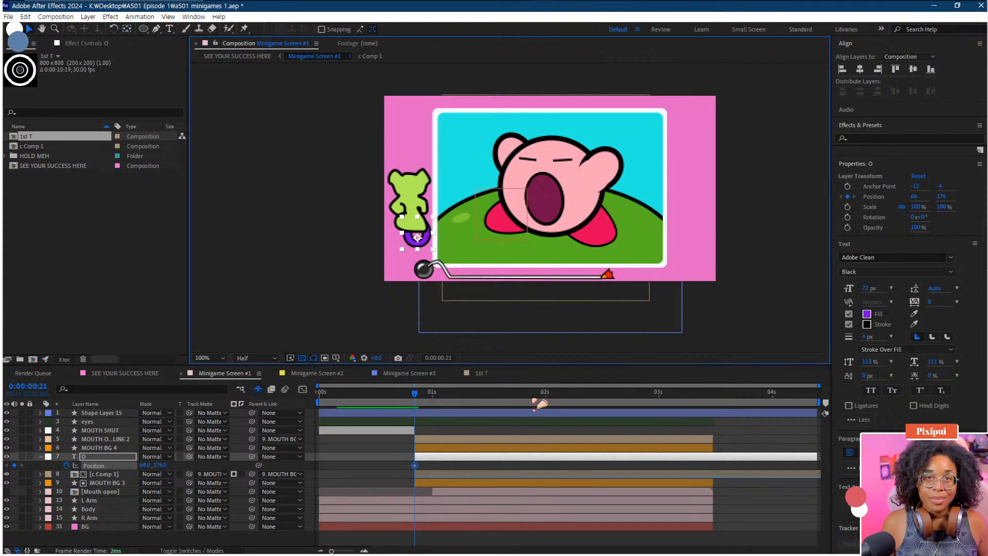
Step: Add a Position keyframe for the O at 0:00:02:15 with 469, 180 beyond the mouth, and shift both keyframes later
drag(477, 406, 613, 406)
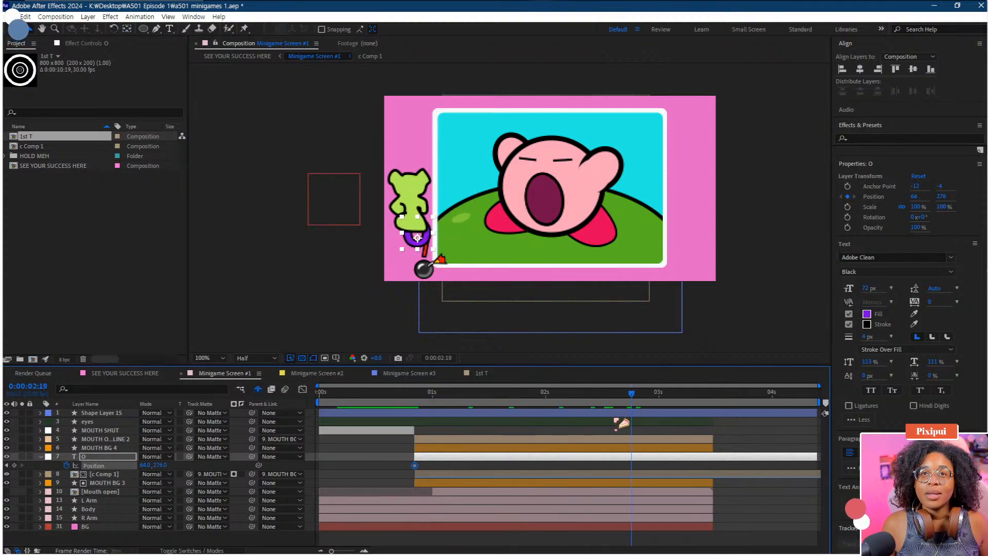
drag(432, 239, 634, 190)
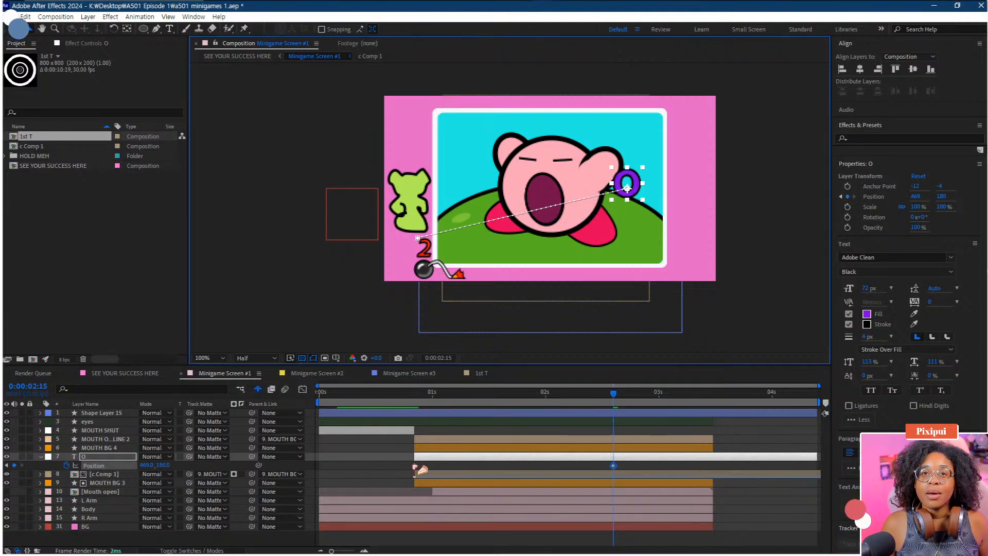
drag(414, 466, 451, 466)
Step: Preview the O's motion from 0:00:00:23, and move the O layer one place down, directly below c Comp 1
drag(454, 399, 427, 399)
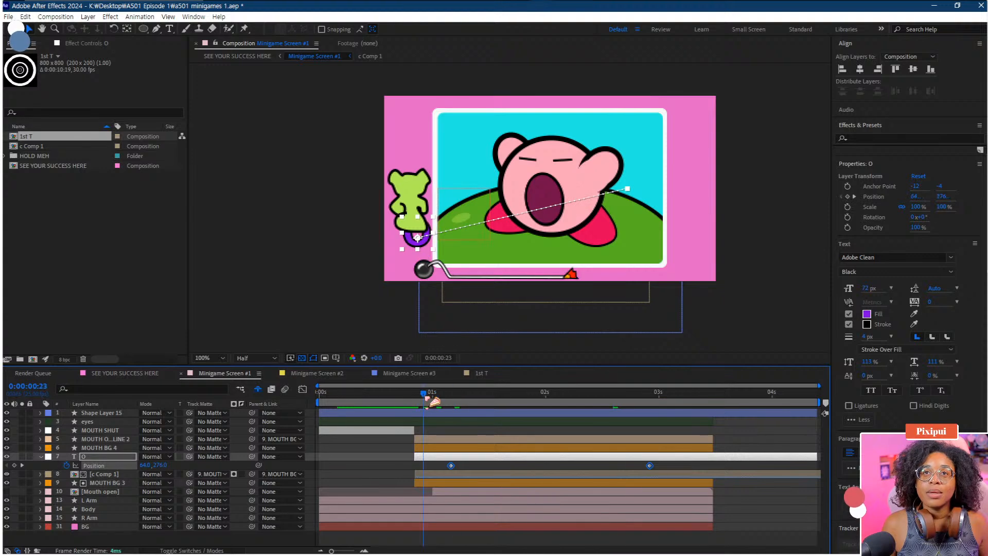
key(space)
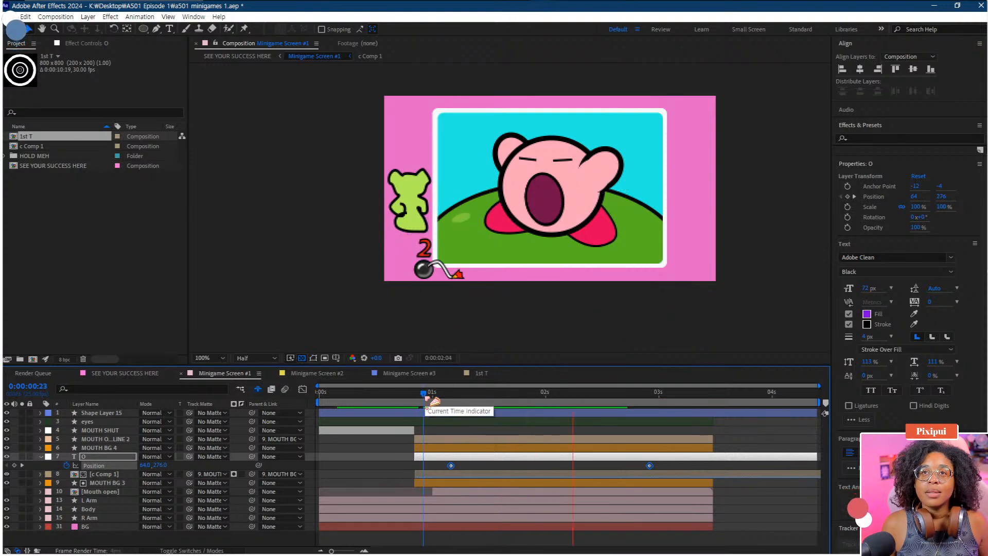
key(space)
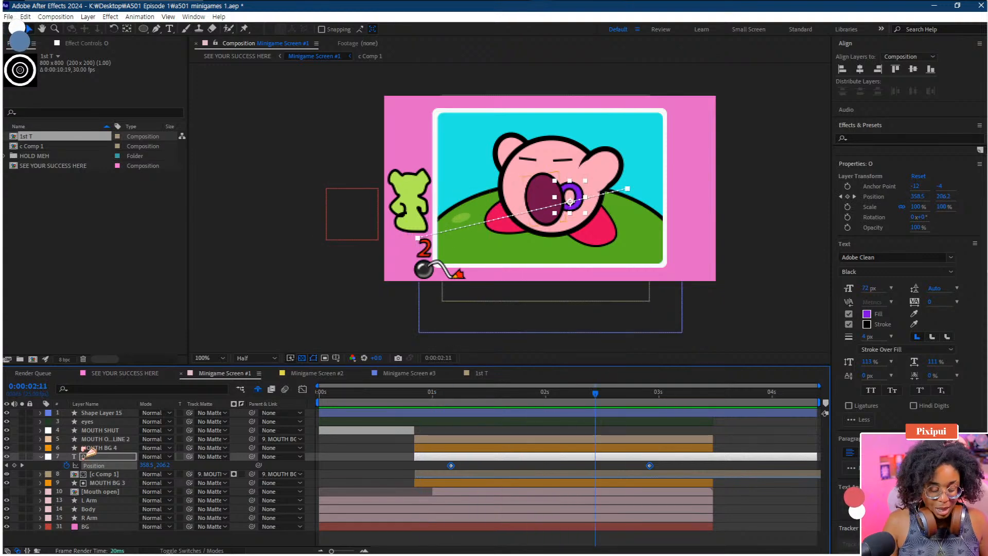
key(ctrl+bracketleft)
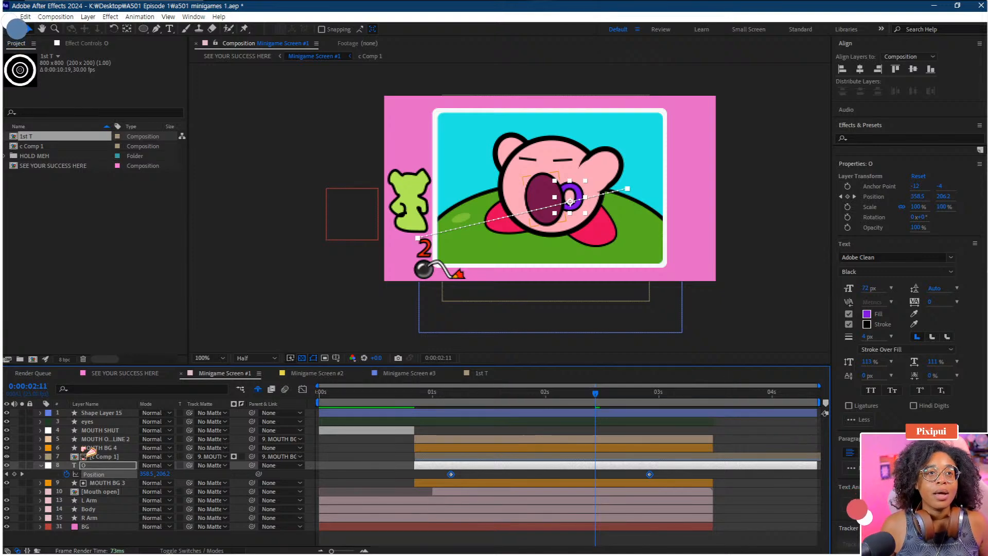
Step: Move the O layer up the stacking order to sit directly above MOUTH BG 4
drag(539, 394, 566, 394)
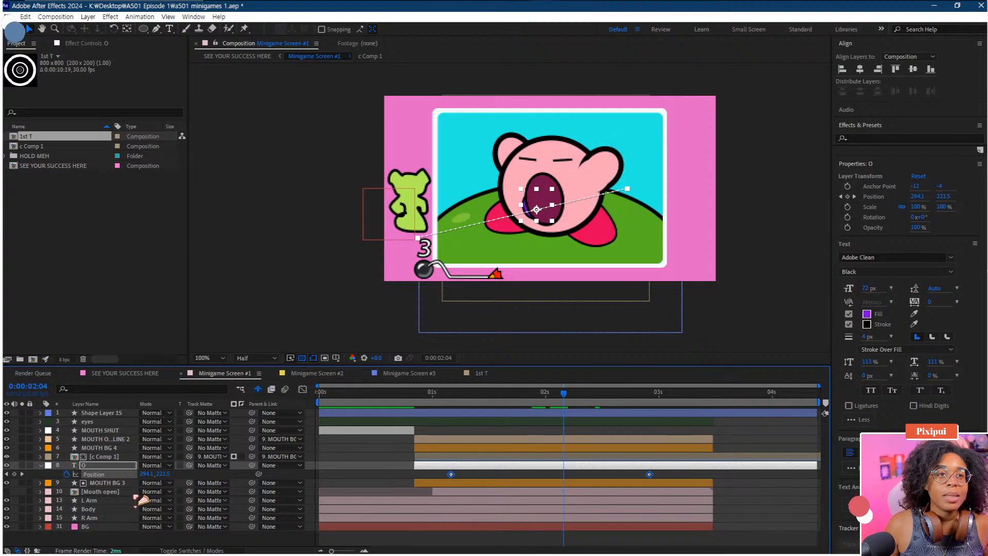
key(ctrl+bracketleft)
key(ctrl+bracketright)
key(ctrl+bracketright)
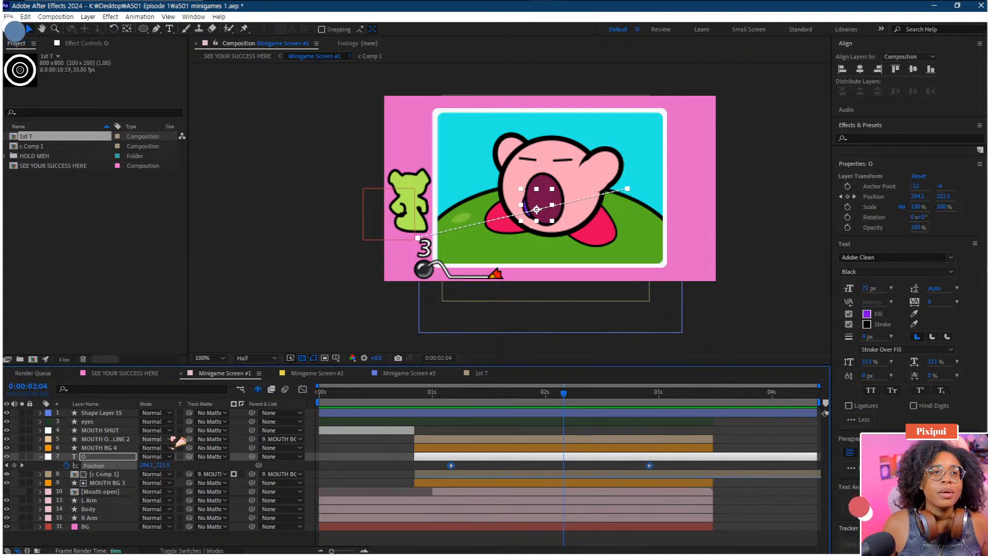
key(ctrl+bracketright)
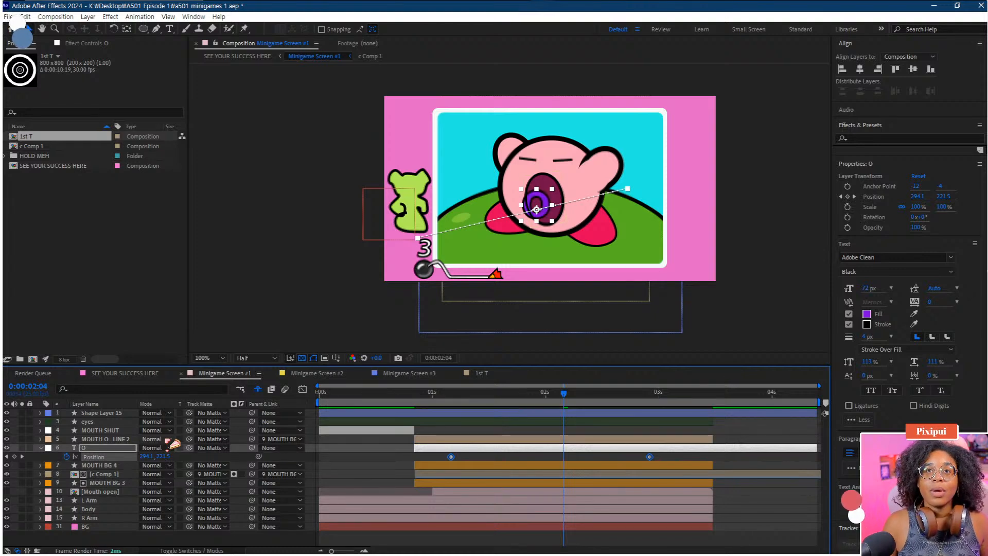
Step: Move only the O layer's first Position keyframe to 0:00:02:05, keeping the second keyframe's timing
drag(552, 399, 451, 406)
click(481, 458)
drag(451, 456, 569, 458)
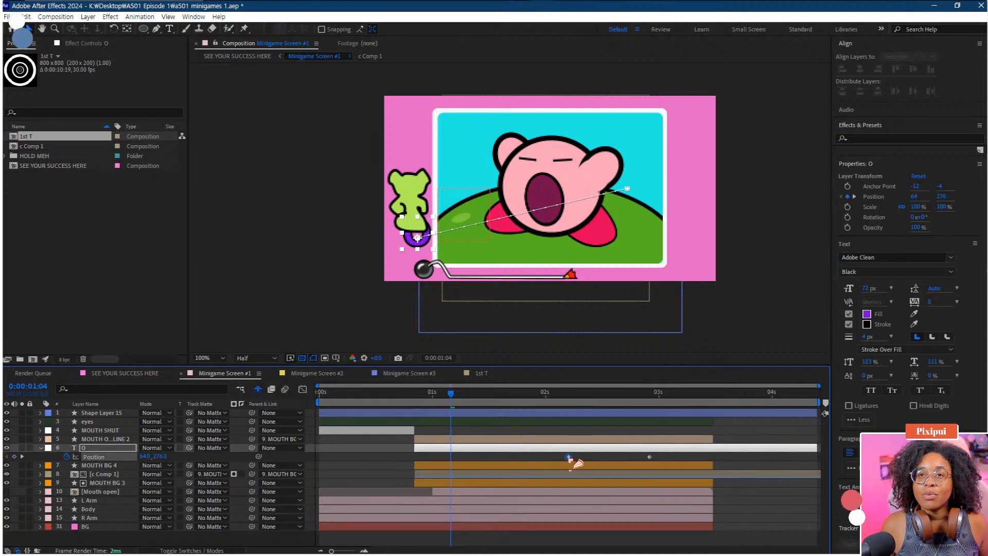
mouse_move(551, 393)
mouse_down()
mouse_move(650, 404)
mouse_move(568, 396)
mouse_up()
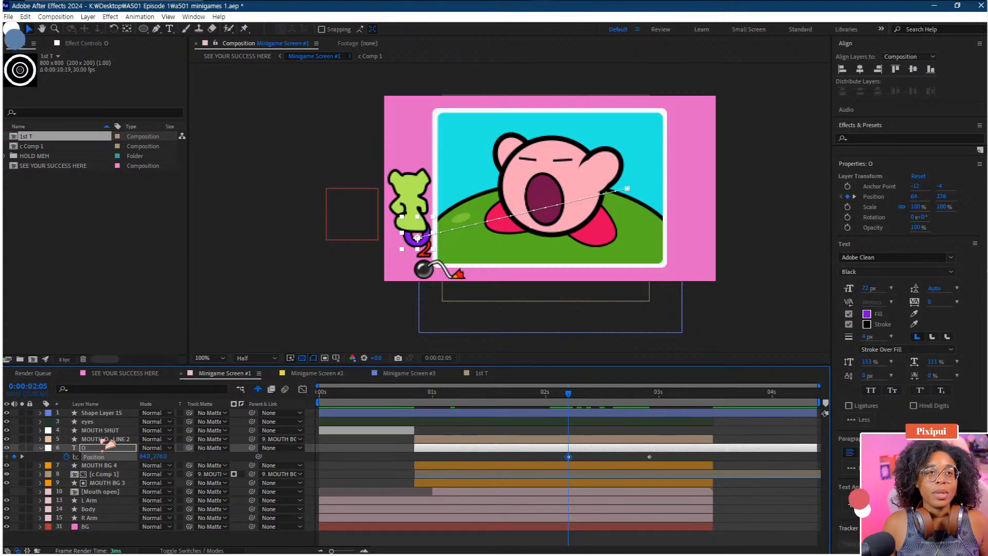
Step: Move the bear shape's anchor point onto its body at about -269, 22, and place the bear at 55, 145 above the O
click(411, 207)
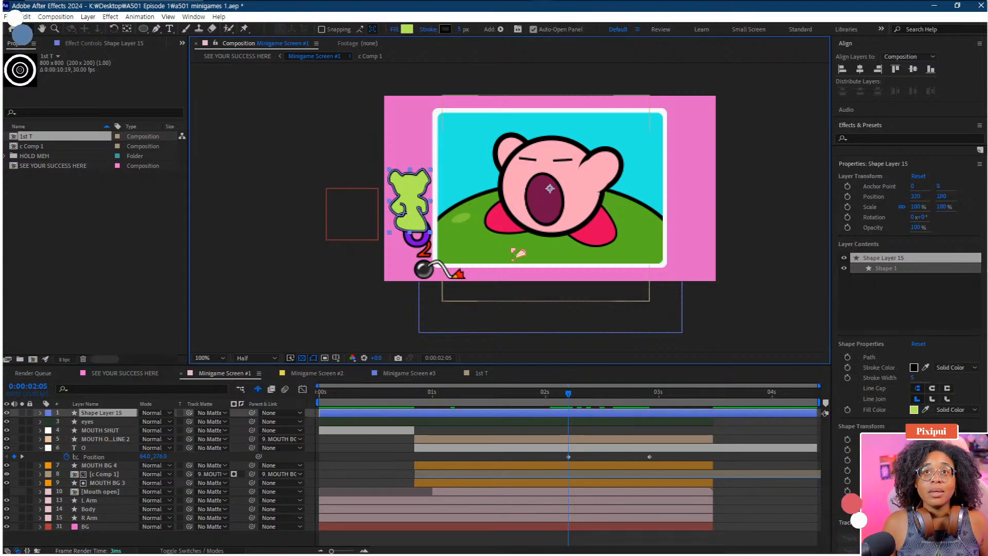
mouse_move(556, 193)
mouse_down()
mouse_move(413, 204)
mouse_move(414, 193)
mouse_up()
key(v)
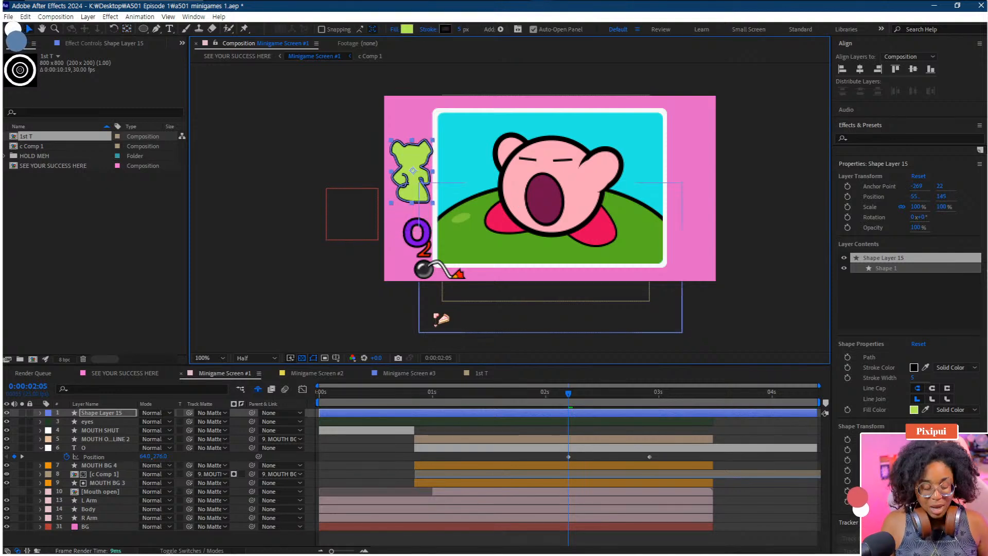
Step: Copy the O layer's two Position keyframes and paste them onto the bear layer at 0:00:02:05
key(p)
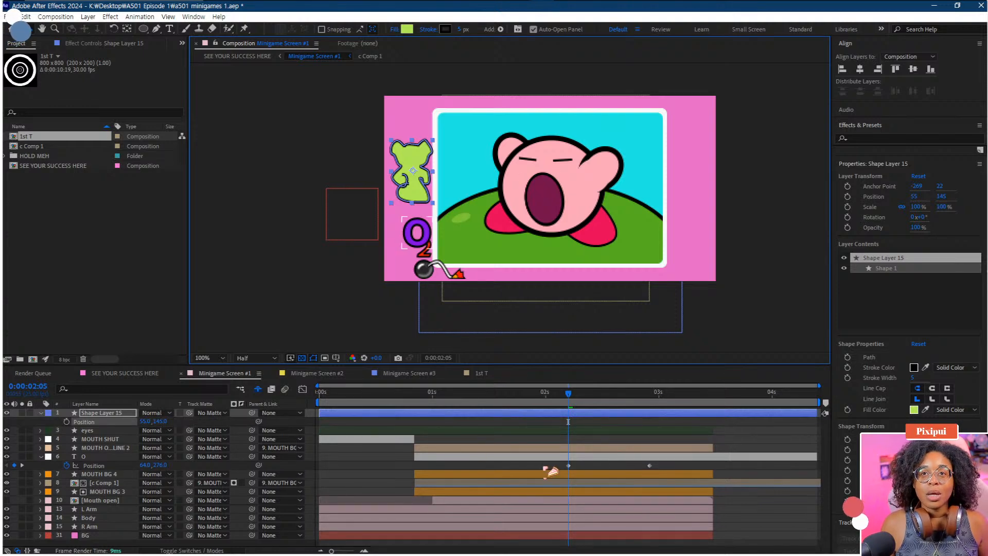
click(568, 465)
key(ctrl+c)
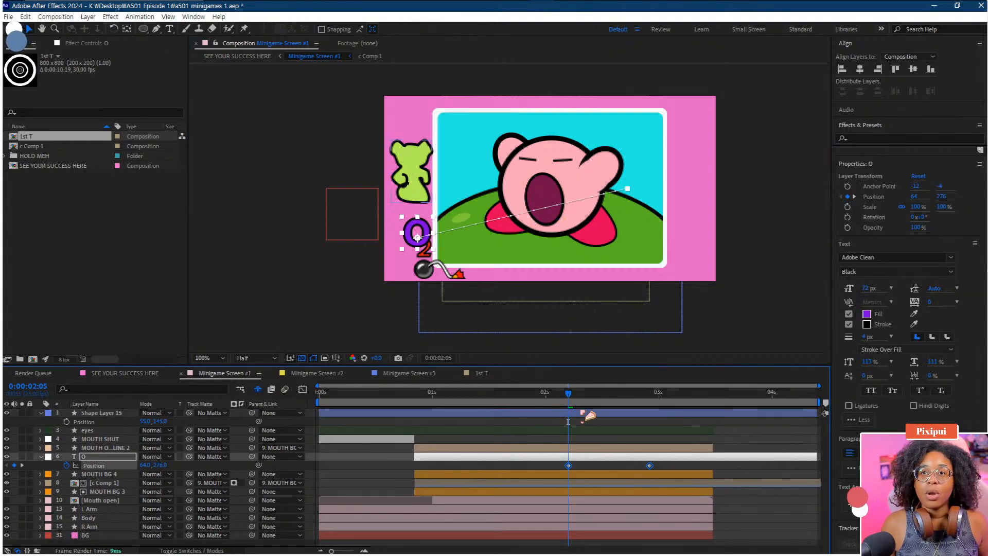
click(586, 414)
key(ctrl+v)
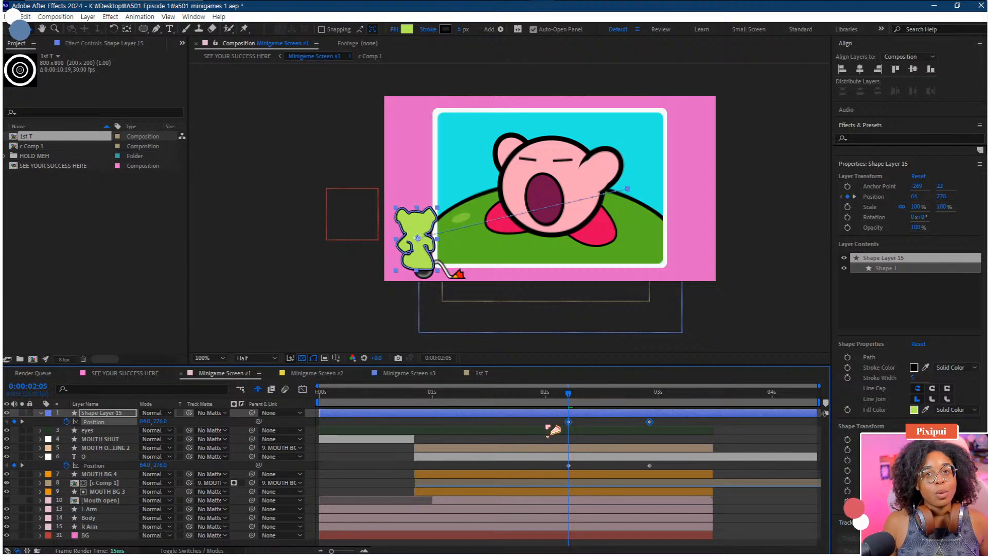
Step: Raise the bear at its first Position keyframe to 64, 116, above the O
click(567, 426)
click(568, 422)
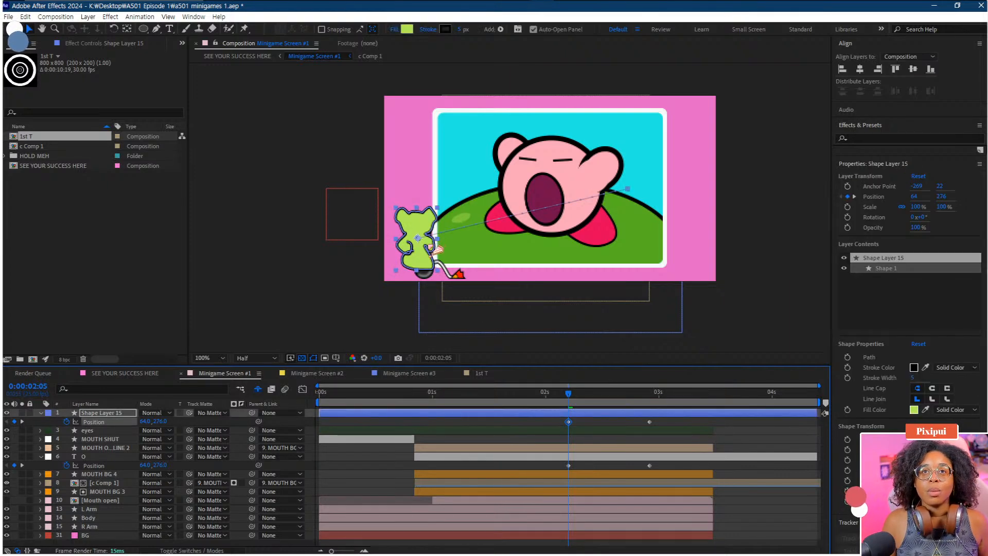
drag(428, 237, 427, 154)
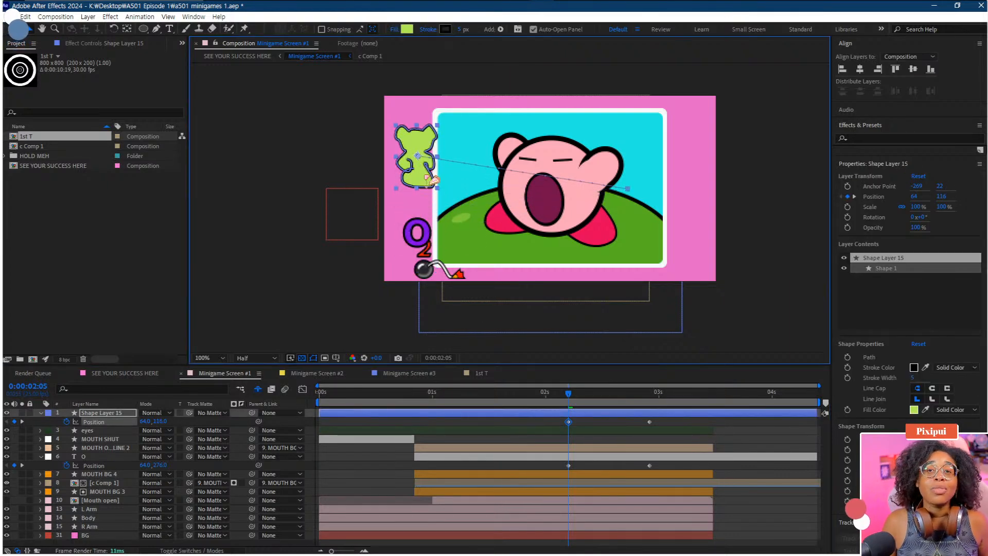
Step: Trim the start of the bear layer to 0:00:00:21 and move the layer down to directly above the O layer
drag(471, 396, 425, 401)
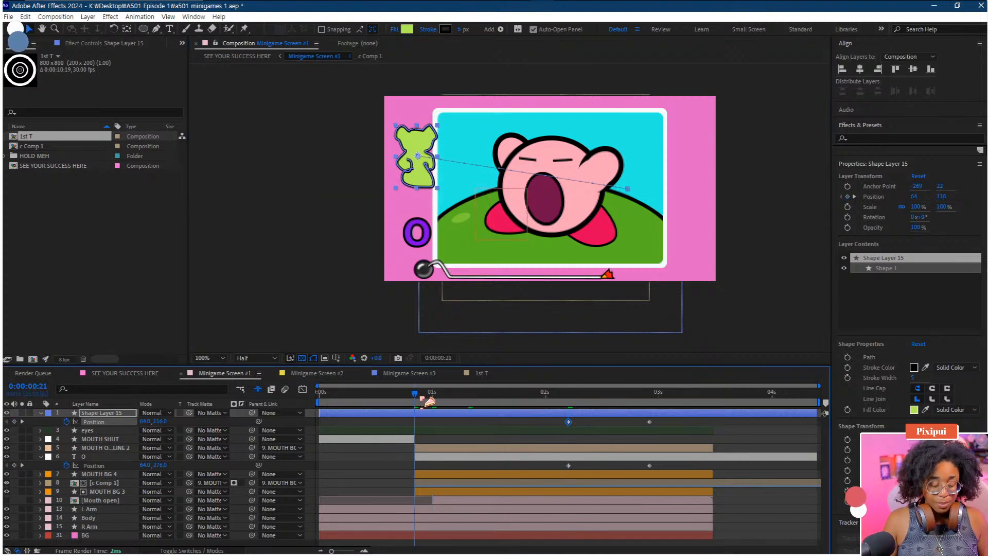
key(ctrl+[)
key(ctrl+[)
key(ctrl+[)
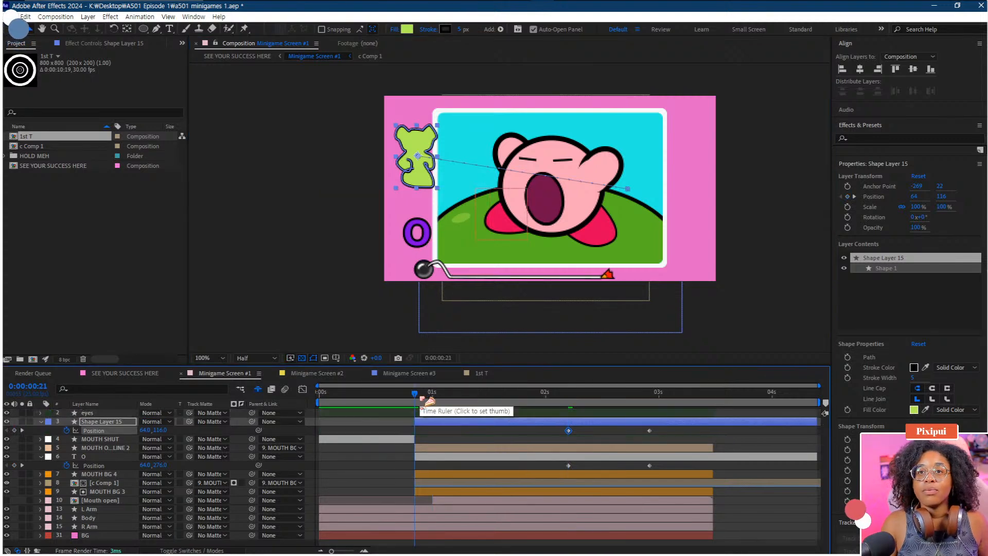
key(ctrl+[)
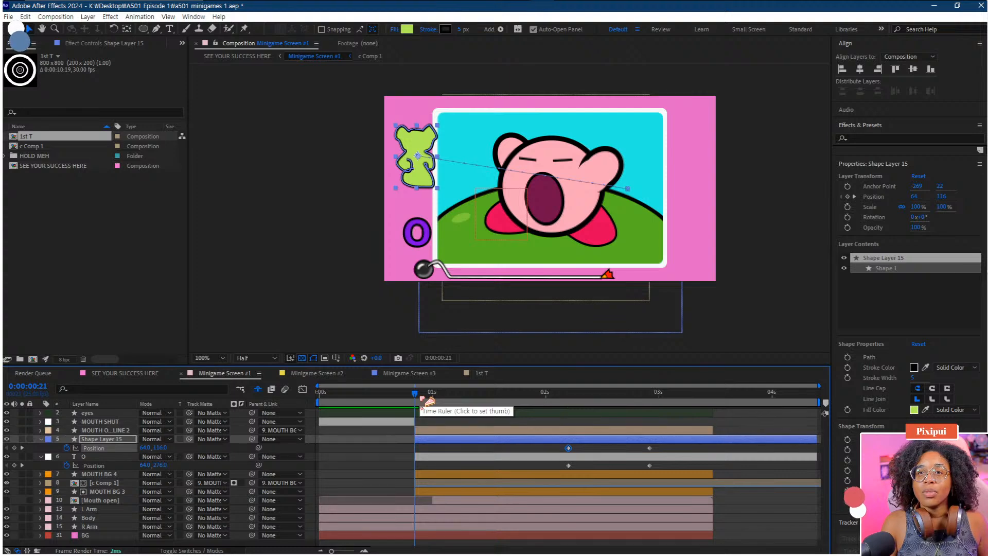
Step: Shift the bear layer about six frames later in two moves so it flies after the O, previewing the motion in between
drag(631, 439, 645, 439)
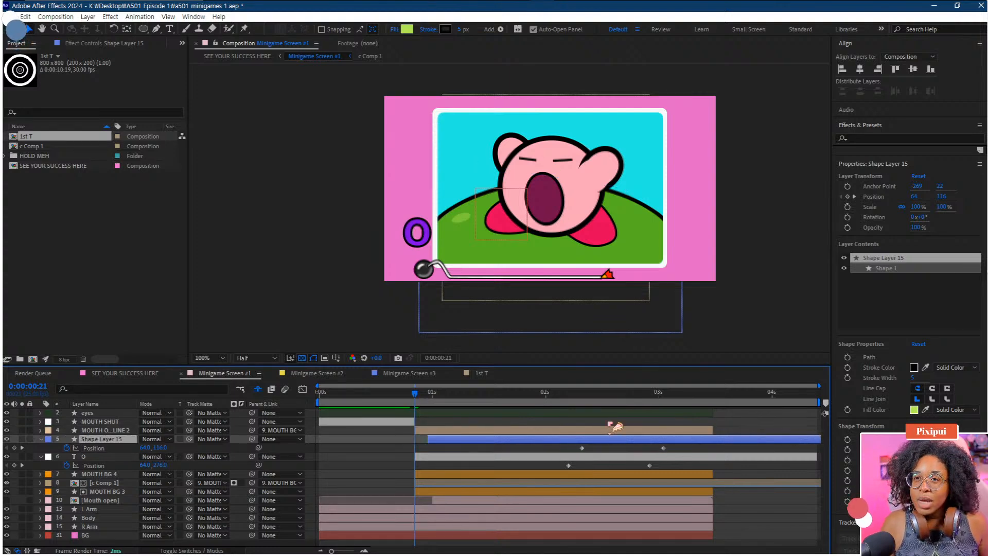
key(space)
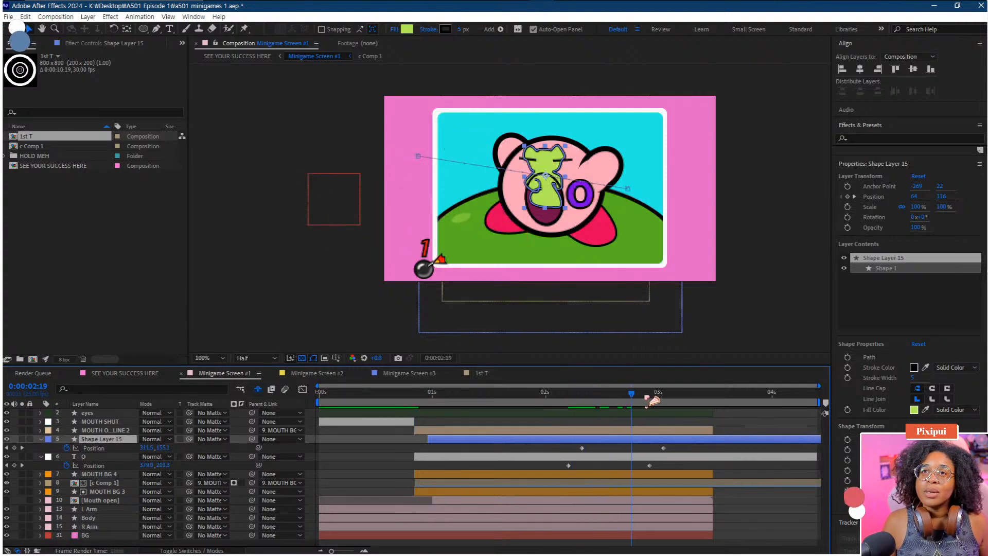
click(614, 397)
drag(614, 438, 628, 440)
Step: Apply Easy Ease to the Position keyframes of both the bear and the O, and preview the eased motion
drag(553, 447, 691, 471)
key(F9)
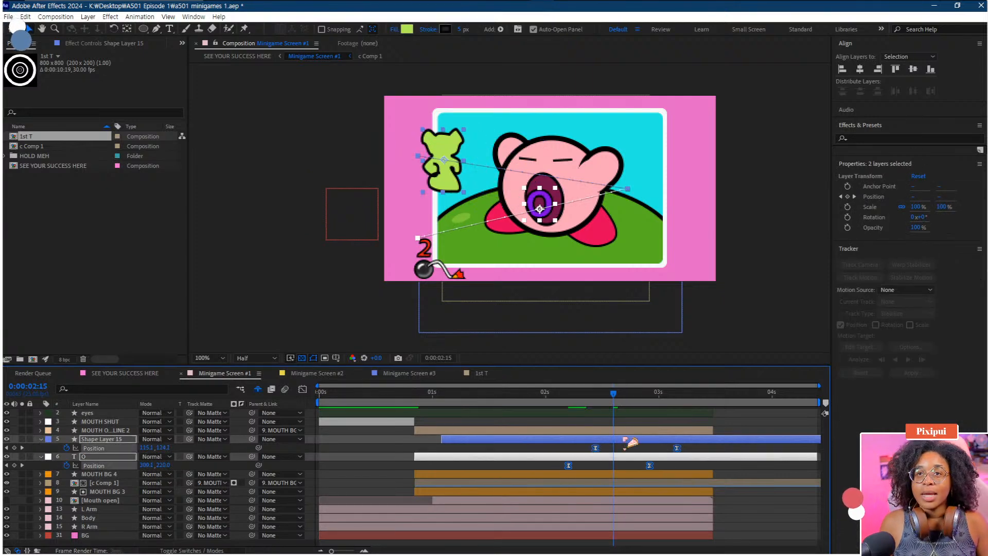
click(586, 420)
drag(565, 397, 558, 399)
key(space)
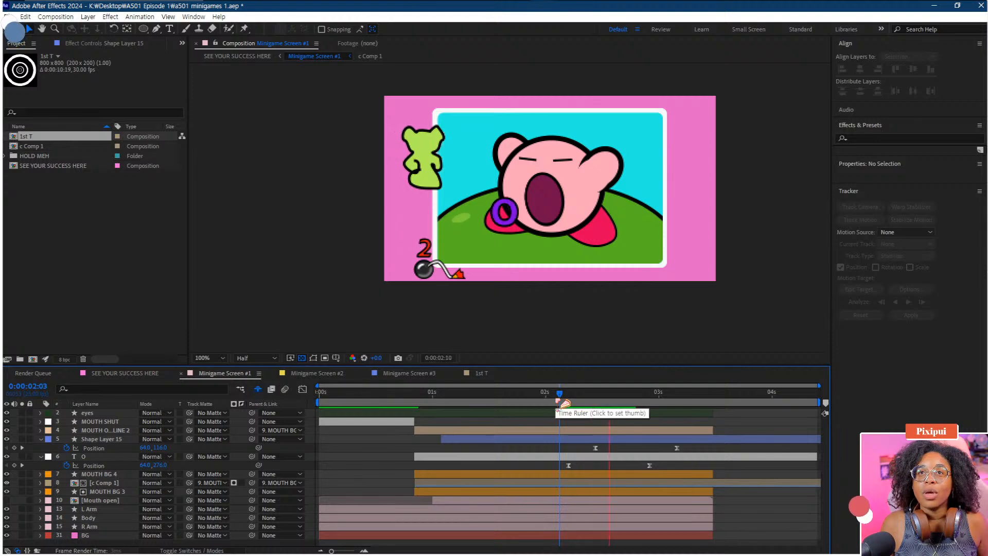
key(space)
Step: Lower the bear's end Position keyframe at 0:00:03:04 to about 456, 239 so its path crosses the mouth
drag(609, 396, 643, 399)
click(650, 438)
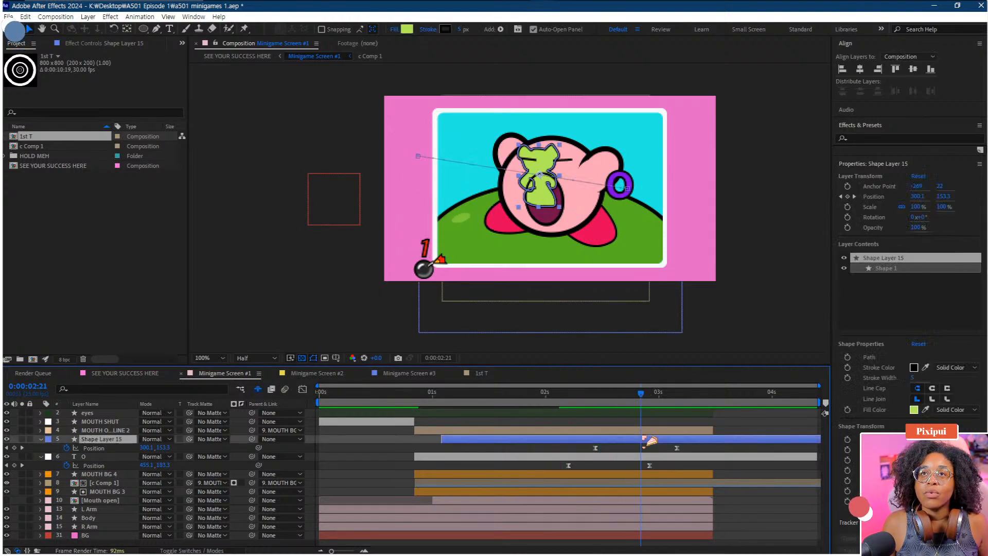
click(676, 396)
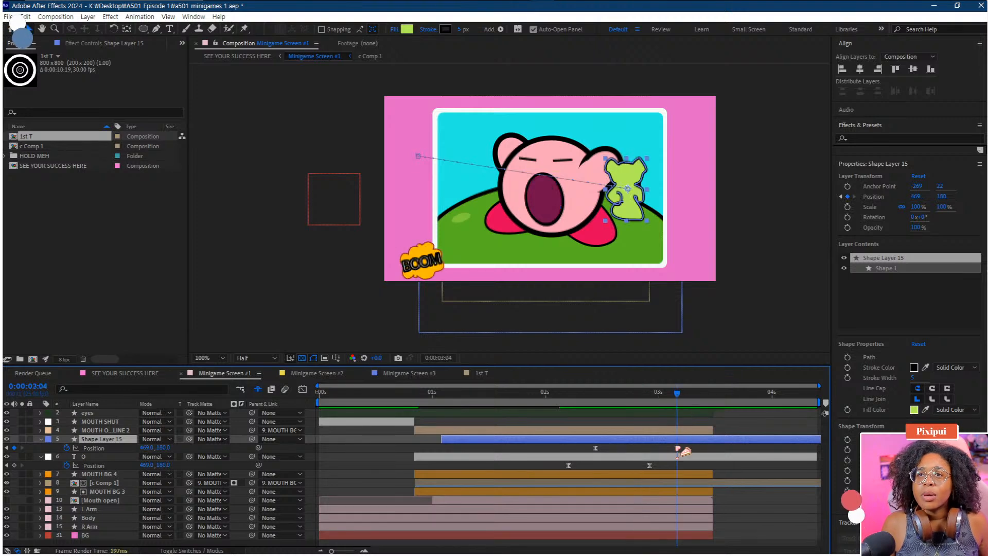
drag(627, 192, 620, 224)
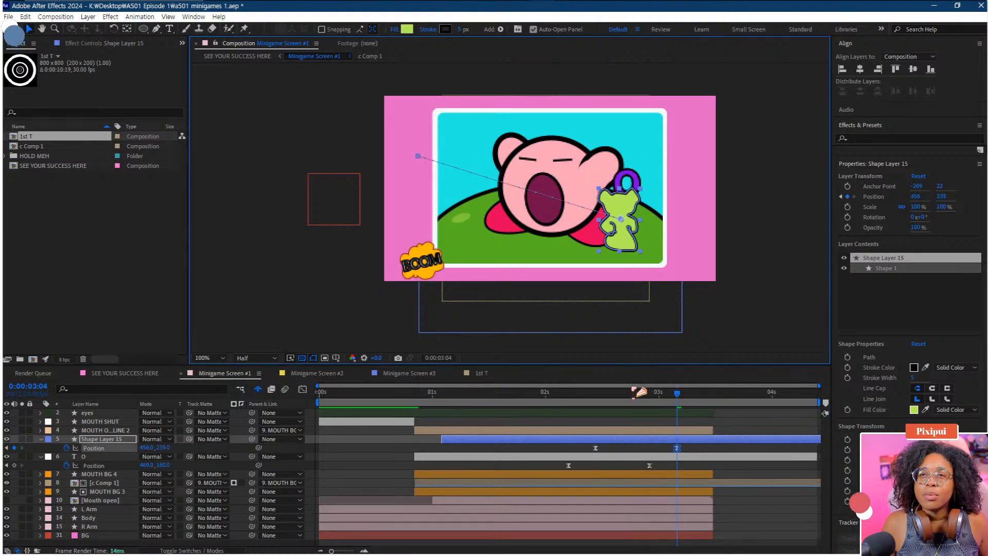
mouse_move(638, 394)
mouse_down()
mouse_move(597, 401)
mouse_move(650, 399)
mouse_up()
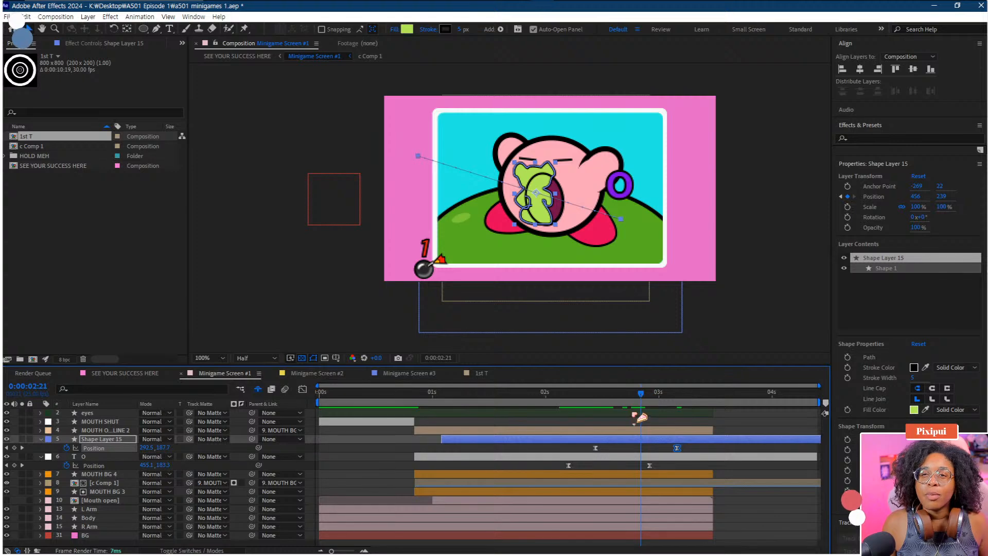
Step: Keyframe the bear's Rotation at 0° at 0:00:02:21 and -49° at 0:00:03:03
click(617, 445)
key(r)
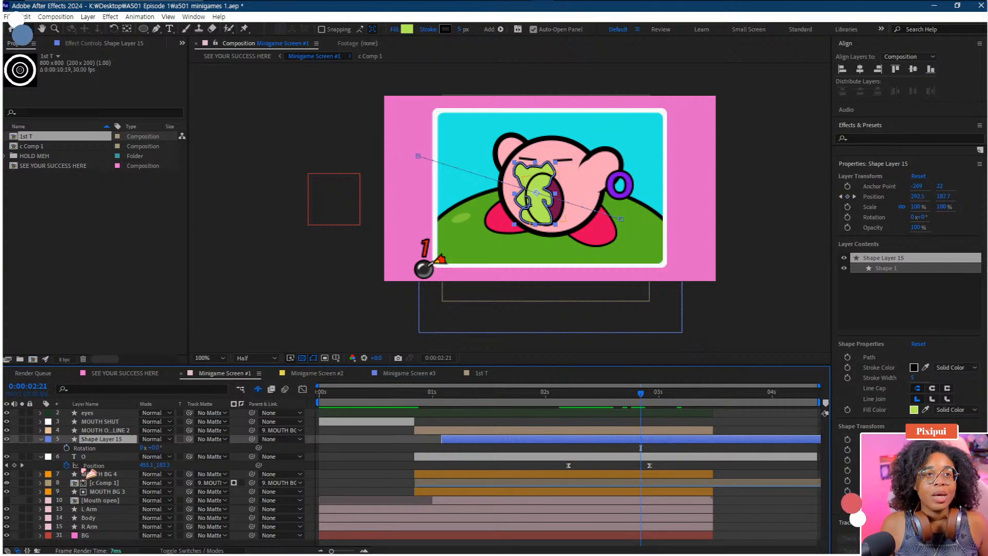
click(68, 448)
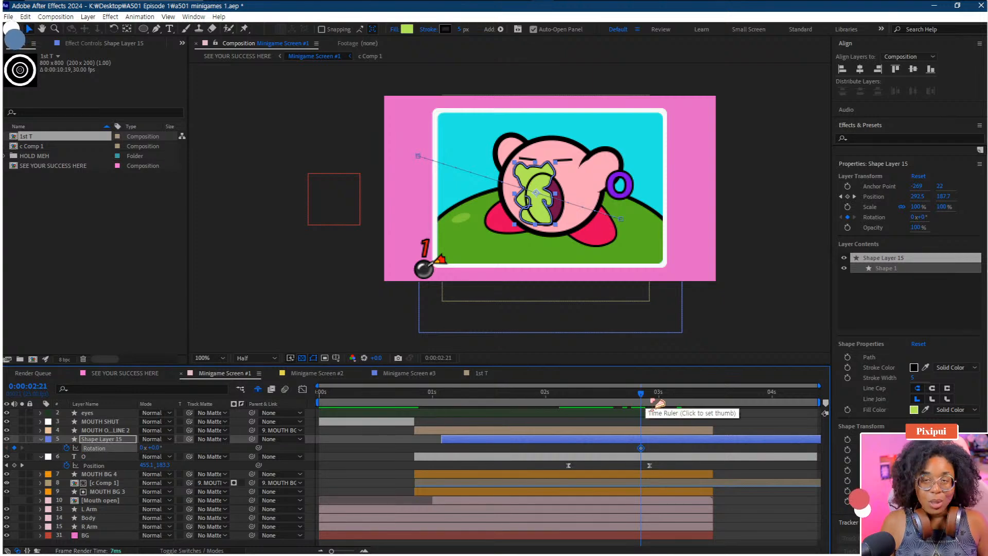
key(shift+p)
click(674, 396)
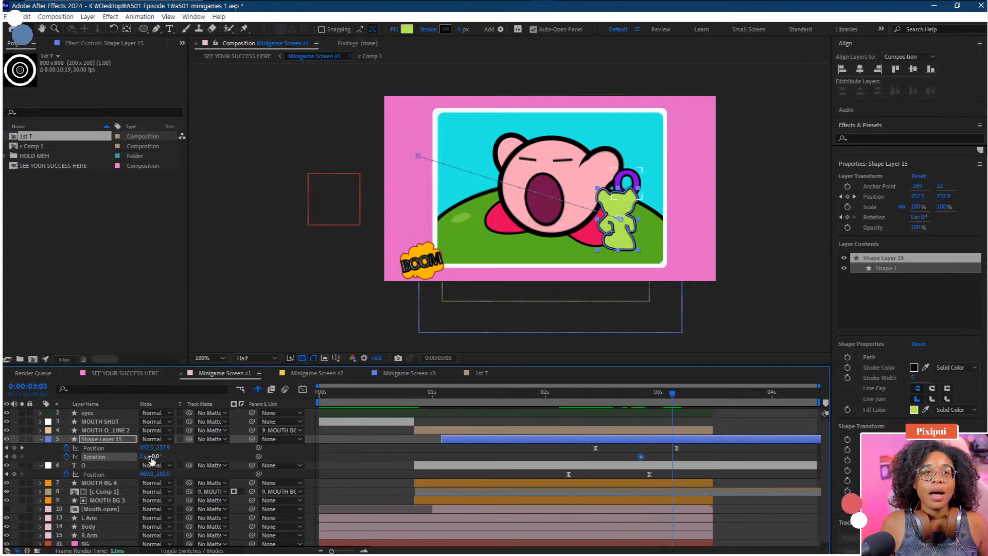
drag(152, 457, 129, 458)
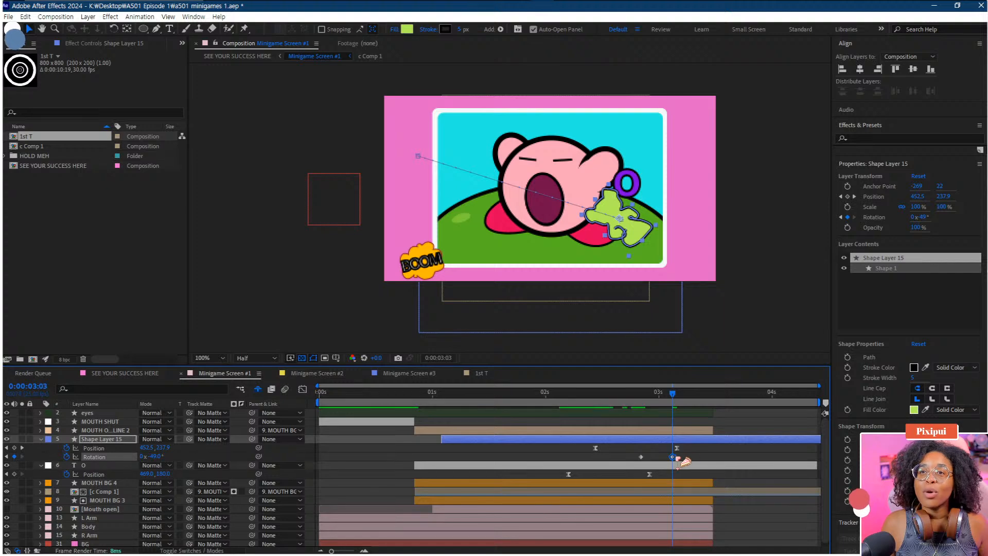
Step: Ease the bear's two Rotation keyframes and move them earlier, to about 0:00:02:15 and 0:00:02:20
mouse_move(672, 457)
mouse_down()
mouse_move(622, 468)
mouse_move(655, 464)
mouse_up()
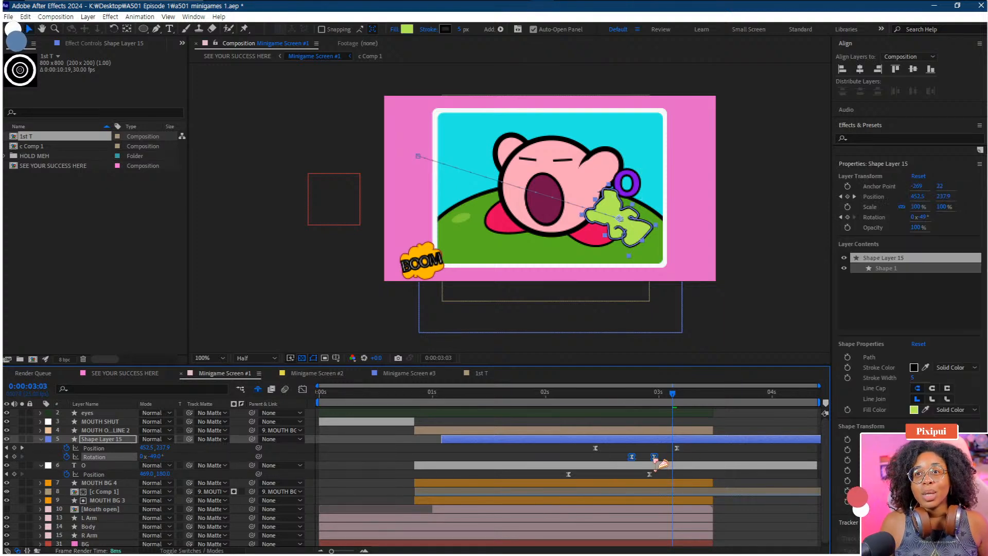
drag(633, 400, 582, 402)
drag(632, 460, 613, 455)
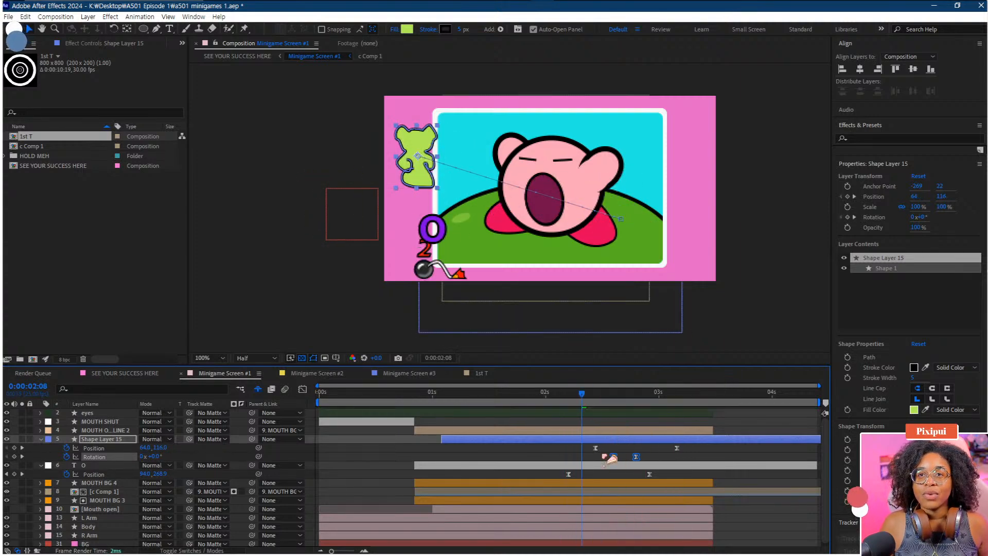
Step: Preview the bear and the O flying towards the mouth with the retimed rotation
key(space)
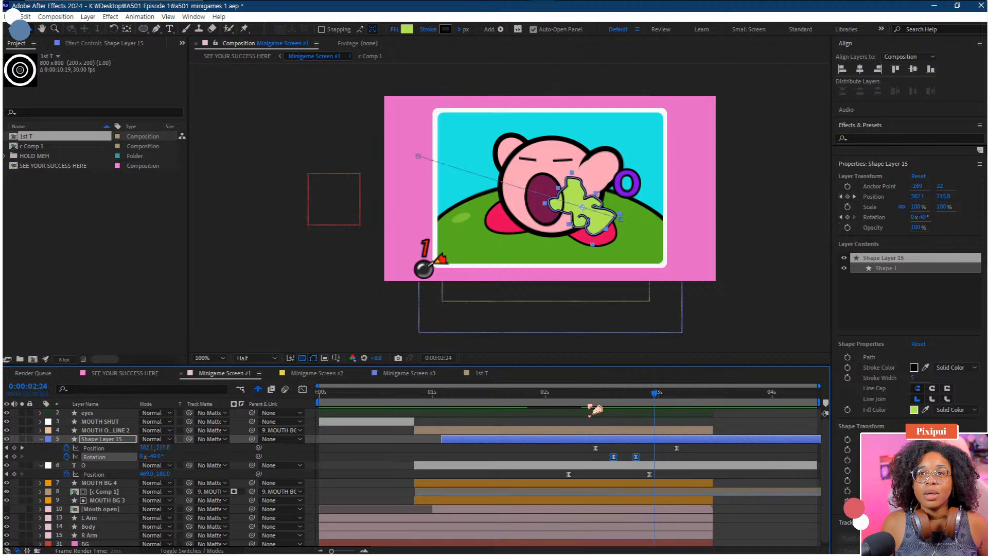
click(543, 403)
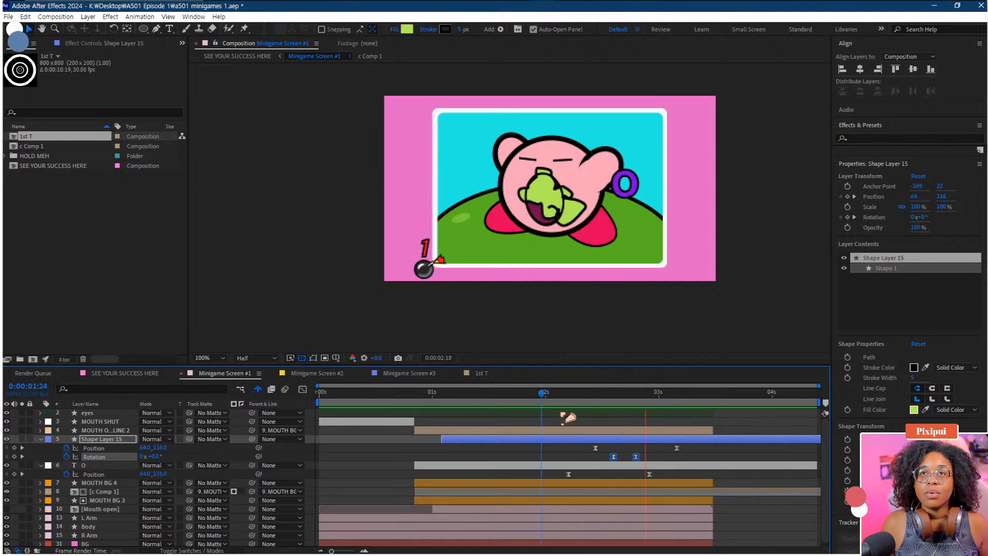
key(space)
click(569, 404)
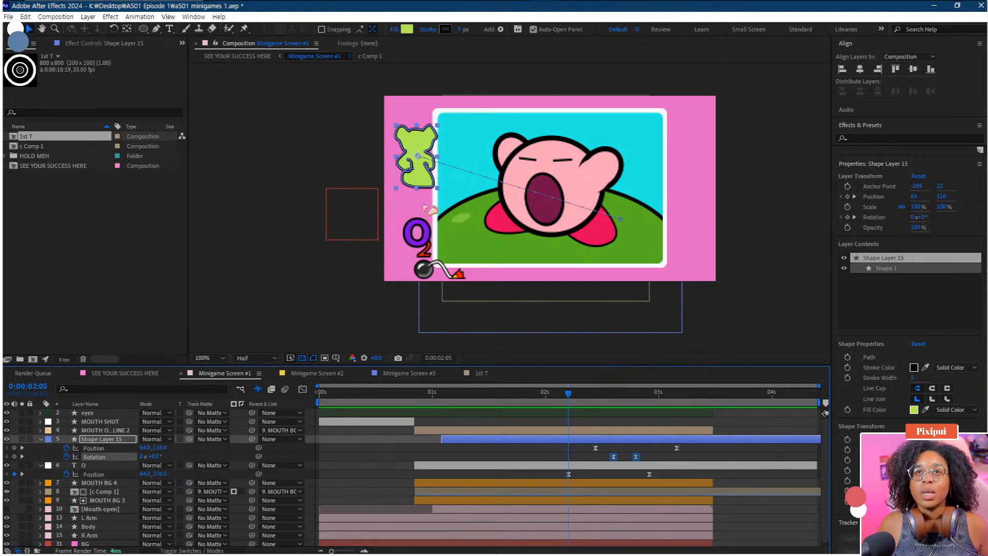
Step: Set MOUTH BG 4 as the O layer's track matte, with the current time at 0:00:02:20
click(637, 405)
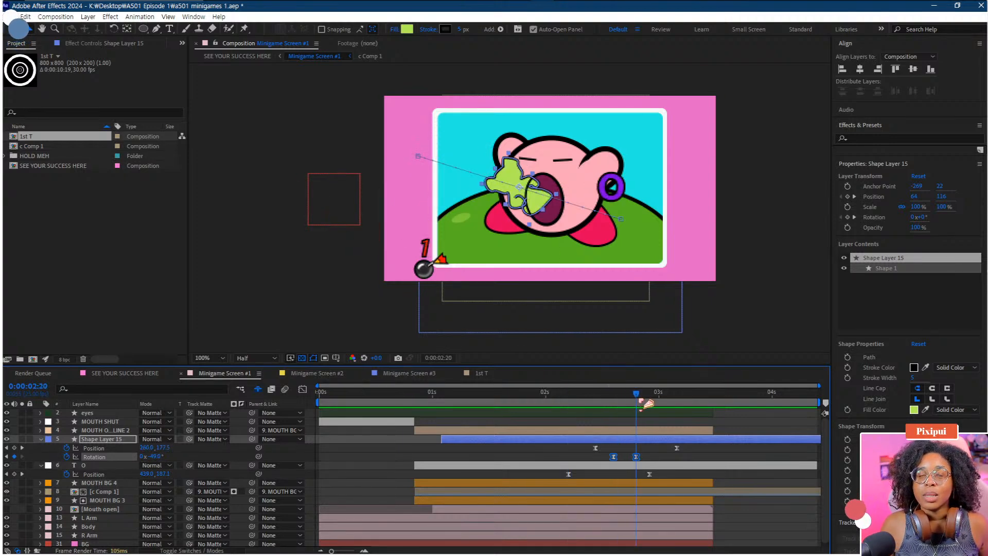
click(103, 484)
click(100, 465)
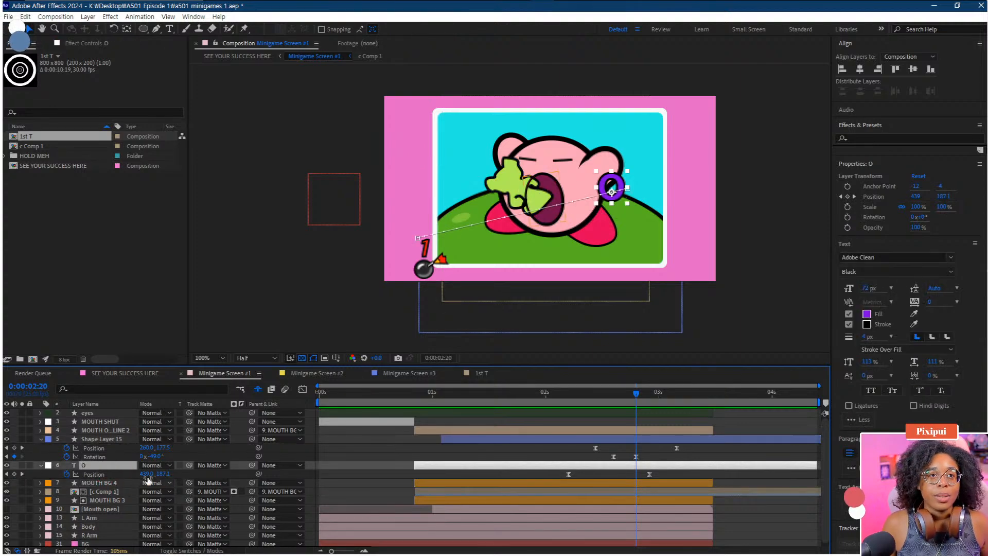
drag(197, 471, 123, 485)
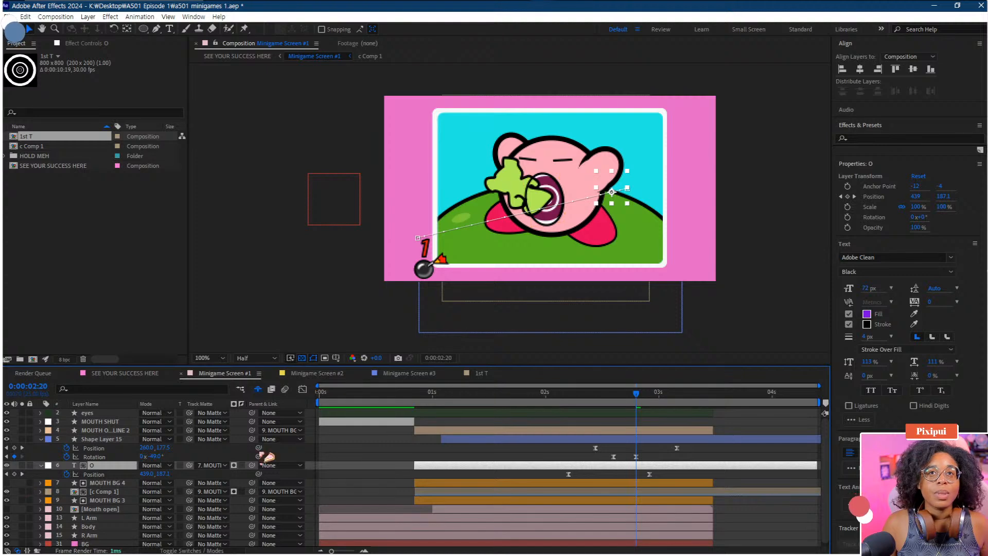
Step: Split the O layer at 0:00:02:14 and remove the track matte from its first part
drag(631, 398, 610, 411)
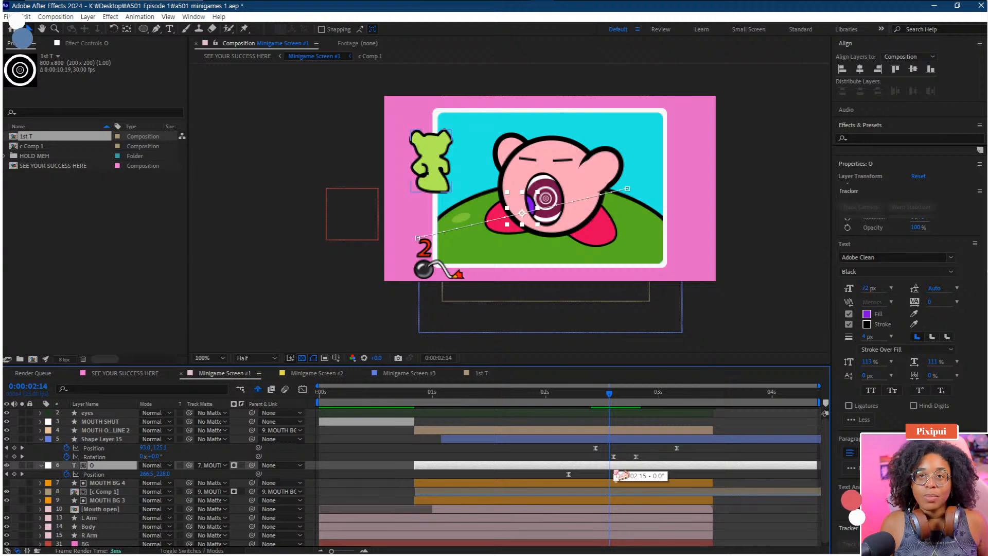
key(ctrl+shift+d)
click(211, 473)
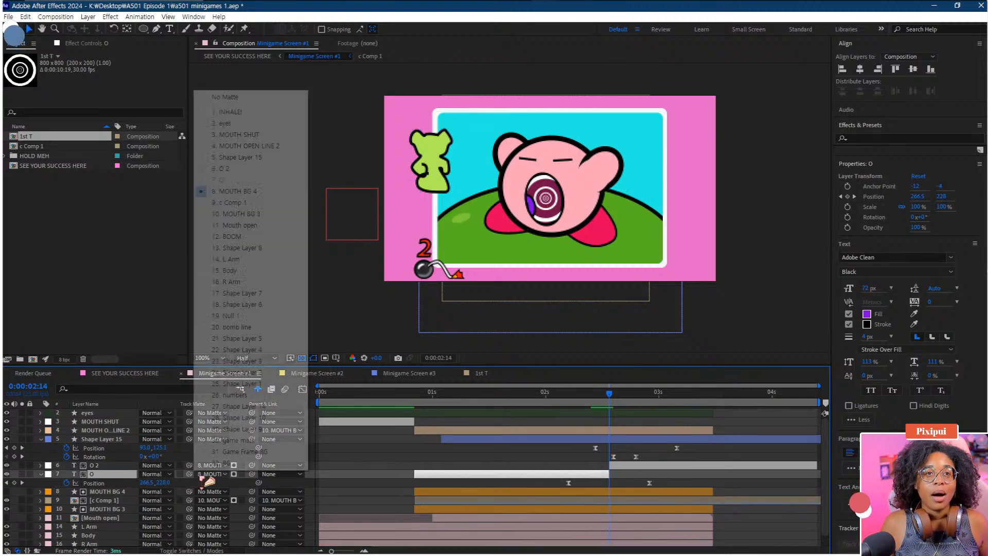
click(231, 96)
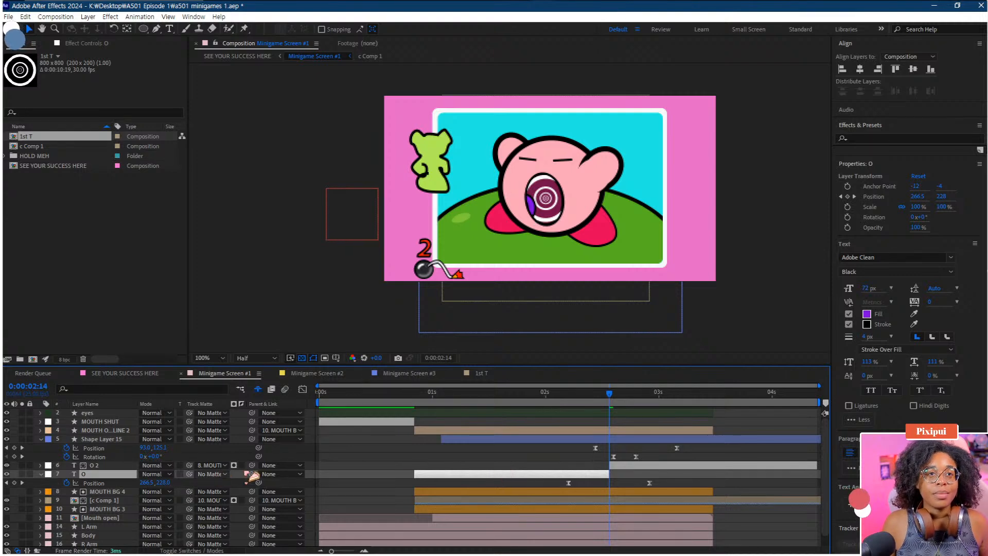
Step: Move the first part of the O above the MOUTH OPEN LINE 2 layer
key(ctrl+bracketright)
key(ctrl+bracketright)
key(ctrl+bracketright)
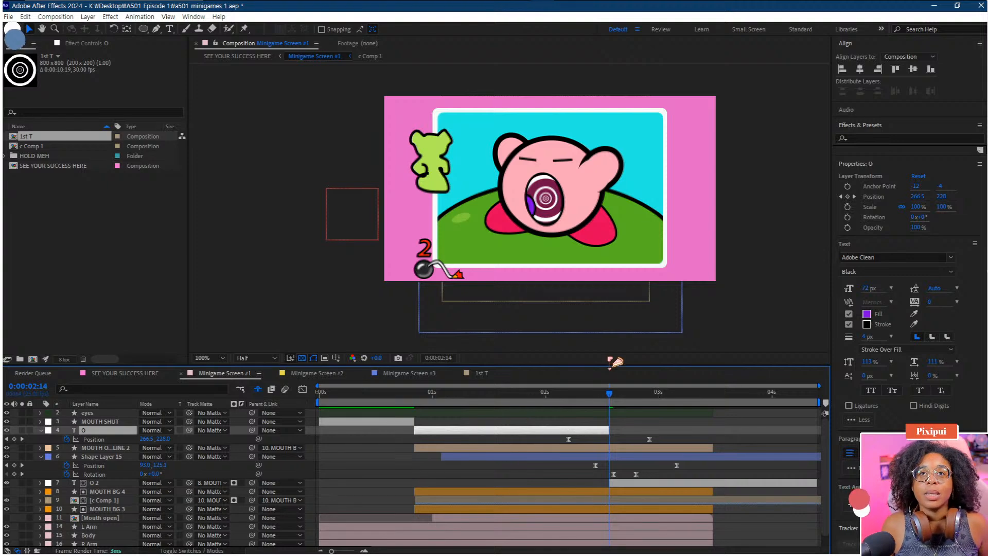
Step: Shift the cut between the O and O 2 layers to 0:00:02:15 and check it
drag(609, 393, 567, 405)
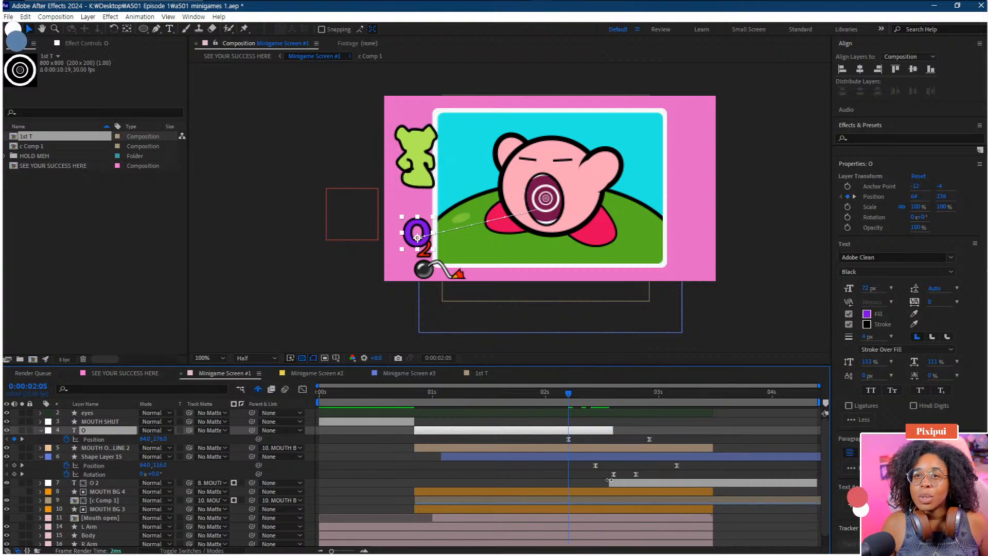
drag(608, 480, 612, 480)
drag(598, 400, 529, 408)
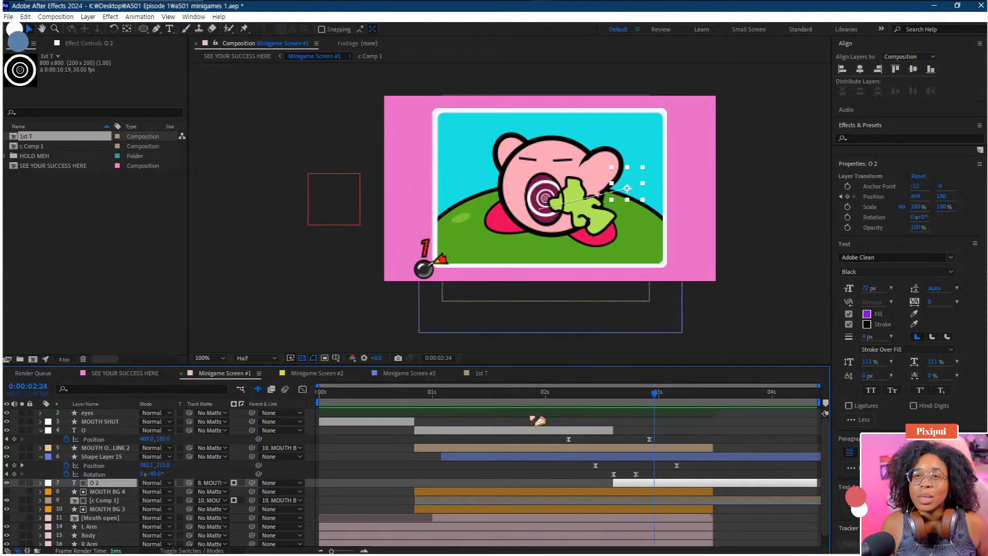
click(613, 404)
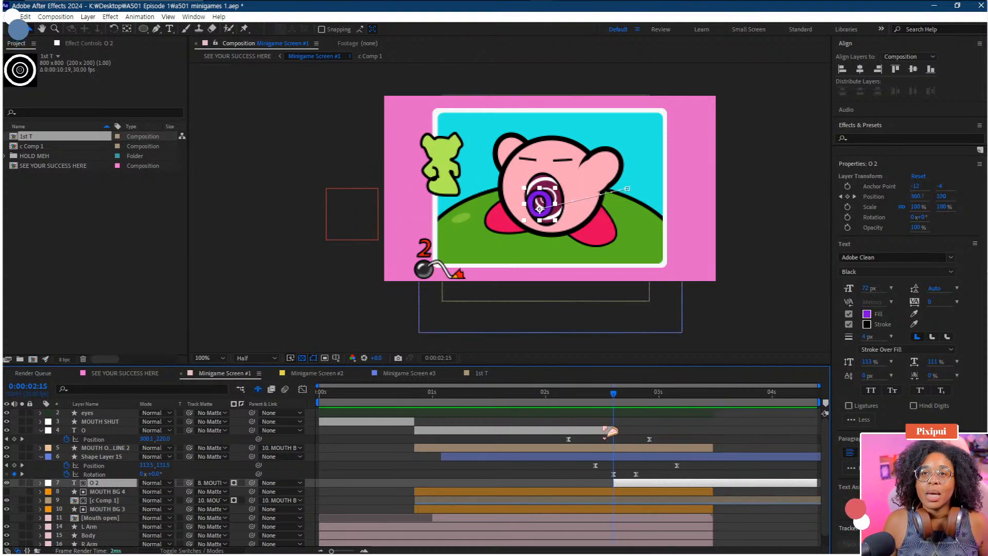
Step: Reorder the first O layer so that it sits between Shape Layer 15 and O 2
click(610, 431)
key(ctrl+[)
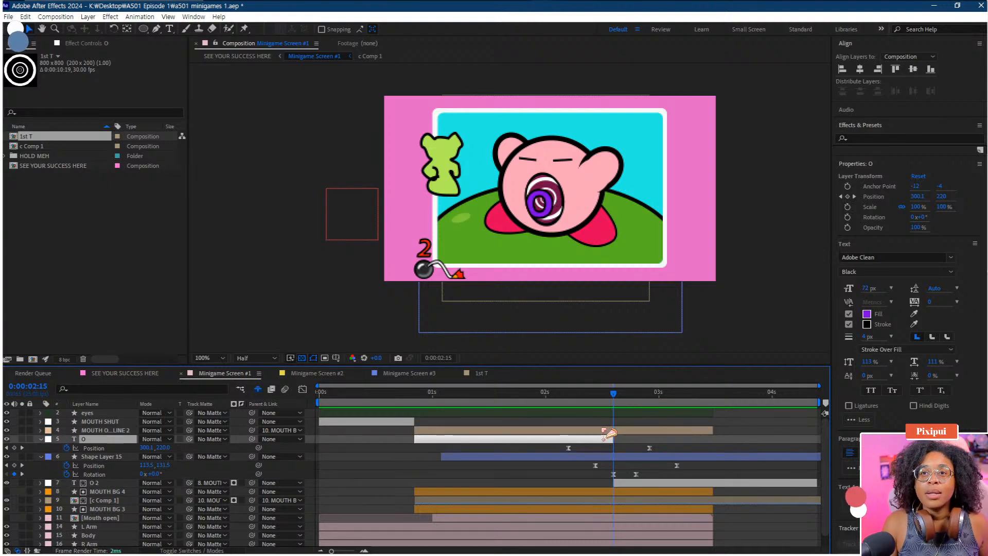
key(ctrl+])
key(ctrl+])
key(ctrl+])
key(ctrl+[)
key(ctrl+[)
key(ctrl+[)
key(ctrl+[)
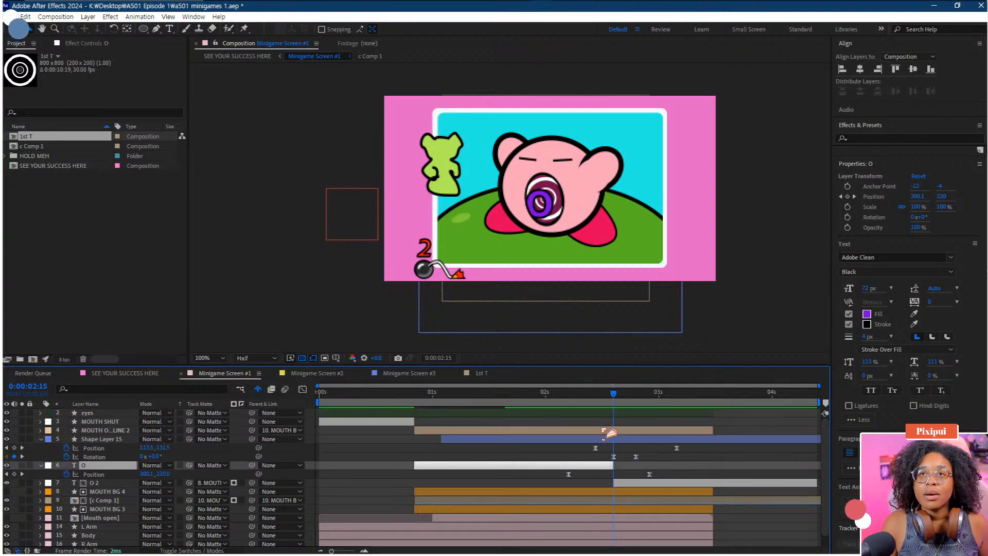
Step: Split the bear's Shape Layer 15 at 0:00:02:21, matte its second part with MOUTH BG 4, and preview the result
click(614, 438)
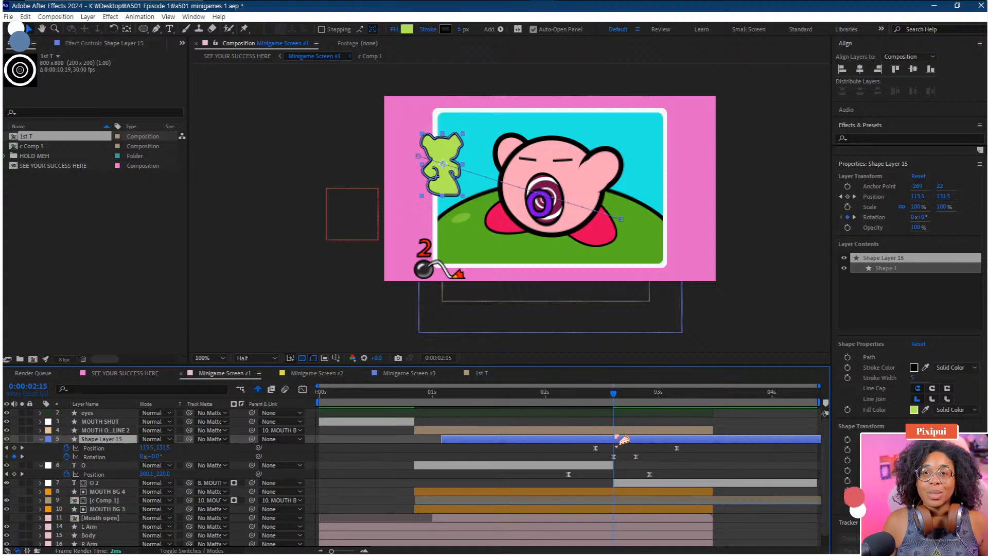
drag(625, 404, 642, 407)
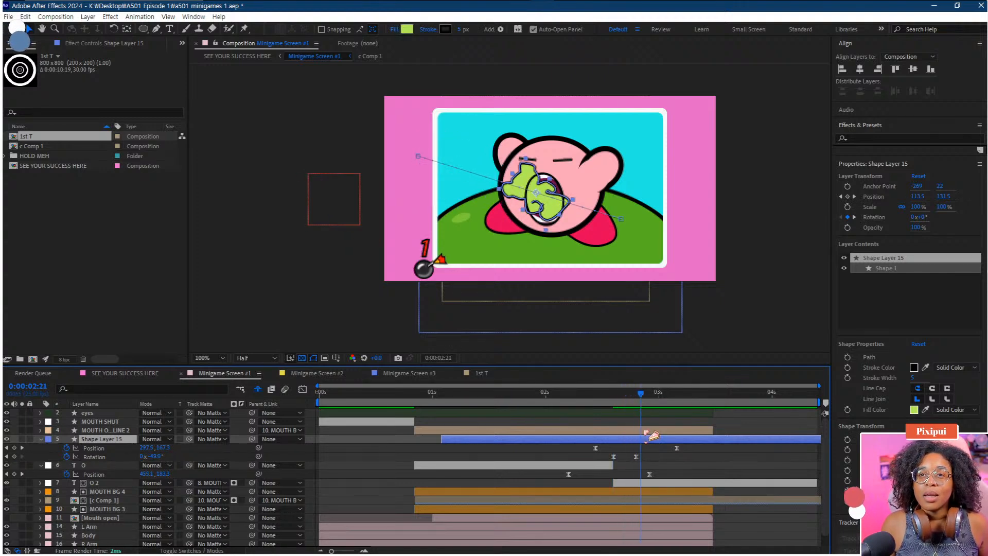
key(ctrl+shift+d)
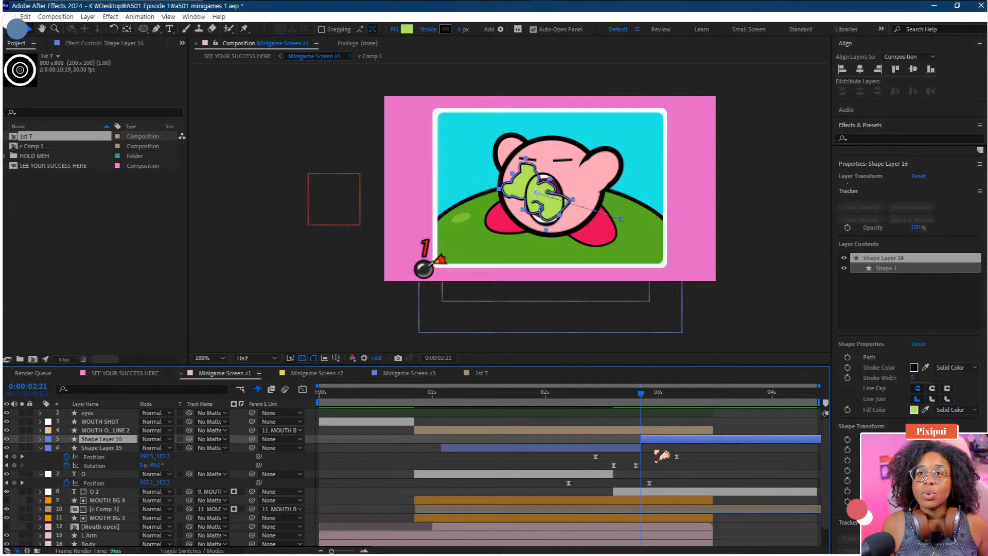
drag(182, 456, 126, 502)
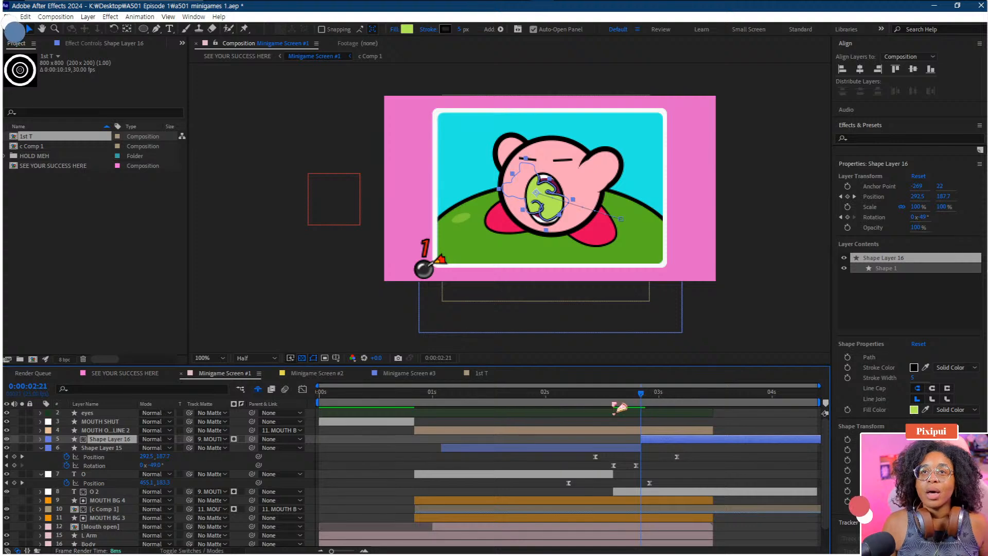
key(space)
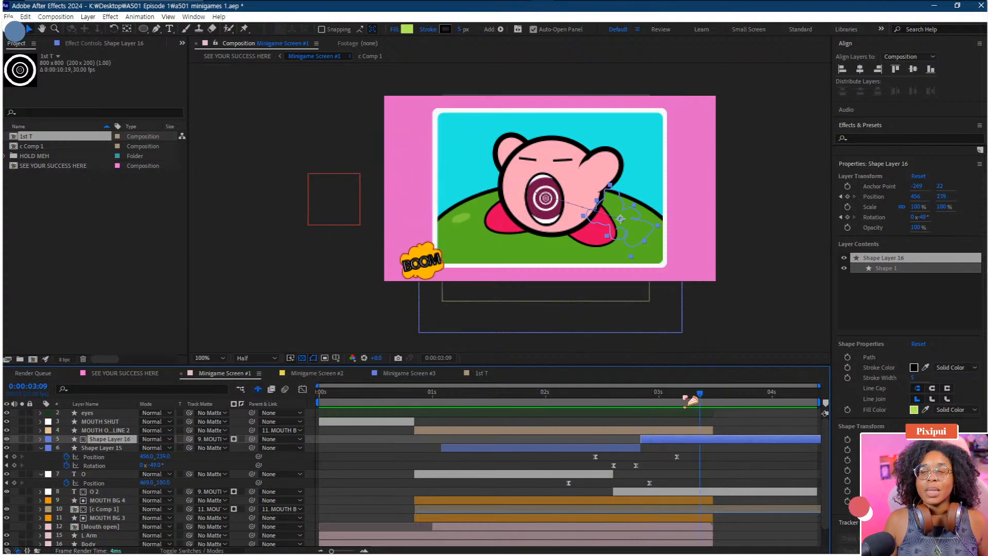
key(space)
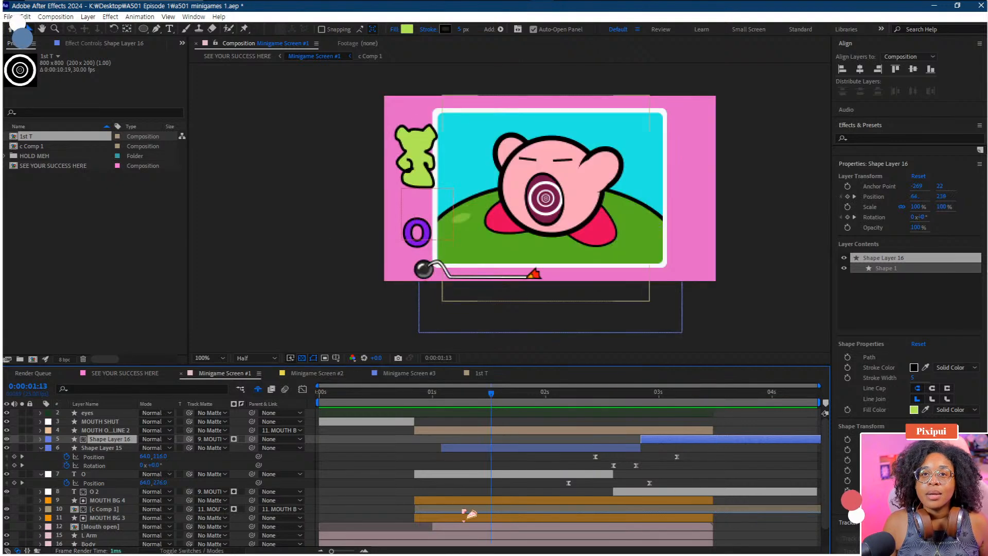
Step: Try to shift the c Comp 1 layer to start slightly after 0:00:01:00
click(481, 514)
drag(486, 513, 504, 513)
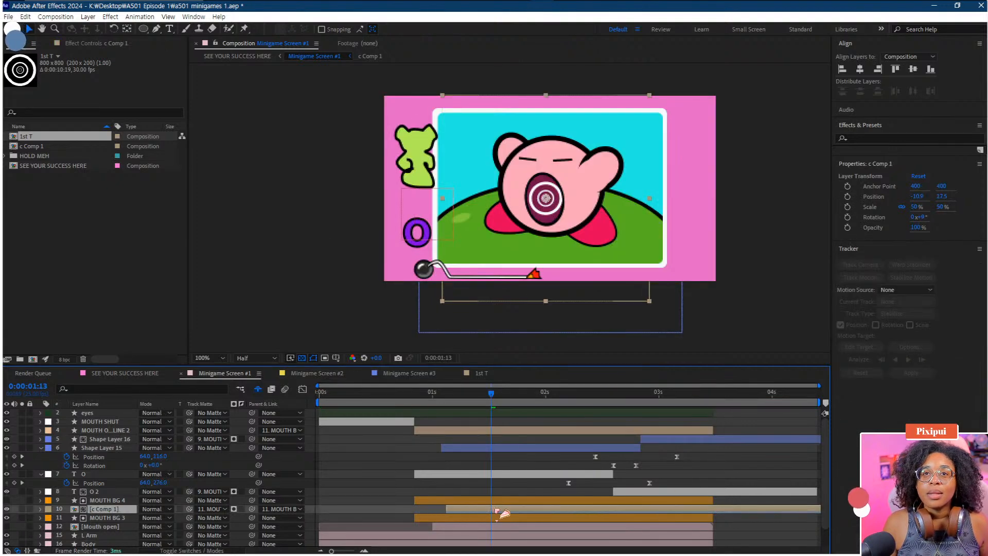
click(459, 397)
drag(471, 409, 418, 415)
key(ctrl+z)
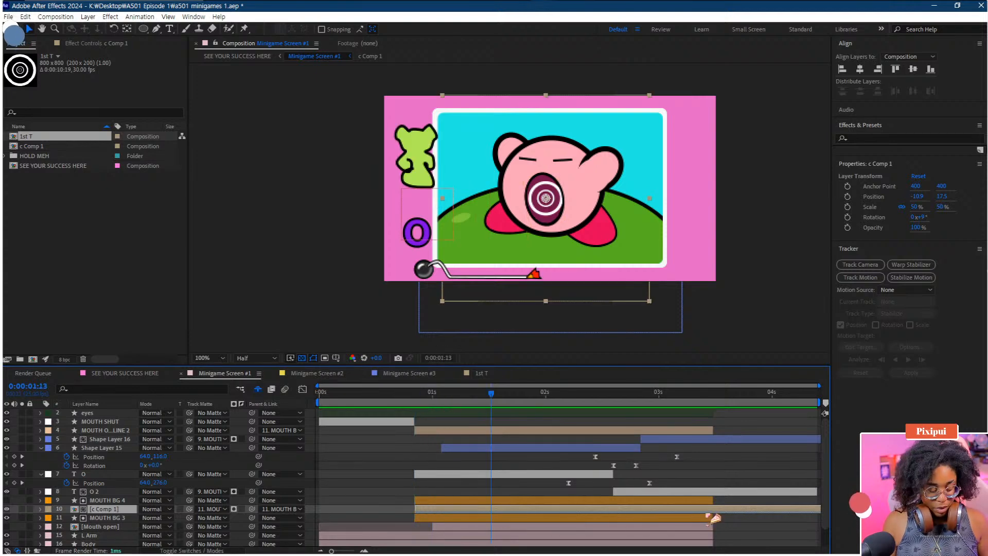
Step: Time-remap c Comp 1 with its last Time Remap keyframe at about 0:00:03:13, and check the SEE YOUR SUCCESS HERE composition
key(ctrl+alt+t)
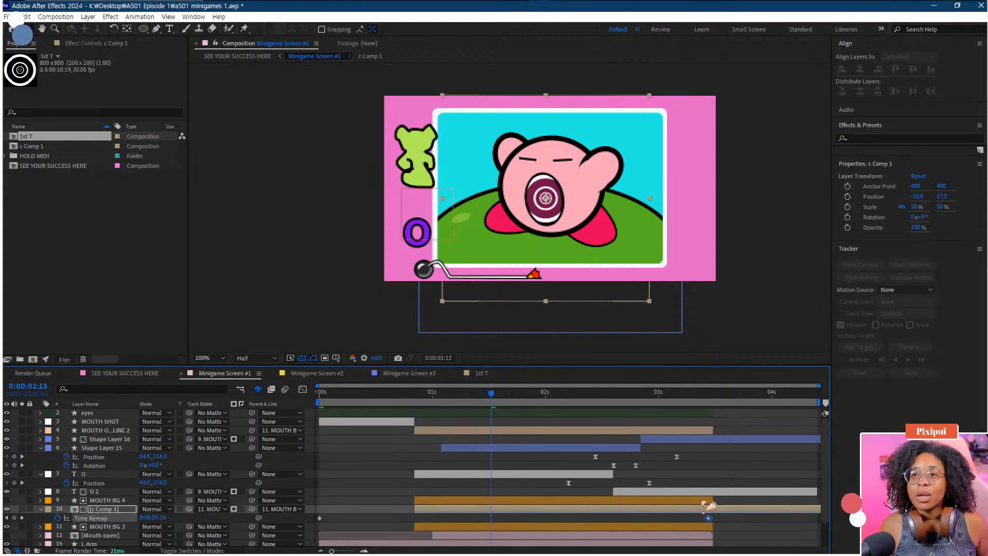
drag(647, 400, 211, 425)
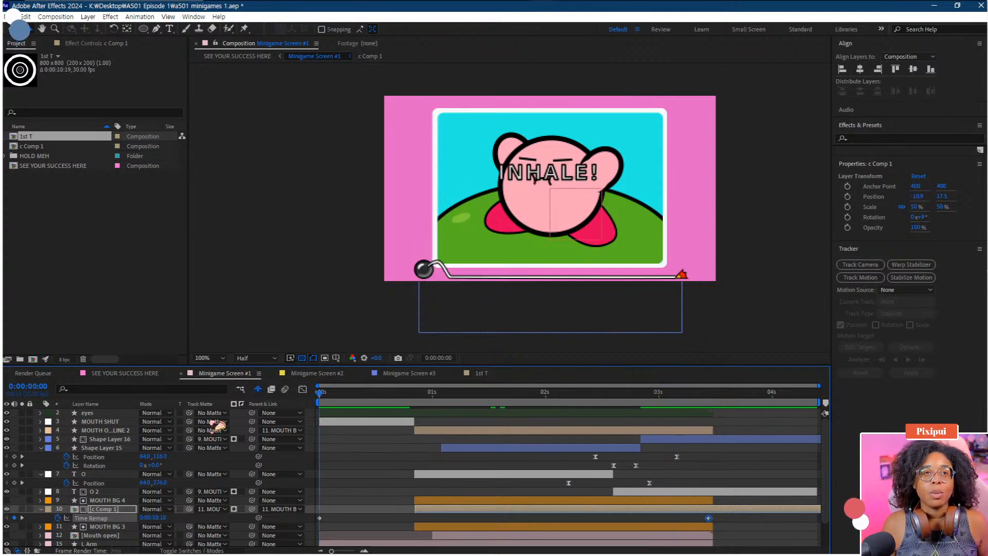
click(132, 375)
key(Home)
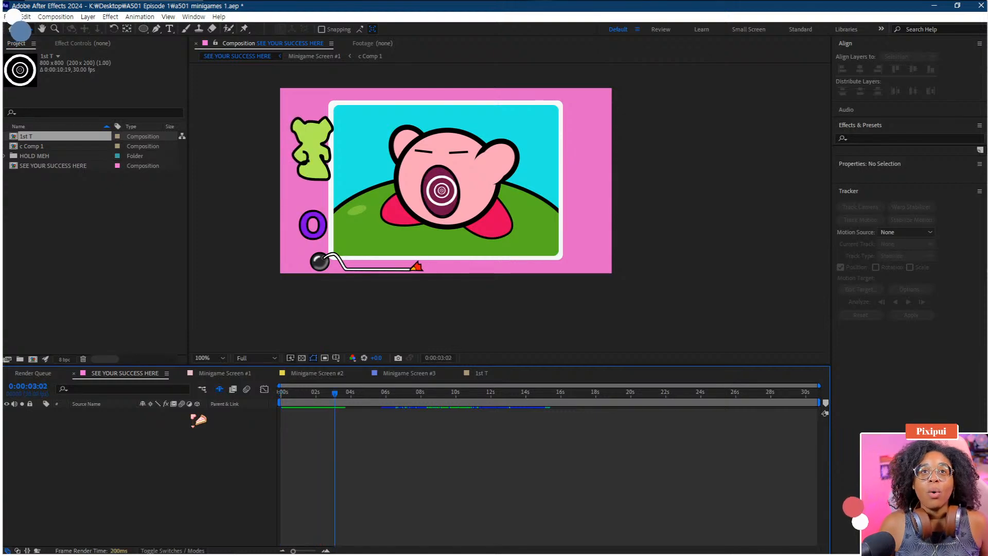
Step: In Minigame Screen #1, reveal the shy layers, make the game mask layer non-shy, and hide the remaining shy layers again
click(231, 375)
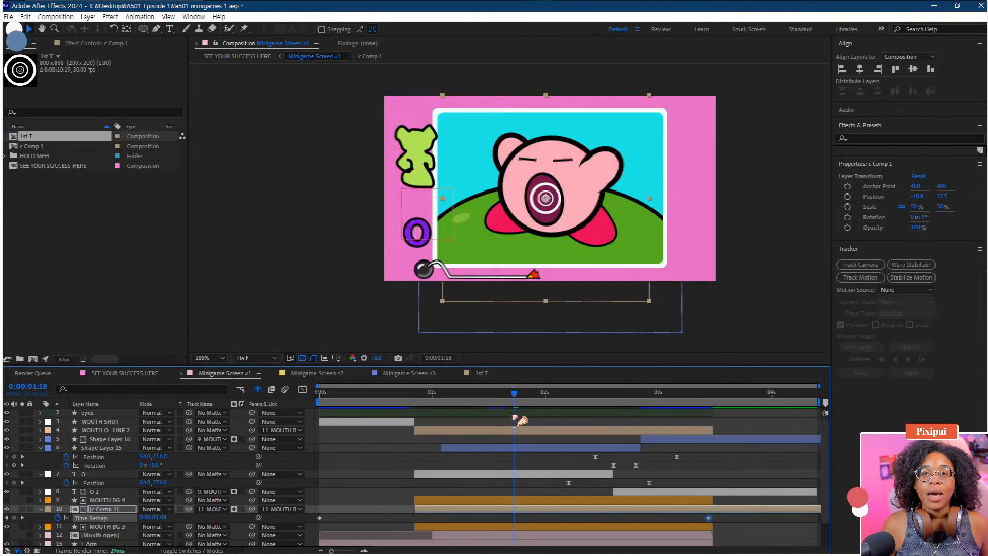
click(534, 448)
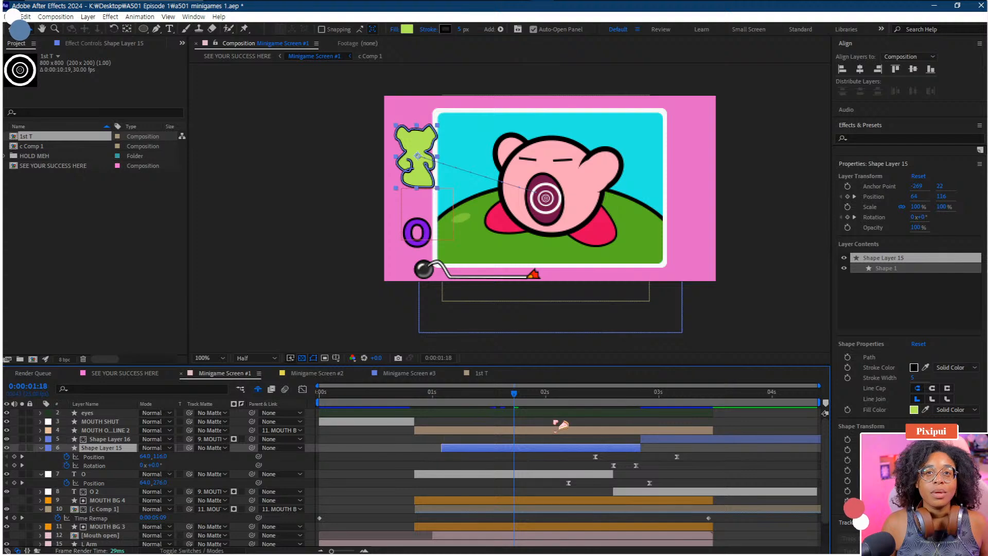
click(395, 444)
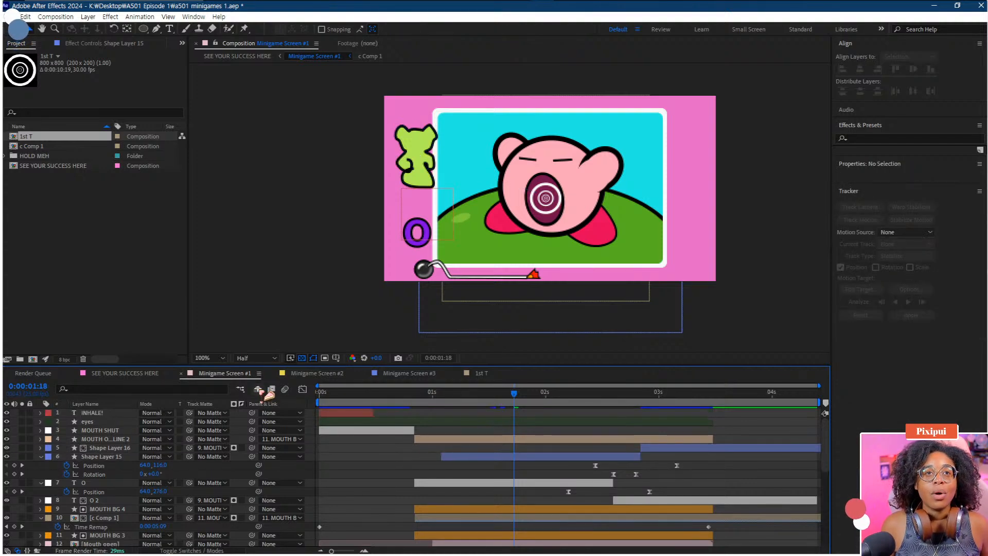
scroll(181, 449, down, 5)
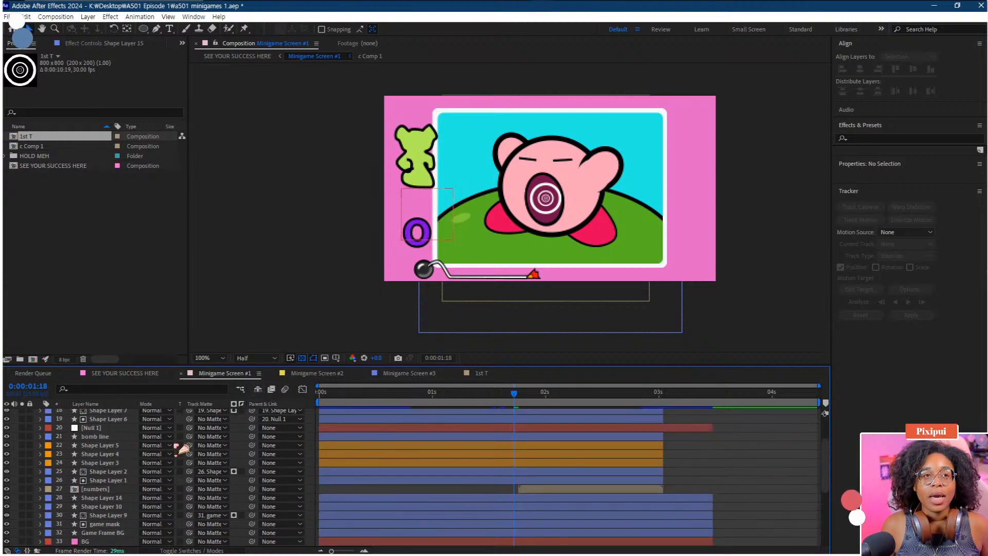
click(105, 532)
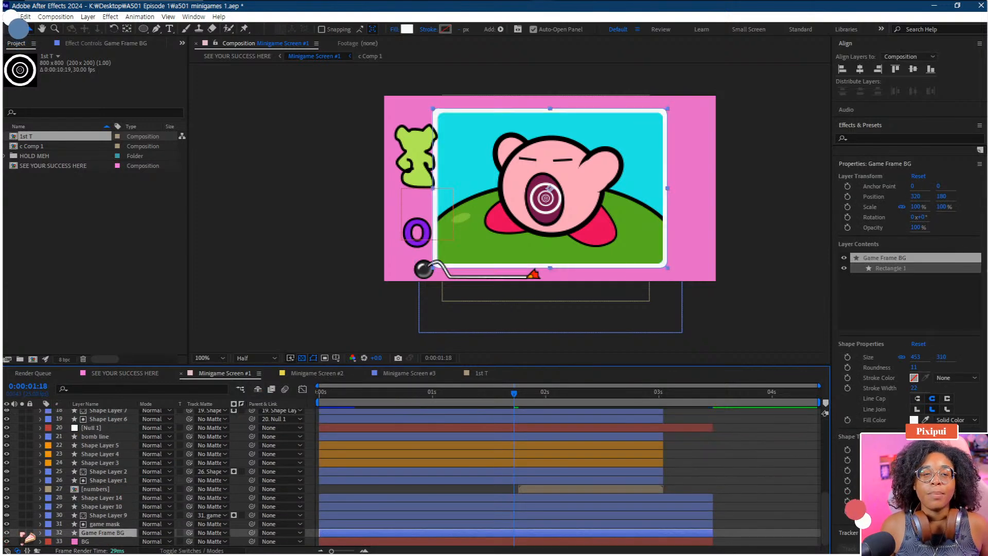
click(82, 524)
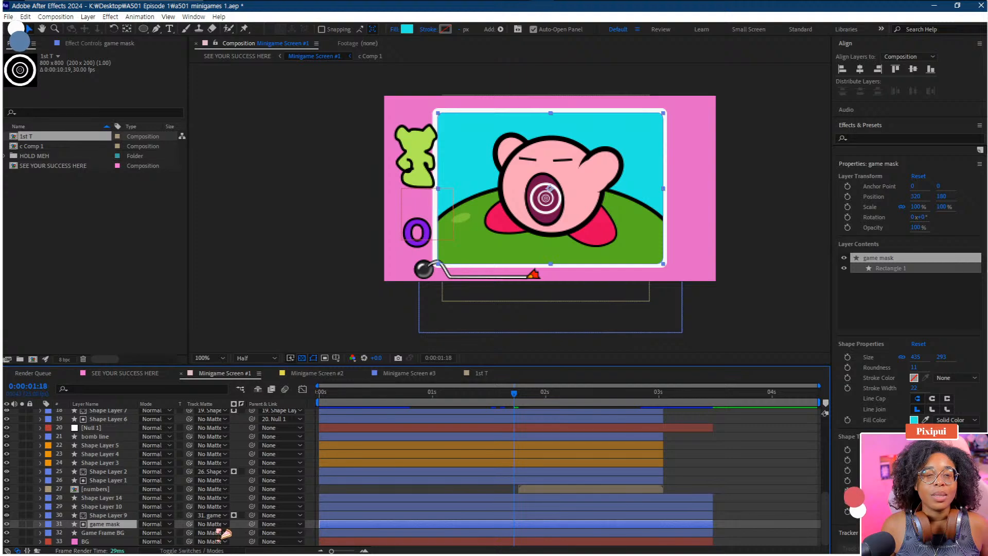
click(192, 550)
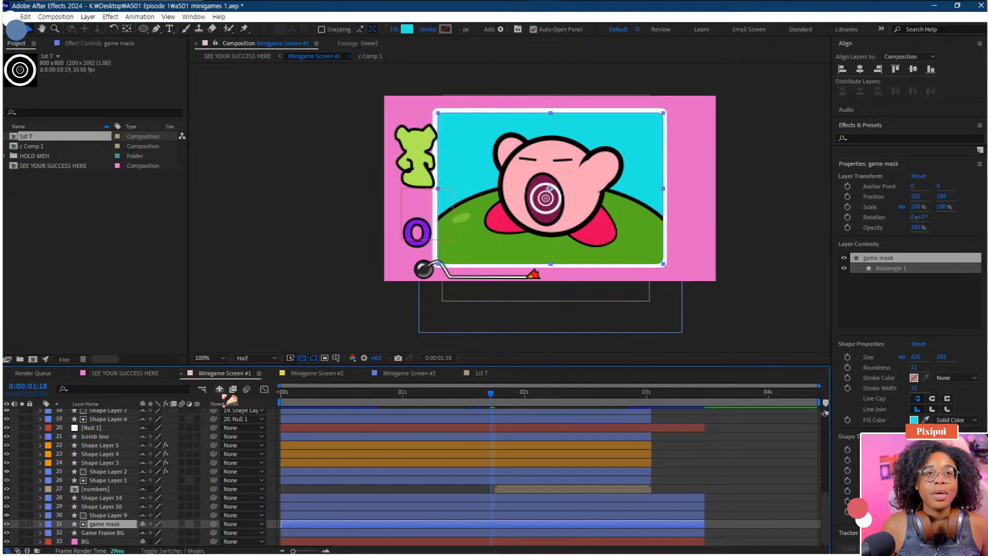
click(219, 389)
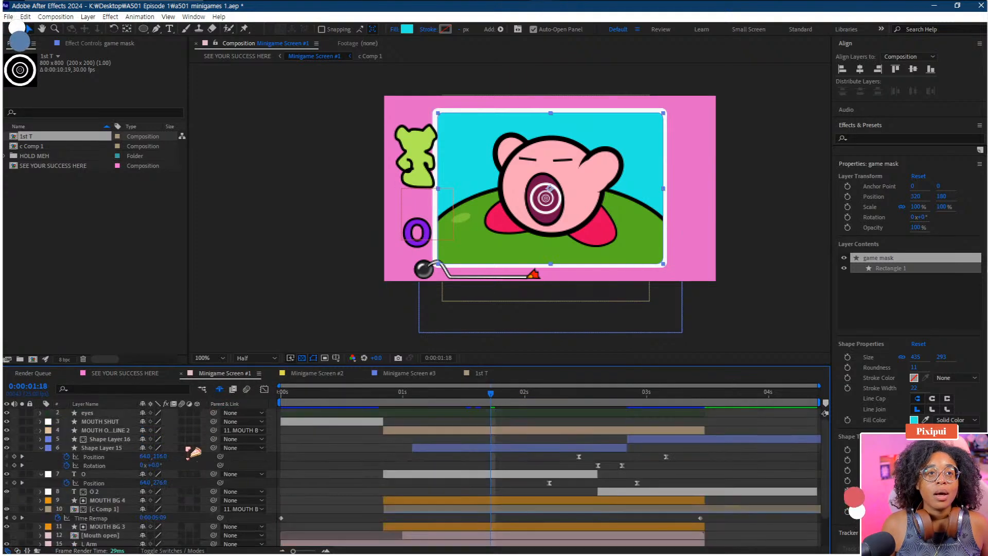
Step: Set the game mask layer as the track matte of both Shape Layer 15 and the first O layer
click(487, 449)
shift+click(483, 474)
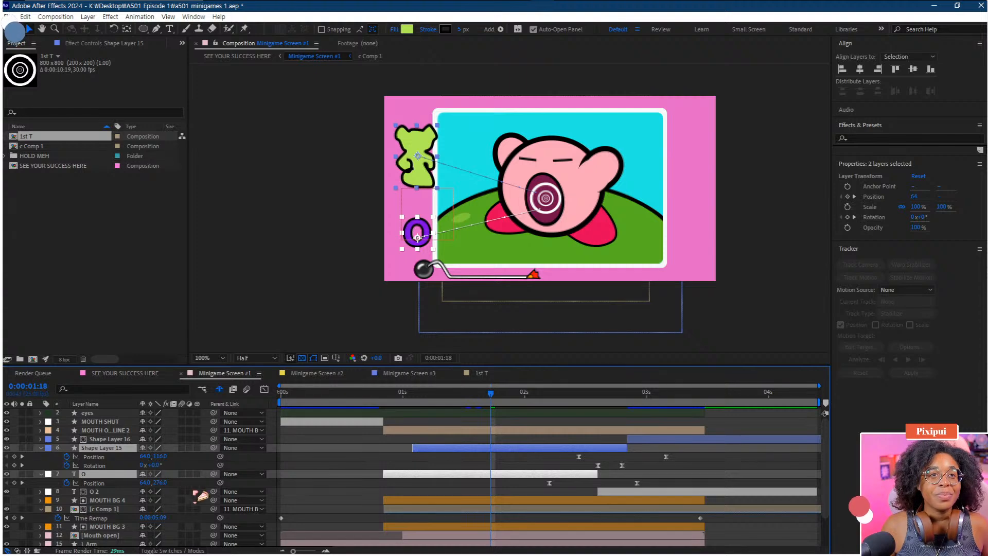
click(184, 551)
scroll(193, 463, down, 2)
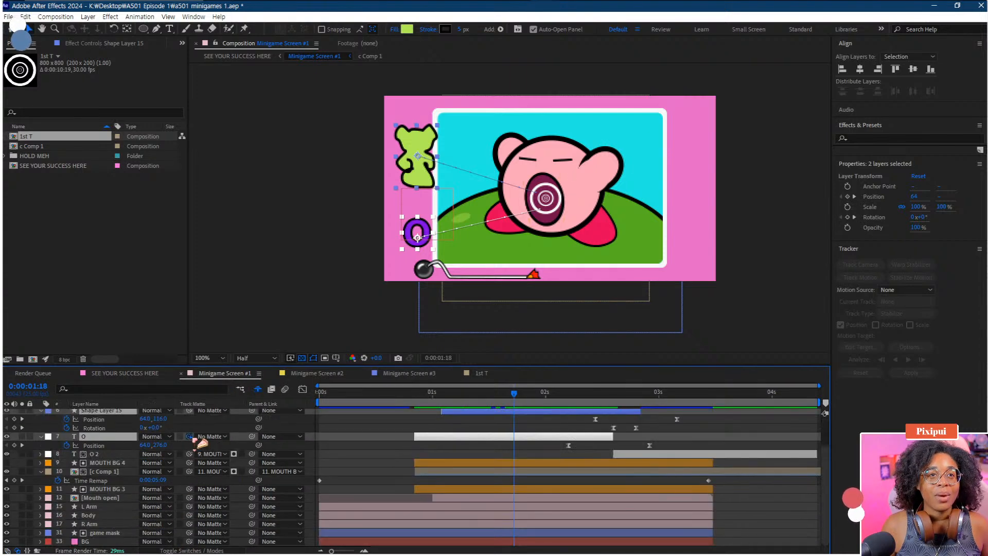
drag(190, 437, 106, 532)
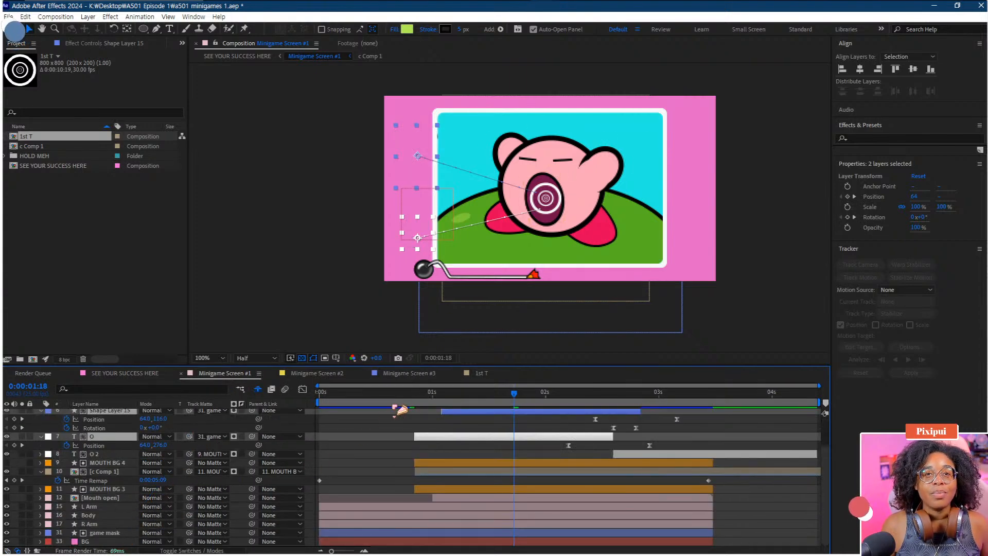
Step: Check the masked bear and O in motion, and preview the SEE YOUR SUCCESS HERE composition from the start
drag(535, 399, 593, 408)
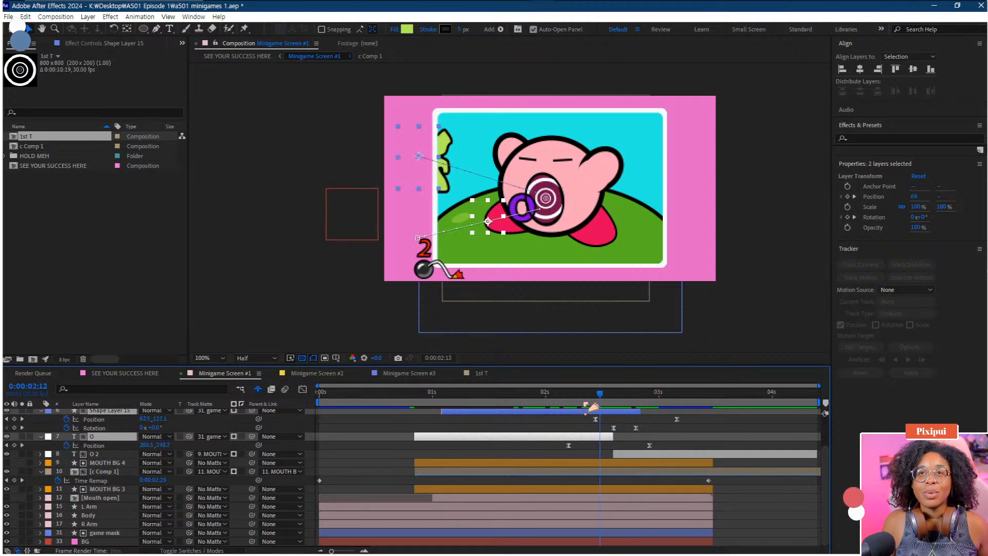
click(125, 373)
drag(308, 402, 234, 414)
key(space)
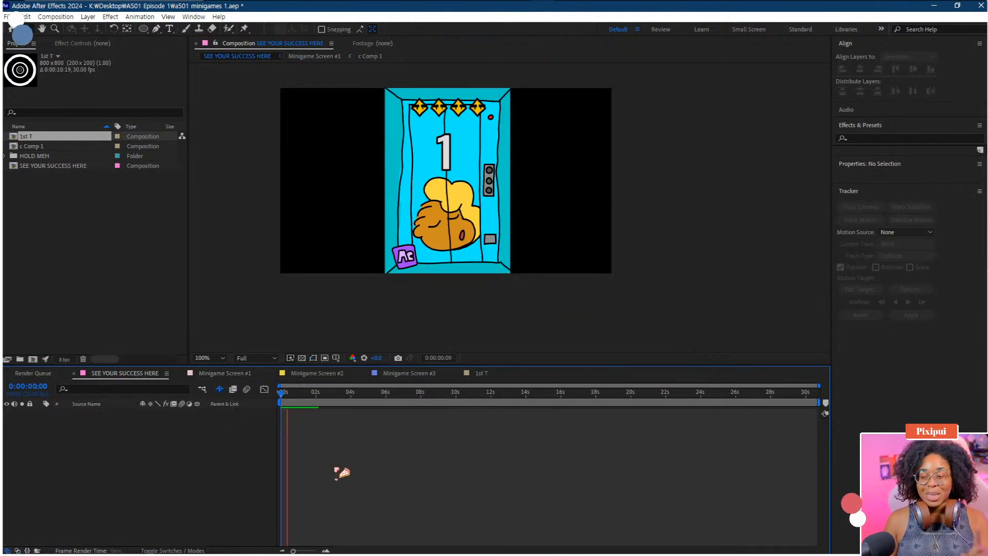
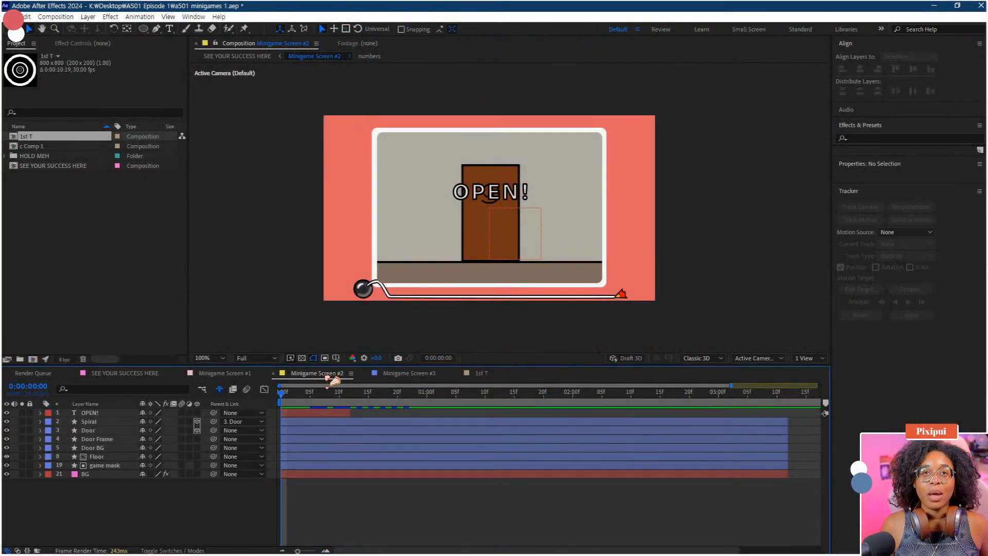
Step: Preview the door minigame in the Minigame Screen #2 composition from the start
drag(304, 400, 254, 407)
key(space)
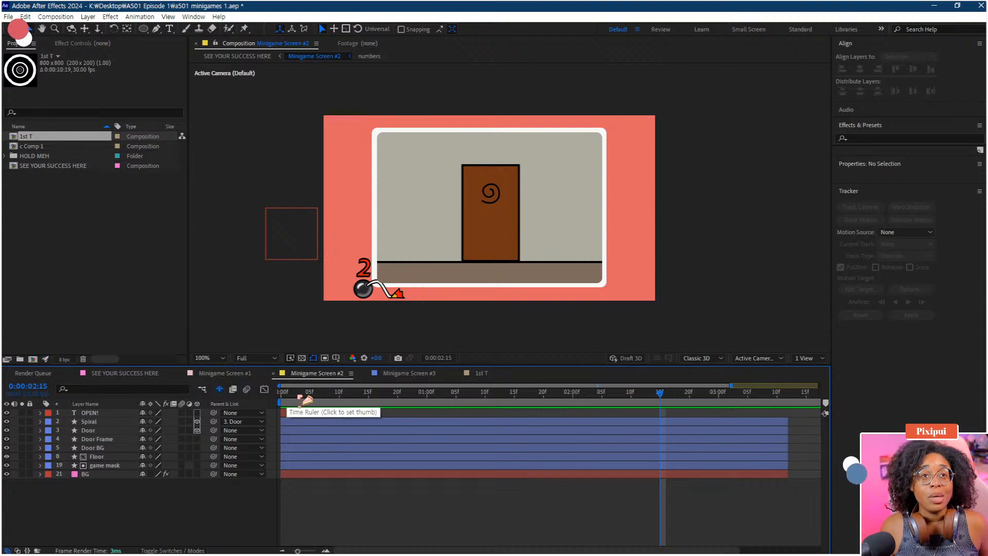
Step: Reveal the Door layer's rotation properties, and undo a trial rotation of the door
key(space)
click(90, 432)
key(r)
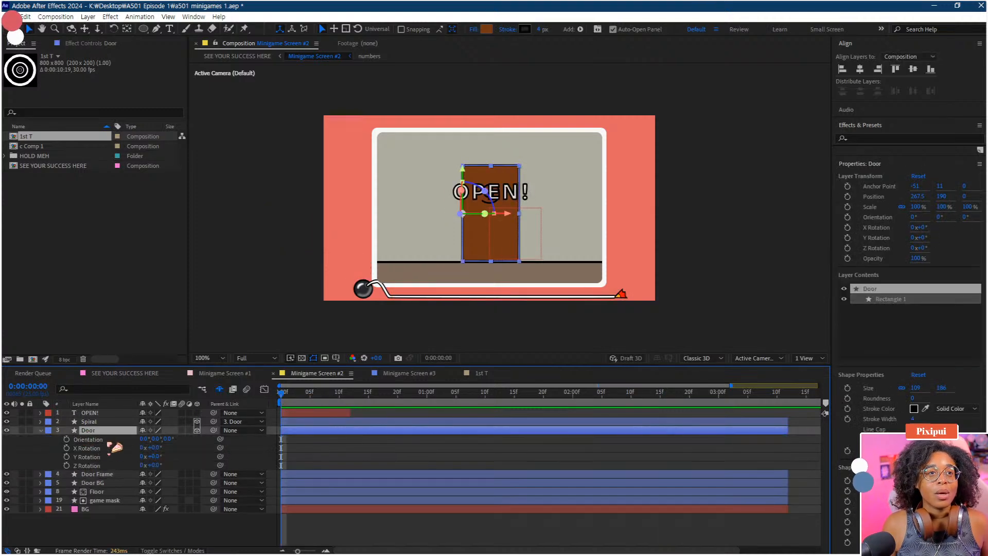
drag(152, 449, 202, 465)
key(ctrl+z)
key(ctrl+z)
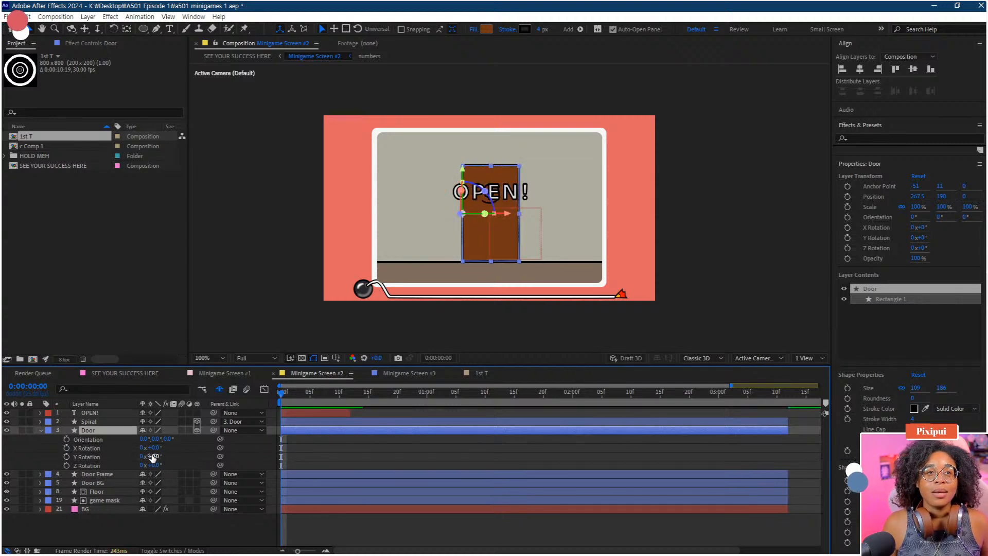
Step: Keyframe the Door layer's Y Rotation at 0° on frame 12 and 104° on frame 17
click(67, 457)
drag(286, 458, 351, 456)
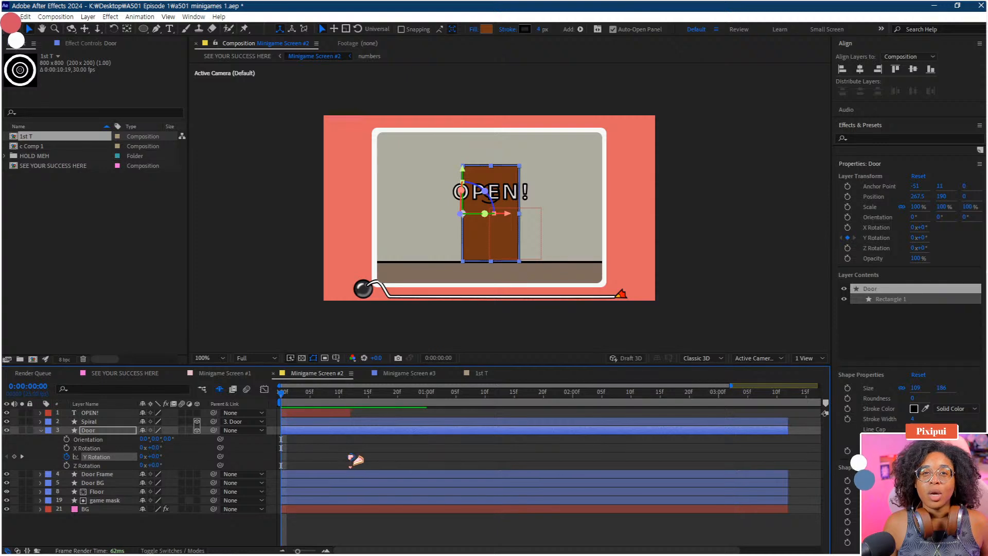
click(328, 399)
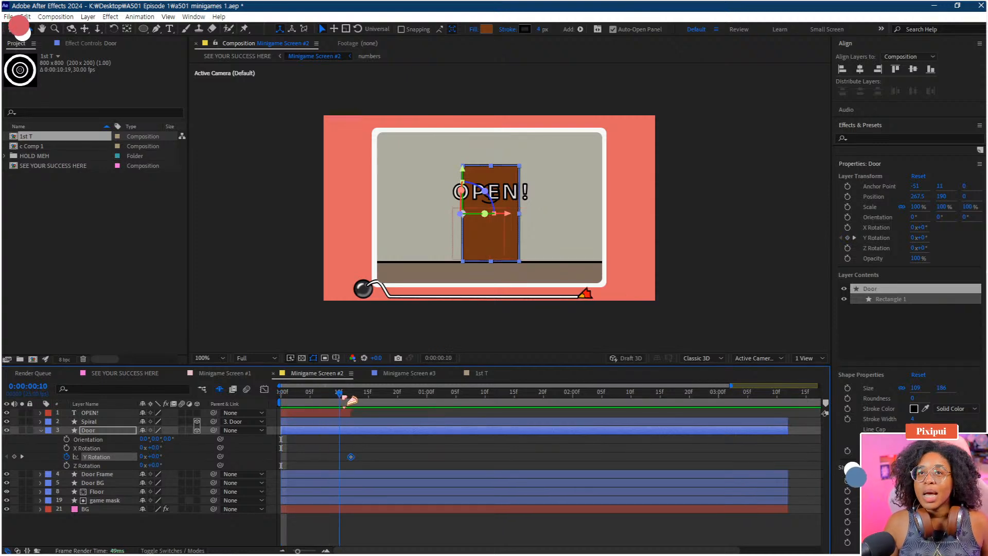
drag(348, 400, 381, 401)
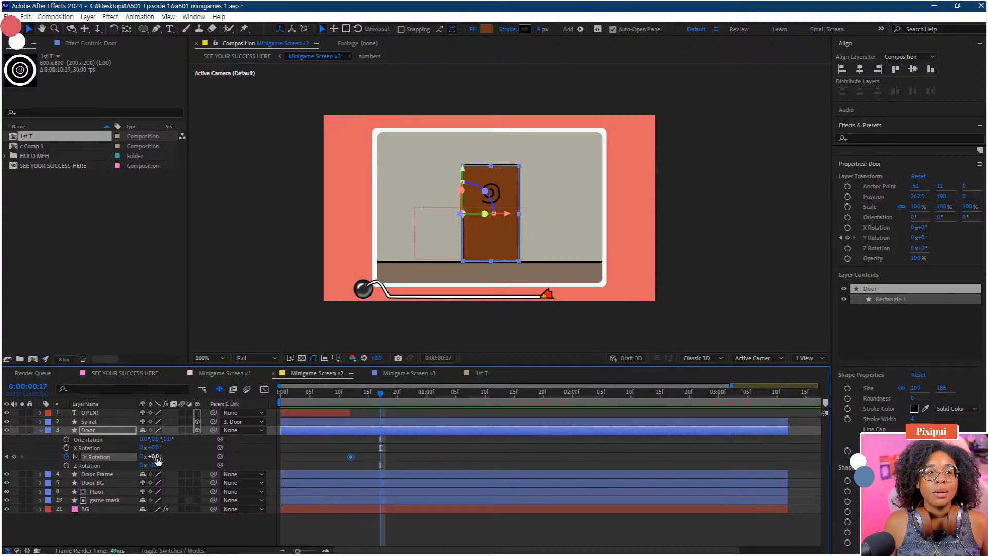
drag(161, 458, 207, 455)
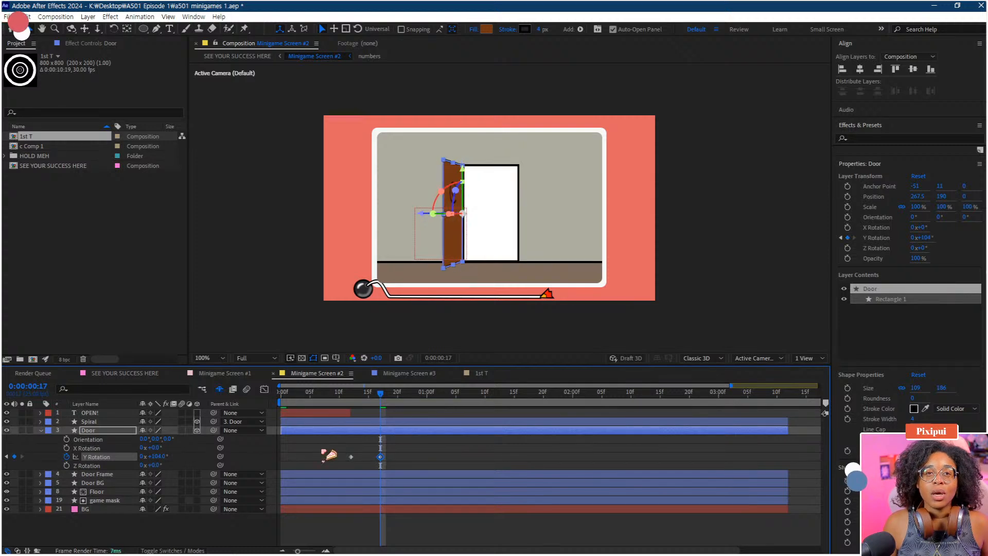
Step: Add Door Y Rotation keyframes of 73° on frame 19 and 77° on frame 20, and easy-ease all four keyframes
click(392, 395)
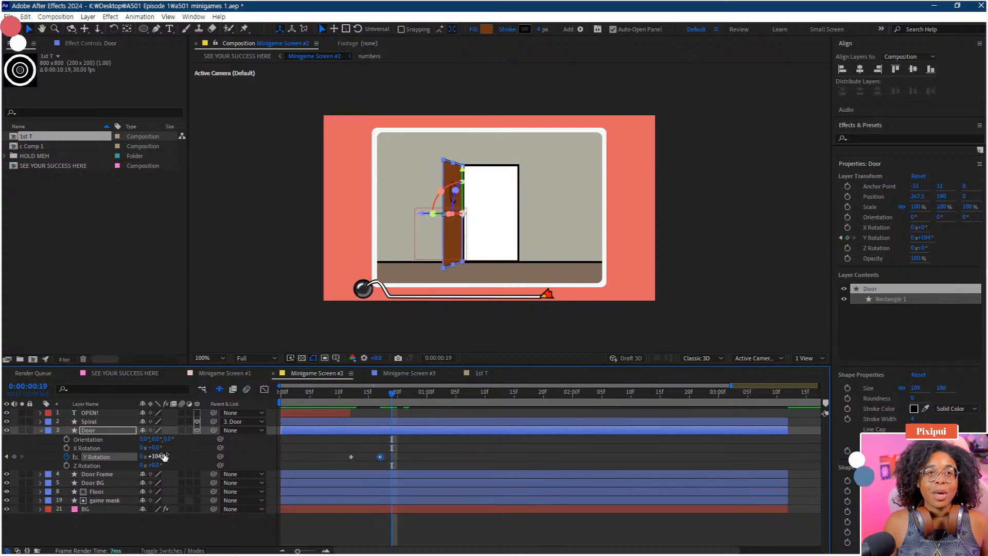
drag(164, 456, 144, 457)
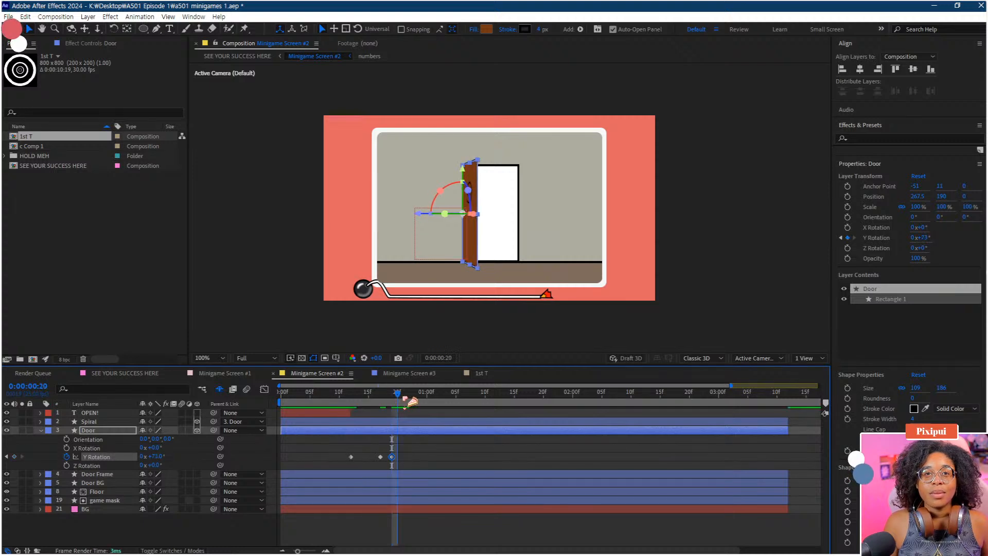
drag(159, 456, 161, 456)
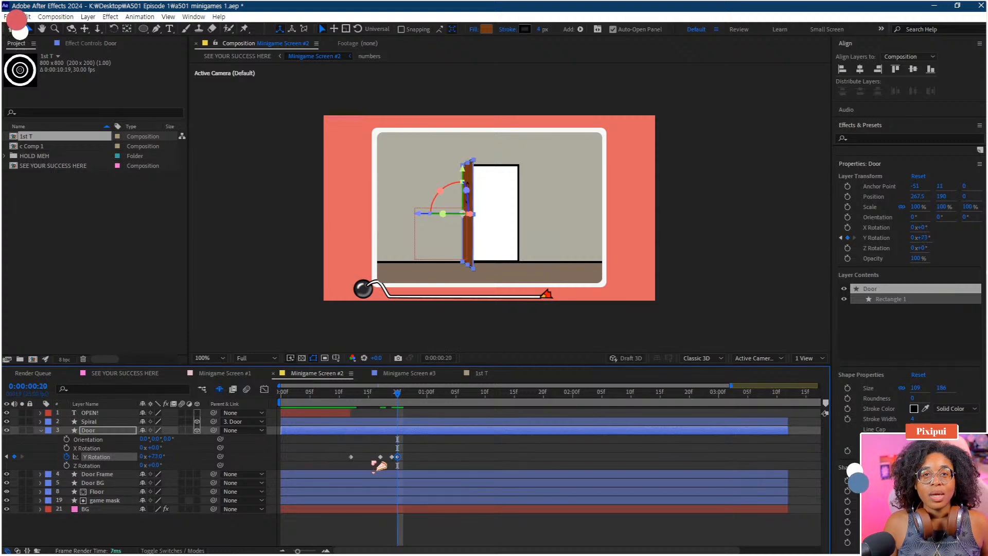
drag(427, 451, 318, 471)
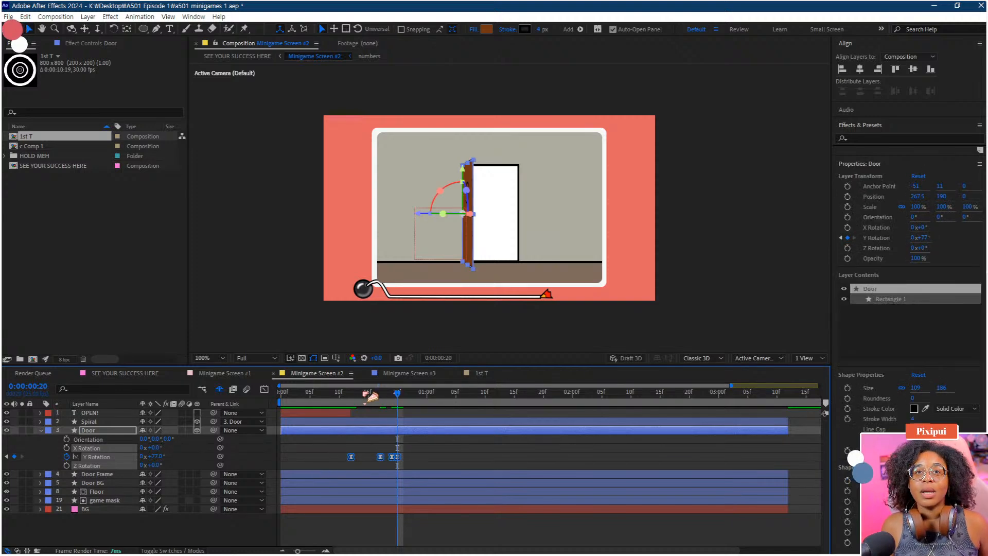
Step: Delay the Door's last Y Rotation keyframe to frame 22, and preview the opening motion before and after the change
key(space)
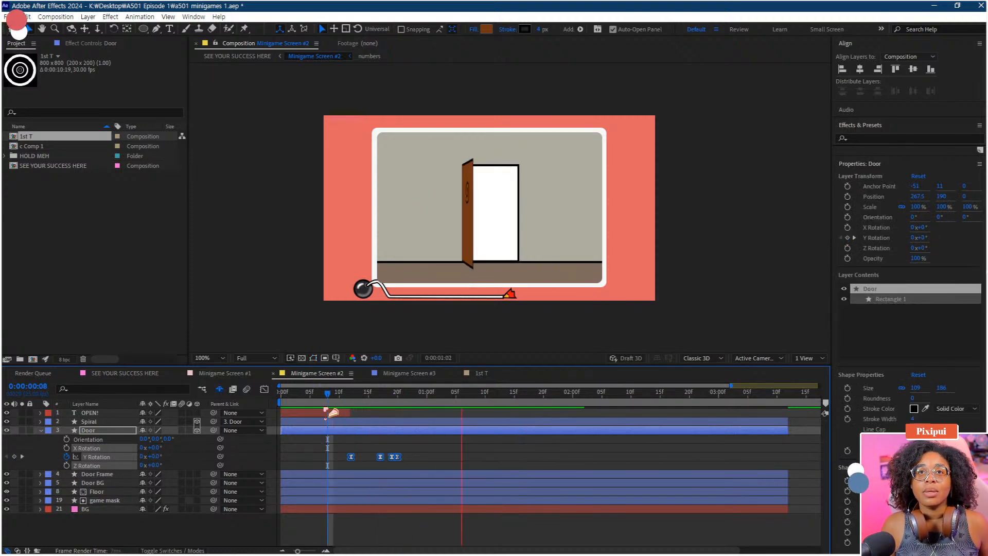
key(space)
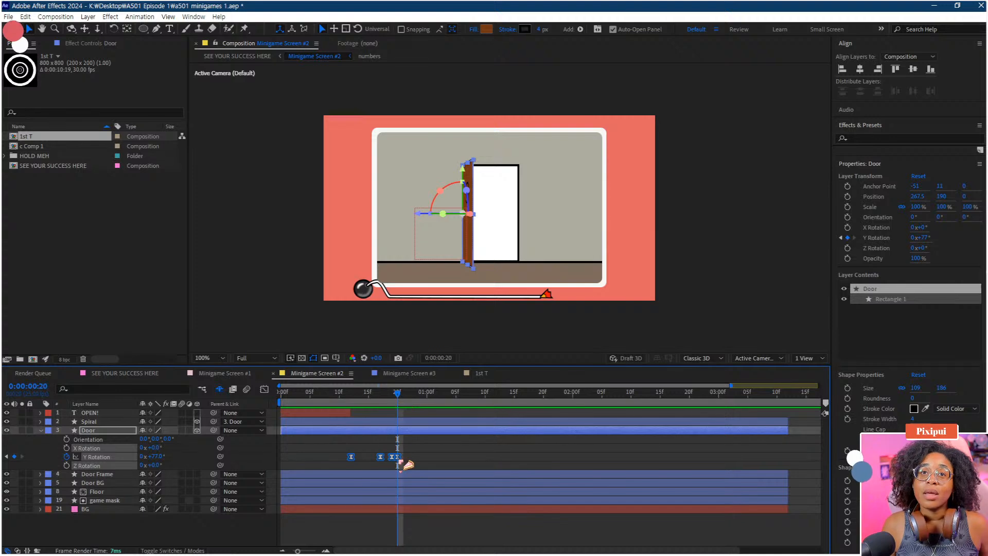
click(400, 461)
drag(397, 456, 409, 456)
drag(368, 394, 342, 402)
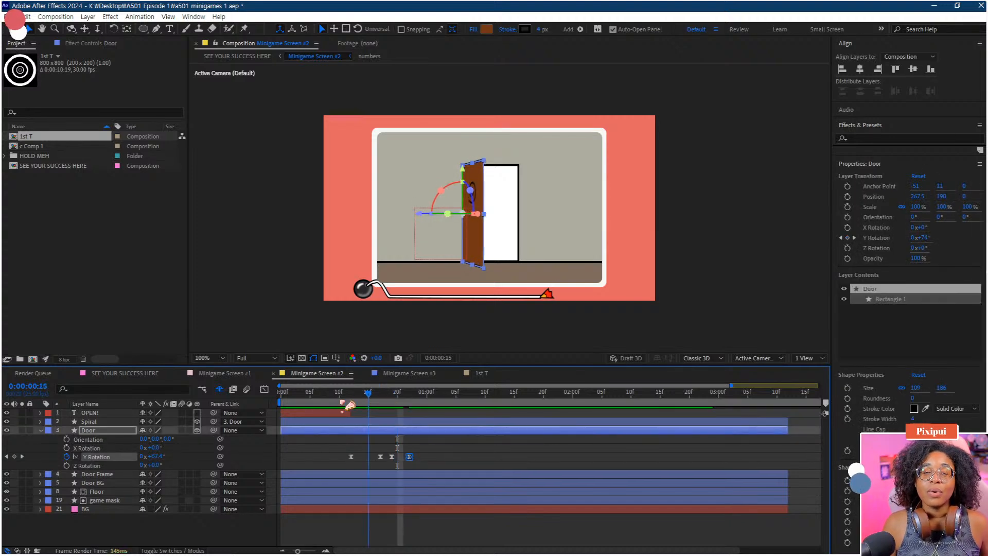
key(space)
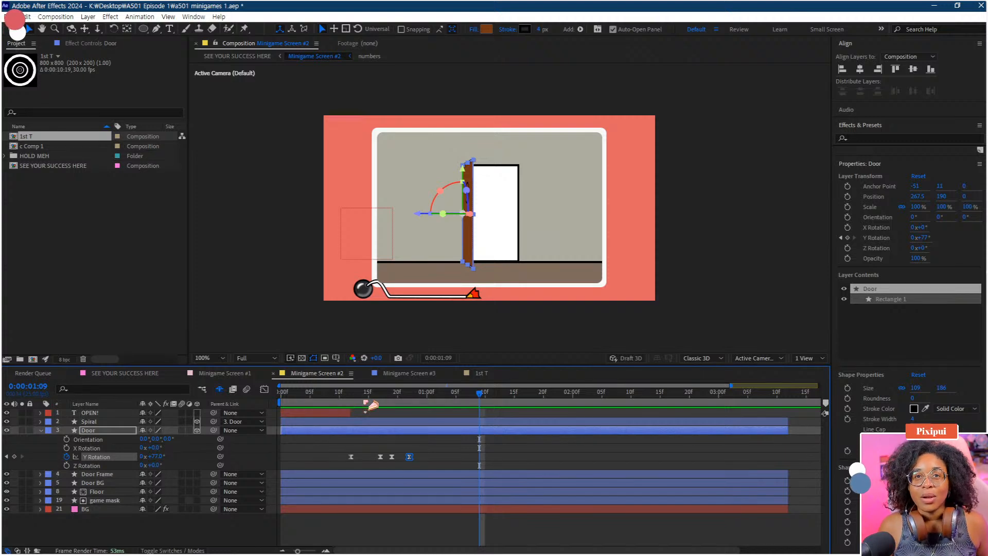
click(398, 532)
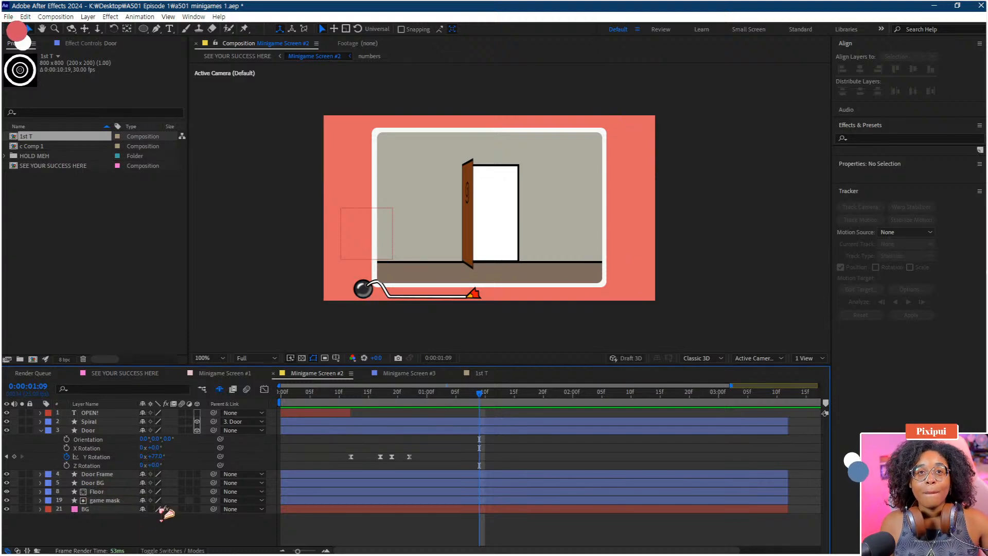
Step: Create a new composition named Comp 1 measuring 1080 × 1920 px at 30 fps
right_click(92, 260)
click(101, 263)
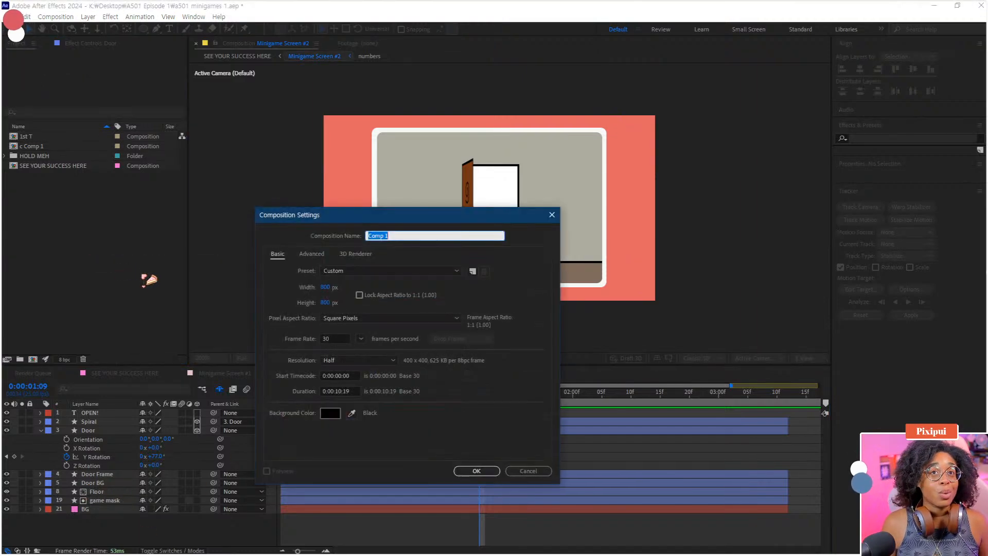
click(327, 286)
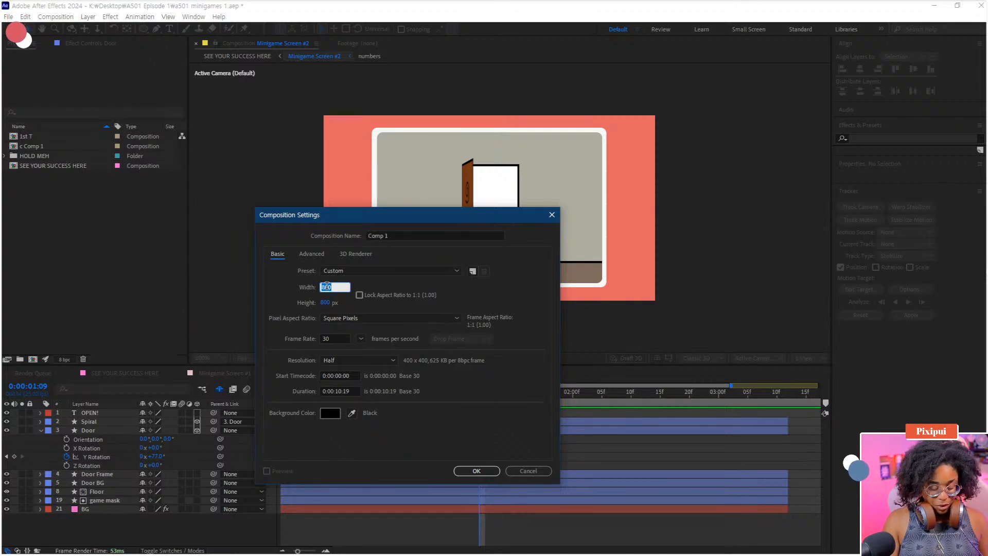
text(1)
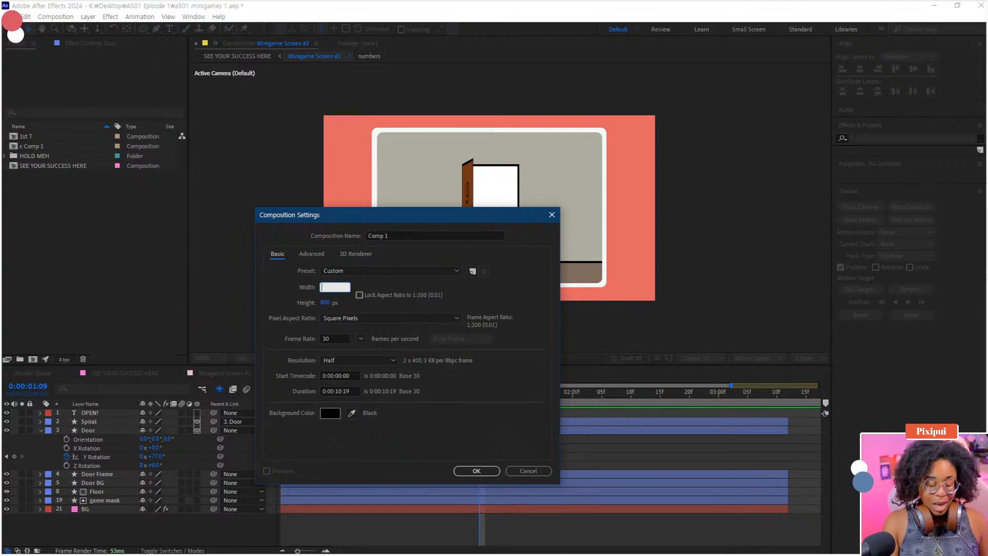
text(080)
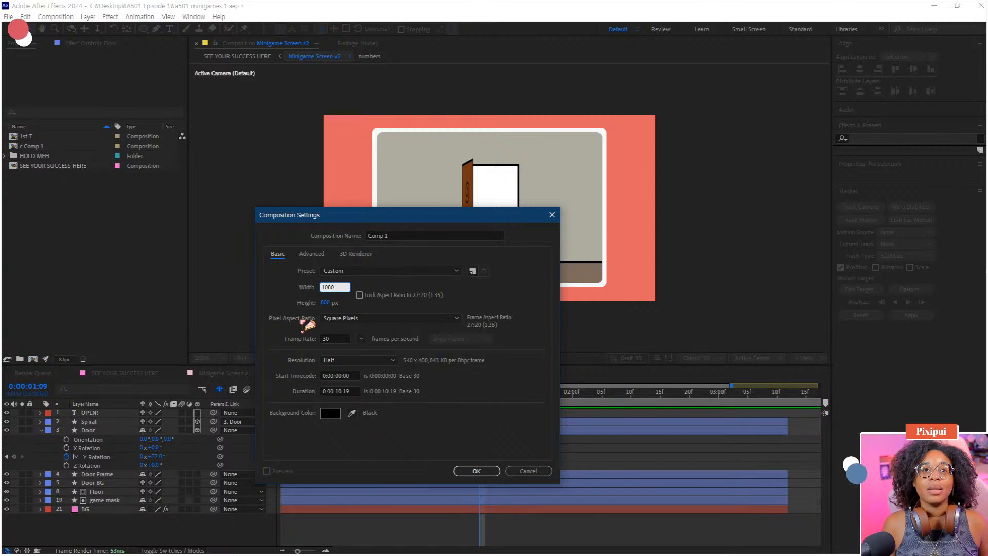
click(322, 304)
text(1080)
key(Return)
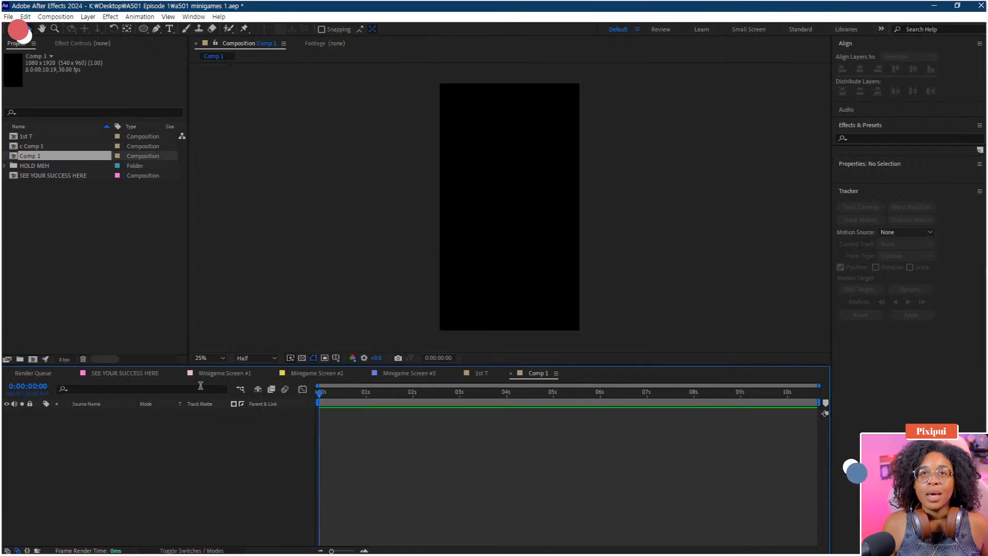
drag(303, 232, 275, 245)
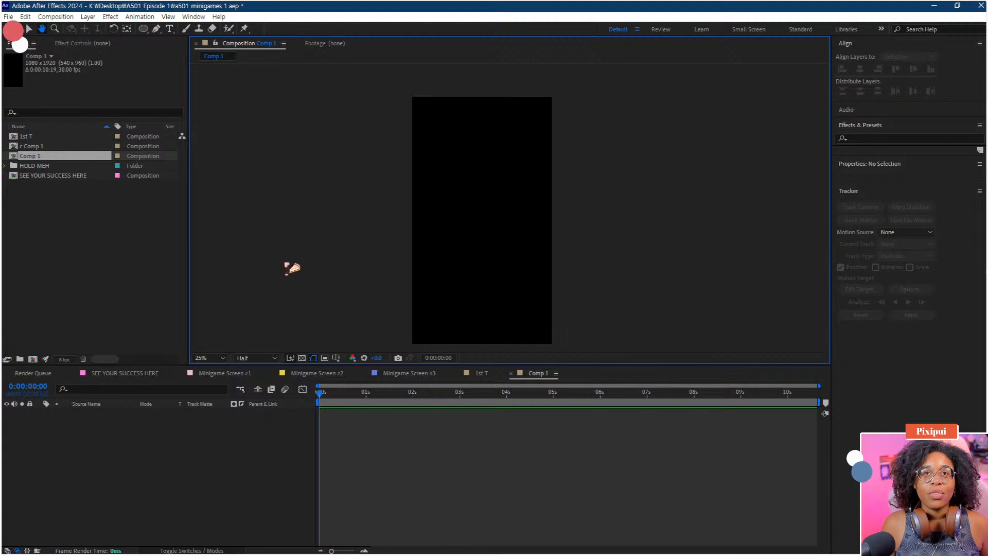
Step: Add a 1920 × 1080 solid layer in orange FF7200 to Comp 1
right_click(161, 419)
mouse_move(182, 425)
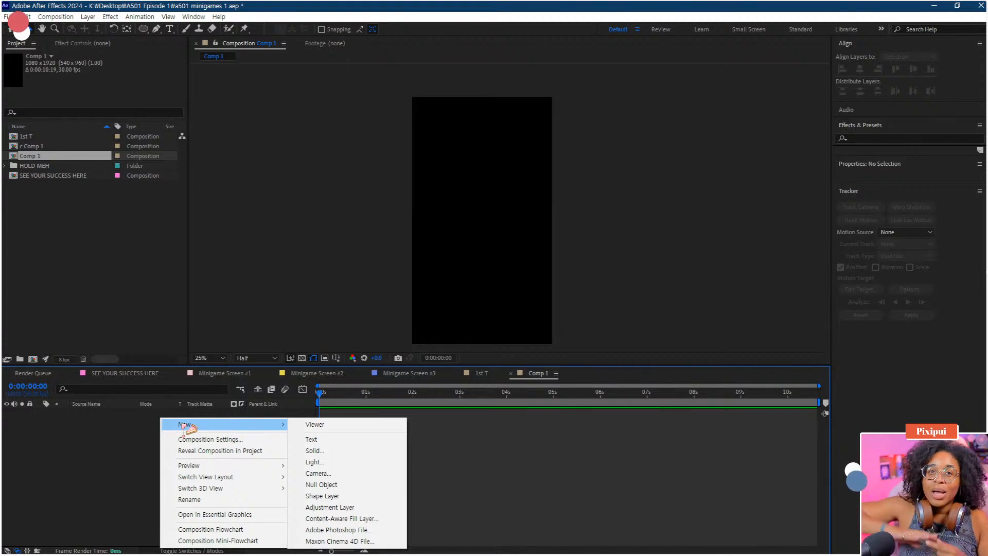
click(350, 452)
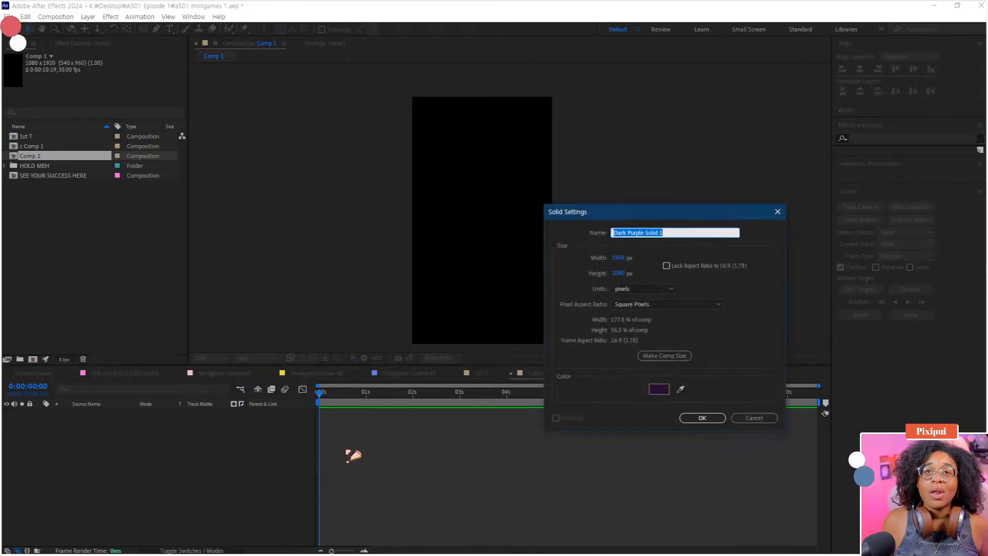
click(662, 395)
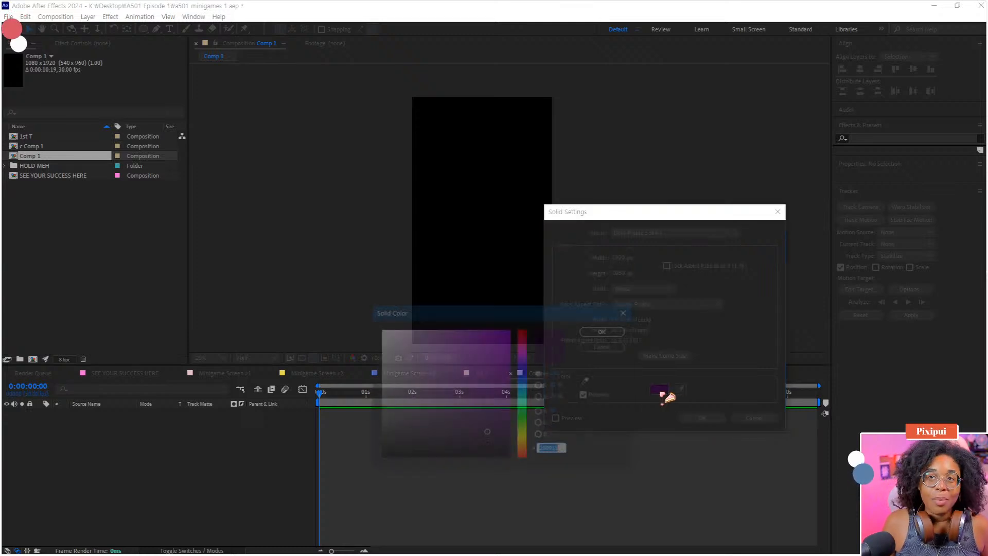
drag(525, 406, 525, 449)
click(509, 331)
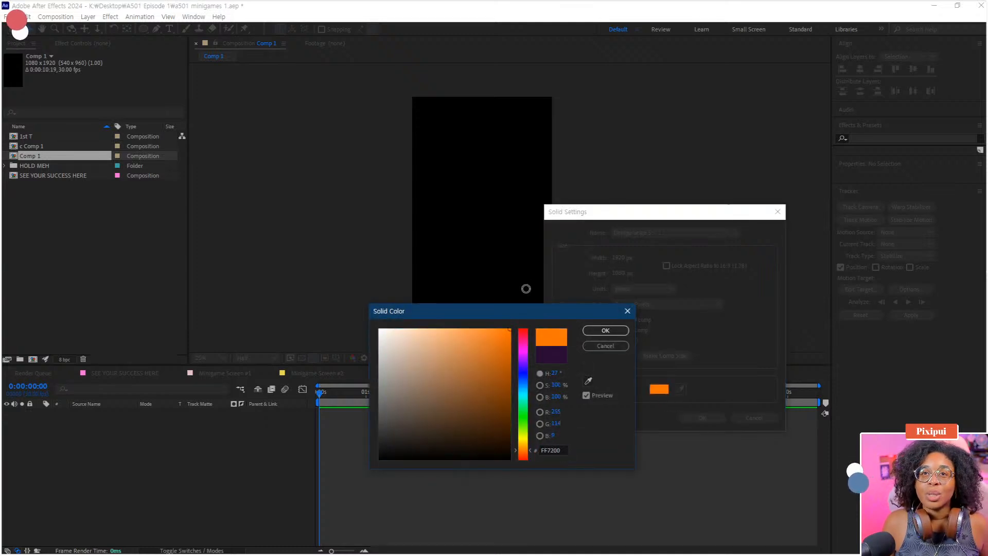
click(606, 330)
click(702, 418)
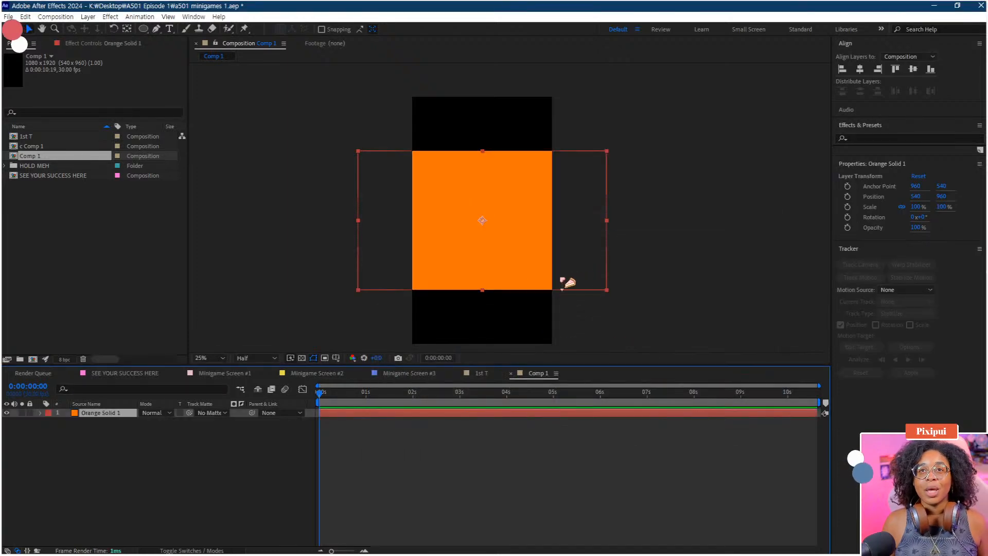
Step: Scale the orange solid to 243% so it covers the whole frame, and rename the layer p1
key(s)
drag(170, 423, 242, 423)
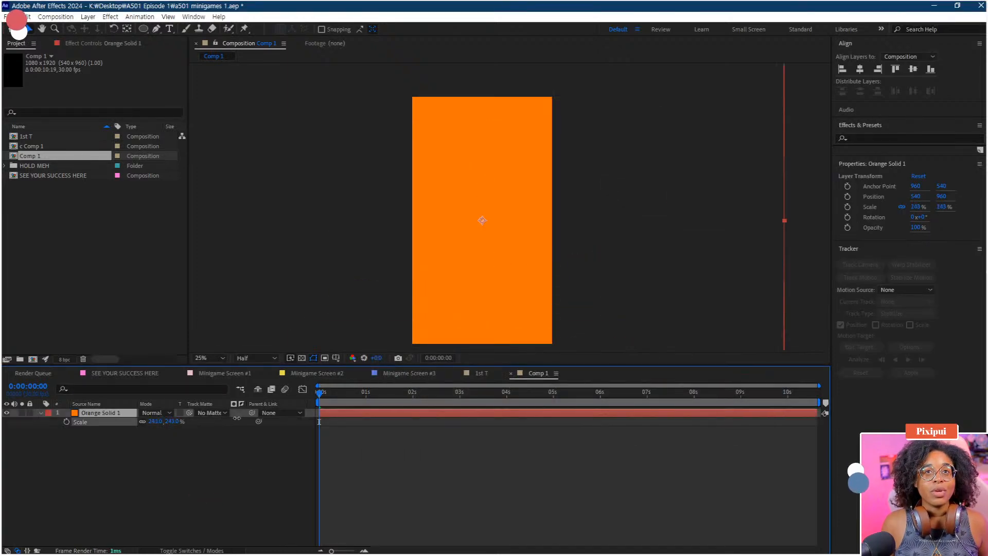
click(221, 485)
scroll(508, 257, down, 1)
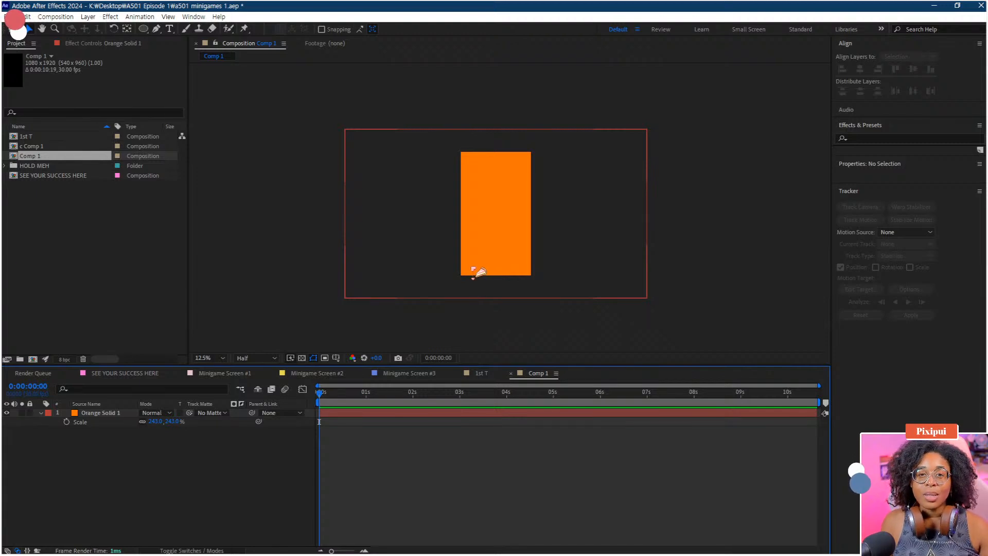
right_click(111, 415)
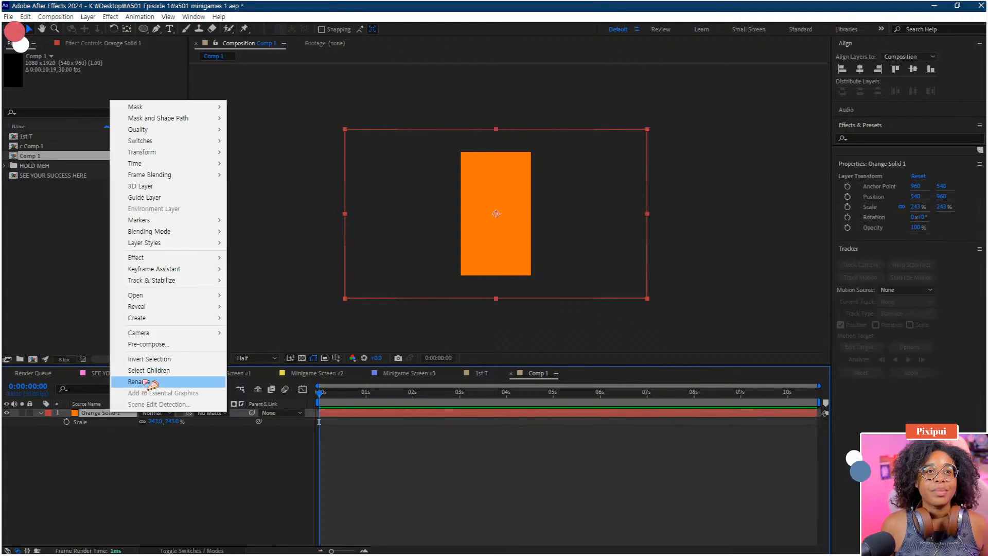
click(150, 382)
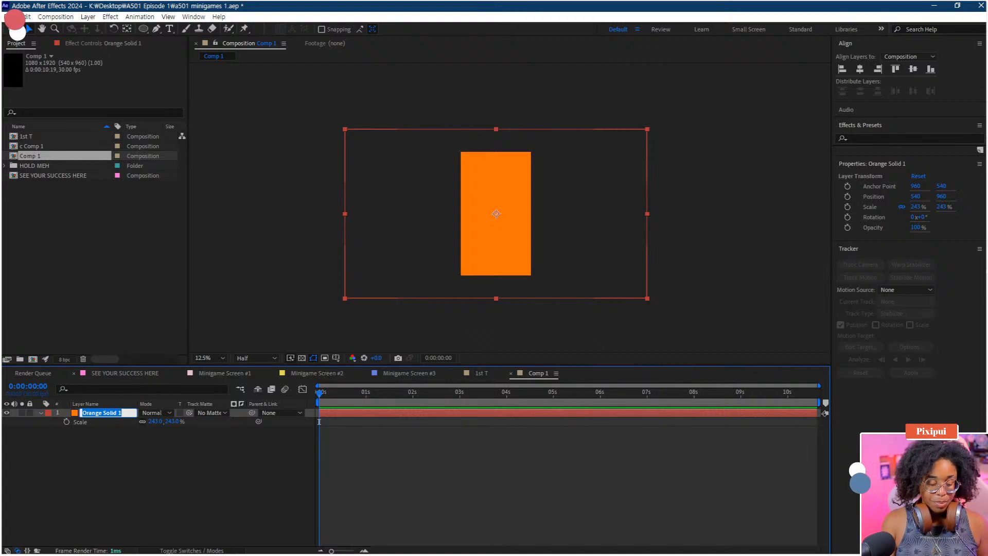
text(p1)
key(Return)
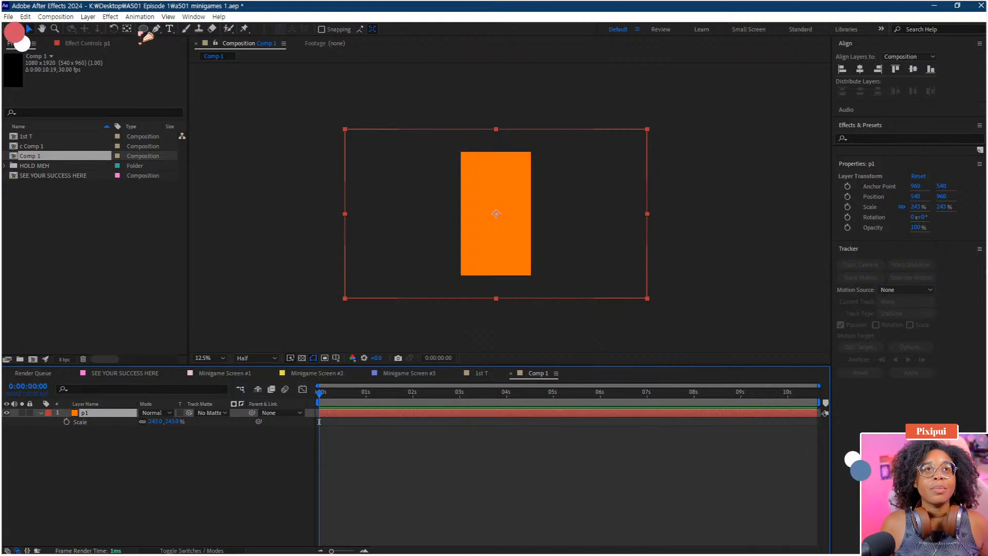
Step: Try a five-point Pen tool mask in the middle of the p1 solid, and undo it
click(157, 29)
click(477, 204)
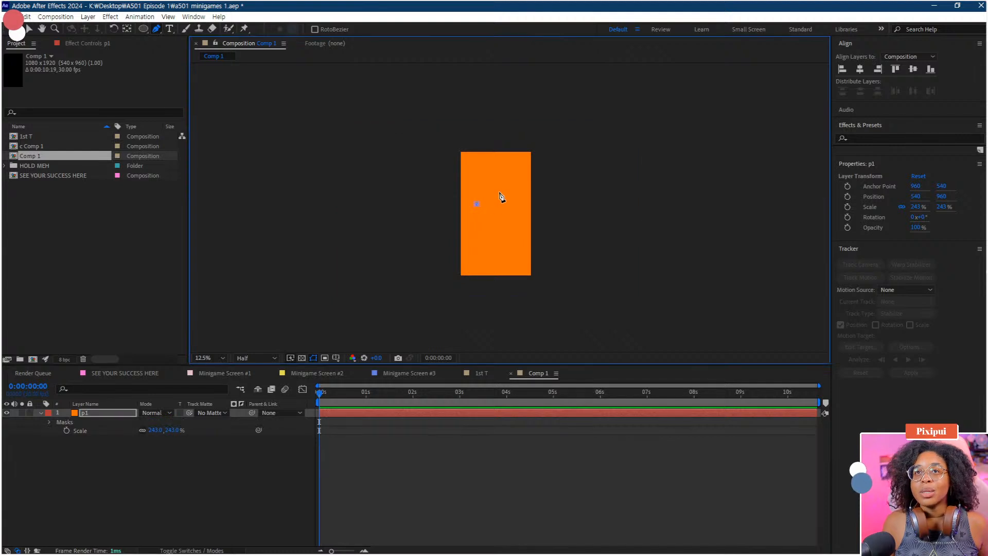
click(490, 251)
click(470, 230)
click(476, 204)
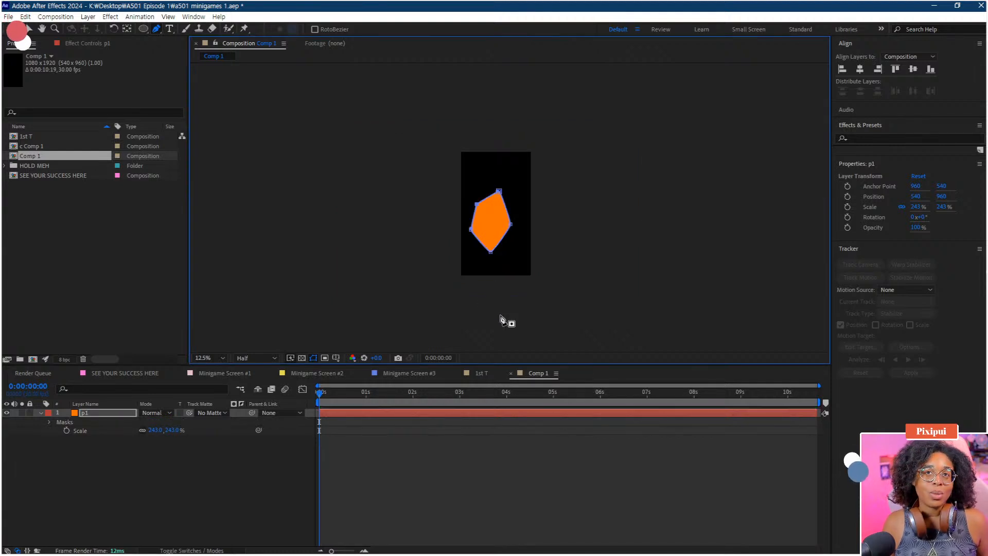
key(ctrl+z)
key(ctrl+z)
key(ctrl+z)
key(ctrl+z)
key(ctrl+z)
key(ctrl+z)
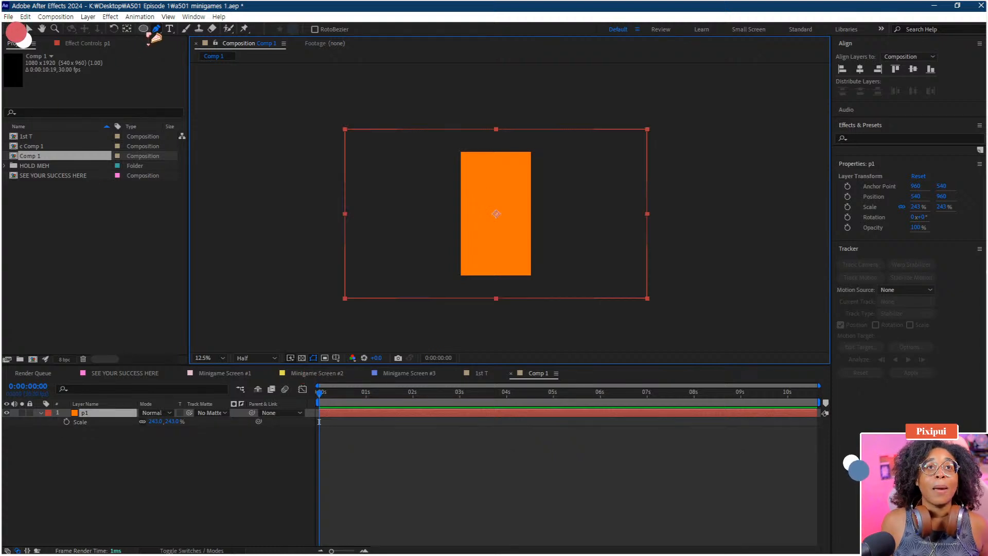
Step: Draw a rectangular mask on the p1 solid slightly inside the frame edges and invert it so only a border remains
drag(144, 29, 186, 30)
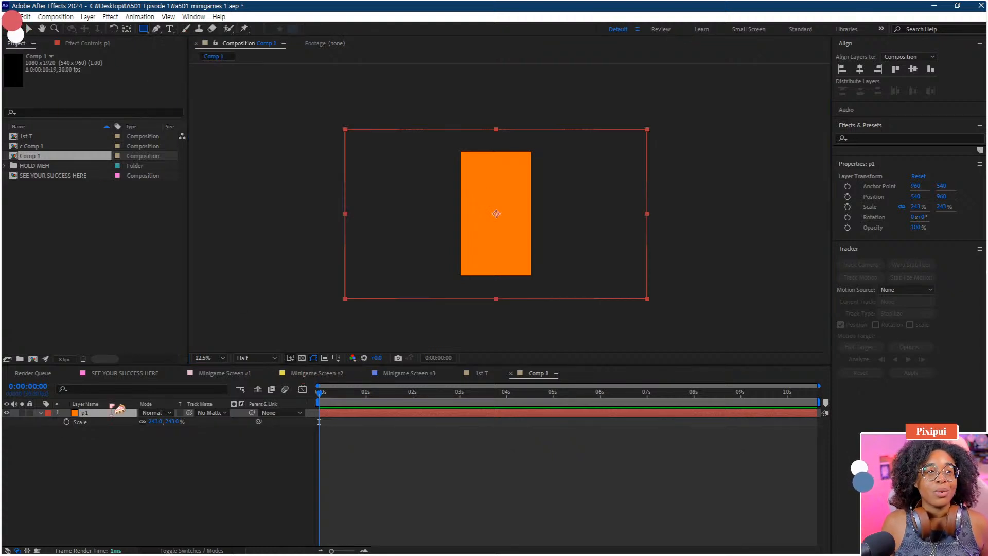
drag(465, 156, 526, 270)
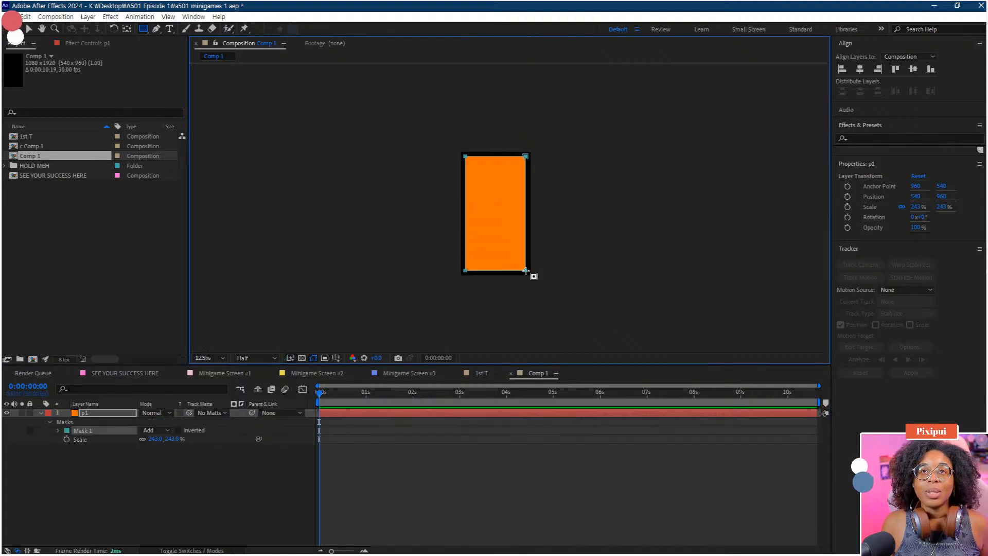
scroll(509, 208, up, 1)
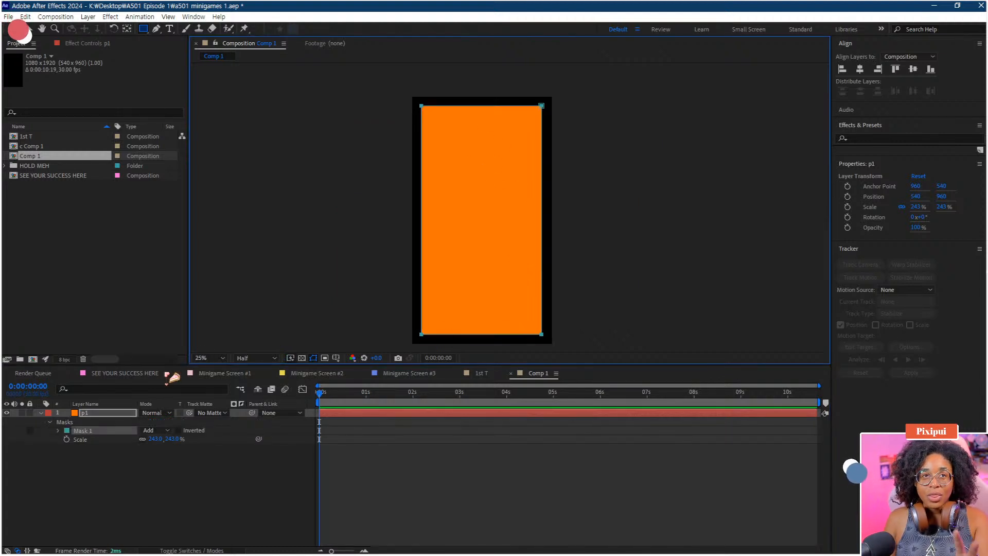
click(179, 431)
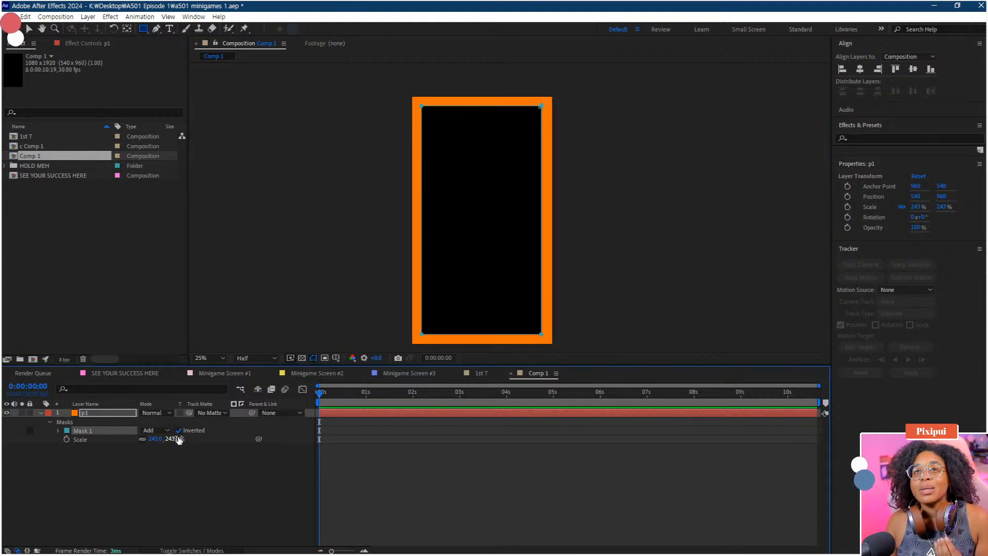
Step: Feather the inverted p1 mask by about 178 pixels and collapse the layer's properties
click(60, 432)
drag(154, 447, 246, 447)
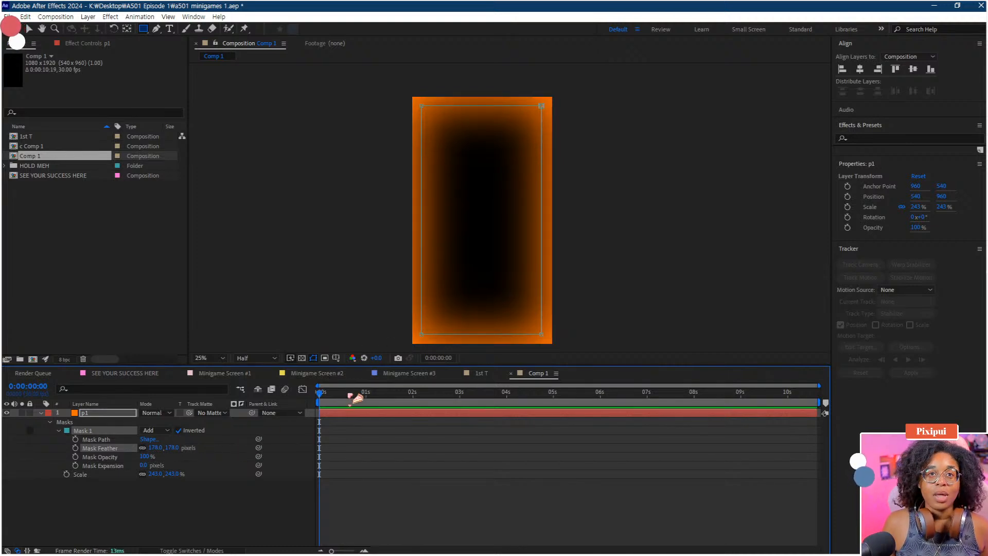
click(42, 412)
click(99, 452)
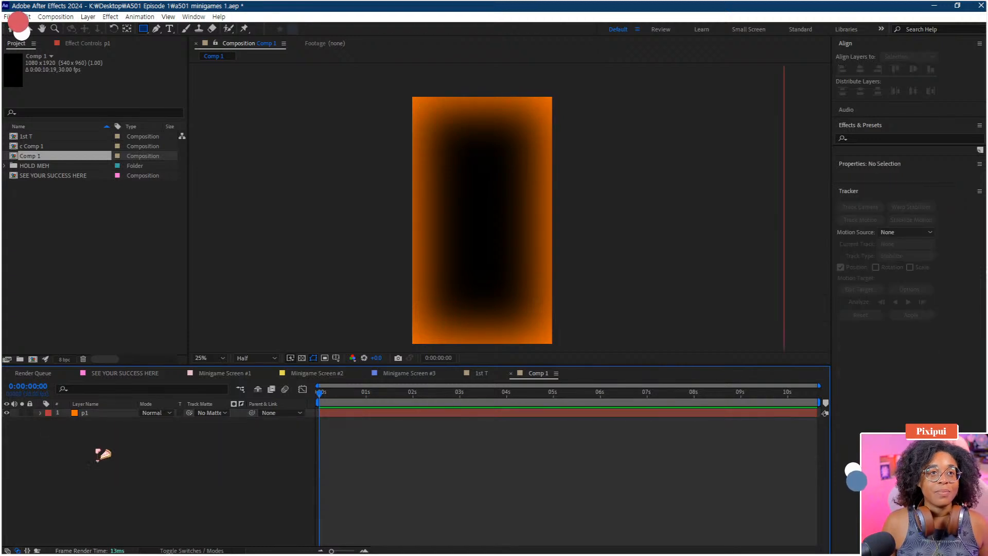
Step: Duplicate the p1 layer five times to make layers p2 through p6
click(90, 413)
key(ctrl+d)
key(ctrl+d)
key(ctrl+d)
key(ctrl+d)
key(ctrl+d)
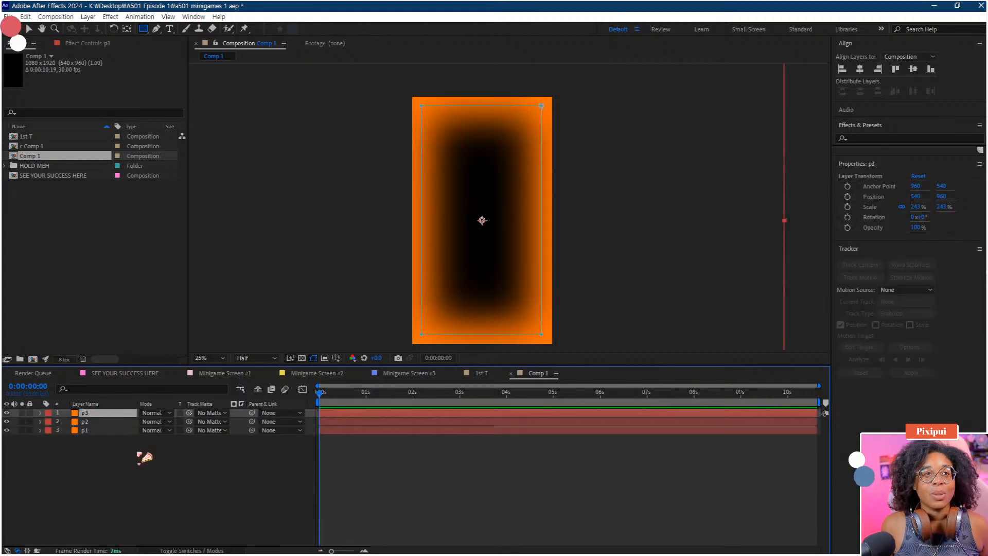
Step: Reorder the solid layers so p1 is first in the stack and p6 is last
shift+click(103, 449)
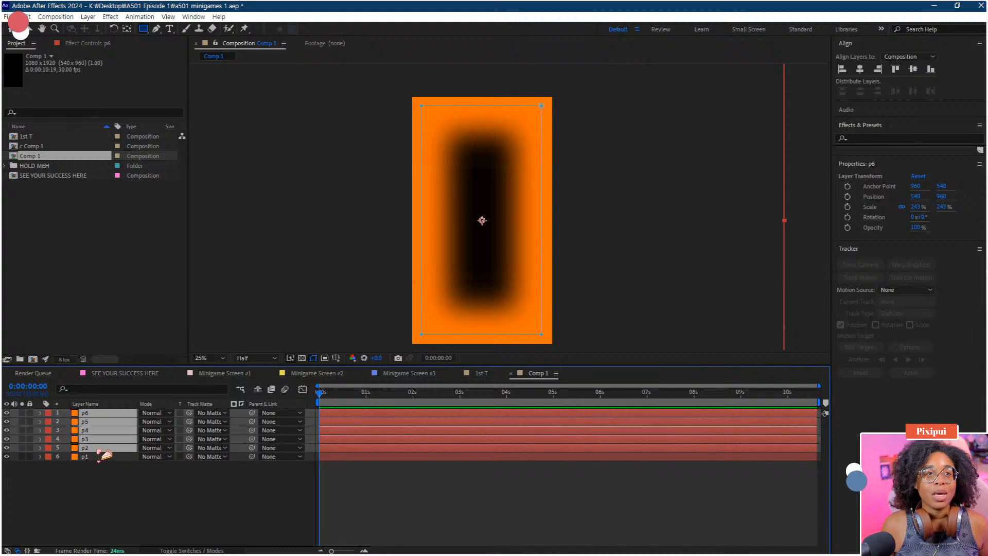
key(ctrl+bracketleft)
click(80, 511)
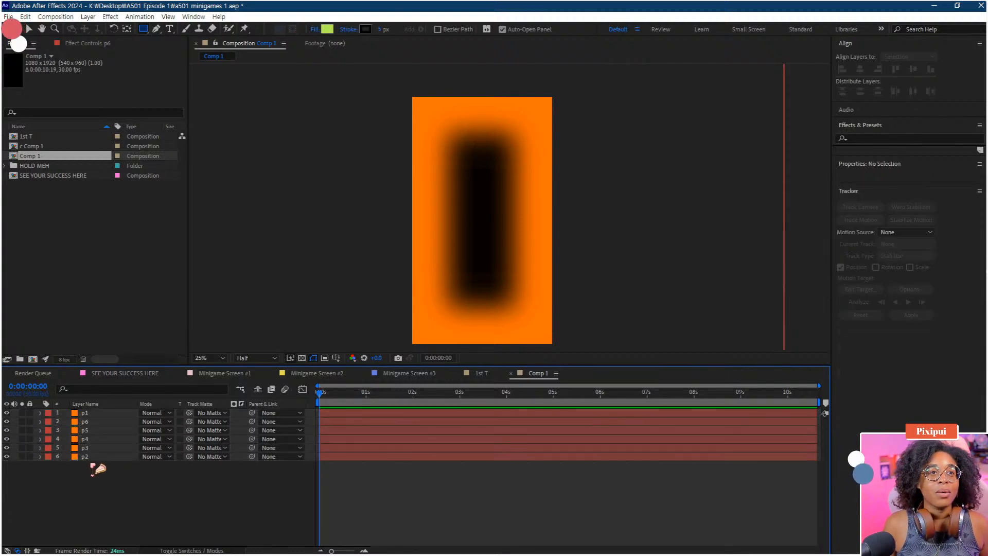
mouse_move(91, 457)
mouse_down()
mouse_move(94, 418)
mouse_move(93, 475)
mouse_move(90, 440)
mouse_move(93, 452)
mouse_up()
click(97, 458)
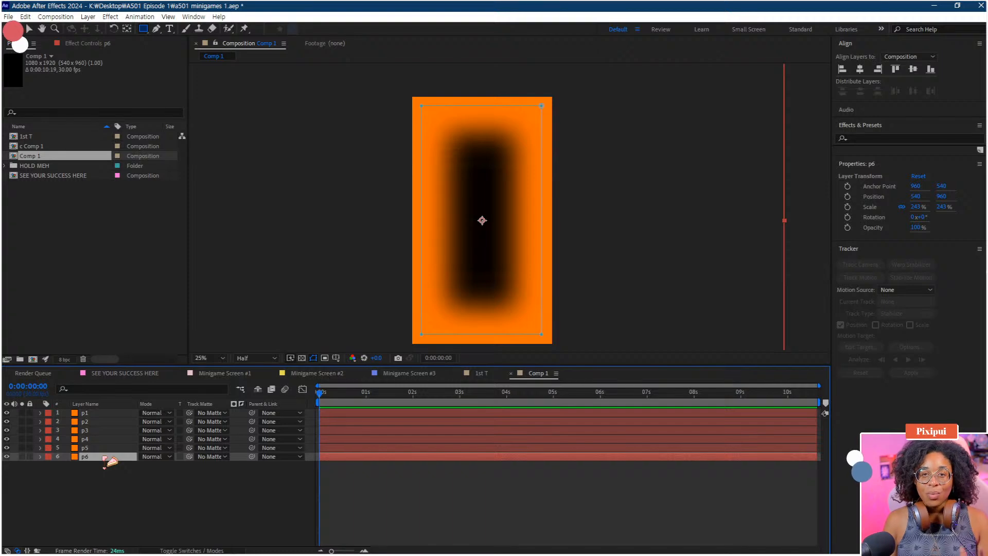
Step: Turn all six layers, p1 through p6, into 3D layers
shift+click(105, 413)
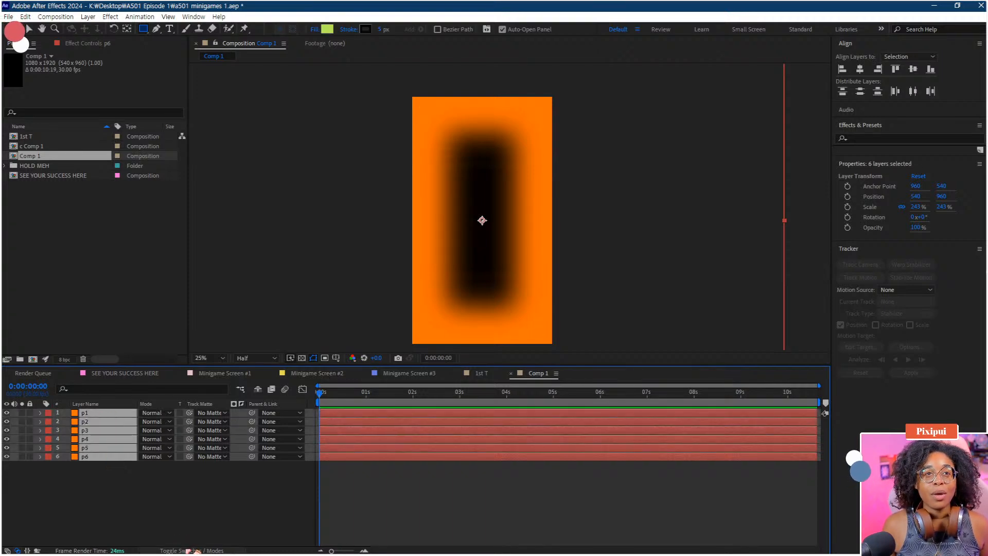
click(192, 550)
click(197, 412)
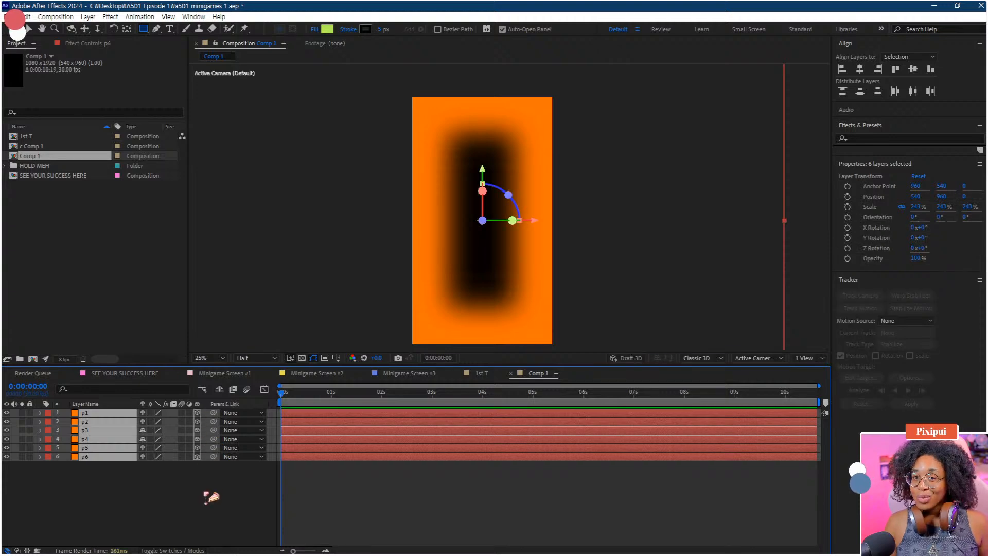
click(211, 489)
Step: Reveal the Position properties of layers p2 through p6
click(86, 413)
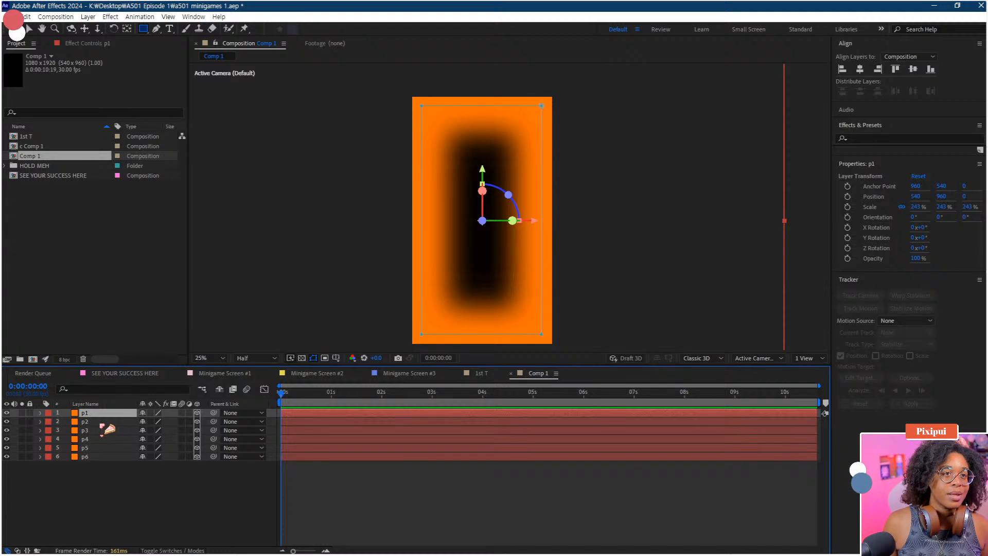
click(102, 423)
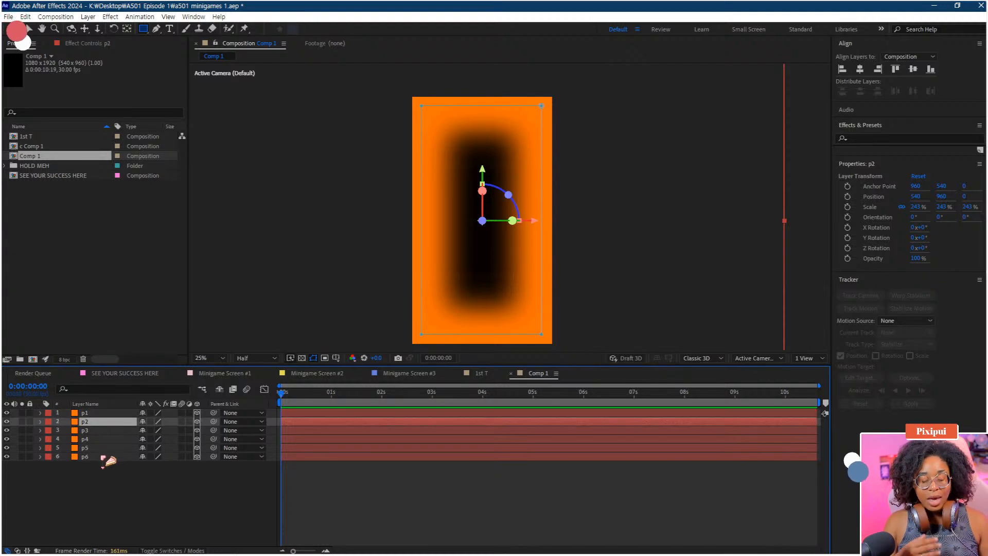
shift+click(108, 456)
key(p)
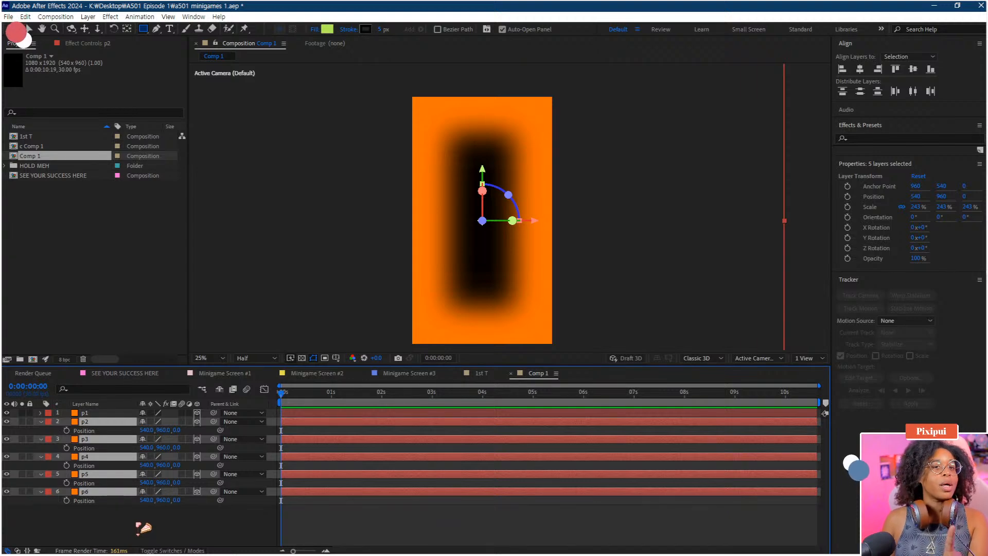
Step: Try pushing the p2 layer back to a Z position of about 1411, and undo it
click(102, 423)
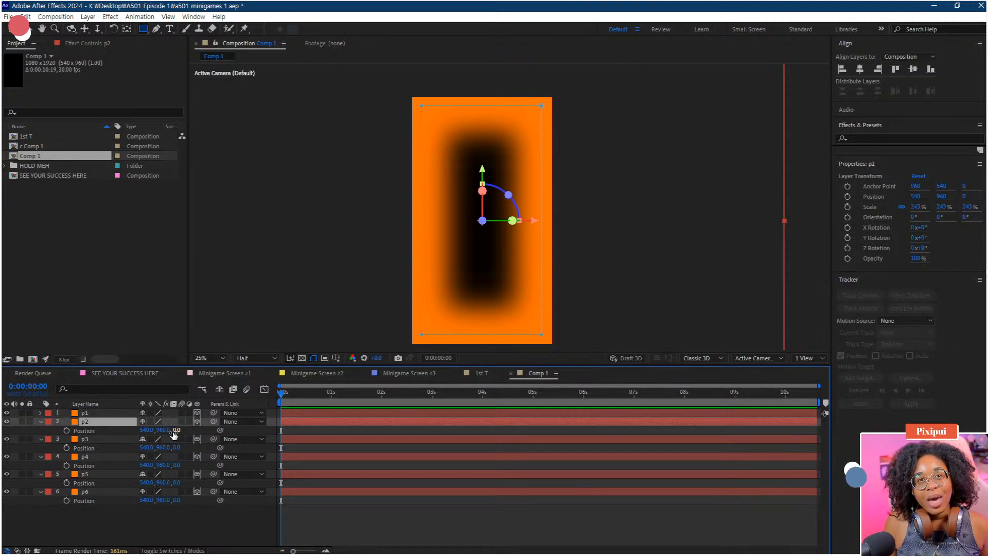
drag(174, 435, 900, 431)
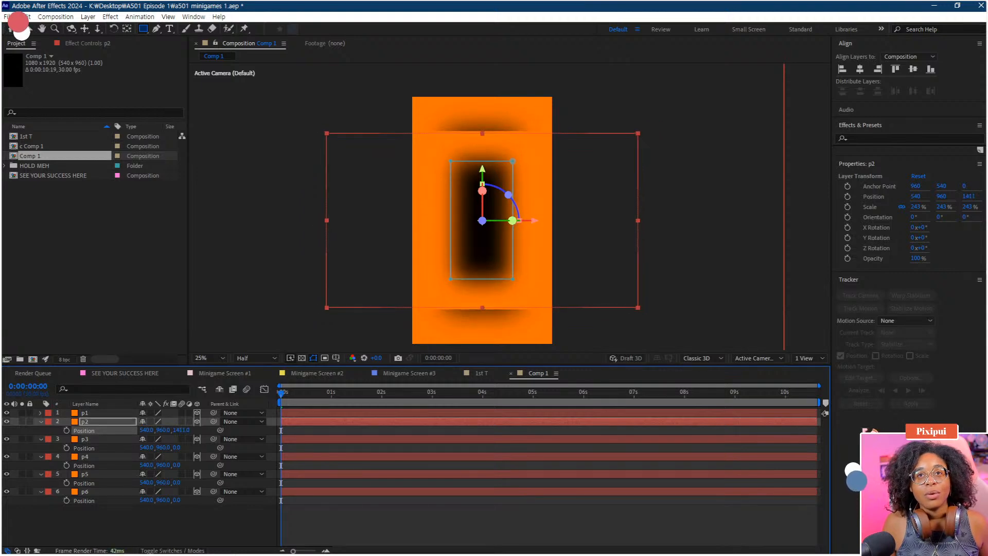
key(ctrl+z)
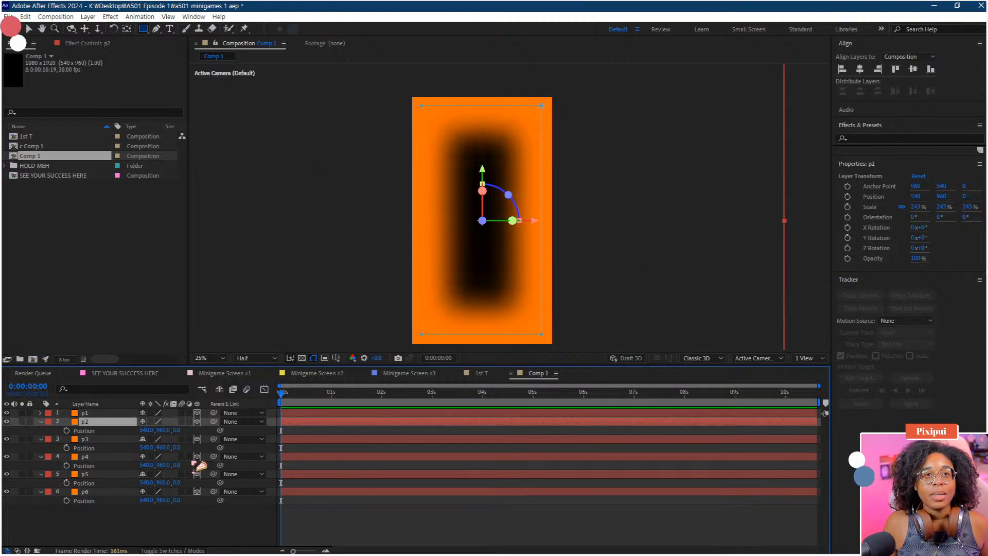
Step: Set the Z positions of layers p2, p3, p4, p5 and p6 to 2500, 5000, 7500, 10000 and 12500 respectively
click(177, 430)
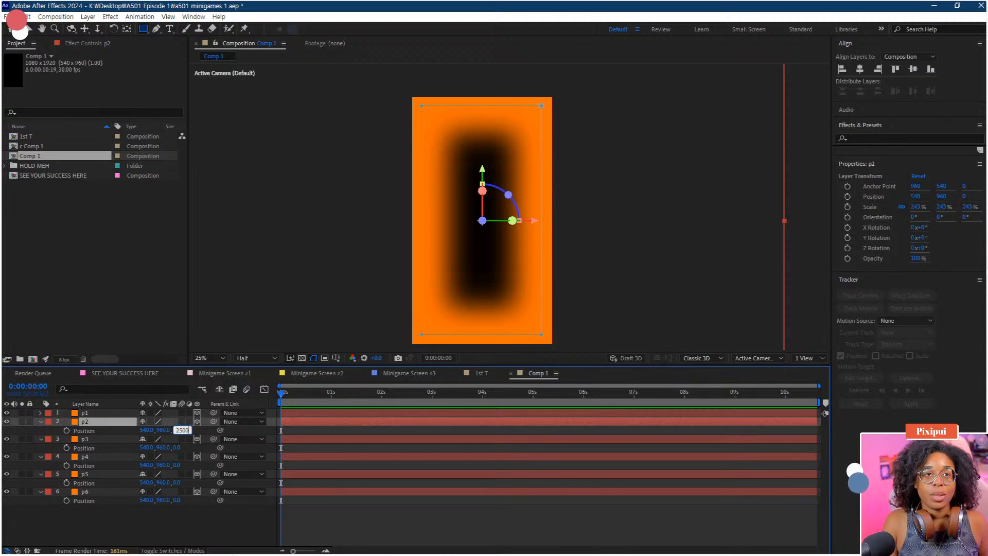
key(Return)
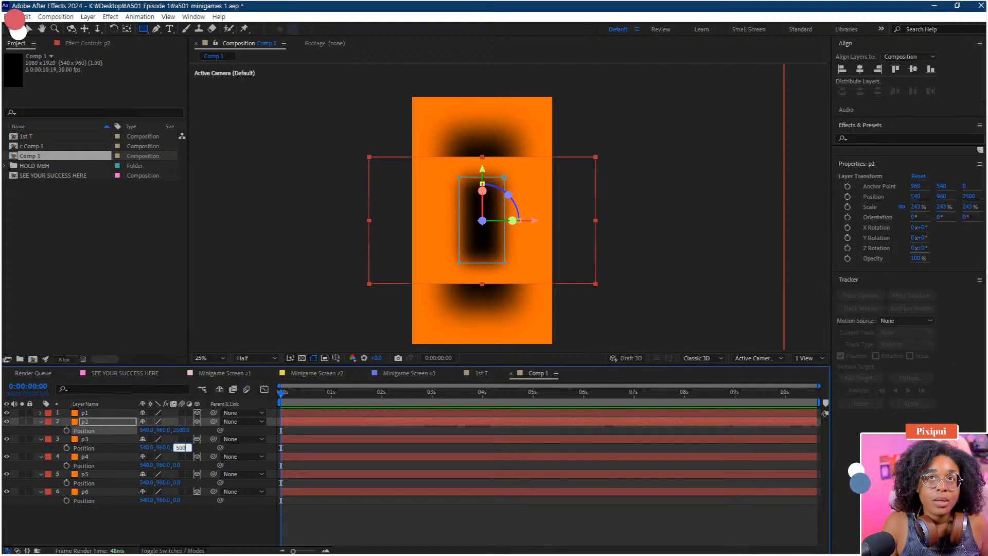
key(Return)
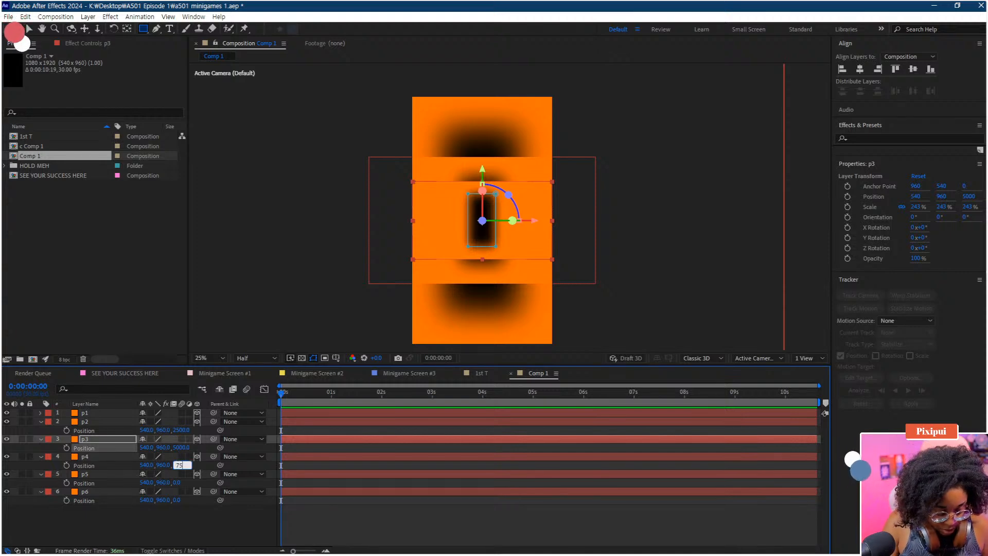
key(Return)
click(176, 483)
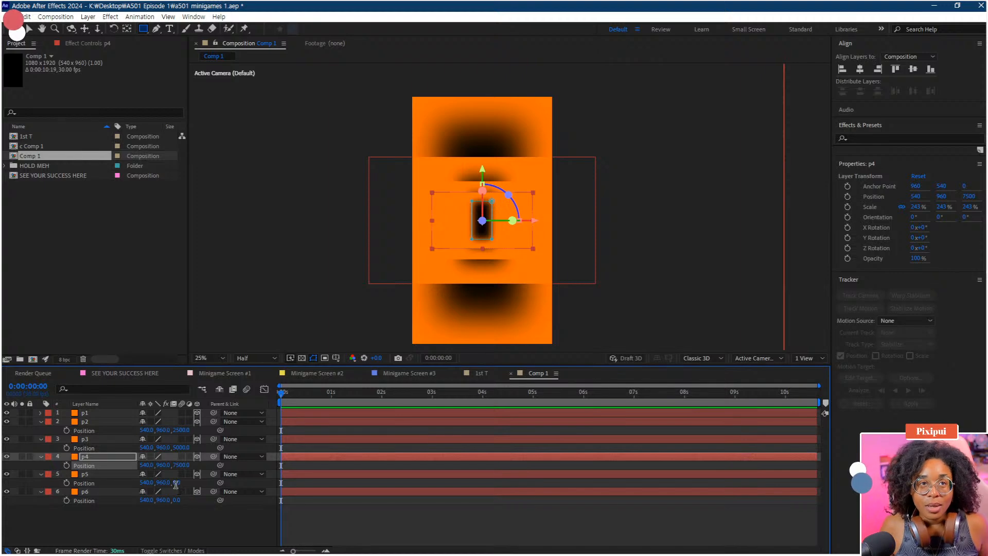
text(10000)
key(Return)
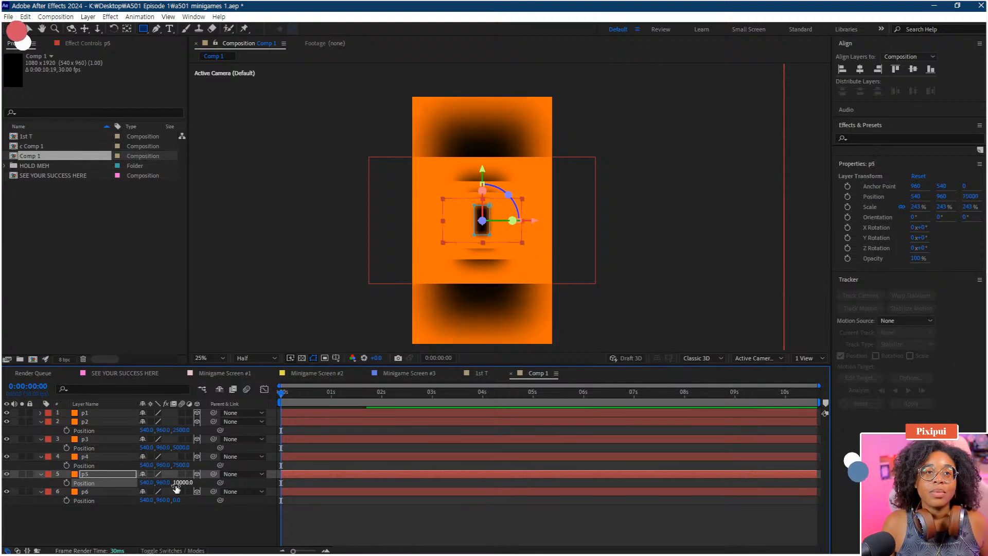
click(184, 526)
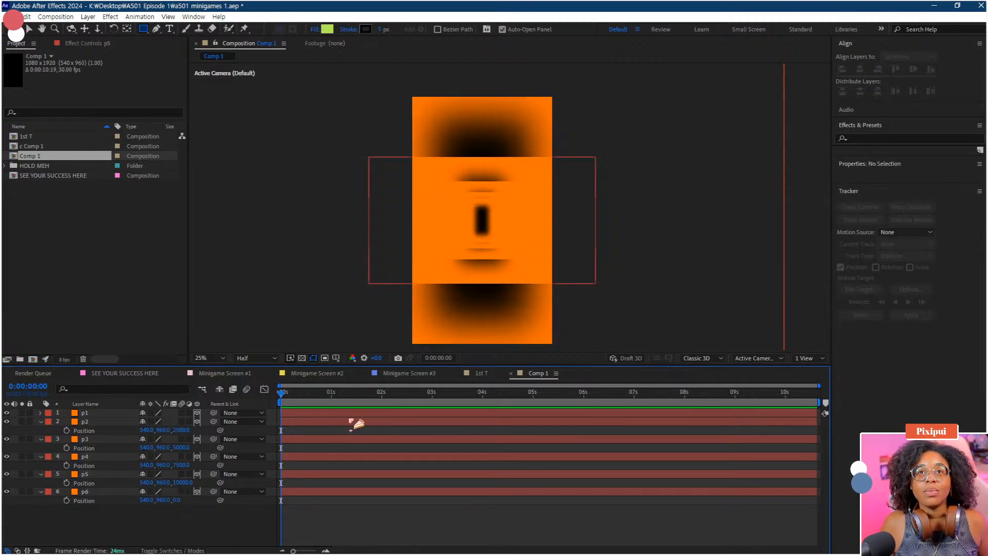
click(178, 500)
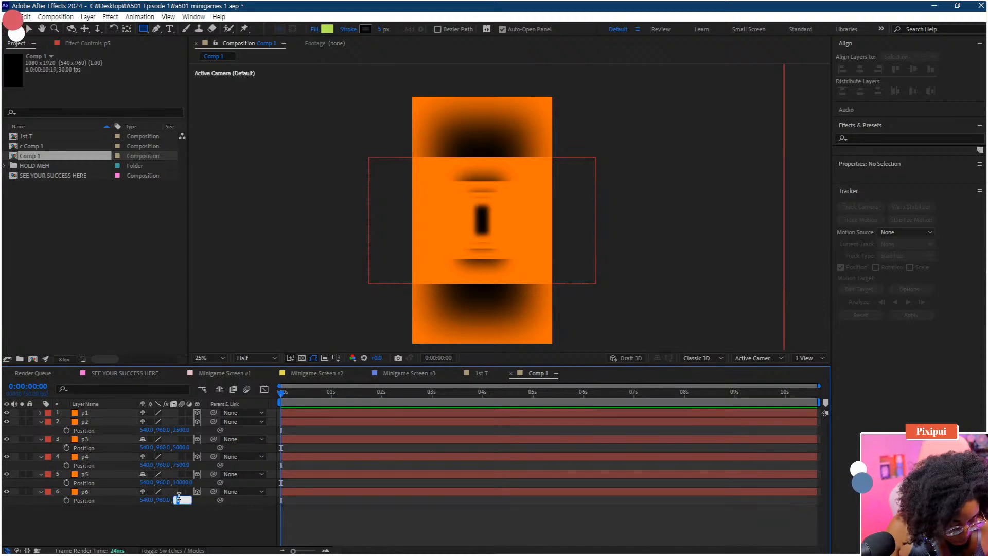
text(12500)
key(Return)
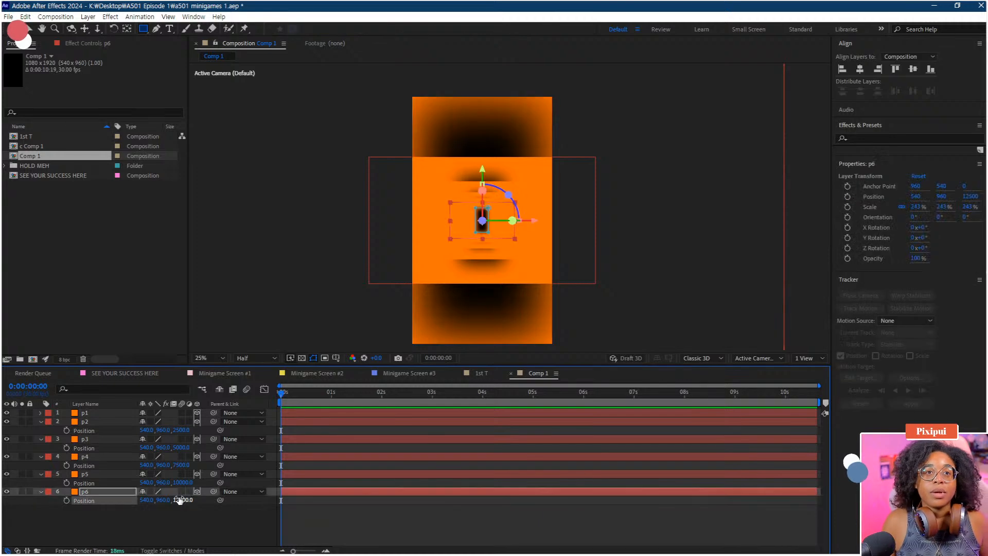
click(230, 525)
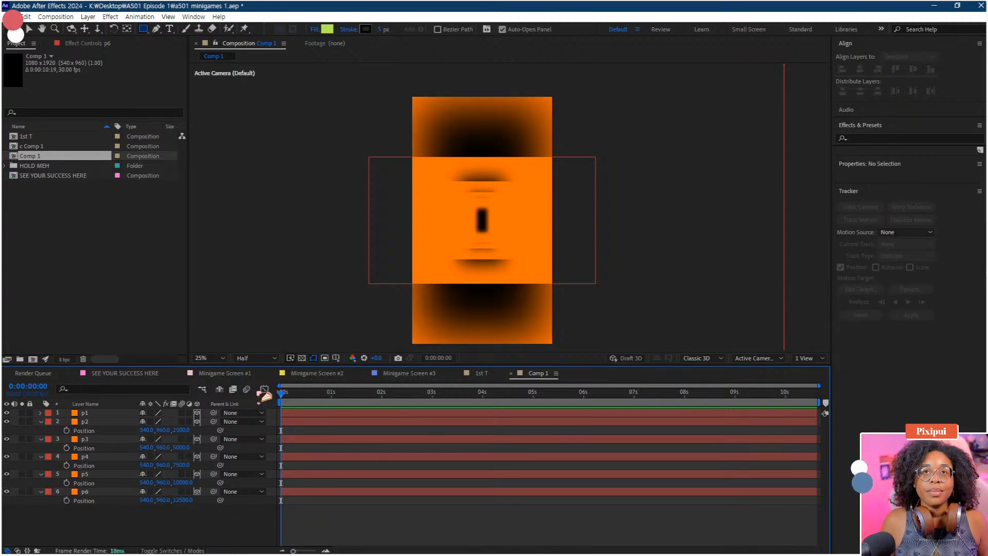
Step: Reveal the Scale properties of layers p2 through p6 and unlink their proportions
click(98, 492)
shift+click(98, 421)
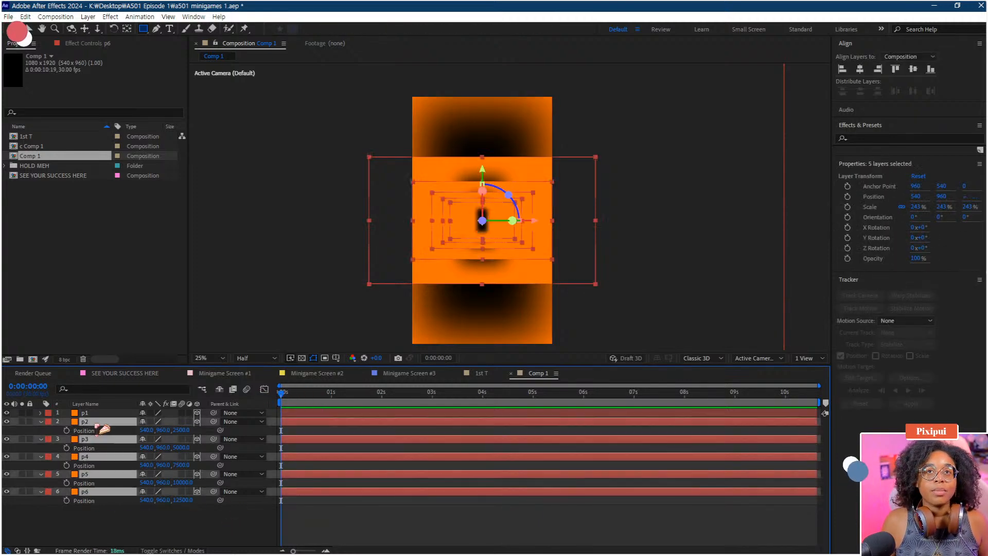
key(s)
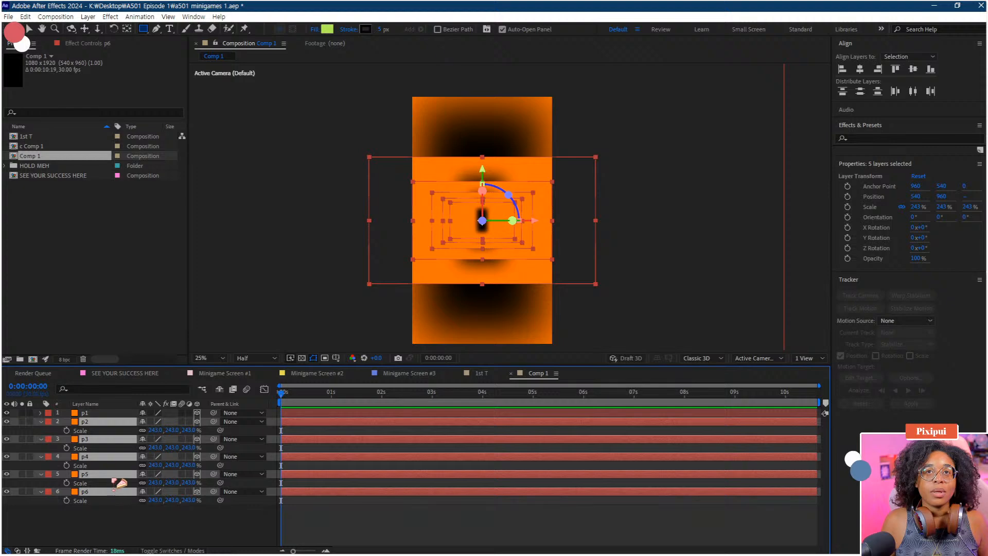
click(142, 499)
click(143, 482)
click(143, 465)
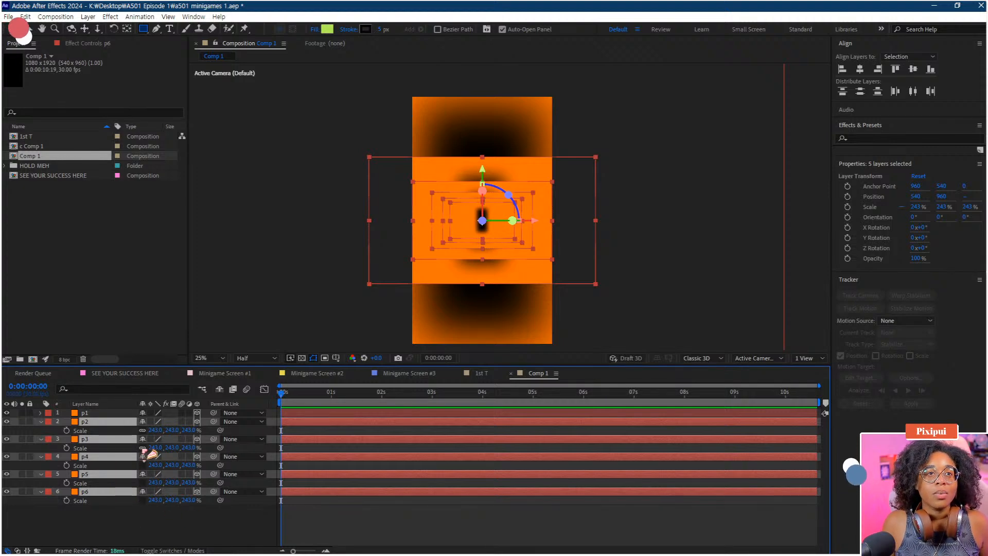
click(144, 438)
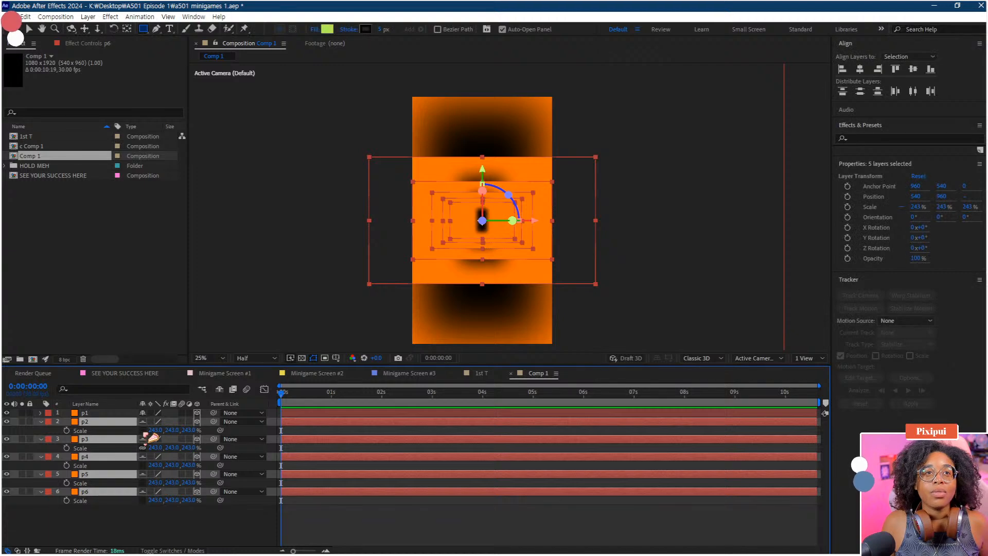
Step: Stretch layers p2 through p6 vertically to a Y scale of 505%, keeping their X and Z scales at 243%
drag(186, 465, 325, 475)
key(ctrl+z)
click(216, 512)
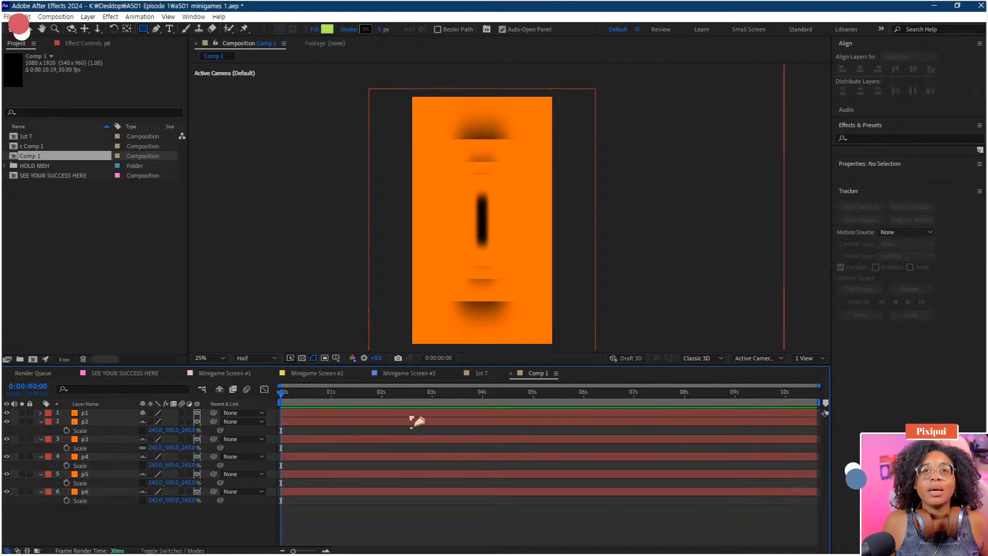
Step: Preview the start of Comp 1 briefly and return to the first frame
key(space)
key(space)
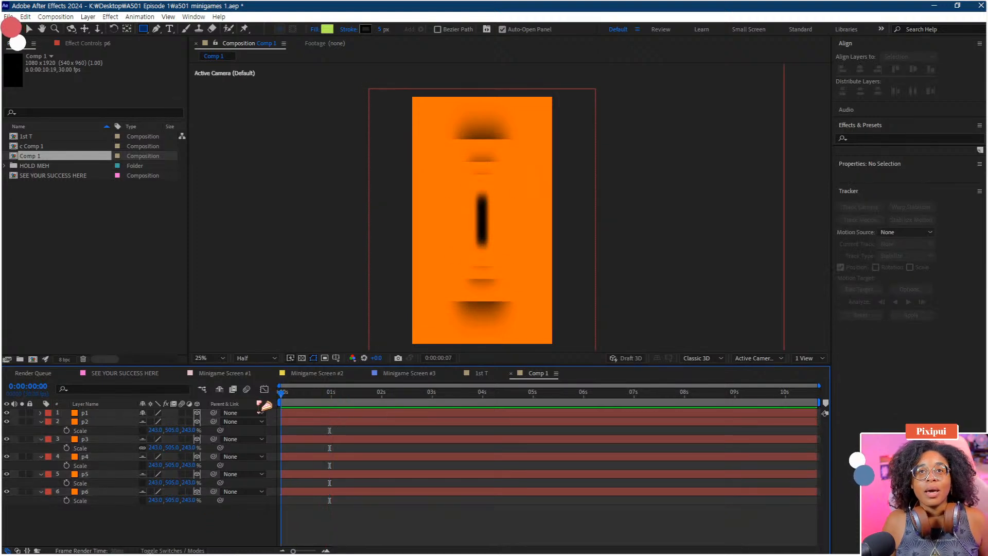
drag(284, 399, 244, 422)
key(Home)
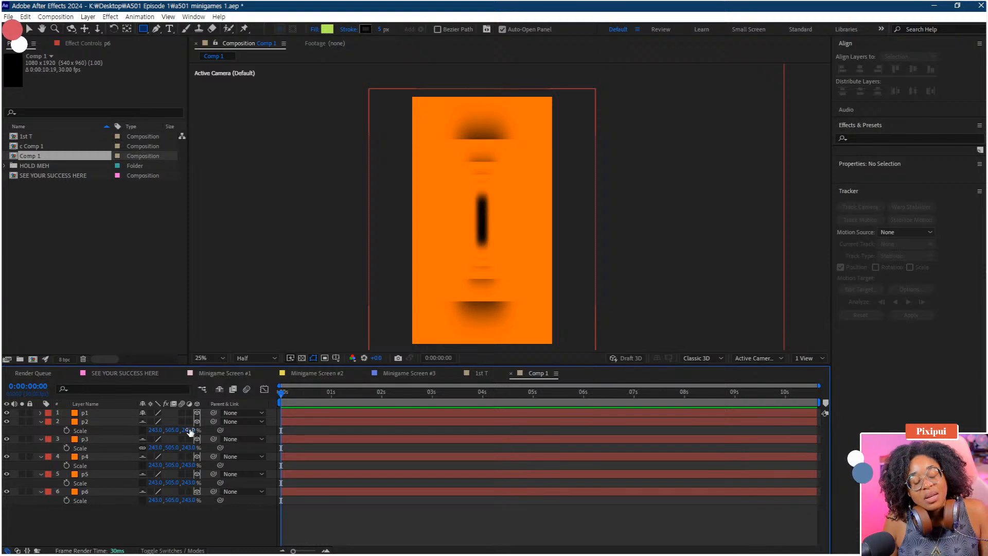
Step: Add a two-node camera named Camera to Comp 1, keeping its default lens settings
right_click(126, 513)
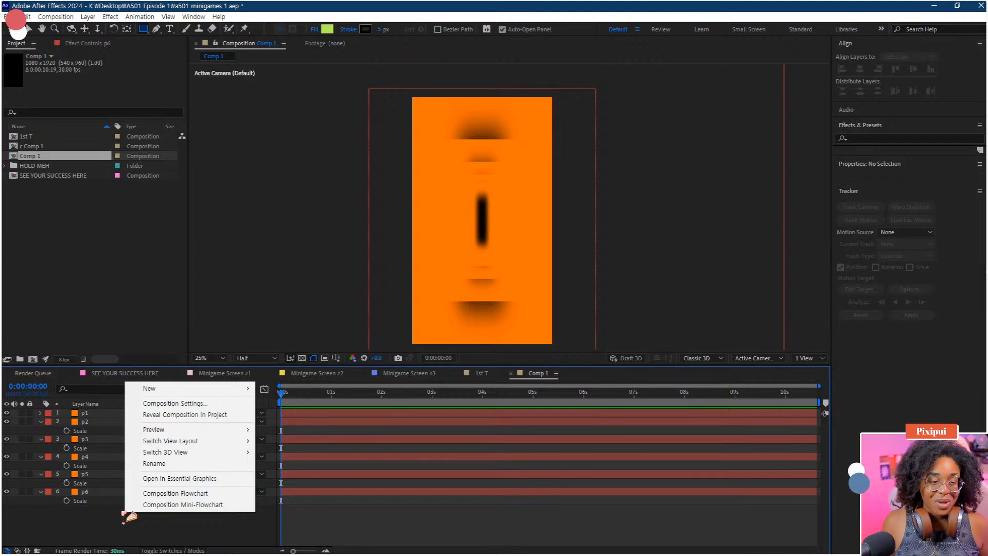
mouse_move(216, 390)
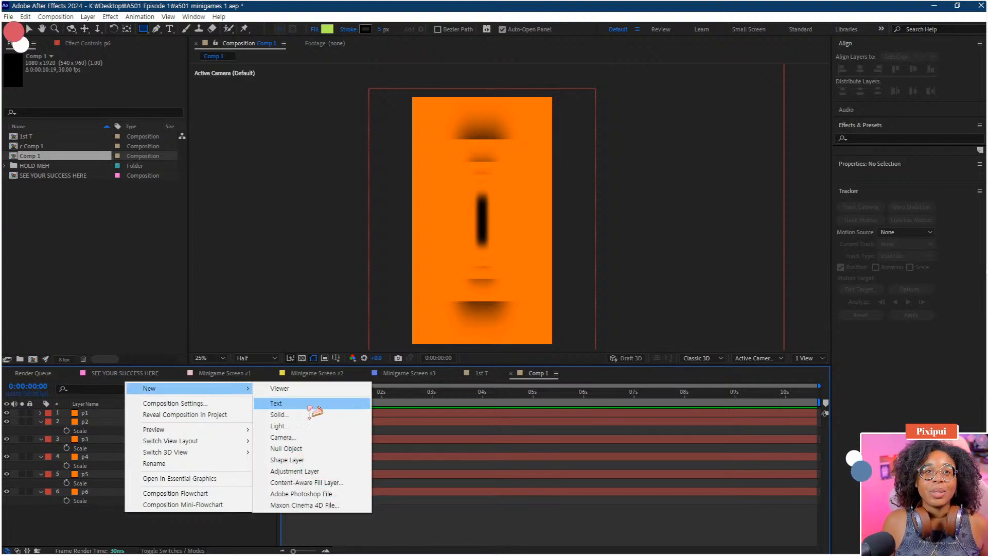
click(313, 437)
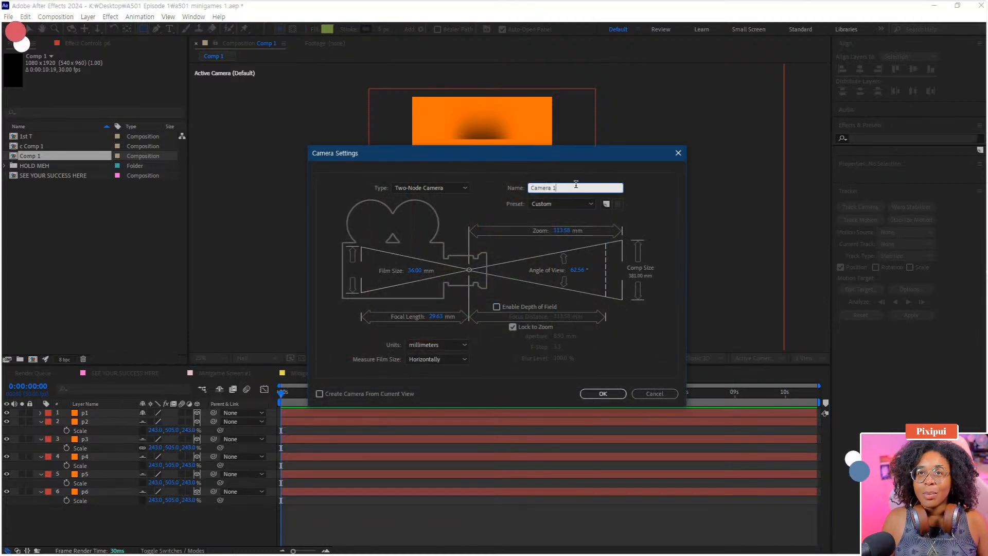
key(Return)
Step: Add a null object to Comp 1 and rename it drv
right_click(128, 509)
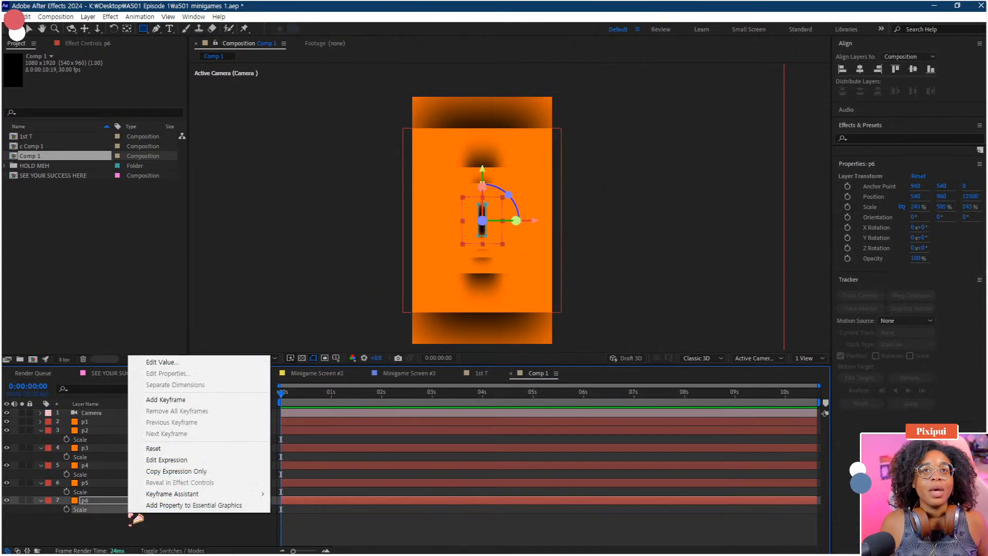
click(98, 519)
right_click(100, 520)
mouse_move(175, 418)
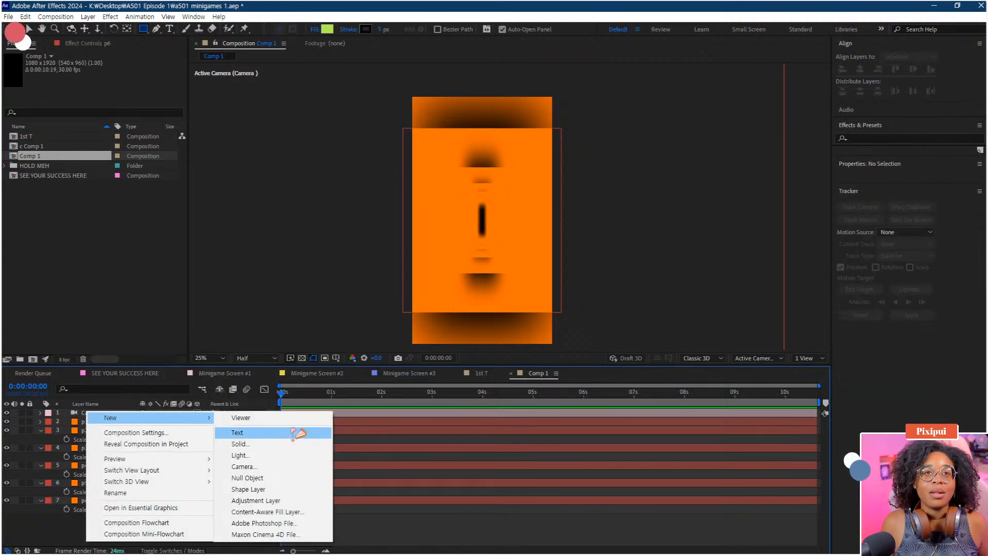
click(286, 477)
right_click(94, 415)
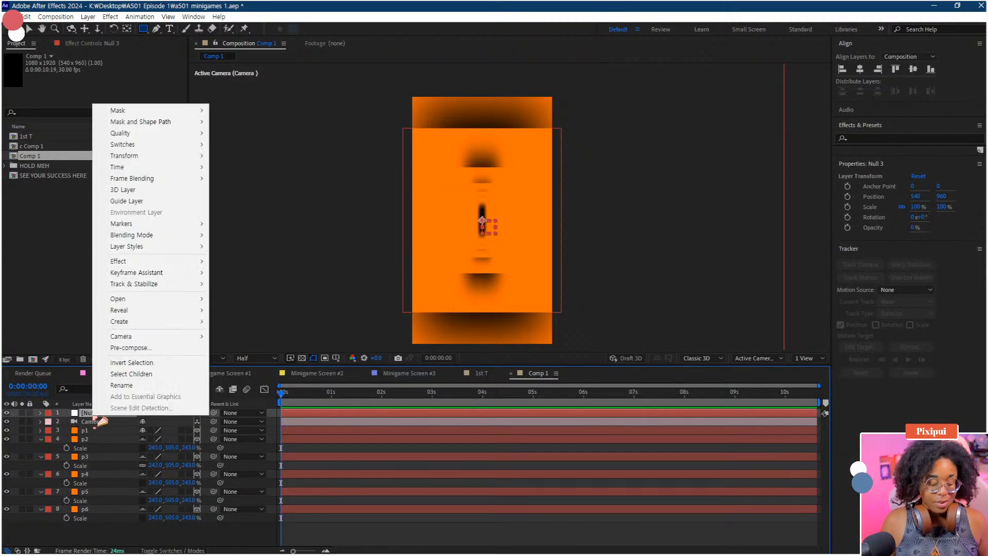
click(123, 384)
text(drv)
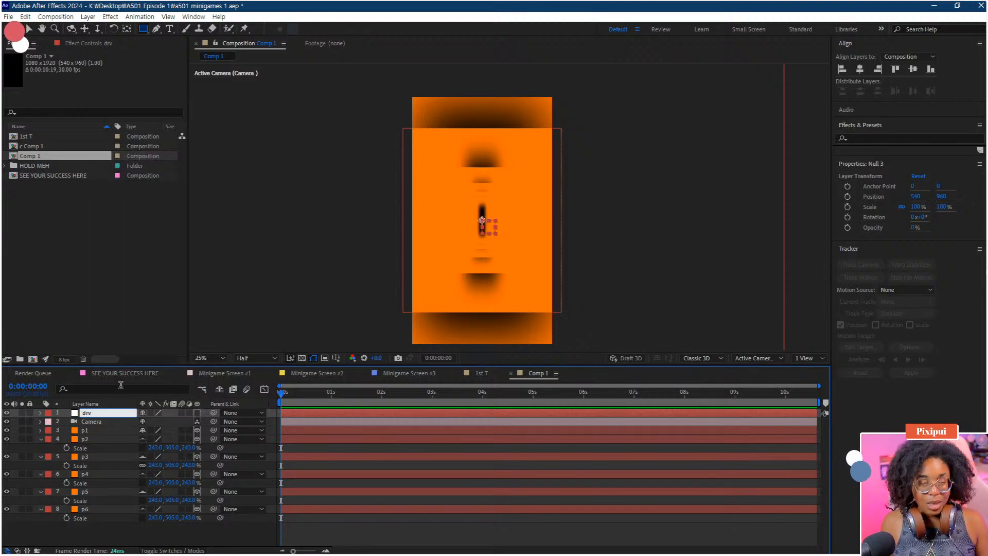
key(Return)
Step: Parent the camera to the drv null and turn the null into a 3D layer
click(118, 422)
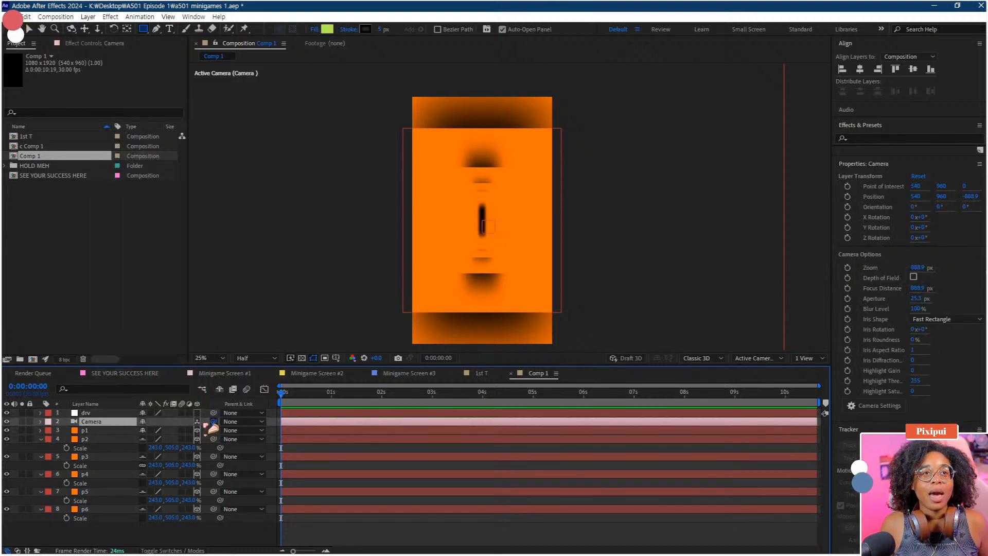
drag(213, 422, 85, 415)
click(86, 413)
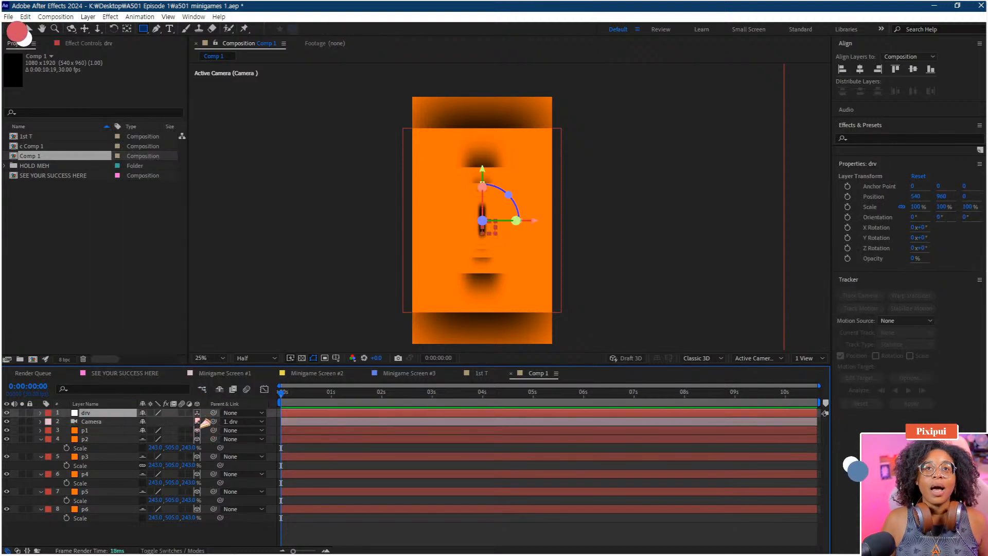
Step: Keyframe the drv null's position at the first frame and set its Z position to 4000 at 7 seconds
key(p)
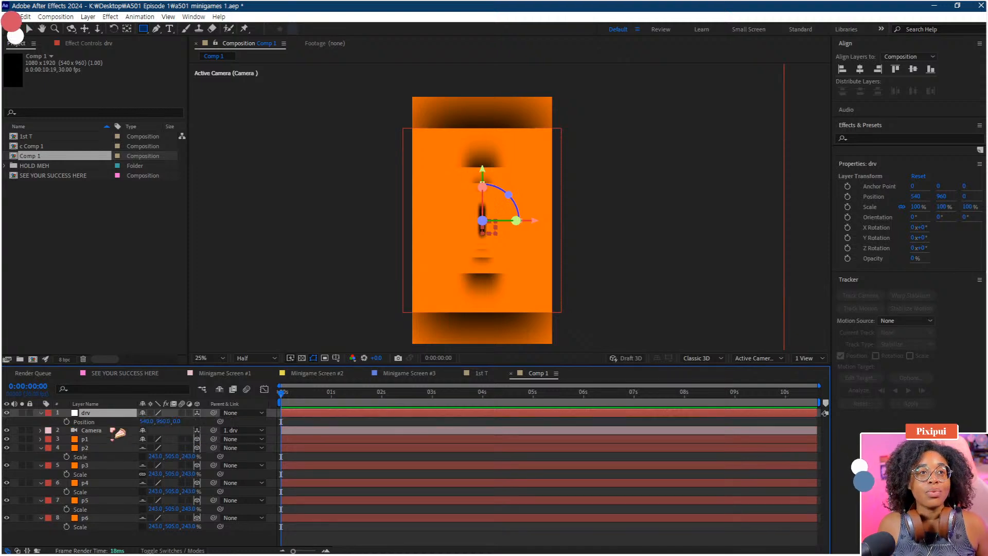
click(68, 421)
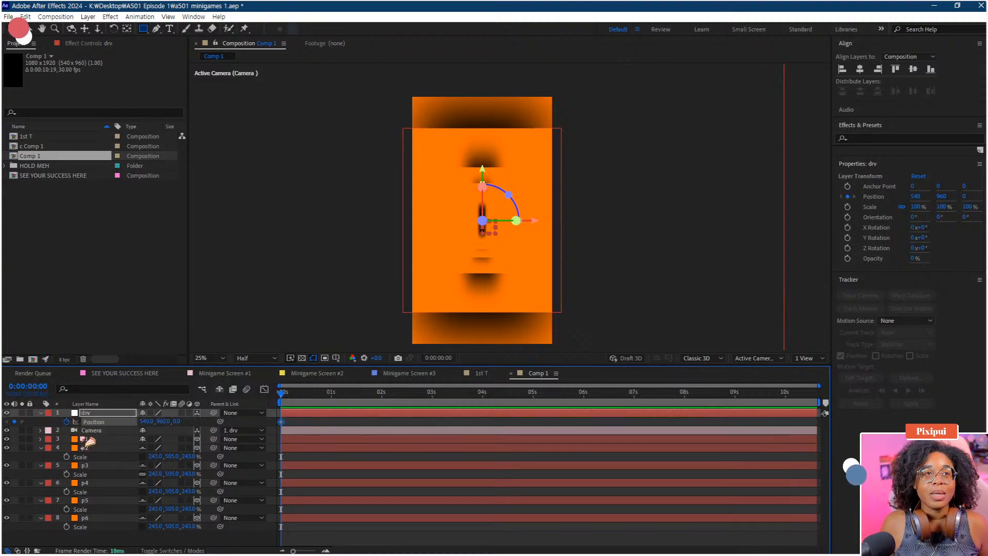
click(172, 541)
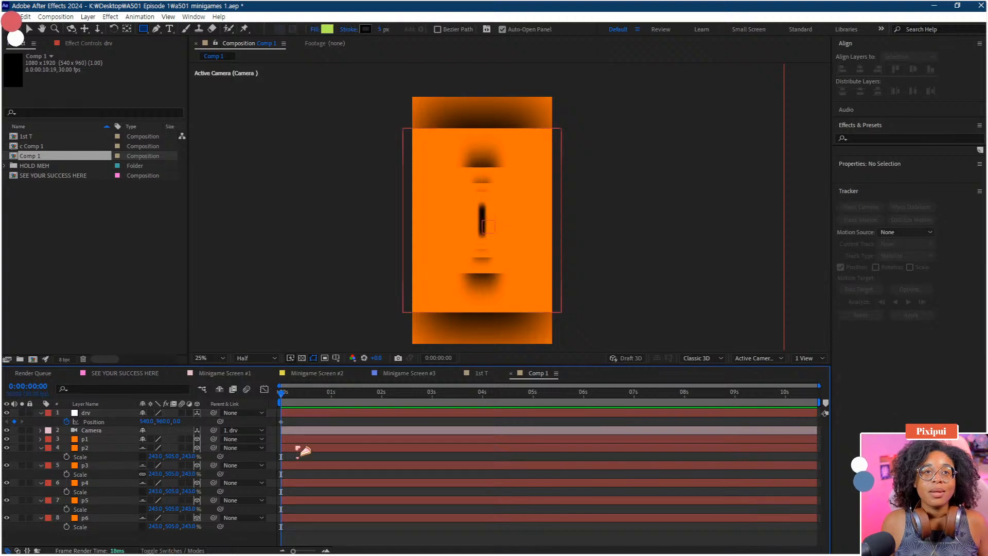
drag(313, 400, 634, 408)
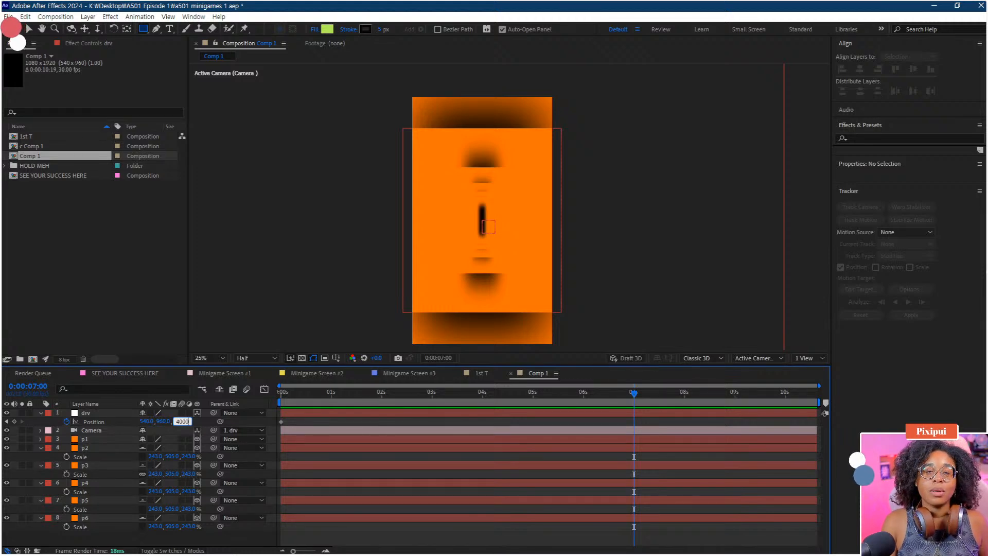
key(Return)
Step: Preview the camera's movement through the orange tunnel from the first frame
drag(496, 396, 220, 413)
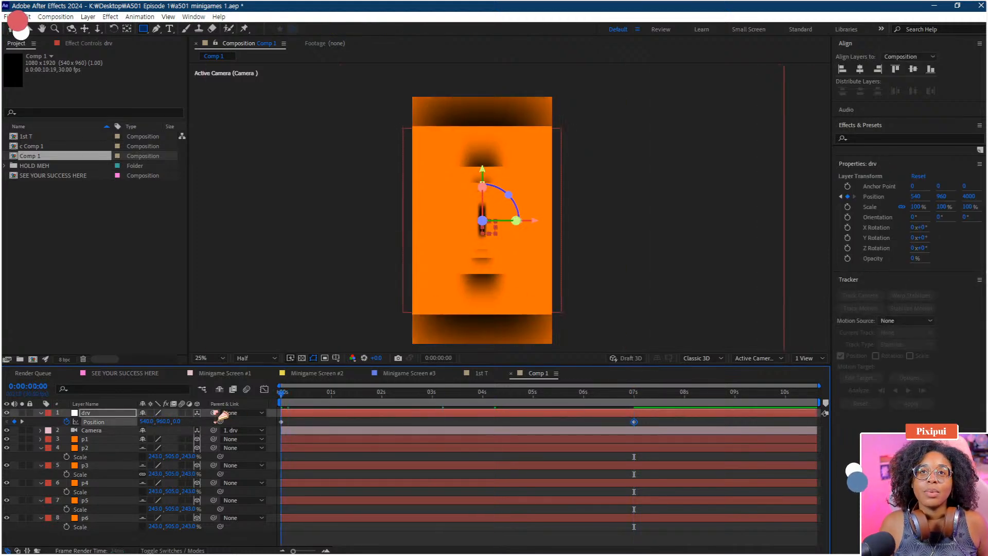
key(space)
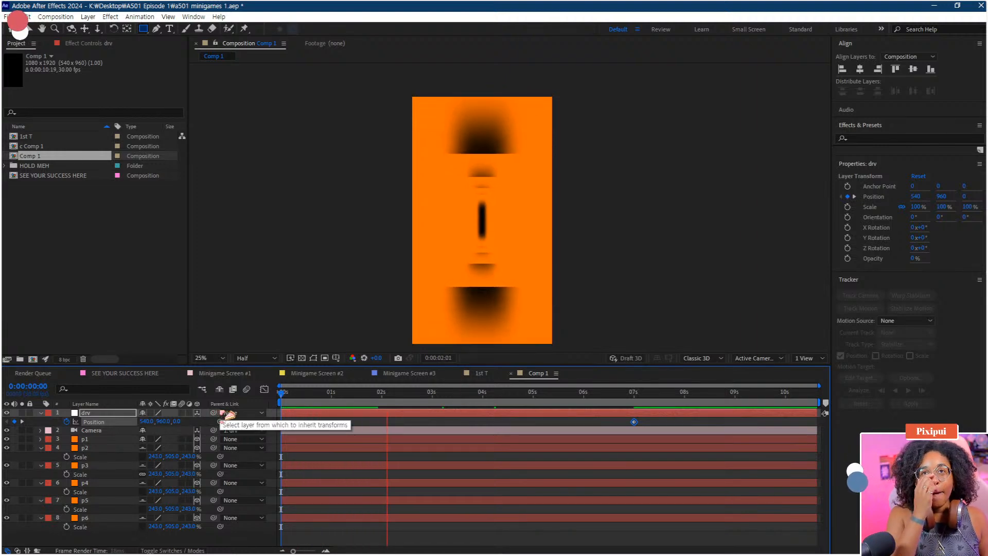
key(space)
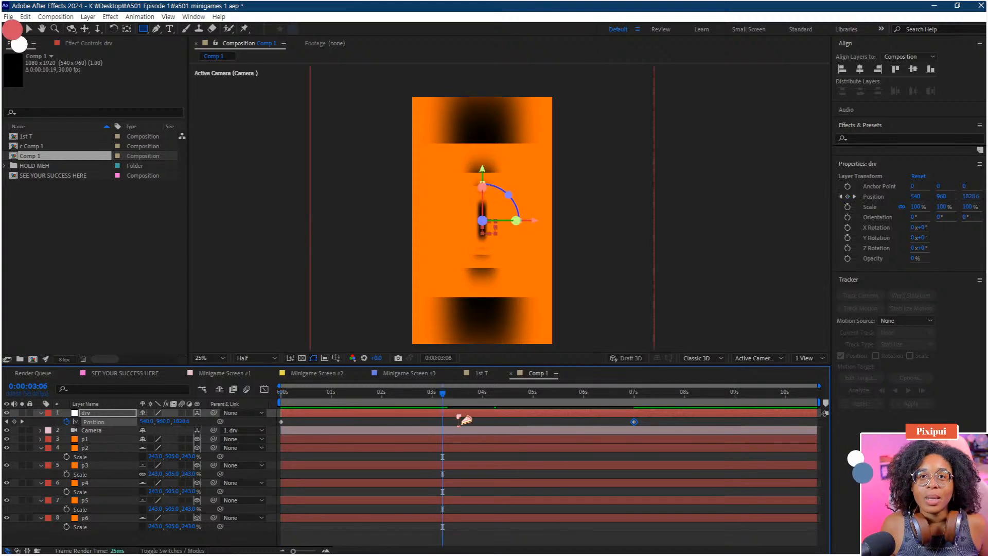
Step: Return to the first frame, hide layers p1 through p6 and pre-compose them with the default name
drag(464, 400, 9, 430)
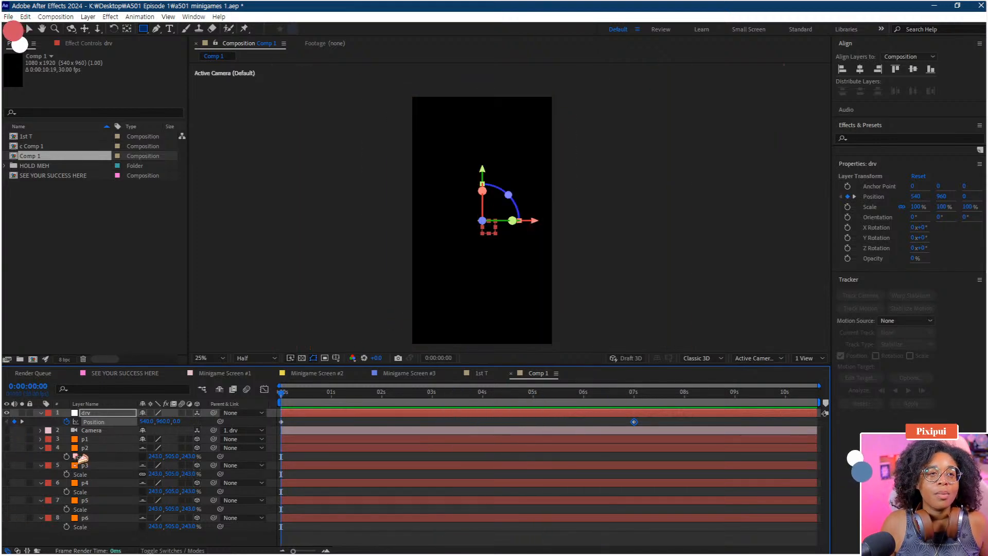
click(90, 439)
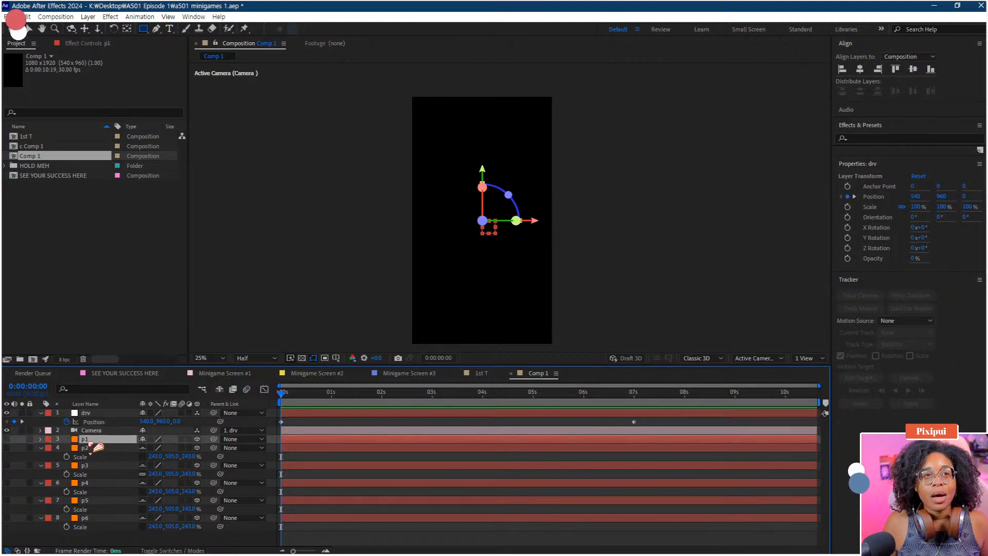
shift+click(88, 518)
key(ctrl+shift+c)
key(Return)
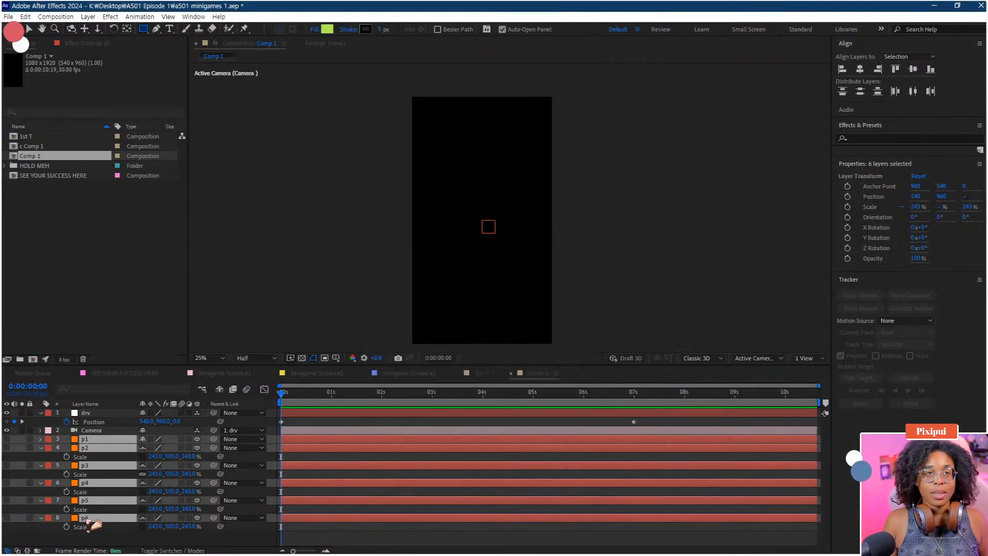
click(65, 471)
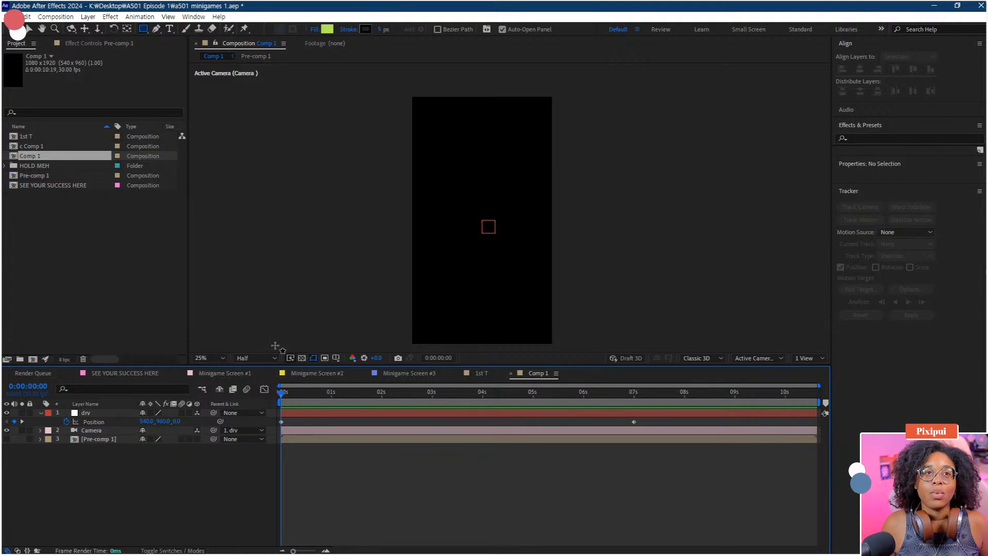
Step: Try adding a 1920 by 1080 px orange solid to Comp 1 and delete it
right_click(177, 464)
mouse_move(246, 336)
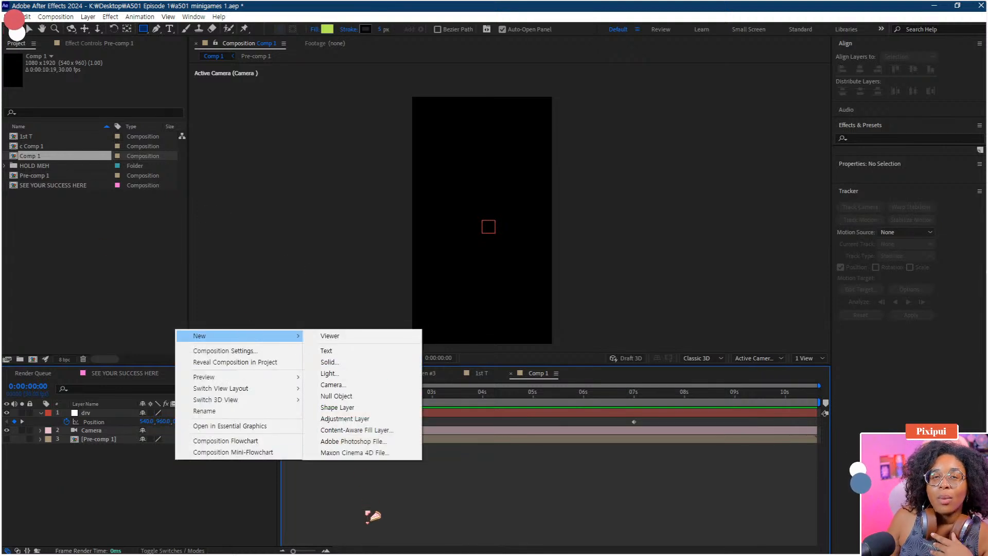
click(337, 362)
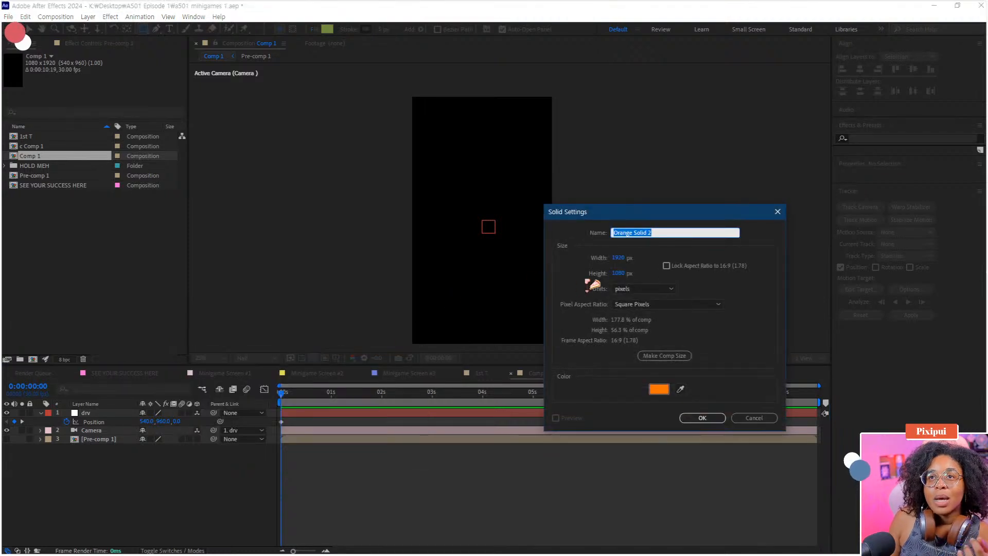
click(704, 418)
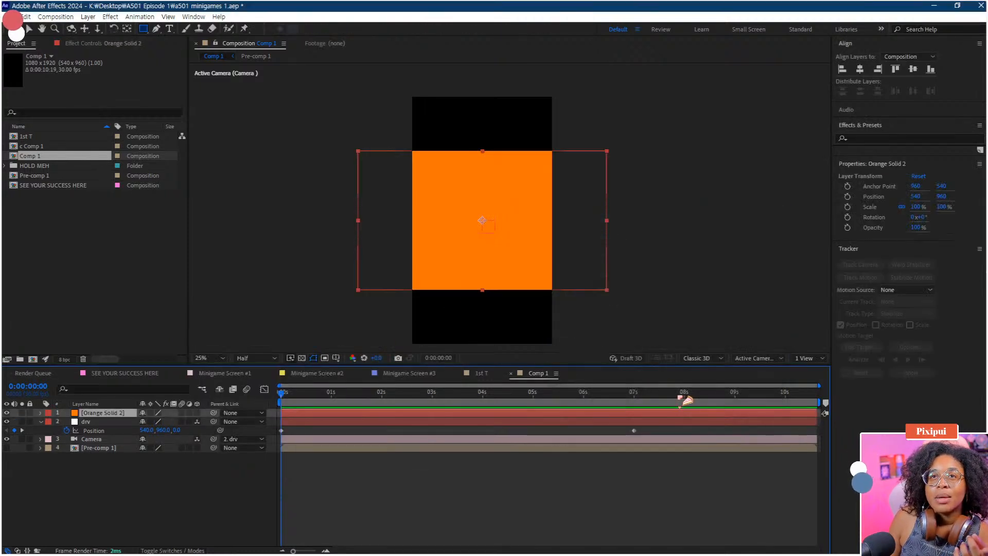
key(Delete)
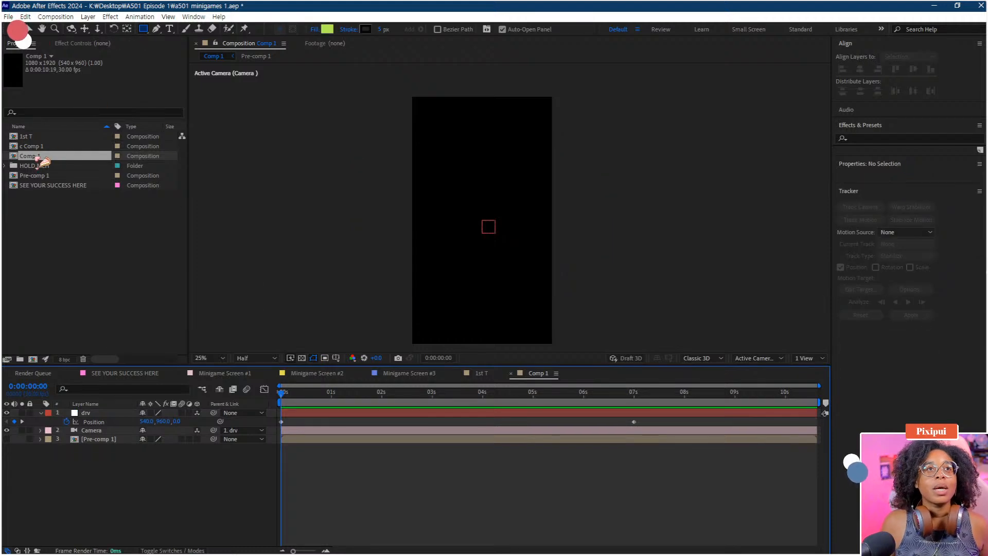
Step: Check the width and height in Comp 1's composition settings without changing them
right_click(38, 156)
click(77, 163)
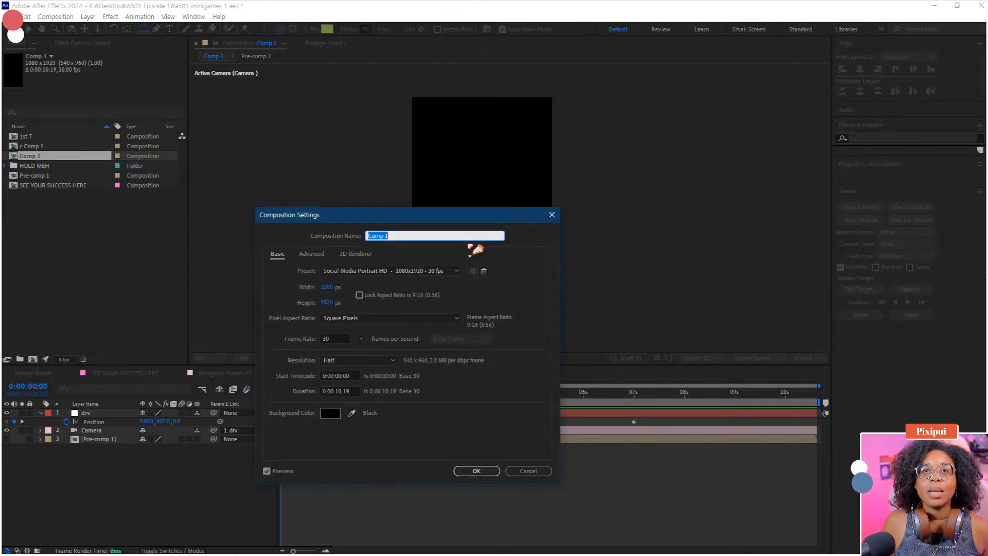
key(Escape)
right_click(154, 467)
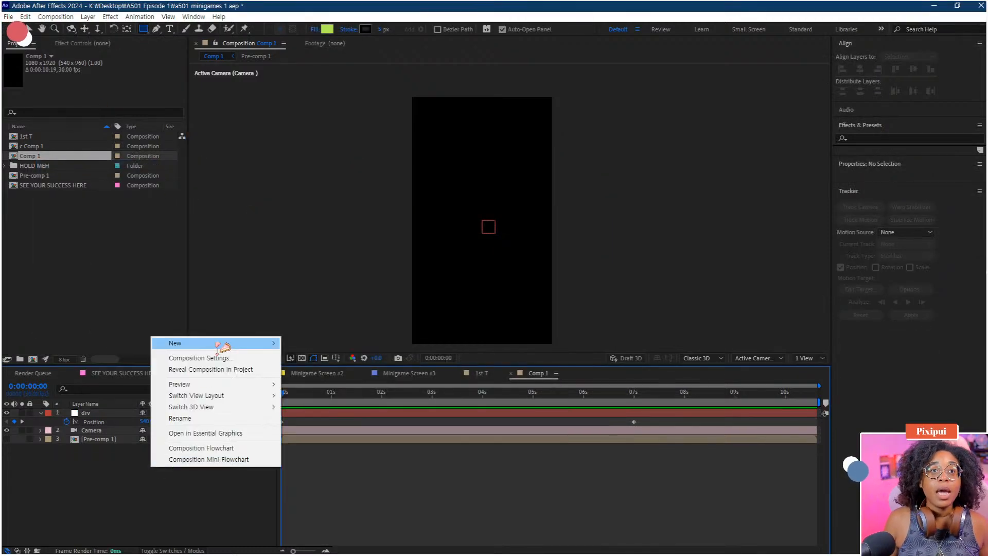
mouse_move(232, 343)
click(330, 370)
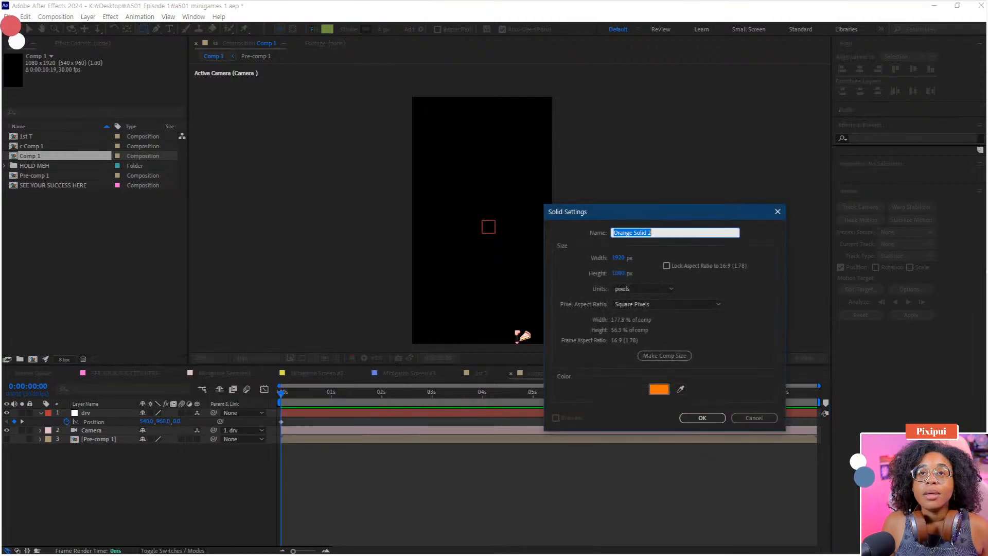
click(621, 257)
key(Escape)
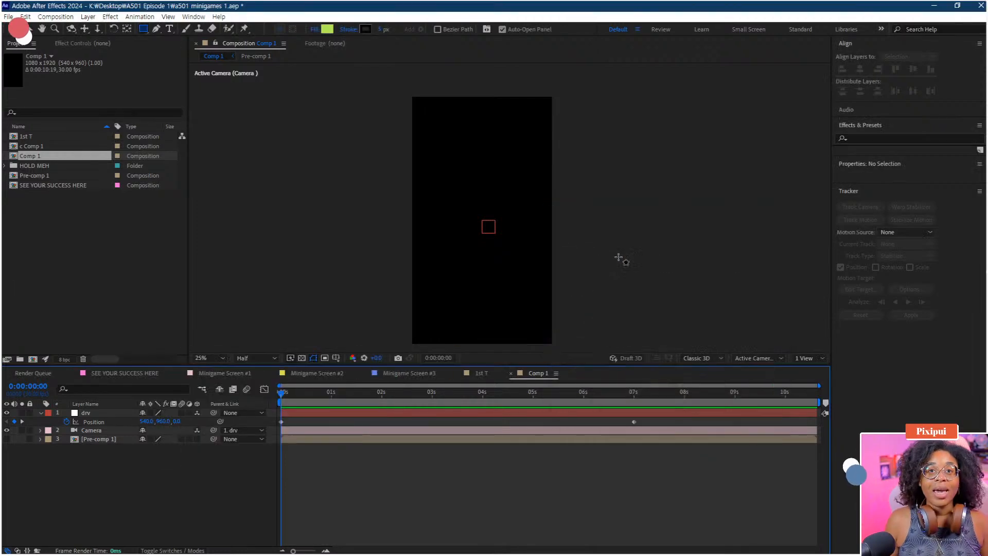
Step: Undo the pre-composition and make layers p1 through p6 visible again
key(ctrl+z)
key(ctrl+z)
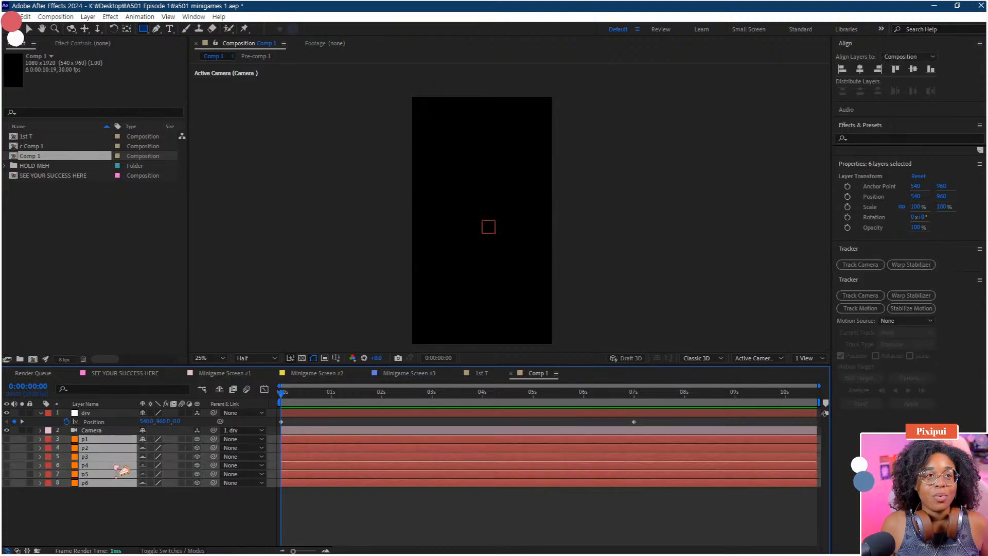
click(93, 519)
click(94, 440)
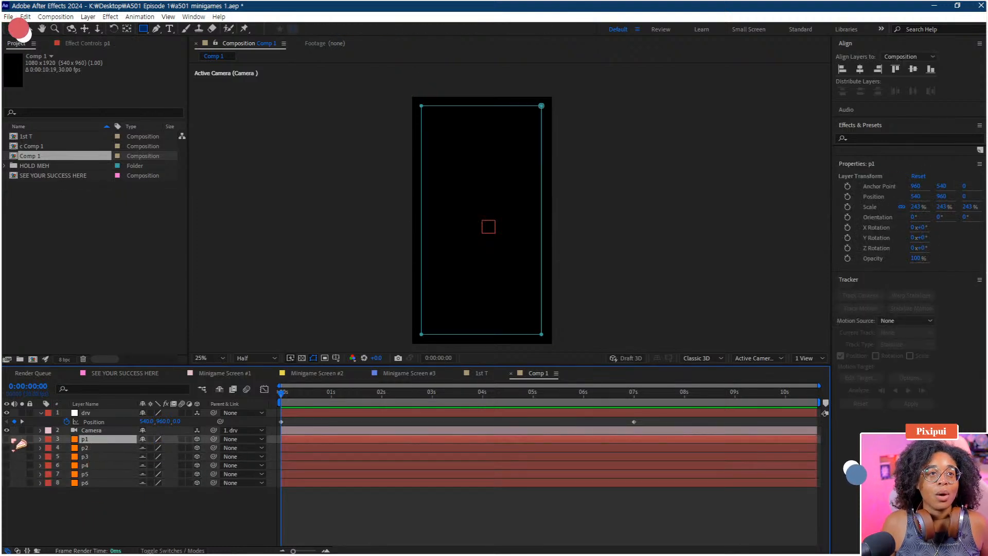
drag(6, 439, 6, 483)
Step: Resize the solid of layer p6 to 1080 px wide and 1920 px high as a new solid
click(85, 482)
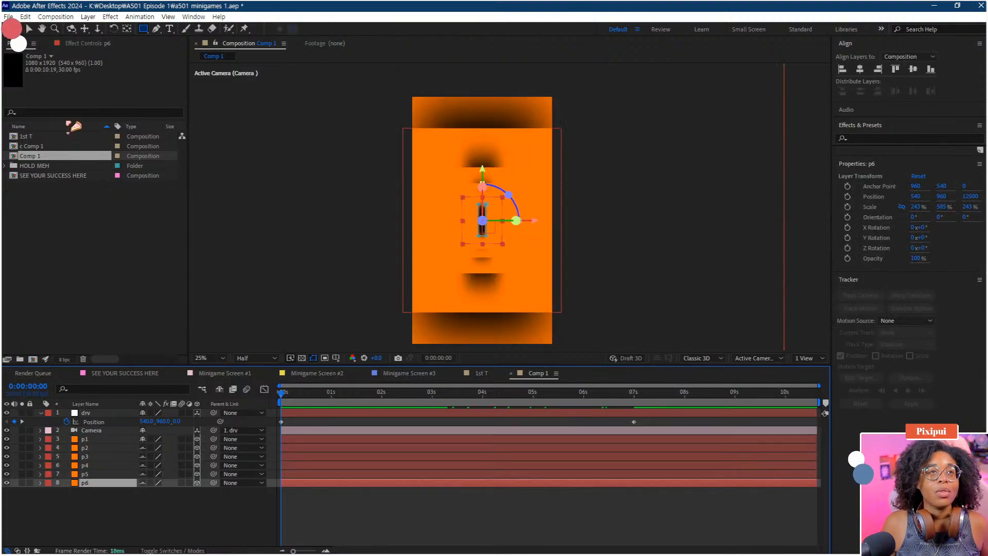
click(56, 17)
mouse_move(88, 18)
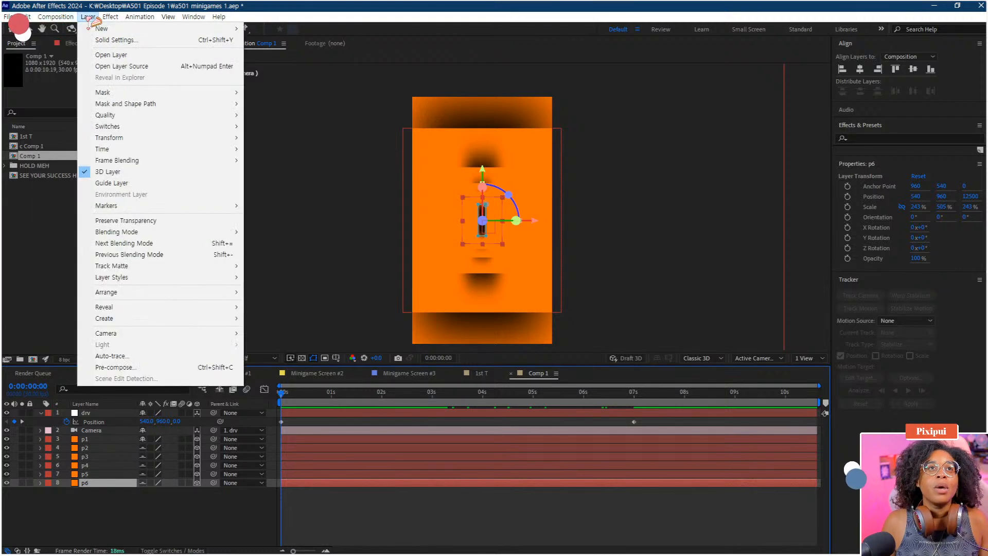
click(106, 40)
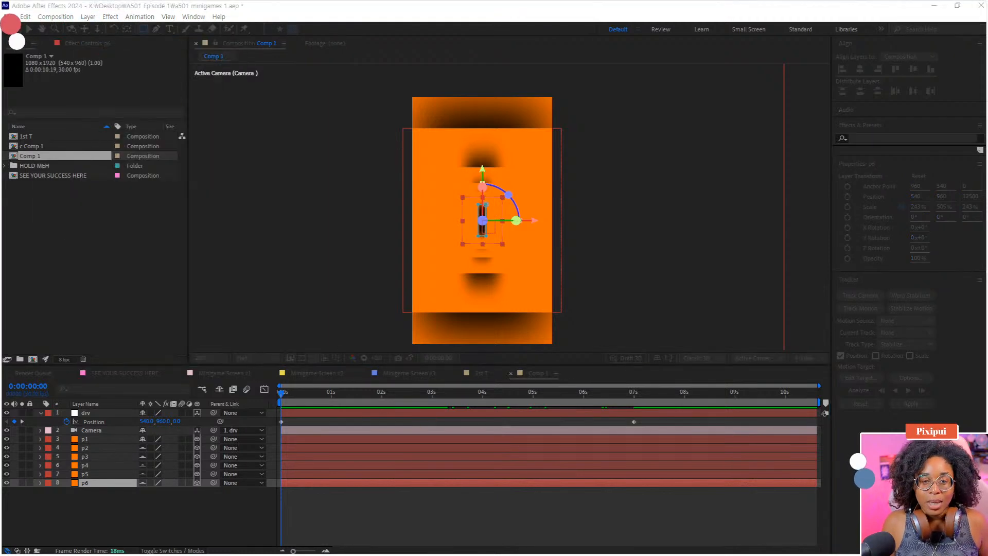
double_click(412, 205)
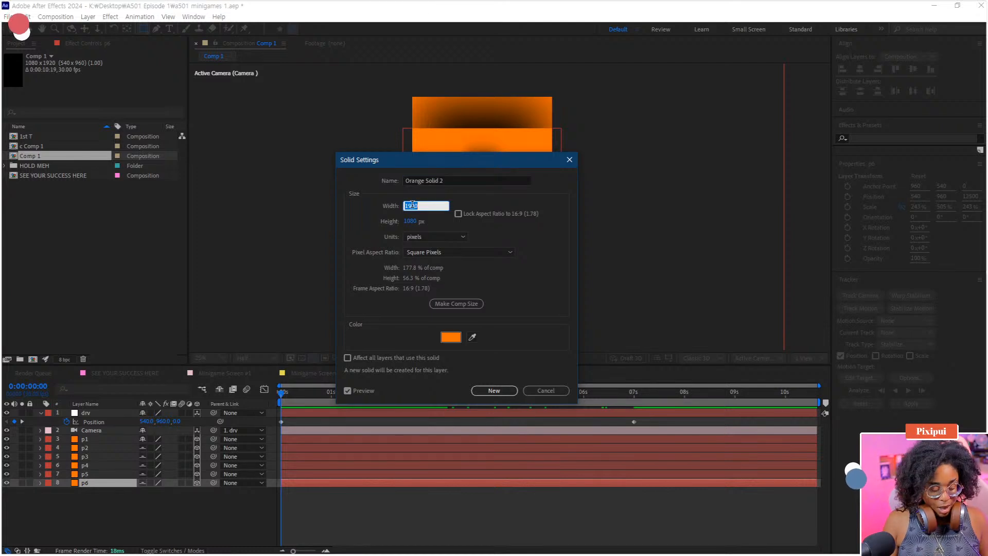
text(1080)
double_click(412, 221)
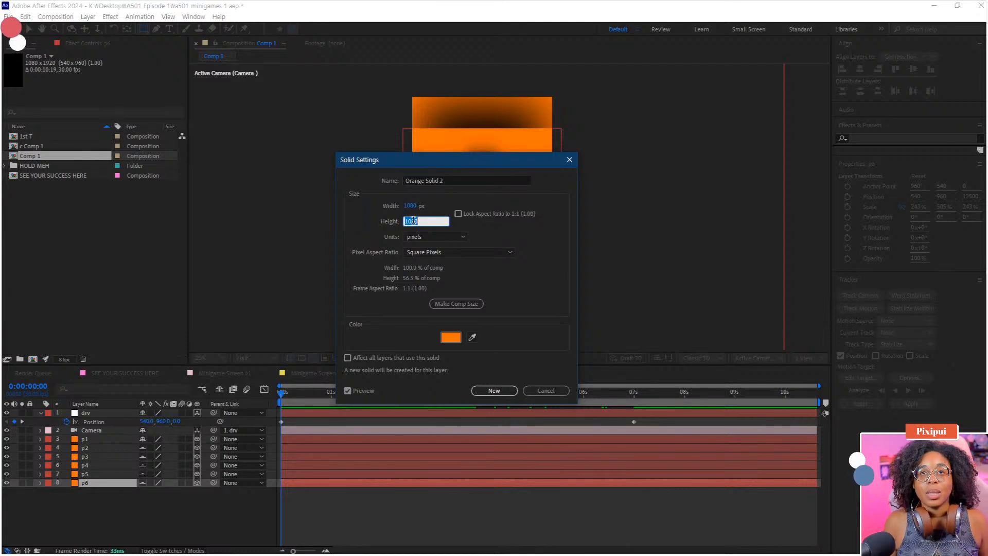
text(1920)
key(Return)
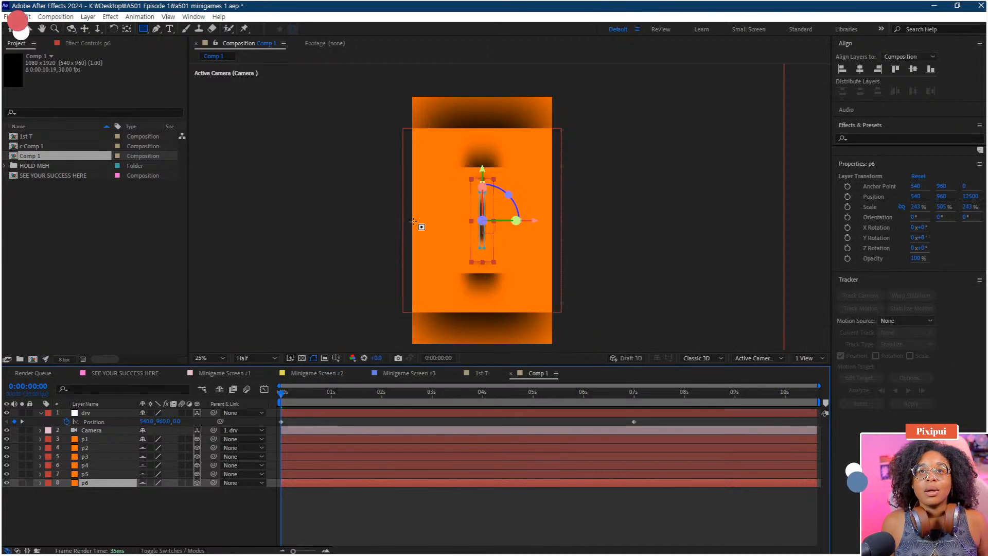
click(235, 505)
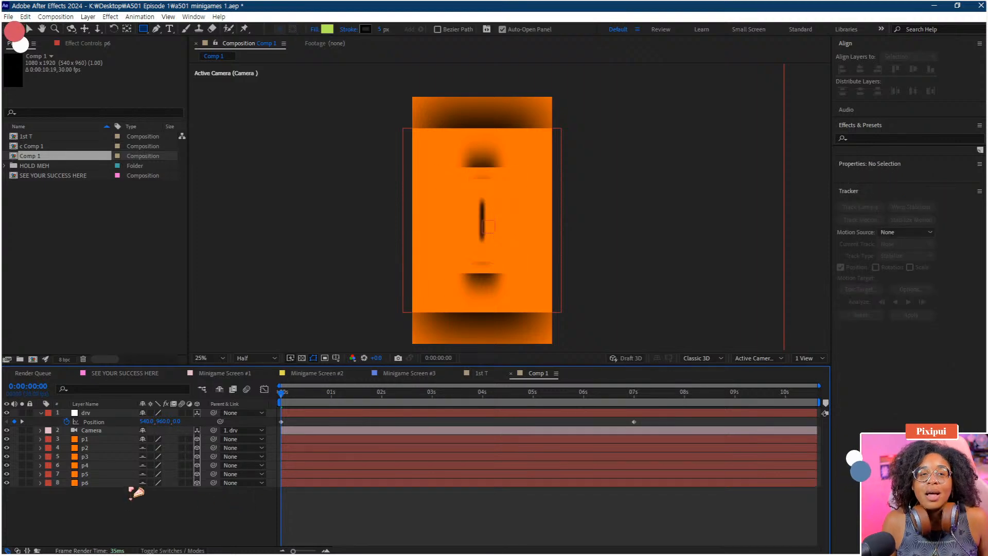
Step: Delete the orange solid layers p1 through p6 from Comp 1
click(90, 484)
shift+click(87, 439)
key(Delete)
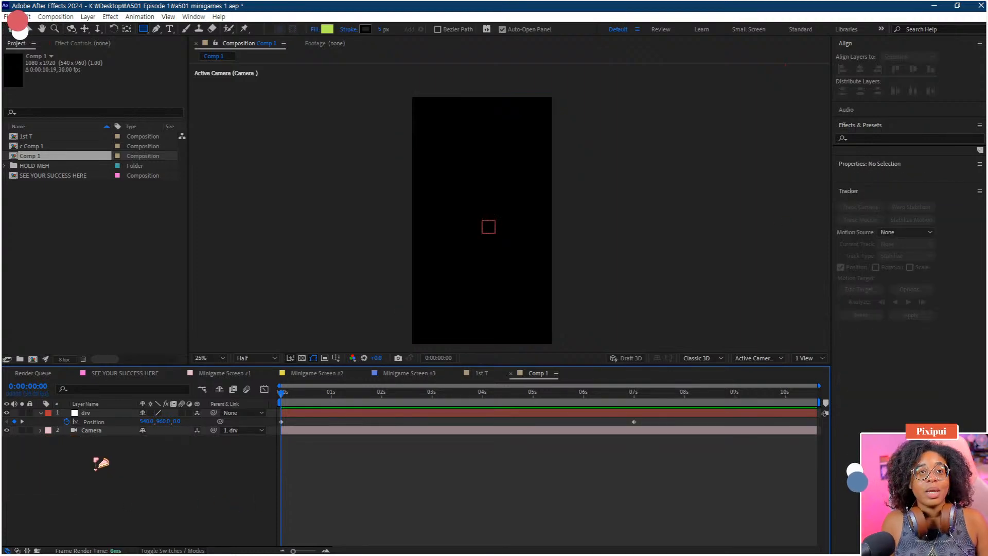
Step: Open the settings for a new orange solid in Comp 1
right_click(93, 457)
click(166, 325)
right_click(109, 457)
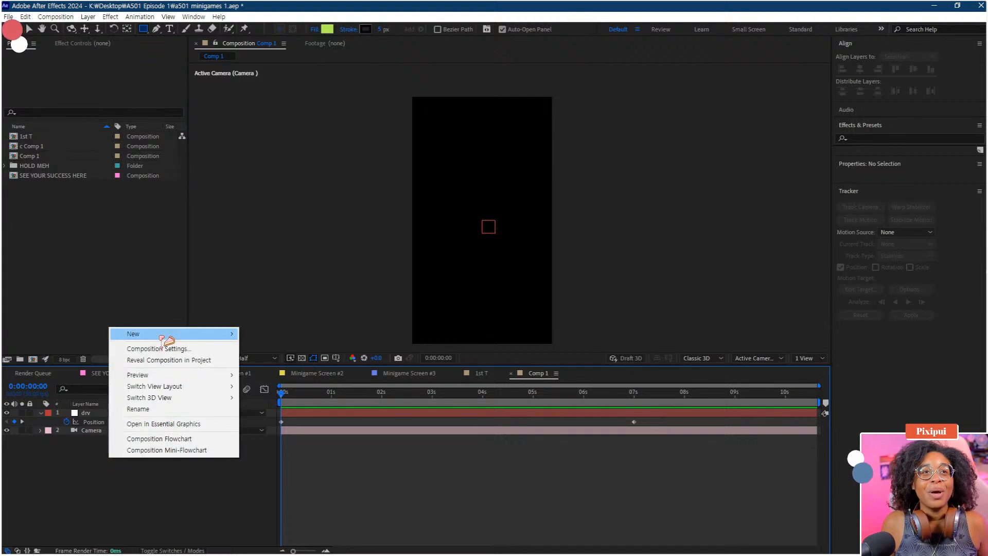
mouse_move(164, 338)
click(271, 366)
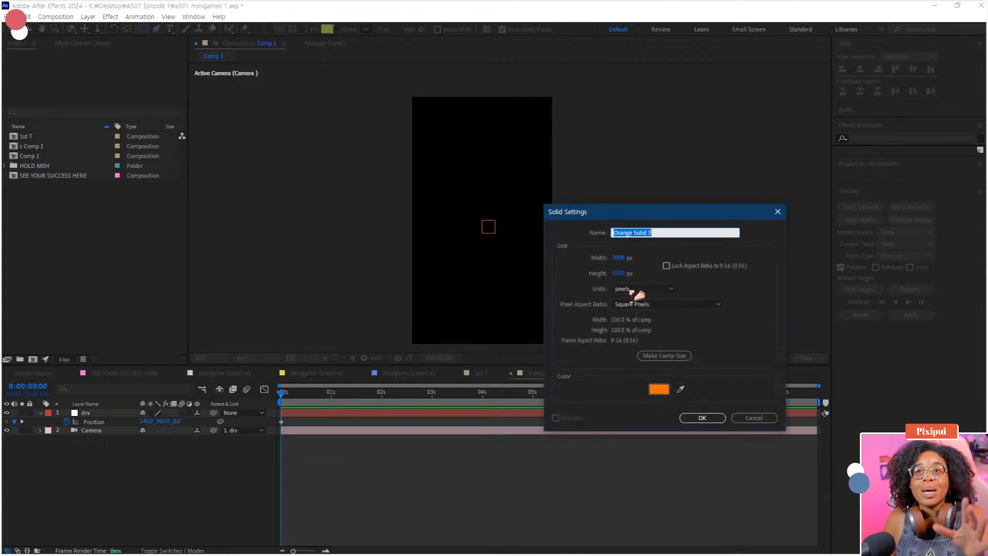
Step: Create a comp-sized orange solid, place it beneath the Camera layer, and rename it p1
click(704, 417)
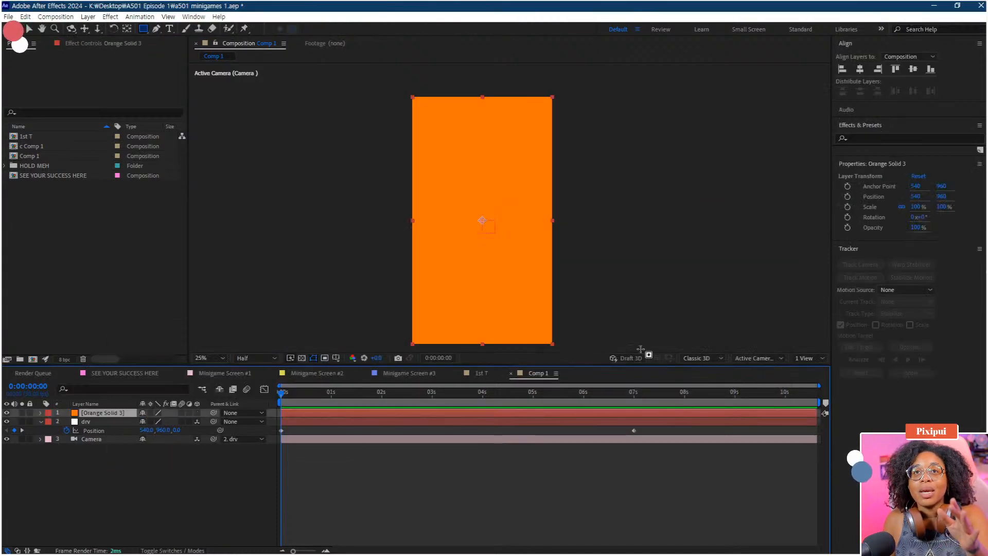
drag(113, 413, 111, 440)
right_click(109, 439)
click(134, 410)
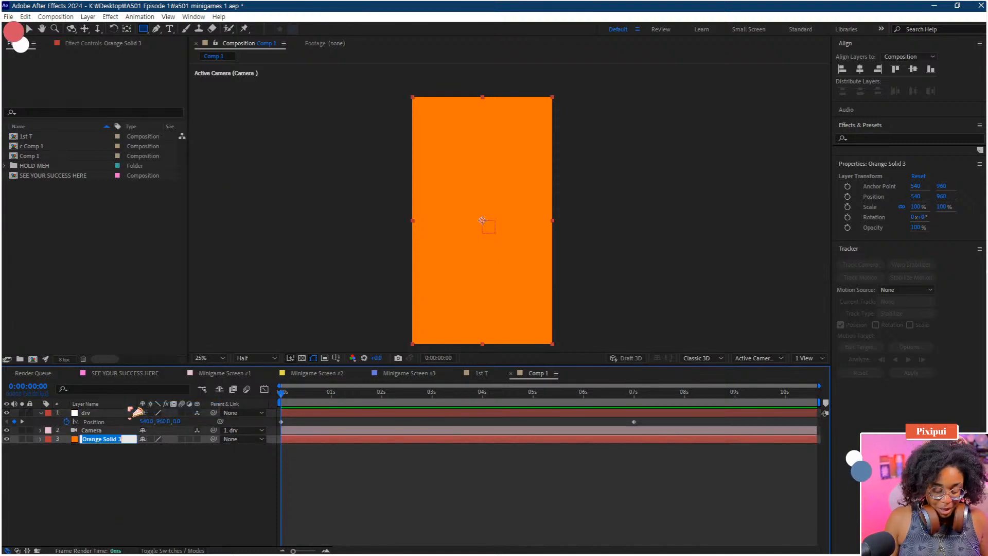
text(p1)
key(Return)
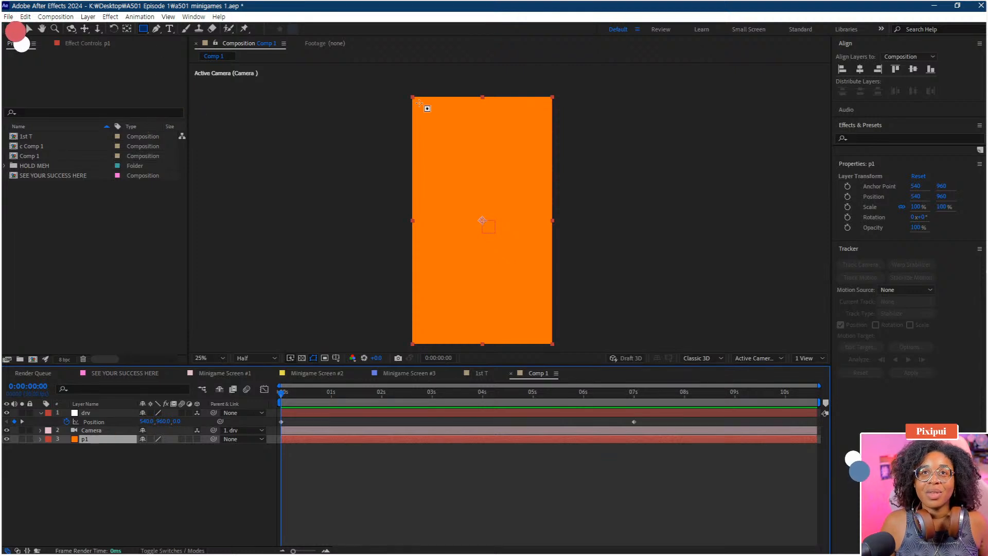
Step: Mask p1 with a rectangle just inside its edges, invert the mask, and feather it about 356 pixels to leave a soft frame
drag(420, 103, 543, 335)
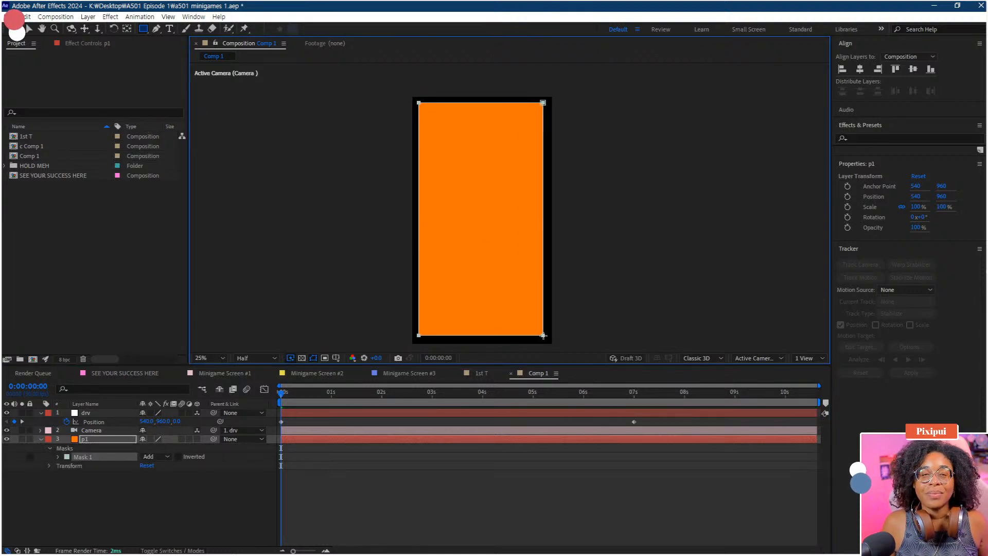
click(178, 457)
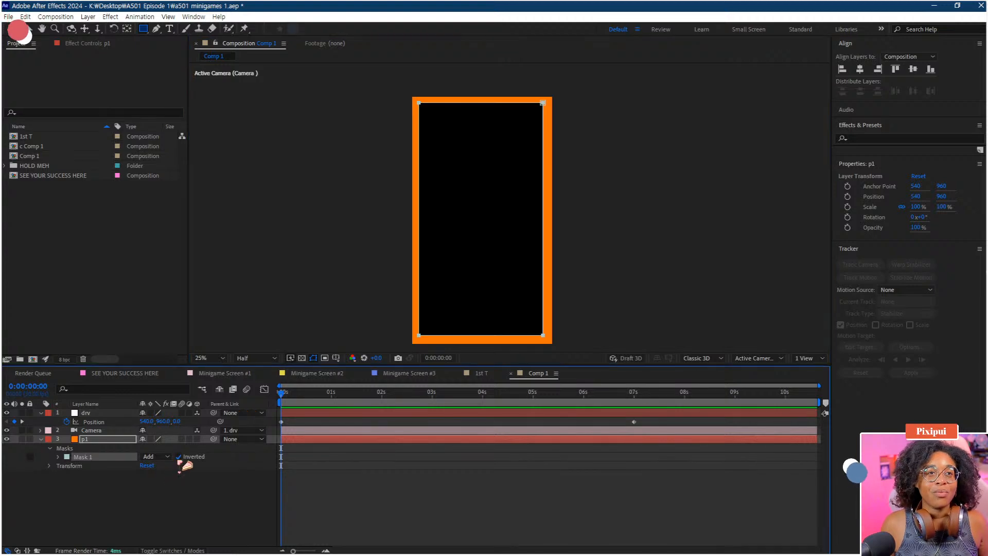
click(58, 457)
drag(154, 474, 363, 495)
click(41, 439)
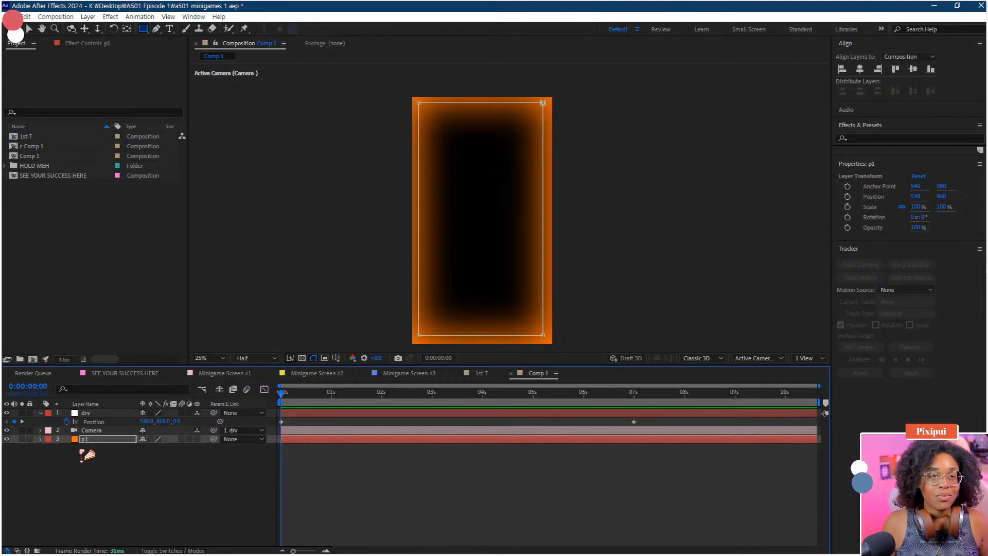
click(103, 440)
key(Return)
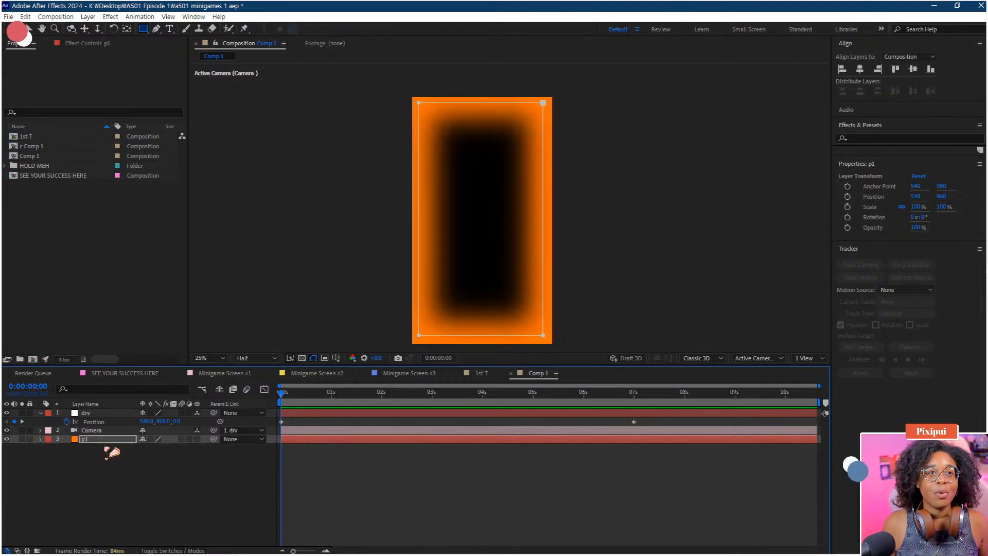
click(41, 438)
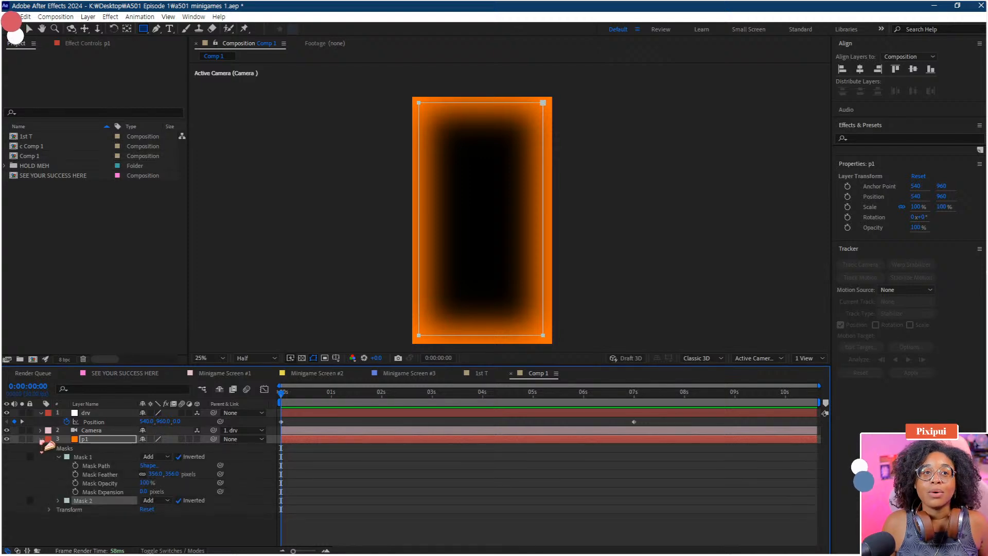
key(Delete)
Step: Duplicate the masked p1 layer five times to make layers p2 through p6
click(88, 440)
click(41, 439)
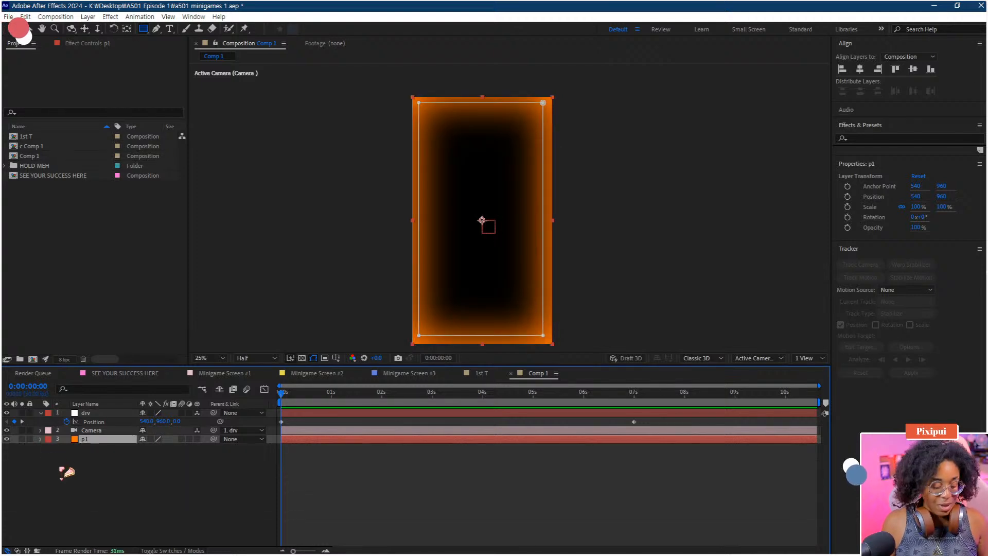
key(ctrl+d)
key(ctrl+d)
key(ctrl+d)
key(ctrl+d)
key(ctrl+d)
Step: Reorder the orange layers beneath Camera so they run p1, p3, p2, p4, p5, p6 from the top of the stack
shift+click(95, 476)
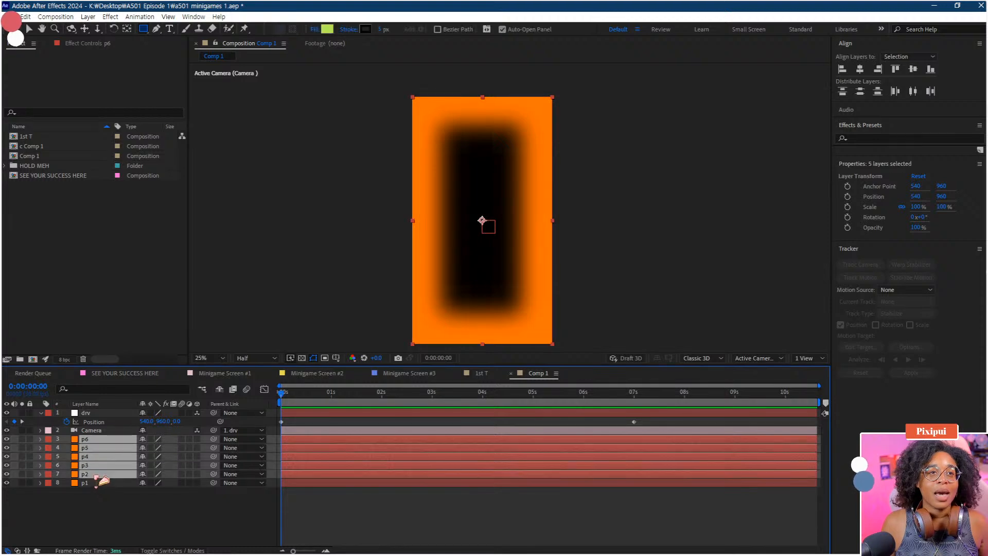
drag(96, 476, 93, 443)
click(99, 502)
click(96, 483)
shift+click(91, 475)
click(91, 495)
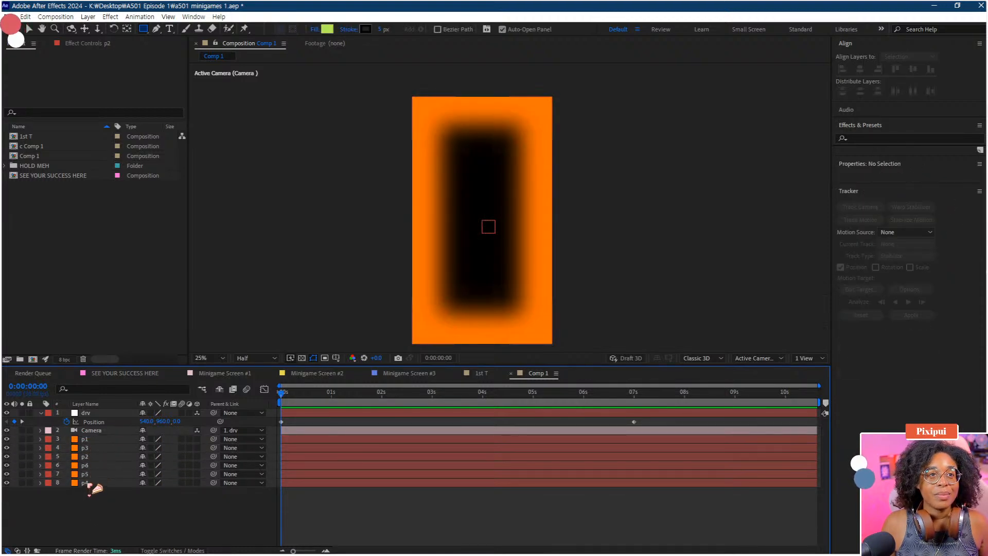
mouse_move(91, 482)
mouse_down()
mouse_move(90, 468)
mouse_move(95, 486)
mouse_up()
click(103, 501)
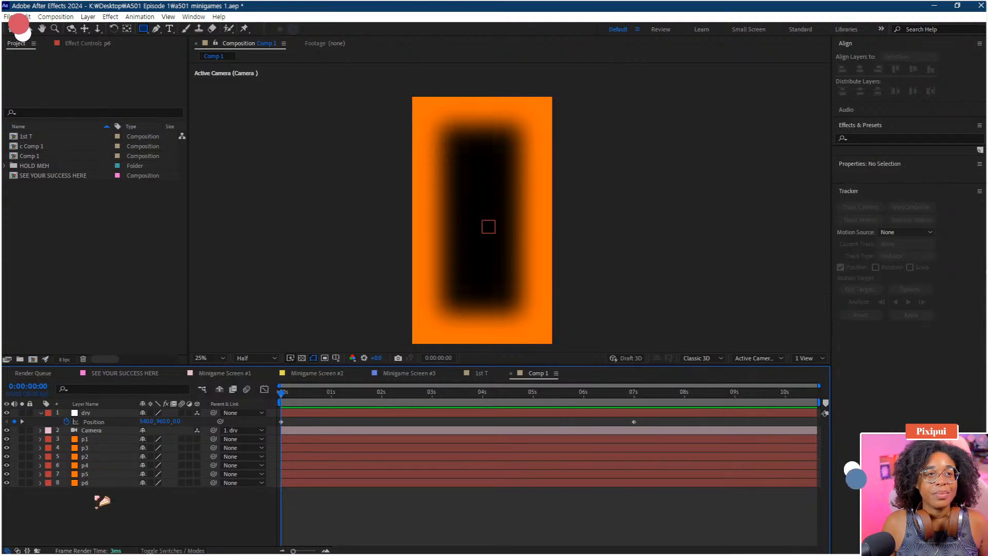
click(97, 473)
key(Caps_Lock)
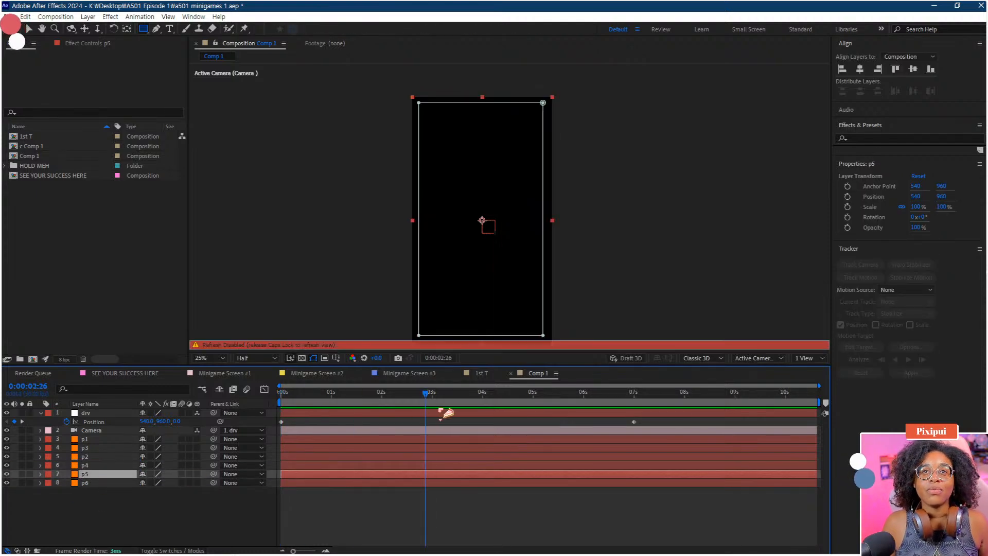
key(Caps_Lock)
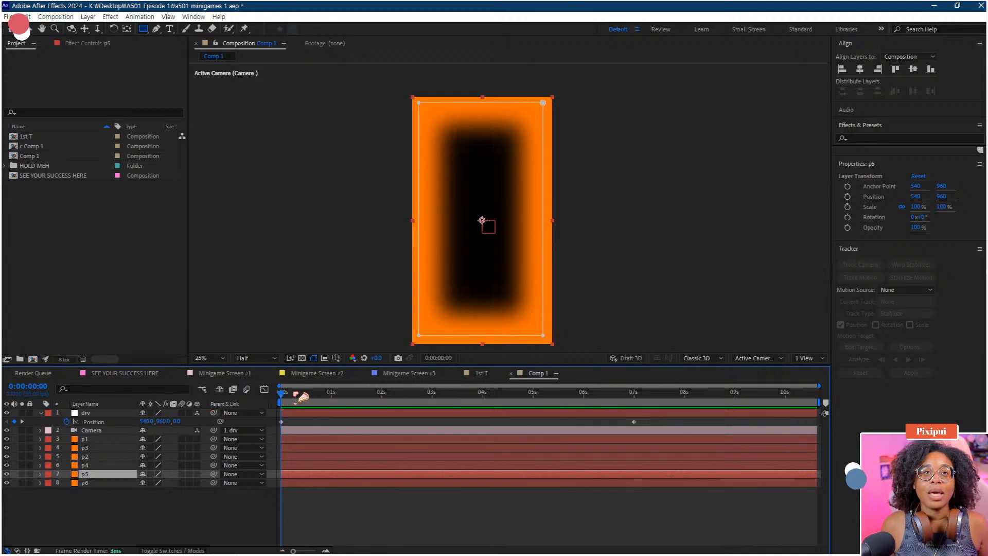
click(100, 497)
click(98, 448)
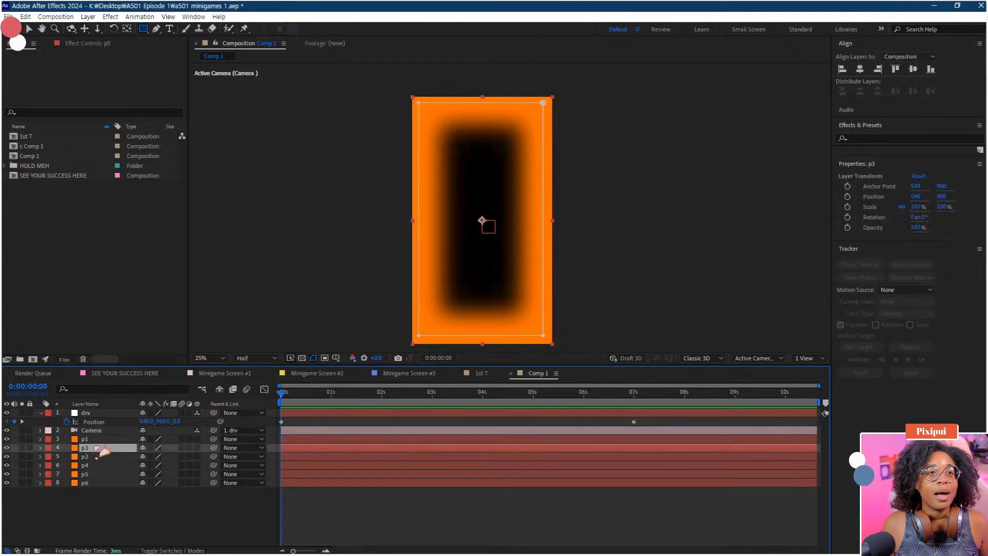
Step: Turn all six orange layers, p1 through p6, into 3D layers and reveal their Position properties
click(100, 439)
shift+click(100, 483)
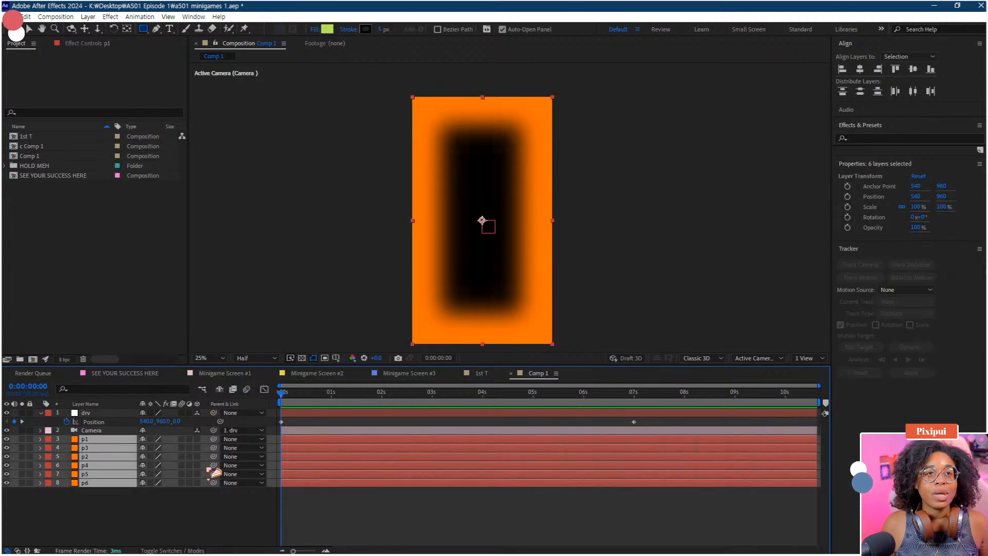
click(192, 512)
click(98, 483)
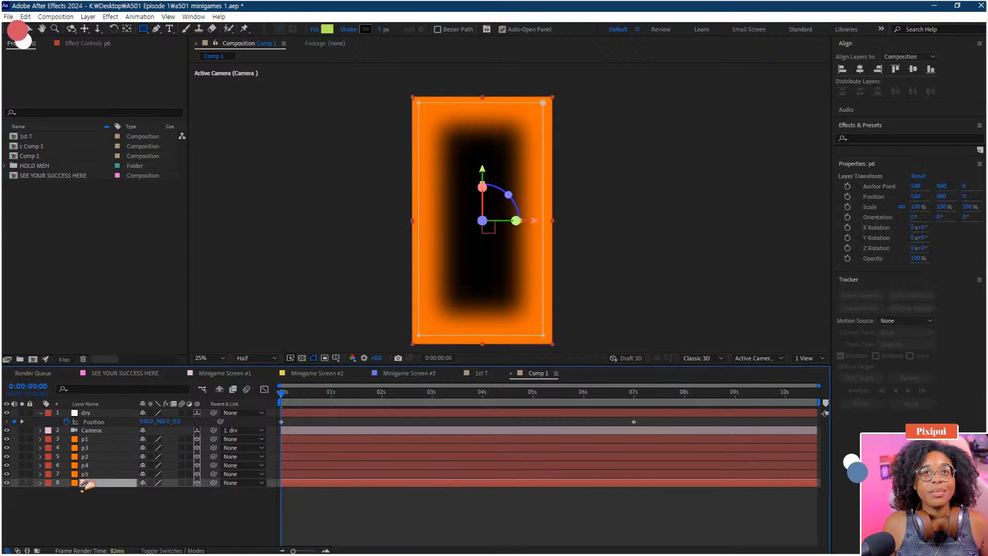
shift+click(96, 439)
key(p)
click(95, 517)
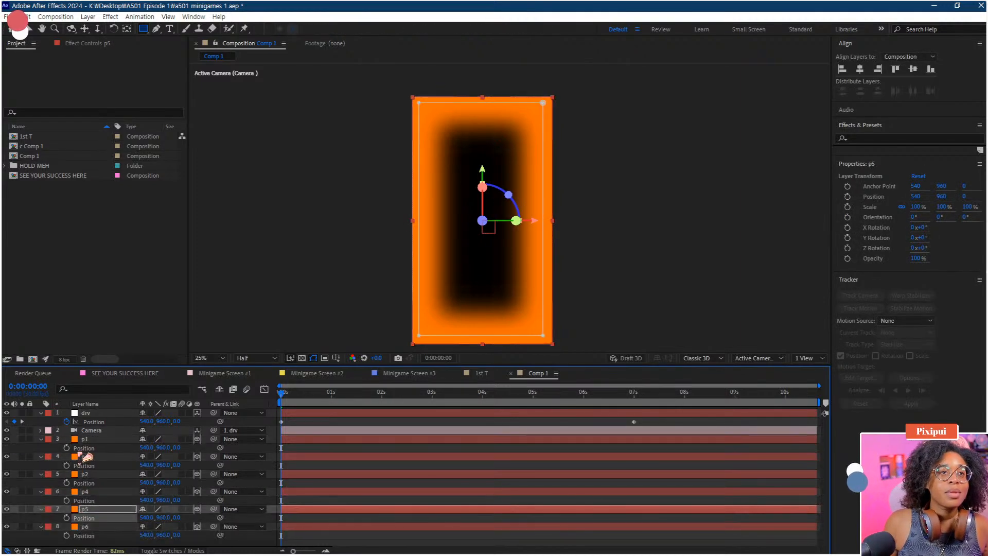
Step: Set the Z position of p3 to 2500 and of p2 to 5000
click(42, 439)
click(105, 456)
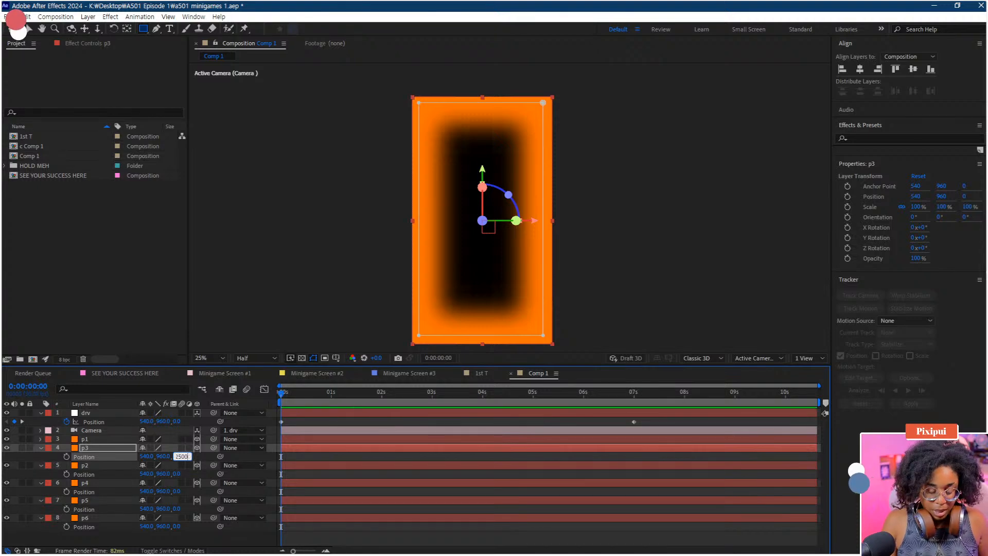
key(Return)
click(640, 304)
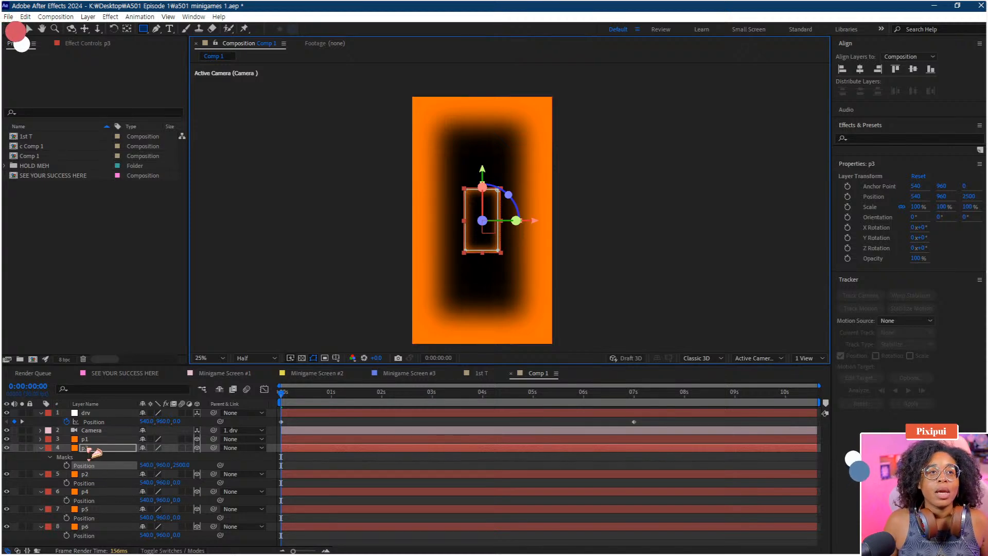
click(100, 474)
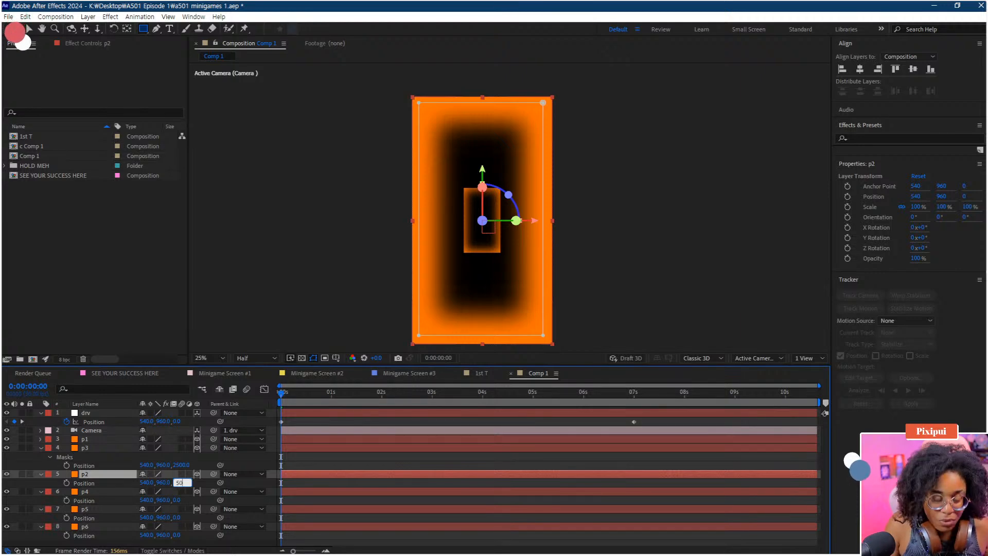
text(5000)
key(Return)
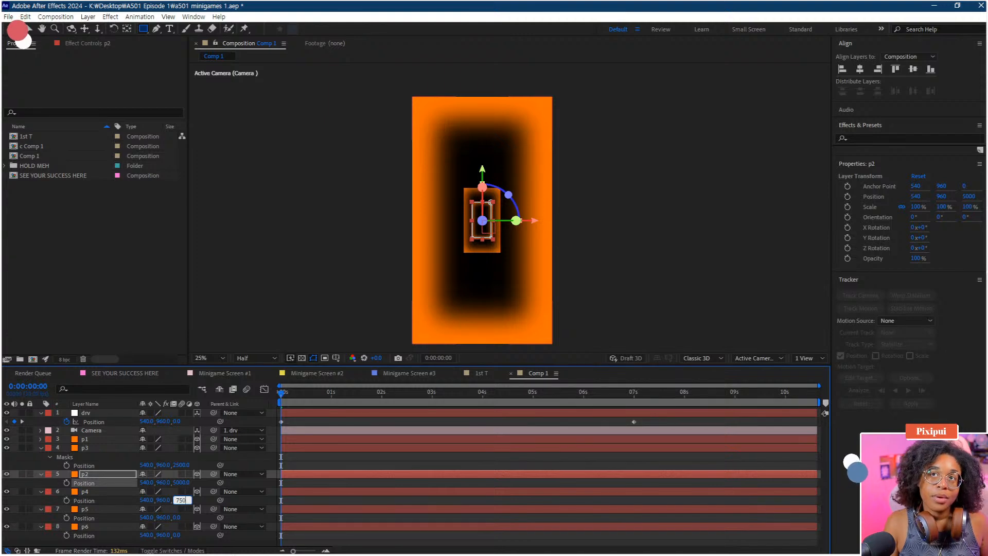
Step: Set the Z position of p4 to 7500, p5 to 1000, and p6 to 12500
text(7500)
key(Return)
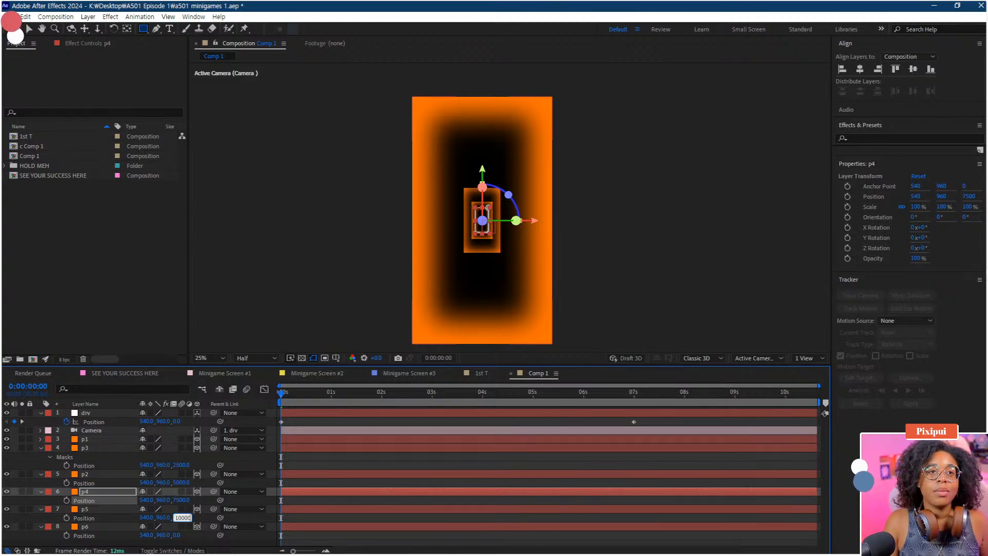
key(Return)
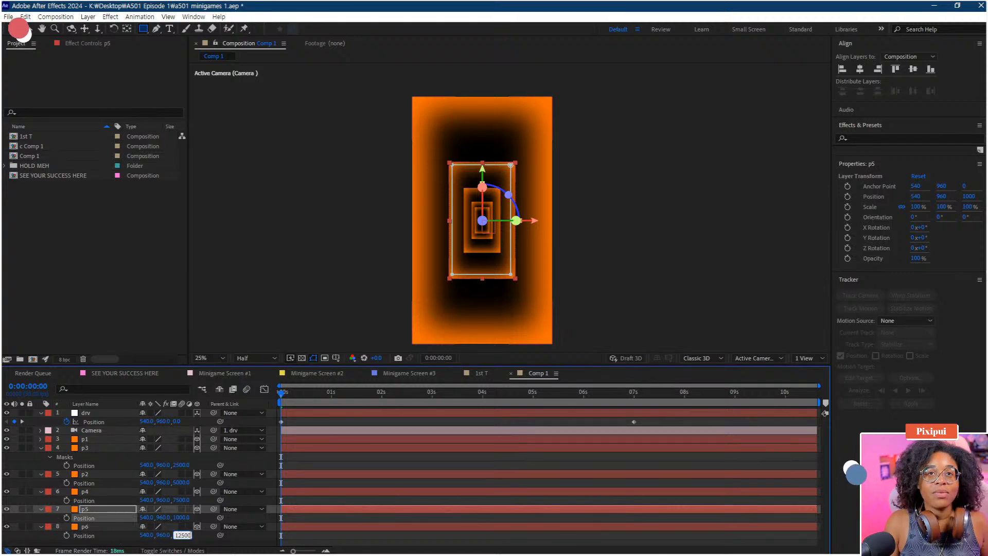
key(Return)
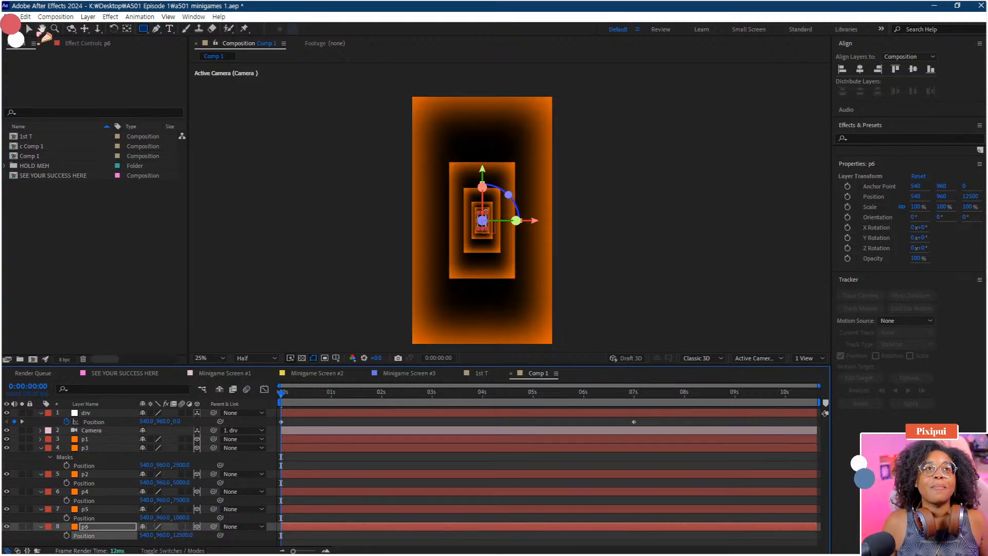
Step: Play back the camera move through the orange frames with the composition view at 12.5%
key(v)
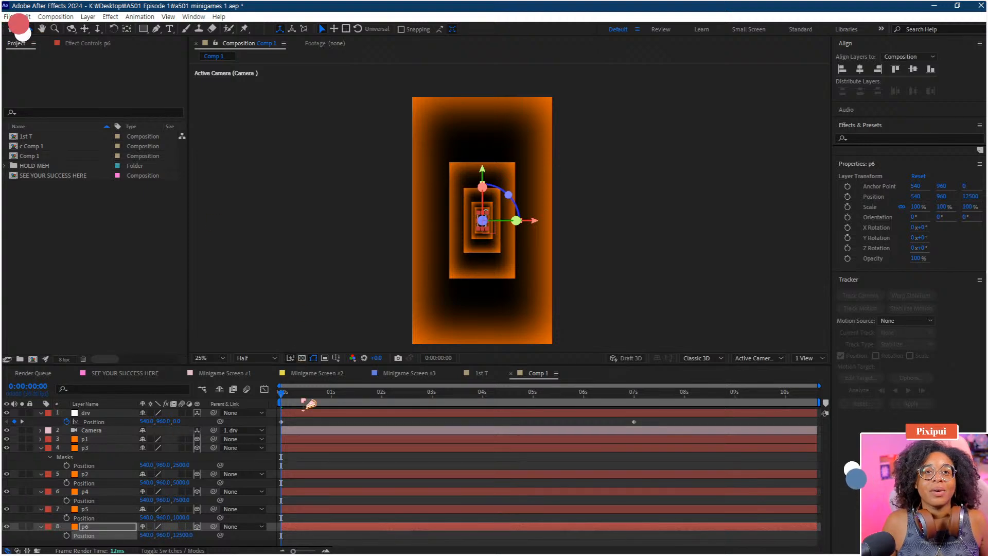
key(space)
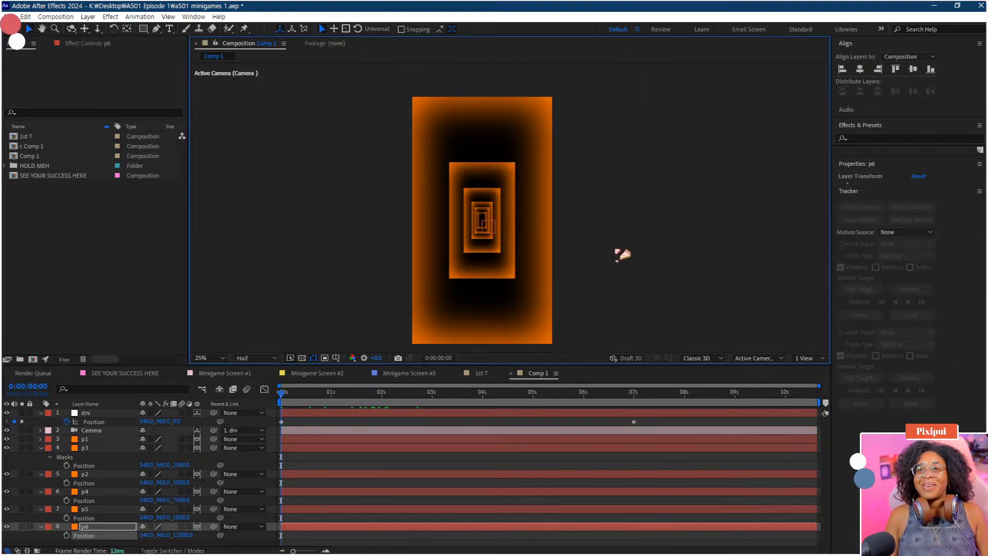
key(comma)
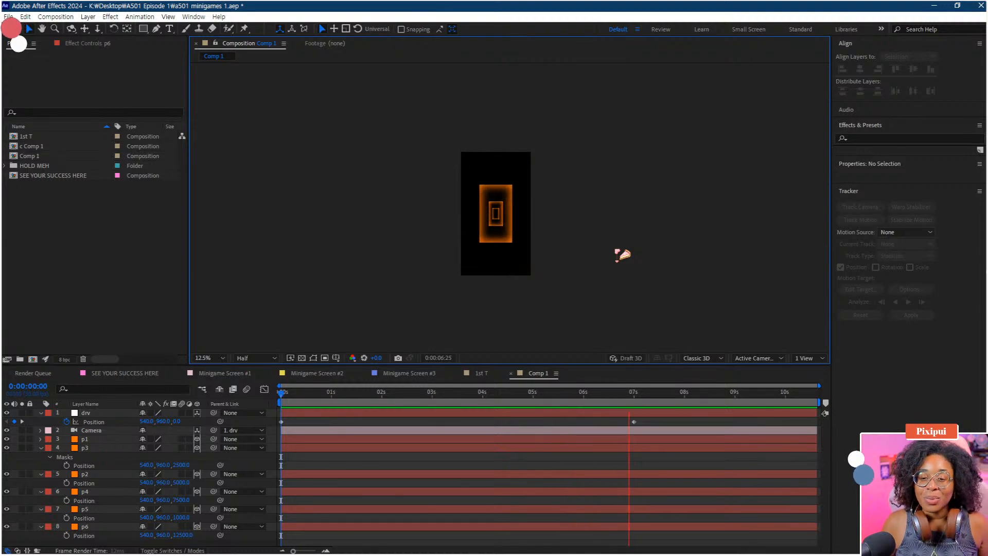
key(space)
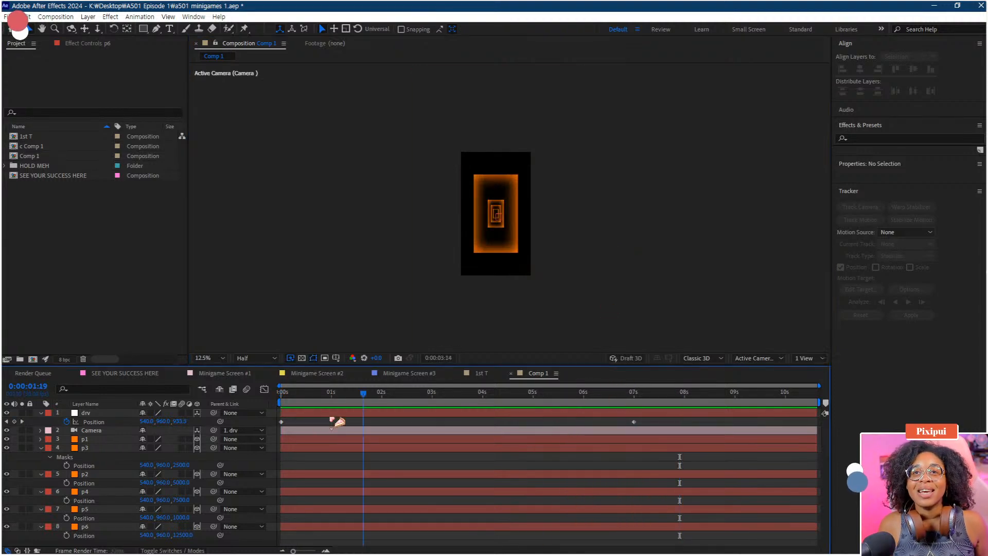
Step: Increase the drv null's Z position at the 7-second keyframe to well beyond 8271 so the camera travels deeper through the frames
mouse_move(636, 424)
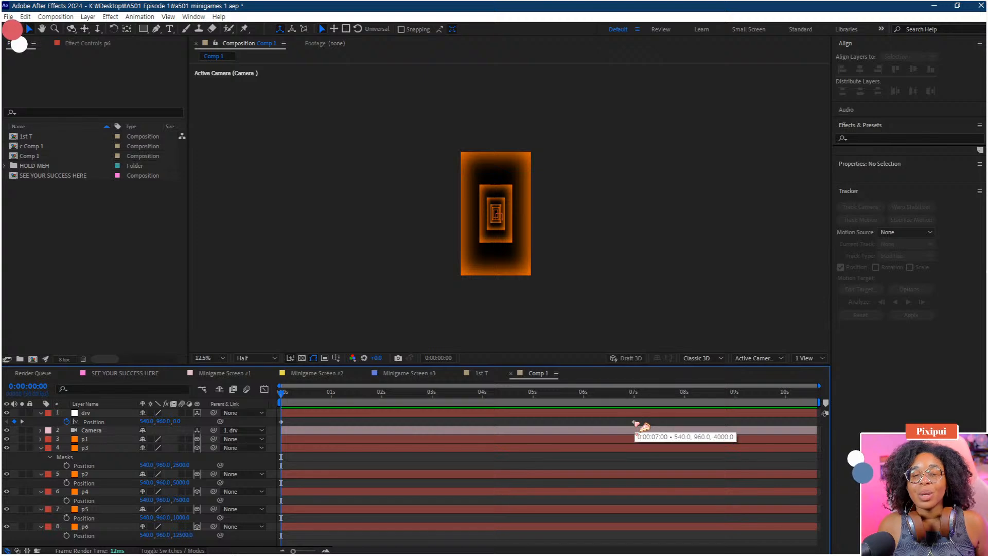
click(636, 402)
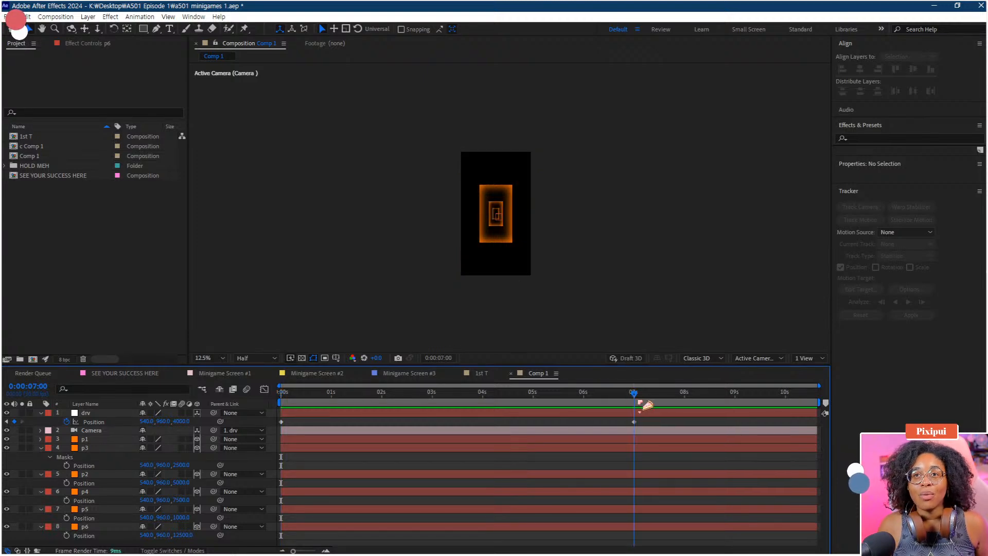
mouse_move(639, 401)
mouse_down()
mouse_move(320, 412)
mouse_move(662, 407)
mouse_move(641, 409)
mouse_up()
click(636, 422)
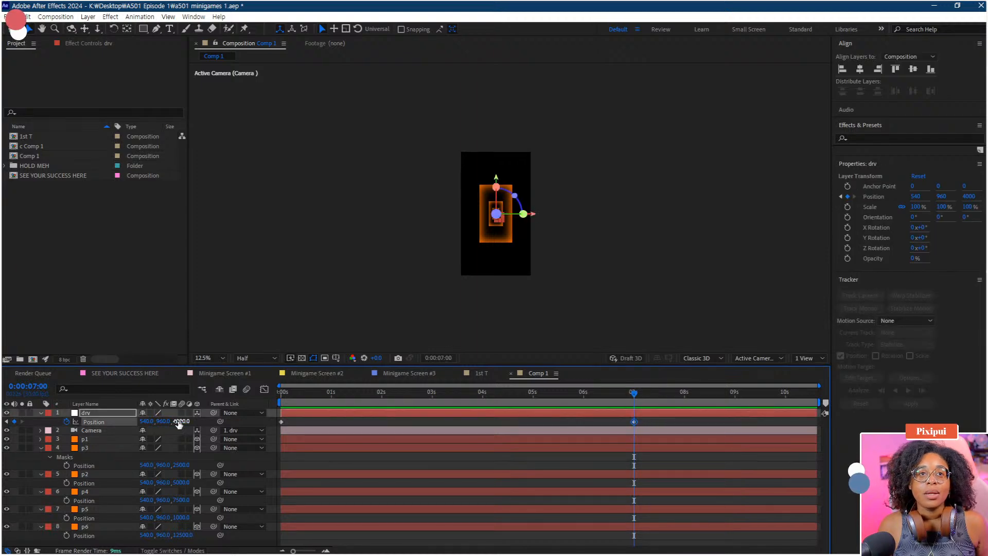
mouse_move(179, 420)
mouse_down()
mouse_move(739, 426)
mouse_move(192, 423)
mouse_up()
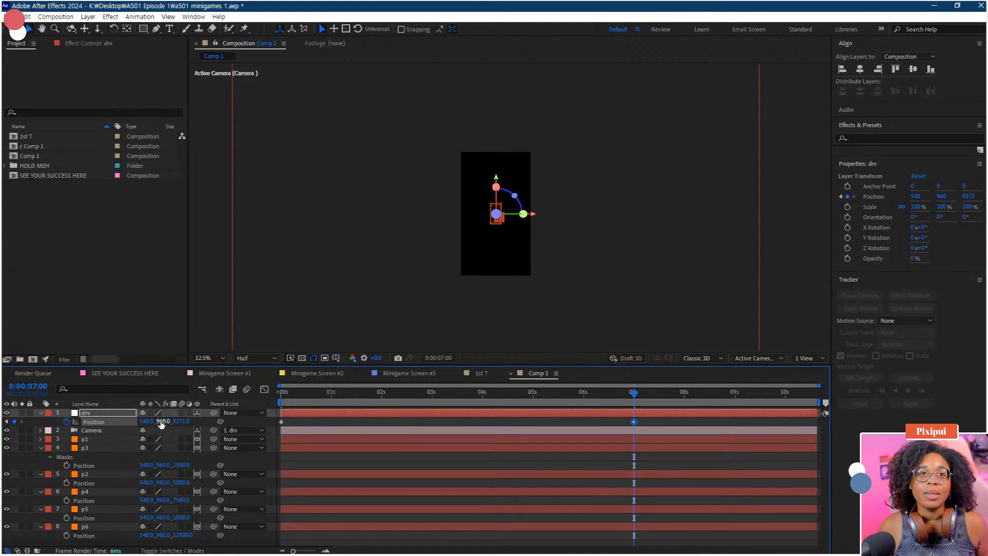
drag(180, 422, 515, 422)
drag(180, 423, 304, 437)
Step: Move the drv null's second Position keyframe to about 4.6 seconds and preview the camera move from the start
drag(597, 414, 528, 395)
drag(597, 430, 514, 433)
drag(494, 398, 86, 412)
key(space)
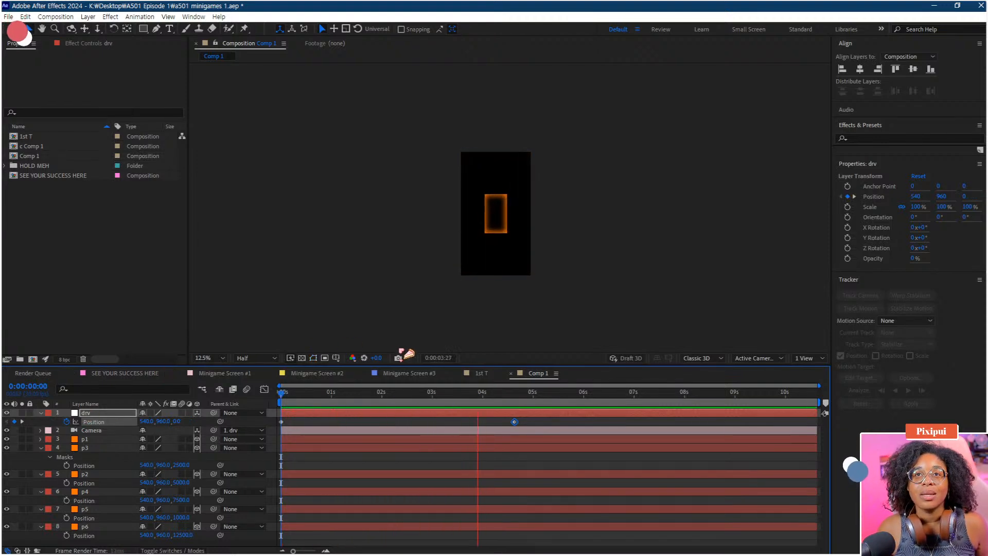
key(space)
key(space)
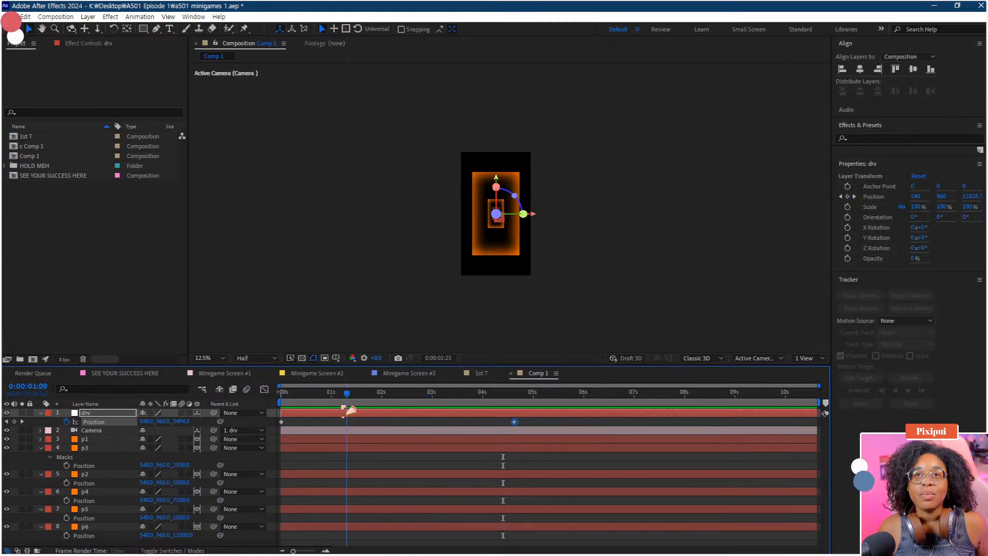
Step: Move the drv null's second Position keyframe to about 5.1 seconds to slow the camera move
drag(515, 422, 537, 421)
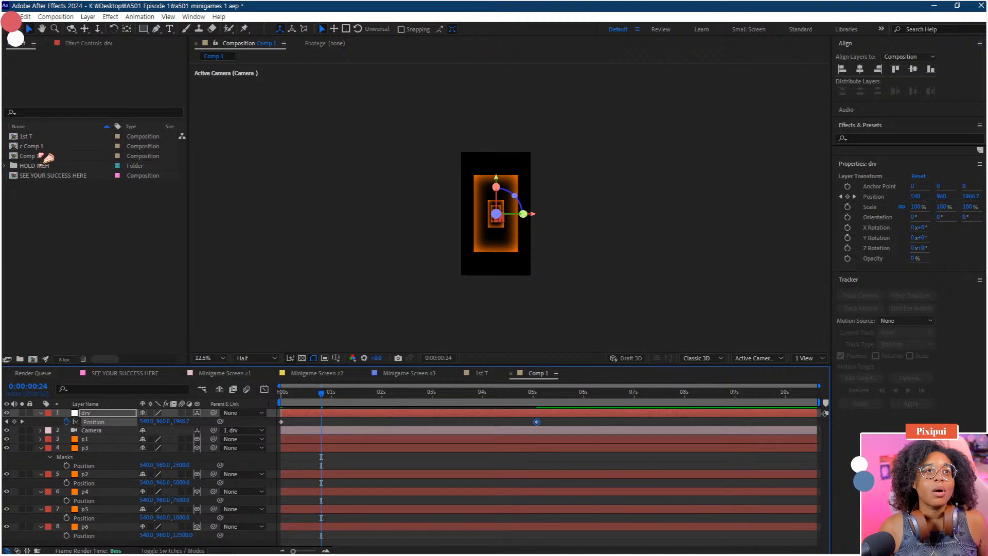
Step: Rename the Comp 1 composition to "spiral door"
right_click(40, 156)
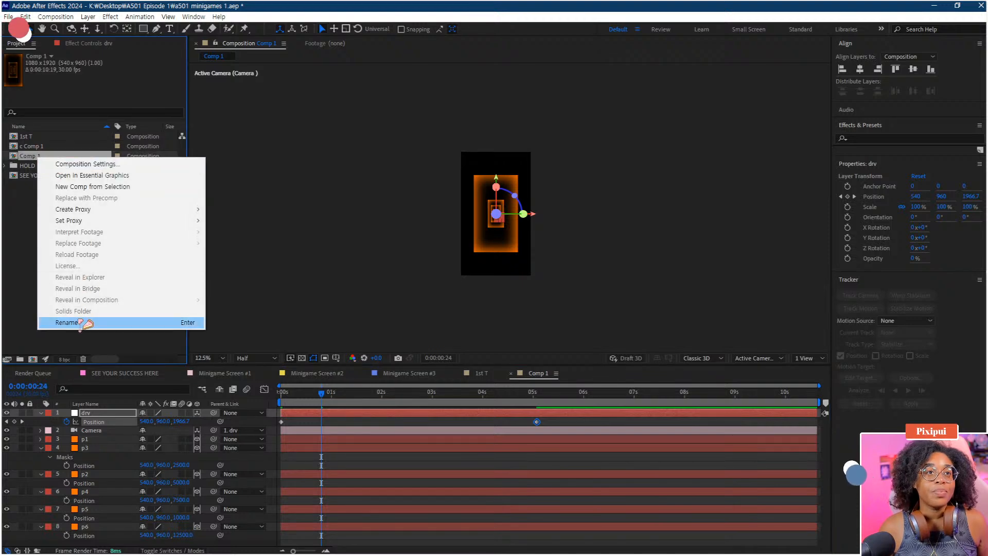
click(81, 322)
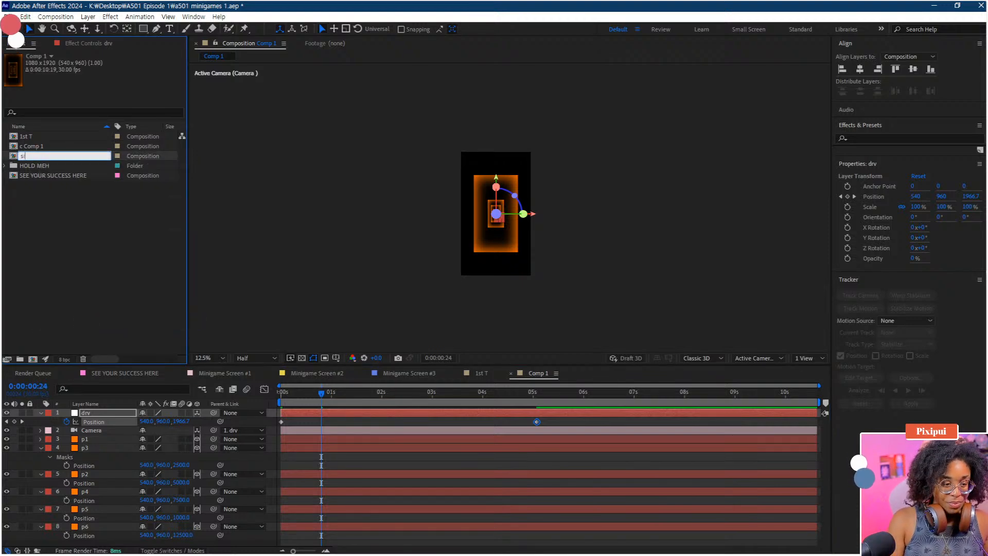
text(siral door)
key(Return)
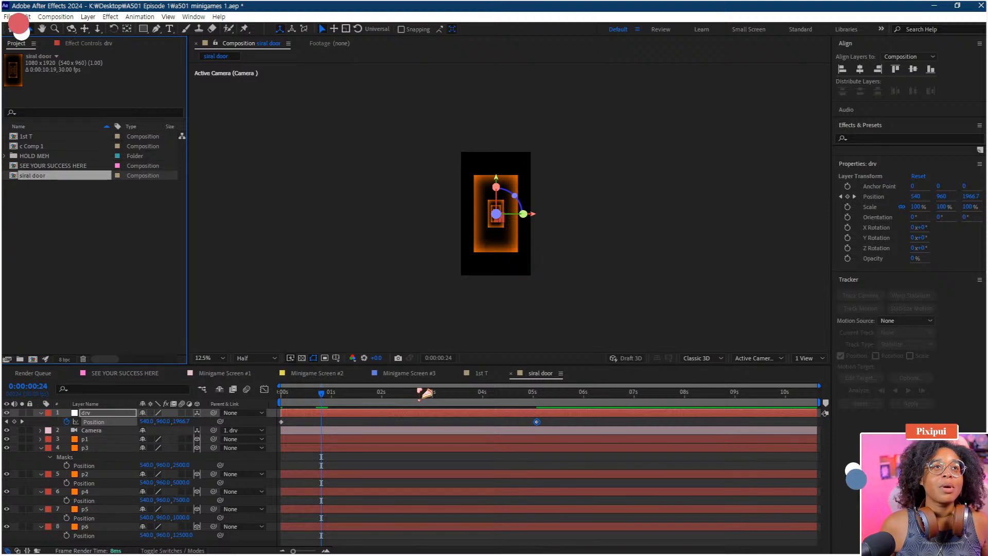
right_click(34, 178)
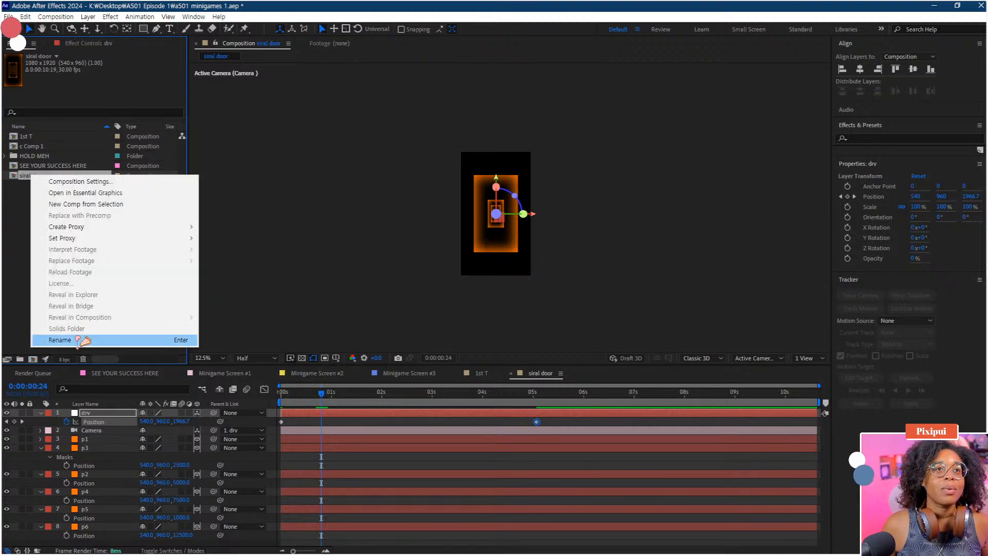
click(82, 335)
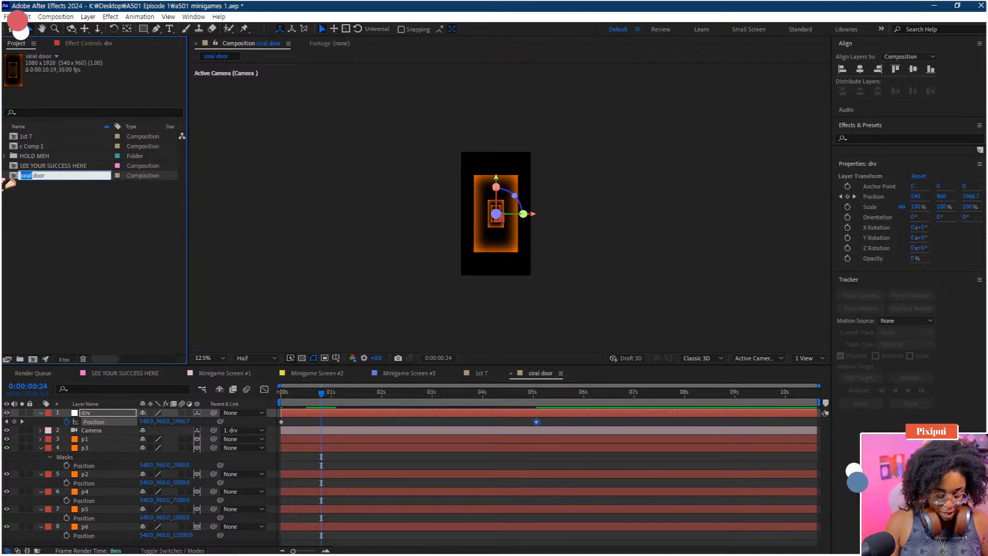
key(Return)
right_click(35, 174)
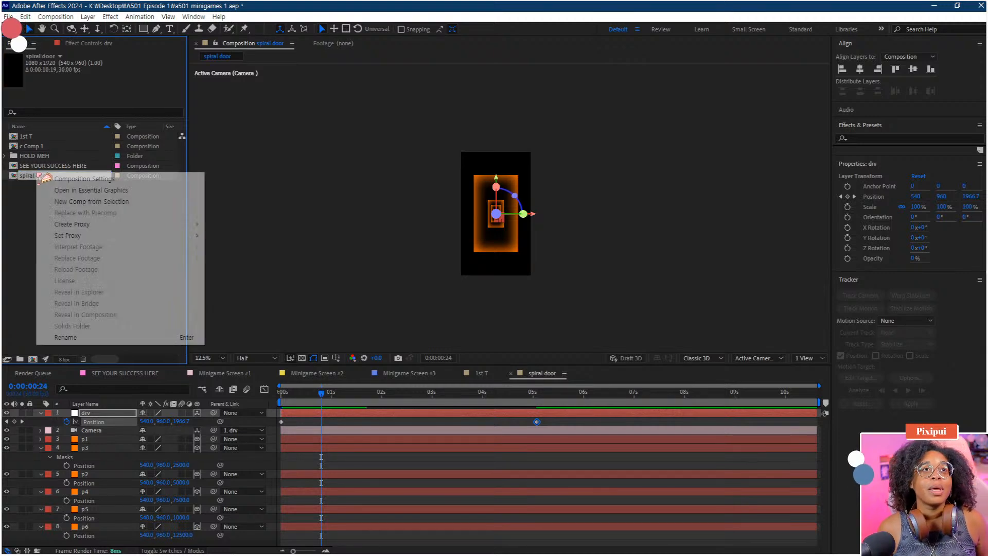
click(30, 248)
click(52, 176)
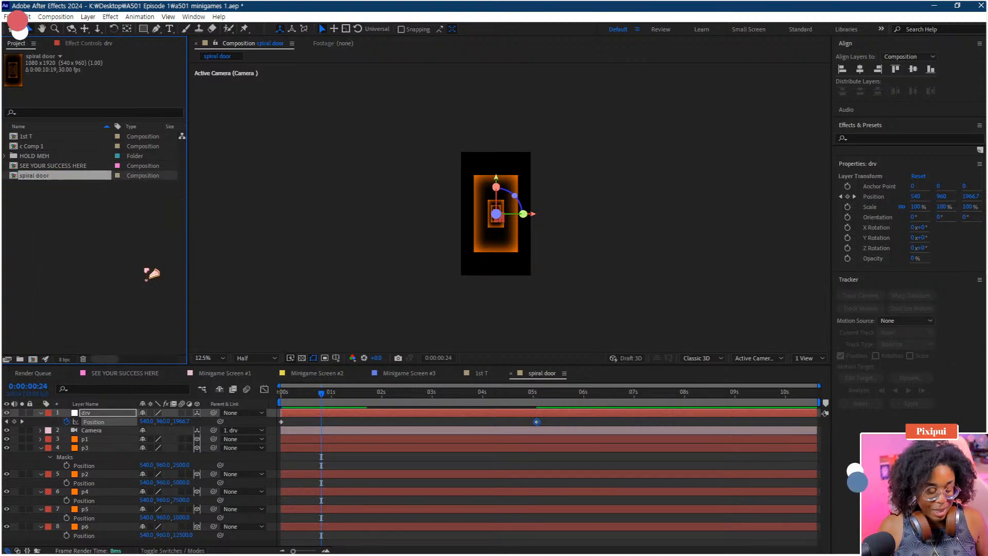
Step: Open the Minigame Screen #2 composition at frame 8 and add the spiral door composition as a layer directly above Door
click(330, 374)
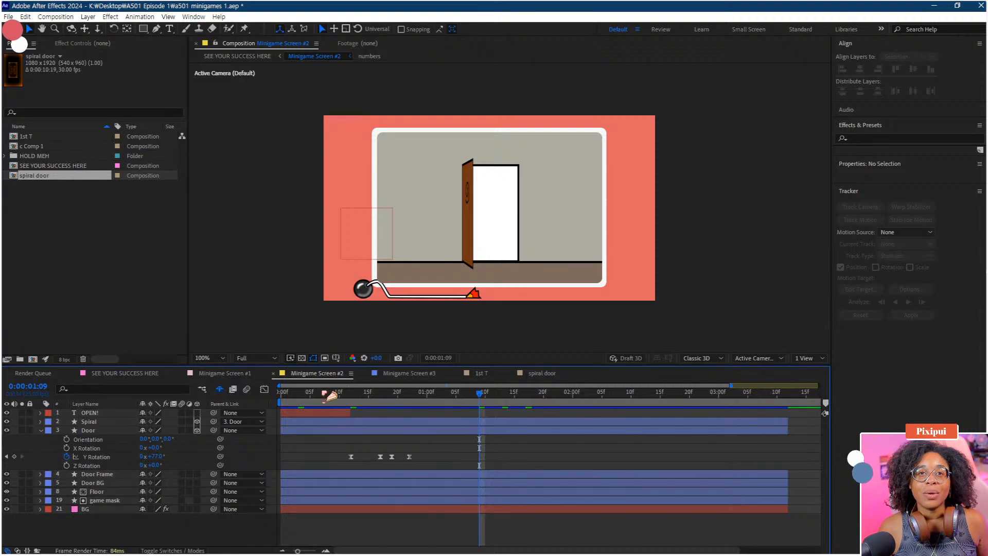
click(327, 393)
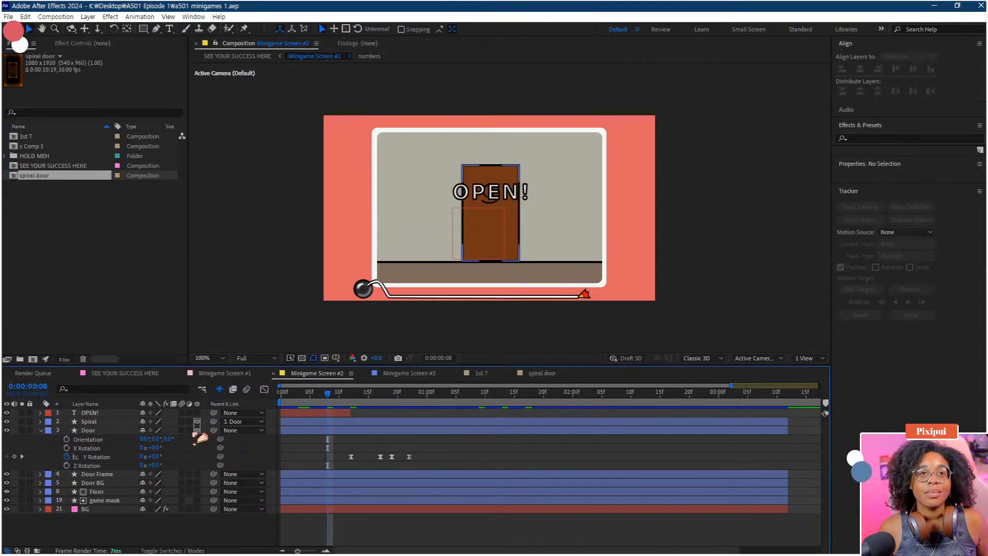
click(89, 430)
drag(56, 179, 103, 432)
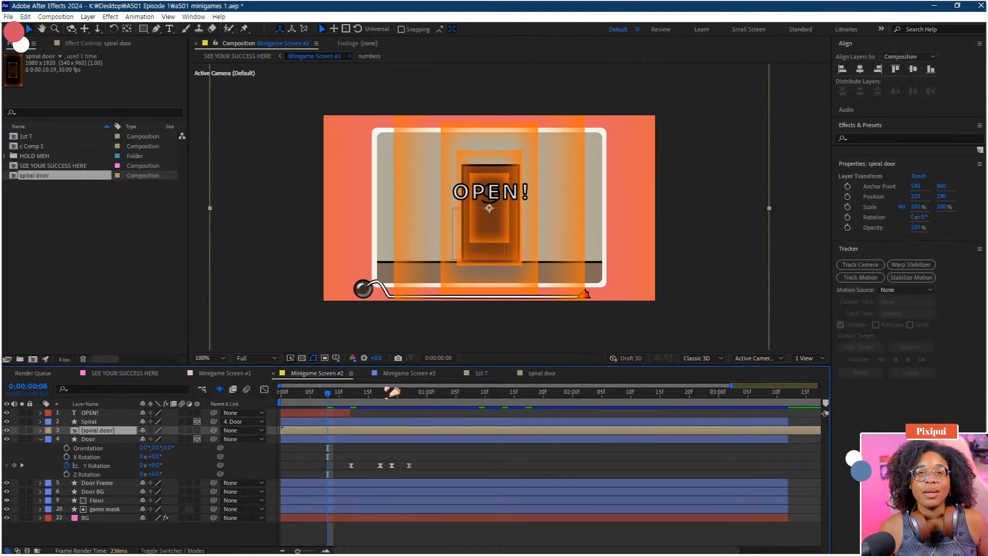
Step: With the time at frame 22, reorder the spiral door layer to sit between Door Frame and Door BG
drag(375, 394, 415, 394)
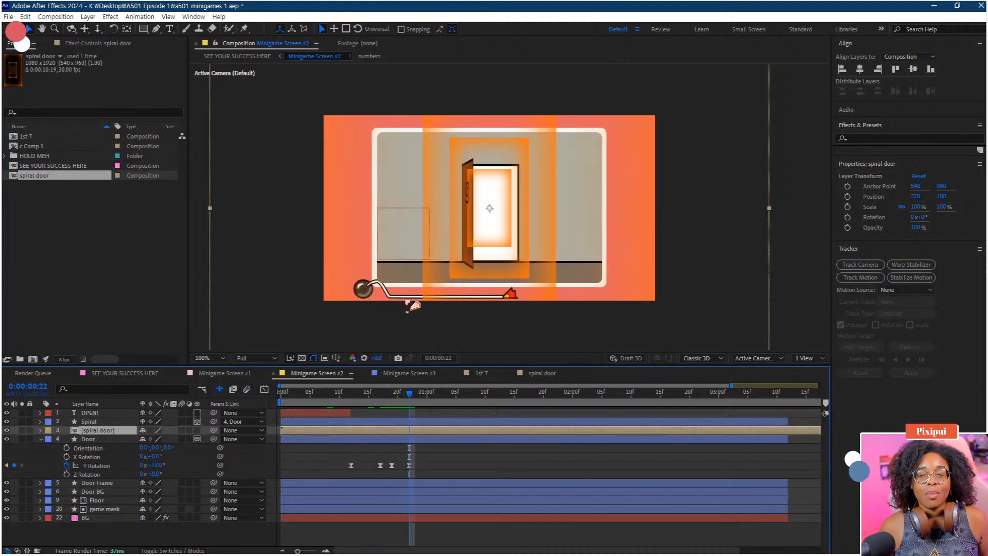
click(6, 491)
click(6, 491)
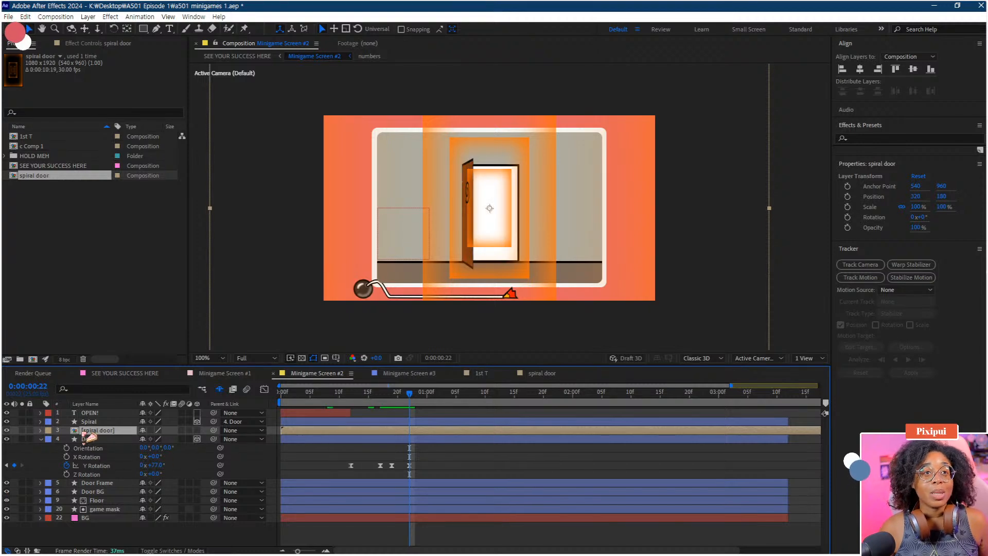
drag(90, 438, 88, 486)
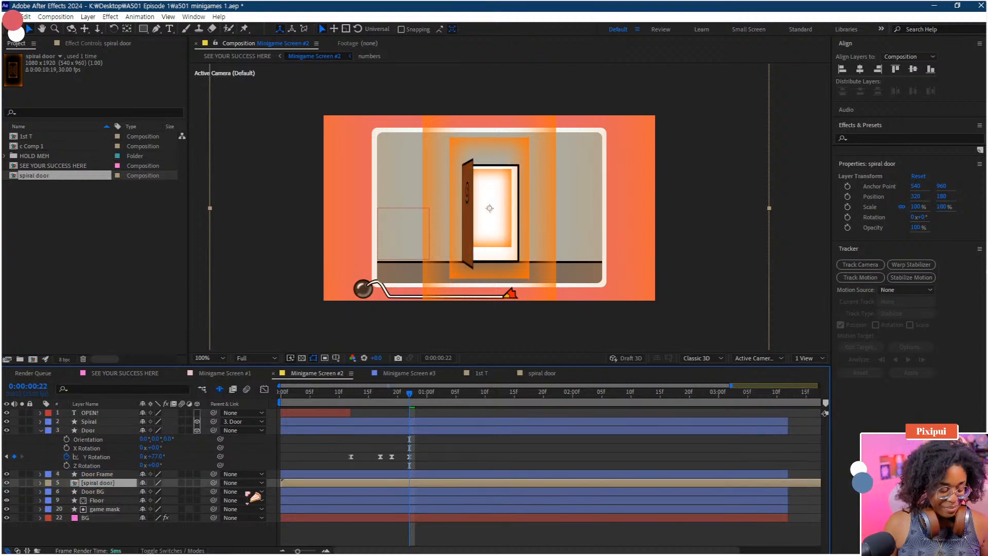
Step: Scale the spiral door layer to 14% and position it at 322, 191 to fit the open doorway
key(s)
drag(171, 491, 137, 500)
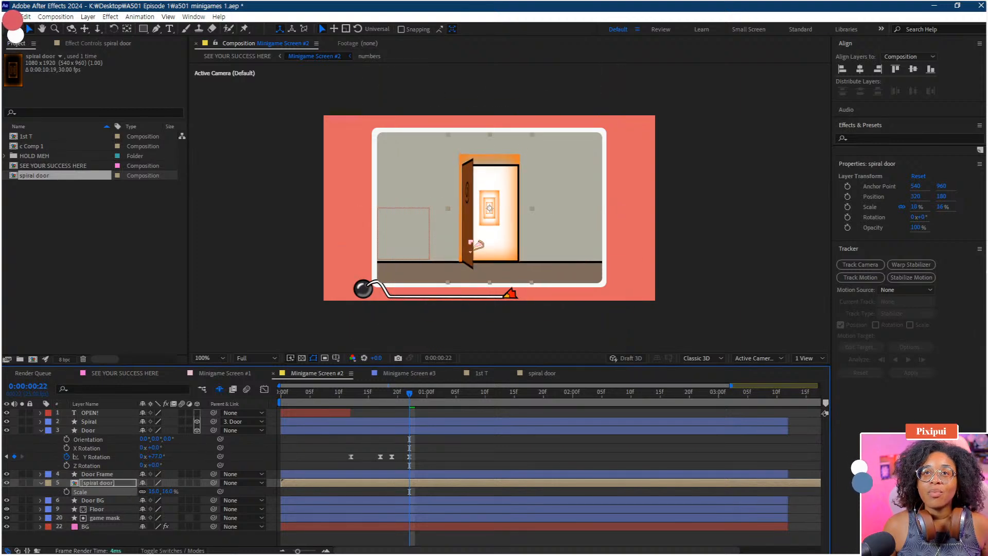
drag(478, 245, 469, 248)
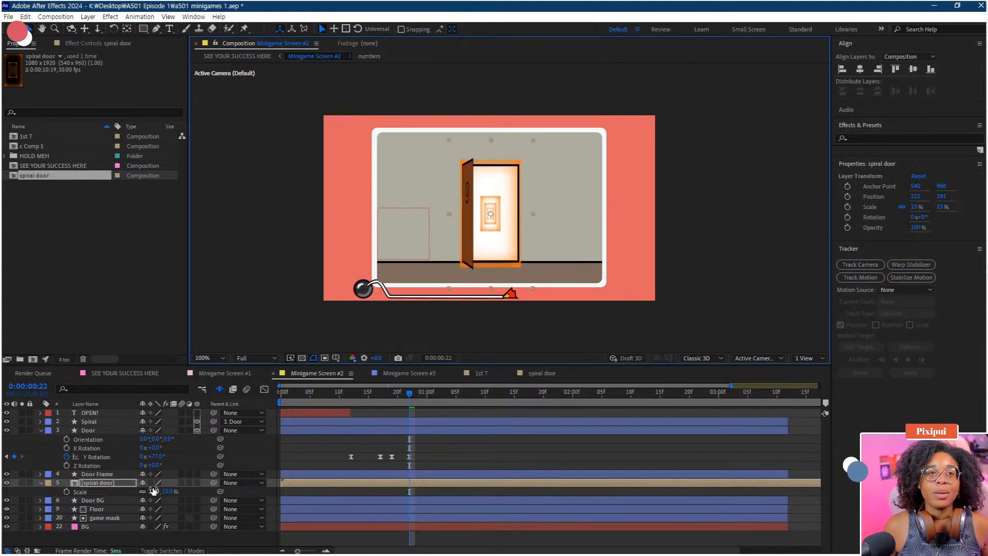
drag(153, 490, 153, 489)
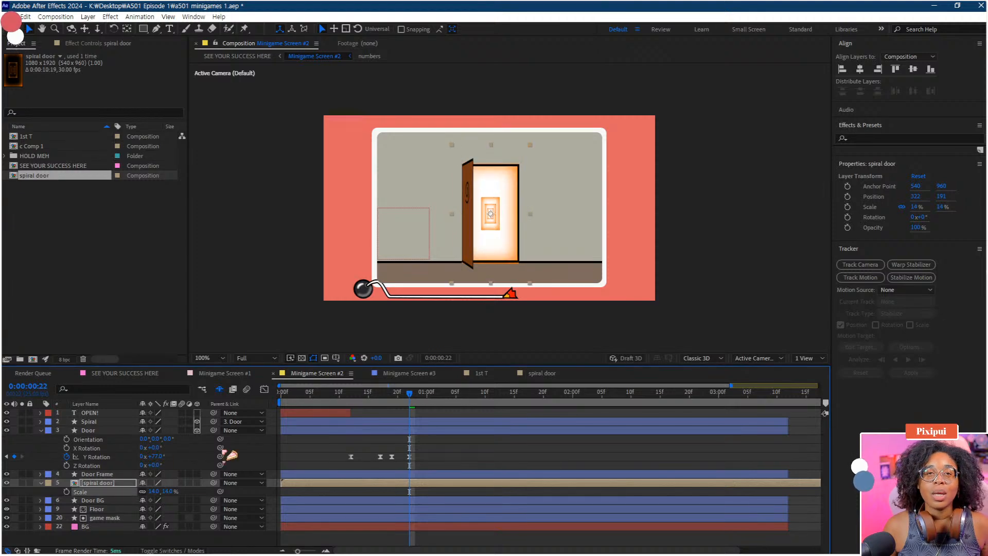
Step: Use Door BG as the spiral door layer's track matte and keep Door BG visible
click(161, 551)
drag(109, 500, 105, 500)
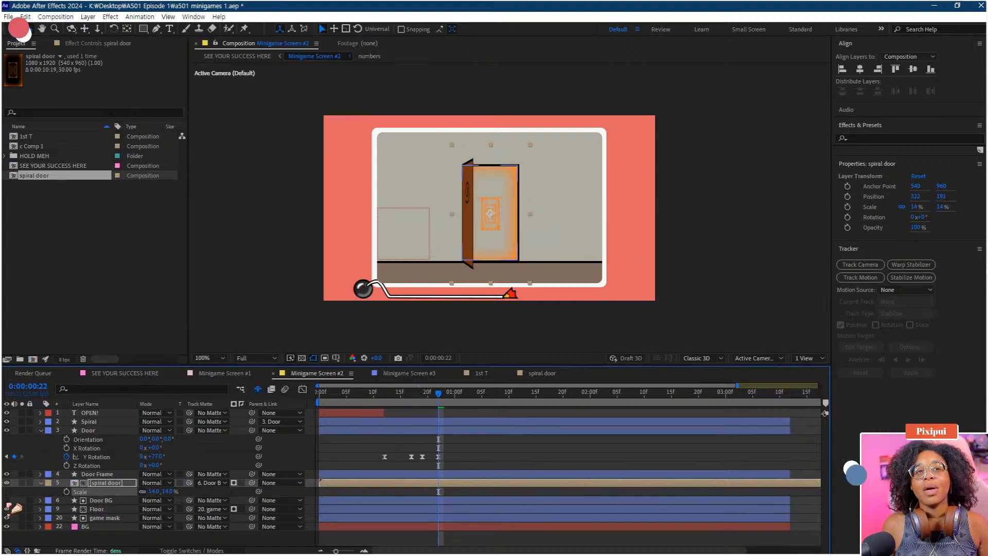
click(69, 541)
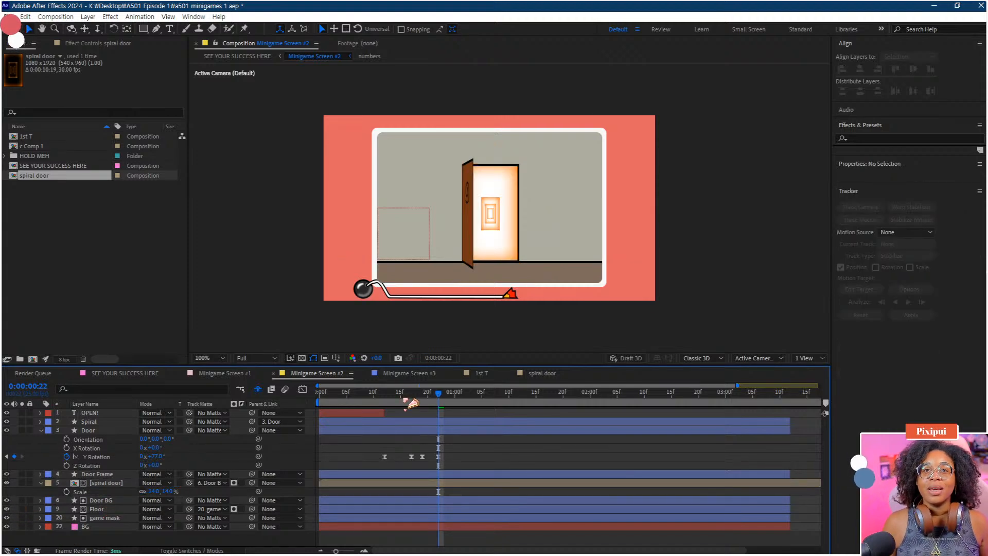
Step: Shift the spiral door layer in time so it starts at about frame 12, with the door's first Y Rotation keyframe
key(space)
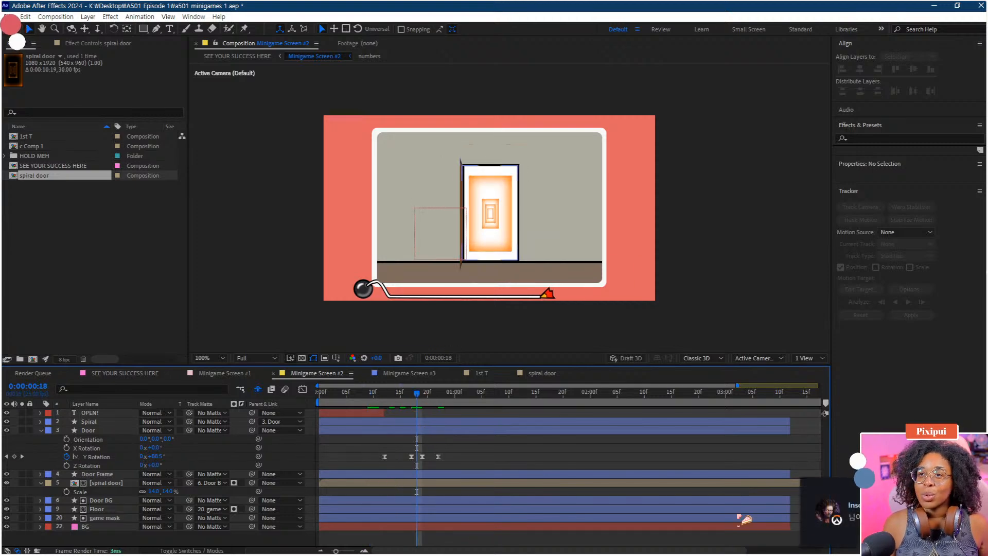
click(404, 486)
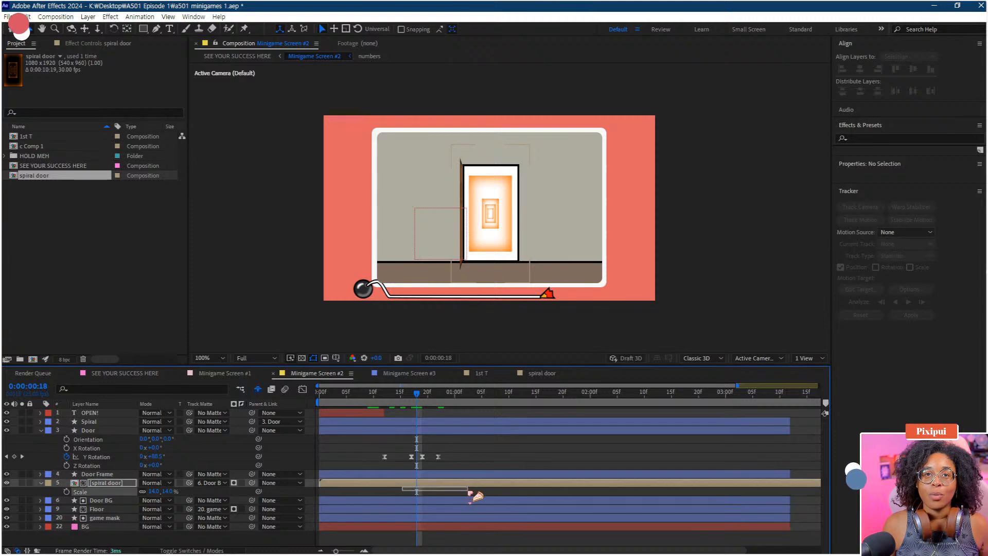
drag(388, 486, 475, 486)
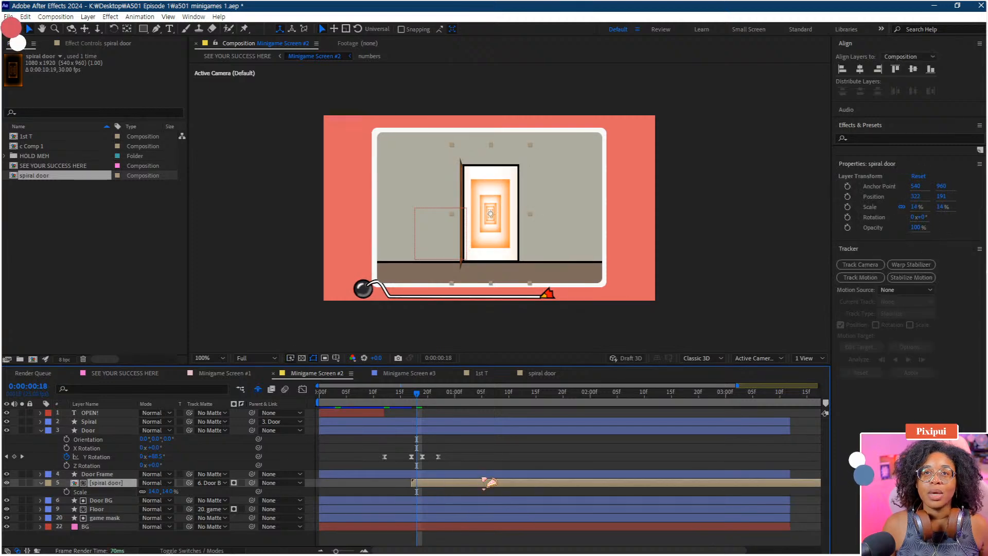
drag(424, 395, 404, 398)
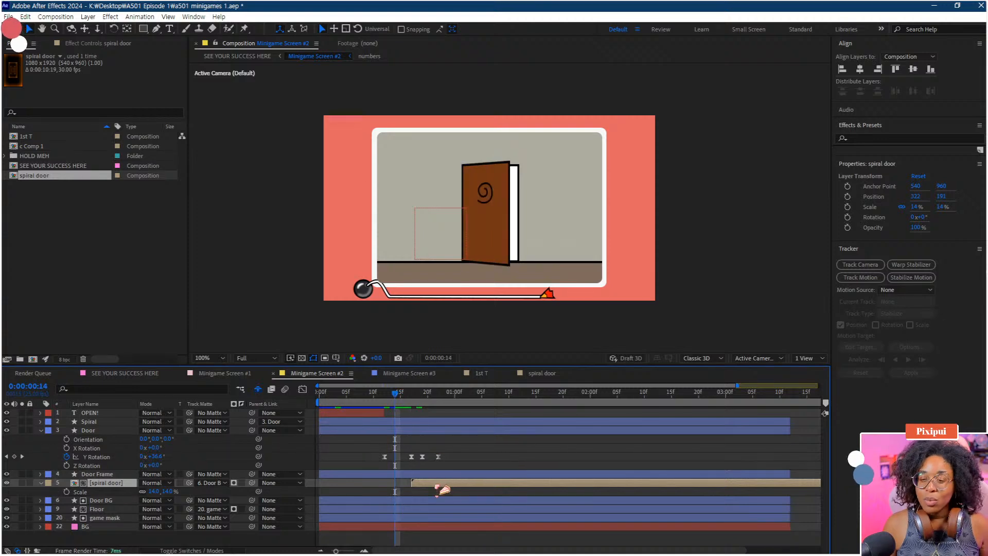
drag(439, 487, 413, 485)
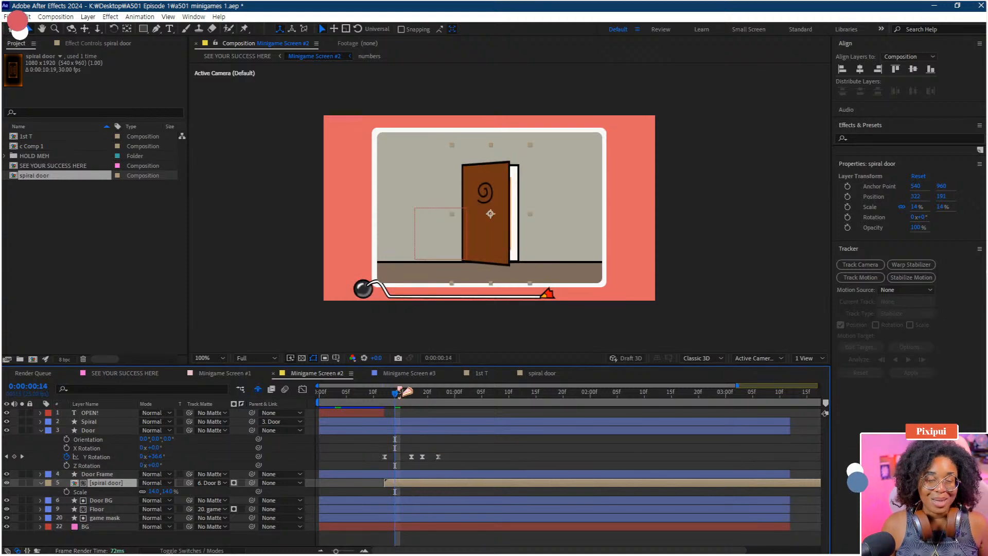
Step: Play back Minigame Screen #2 and check the spiral door effect near the end at 3:11
key(space)
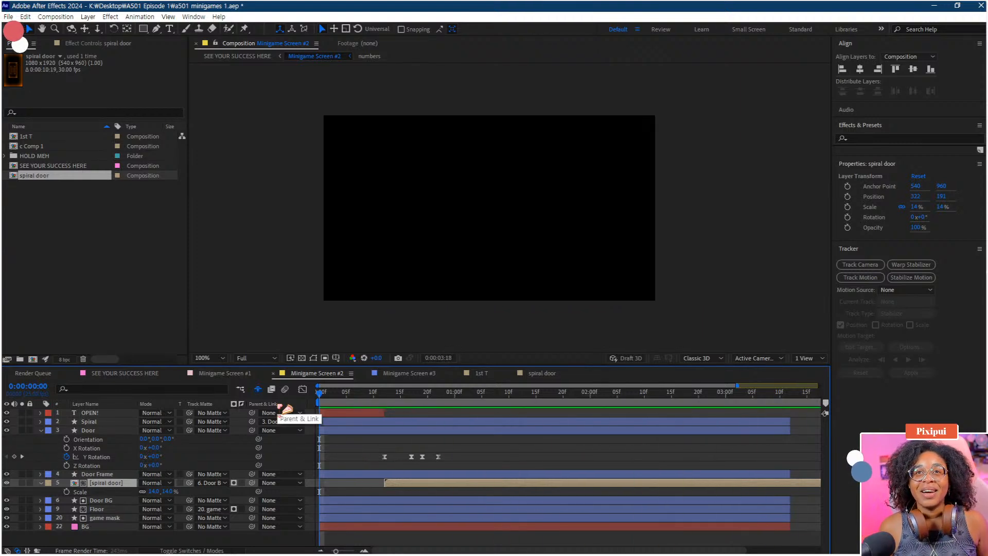
key(space)
click(700, 397)
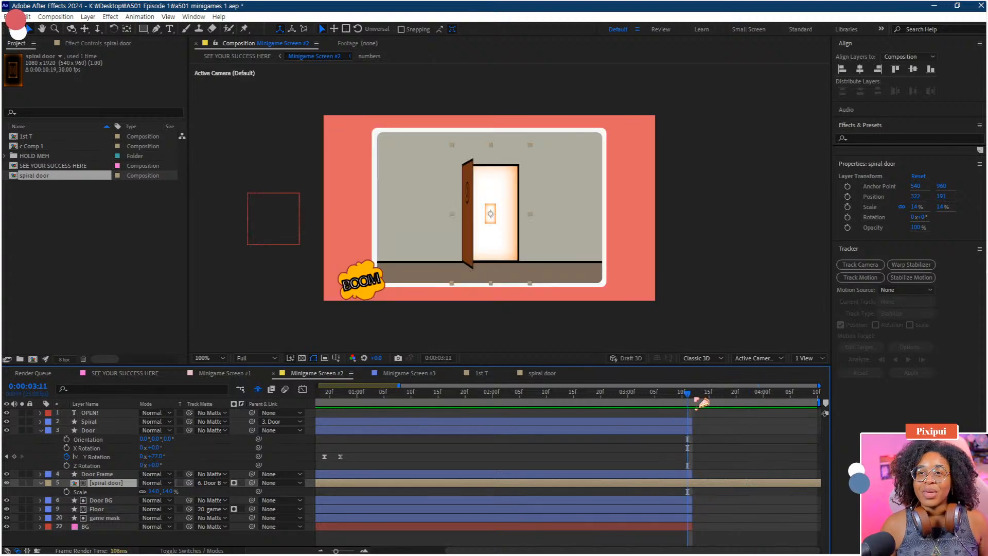
drag(699, 394, 696, 397)
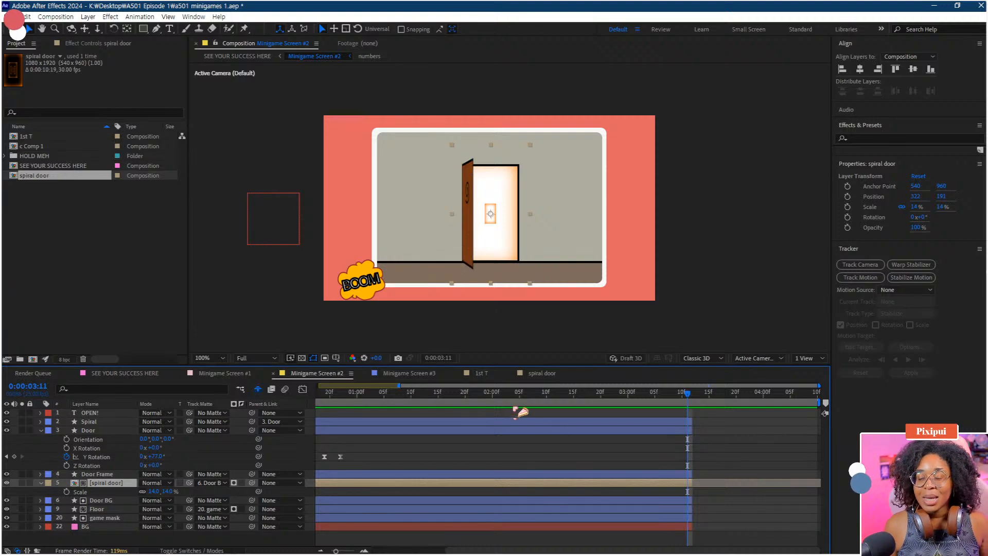
key(Home)
Step: Play back the SEE YOUR SUCCESS HERE composition from the start to review the minigame sequence
click(132, 374)
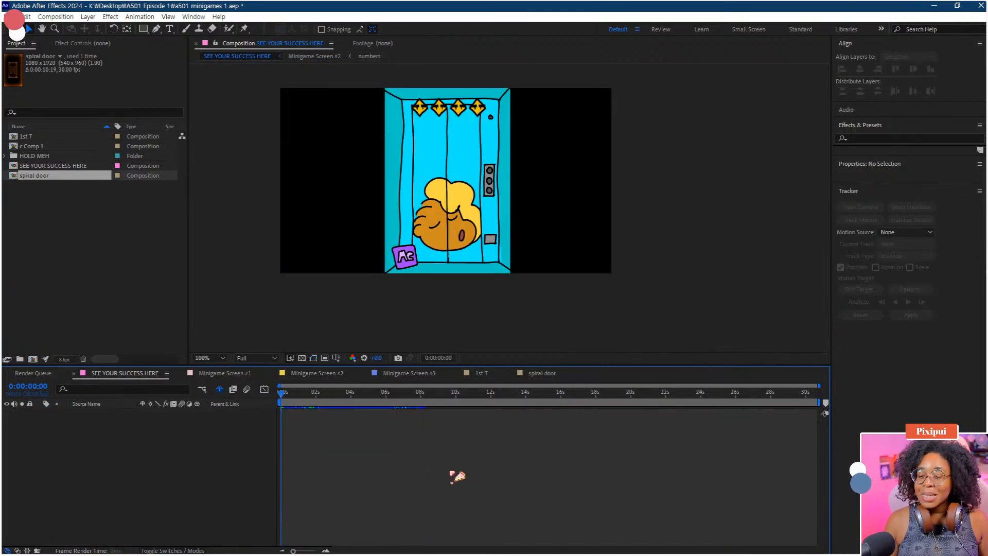
key(space)
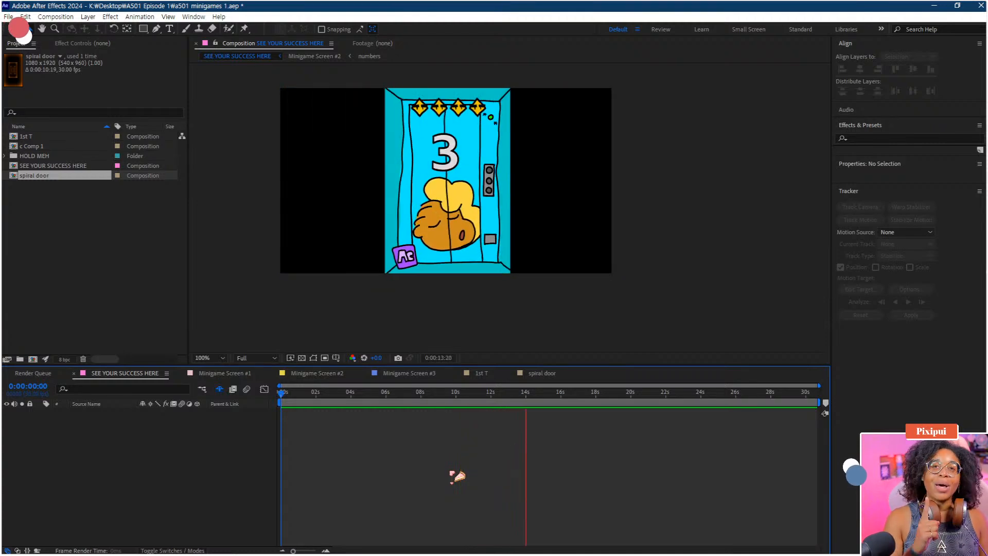
key(space)
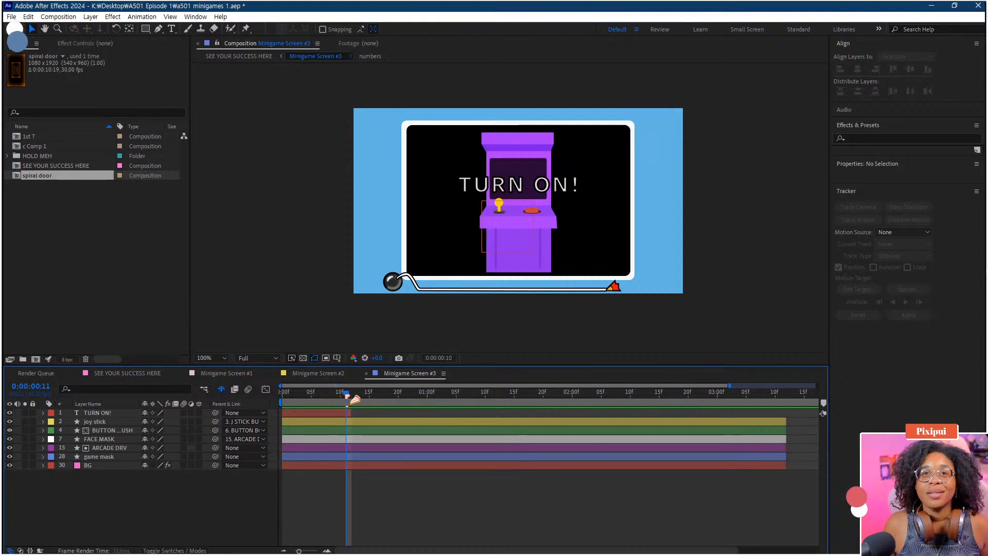
Step: Play Minigame Screen #3 from the start to 2:10 and examine the arcade cabinet's joystick and button up close
drag(355, 400, 284, 411)
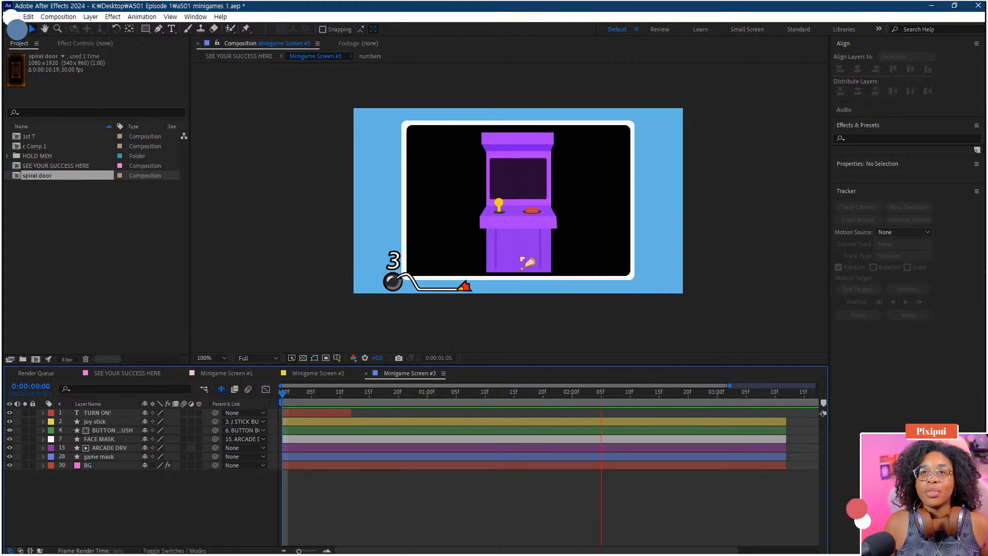
scroll(512, 211, up, 5)
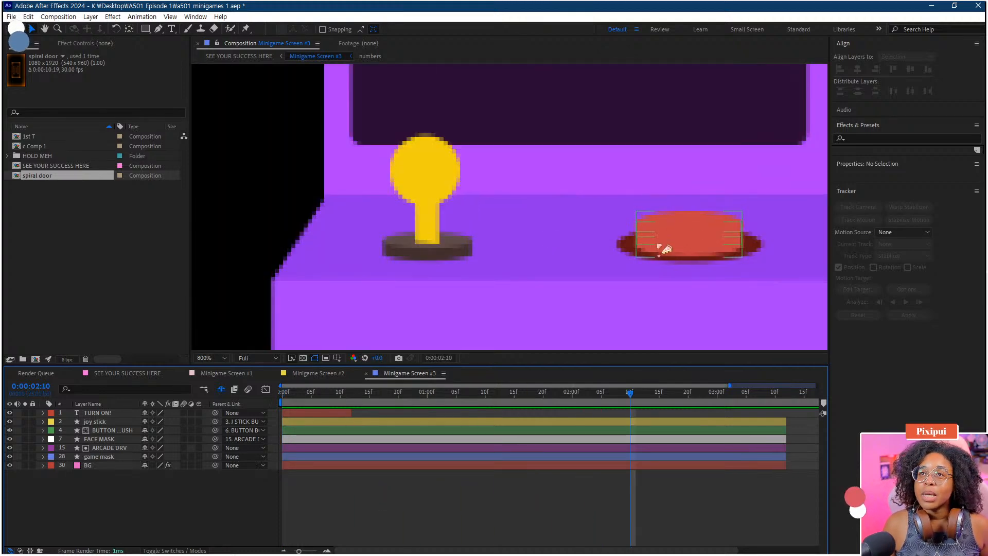
scroll(665, 249, down, 3)
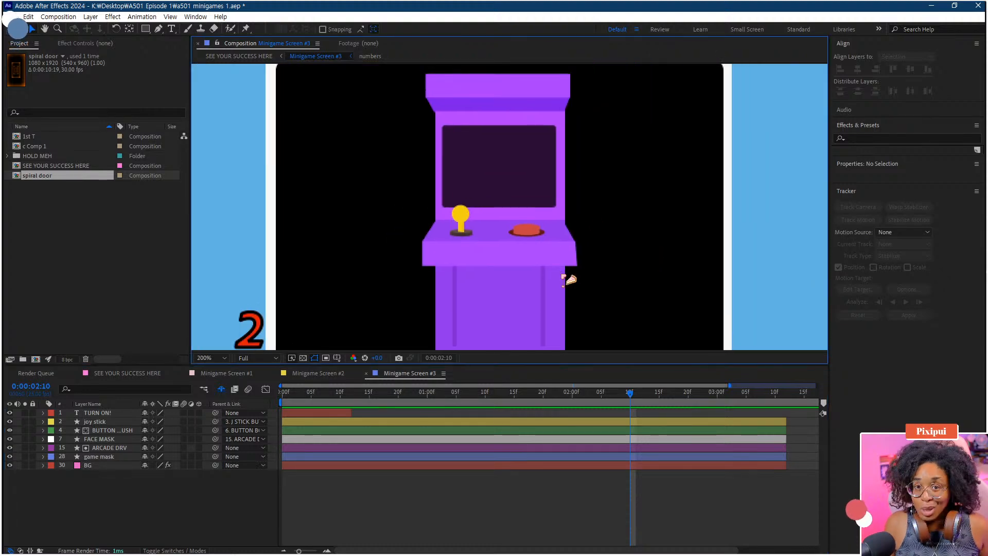
scroll(548, 301, down, 3)
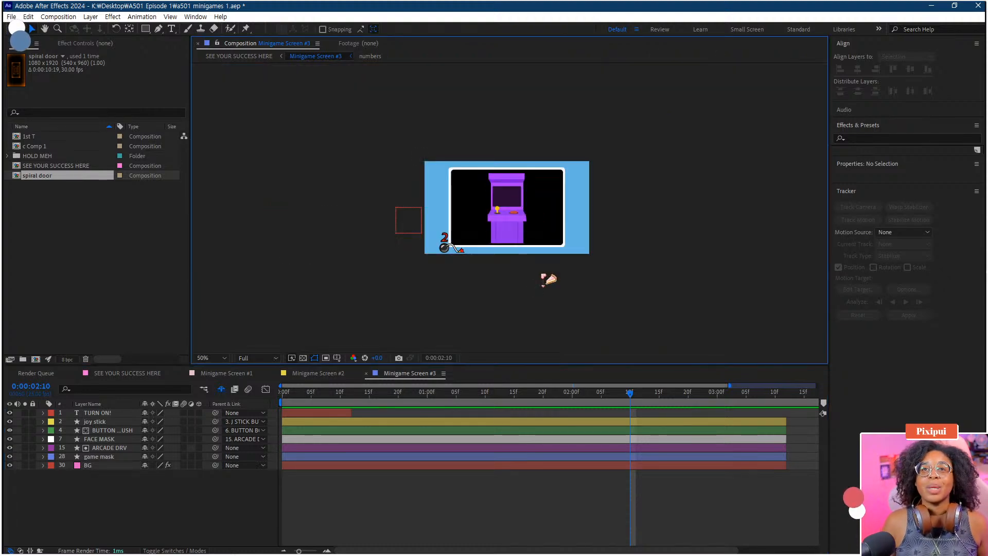
scroll(547, 278, up, 1)
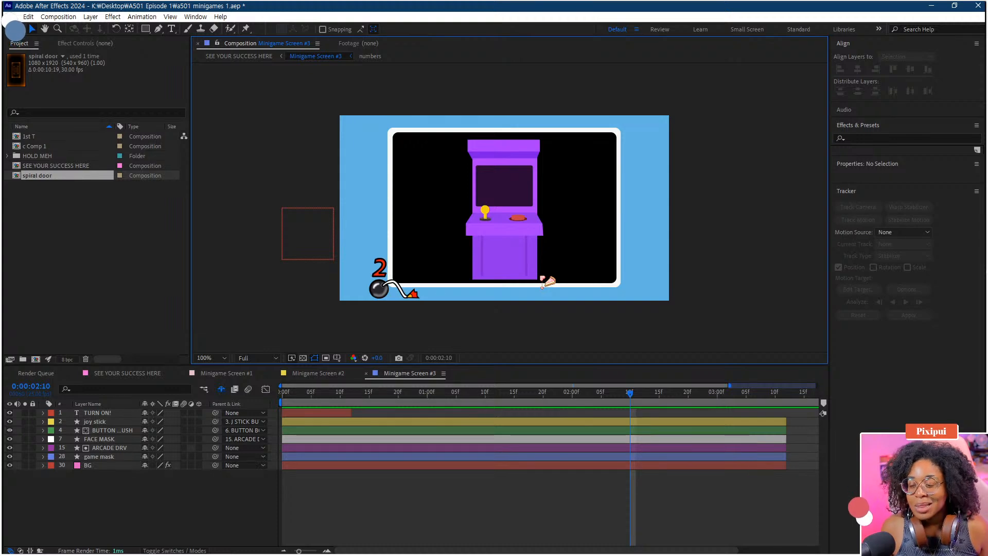
Step: Start animating the arcade's red button by adding a Position keyframe on the BUTTON TO PUSH layer at frame 13
scroll(544, 282, up, 1)
click(525, 232)
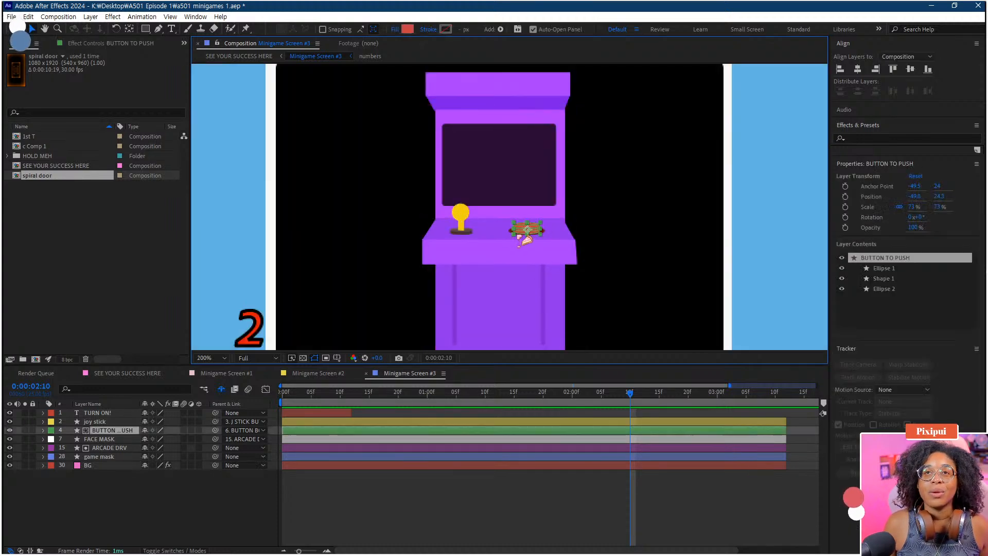
drag(312, 396, 360, 406)
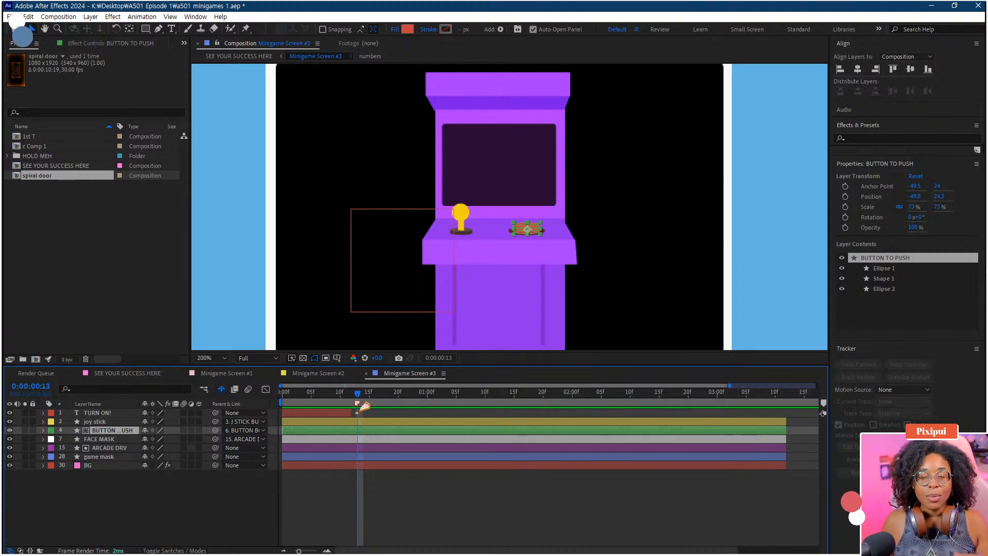
drag(359, 408, 310, 407)
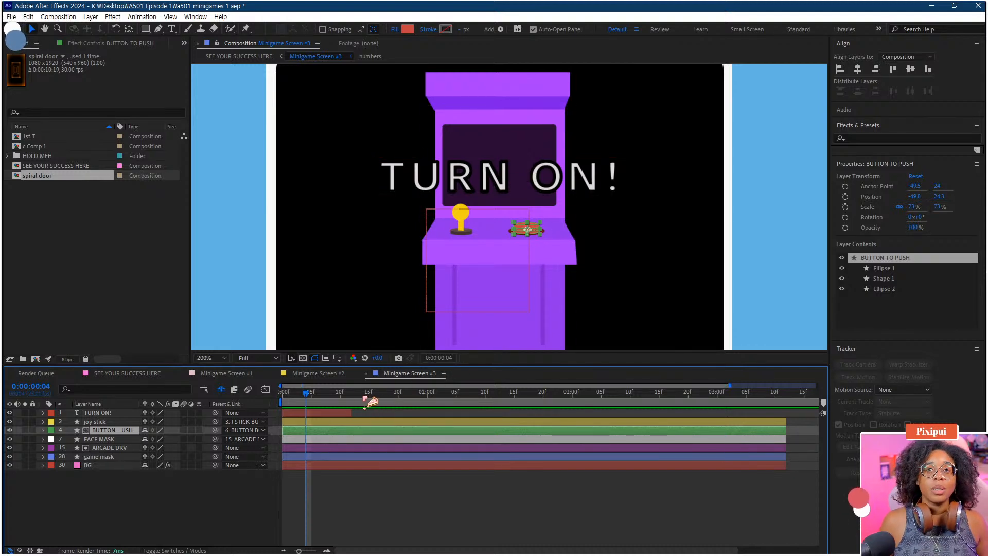
mouse_move(372, 401)
mouse_down()
mouse_move(342, 400)
mouse_move(378, 397)
mouse_up()
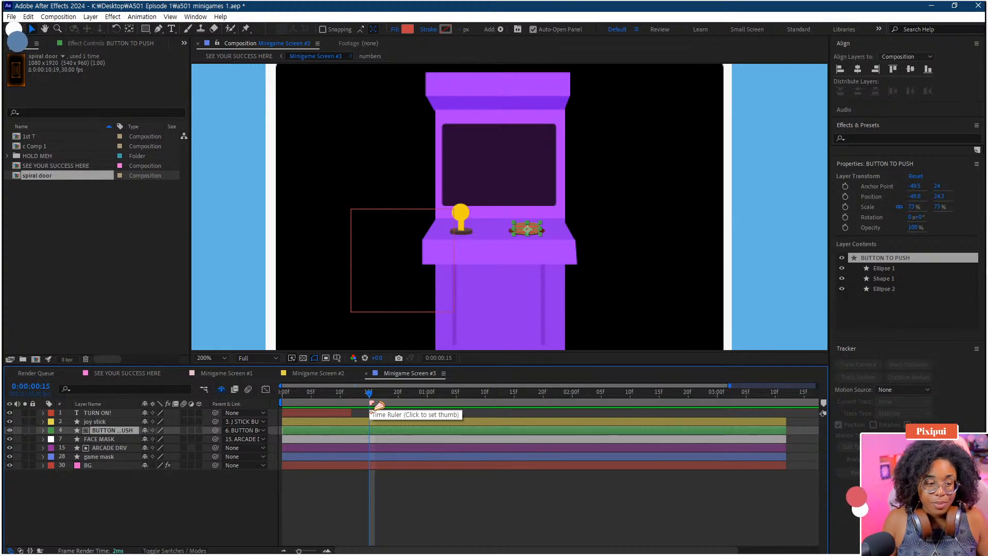
click(367, 403)
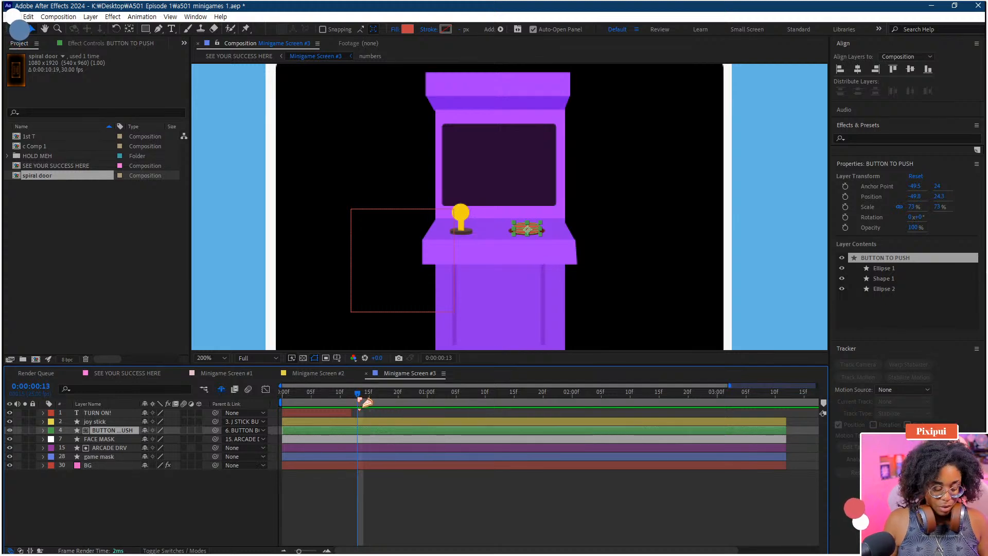
key(p)
click(69, 438)
scroll(495, 224, up, 1)
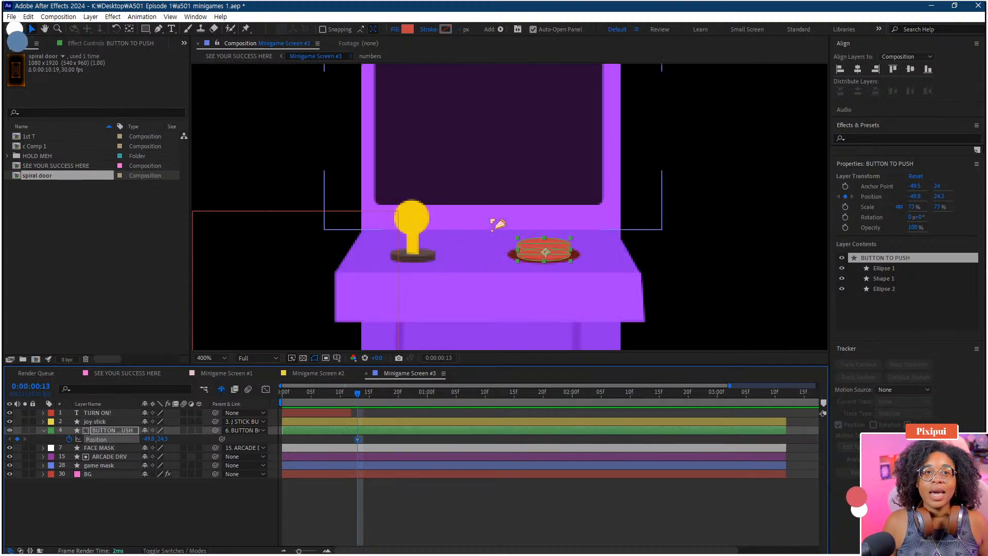
Step: Sink the red button with Y Position keyframes of 28.3 at frame 15 and 27.3 at frame 16
drag(495, 230, 477, 203)
click(369, 399)
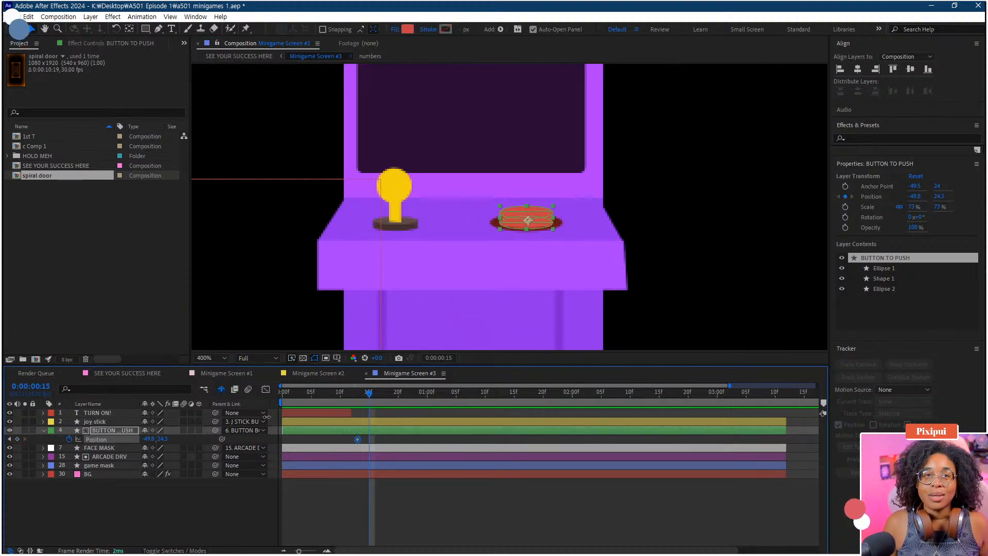
drag(162, 439, 174, 439)
drag(169, 438, 164, 438)
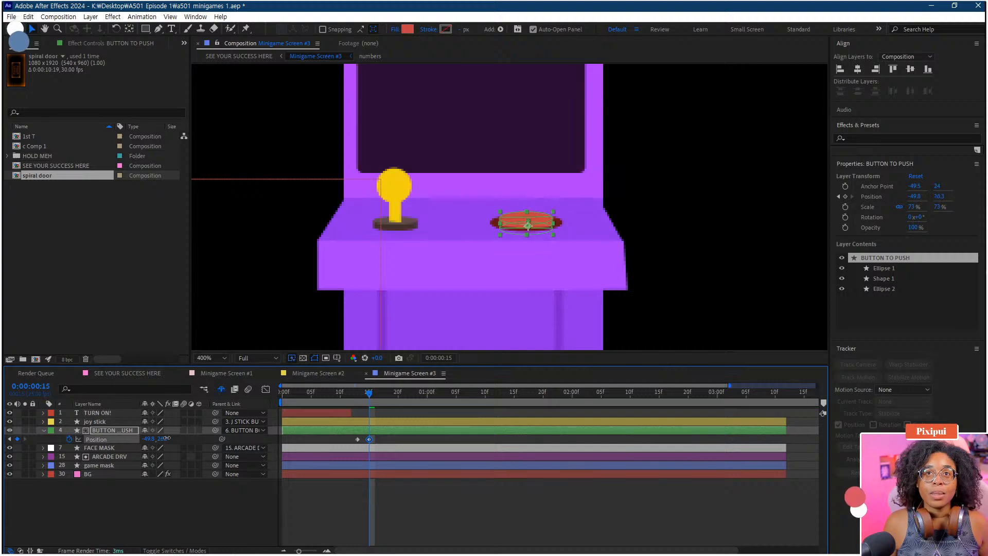
click(377, 395)
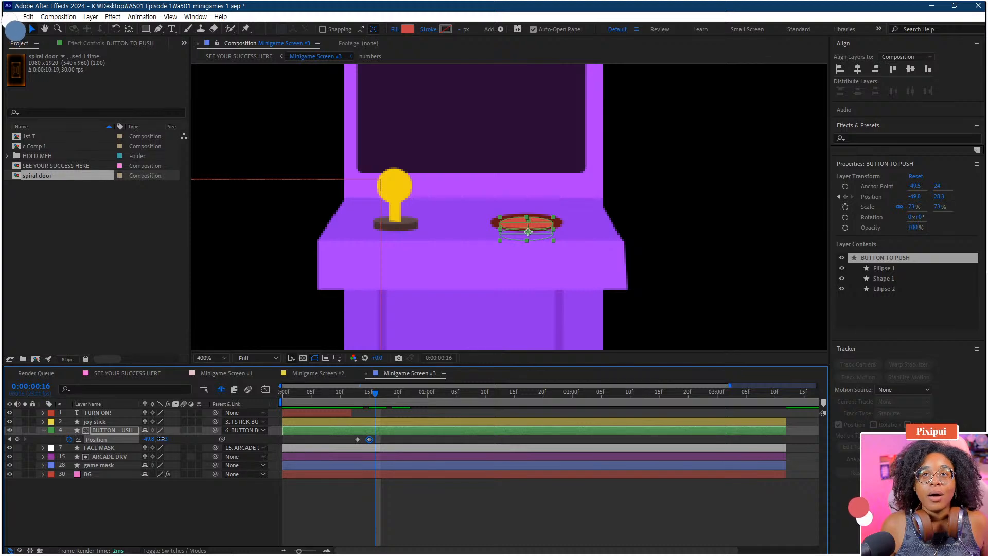
drag(159, 438, 155, 439)
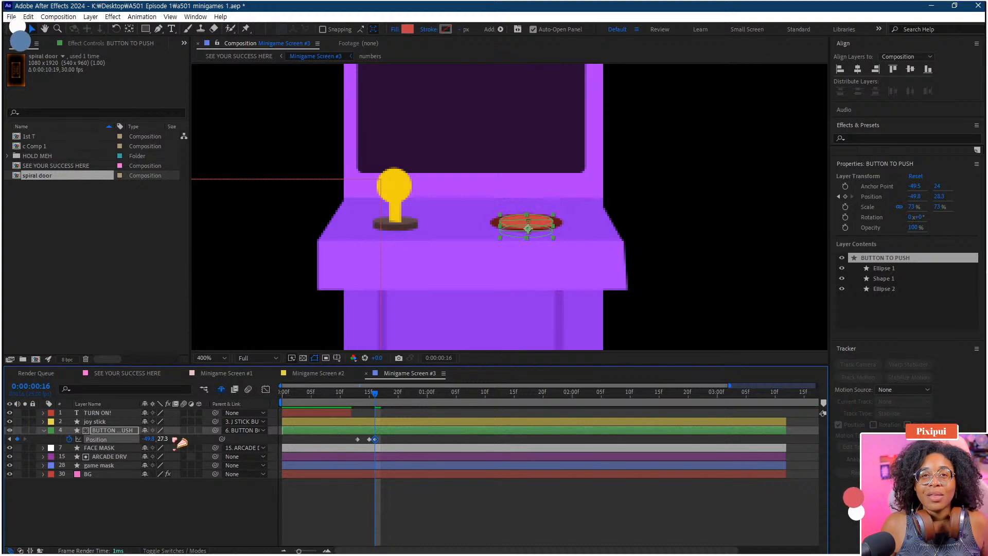
Step: Apply Easy Ease to the red button's three Position keyframes
click(374, 511)
drag(388, 439, 353, 443)
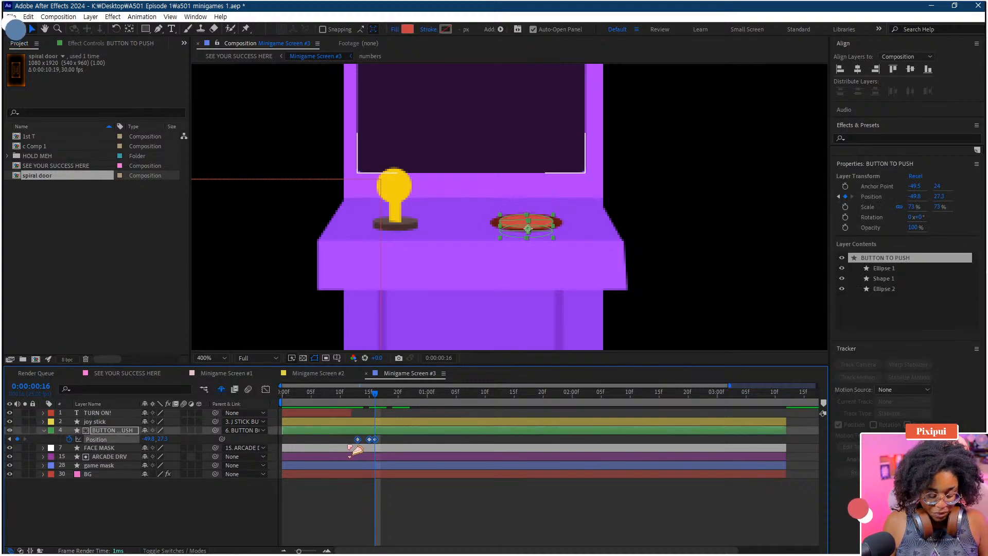
key(F9)
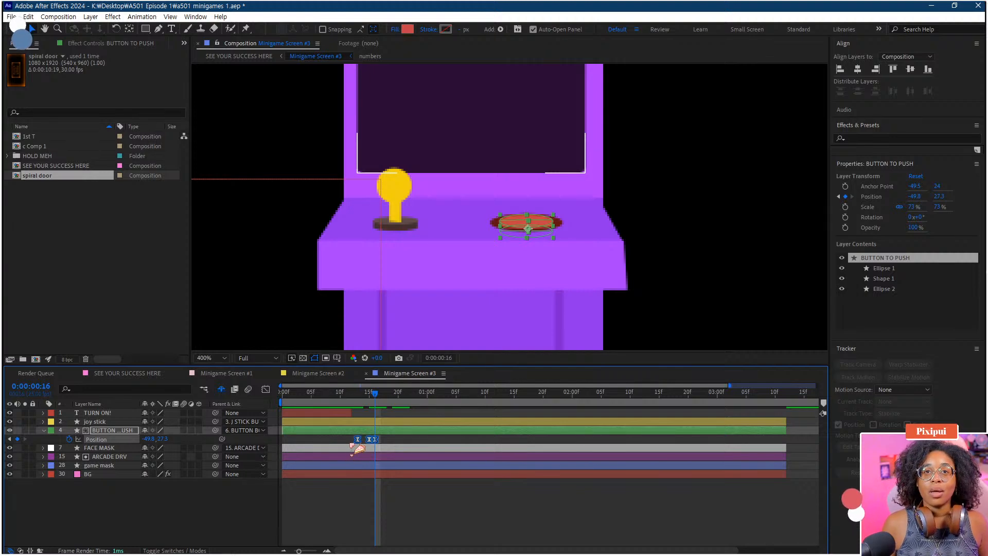
Step: Play back the button press from about frame 12, both close up and with the whole control panel in view
click(353, 400)
key(space)
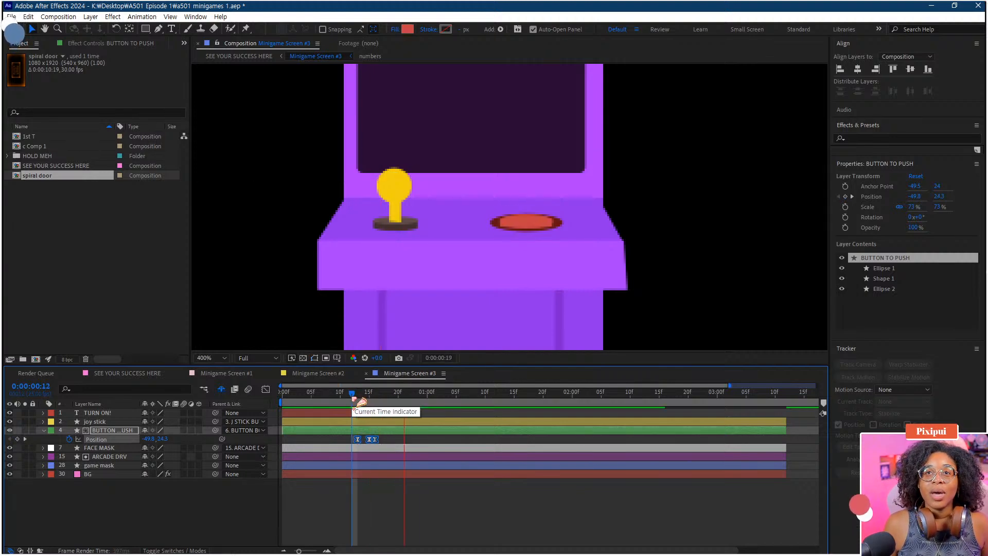
key(space)
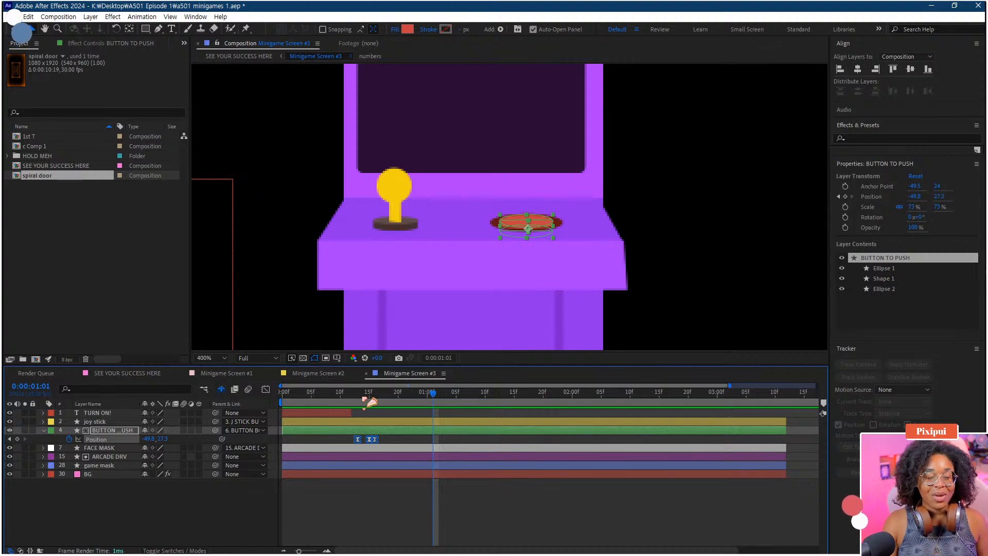
click(357, 393)
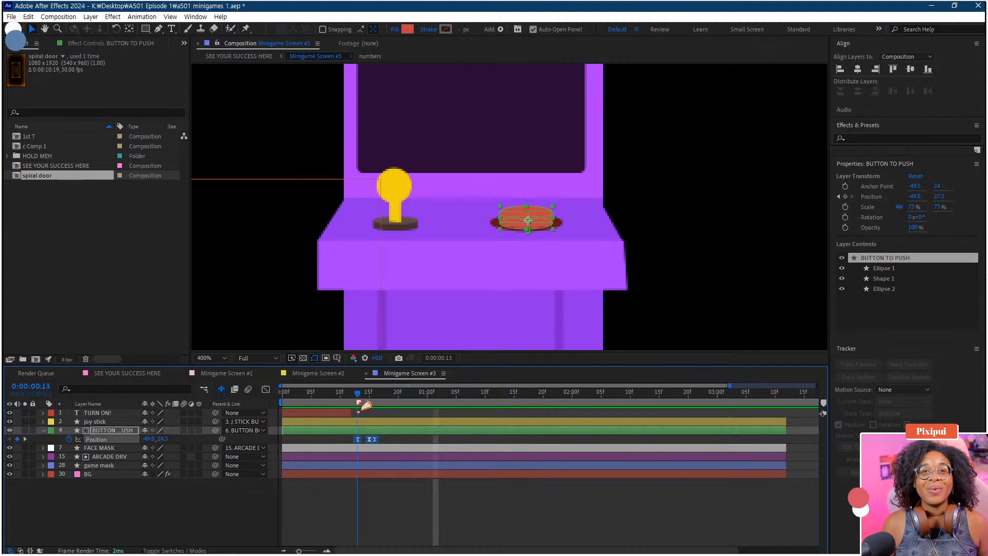
scroll(469, 245, down, 2)
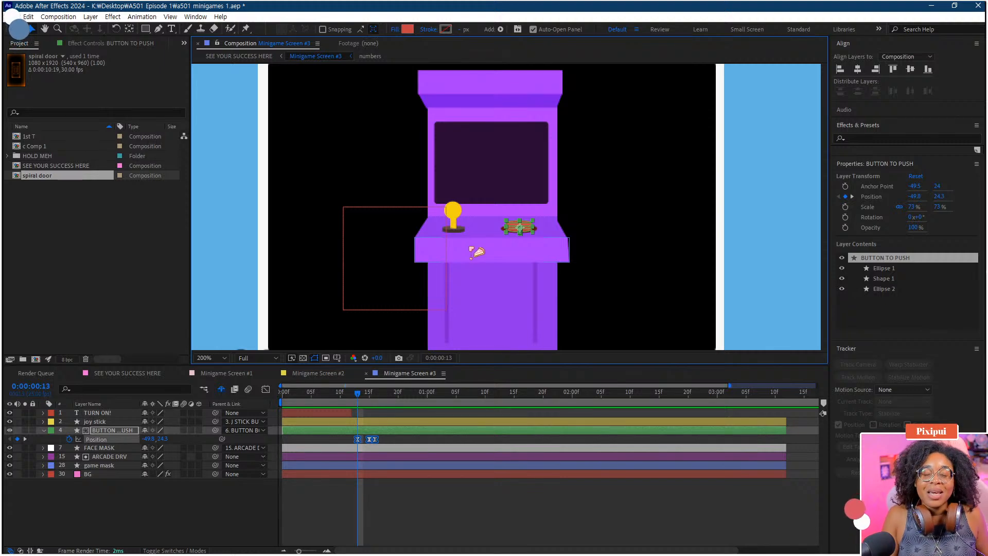
key(space)
key(space)
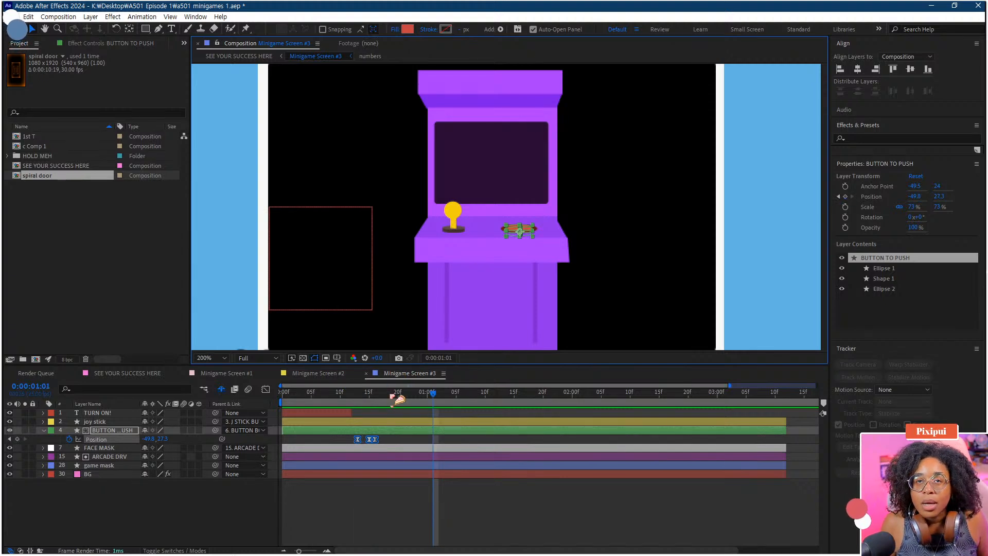
Step: Copy the button's frame 16 Position keyframe to frame 18 so it stays pressed in
click(389, 394)
click(338, 437)
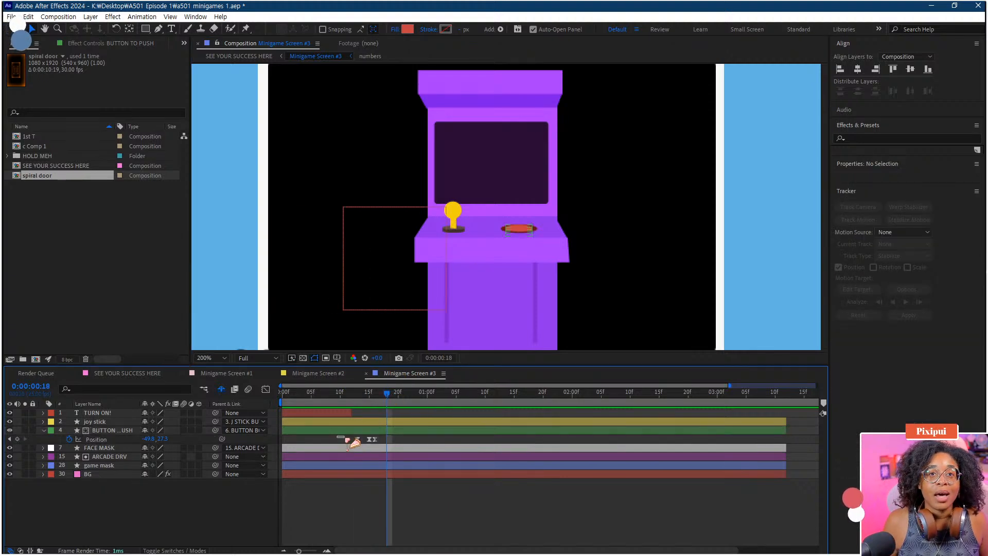
click(375, 439)
key(ctrl+c)
key(ctrl+v)
Step: Copy the button's first Position keyframe, with Y at 24.3, to frame 20 so it rises back up
click(358, 439)
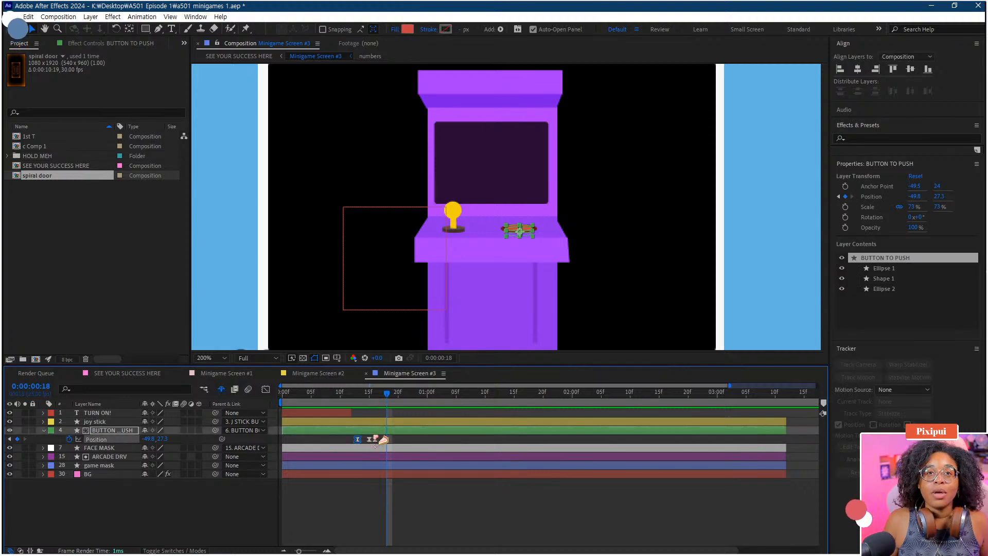
key(Delete)
key(ctrl+z)
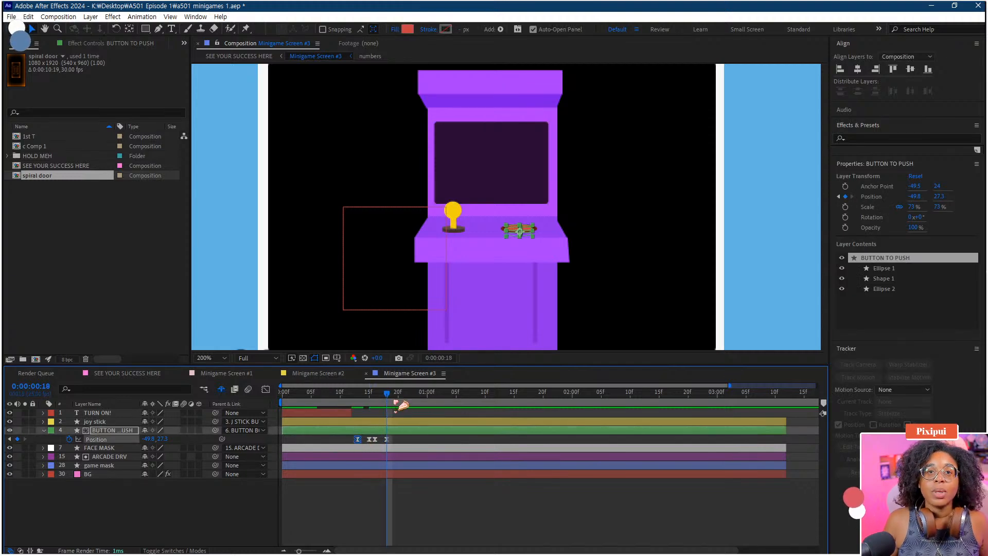
click(394, 400)
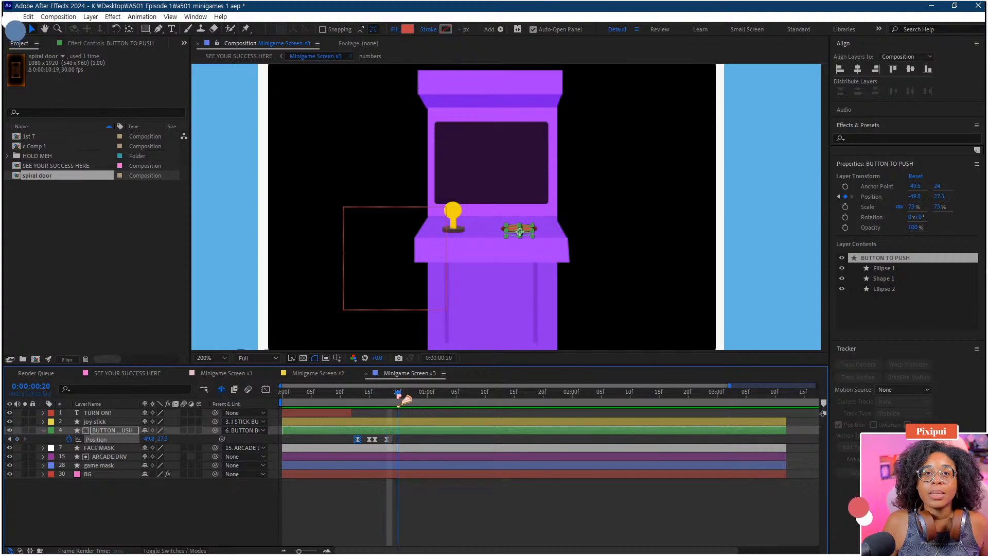
click(401, 433)
key(ctrl+v)
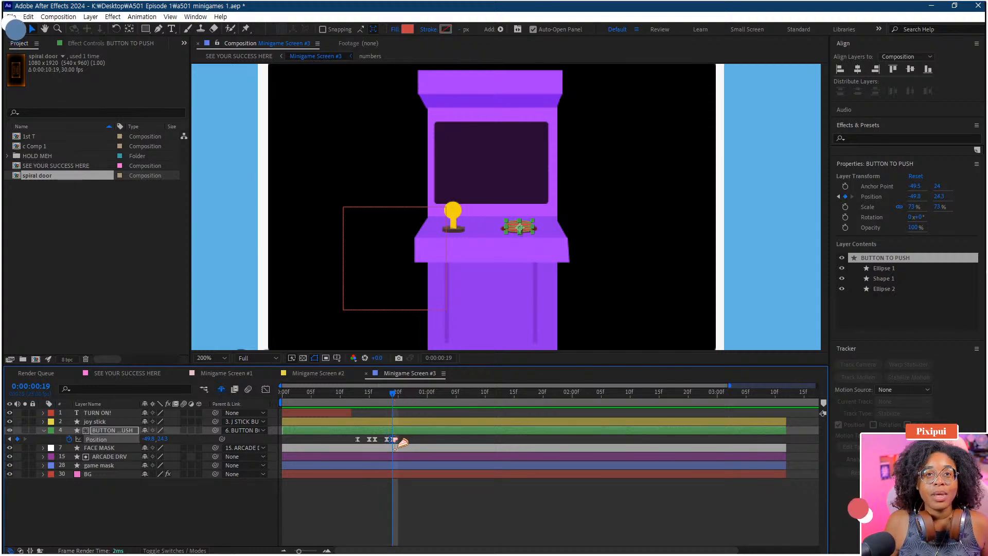
drag(393, 439, 398, 440)
Step: Examine the button's pressed hold around frames 16 to 18 and the interpolation and hold options for its keyframes
key(equal)
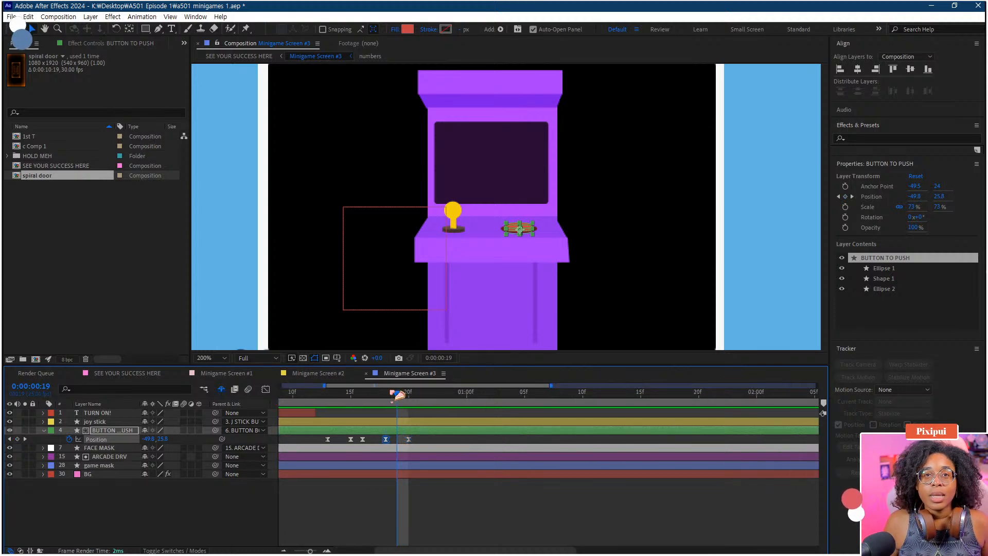
click(383, 397)
mouse_move(382, 398)
mouse_down()
mouse_move(355, 410)
mouse_move(391, 407)
mouse_move(379, 408)
mouse_up()
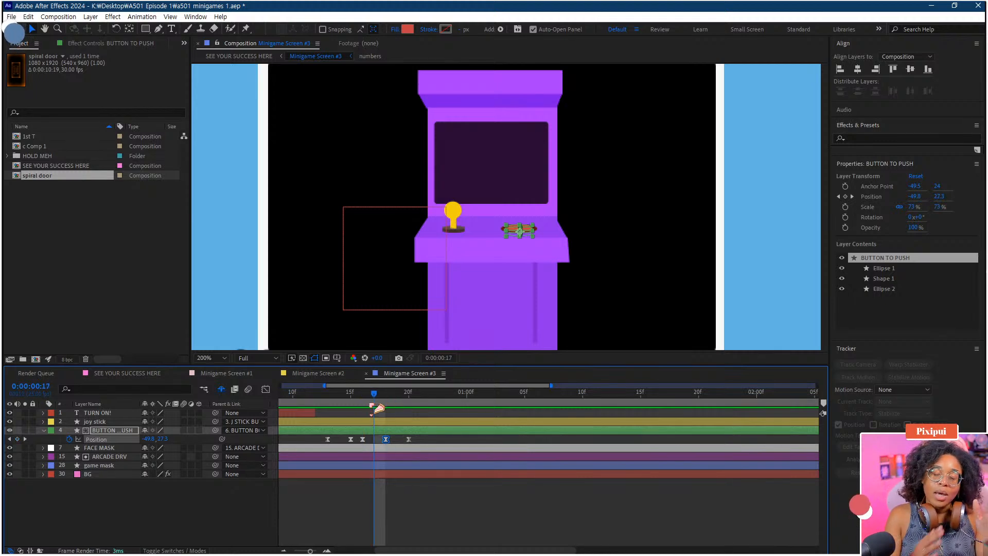
right_click(387, 440)
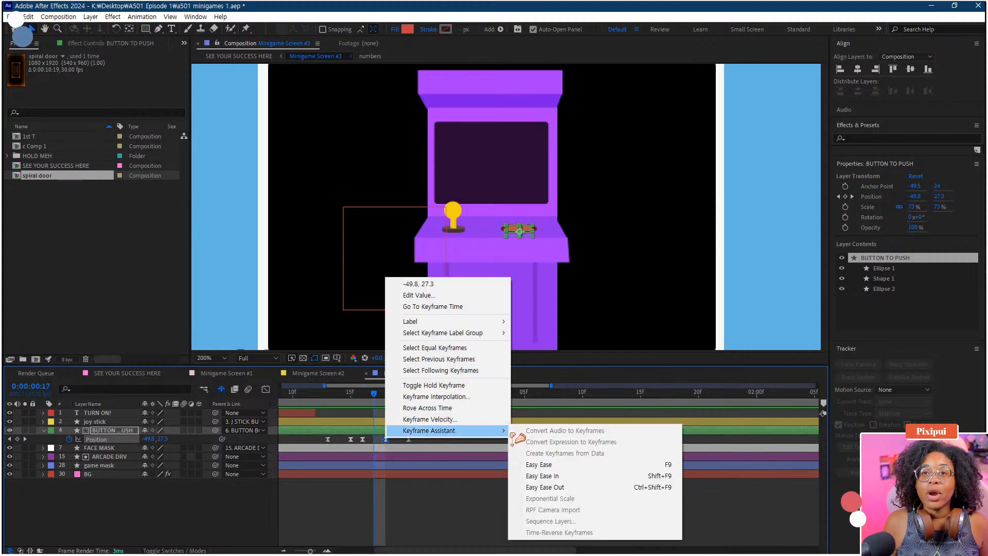
right_click(364, 441)
right_click(363, 440)
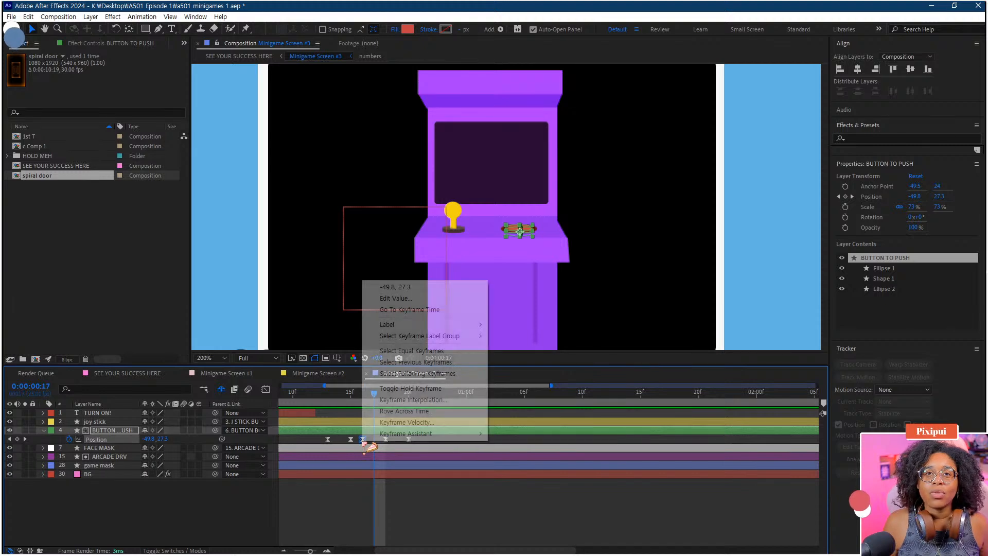
mouse_move(438, 434)
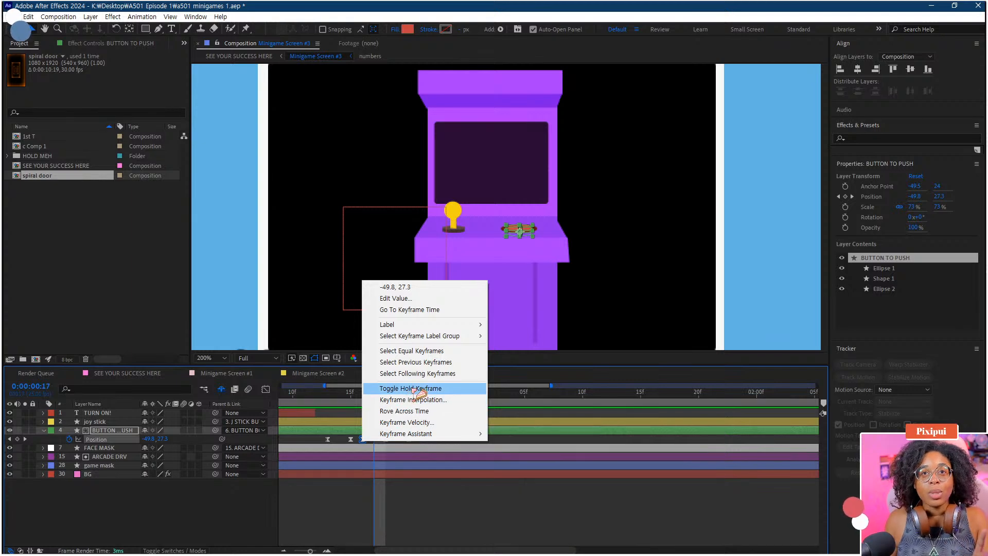
click(405, 486)
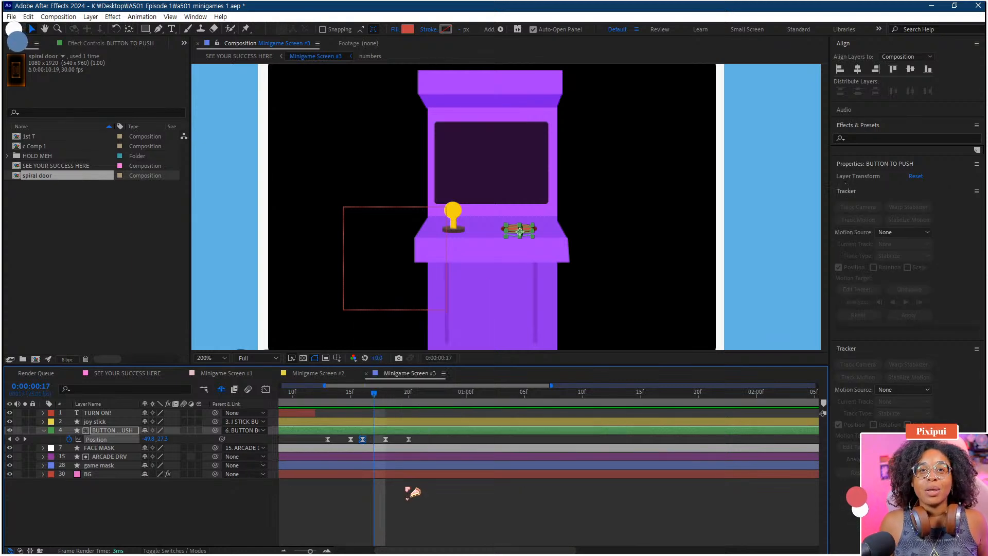
Step: Add a button Position keyframe at frame 21 and copy the frame 13 keyframe to frame 22
scroll(452, 265, down, 1)
scroll(452, 266, up, 1)
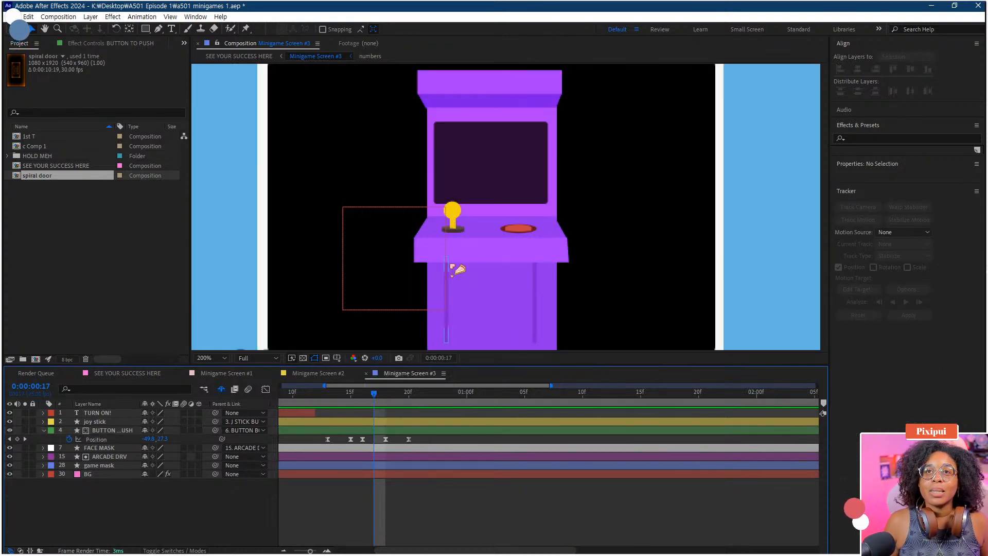
drag(422, 276, 446, 299)
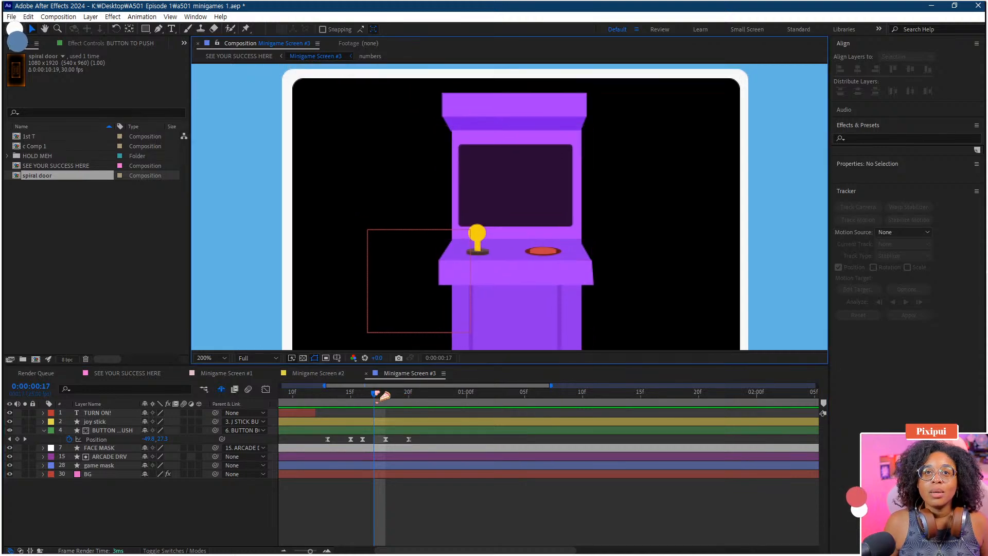
drag(375, 395, 422, 409)
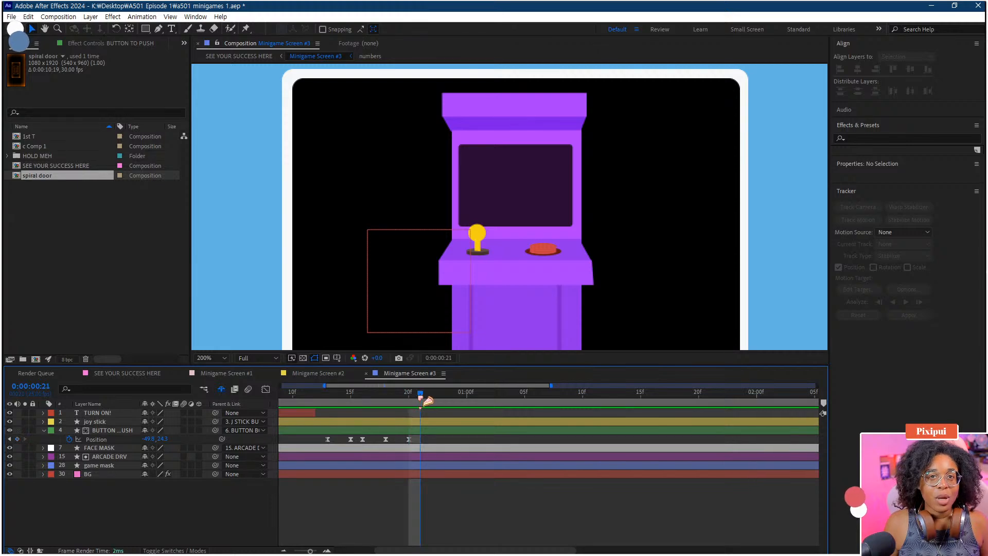
drag(163, 439, 168, 435)
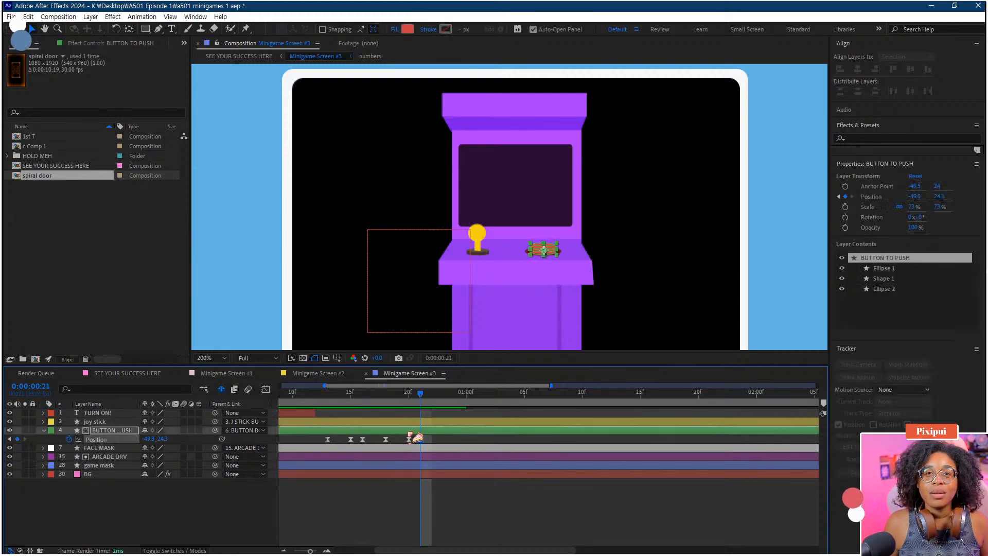
click(432, 398)
click(328, 439)
key(ctrl+c)
key(ctrl+v)
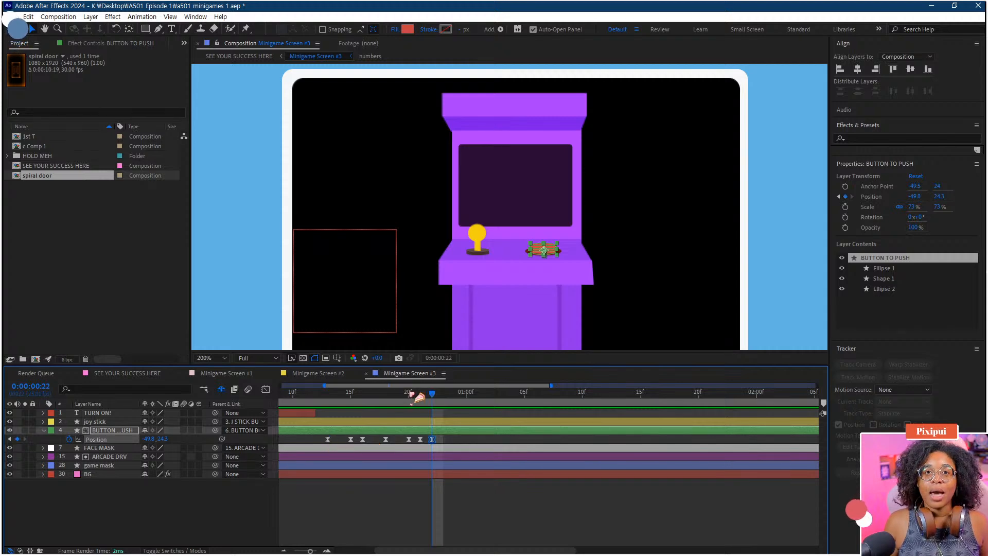
Step: Delete the button's Position keyframe at frame 20 and return to frame 18
click(410, 395)
key(Delete)
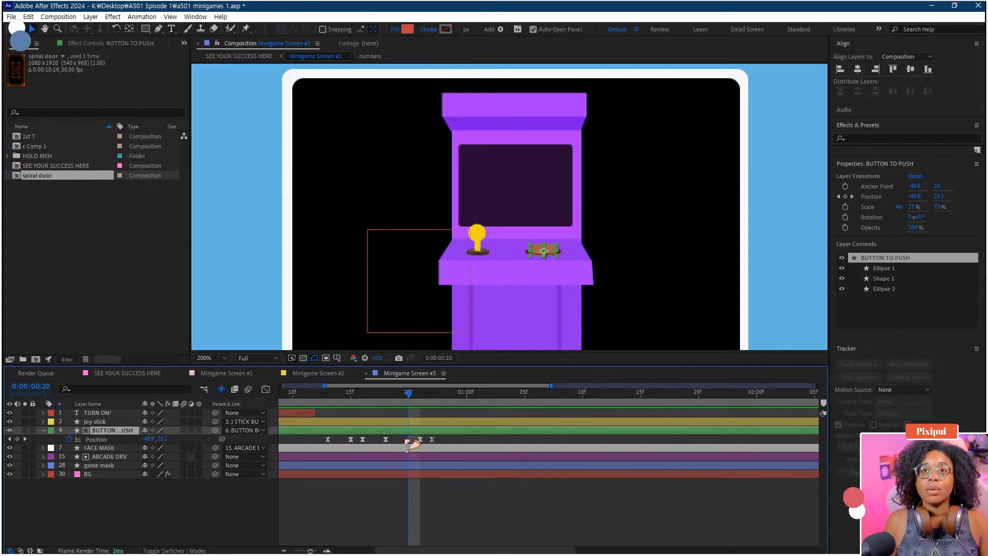
click(385, 399)
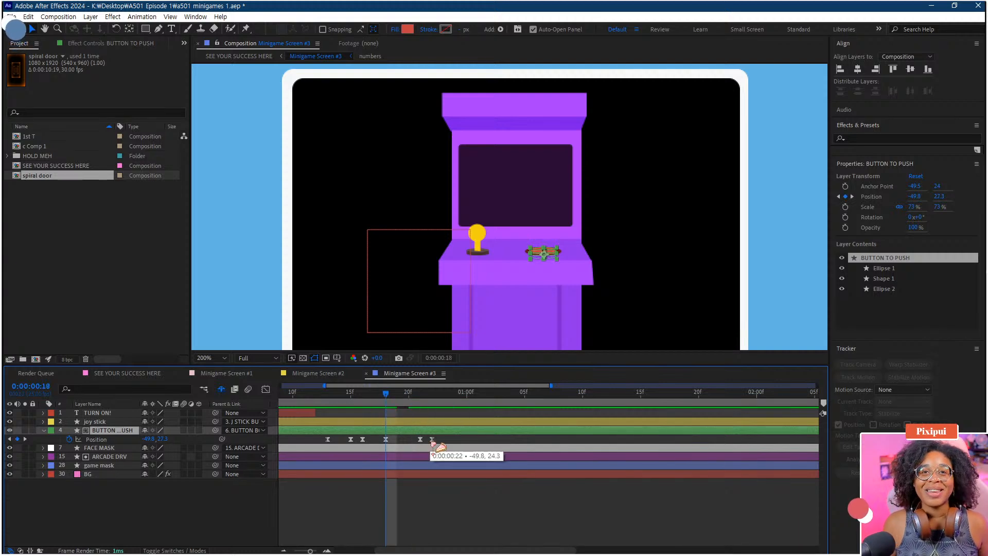
Step: Move the button's last two Position keyframes one frame earlier, to frames 20 and 21, and preview the press from frame 12
mouse_move(414, 441)
mouse_down()
mouse_move(442, 443)
mouse_move(417, 442)
mouse_up()
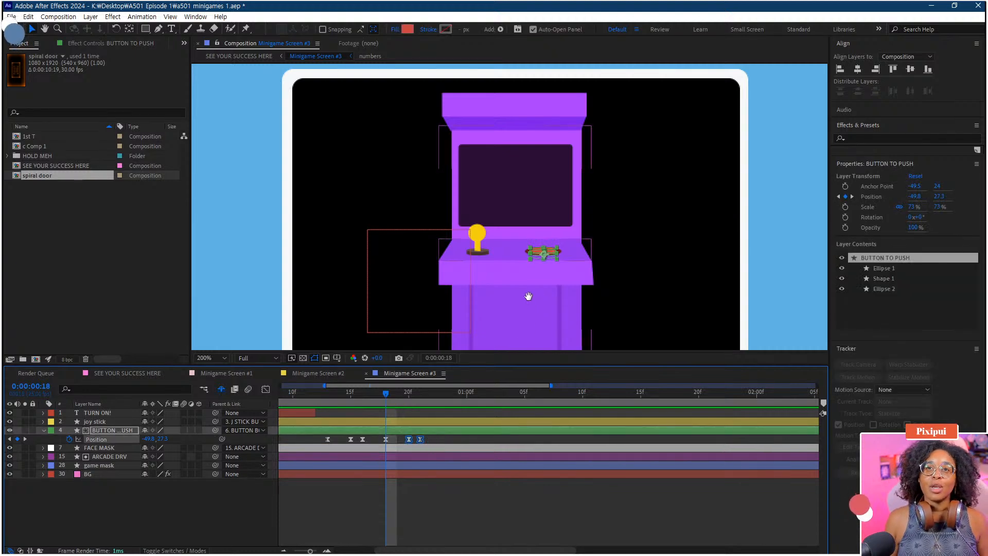
key(comma)
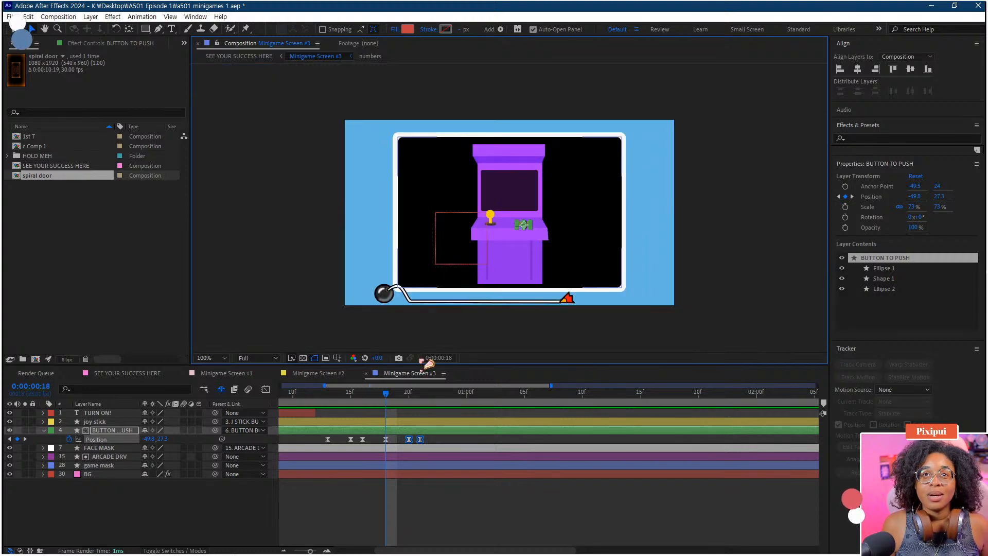
drag(374, 396, 421, 399)
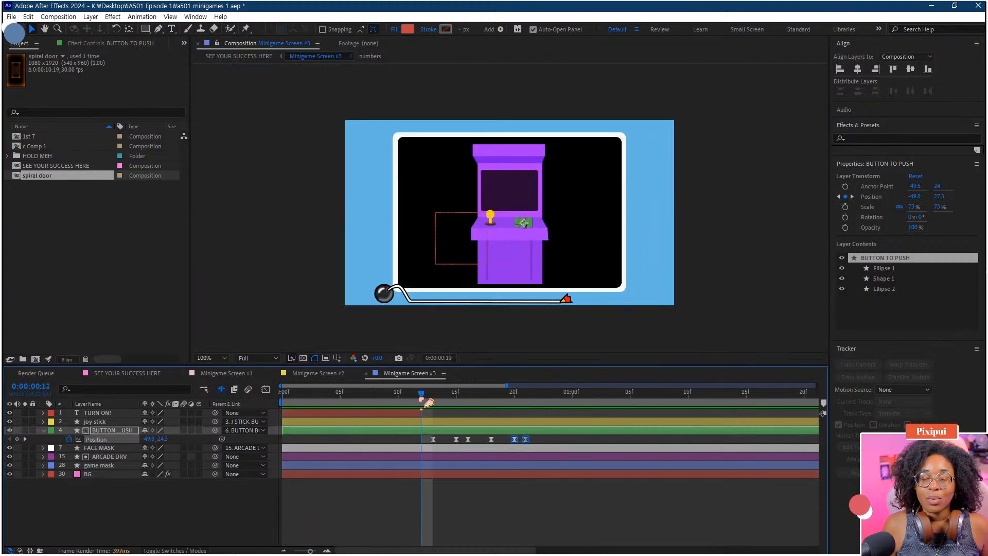
key(space)
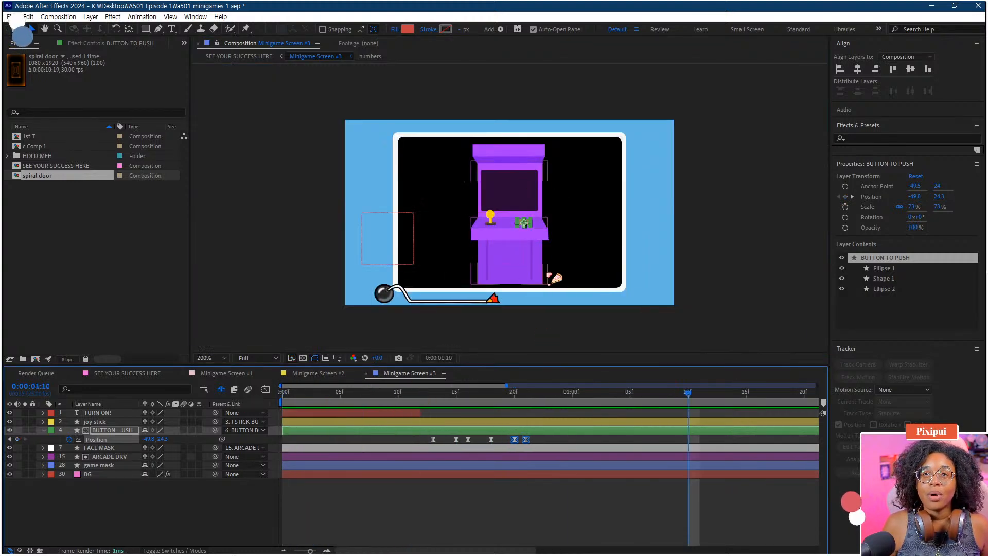
scroll(555, 278, up, 1)
key(space)
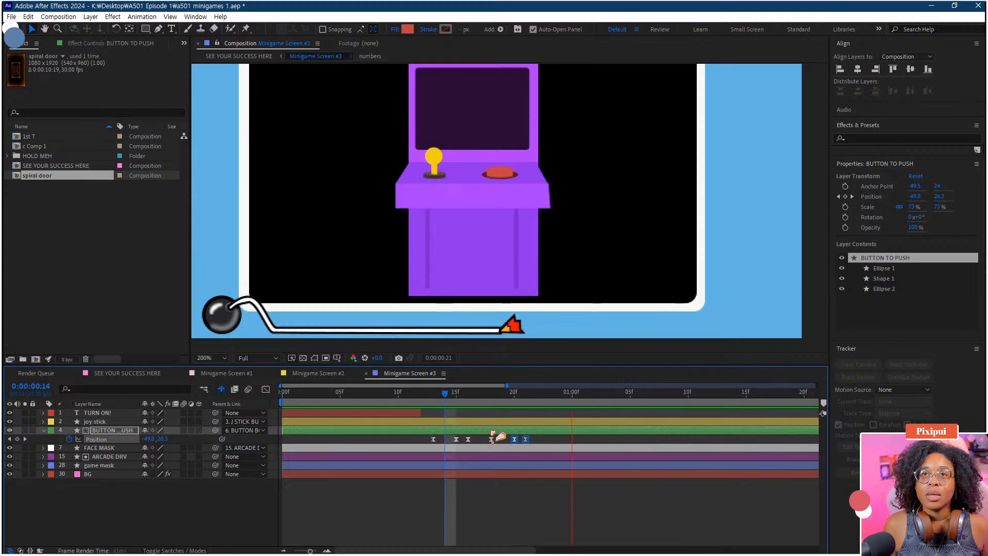
key(space)
Step: Shift the button's last three Position keyframes two frames later, to frames 20, 22 and 23, and scrub through the rise
drag(483, 443, 548, 439)
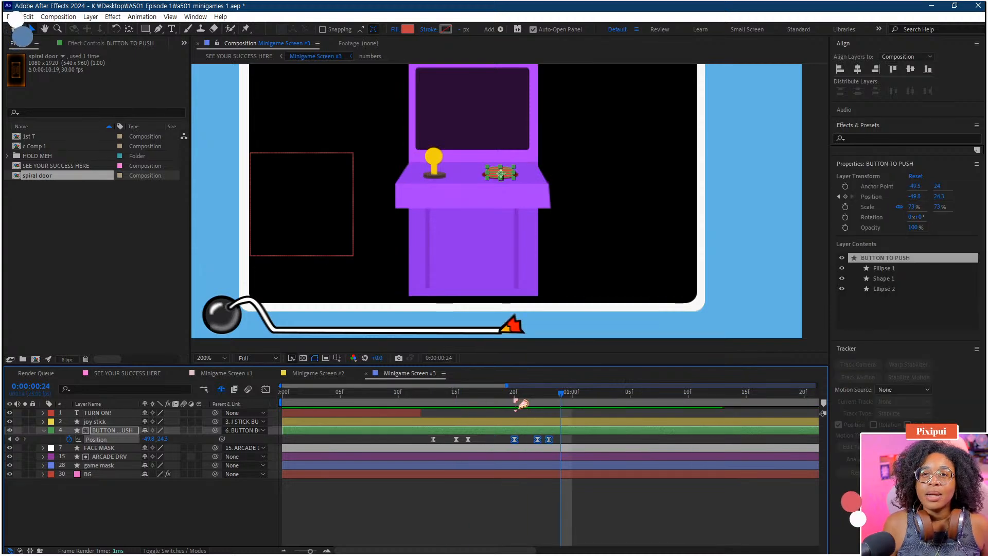
click(491, 400)
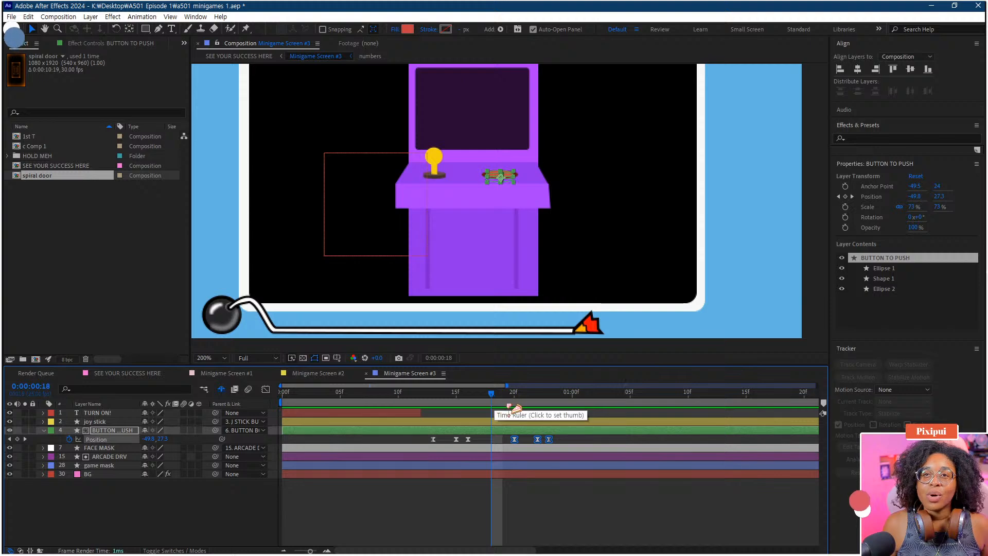
drag(509, 406, 542, 401)
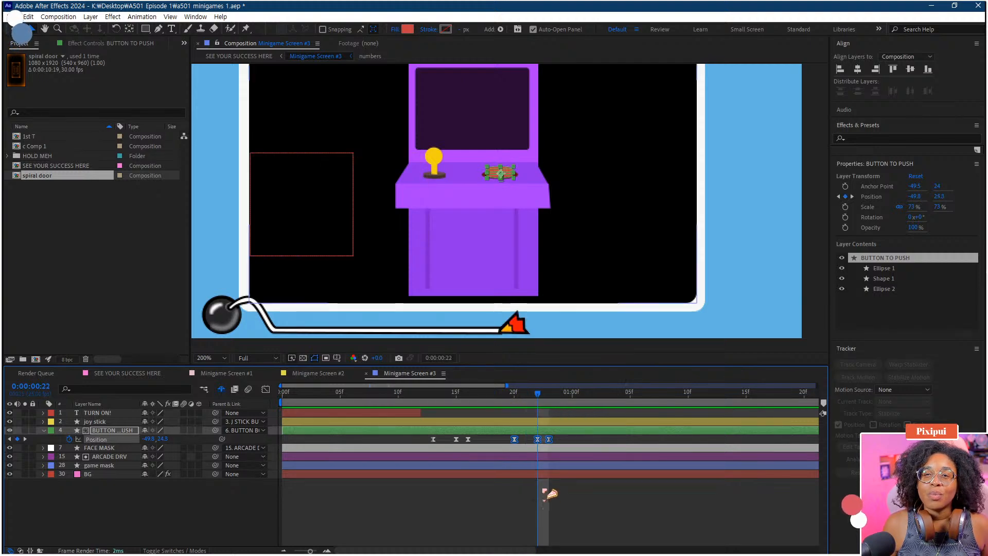
click(544, 491)
click(549, 397)
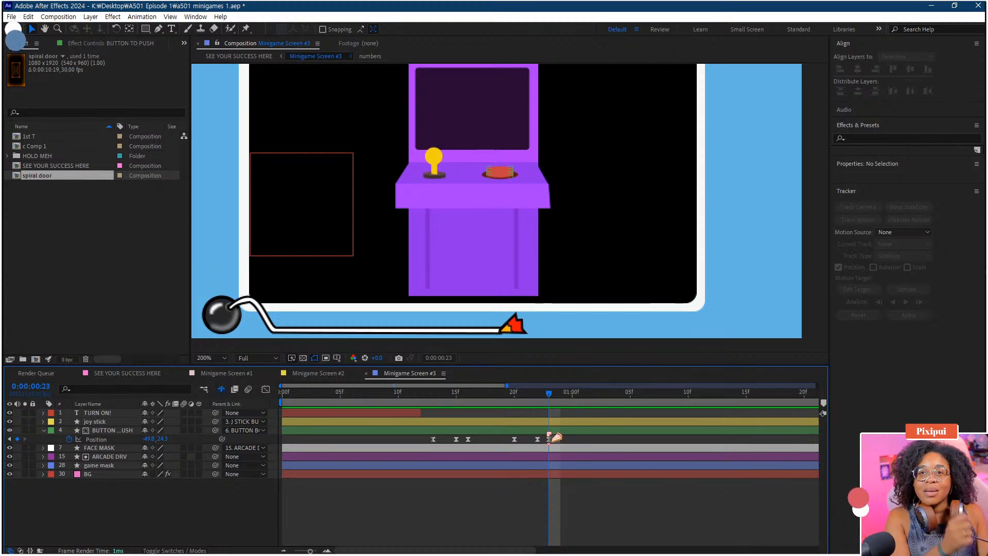
Step: Set the button's Y position to 23.3 on its frame 22 keyframe so it overshoots upward, and check the playback
click(533, 422)
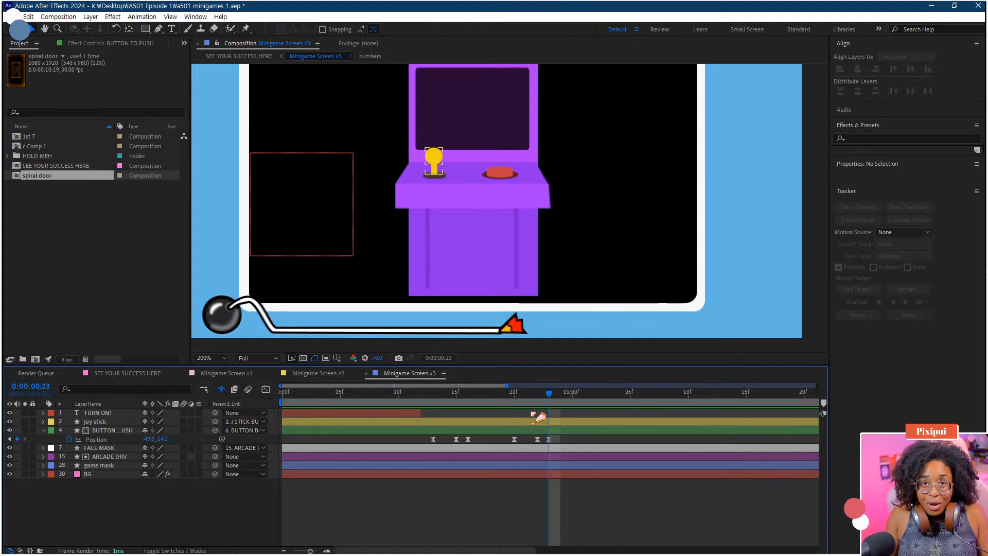
click(539, 399)
scroll(514, 232, up, 1)
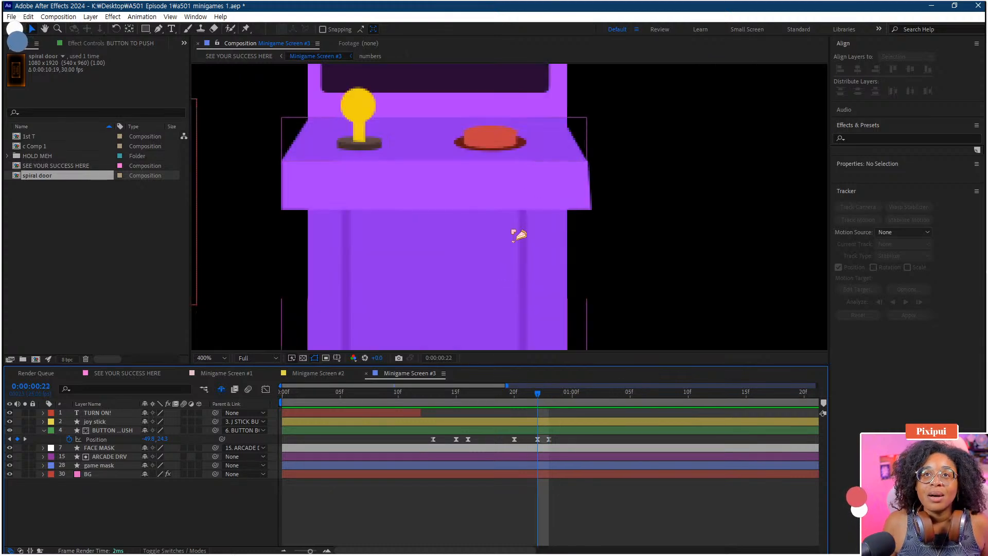
click(537, 439)
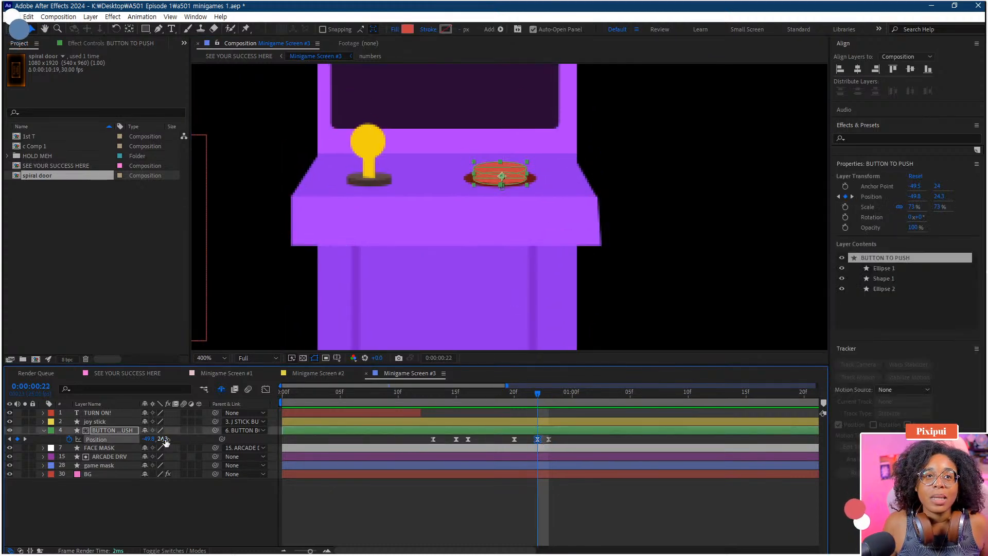
drag(165, 443, 170, 440)
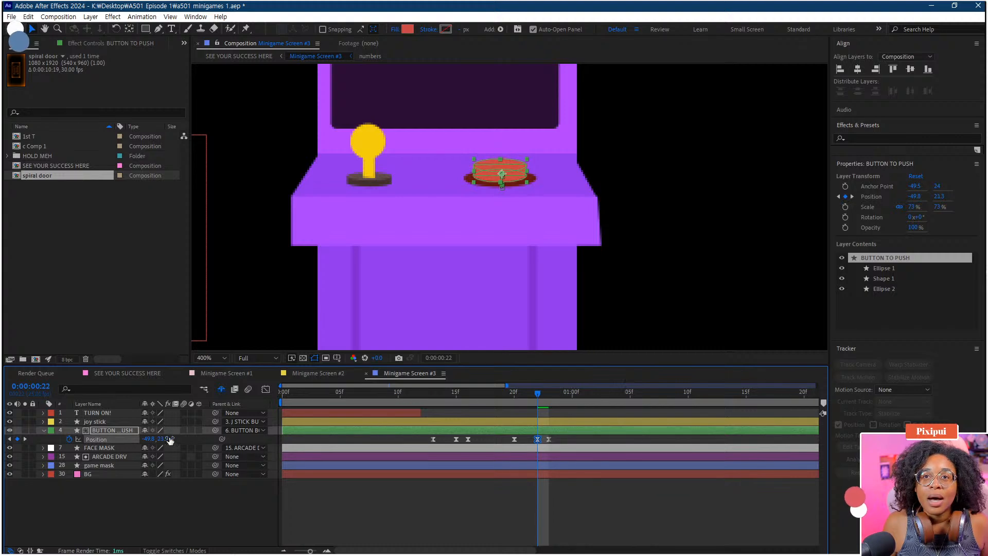
click(502, 400)
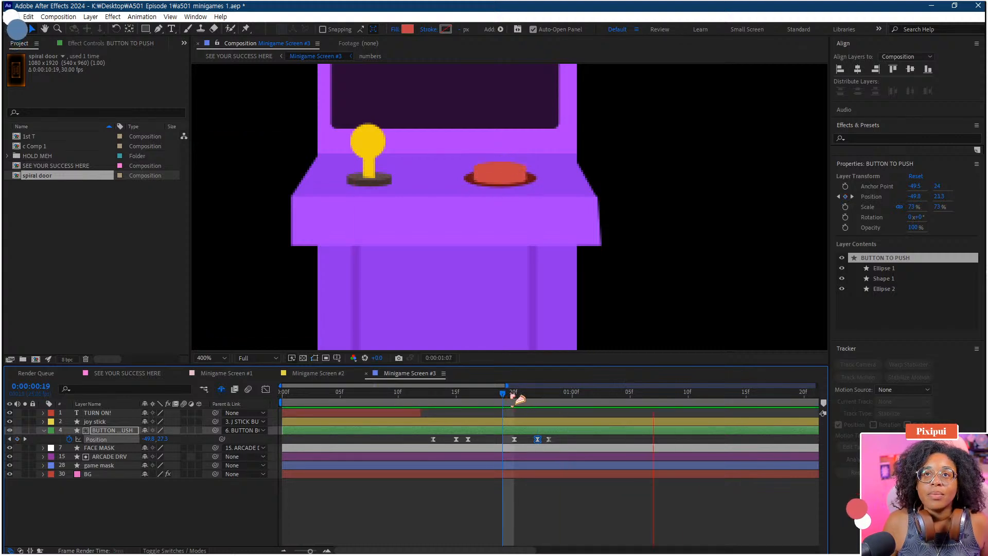
drag(513, 399, 554, 401)
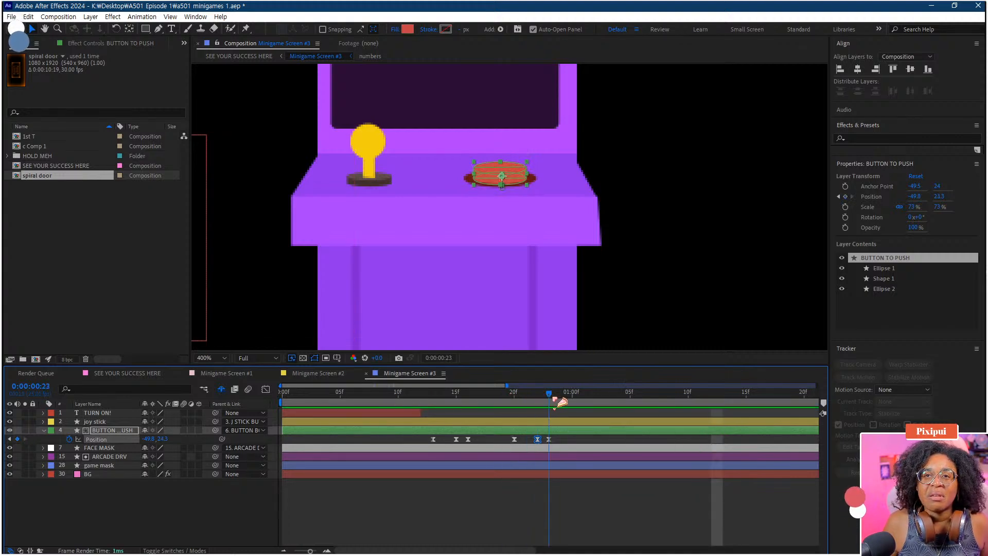
Step: Move the button's final Position keyframe to frame 24, add one at frame 23 with Y about 25, and preview the bounce
drag(549, 439, 560, 440)
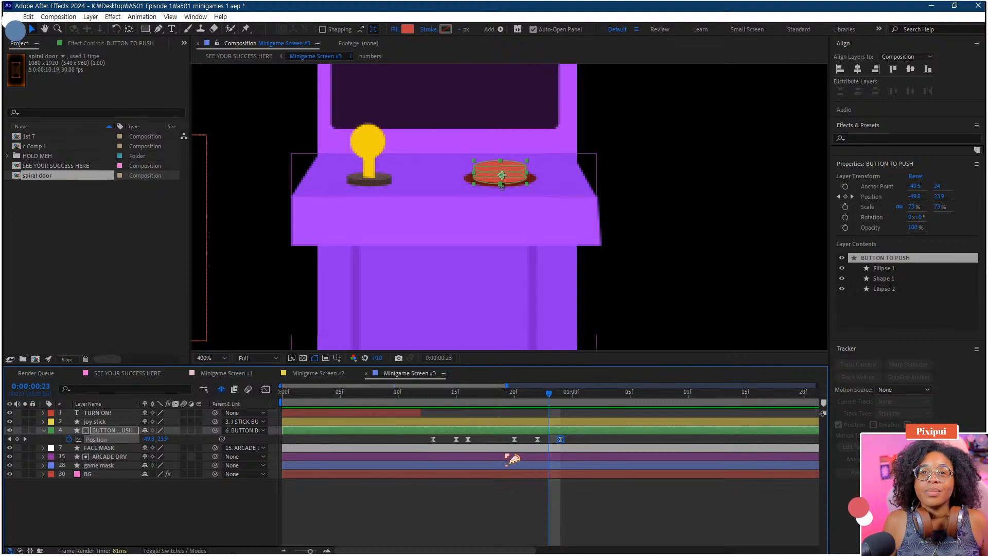
drag(162, 439, 171, 438)
drag(548, 394, 405, 406)
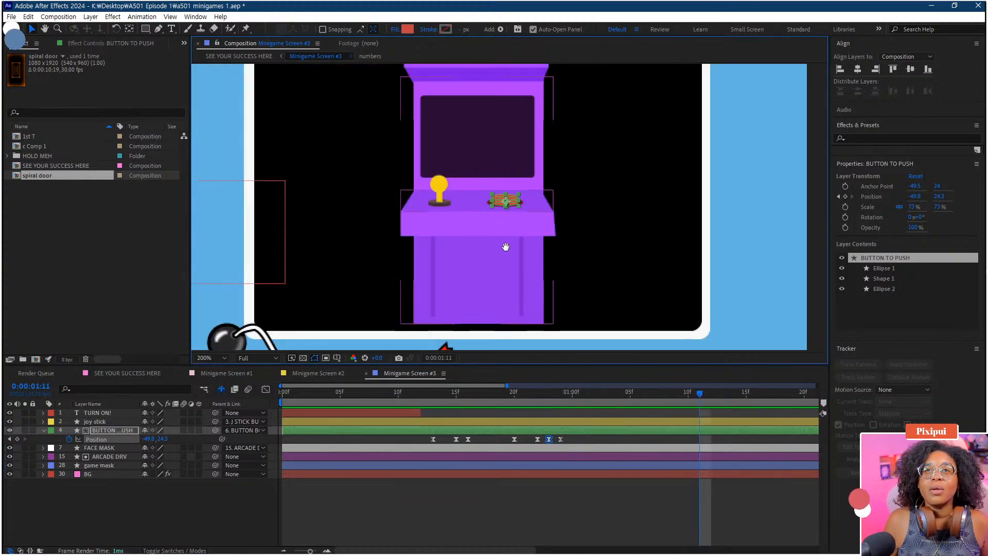
drag(699, 394, 405, 403)
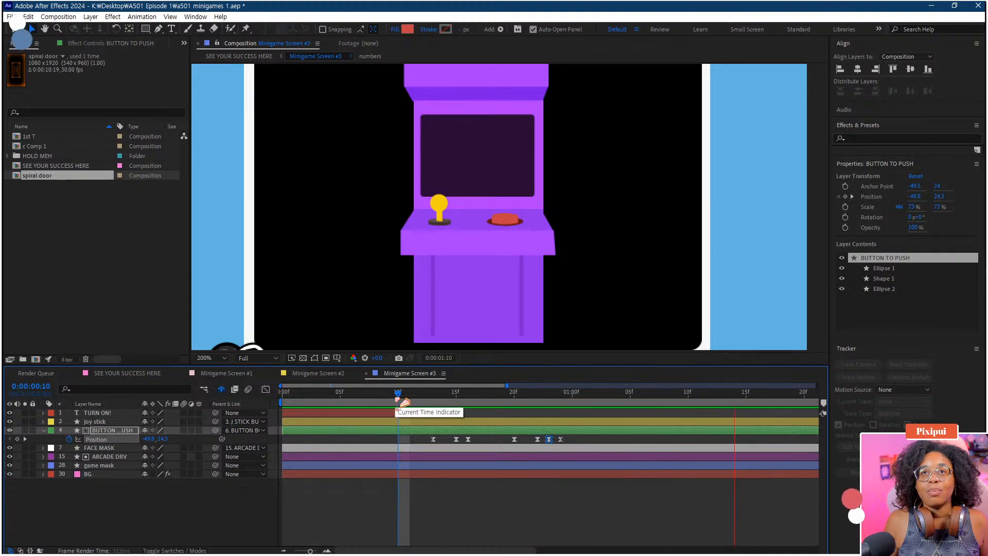
key(space)
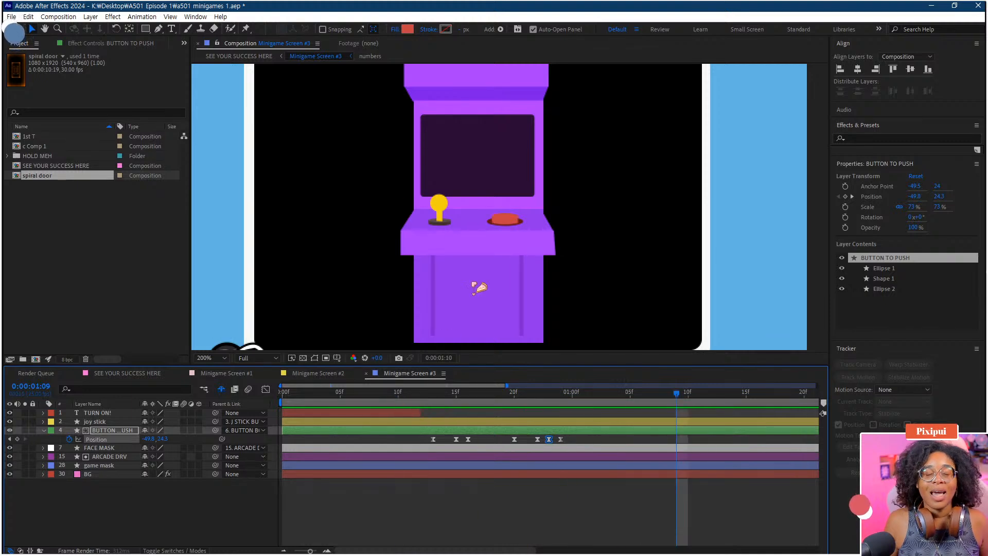
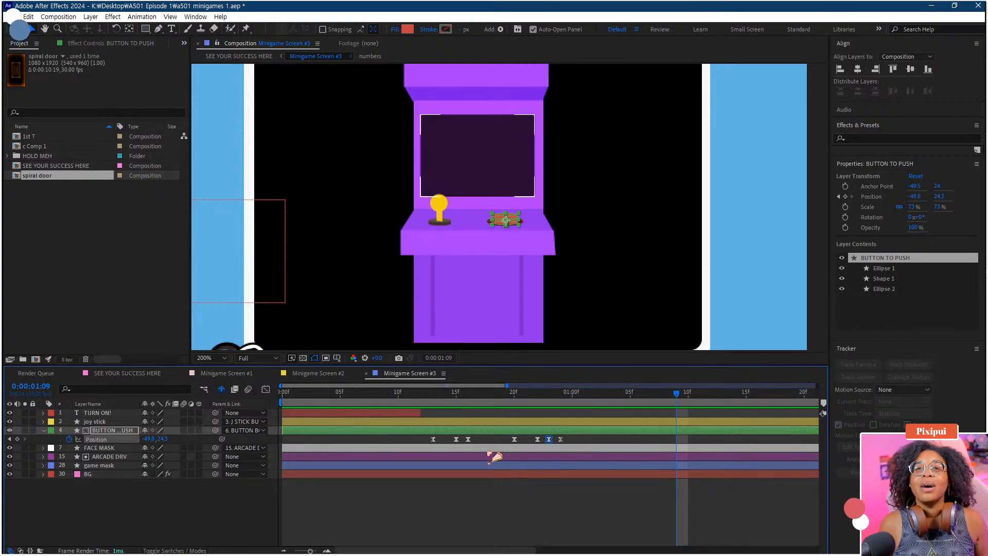
Step: Play Minigame Screen #3 from its first frame to review the title, the button press and the fuse timing
scroll(483, 452, down, 3)
scroll(441, 481, up, 3)
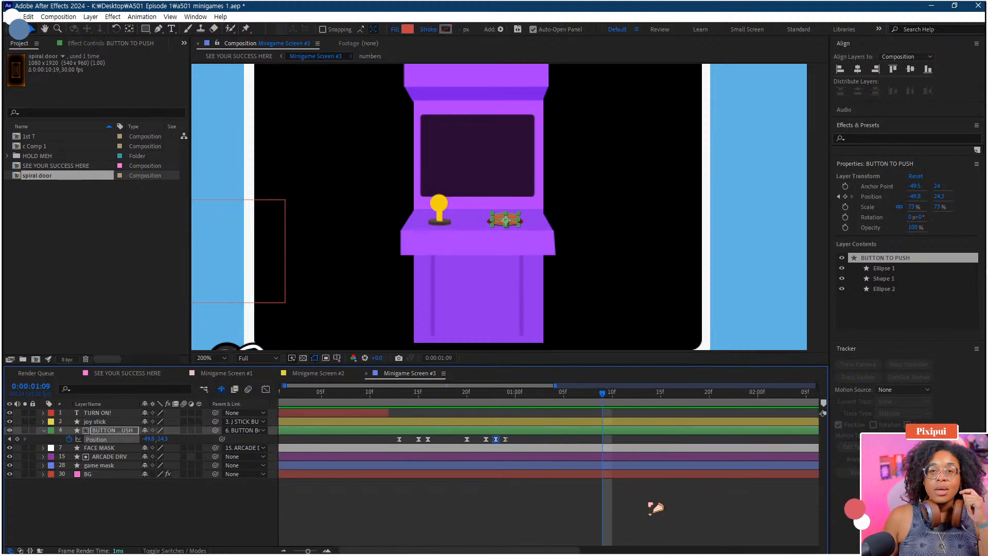
click(438, 401)
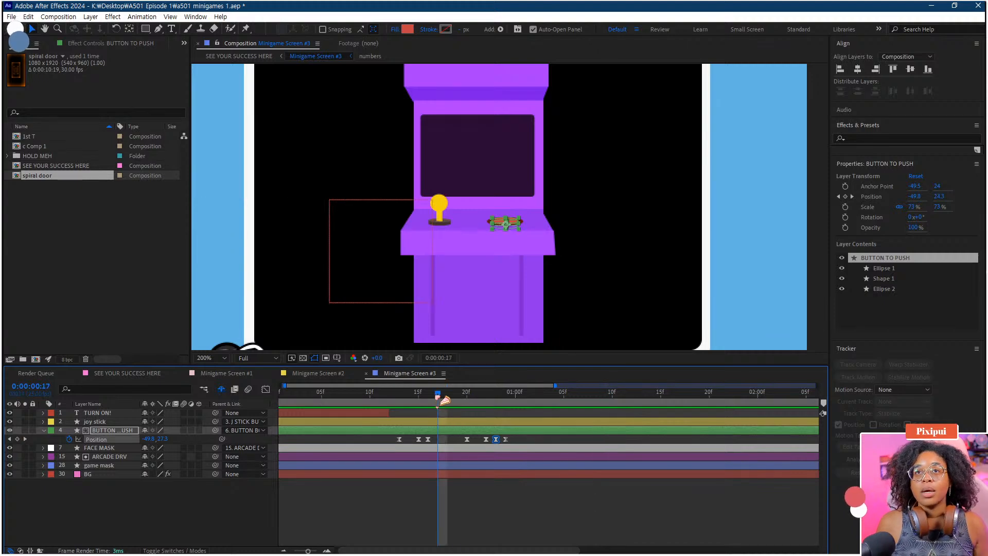
click(516, 400)
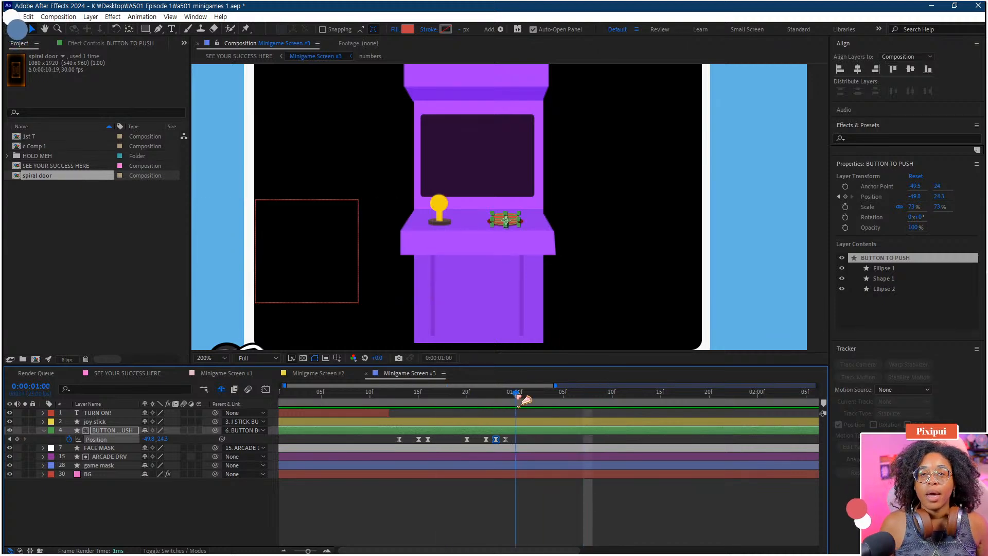
scroll(507, 421, down, 2)
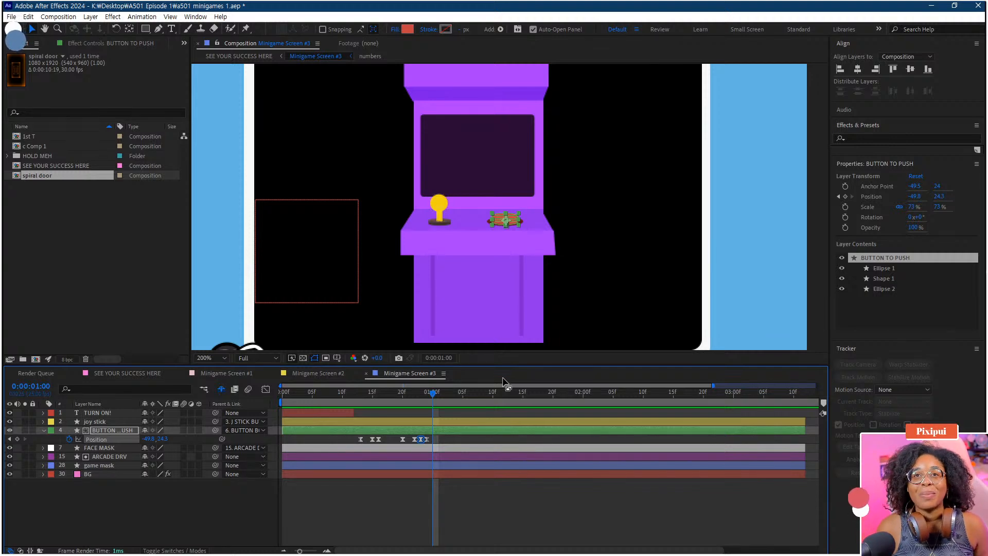
click(446, 491)
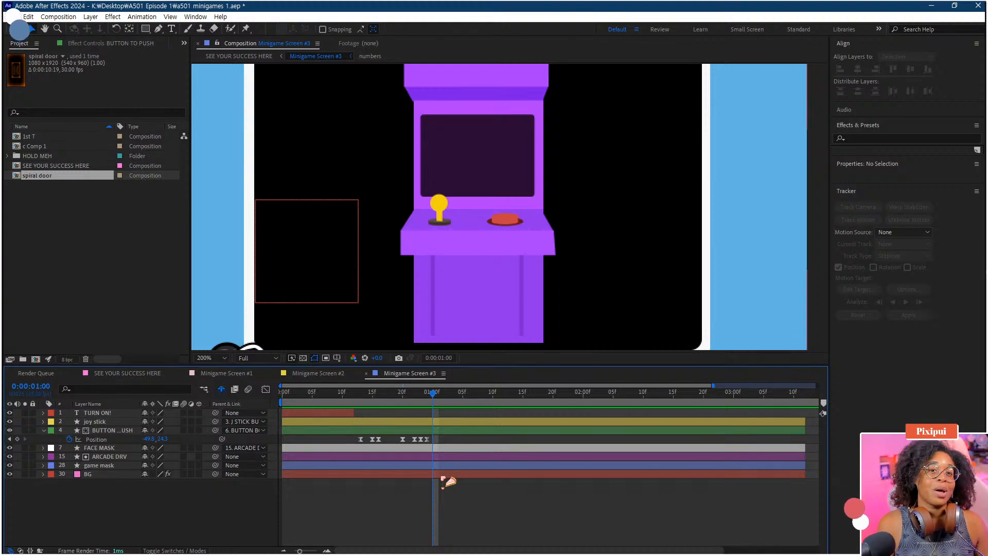
key(comma)
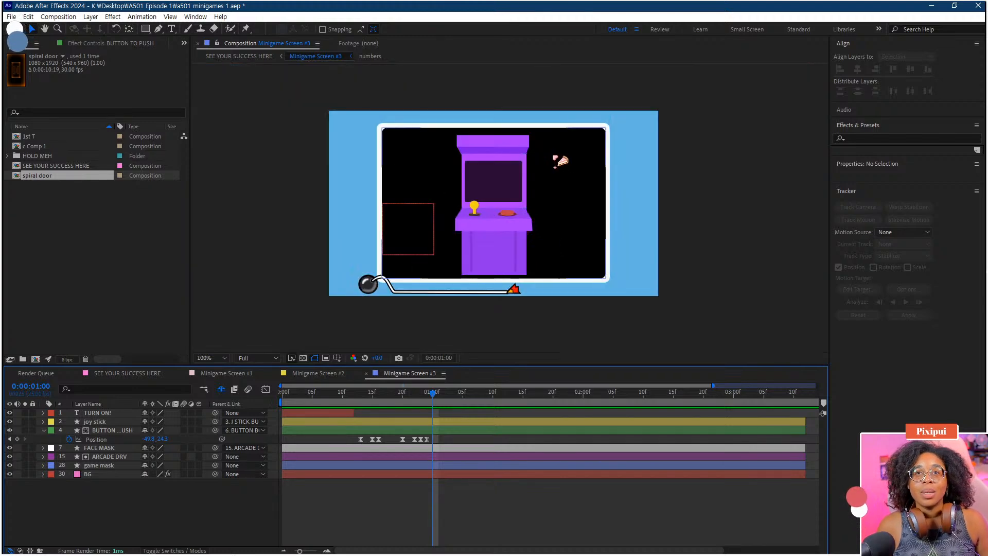
drag(361, 394, 169, 381)
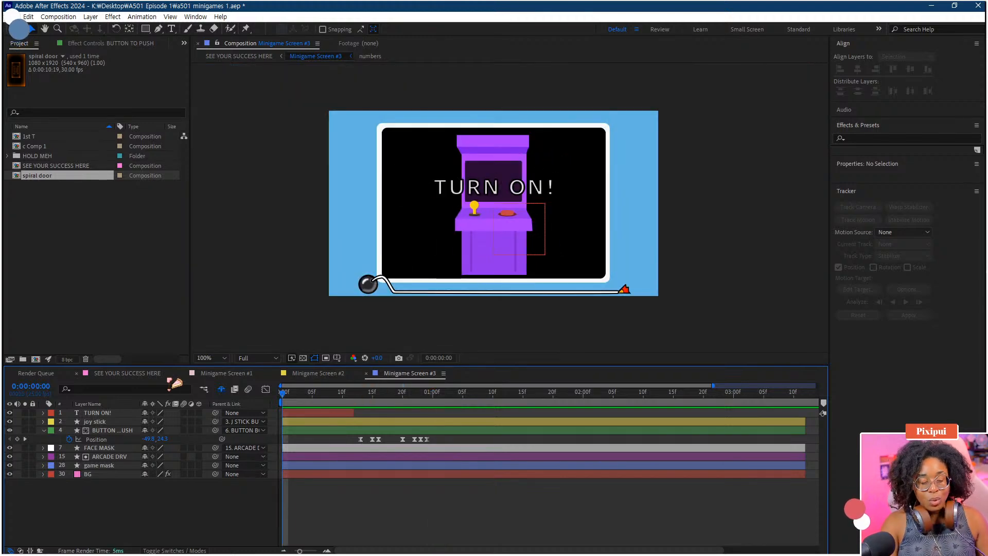
key(space)
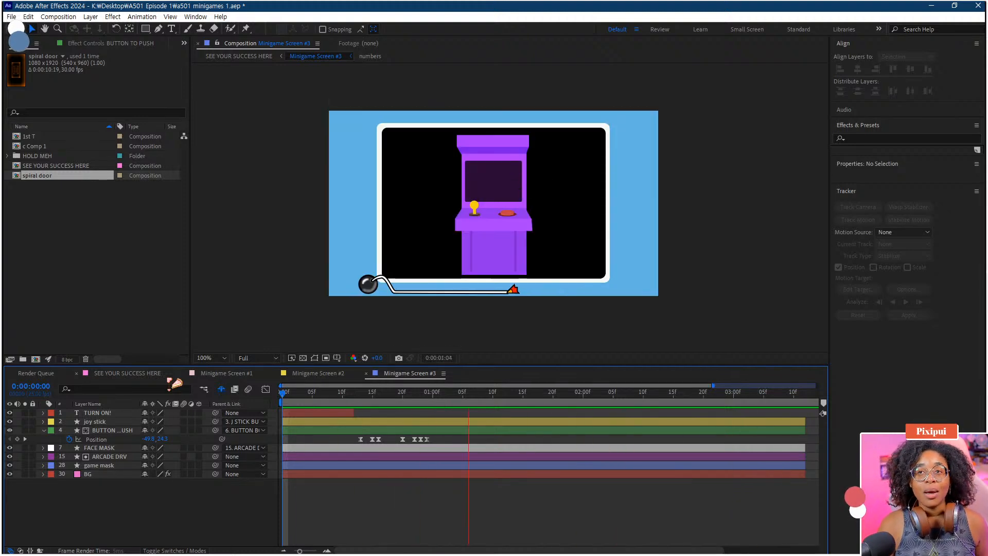
click(800, 395)
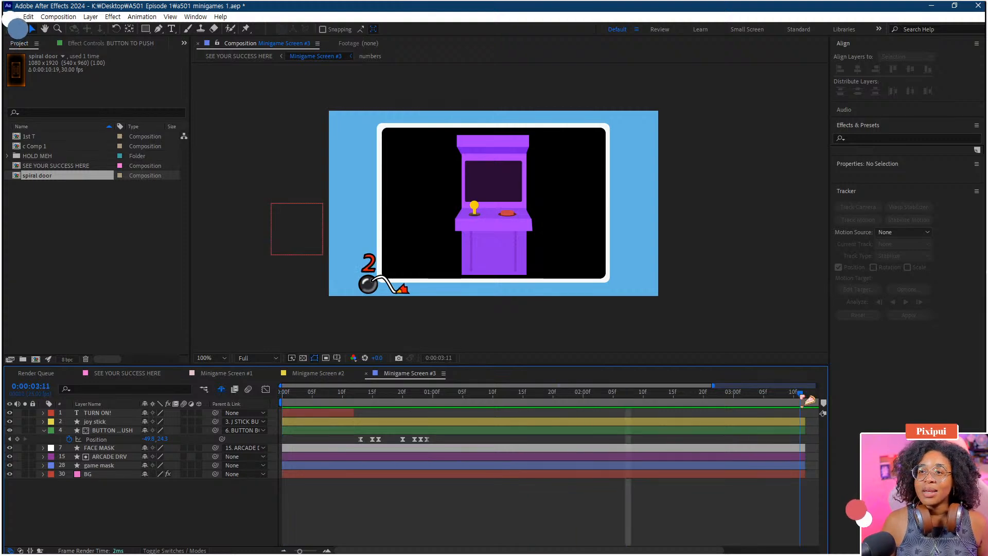
drag(800, 397, 268, 407)
key(space)
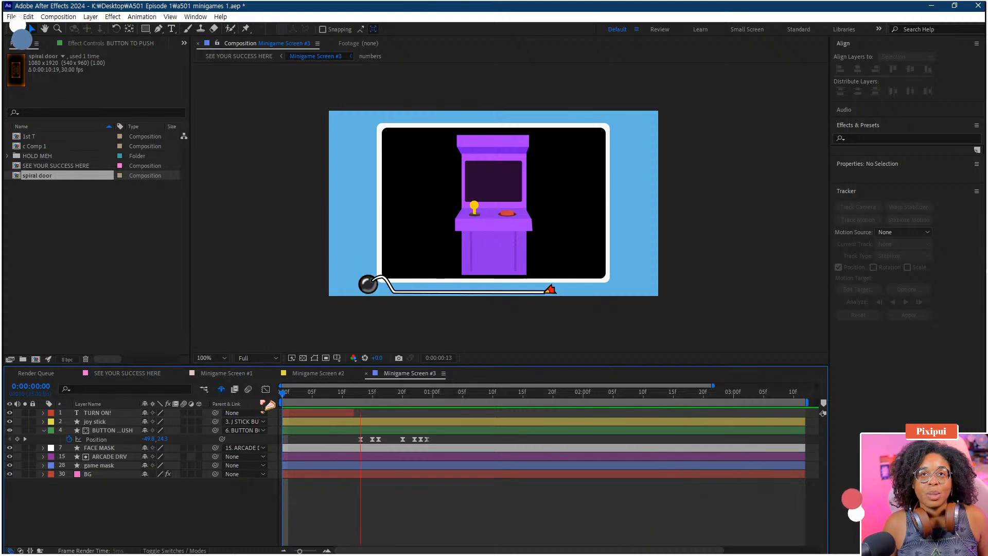
key(space)
Step: Create a new 1080x1920, 30 fps composition with the default name and settings, toggling its transparency grid on and off
right_click(88, 227)
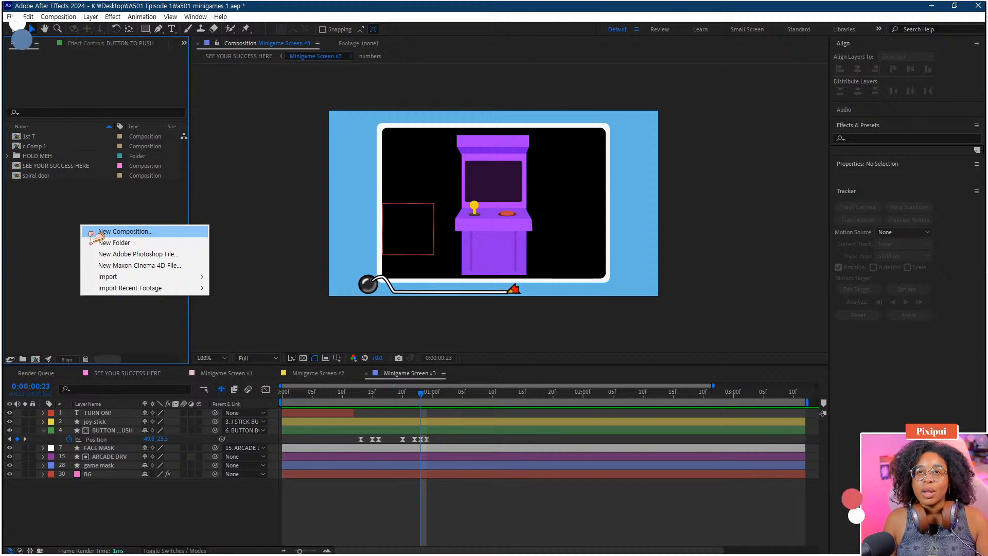
click(99, 233)
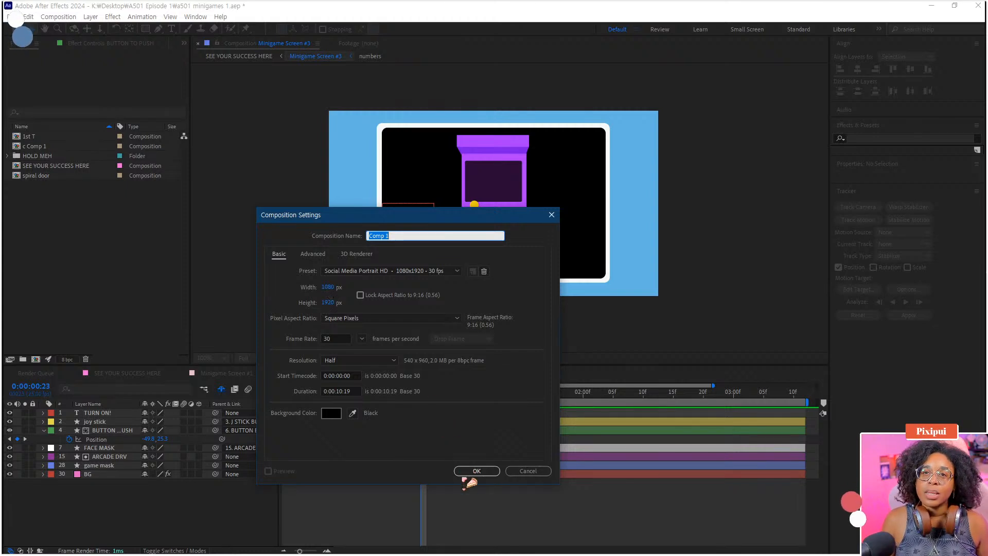
click(463, 469)
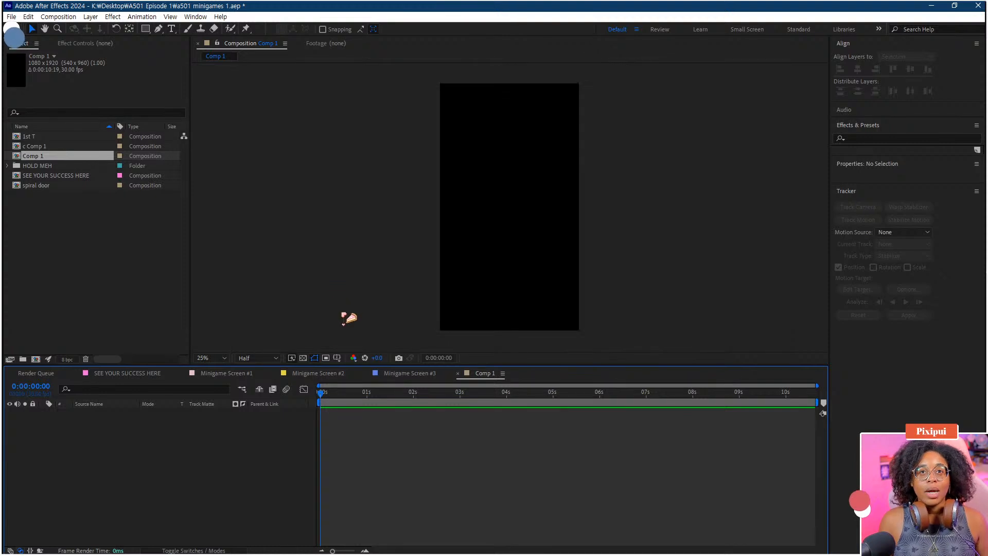
click(303, 358)
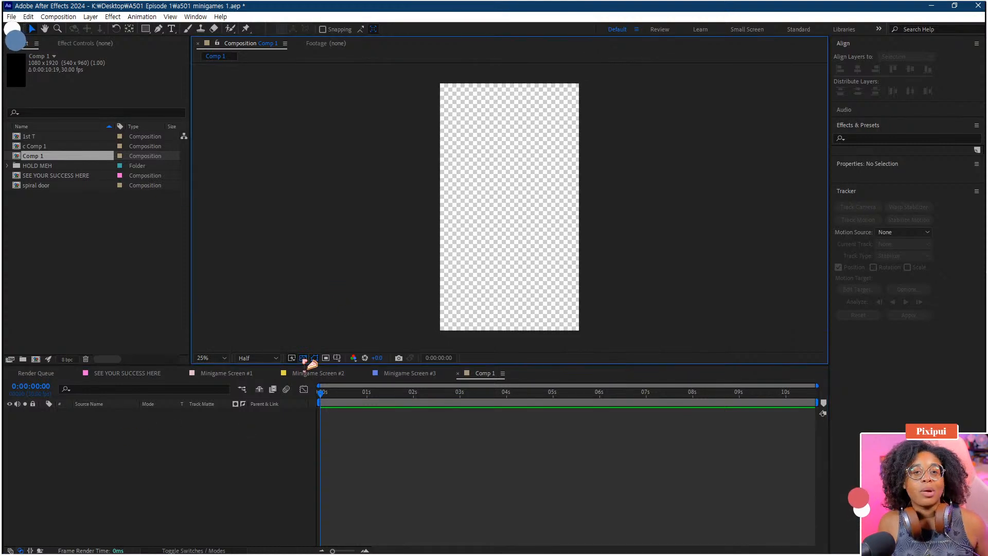
click(304, 358)
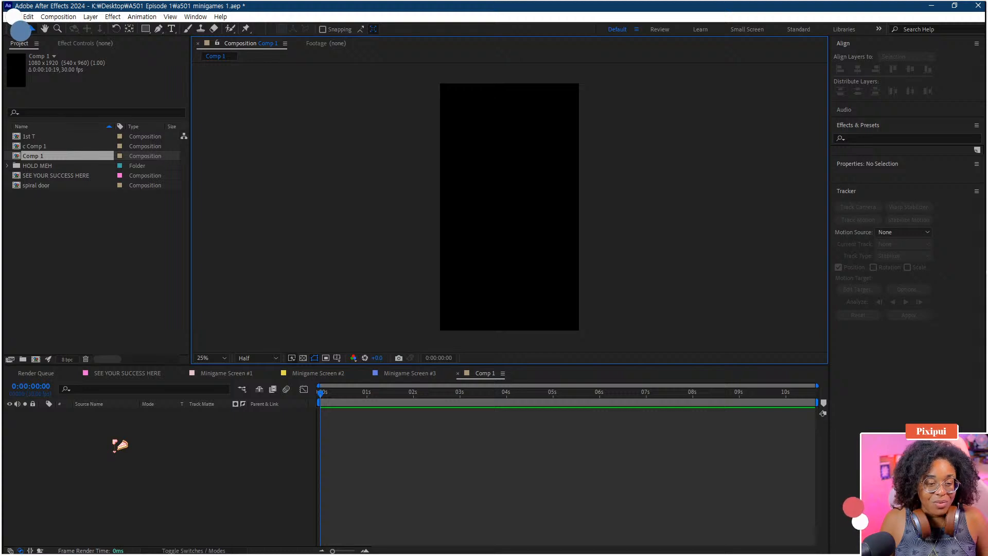
Step: Add a full-frame 1080x1920 orange solid to Comp 1, keeping its default name and settings
click(109, 457)
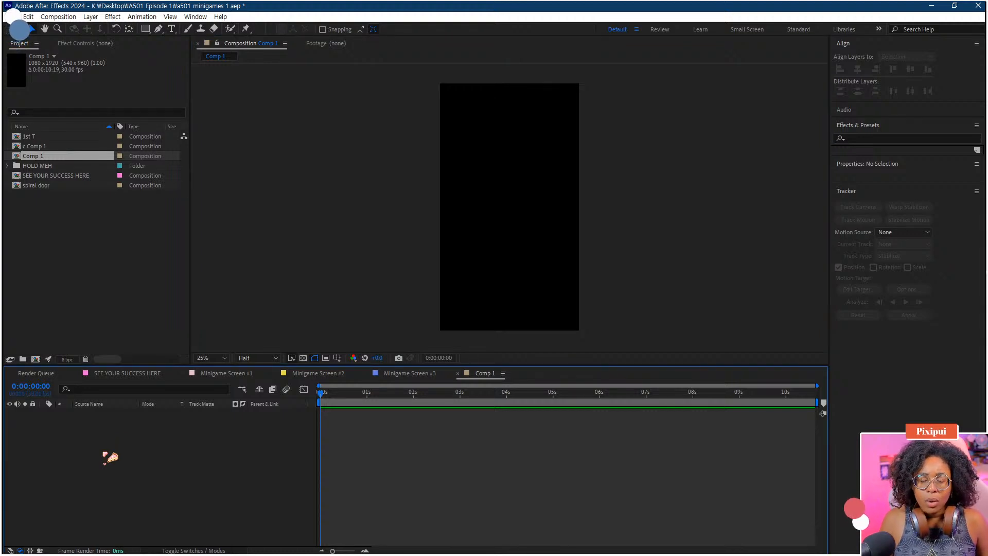
right_click(110, 457)
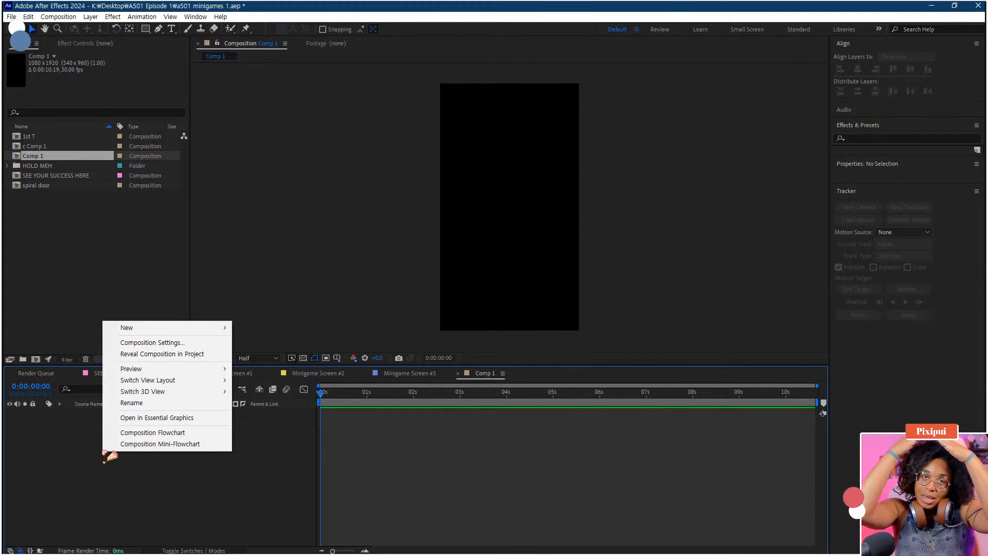
click(167, 322)
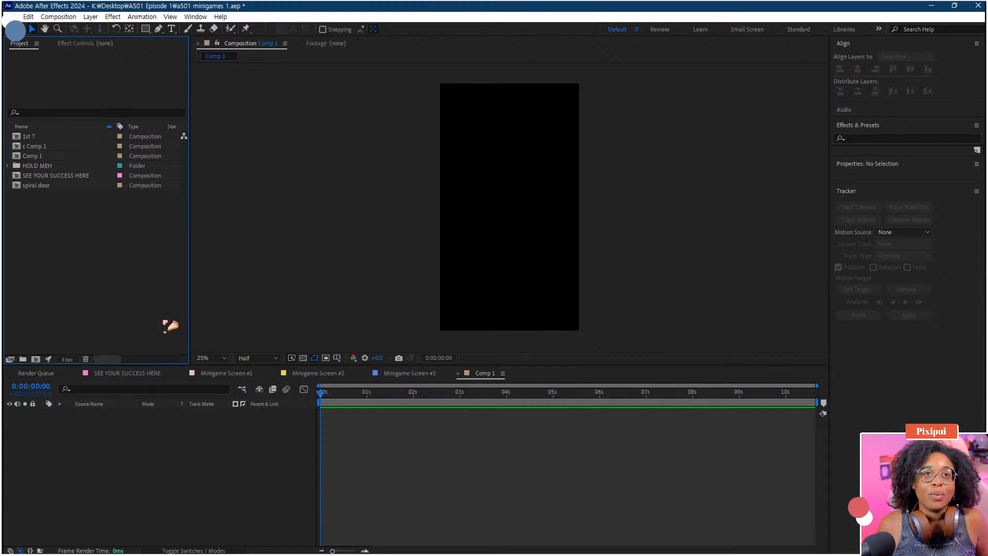
right_click(140, 439)
mouse_move(208, 315)
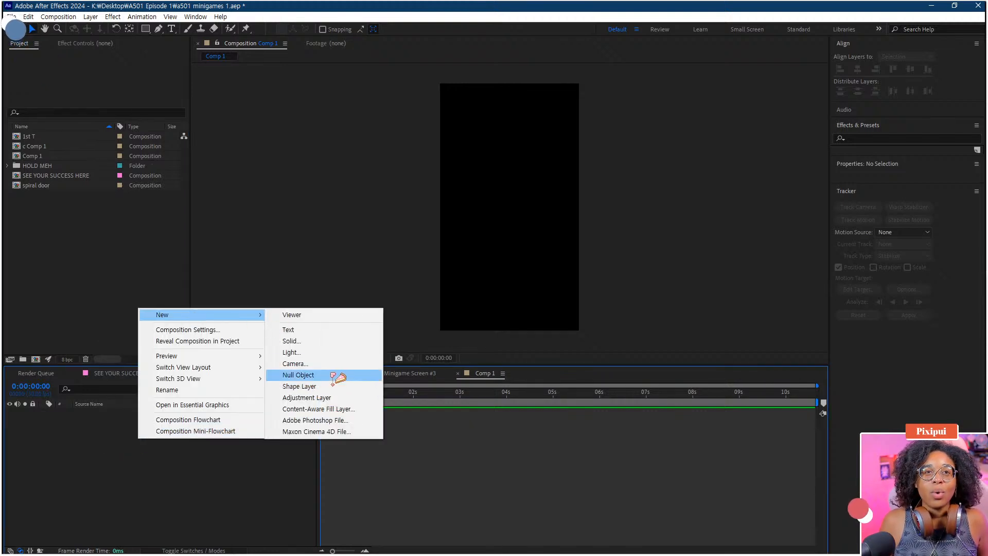
click(332, 342)
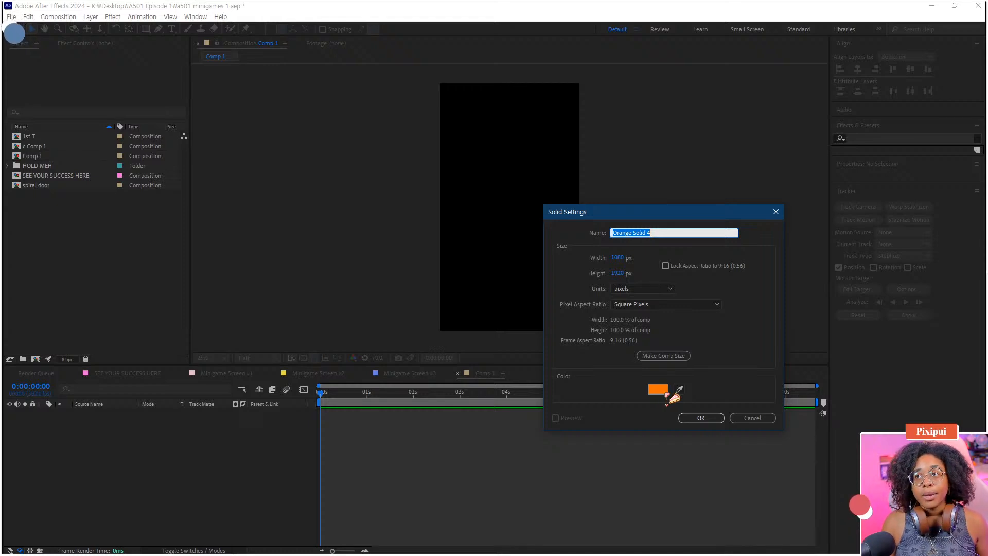
click(692, 419)
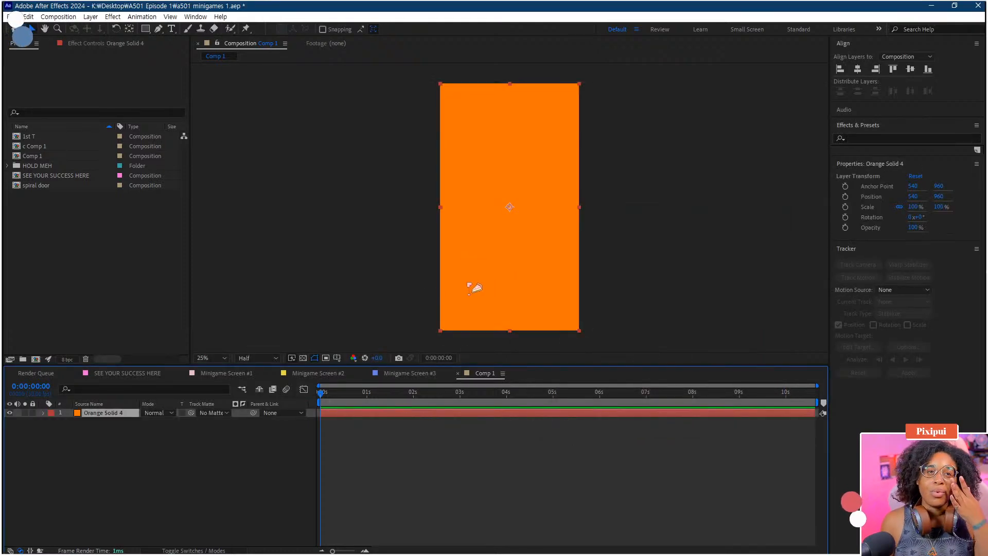
Step: Rename the orange solid layer as t
right_click(119, 414)
click(141, 382)
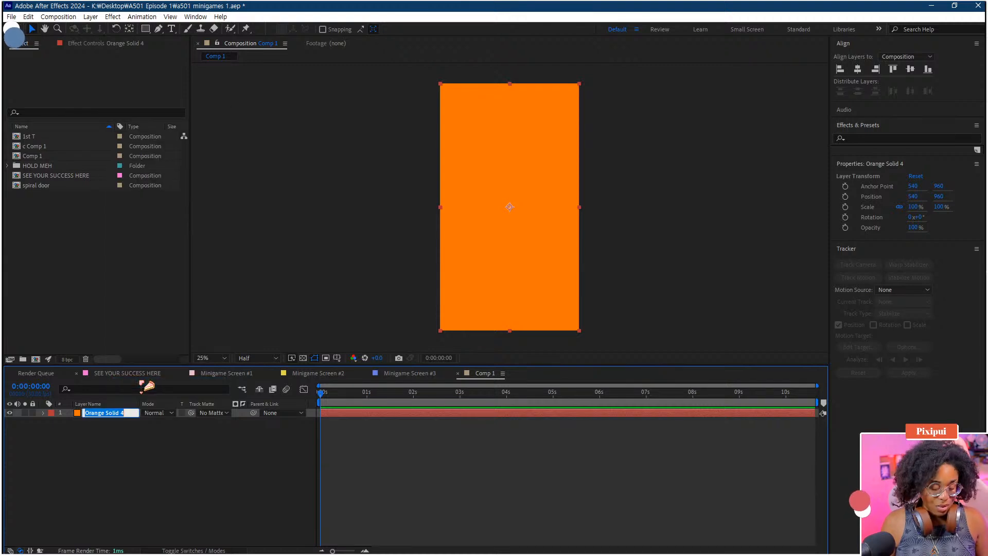
text(t)
click(140, 446)
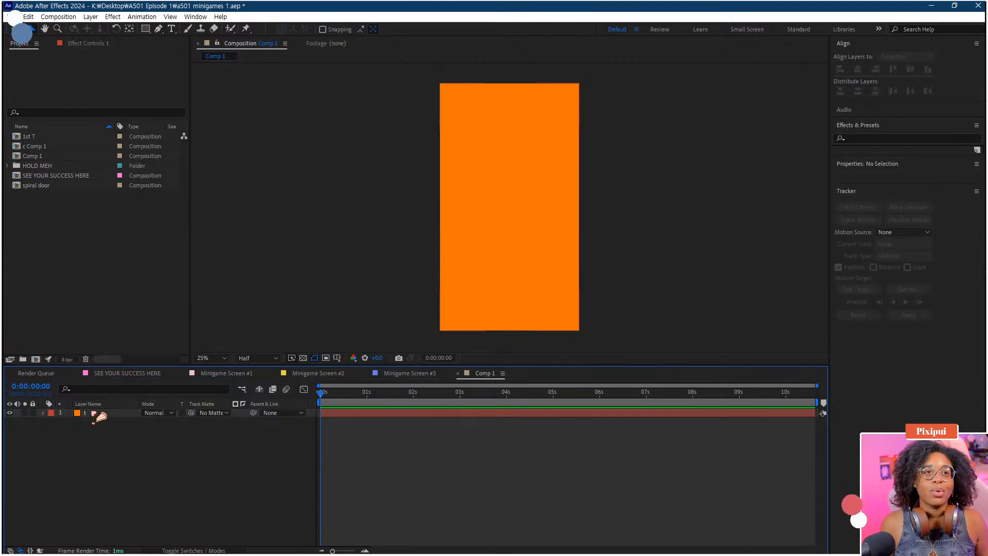
Step: Apply the Grid effect from the Generate category to layer t and make it a 3D layer
click(97, 414)
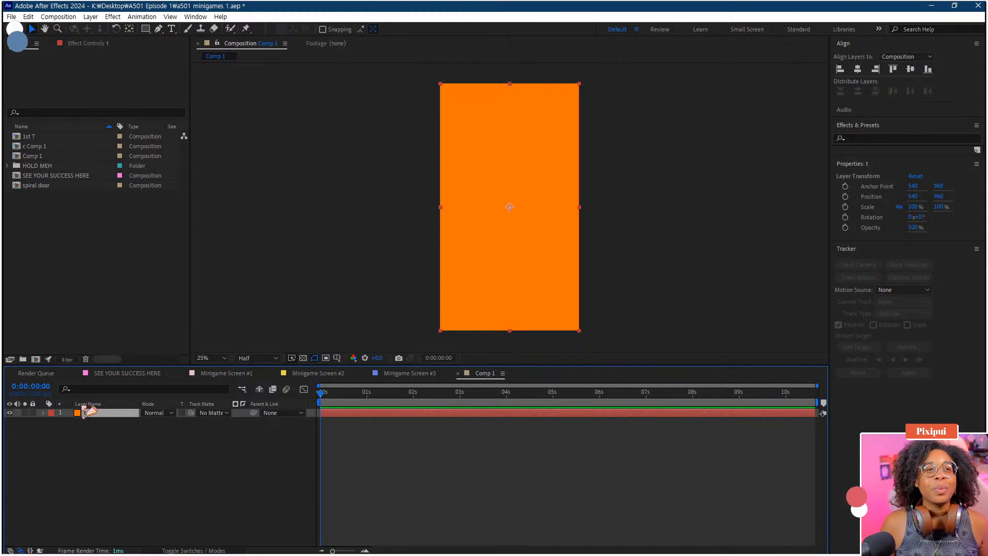
click(113, 17)
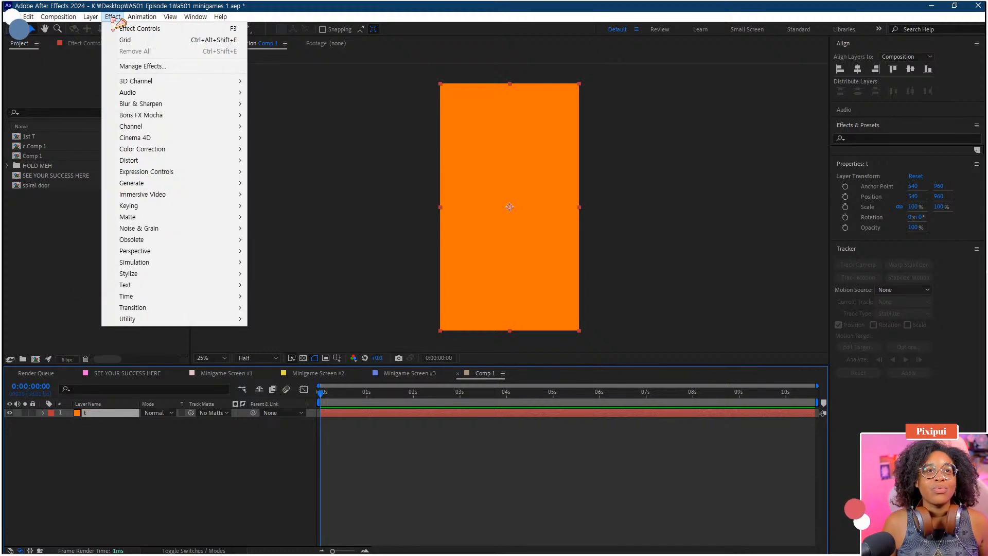
mouse_move(158, 186)
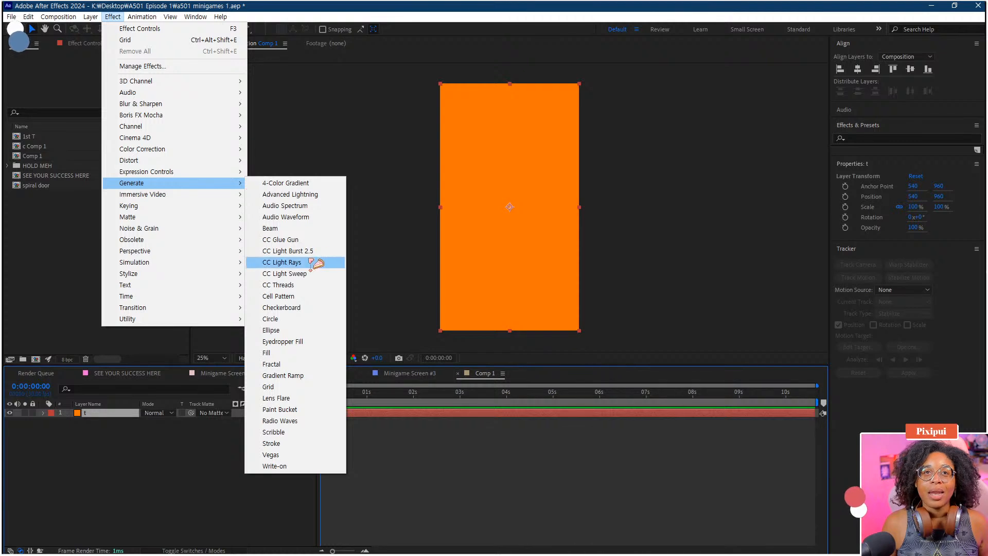
click(297, 389)
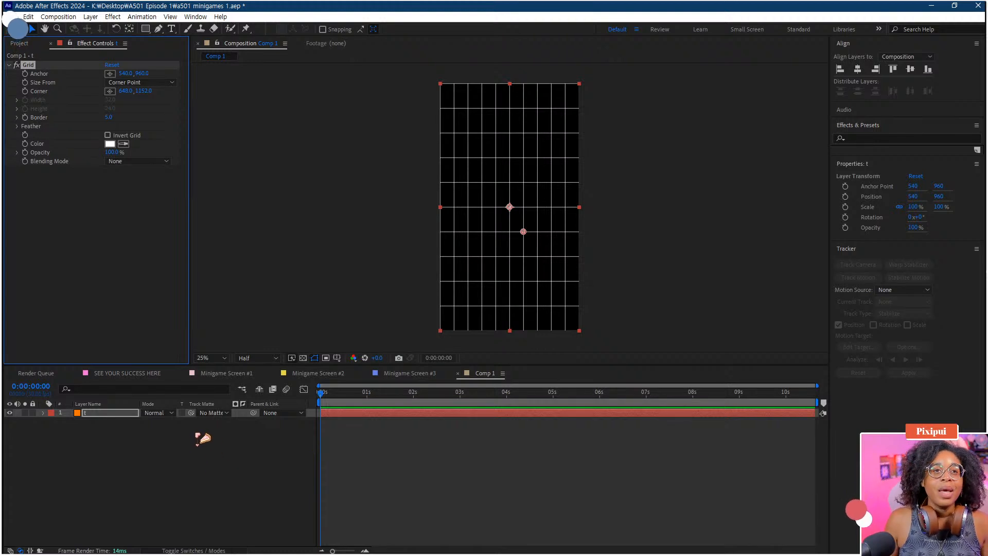
click(194, 550)
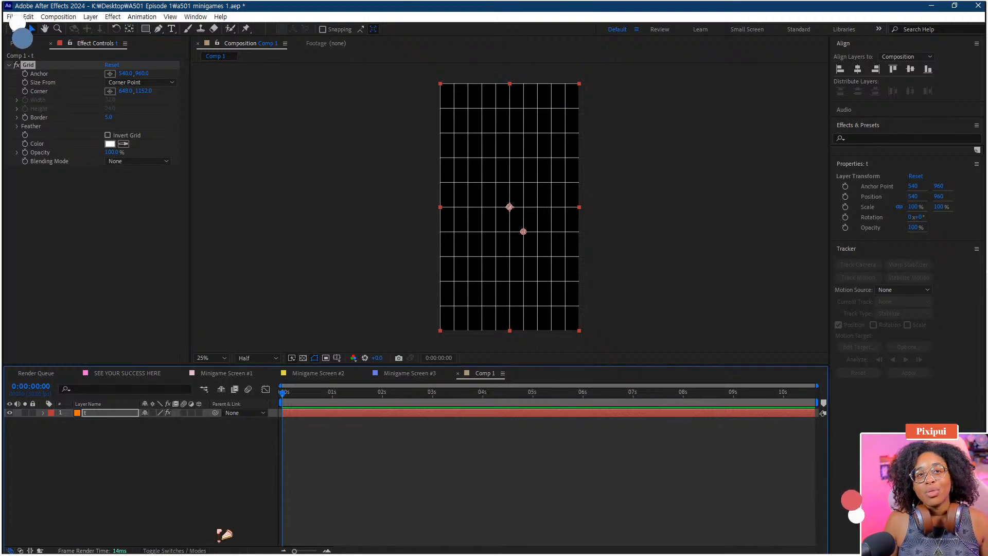
click(199, 413)
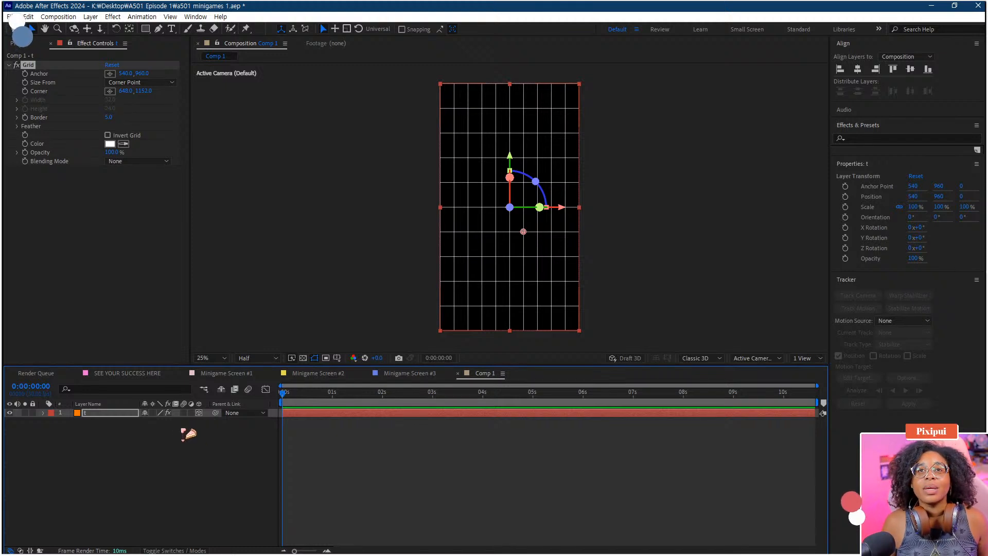
Step: Set the X Rotation of layer t to 90° to lay the grid flat
click(44, 413)
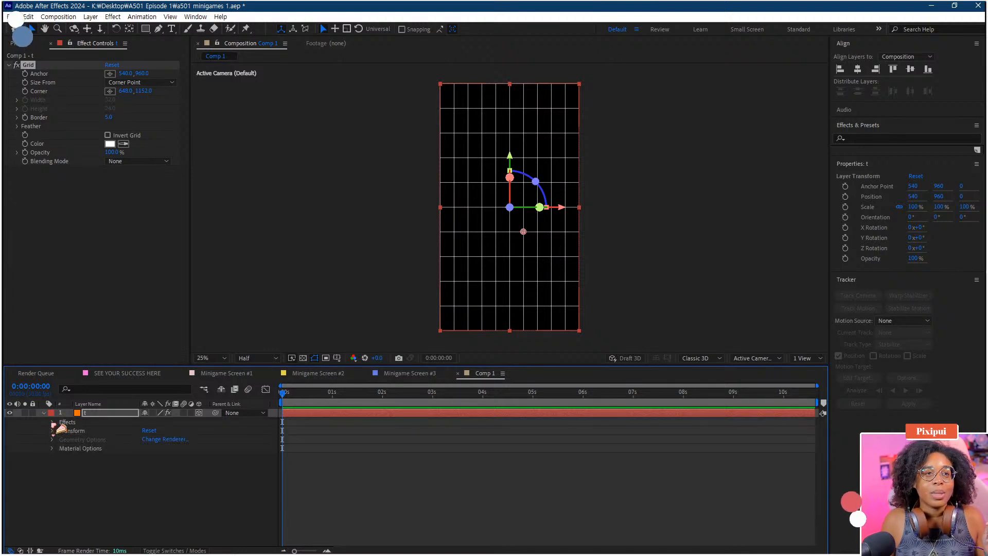
click(53, 422)
click(60, 432)
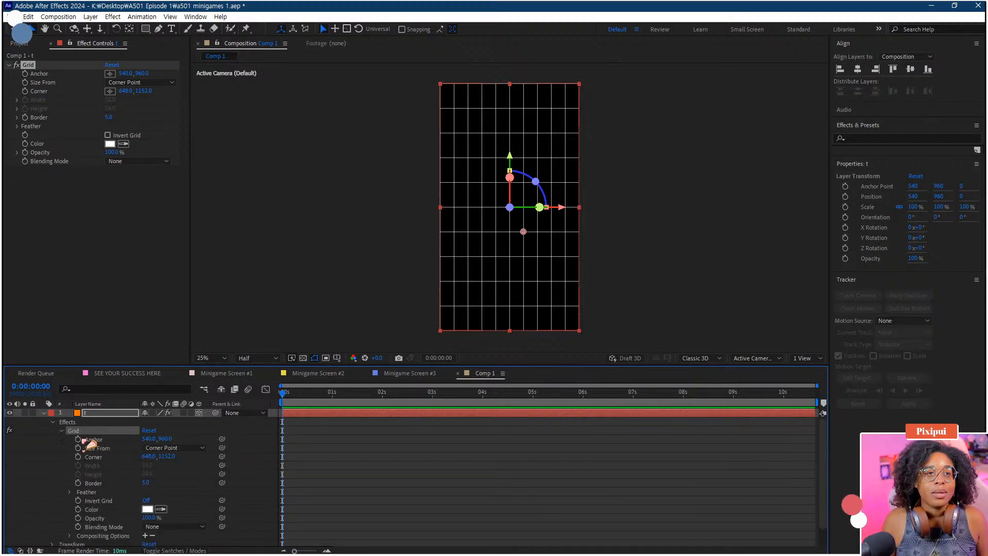
click(53, 422)
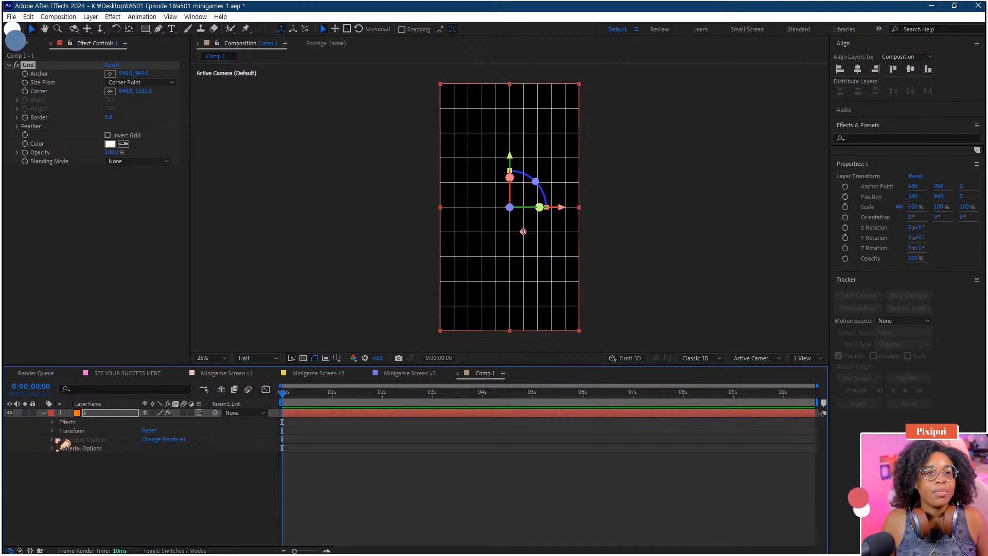
click(77, 431)
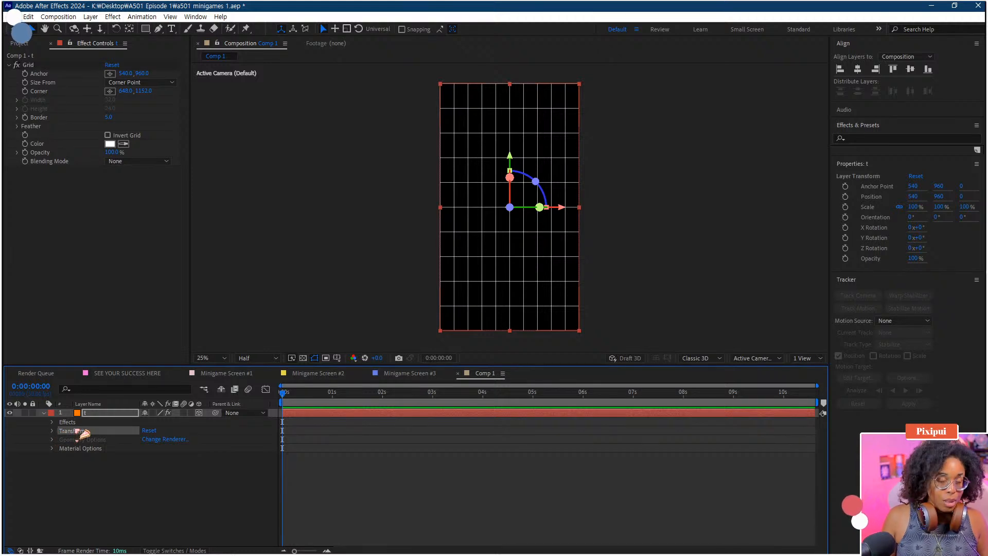
key(r)
click(156, 431)
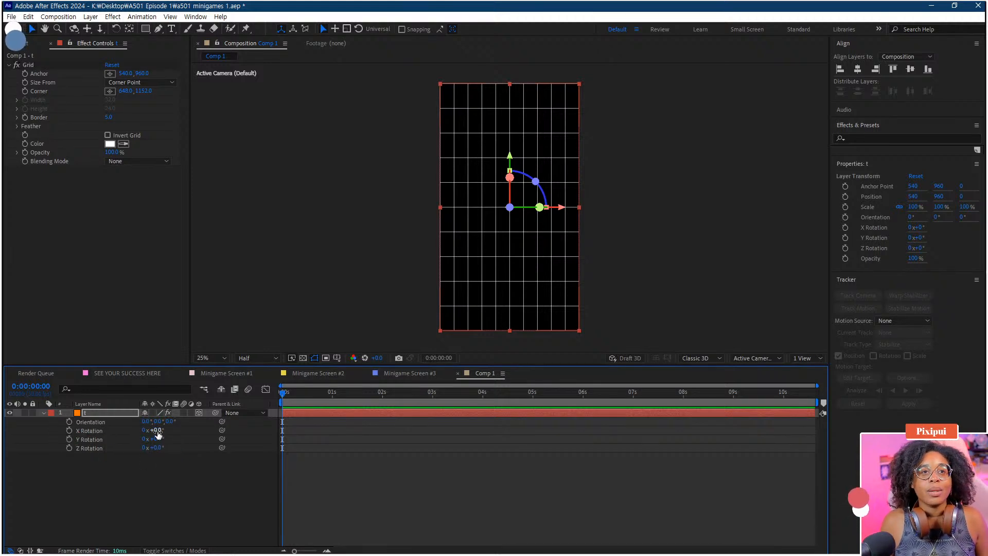
text(90)
key(Return)
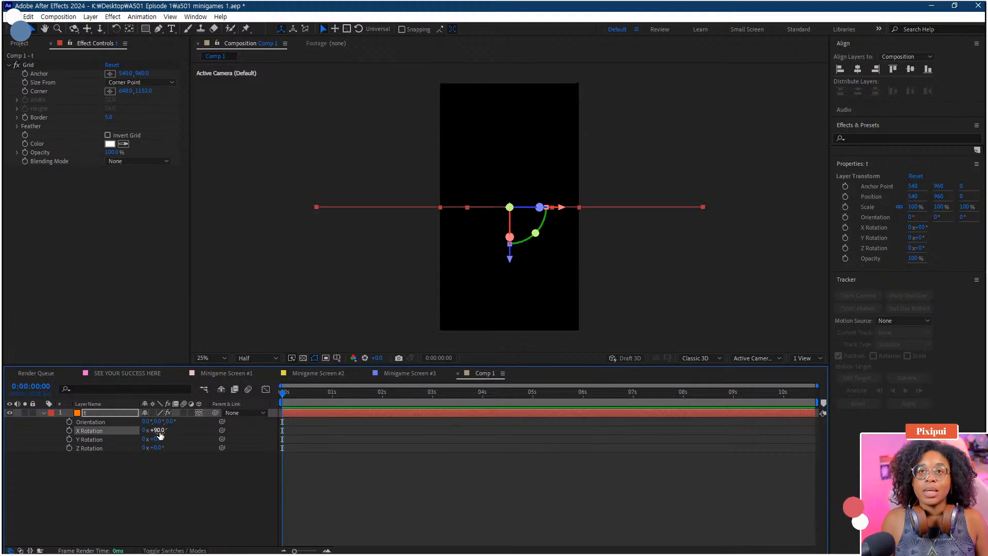
Step: Raise layer t by changing its Y position to about 615 so the grid forms a ceiling in perspective
click(119, 415)
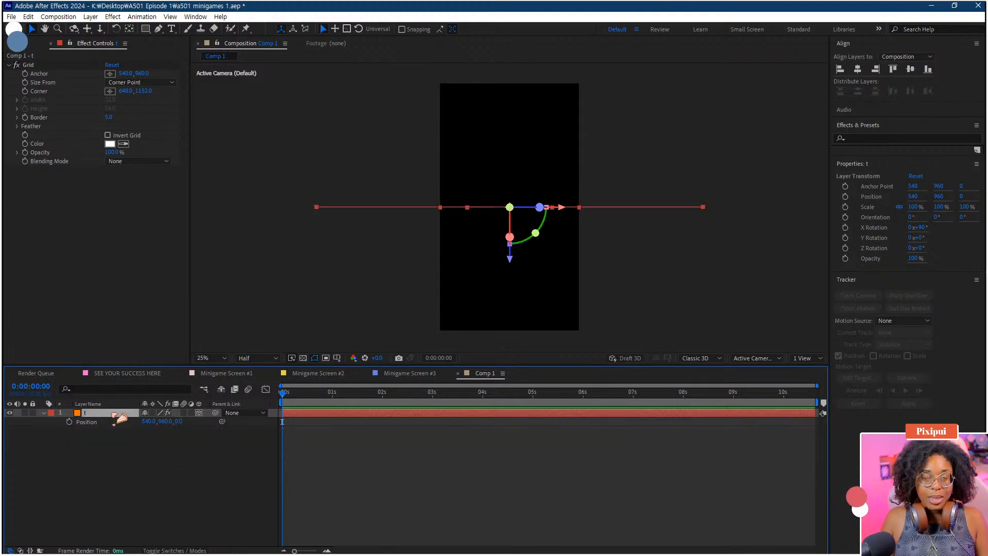
key(p)
drag(165, 421, 172, 247)
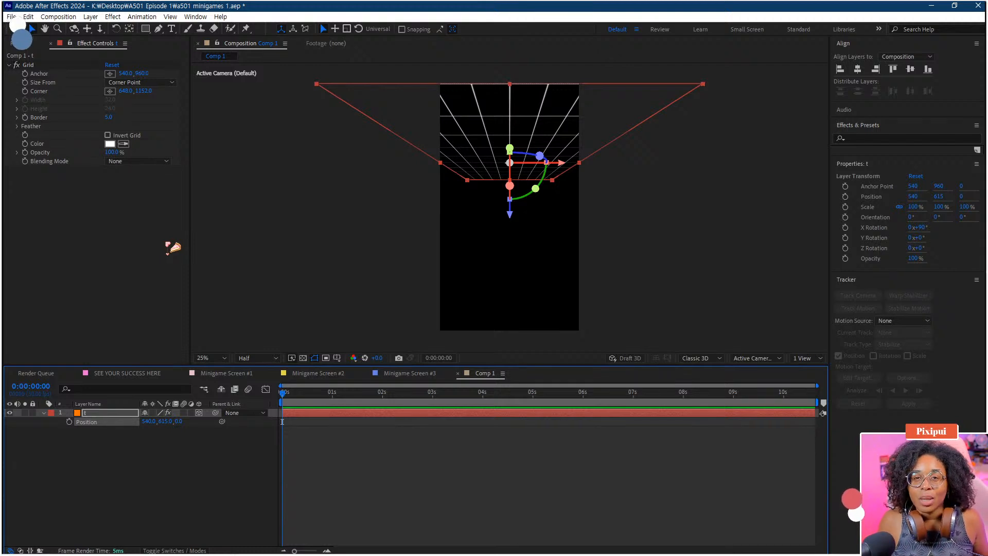
click(137, 489)
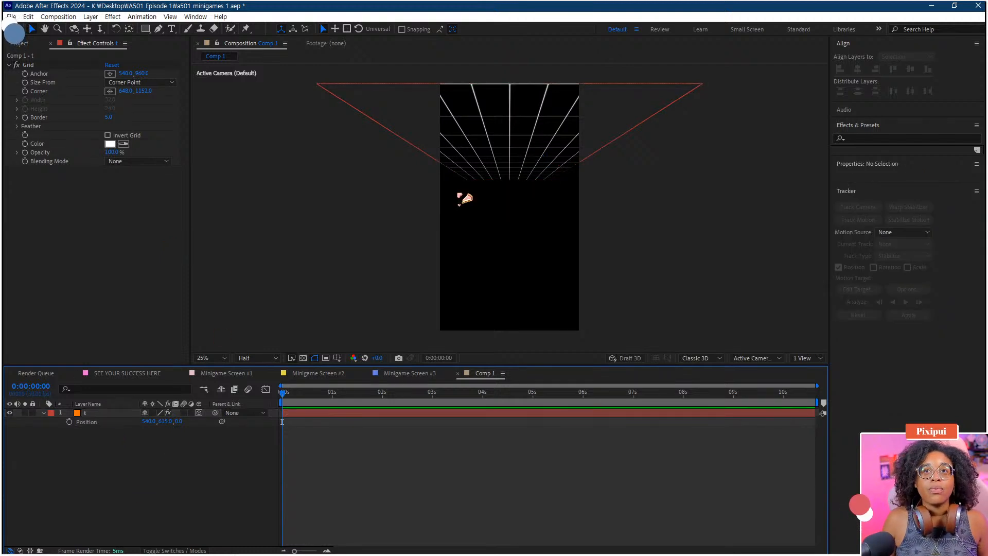
Step: Change the Grid effect's Size From option on layer t to Width & Height Sliders
click(45, 412)
click(45, 413)
click(52, 430)
click(53, 422)
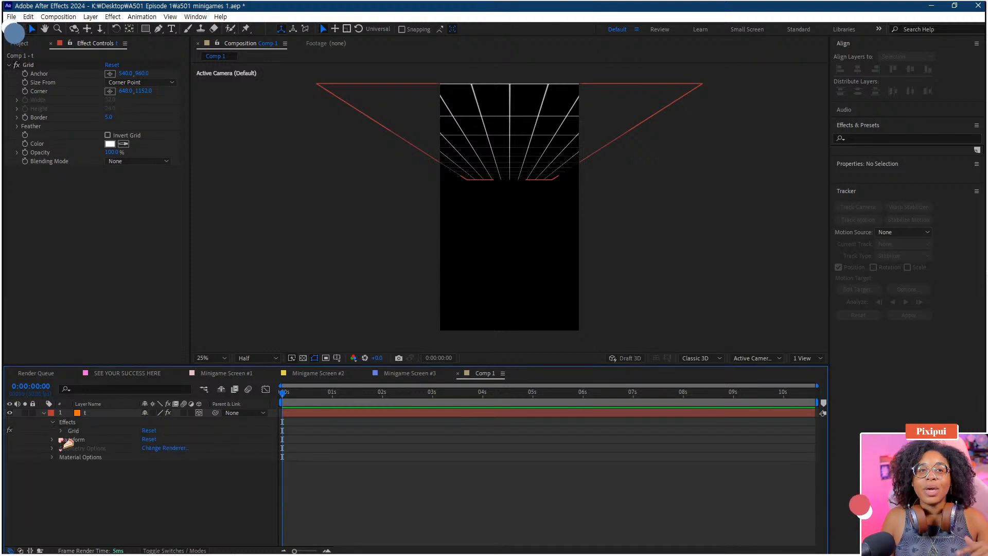
click(61, 431)
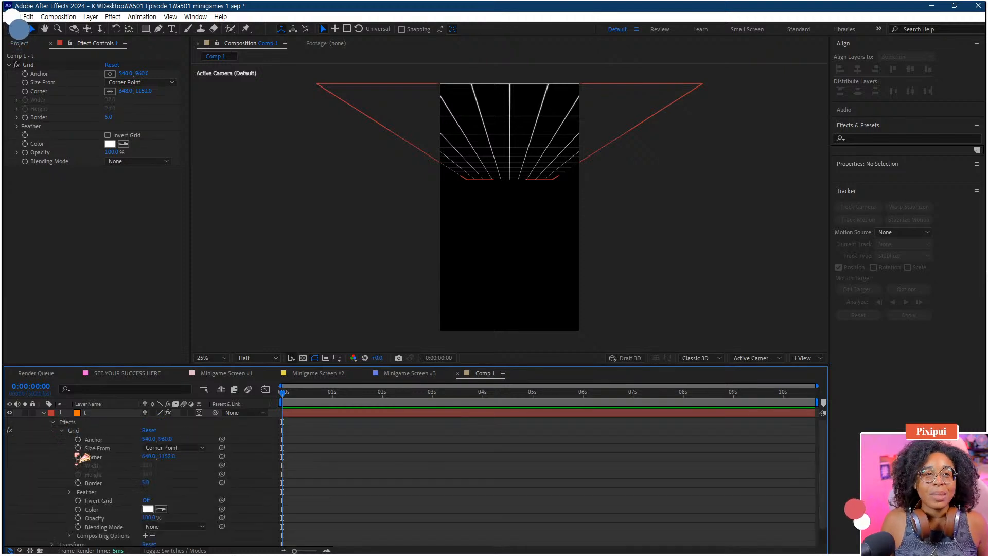
click(180, 451)
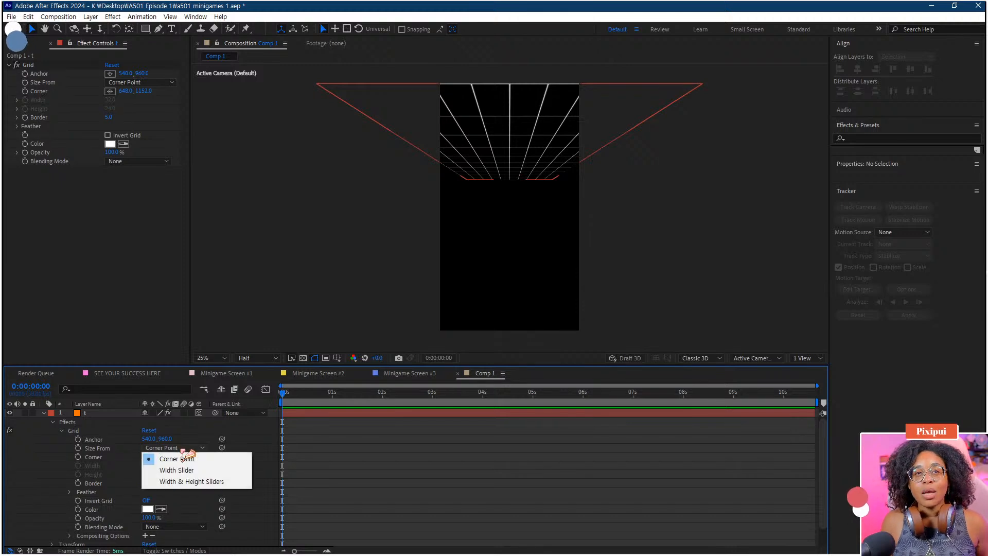
click(189, 481)
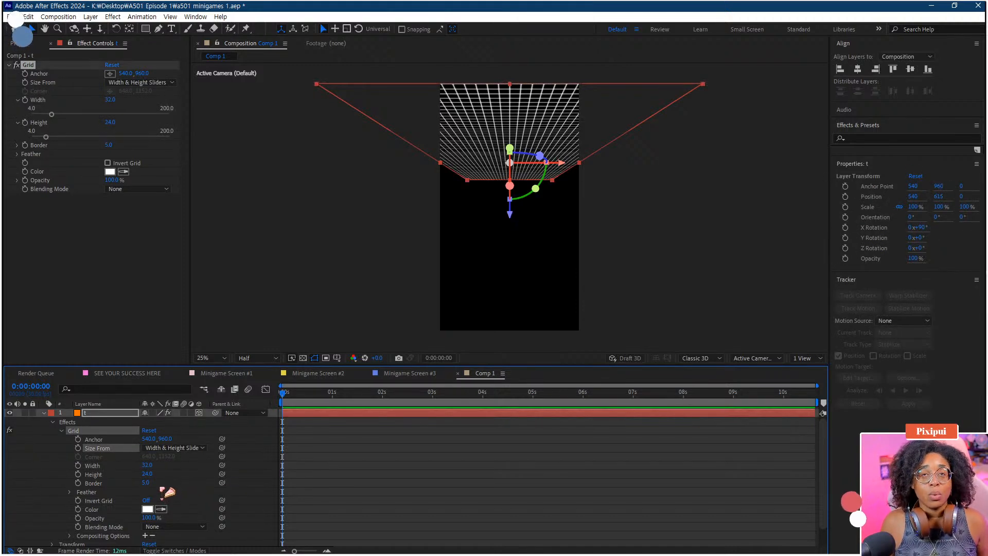
click(201, 449)
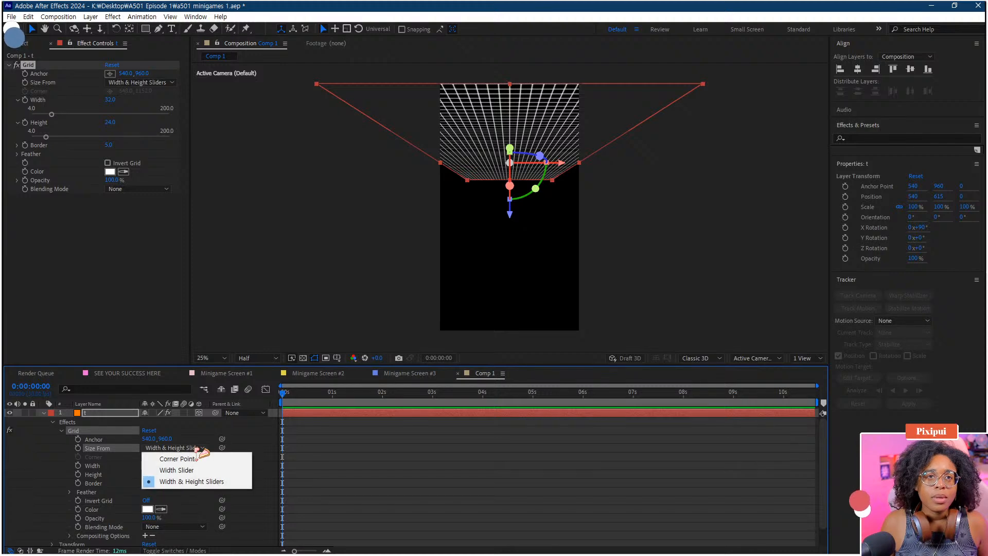
click(92, 466)
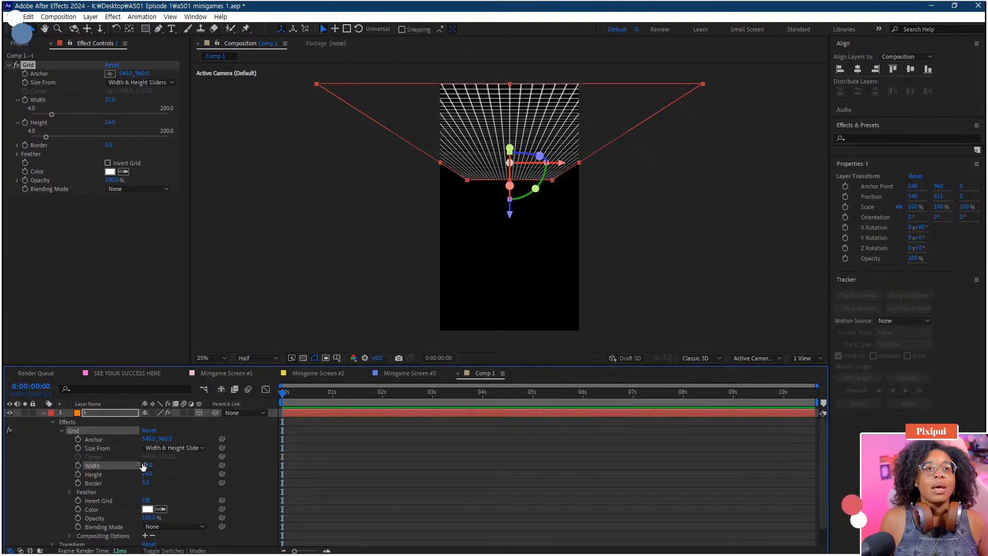
Step: Enlarge the grid cells on layer t to a Width of 180 and a Height of 163
drag(135, 466, 216, 460)
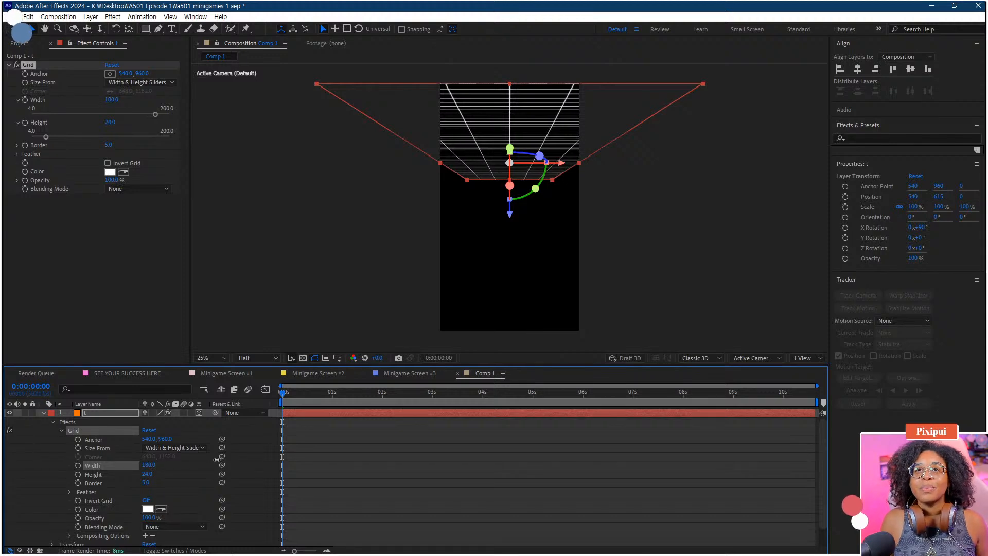
drag(146, 474, 203, 472)
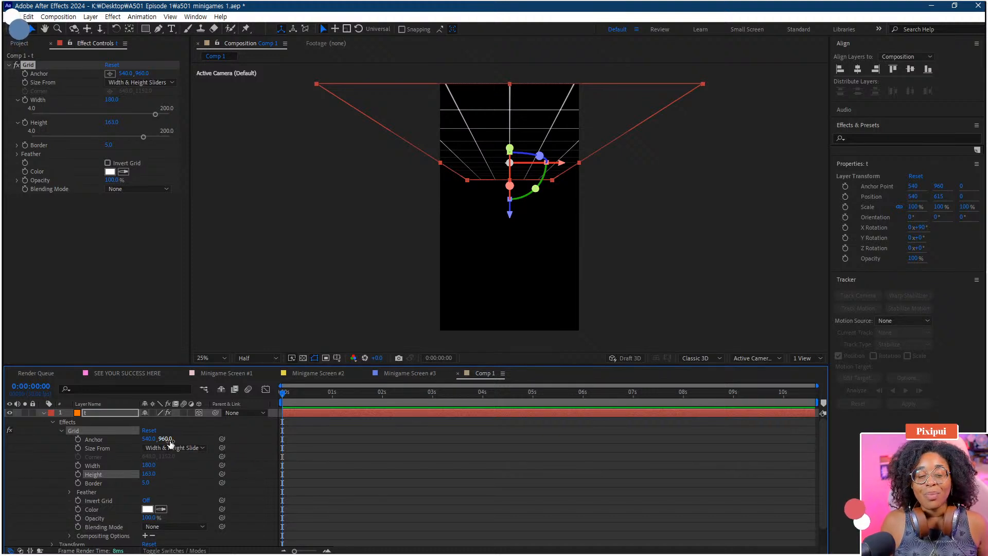
Step: Try scrubbing the Grid effect's Anchor Y to about 2115 to test the grid's movement, and undo the change
drag(169, 440, 756, 453)
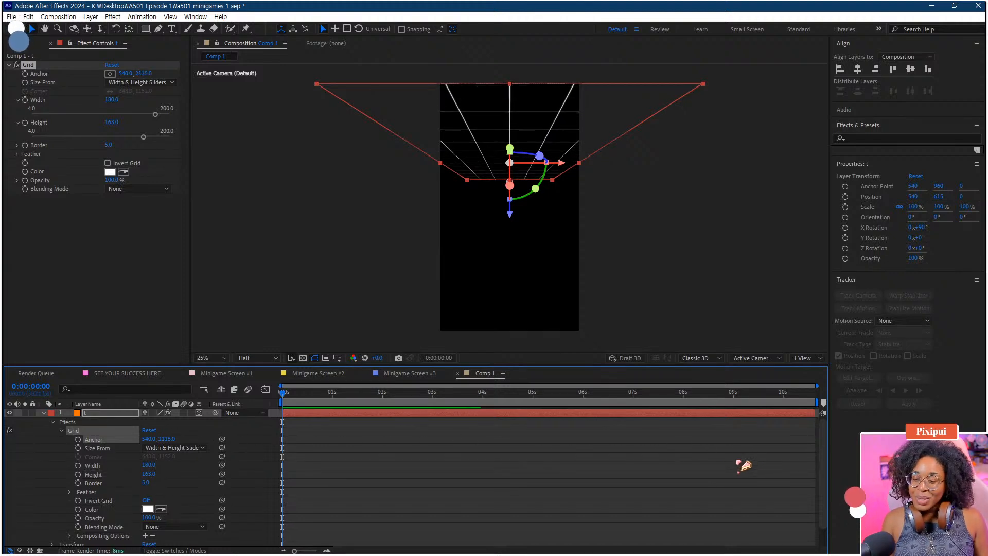
key(ctrl+z)
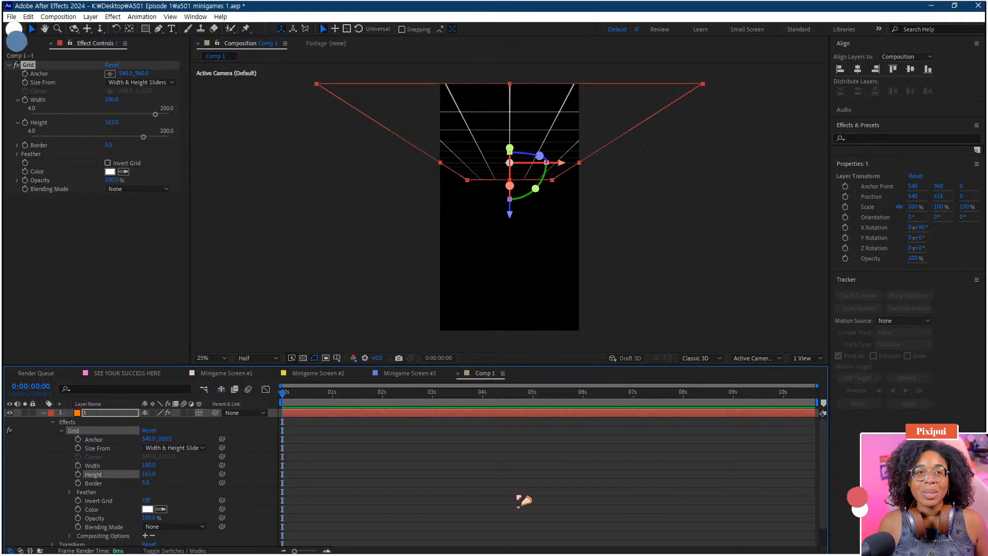
Step: Keyframe the Grid effect's Anchor on layer t at the first frame, and set its Y to 1960 at 0:00:10:18
click(80, 440)
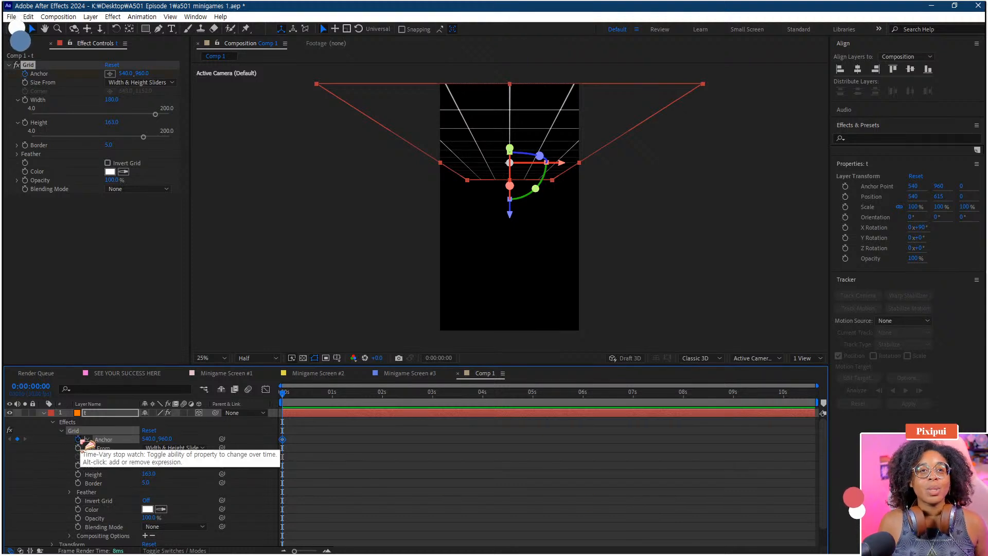
click(786, 397)
drag(790, 402, 817, 400)
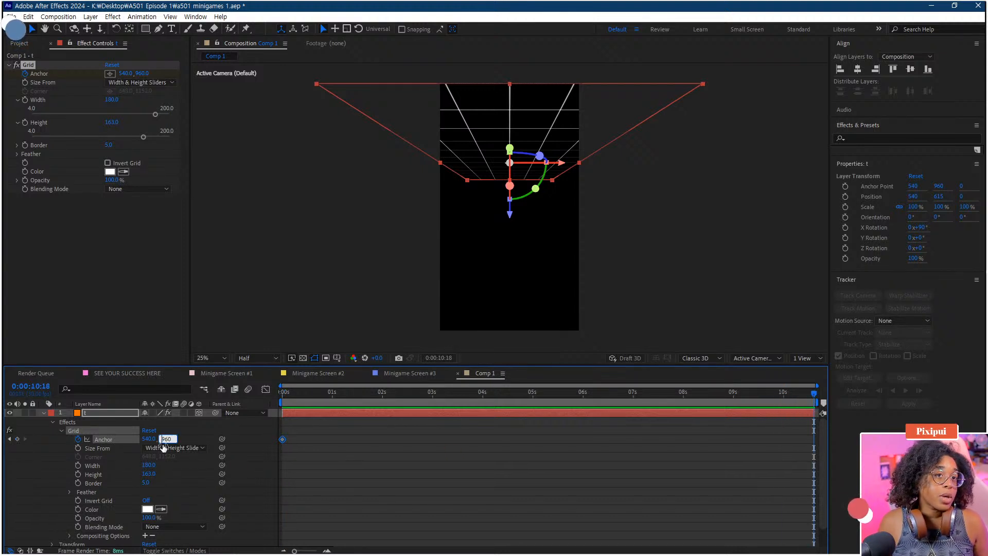
key(Return)
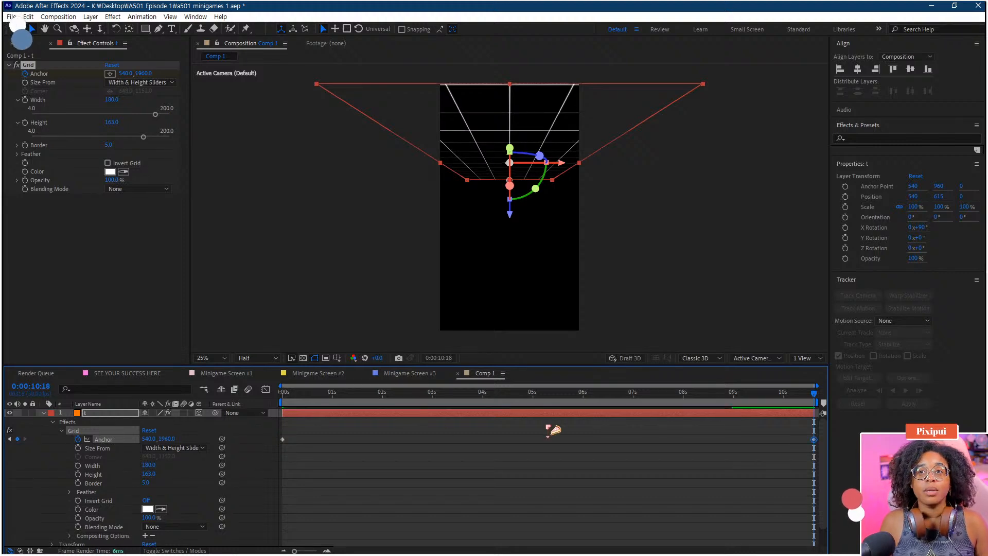
Step: Preview the grid's motion from the start, and raise the Anchor's ending Y value to 3960
drag(512, 399, 246, 411)
key(space)
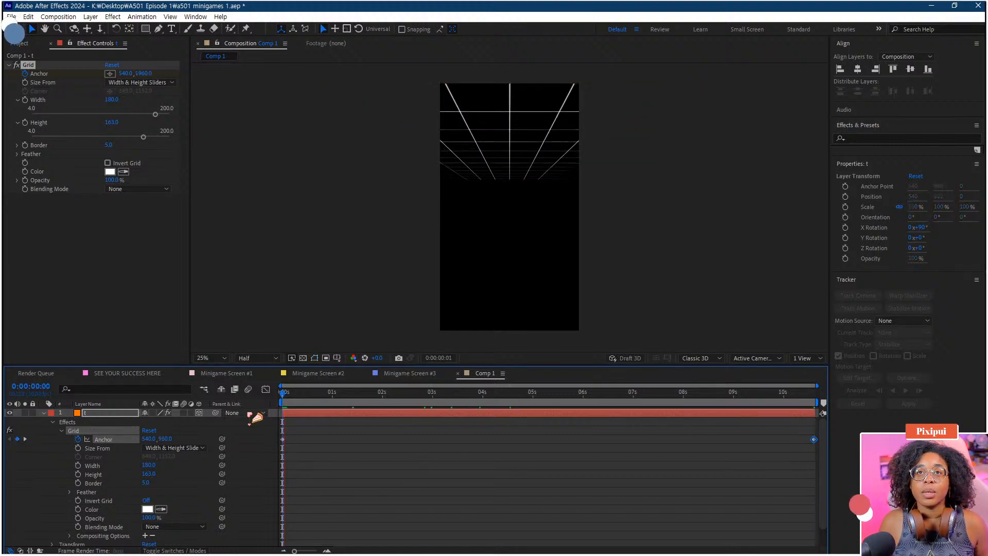
key(space)
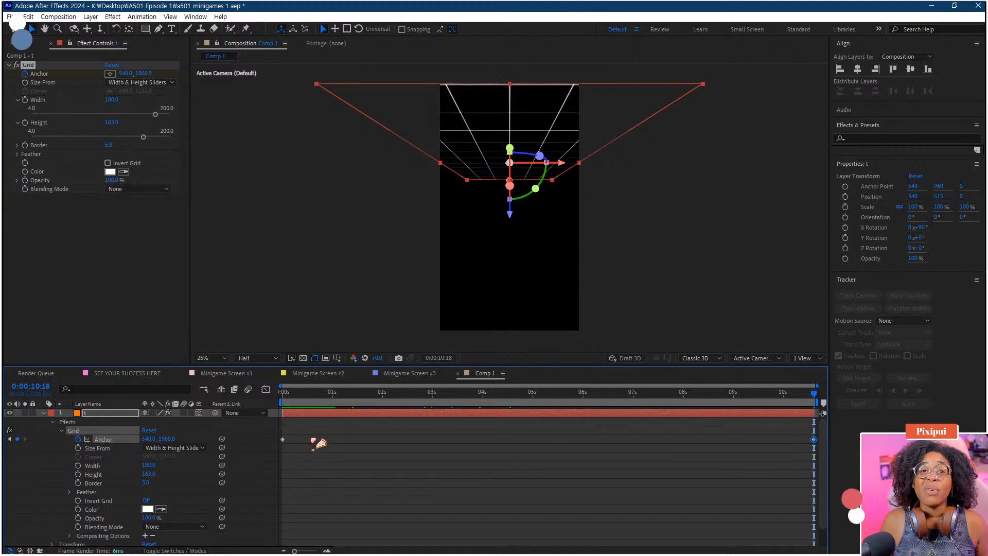
click(164, 439)
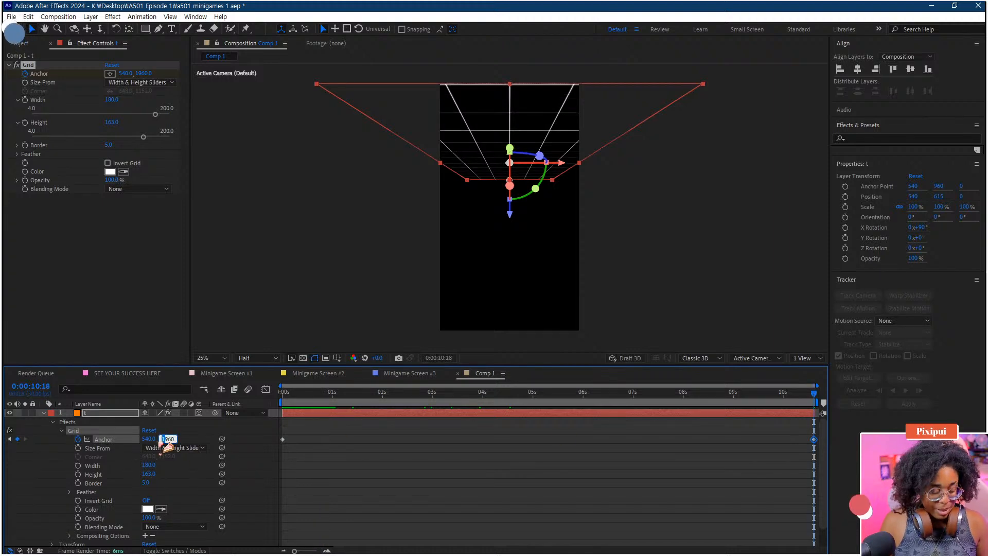
key(Return)
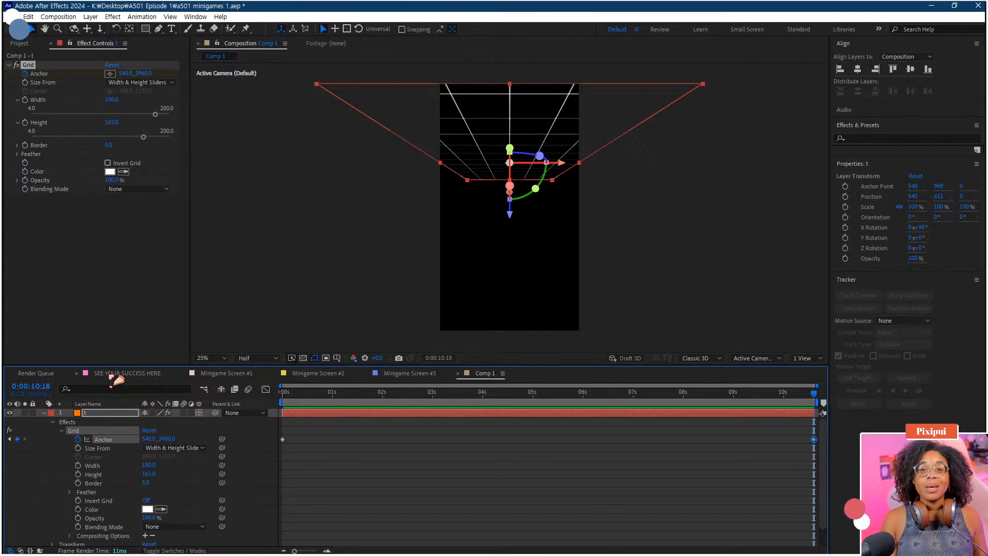
Step: Play the SEE YOUR SUCCESS HERE composition and scrub through Minigame Screen #3 to review the finished animations
click(115, 373)
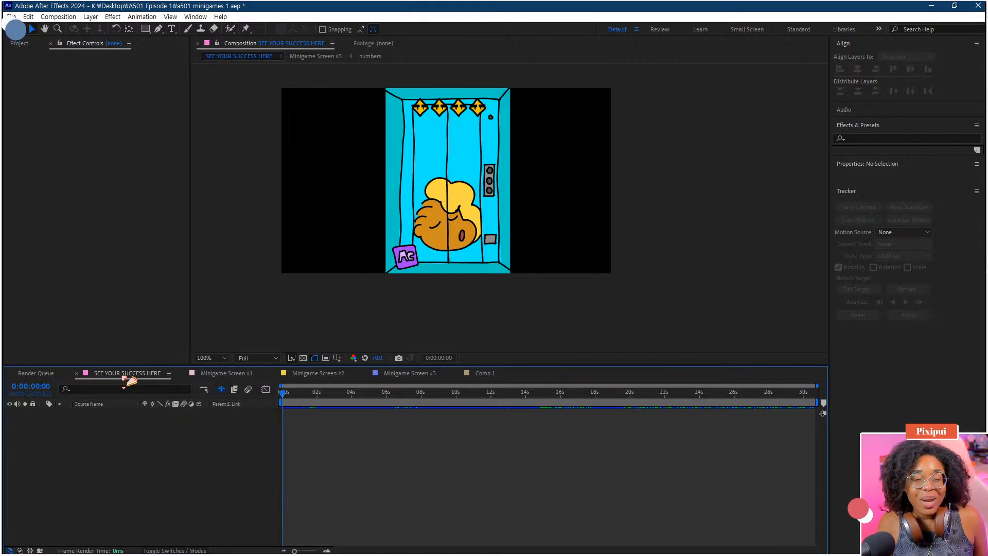
key(space)
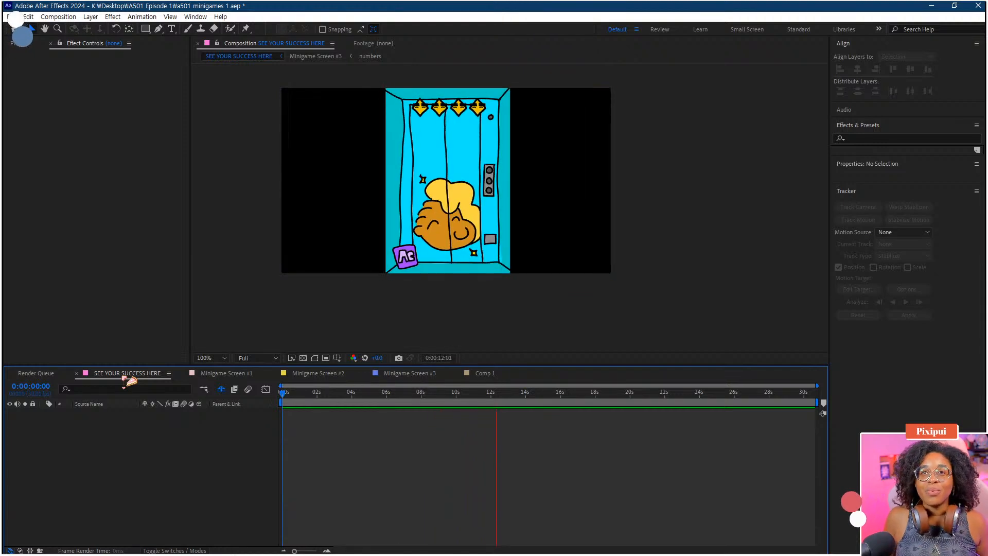
key(space)
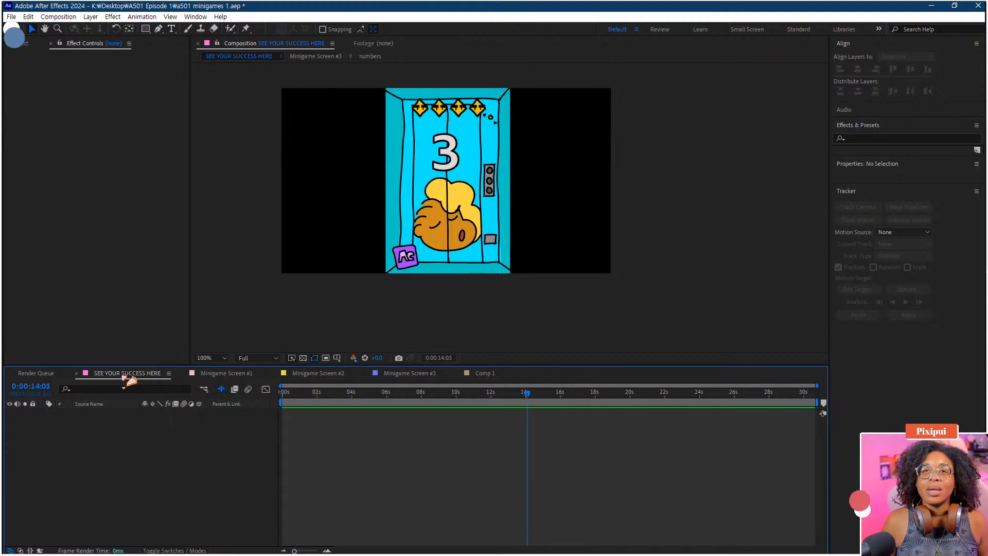
click(409, 374)
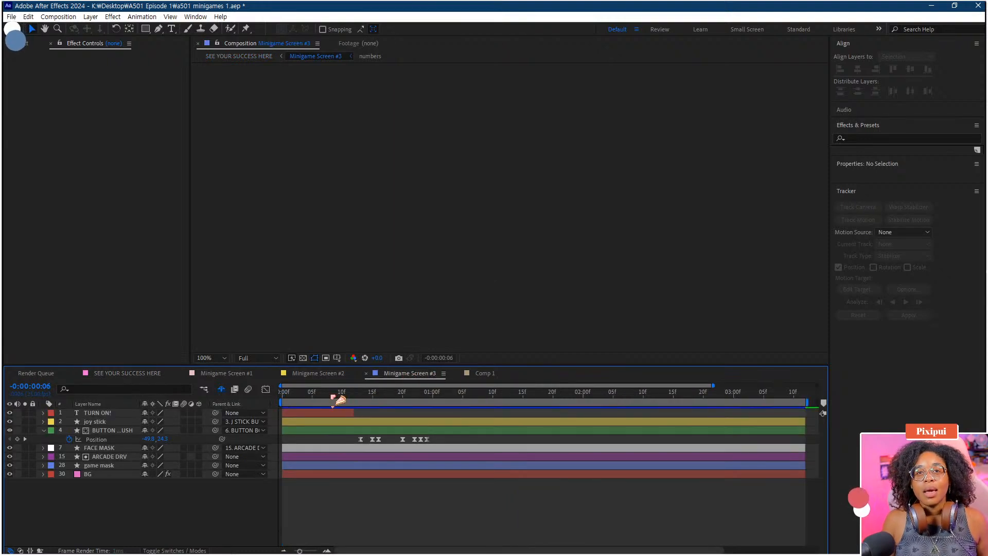
click(354, 399)
drag(369, 399, 448, 399)
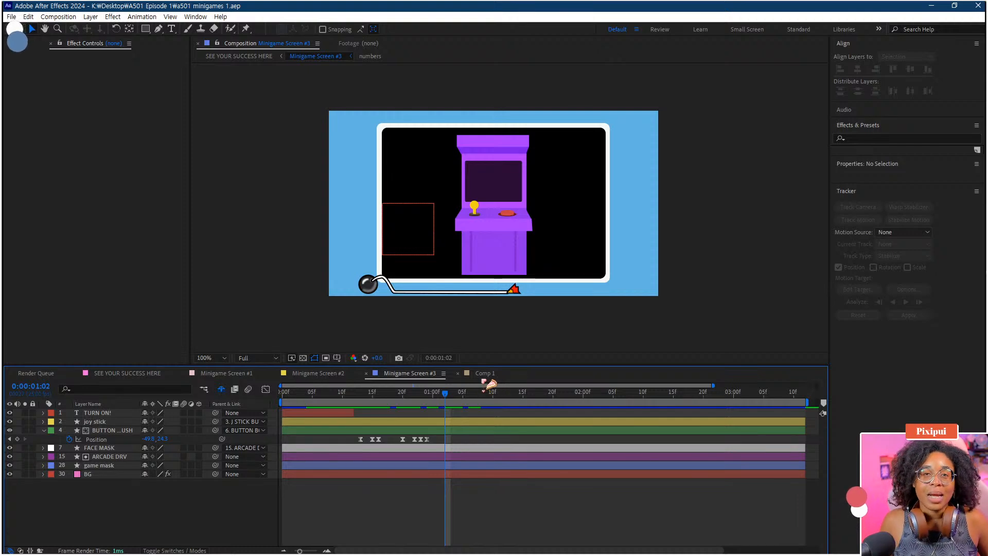
Step: Speed up the grid in Comp 1 by setting the Anchor's Y to 6960 at 0:00:10:18, and preview the motion
click(484, 380)
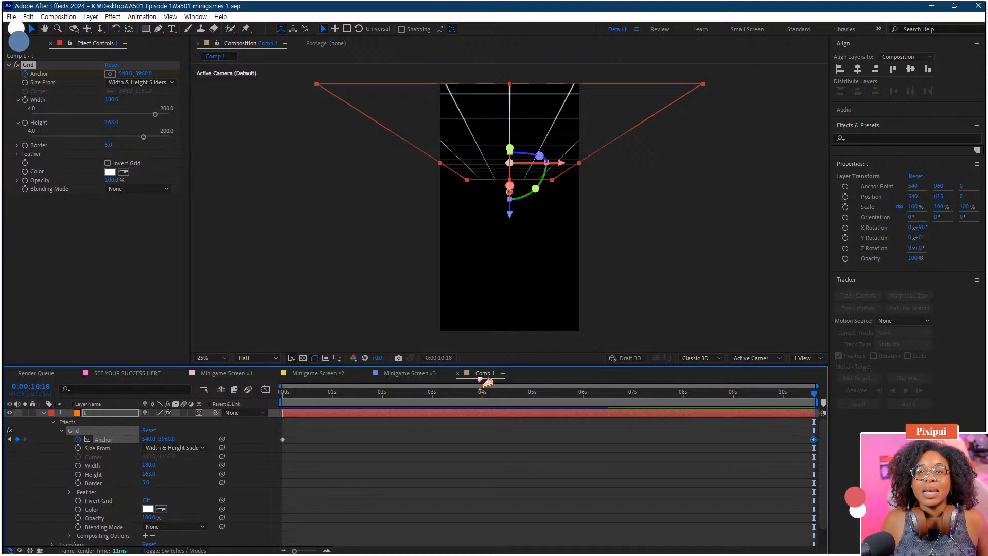
drag(413, 399, 205, 409)
key(space)
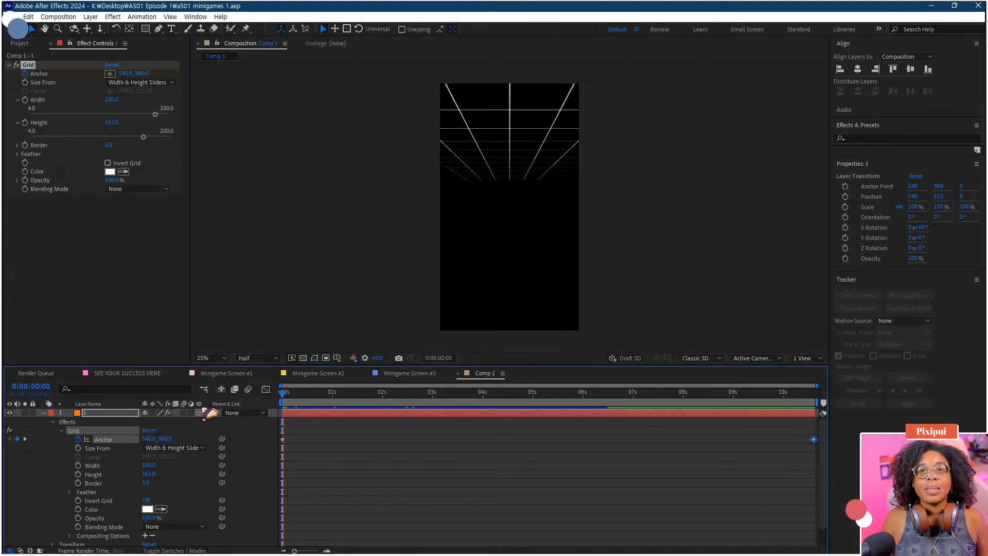
key(space)
click(818, 401)
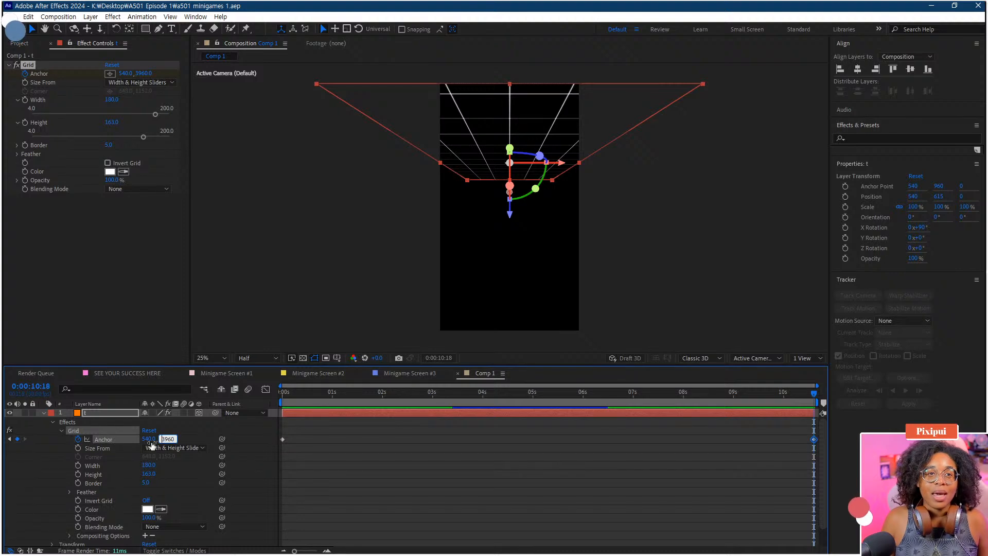
text(6960)
key(Return)
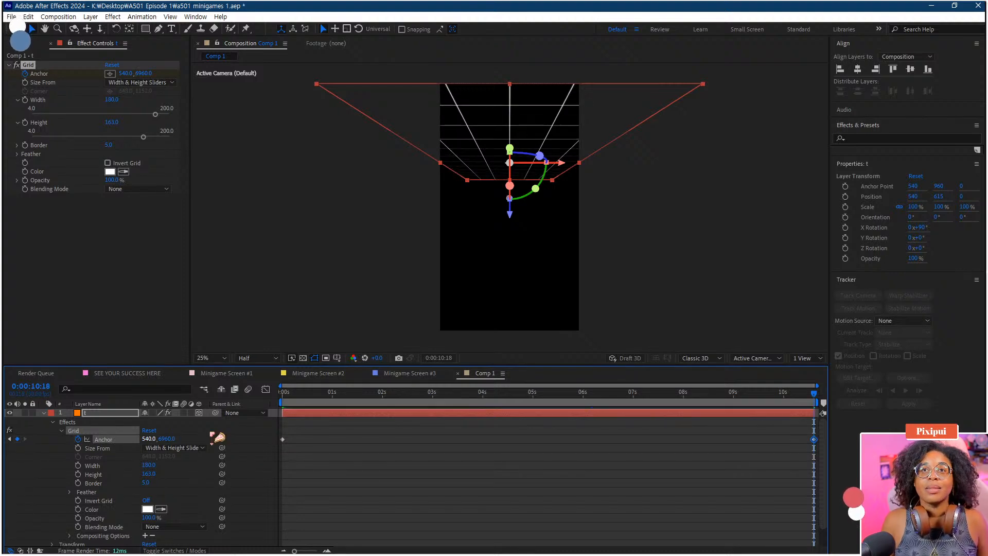
key(space)
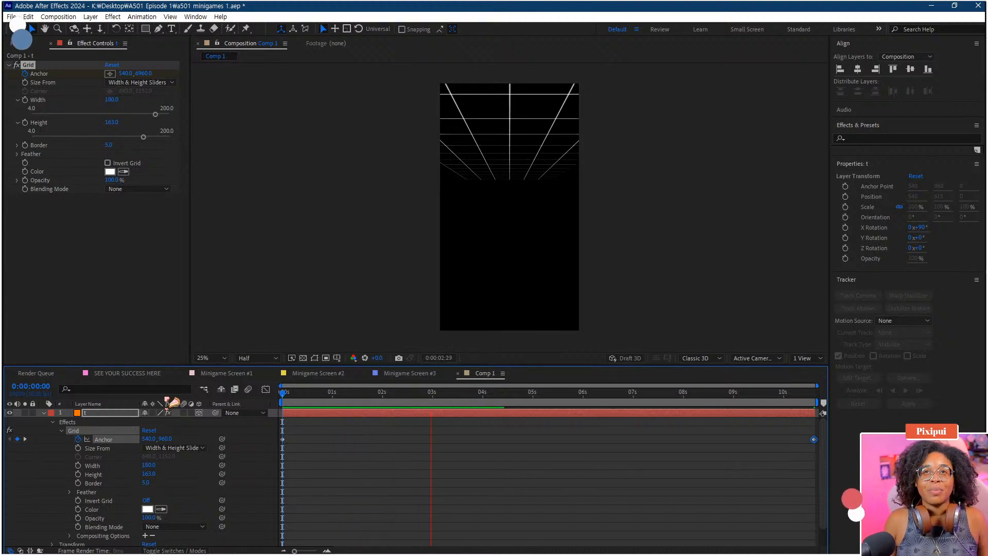
key(space)
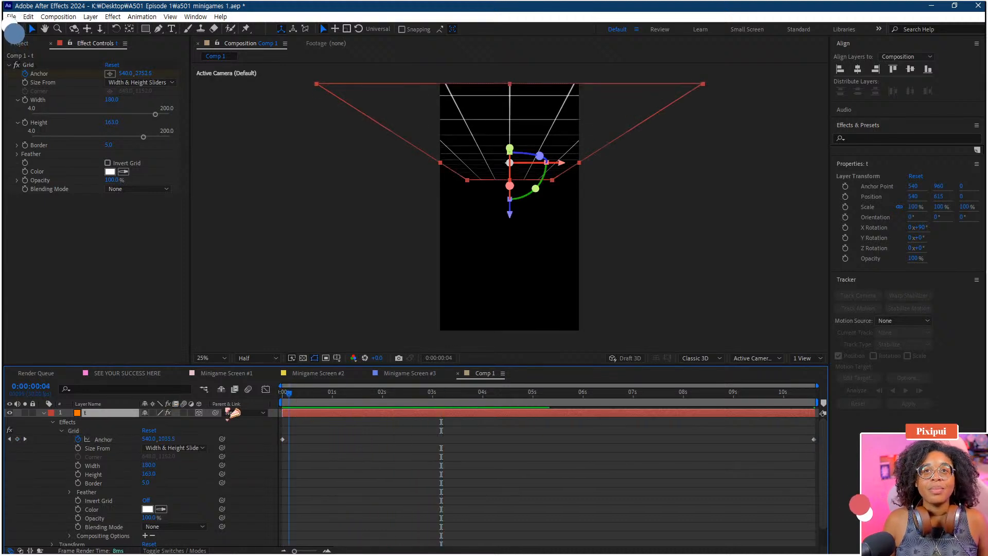
Step: Reveal layer t's rotation properties to review its X Rotation
key(r)
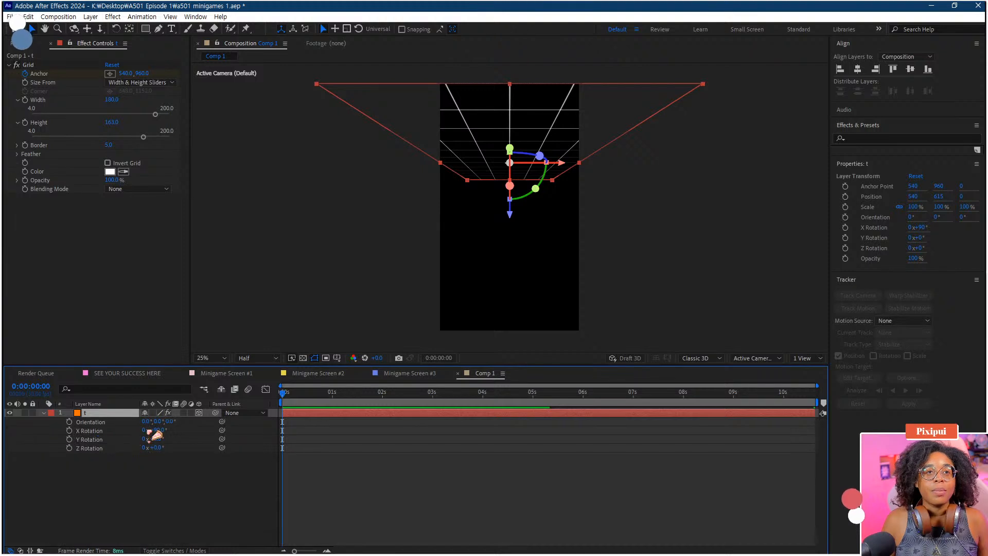
drag(155, 433, 156, 439)
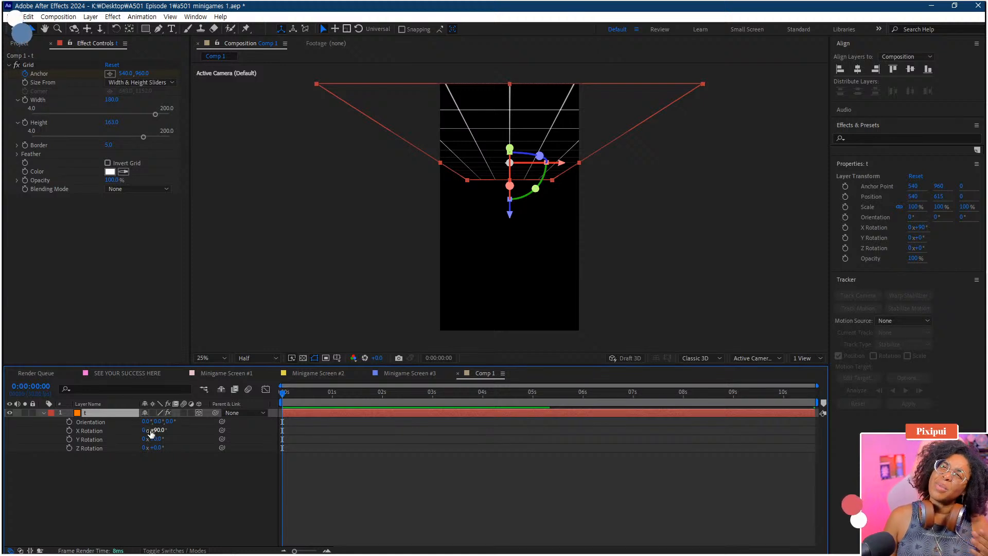
Step: Change Comp 1's height to 1080 px in its composition settings
click(19, 43)
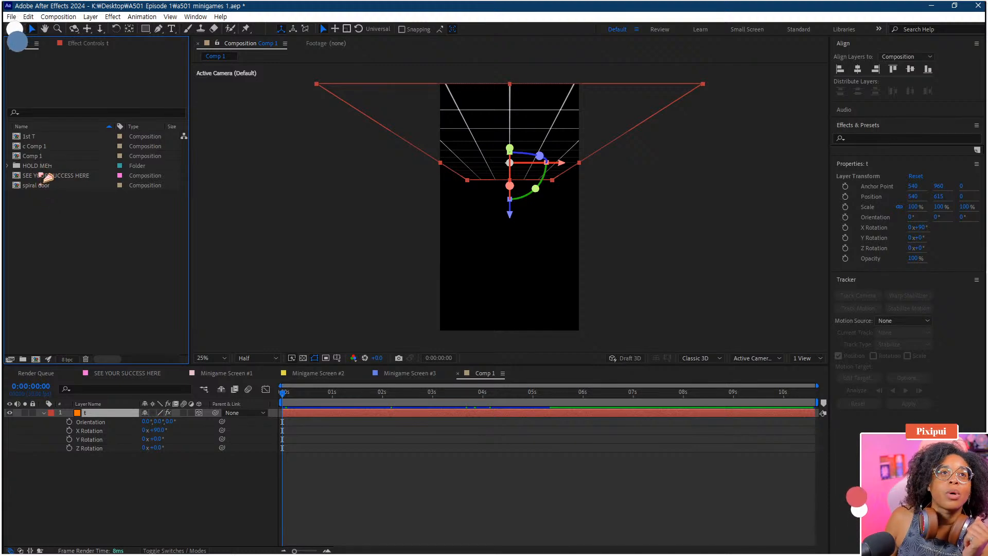
right_click(44, 156)
click(62, 163)
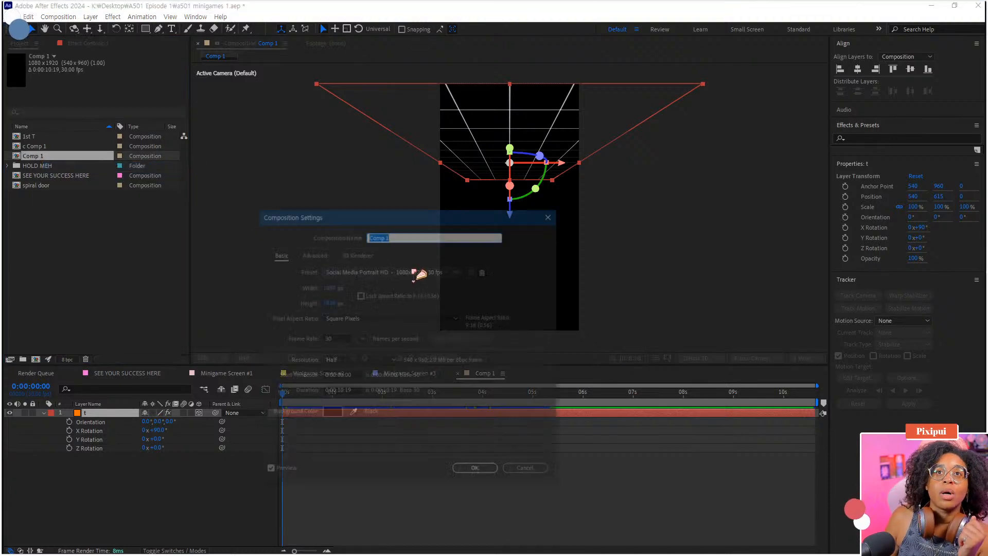
click(334, 303)
text(1080)
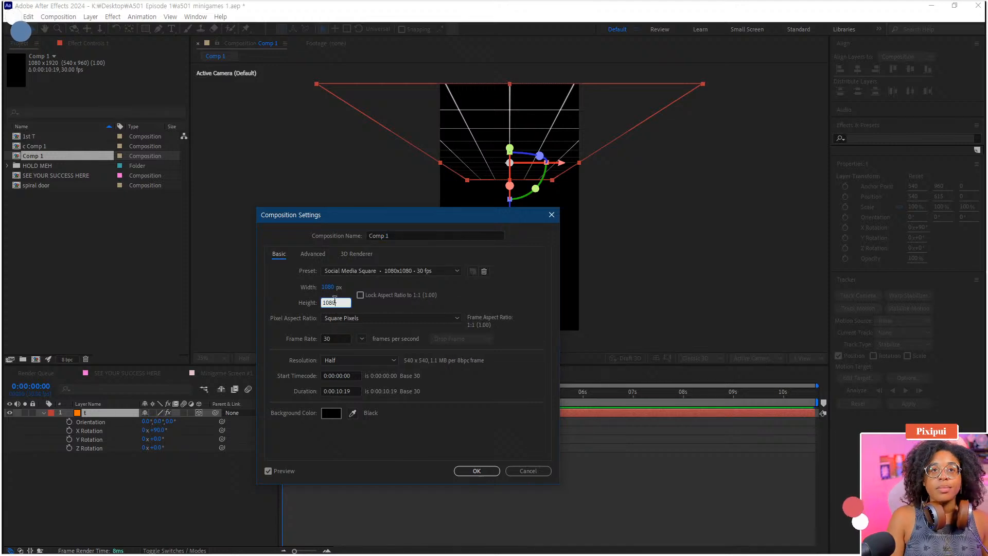
key(Return)
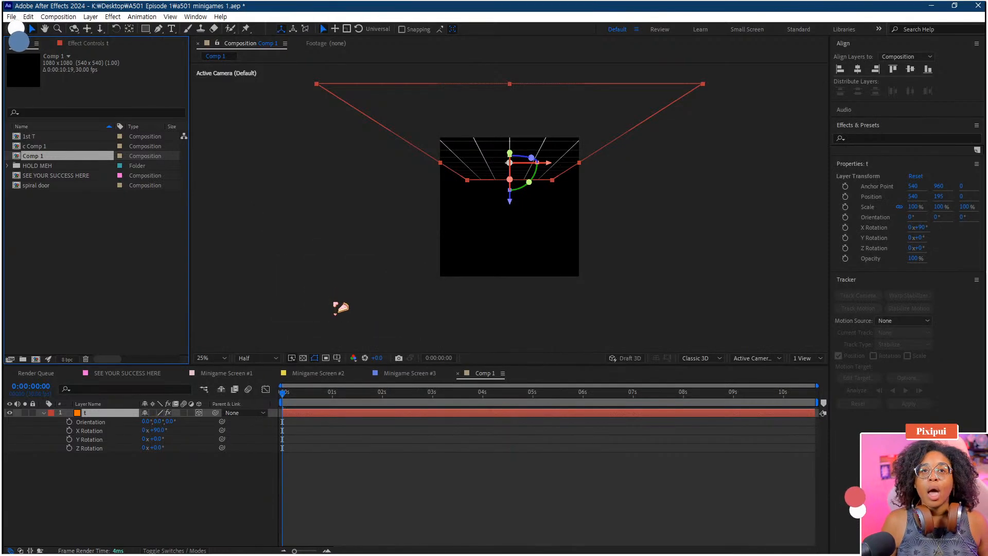
Step: Push layer t back in depth by setting its Z position to 400
click(126, 422)
key(s)
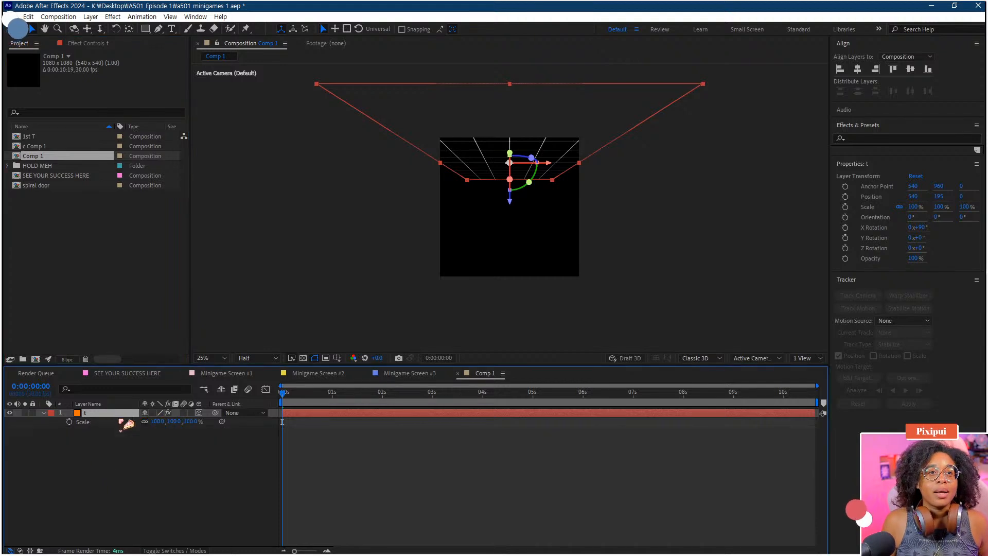
key(p)
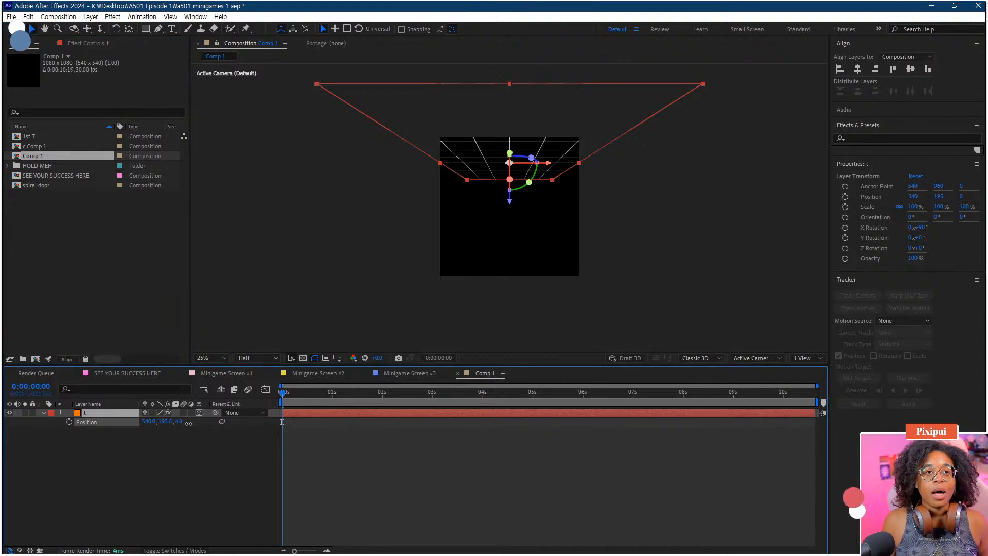
drag(182, 421, 160, 427)
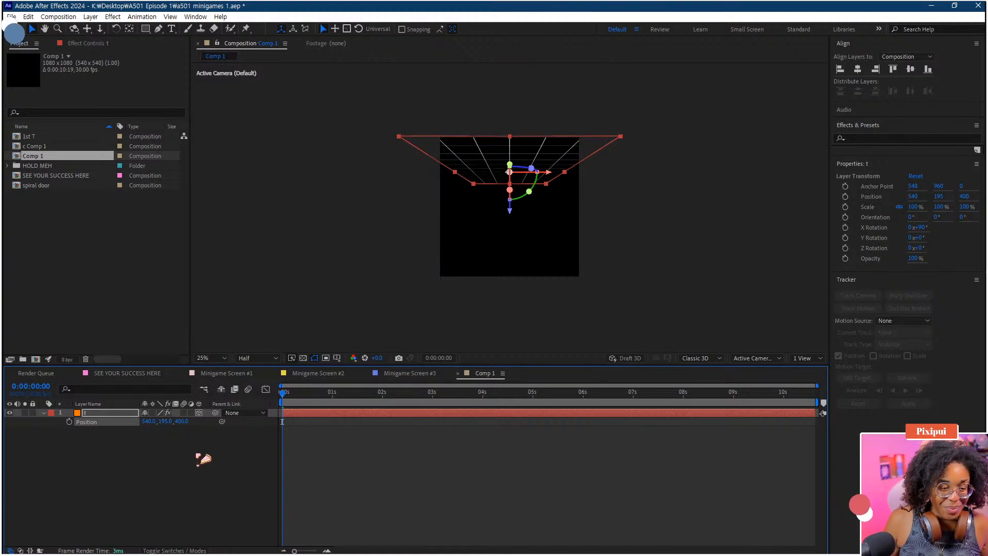
click(206, 476)
Step: Duplicate layer t and rename the copy b
click(103, 414)
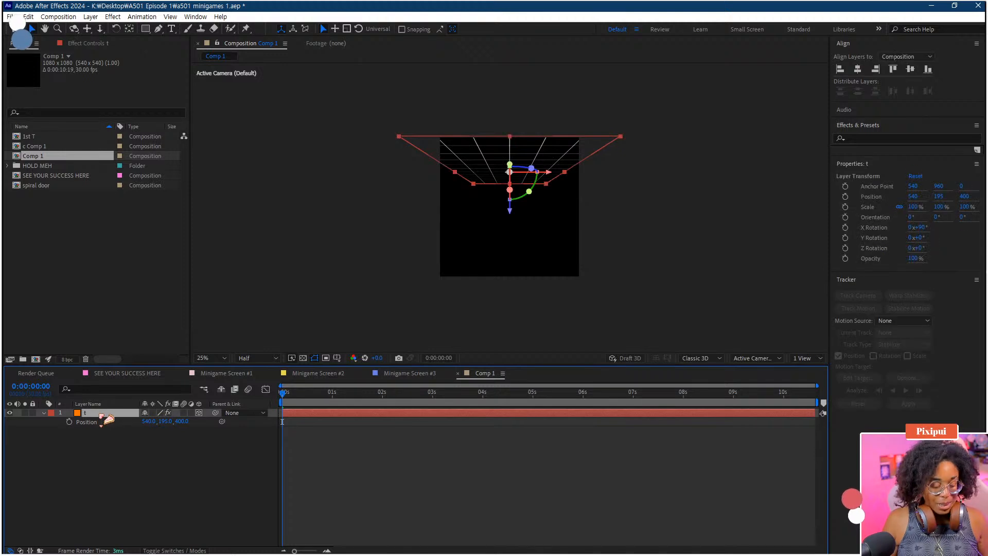
key(ctrl+d)
right_click(88, 430)
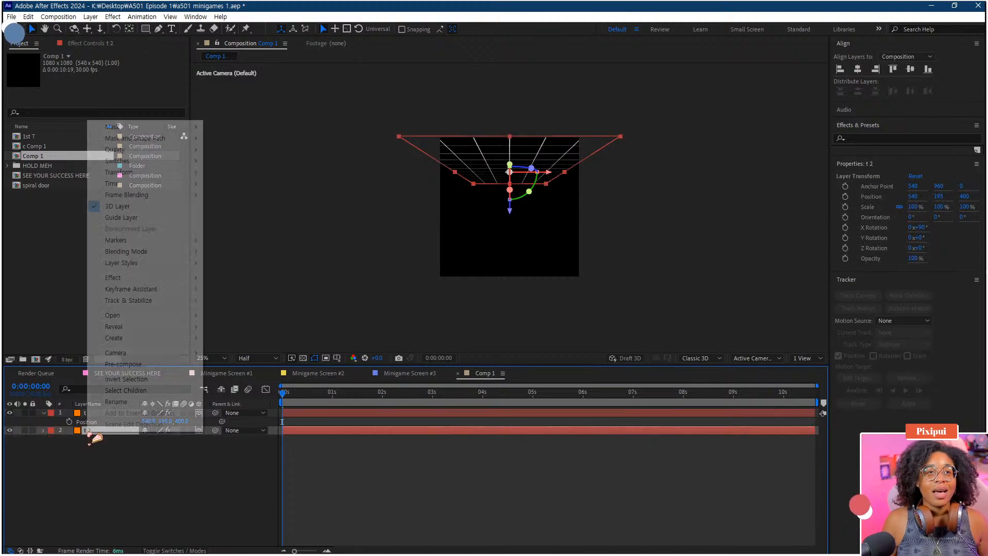
click(116, 402)
text(br)
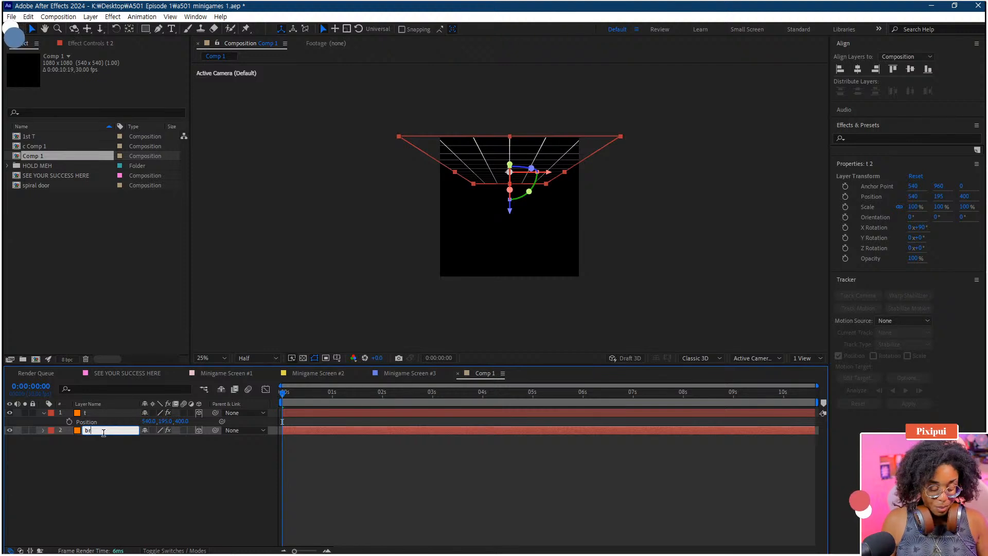
key(BackSpace)
click(115, 452)
Step: Lower layer b to a Y position of about 884 to form the grid floor, and preview both moving grids
click(96, 431)
key(p)
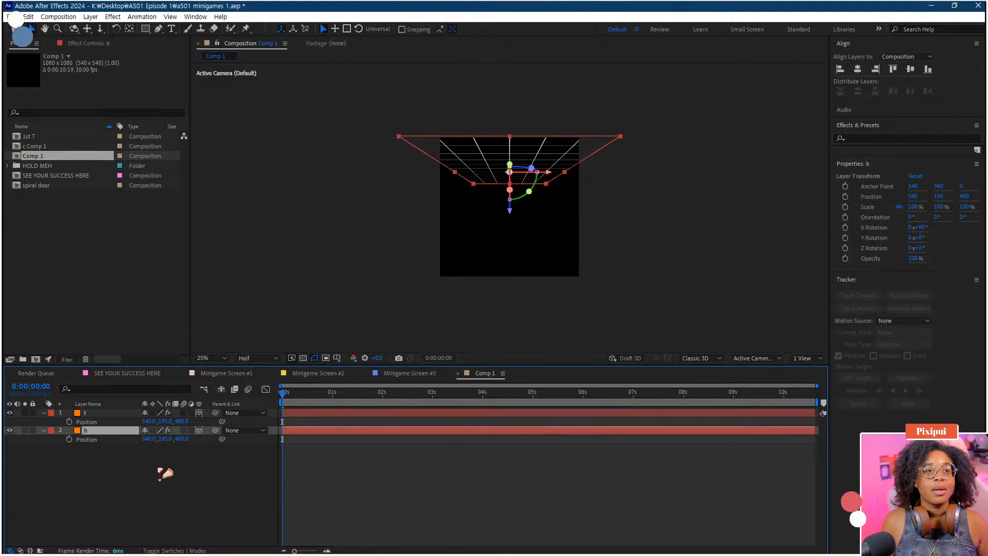
drag(170, 441, 181, 472)
key(space)
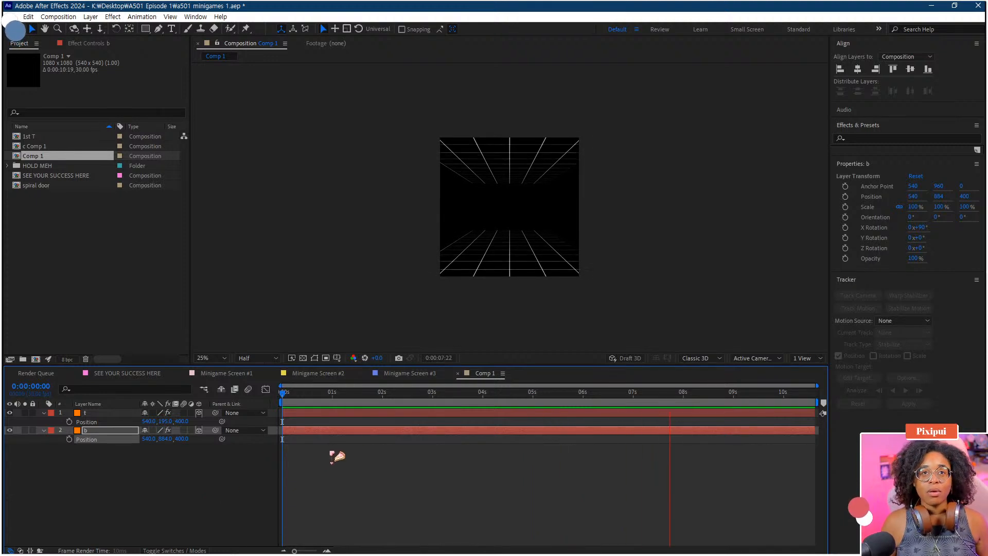
key(space)
click(365, 394)
key(Home)
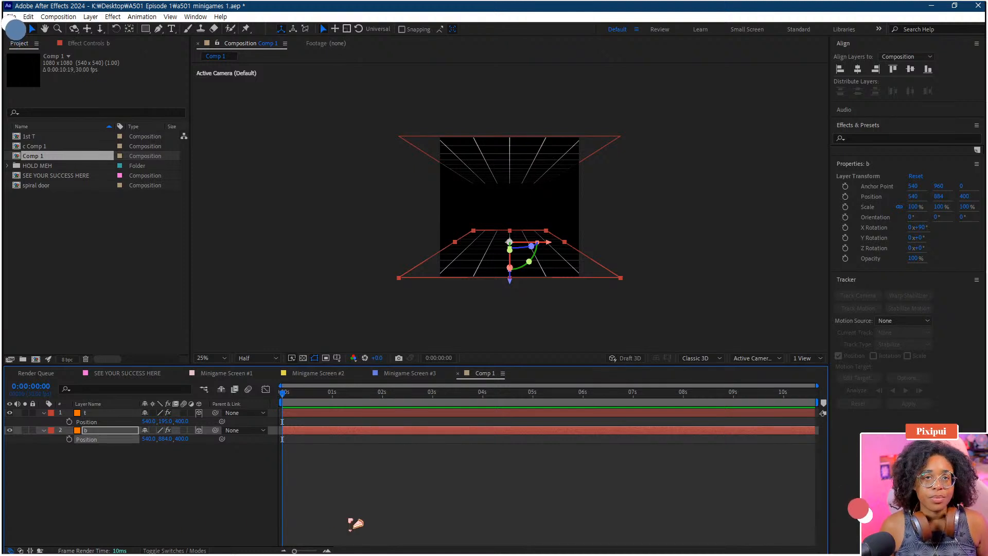
Step: Duplicate layer b and rename the copy l
click(330, 473)
drag(302, 393, 185, 424)
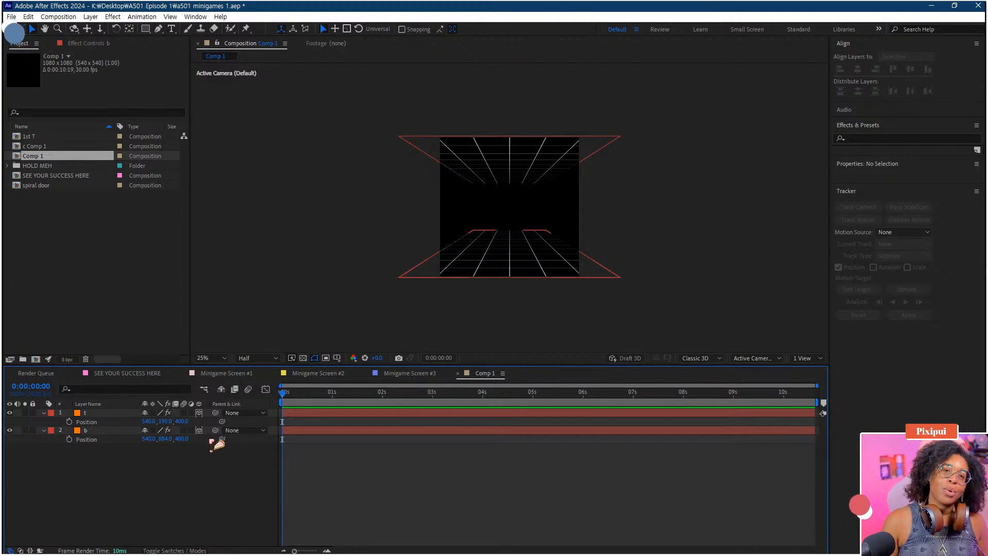
click(96, 430)
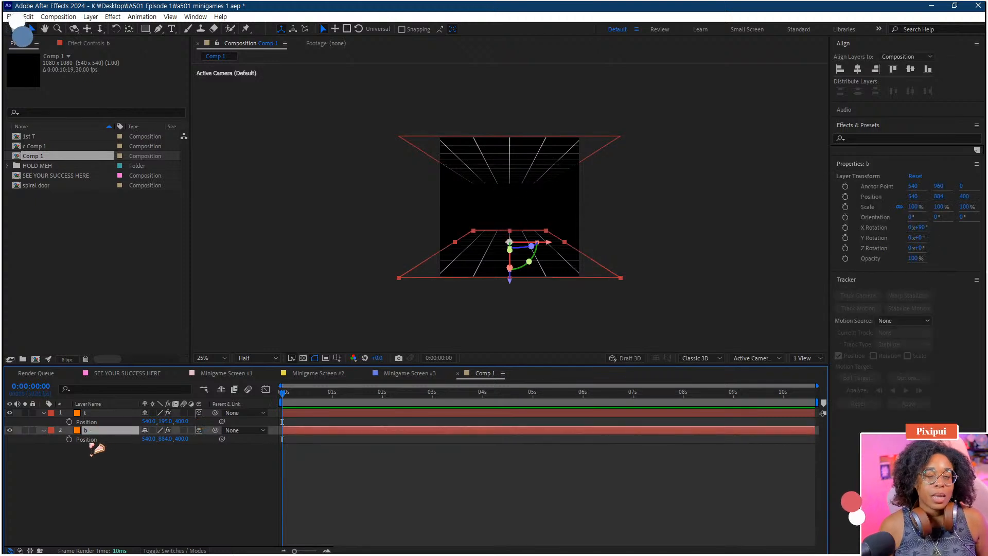
key(ctrl+d)
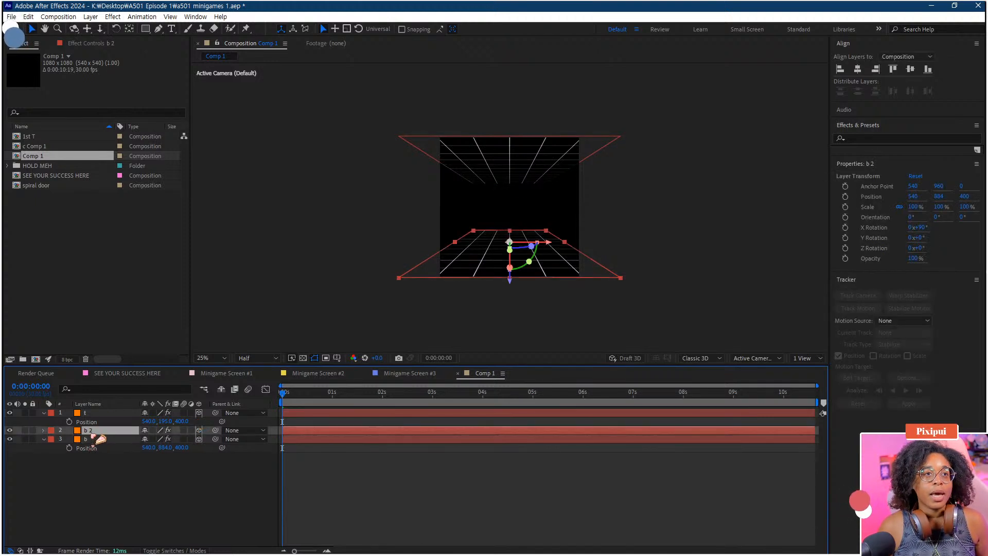
right_click(94, 432)
click(130, 406)
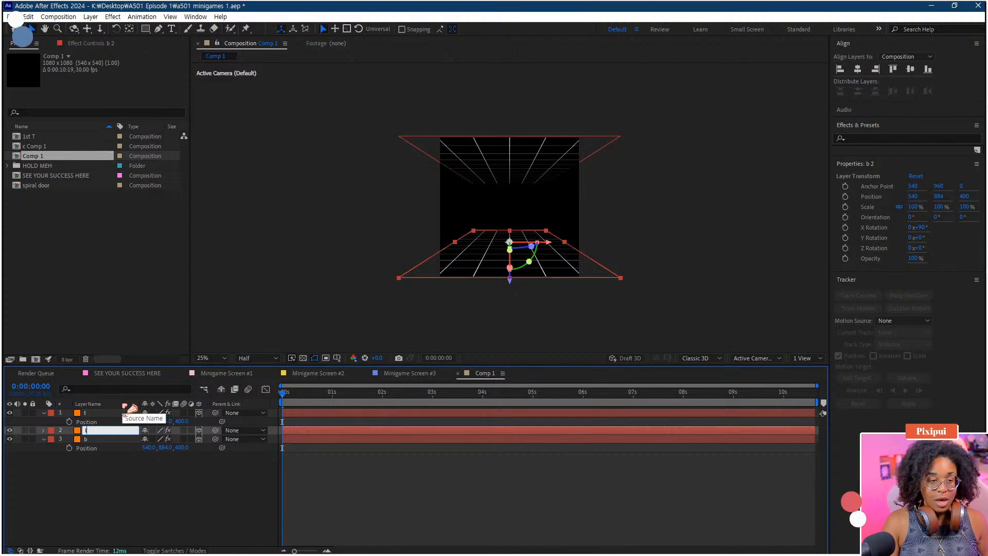
text(l)
key(Return)
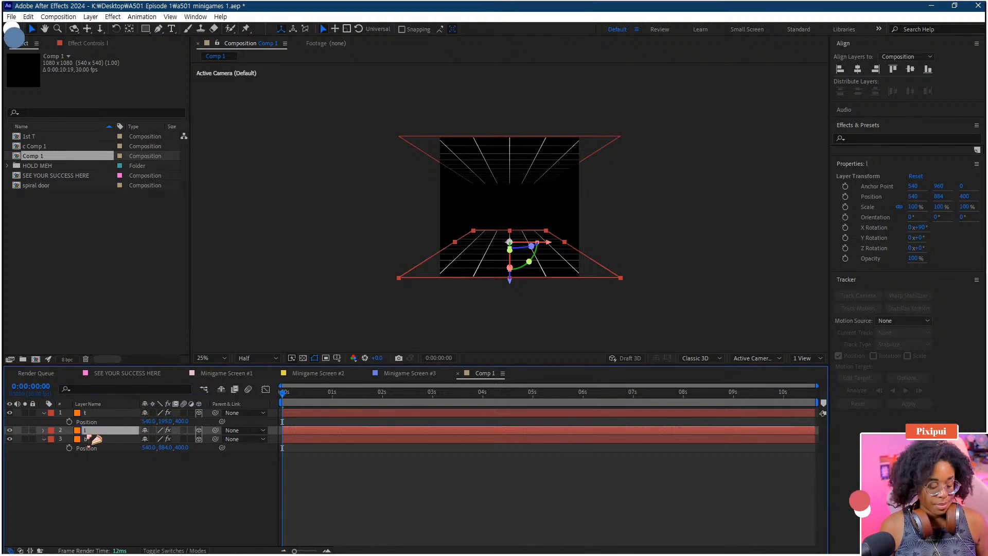
Step: Set layer l's Y Rotation to 90° and move it to about X -377, Y 553 as the left wall
key(r)
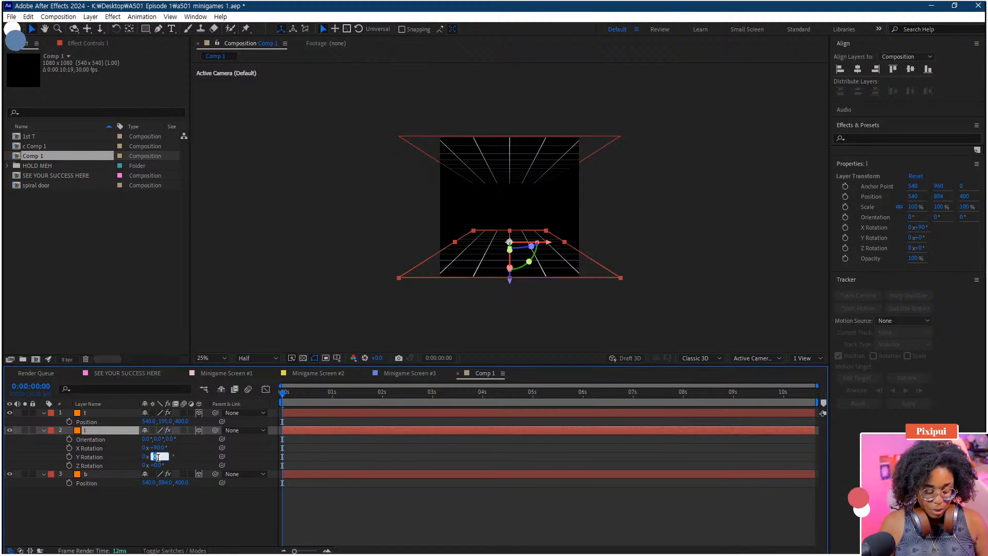
key(Return)
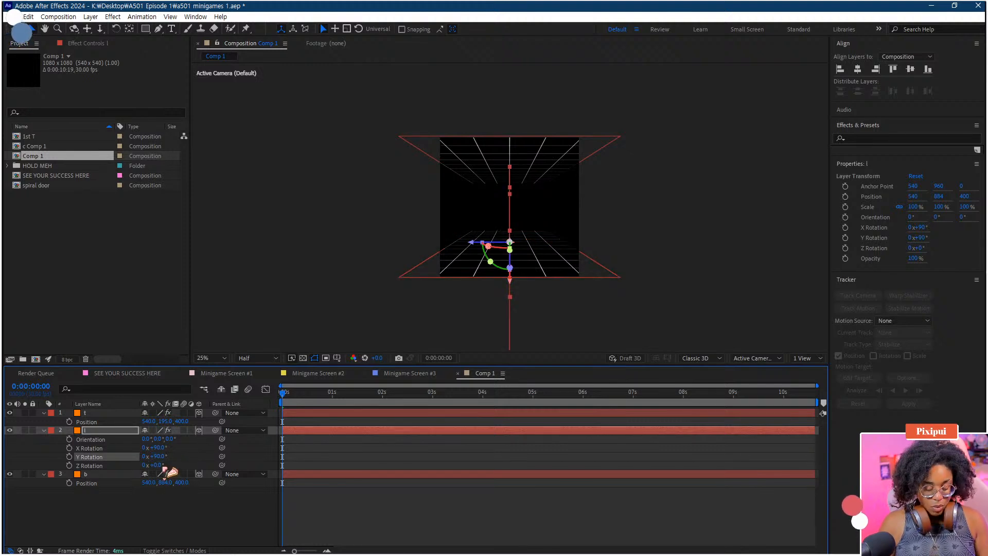
key(p)
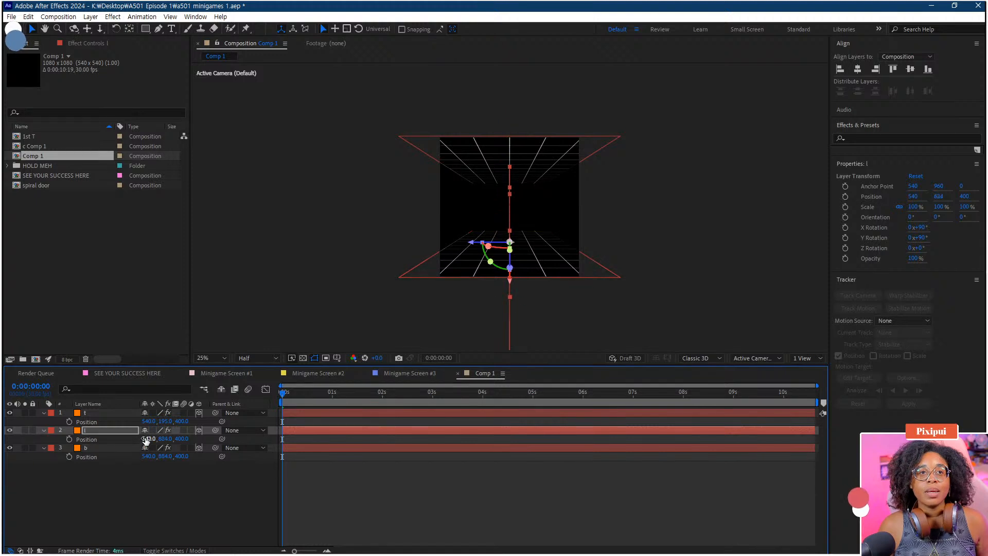
drag(146, 440, 64, 469)
drag(170, 441, 158, 350)
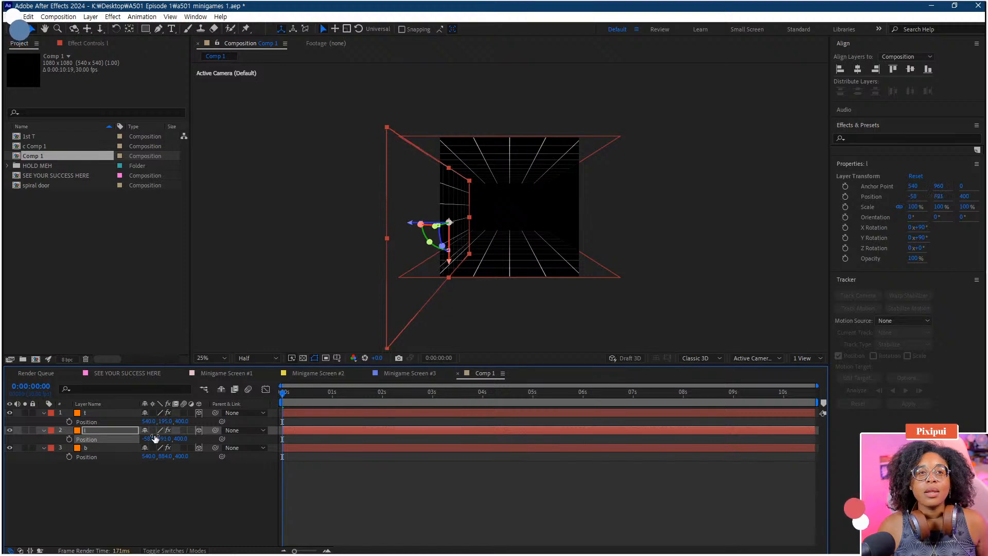
drag(155, 438, 15, 465)
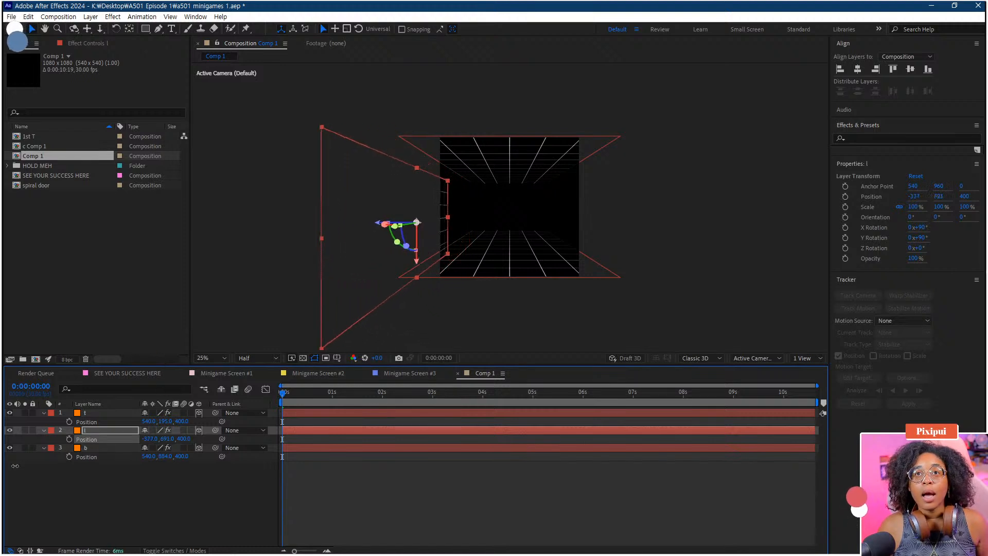
drag(165, 439, 165, 367)
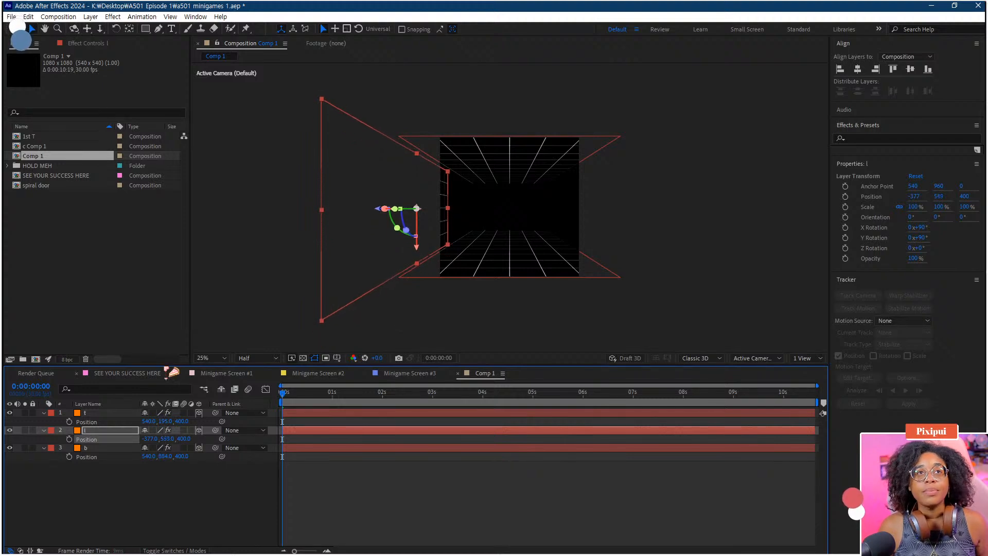
Step: Push layer l back to a Z position of about 1894 and scale it to 110%
click(90, 17)
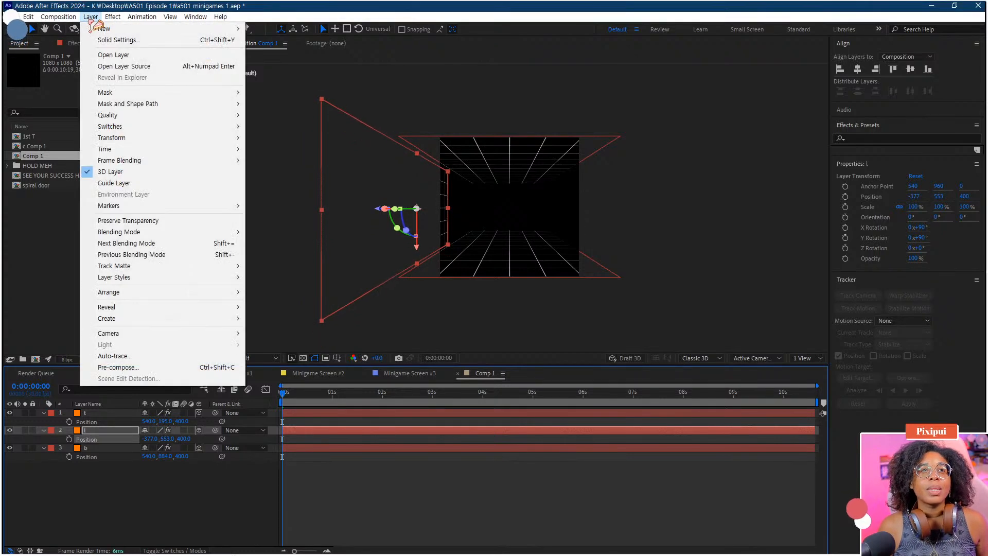
click(105, 41)
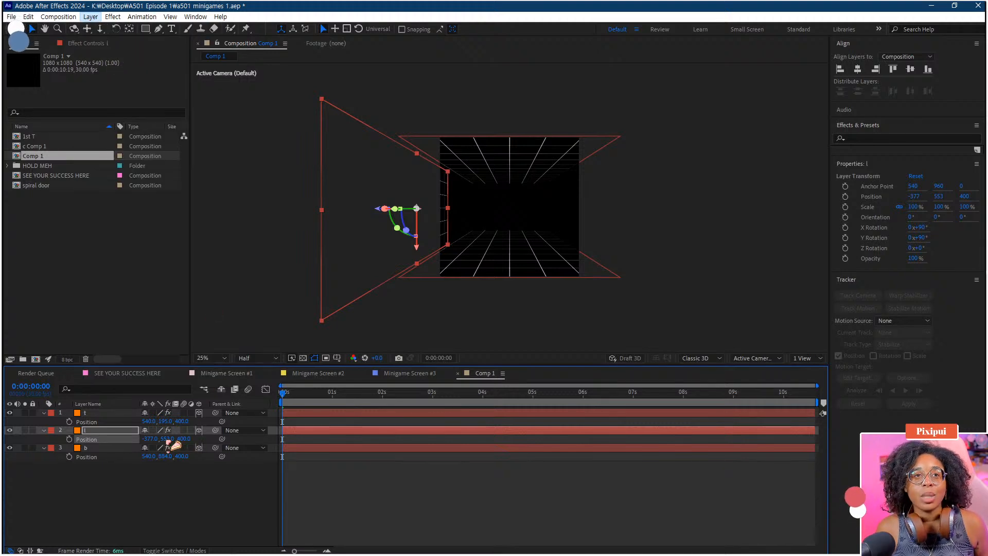
drag(183, 438, 448, 437)
key(s)
key(p)
click(446, 453)
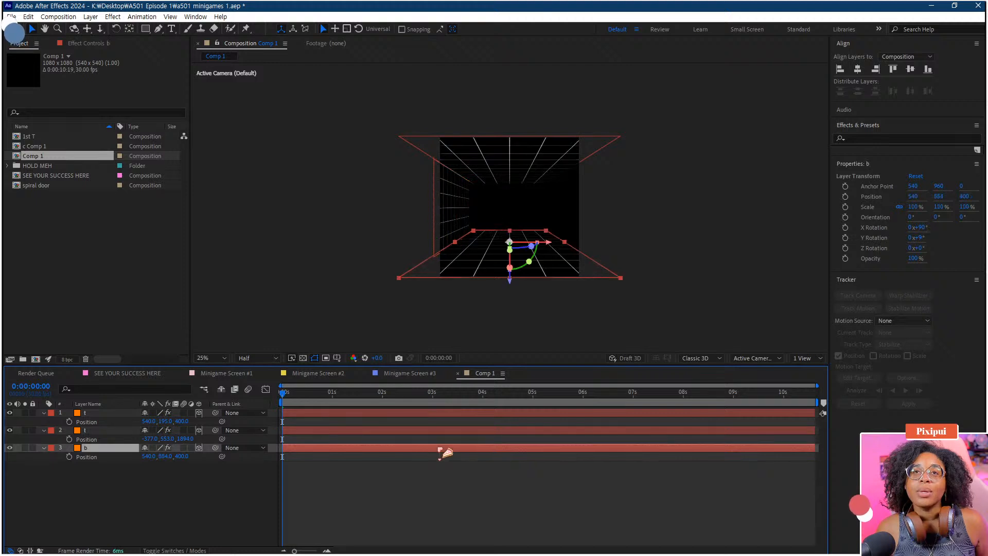
click(406, 485)
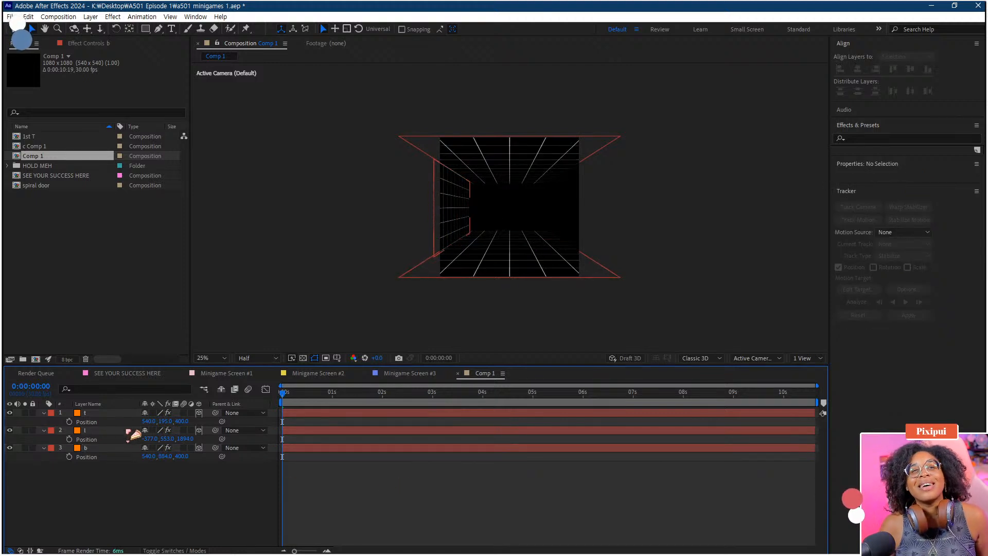
Step: Duplicate layer l and rename the copy r
click(93, 435)
key(ctrl+d)
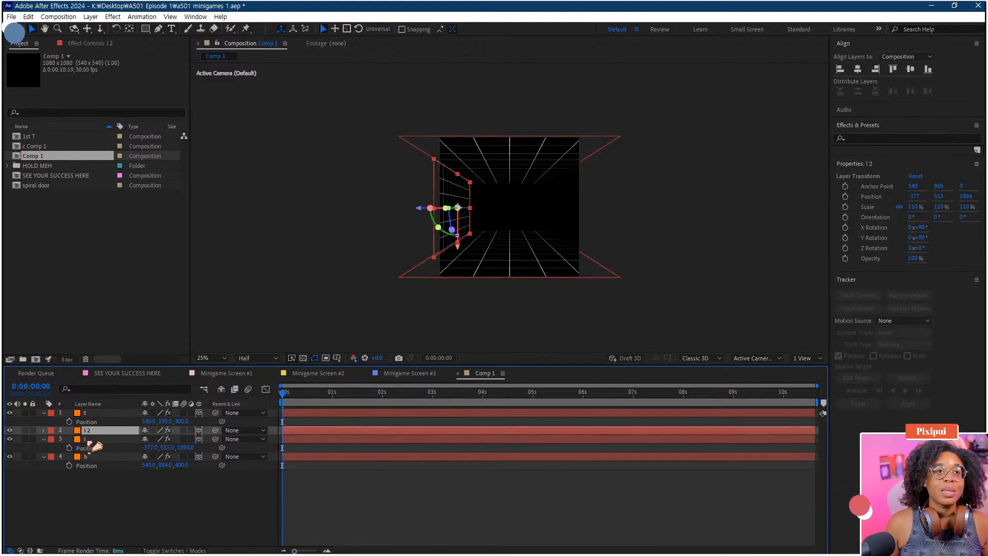
right_click(94, 435)
click(117, 410)
text(r)
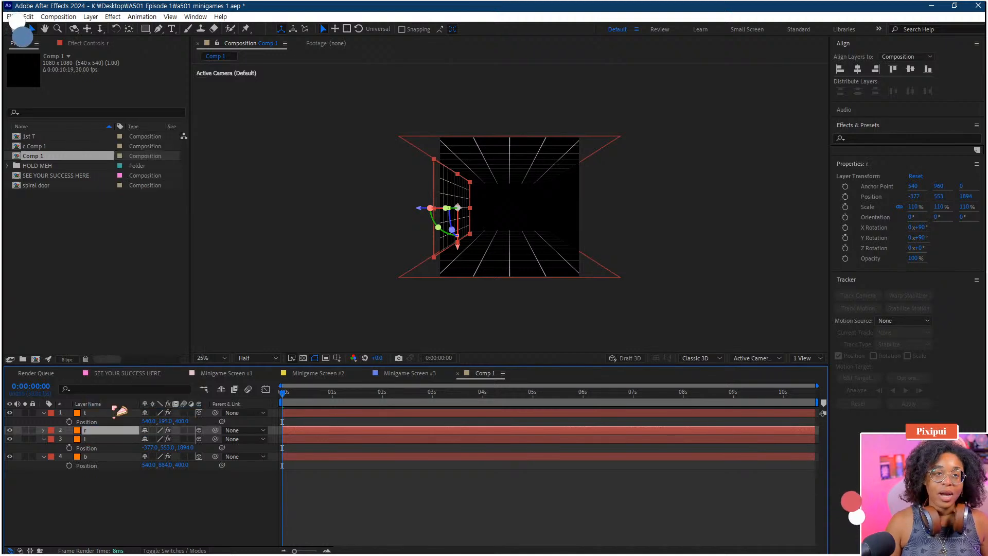
key(Return)
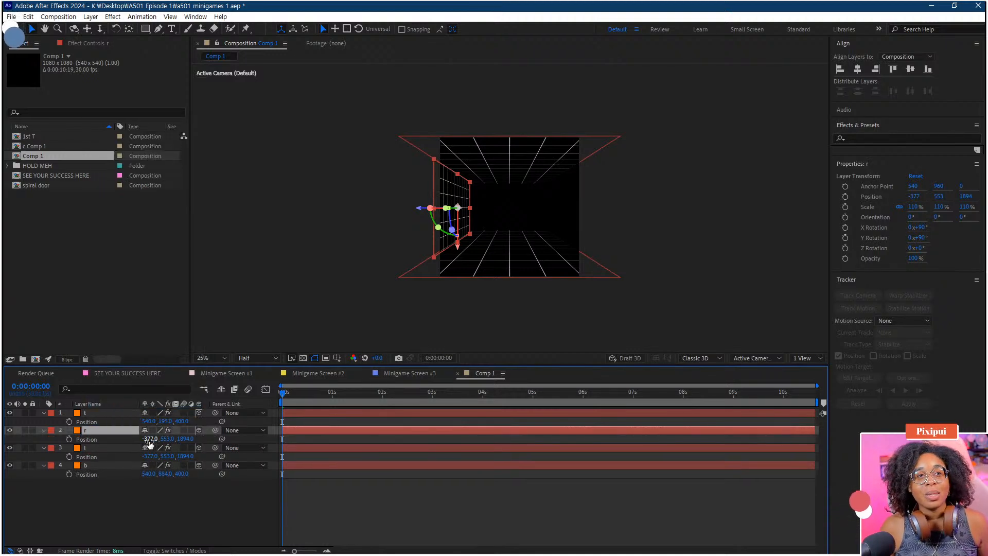
Step: Move layer r to an X position of about 1435 as the right wall, and preview the four-sided grid tunnel
click(147, 439)
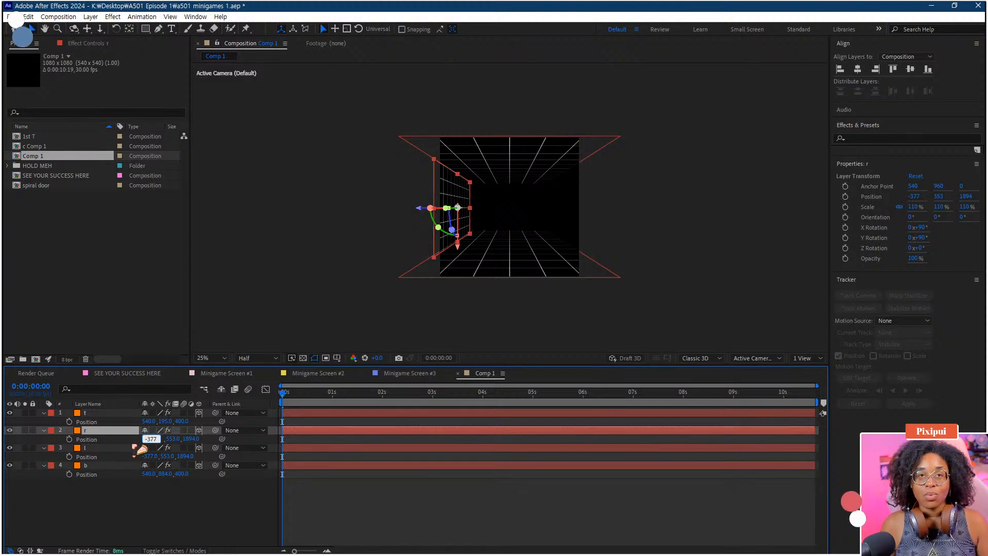
key(Return)
click(148, 439)
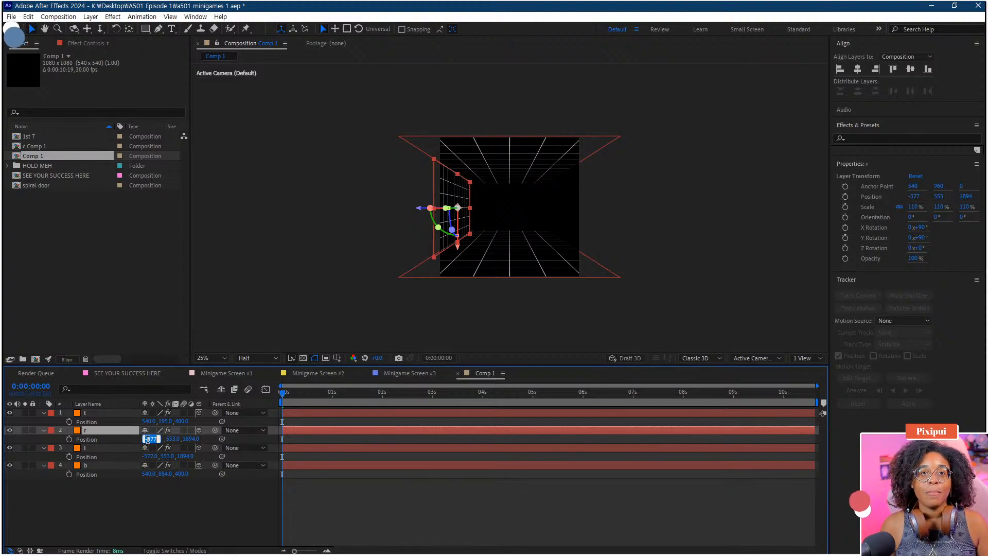
key(BackSpace)
key(Return)
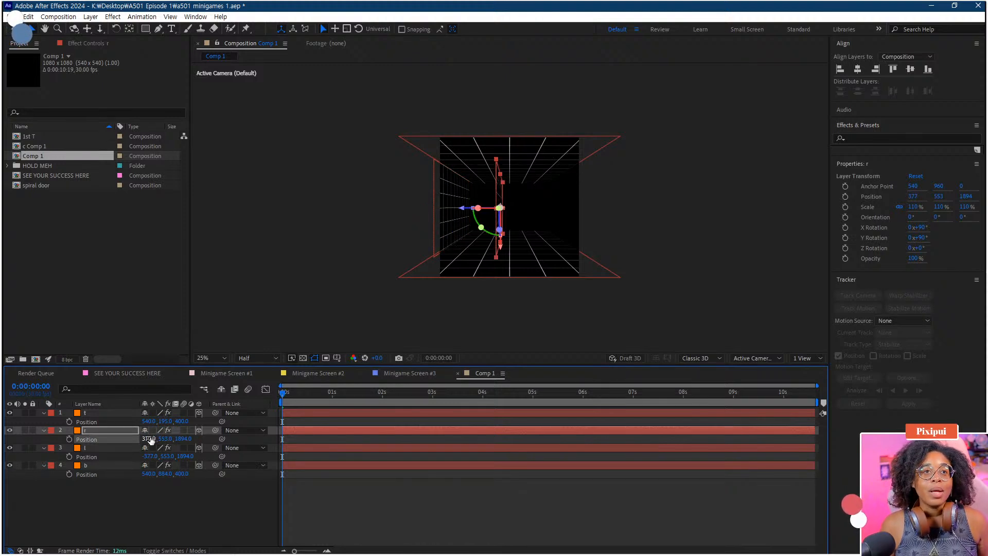
drag(150, 439, 696, 503)
click(697, 505)
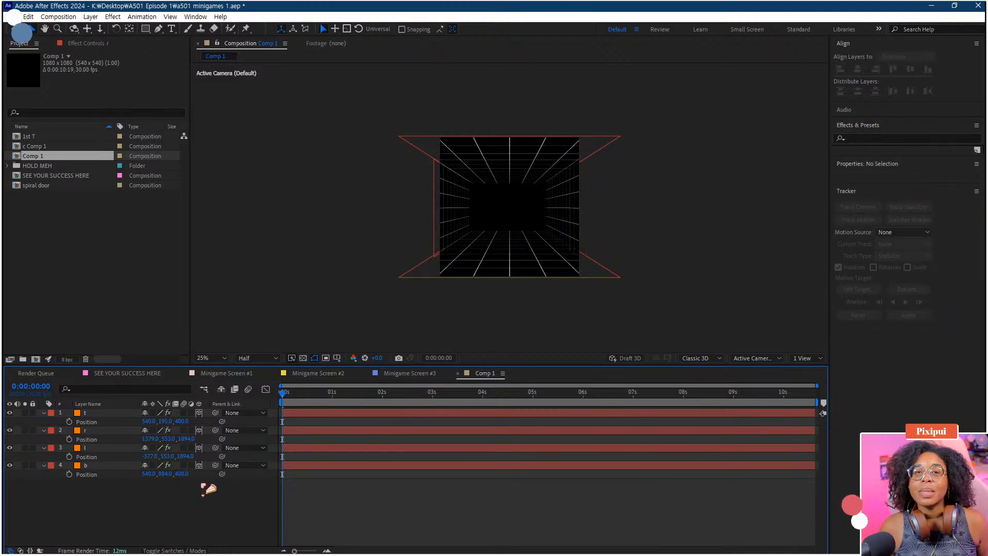
drag(151, 440, 180, 439)
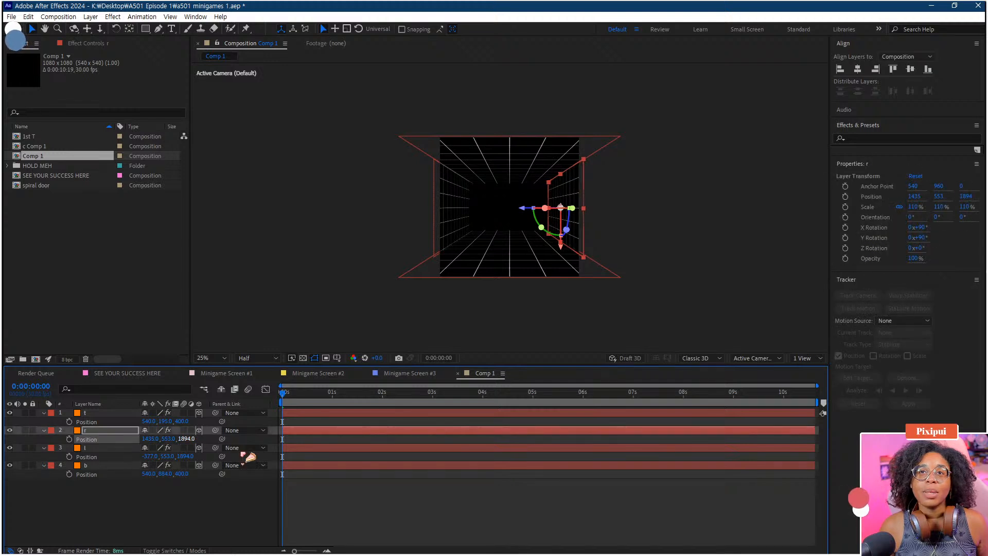
click(464, 527)
key(space)
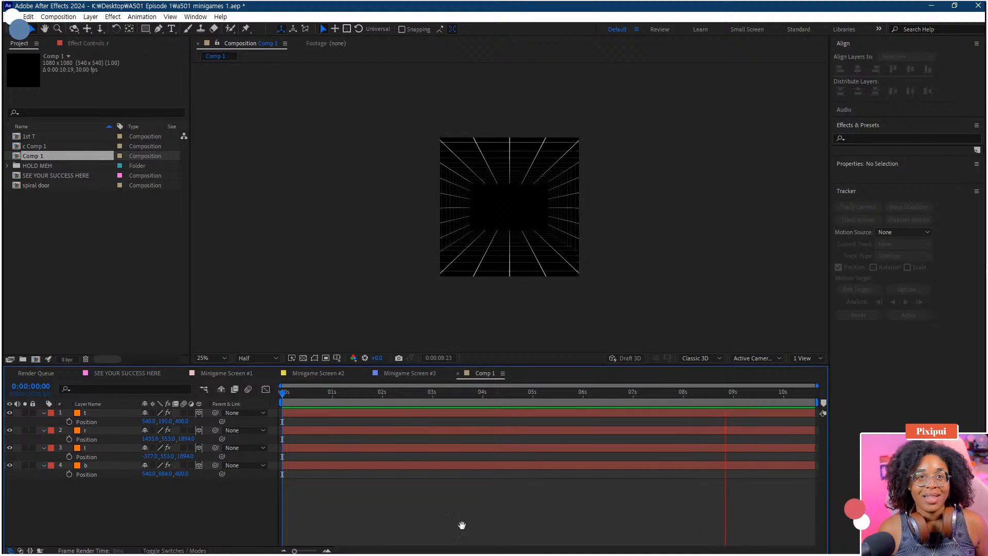
key(space)
Step: Rename the Comp 1 composition as gr
right_click(23, 154)
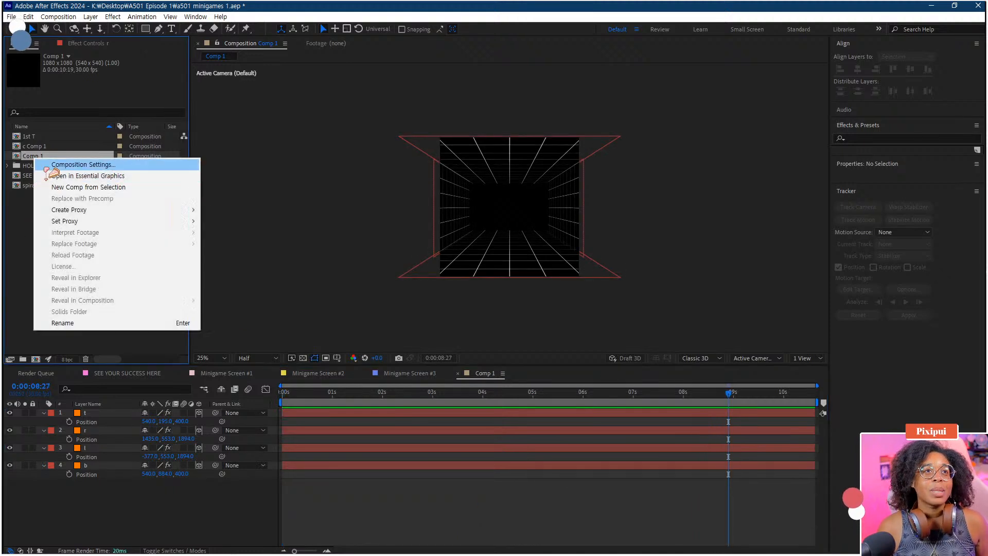
click(70, 325)
text(gr)
click(92, 295)
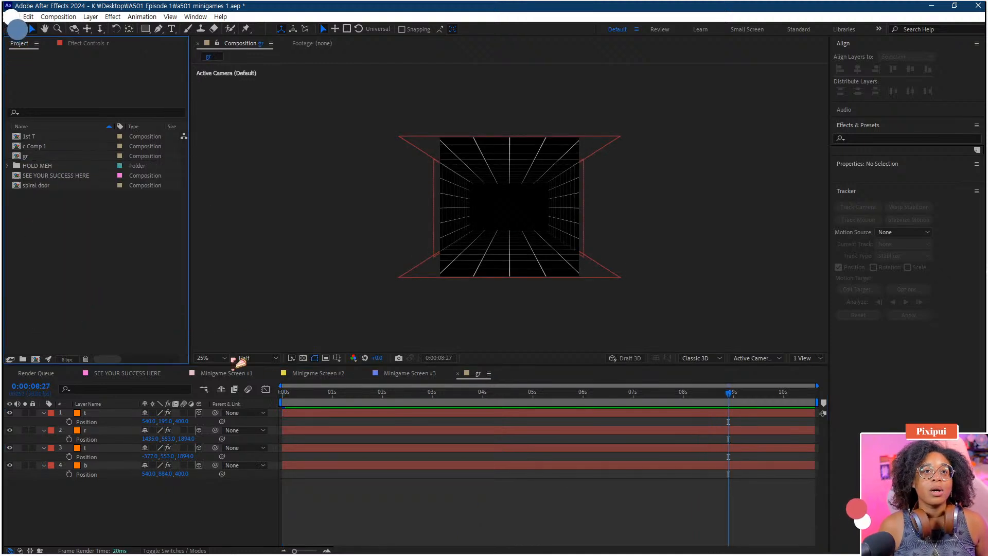
Step: Add the gr composition to Minigame Screen #3 directly above the FACE MASK layer
click(388, 375)
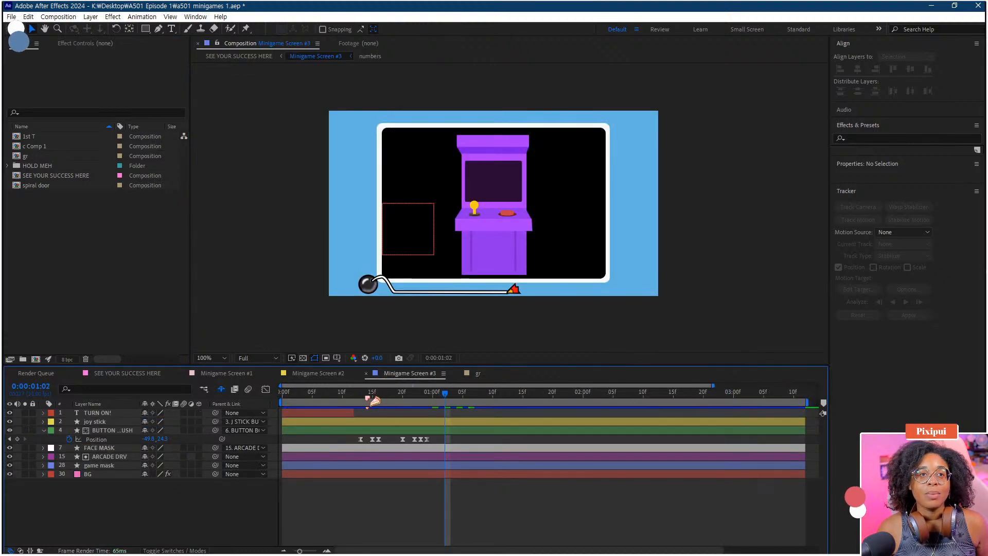
click(318, 401)
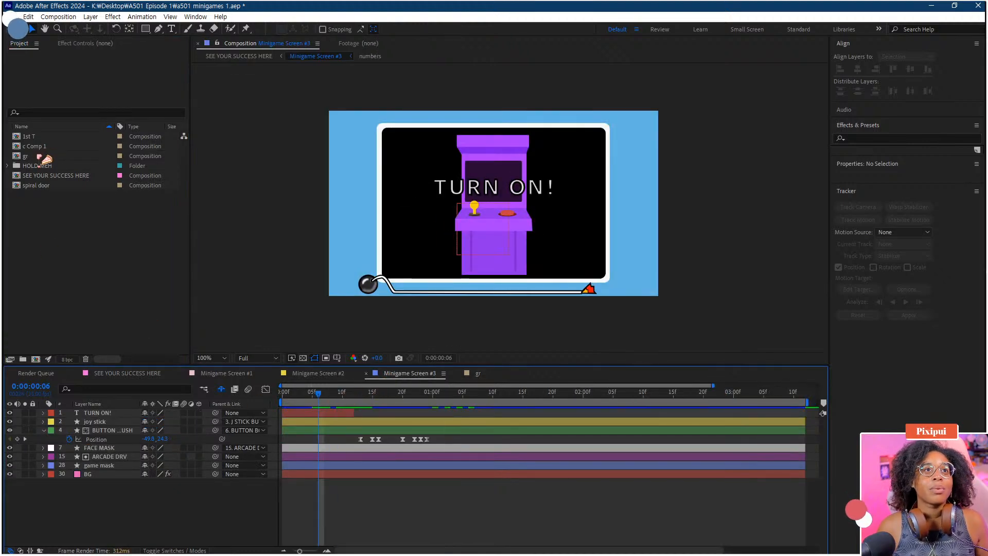
drag(25, 156, 137, 413)
drag(144, 449, 144, 450)
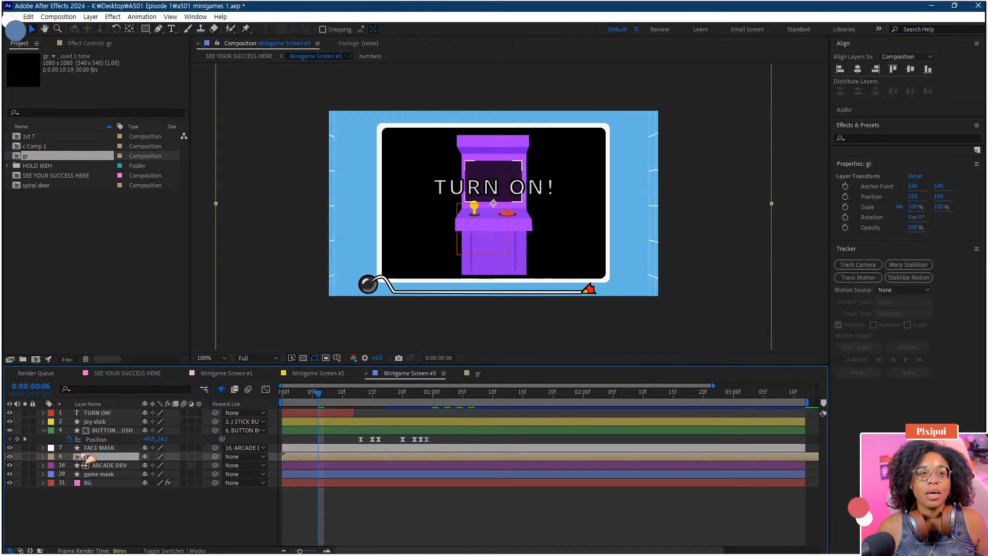
mouse_move(99, 460)
mouse_down()
mouse_move(92, 445)
mouse_move(102, 450)
mouse_up()
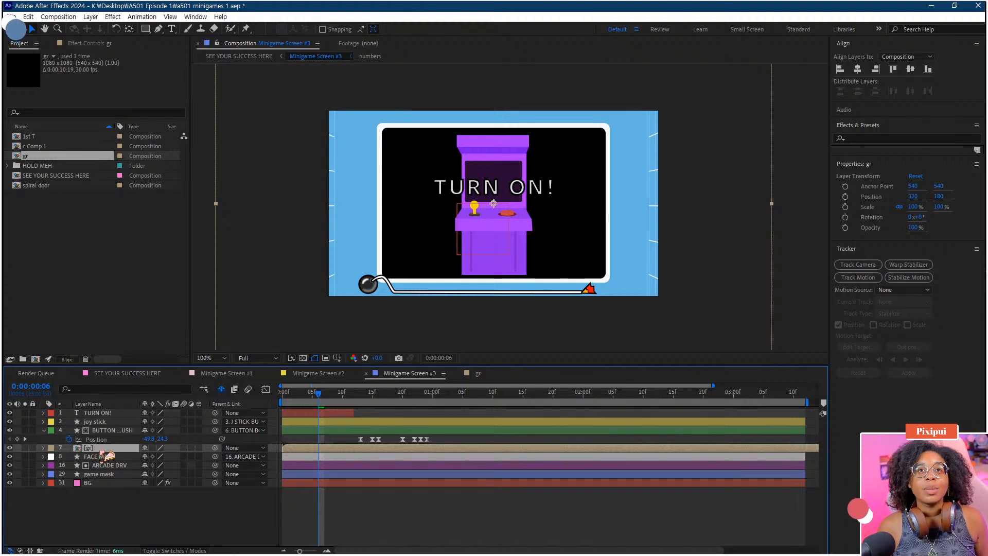
Step: Scale the gr layer down to 10% and position it over the arcade machine's screen at about 322, 136
key(s)
drag(157, 458, 112, 458)
scroll(325, 258, up, 1)
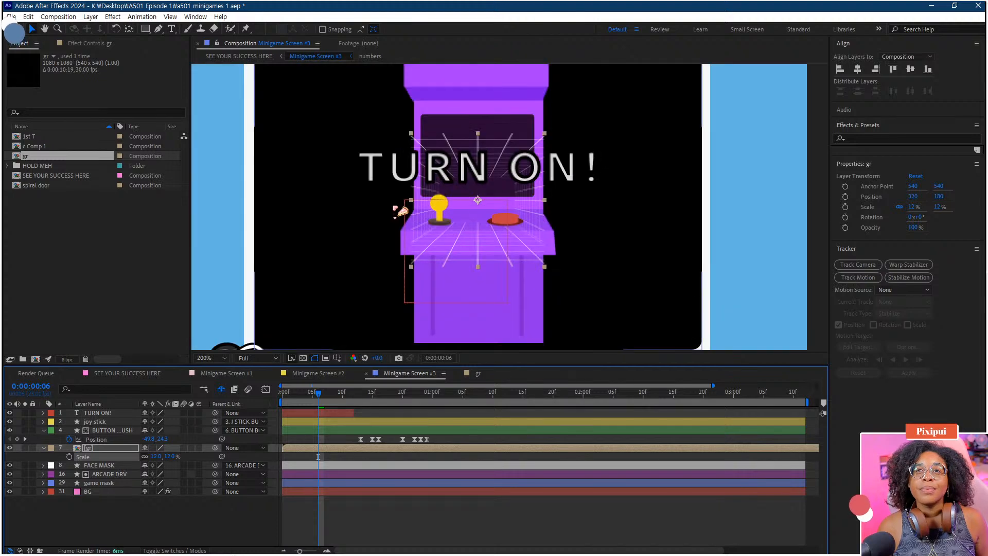
drag(471, 229, 474, 188)
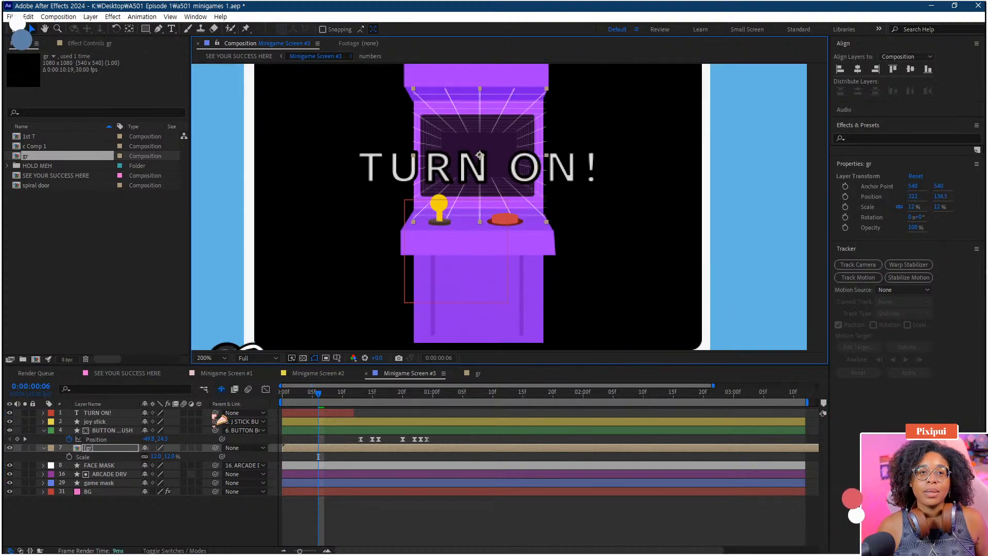
drag(156, 457, 156, 456)
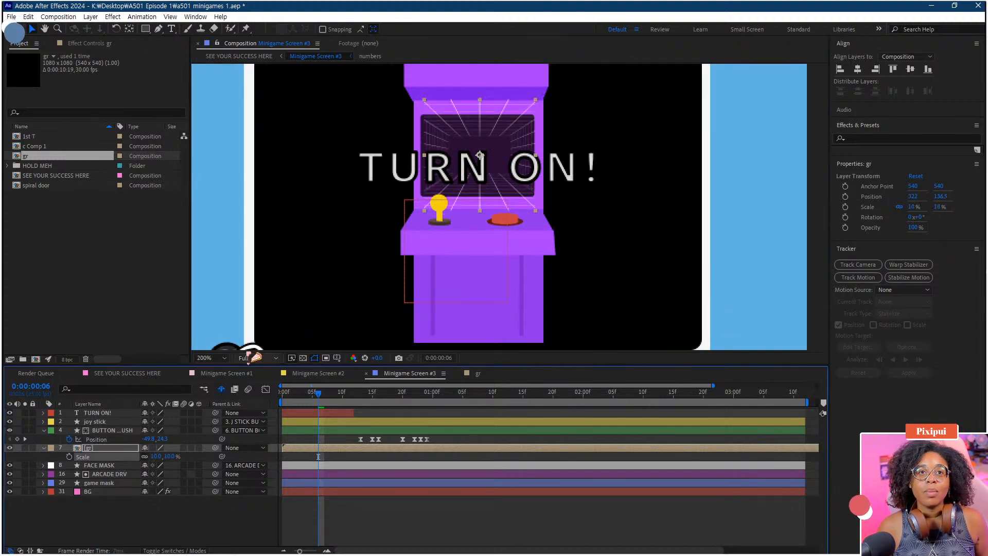
click(154, 456)
text(110)
key(Return)
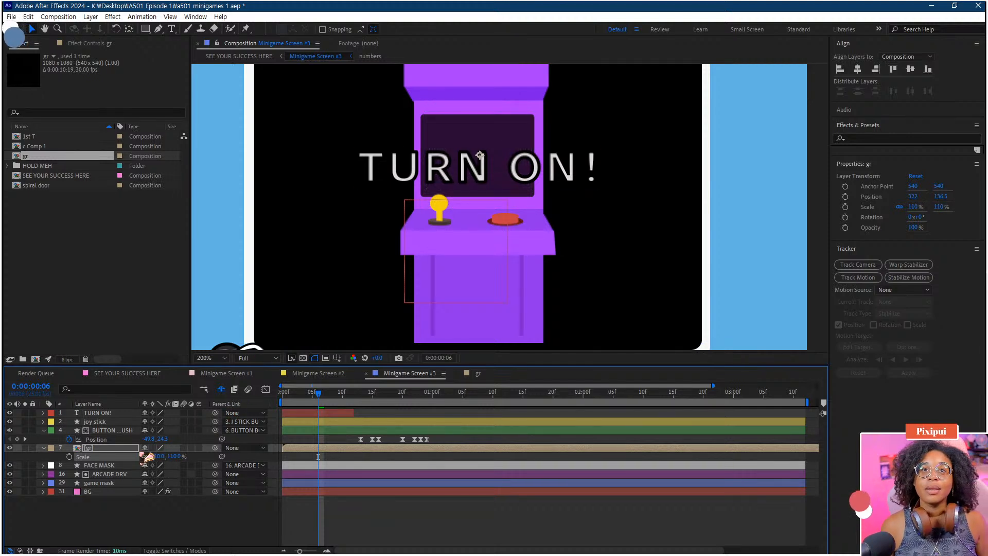
key(ctrl+z)
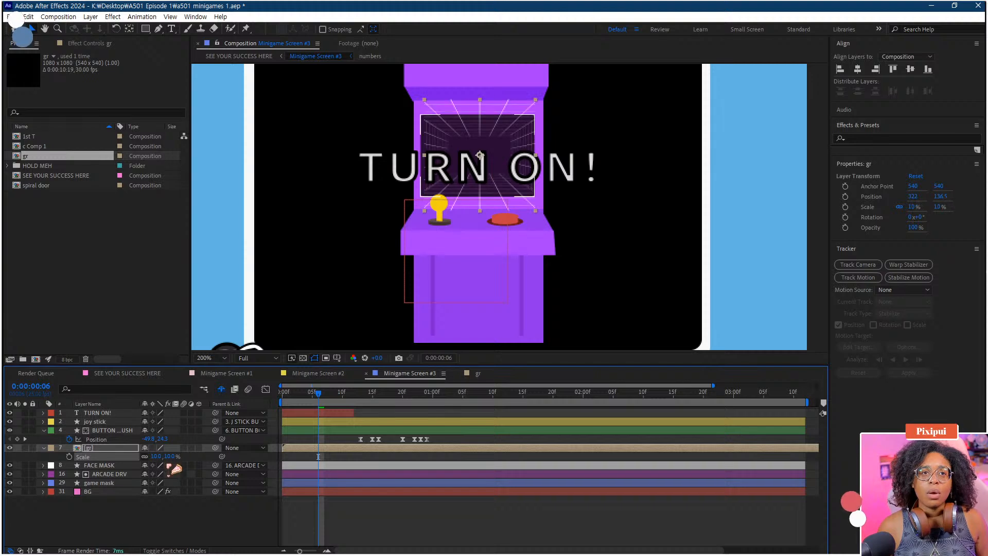
Step: Try several scale values between 9% and 11% on the gr layer
click(157, 457)
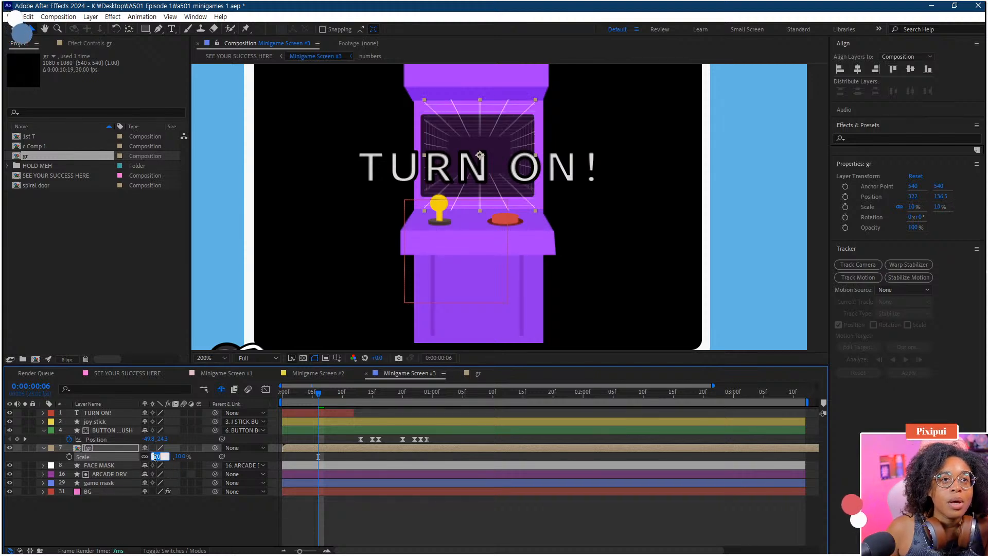
click(160, 456)
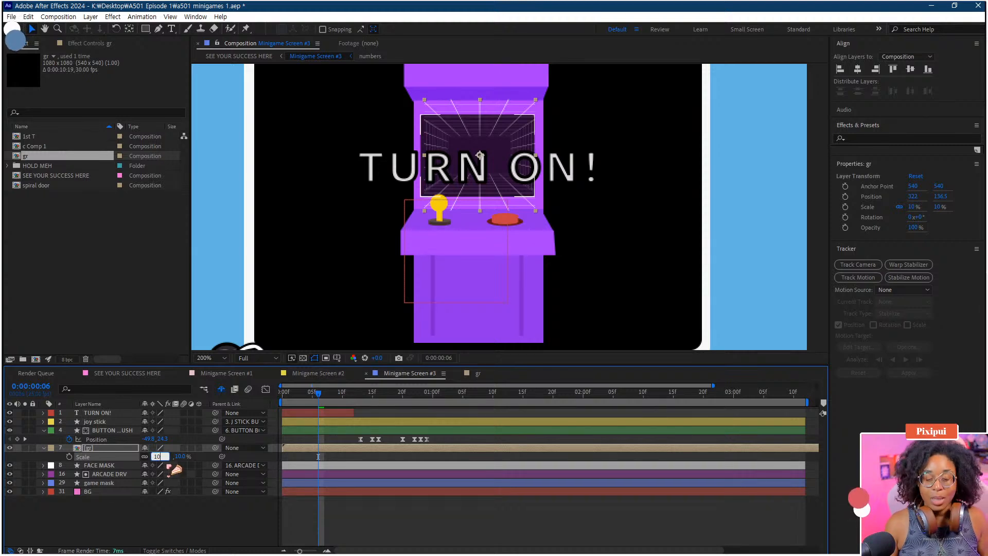
key(Return)
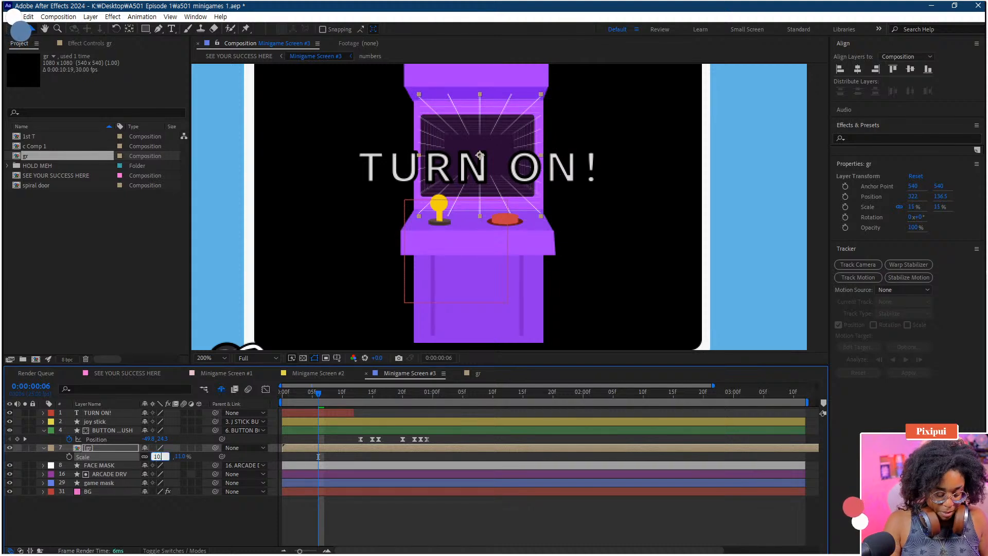
key(Return)
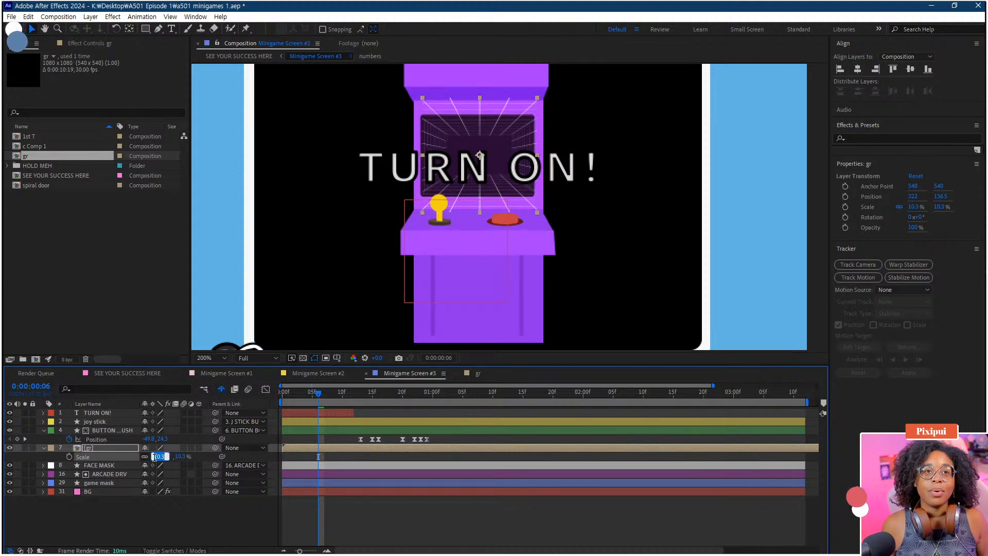
text(10)
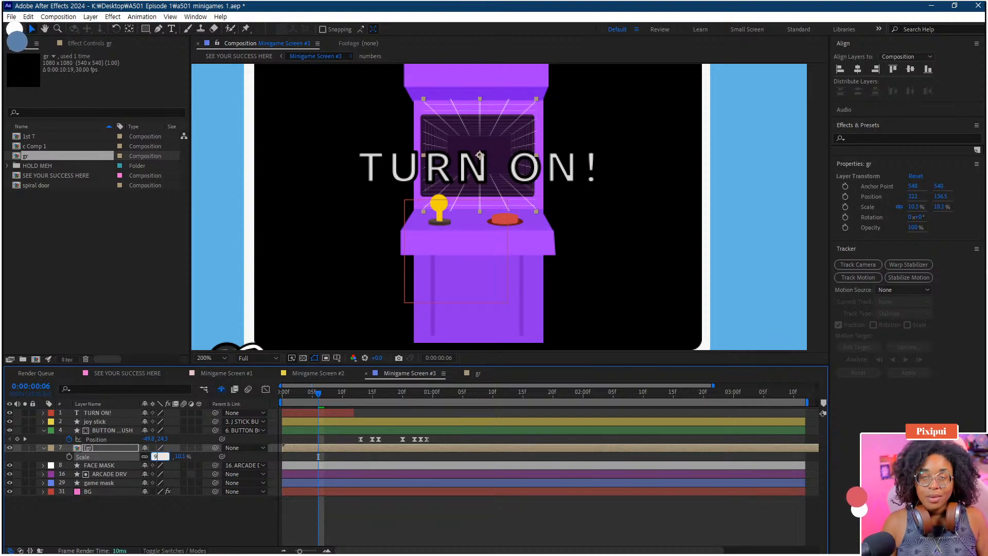
key(Return)
click(154, 456)
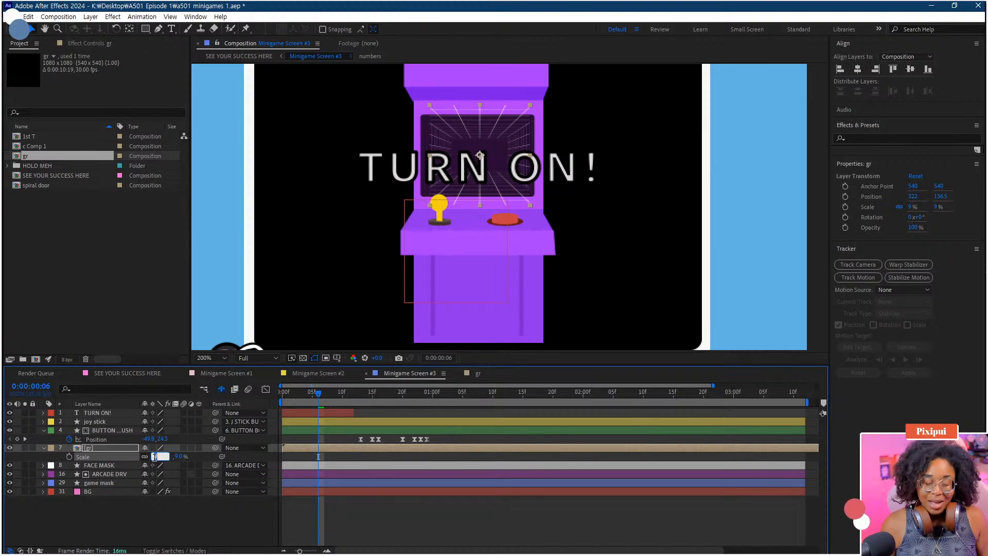
text(10)
key(Return)
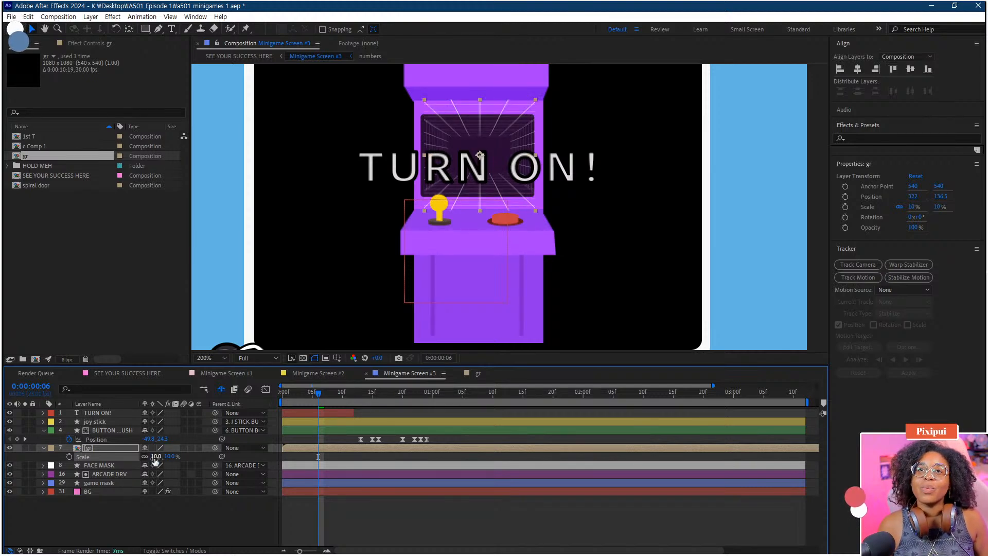
Step: Set the gr layer's scale to 10.1% and its X position to 321
click(155, 456)
text(10.1)
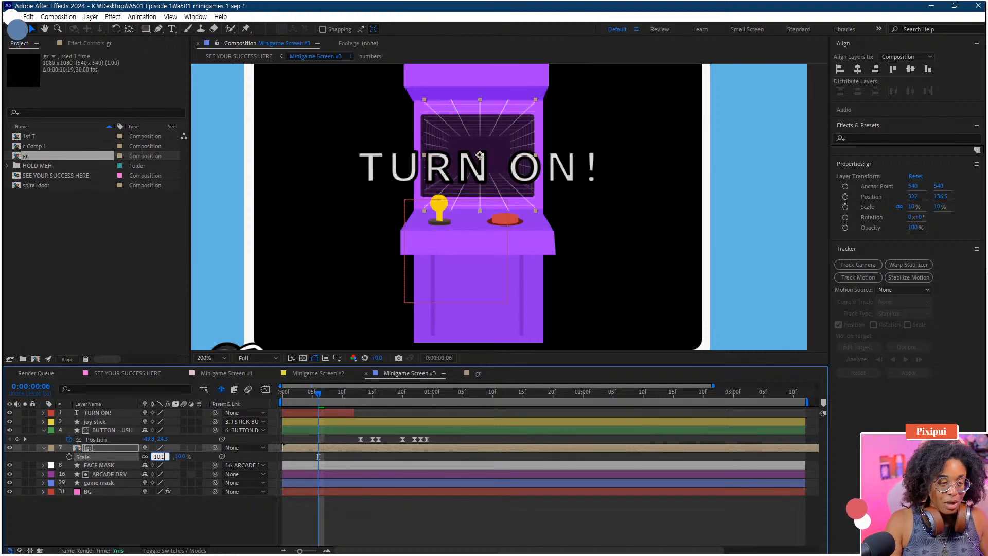
key(Return)
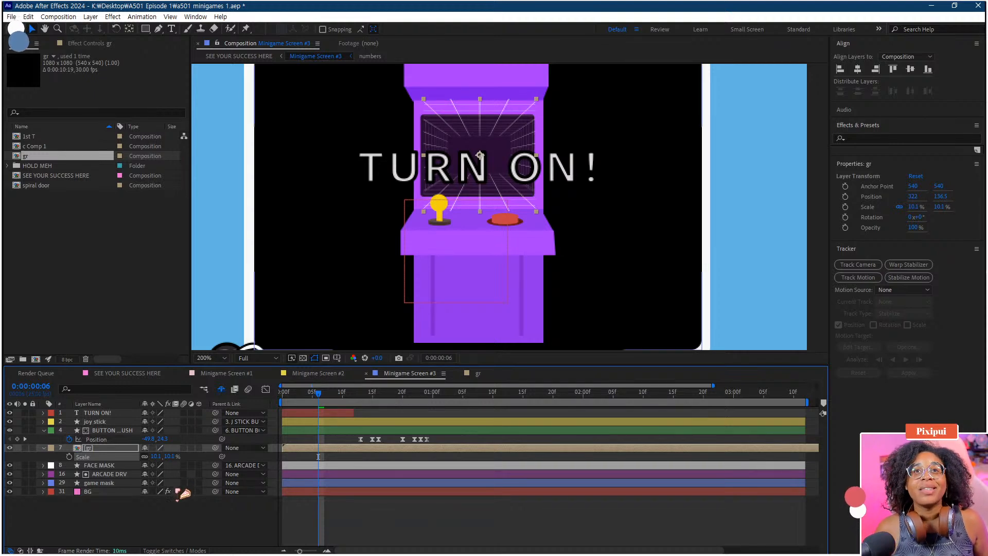
key(p)
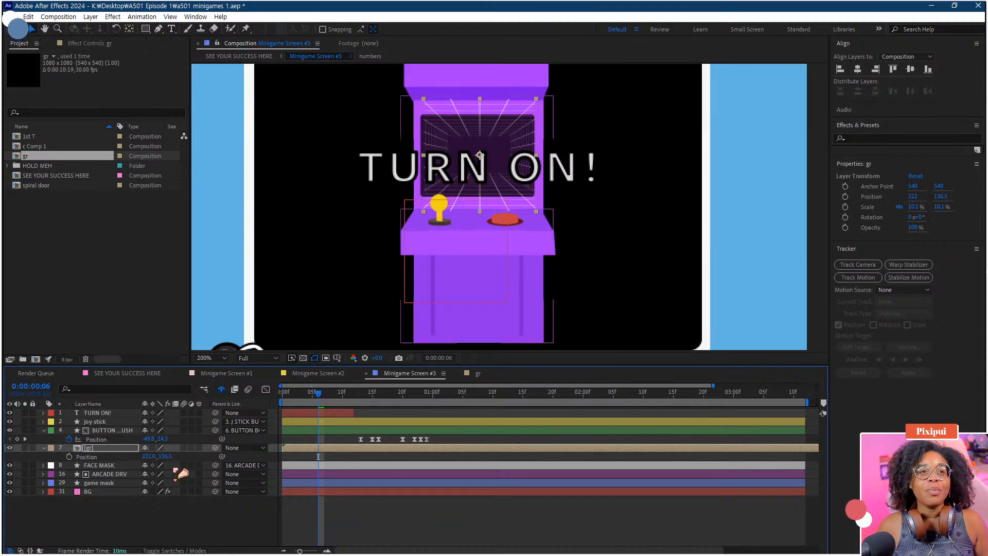
drag(151, 457, 150, 458)
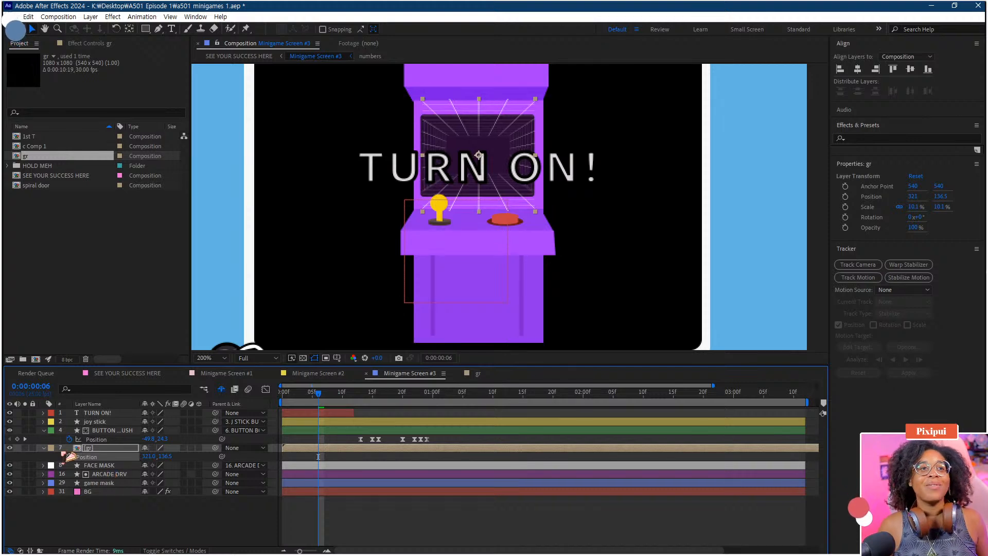
click(43, 448)
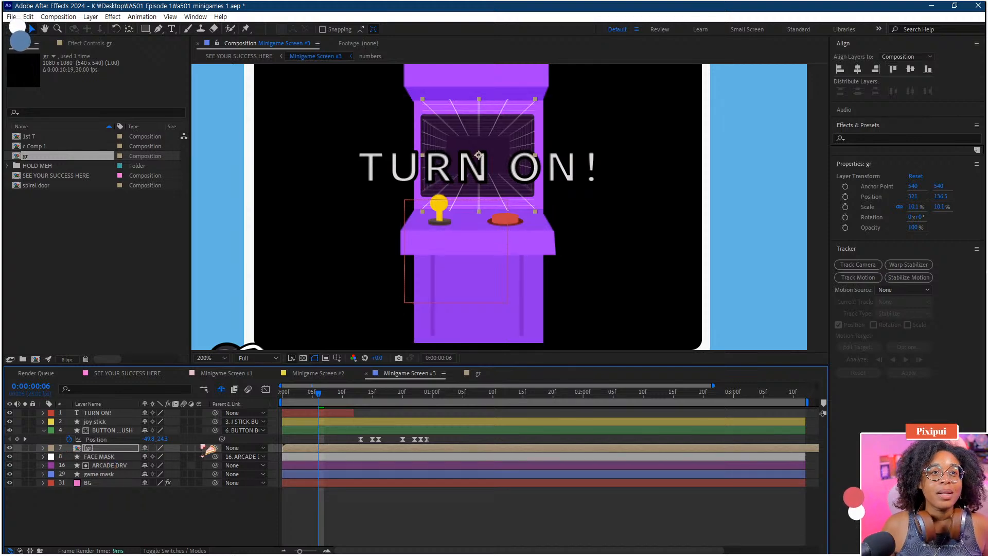
Step: Use the FACE MASK layer as the gr layer's track matte, keeping FACE MASK itself visible
click(190, 550)
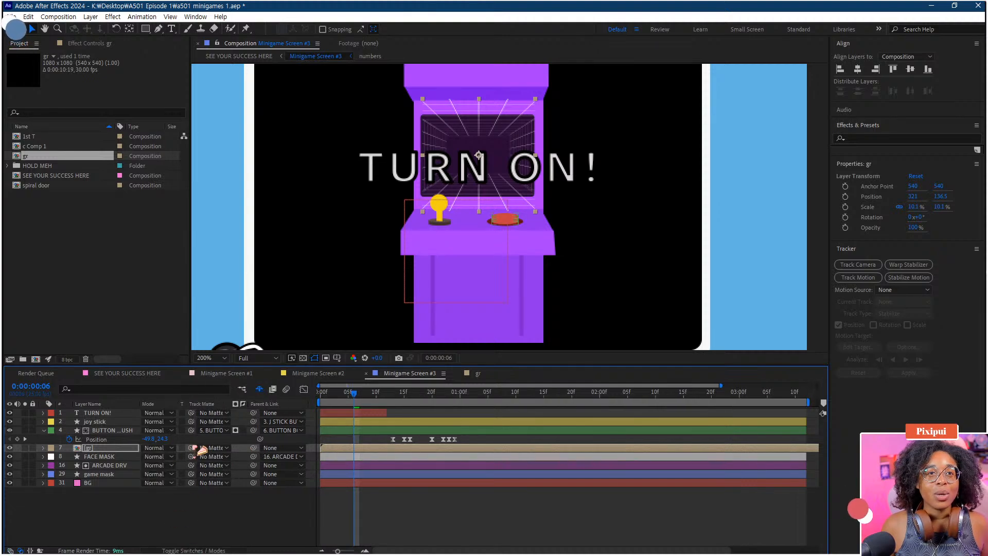
drag(202, 449, 100, 456)
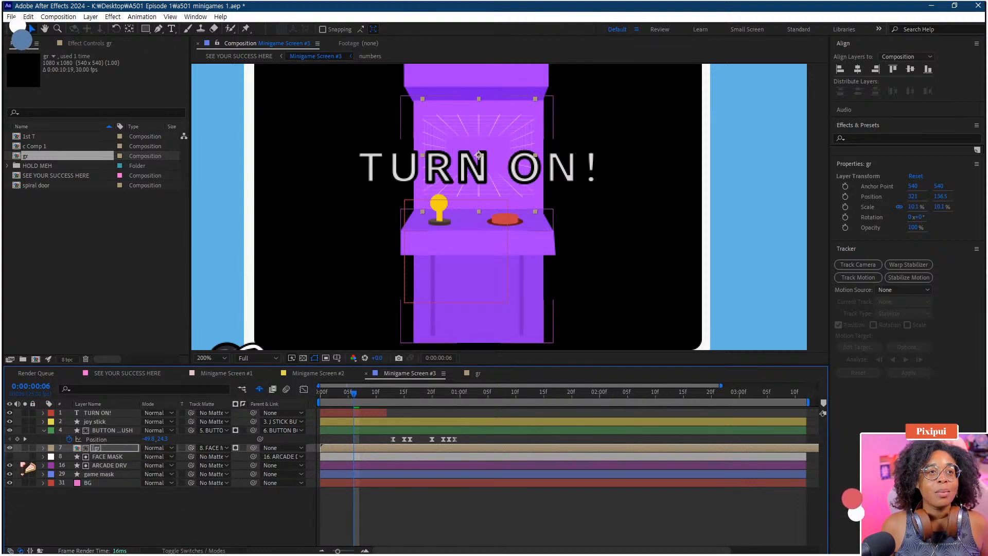
click(100, 512)
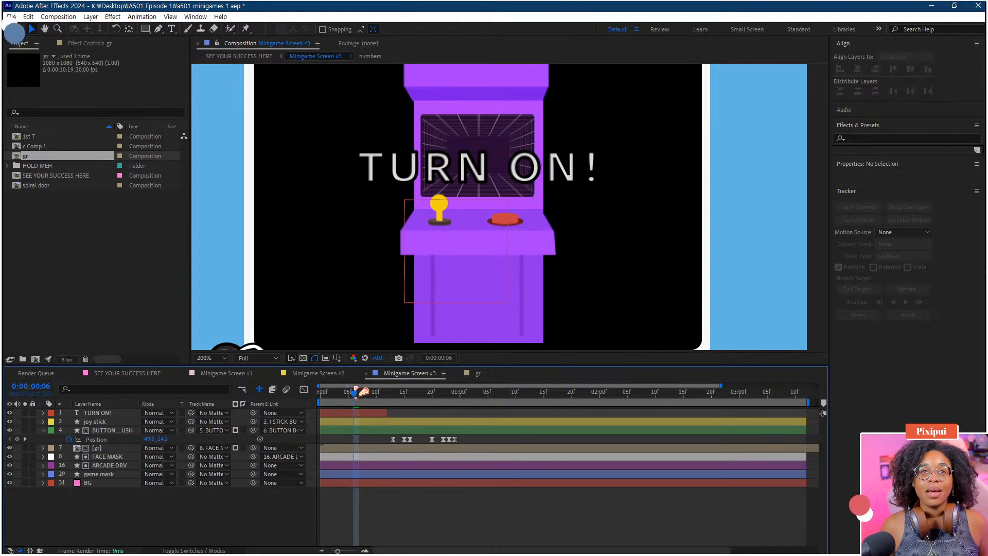
Step: Slide the gr layer in time to start at frame 24, and preview the button press leading into it
click(353, 455)
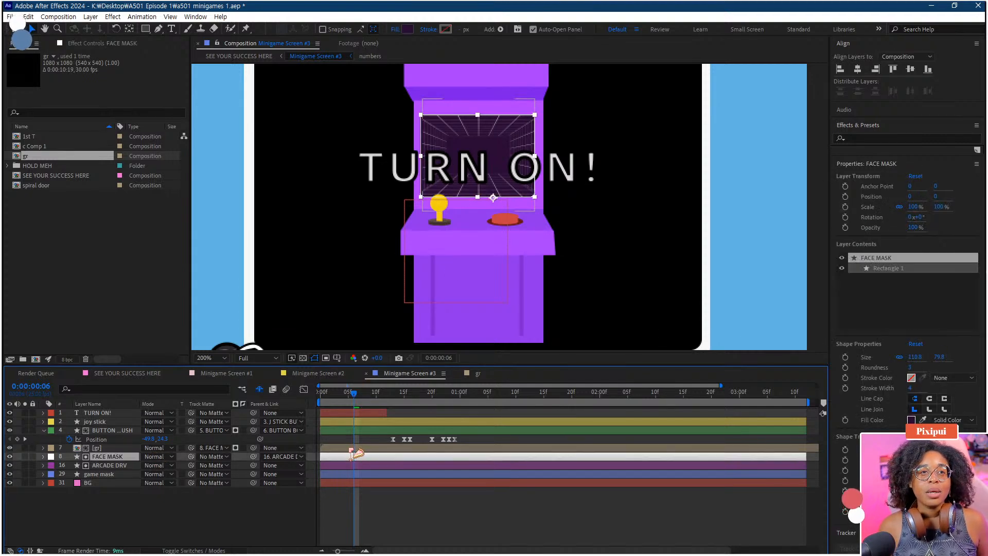
drag(353, 448, 490, 449)
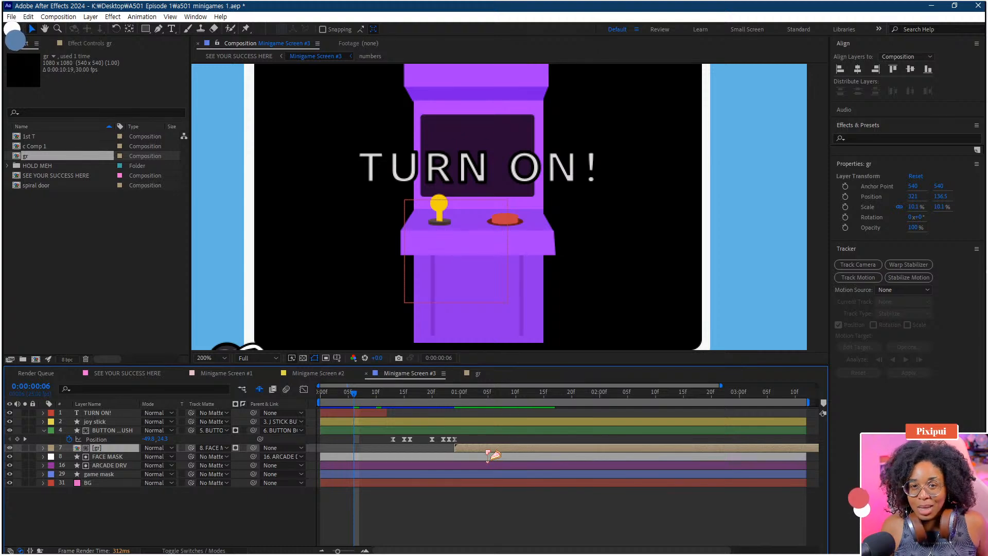
key(Home)
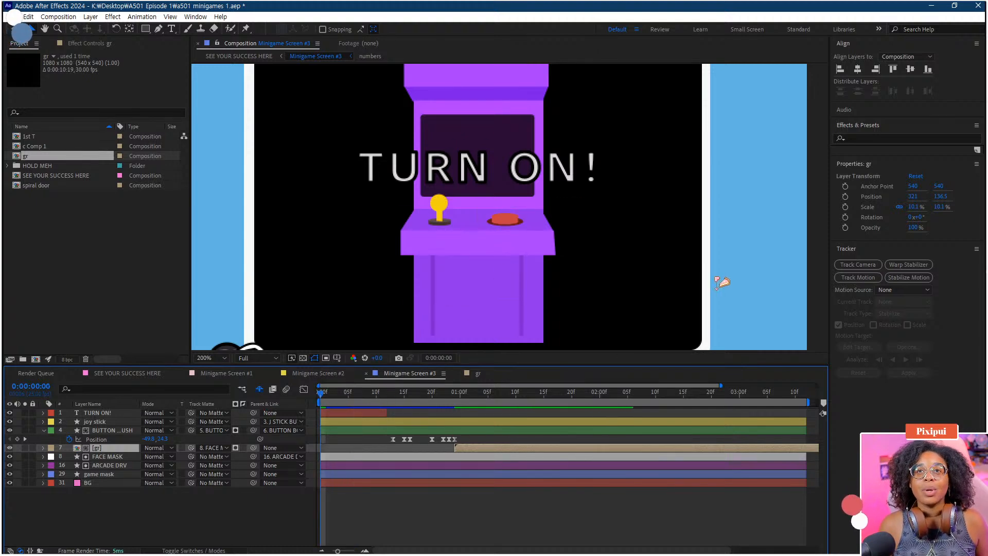
key(space)
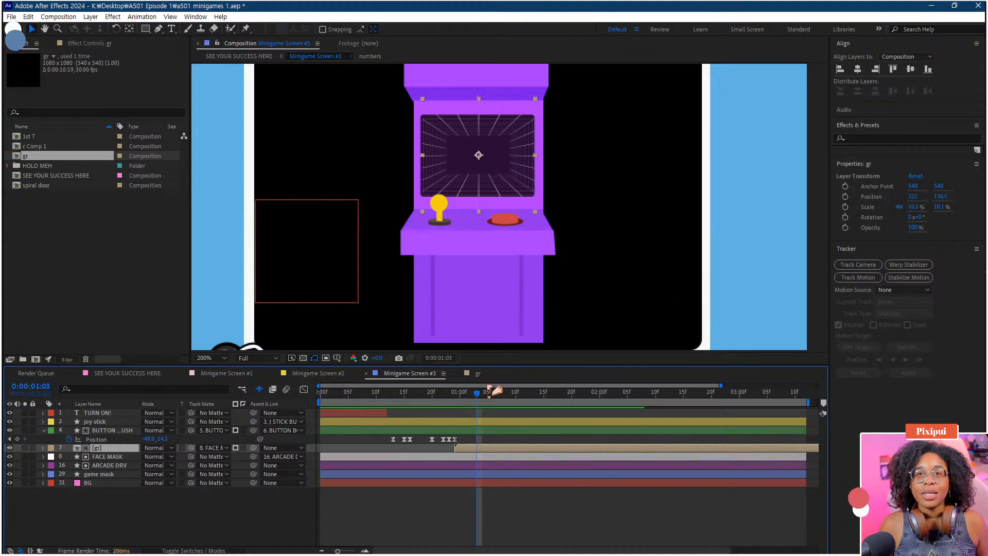
mouse_move(439, 396)
mouse_down()
mouse_move(387, 406)
mouse_move(432, 407)
mouse_up()
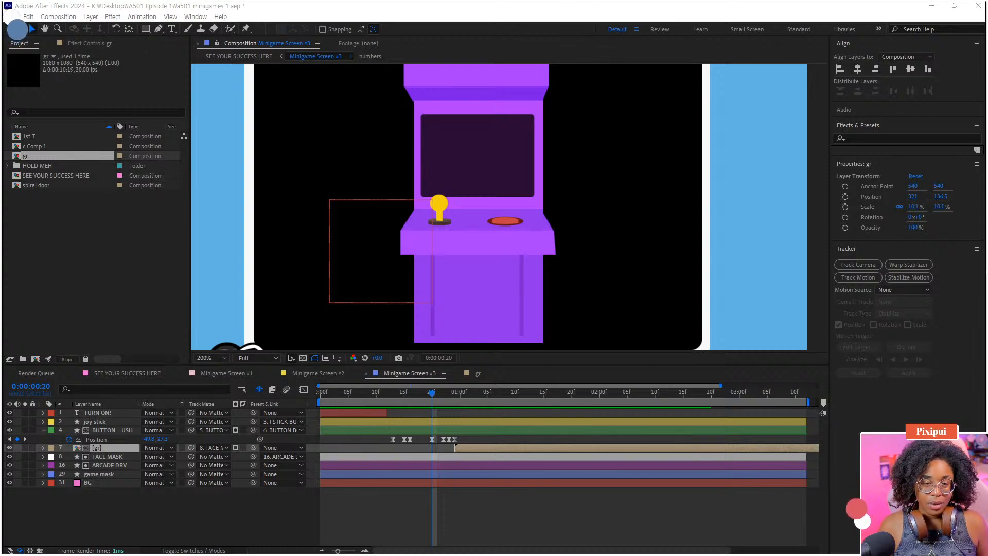
click(459, 489)
key(space)
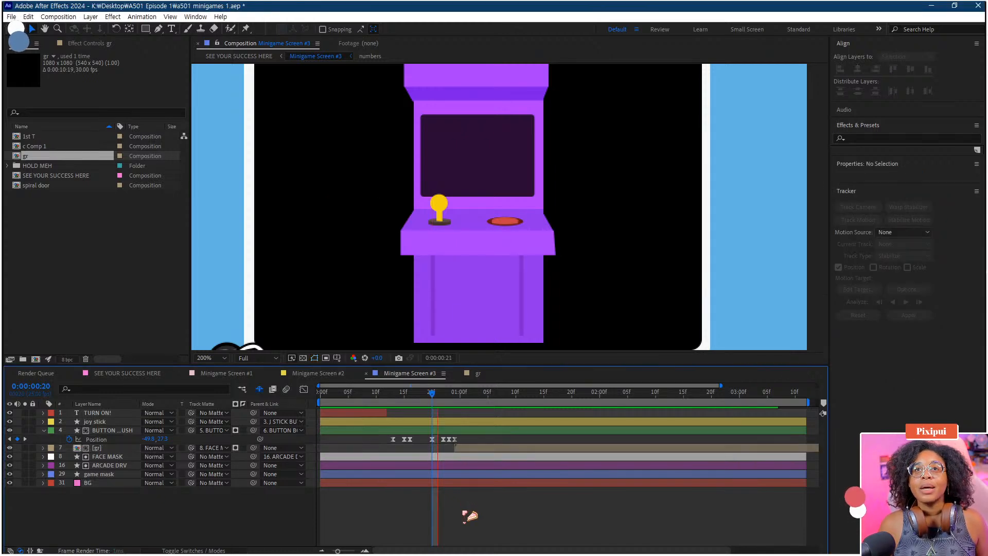
key(space)
Step: Keyframe the gr layer's opacity from 0% at 0:00:00:24 to 100% at about 0:00:01:02
drag(457, 395, 450, 398)
click(460, 451)
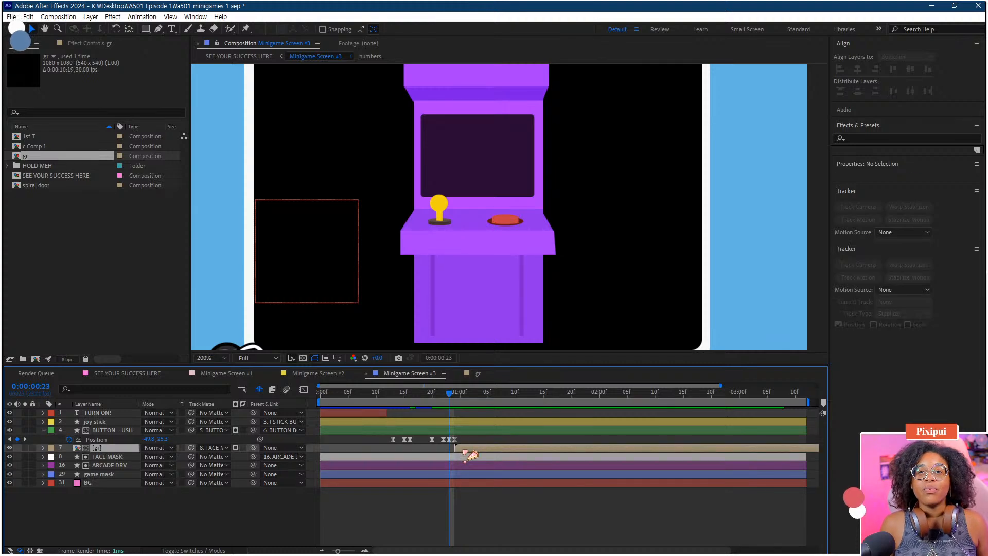
click(456, 398)
key(t)
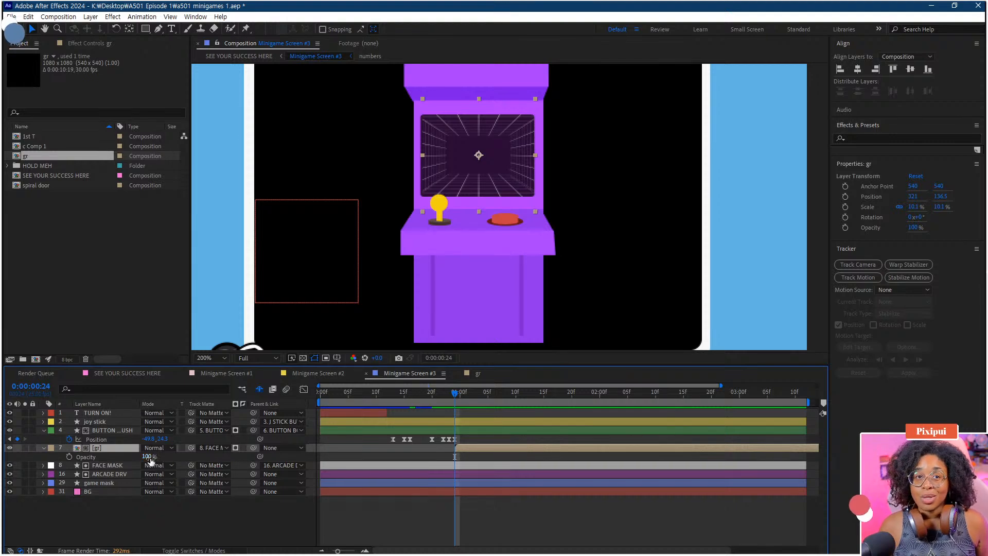
click(69, 456)
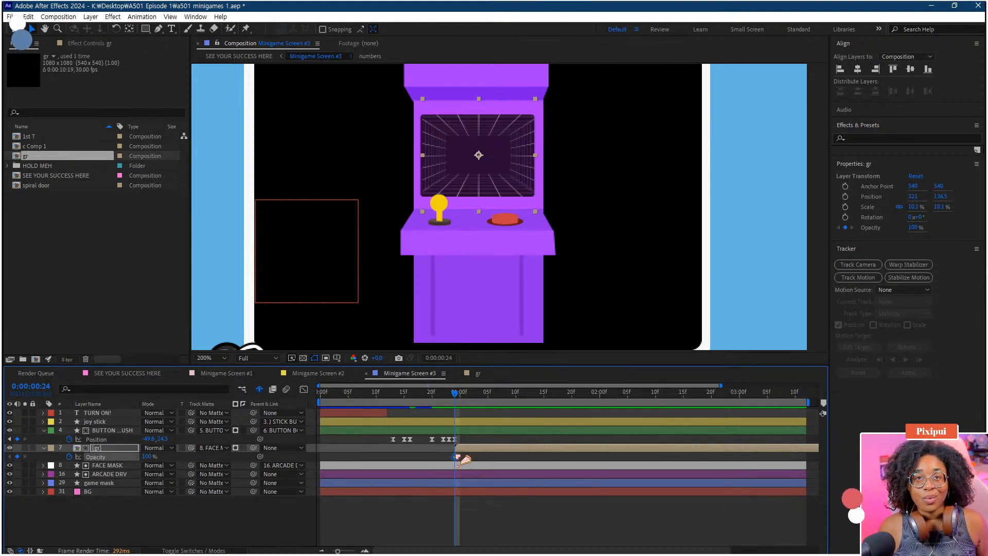
click(149, 456)
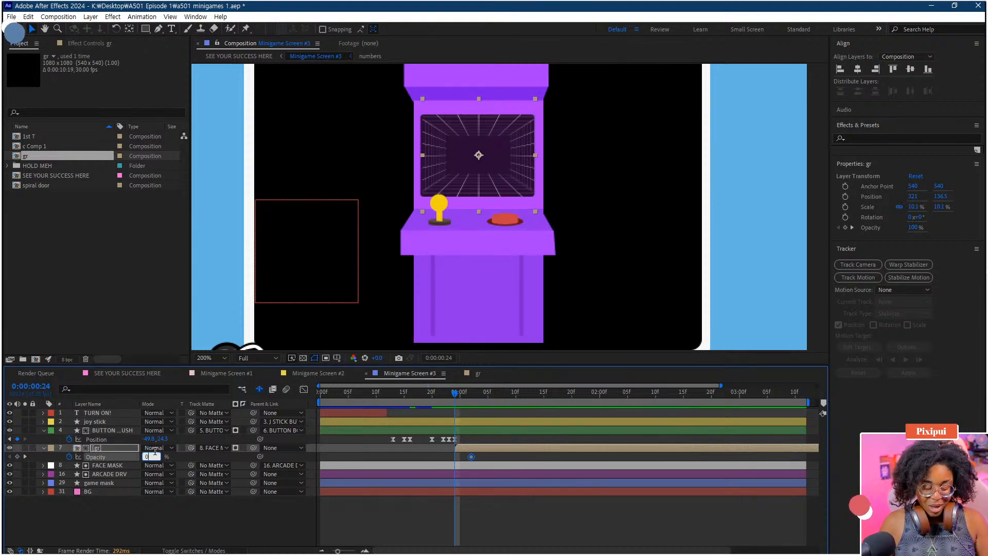
text(0)
key(Return)
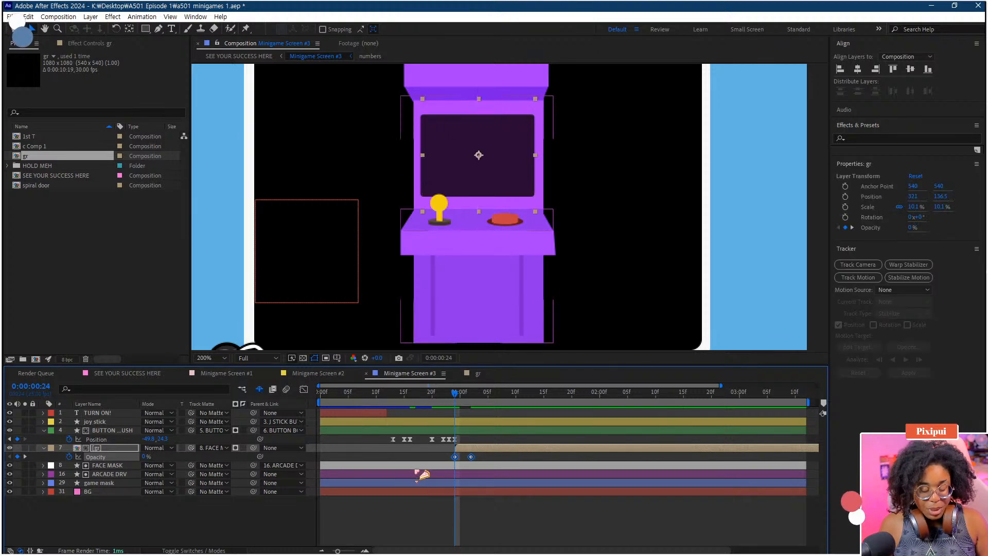
Step: Easy Ease the gr opacity keyframes and shift the layer's start to about frame 22, previewing the fade-in
key(F9)
click(436, 457)
drag(471, 456, 455, 452)
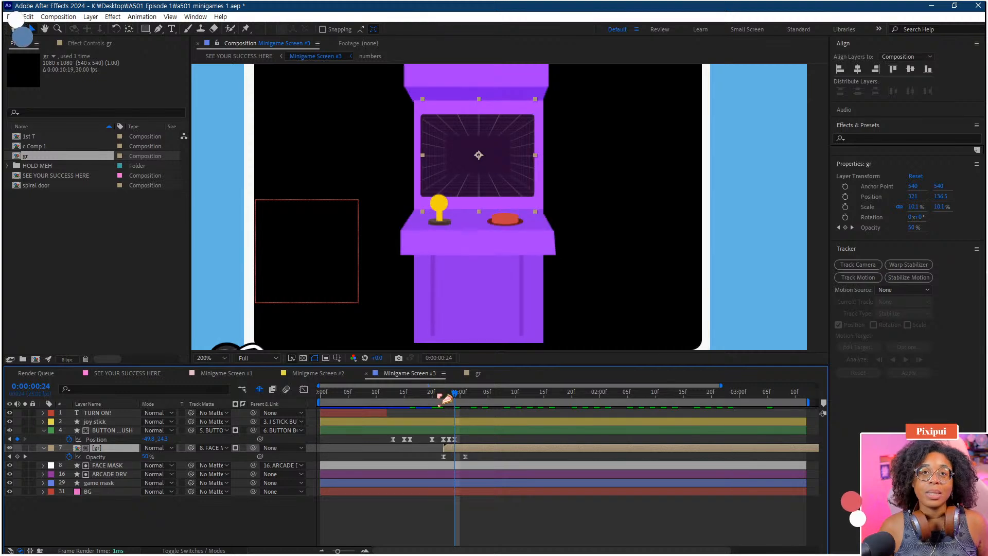
click(422, 397)
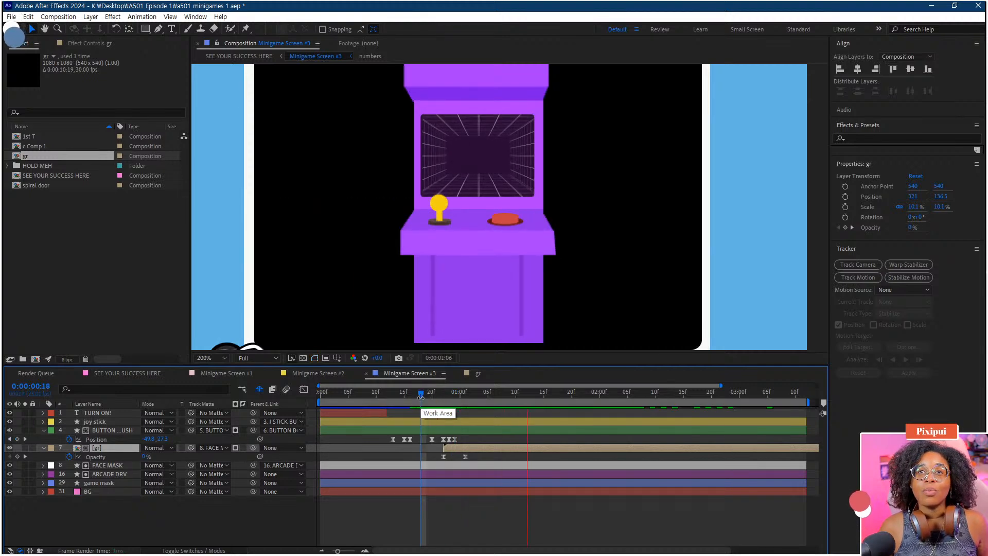
key(space)
Step: Move the gr layer's 100% opacity keyframe to about 0:00:01:02 and preview the slower fade-in
drag(465, 456, 471, 457)
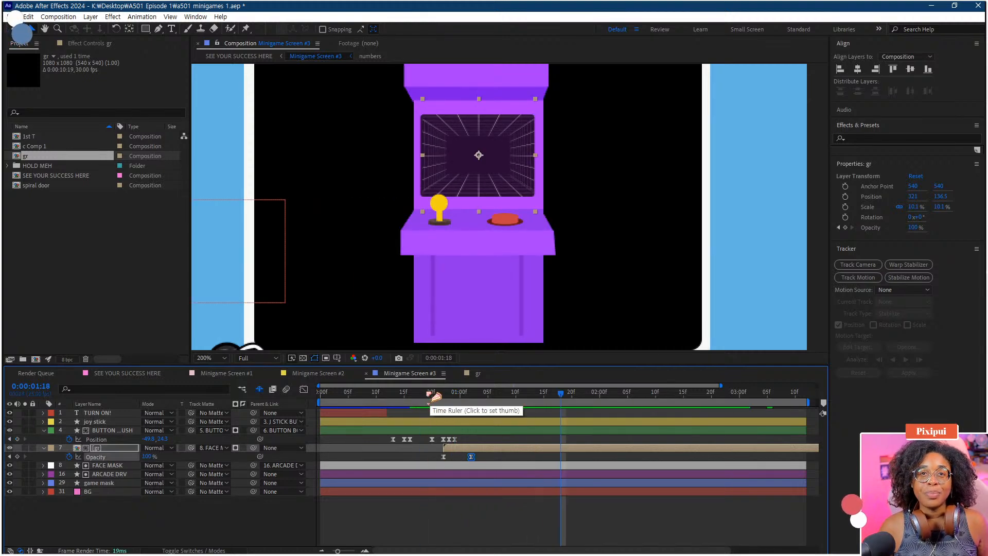
click(436, 396)
key(space)
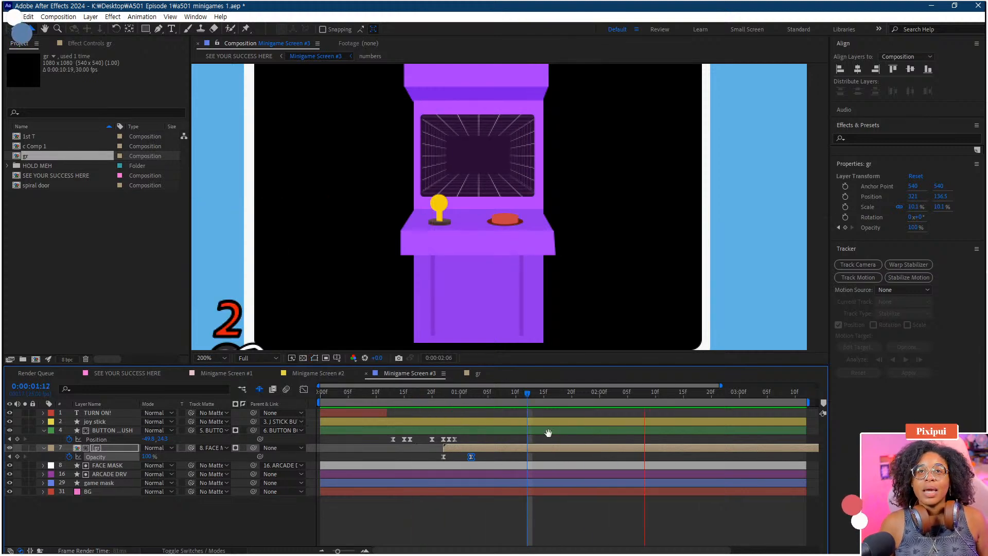
key(space)
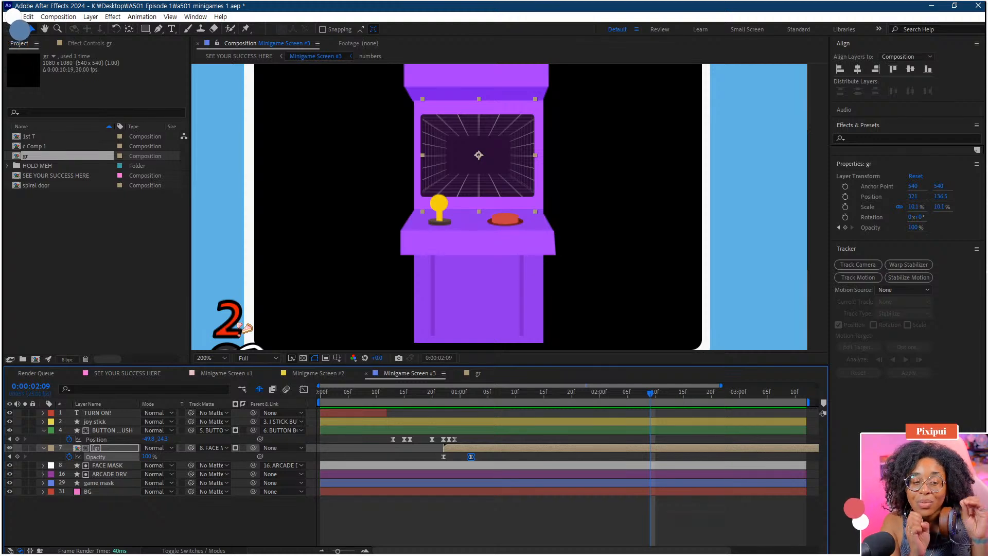
Step: Add a KO text box over the arcade machine's screen and adjust its font size to fit
click(363, 517)
click(172, 28)
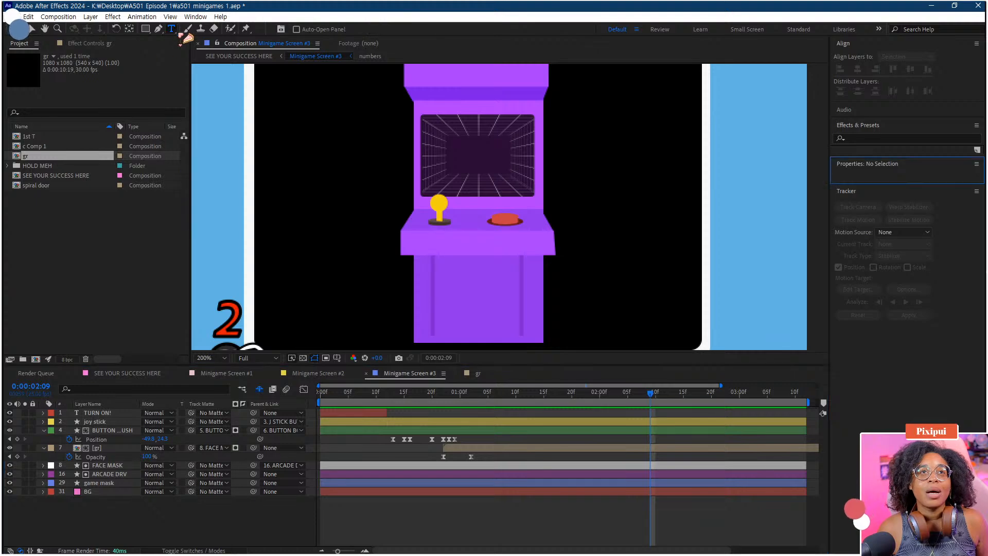
drag(485, 159, 521, 177)
text(KO)
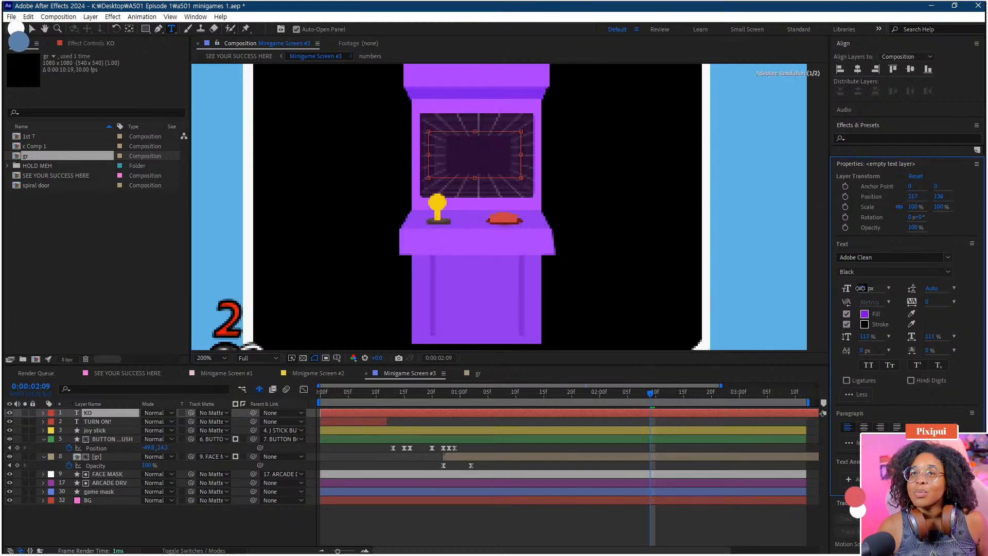
drag(865, 288, 851, 288)
Step: Change the KO text's fill colour from purple to golden orange E0A504
click(864, 313)
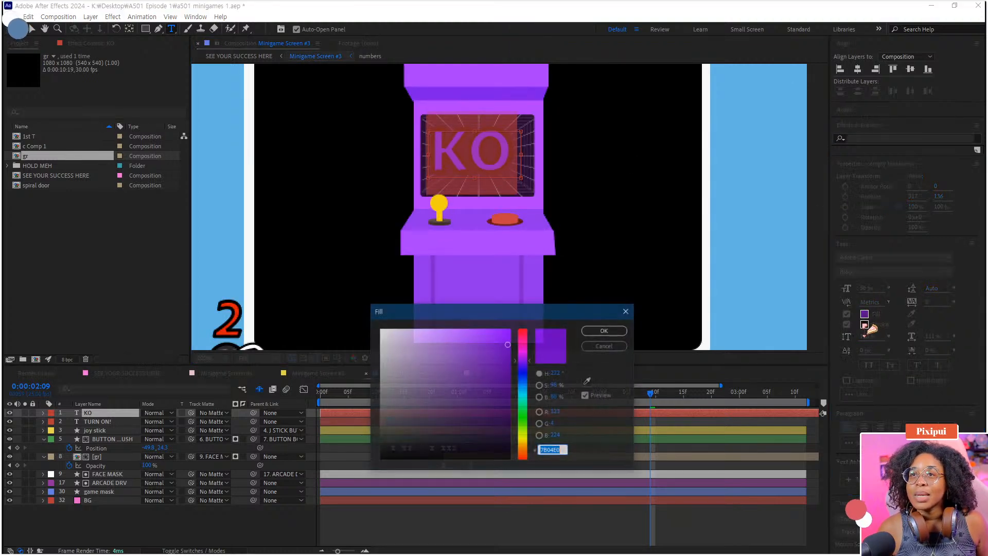
drag(533, 430, 531, 448)
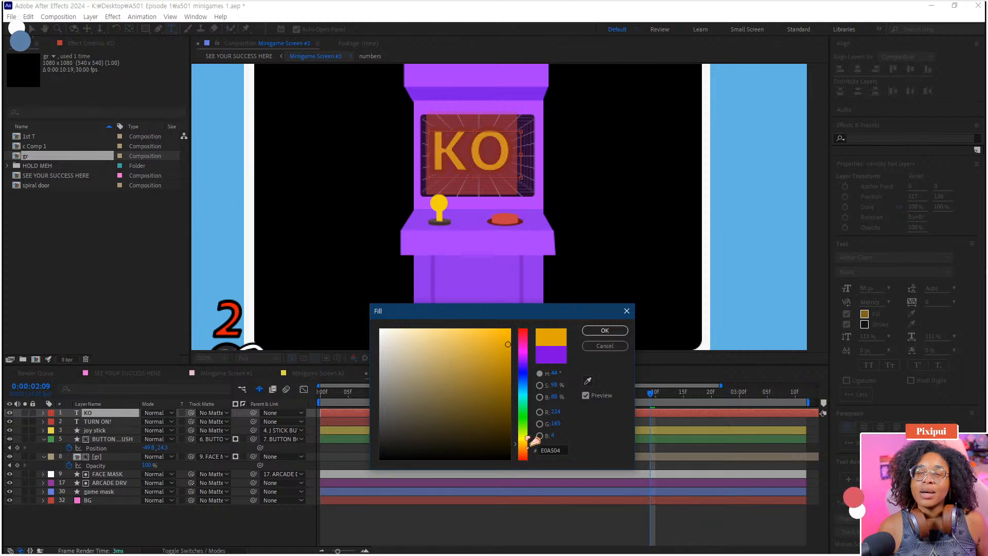
click(605, 330)
click(537, 528)
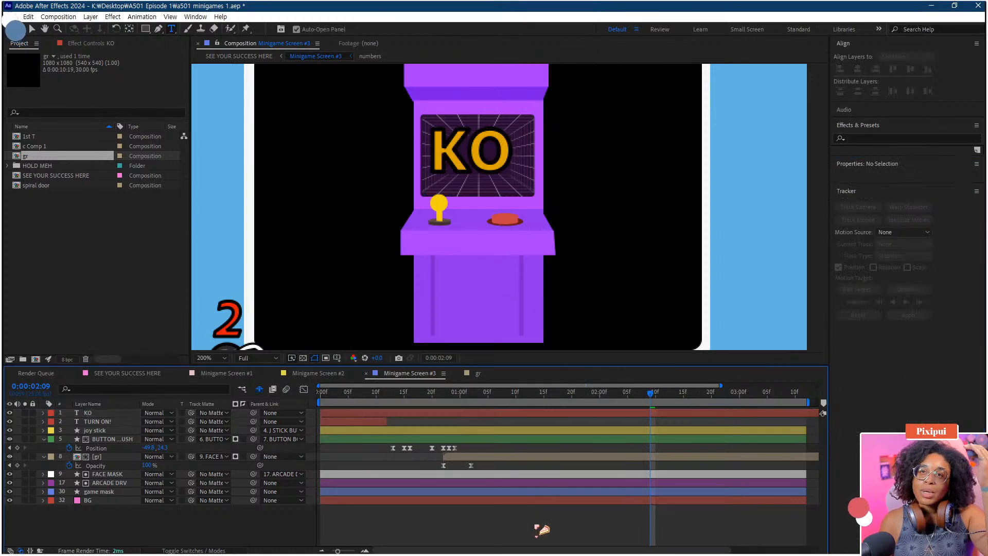
click(536, 413)
click(948, 257)
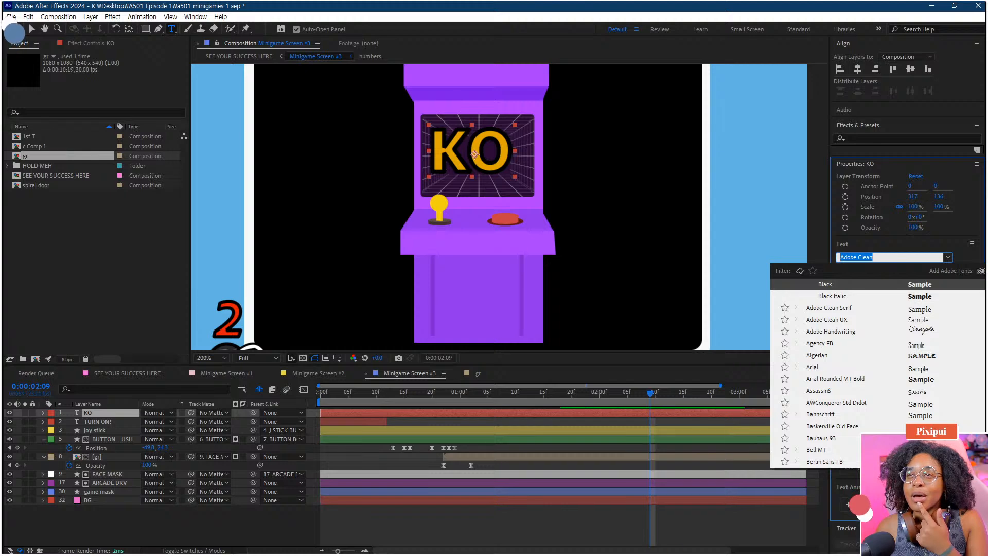
click(616, 532)
Step: Draw a rectangle about 249 by 133.5 px with an orange FF6C00 fill, covering the arcade machine's screen and KO text
click(145, 29)
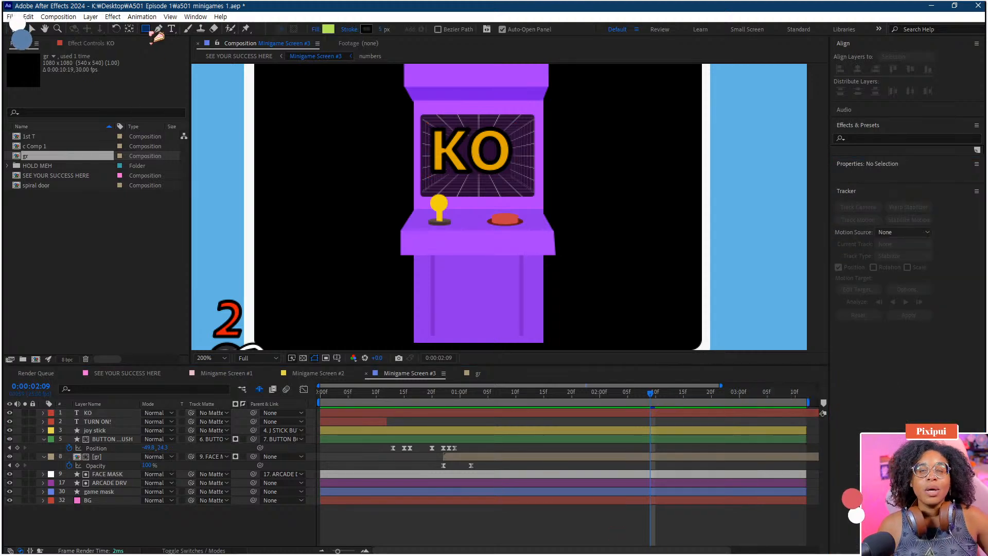
click(328, 29)
drag(525, 423, 532, 454)
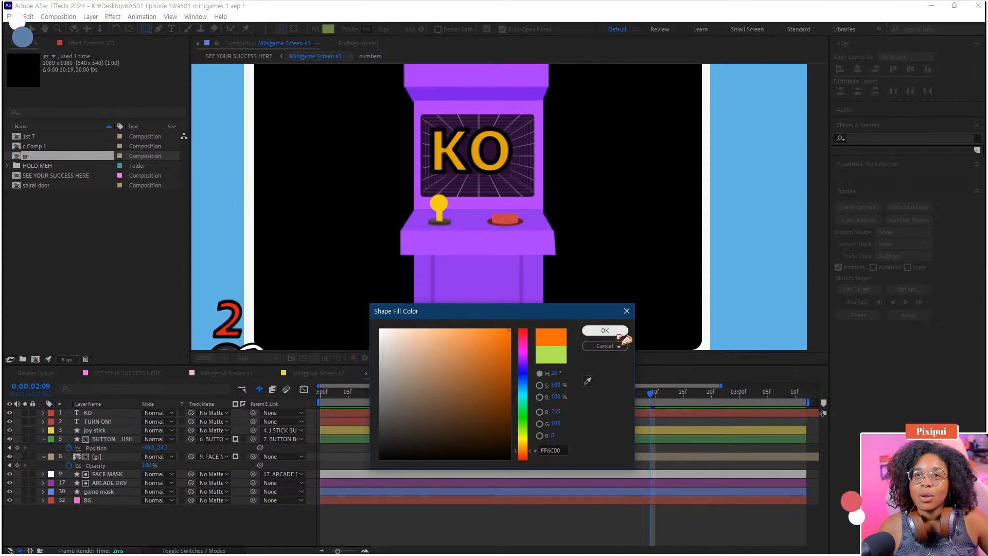
click(618, 331)
mouse_move(350, 96)
mouse_down()
mouse_move(578, 202)
mouse_move(607, 233)
mouse_up()
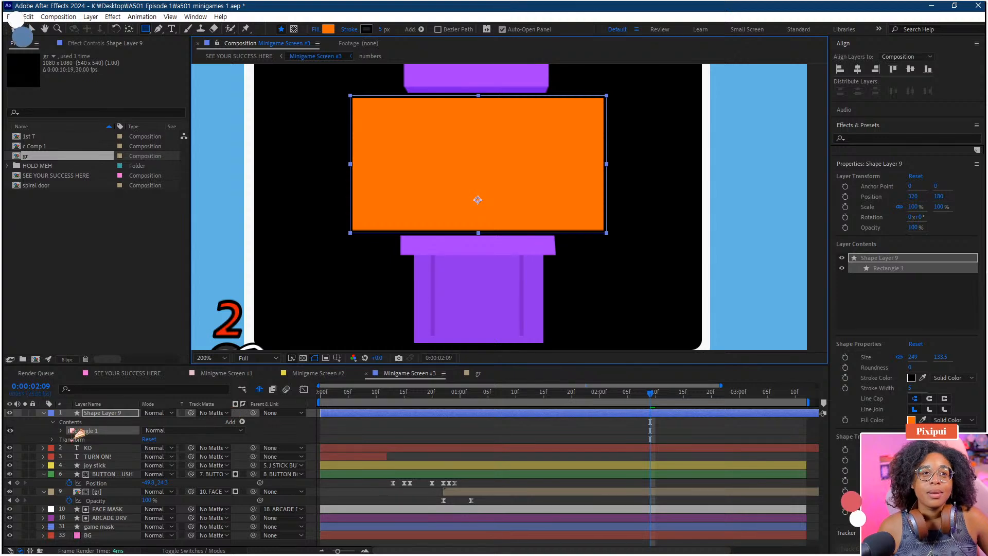
Step: Mask the orange rectangle's layer to a narrower horizontal band and set the mask feather to 22 pixels
click(95, 412)
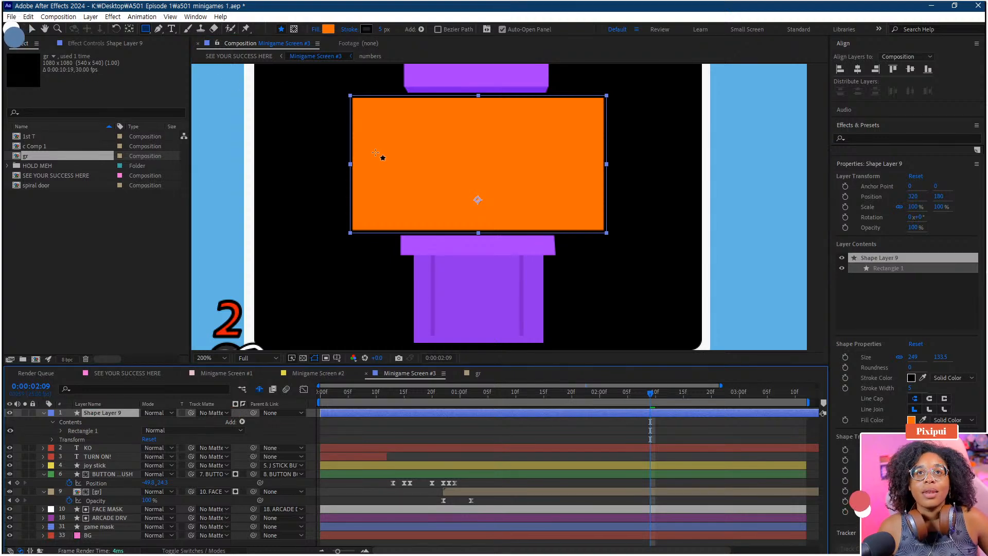
drag(380, 154, 511, 201)
key(Delete)
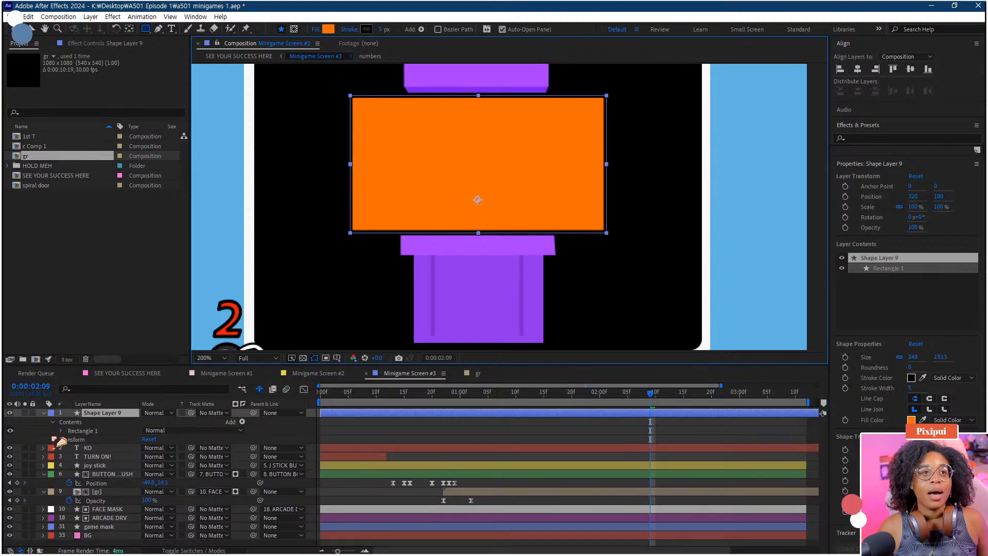
click(293, 29)
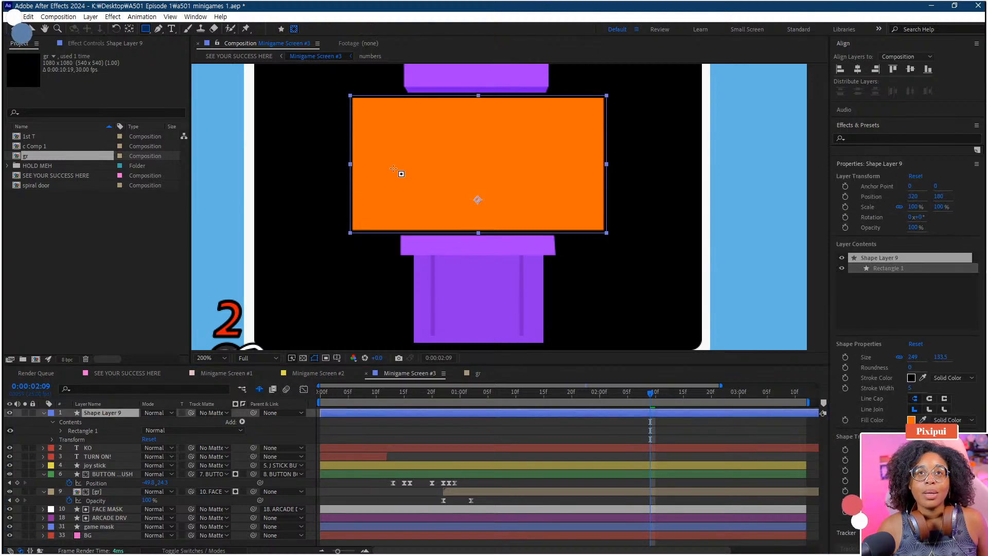
drag(394, 169, 563, 219)
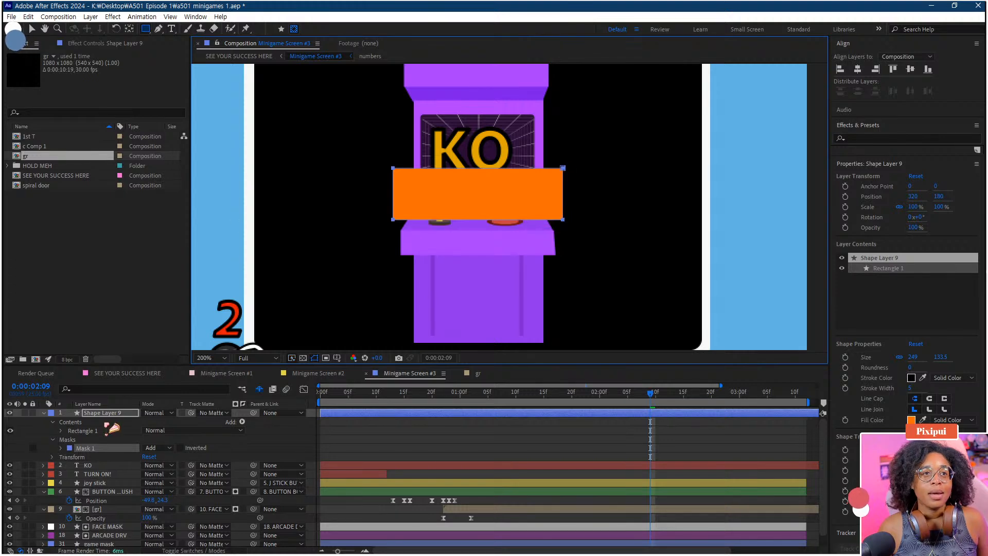
click(61, 447)
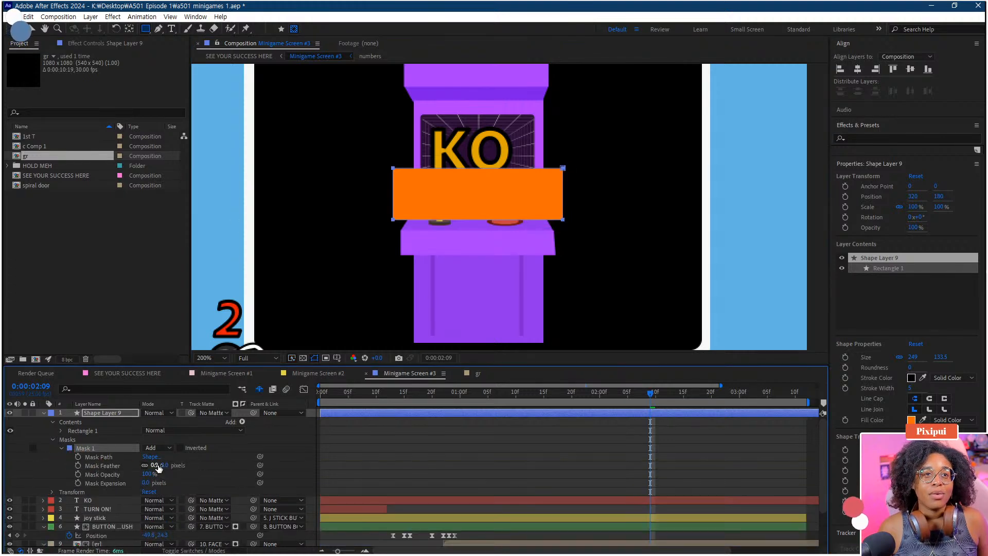
drag(155, 464, 169, 465)
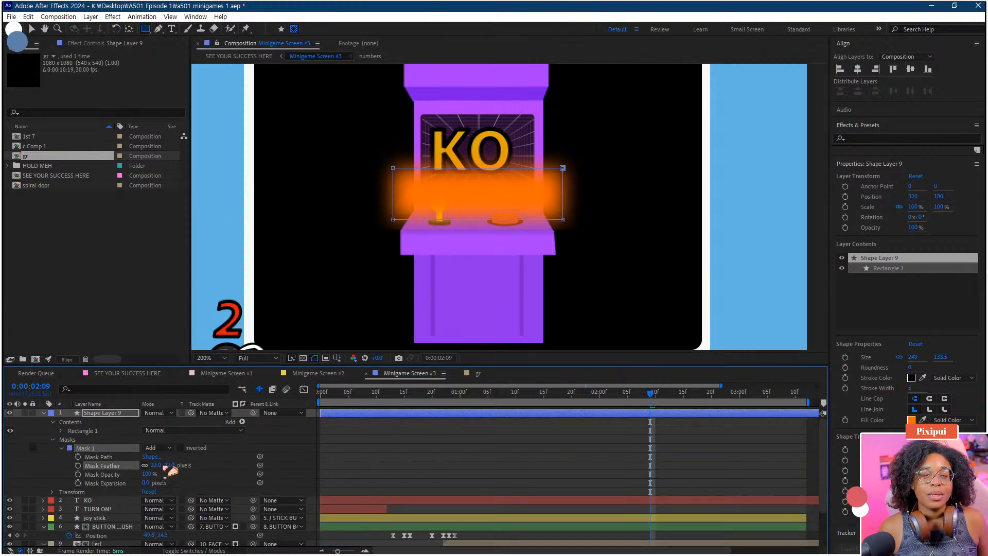
Step: Move the feathered orange band up over the KO text's lower half and use the KO layer as its track matte
click(31, 28)
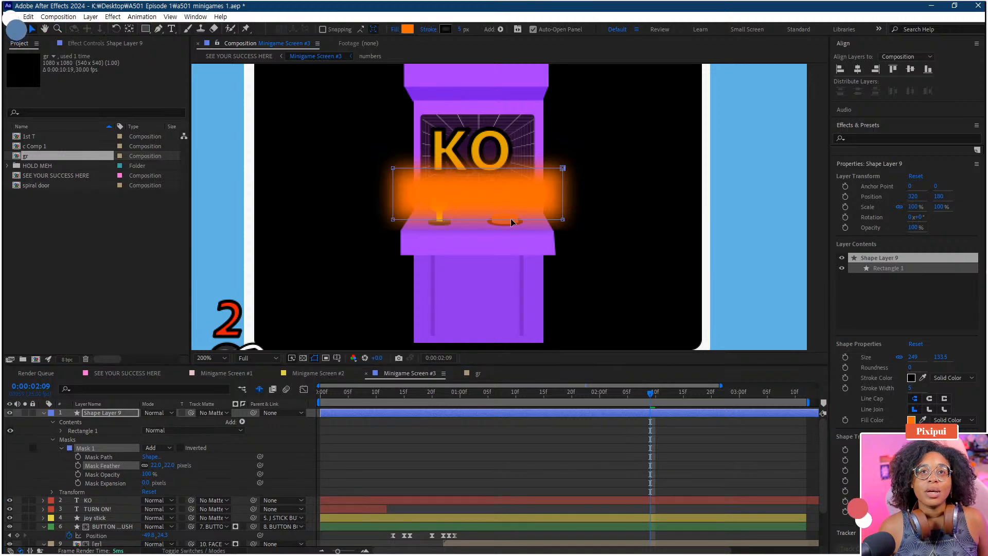
click(505, 192)
drag(510, 194, 496, 178)
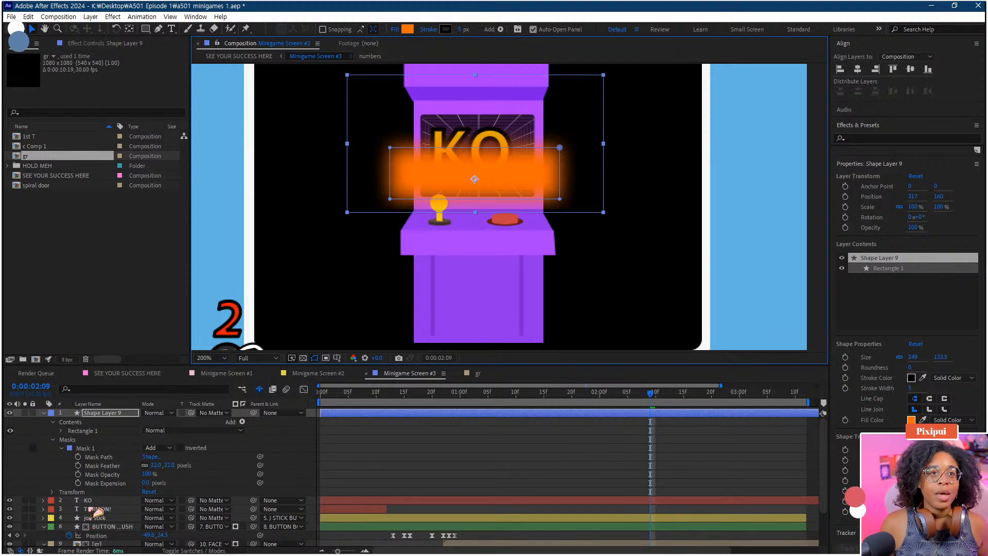
drag(191, 413, 20, 506)
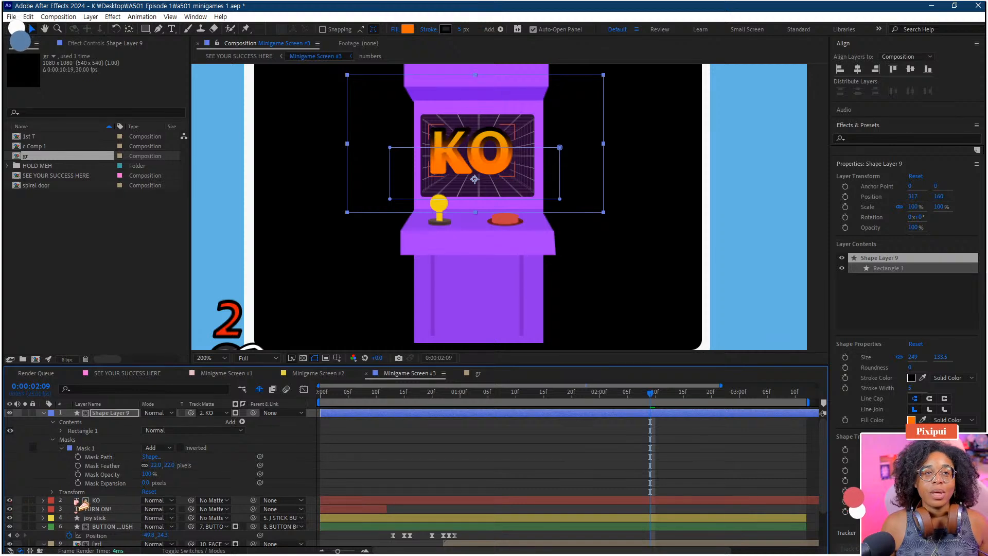
Step: Duplicate the KO text layer, place the copy above the orange shape layer, and turn off the copy's fill
click(96, 500)
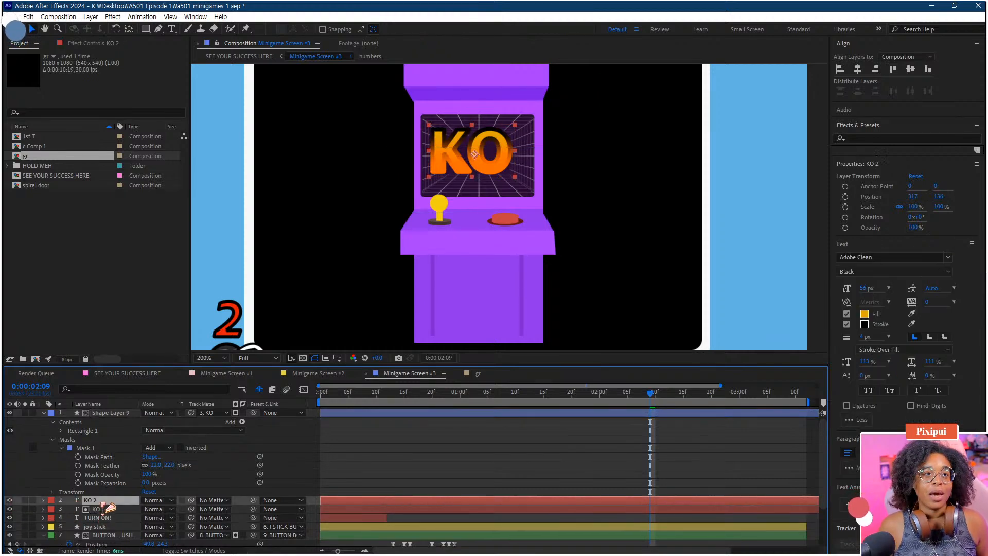
key(ctrl+d)
drag(98, 500, 87, 411)
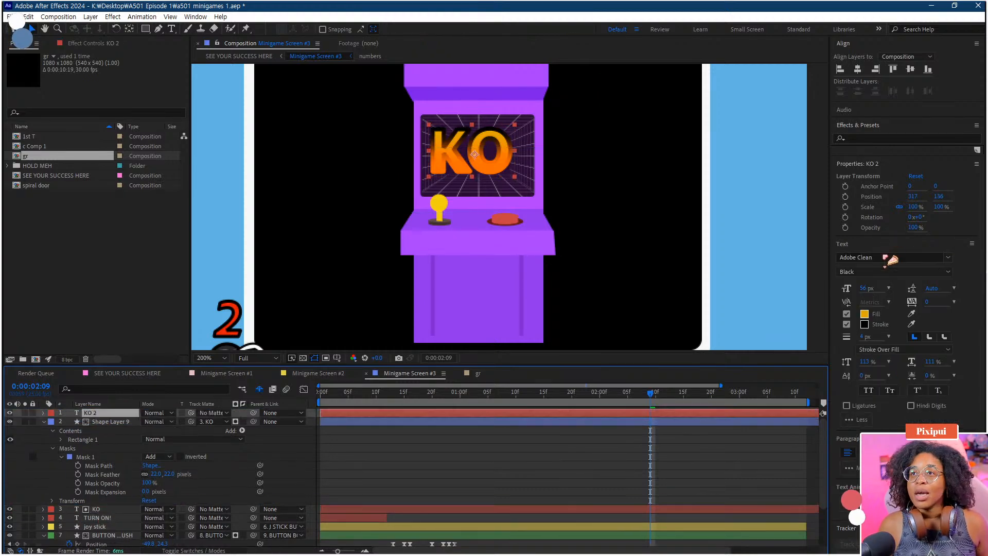
click(846, 313)
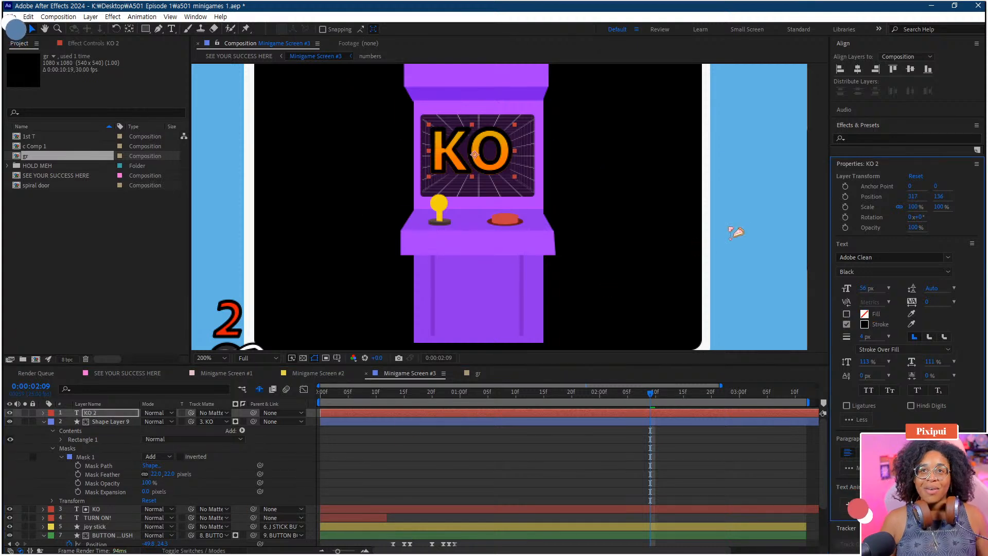
Step: Parent the KO 2 outline layer and Shape Layer 9 to the original KO text layer
ctrl+click(110, 421)
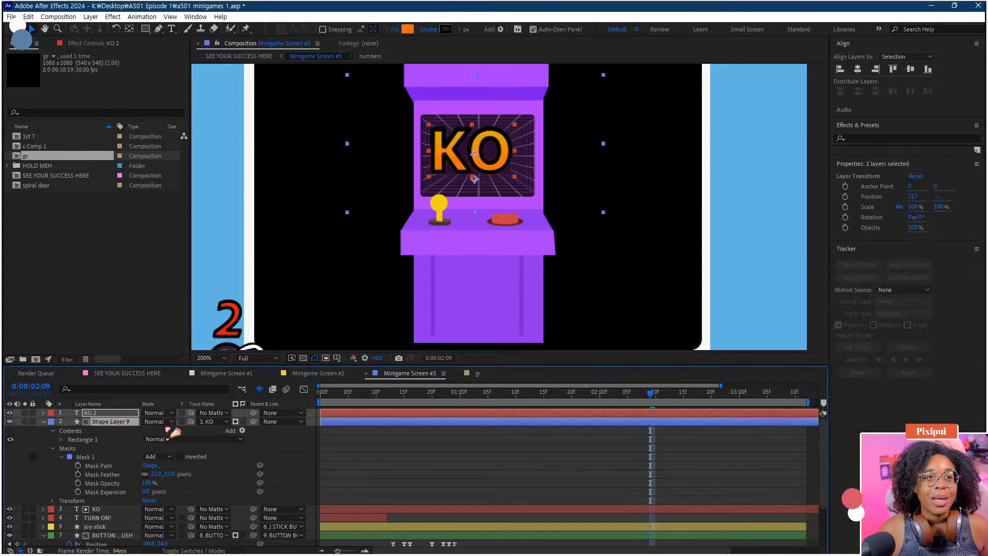
ctrl+click(113, 510)
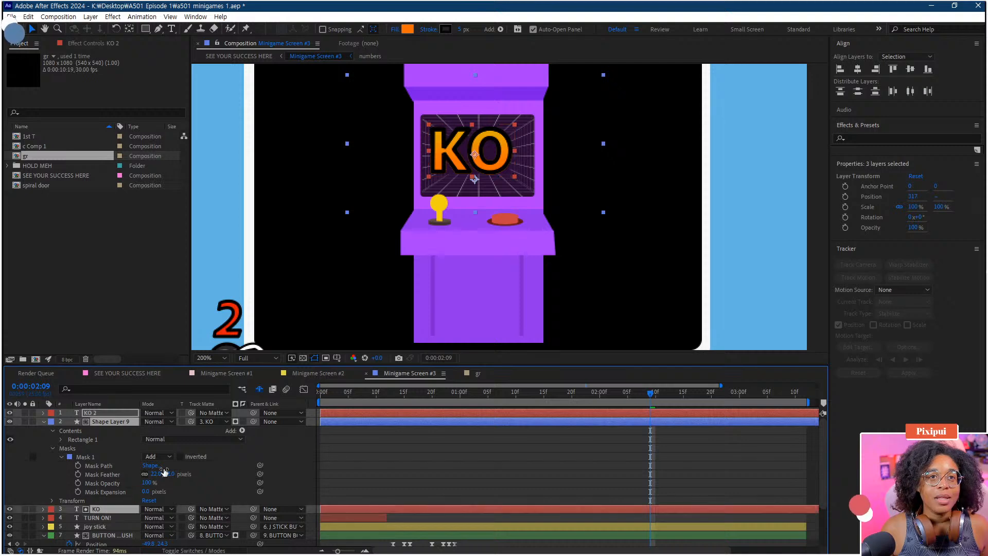
ctrl+click(106, 511)
drag(253, 421, 98, 509)
key(F2)
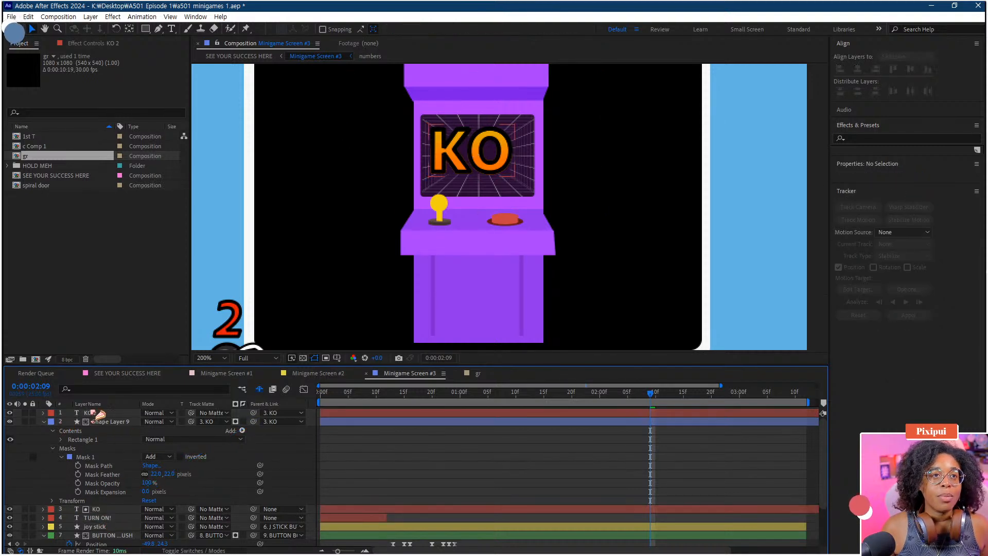
Step: Mark the KO 2 and Shape Layer 9 layers as shy to hide them from the timeline
click(98, 413)
ctrl+click(102, 420)
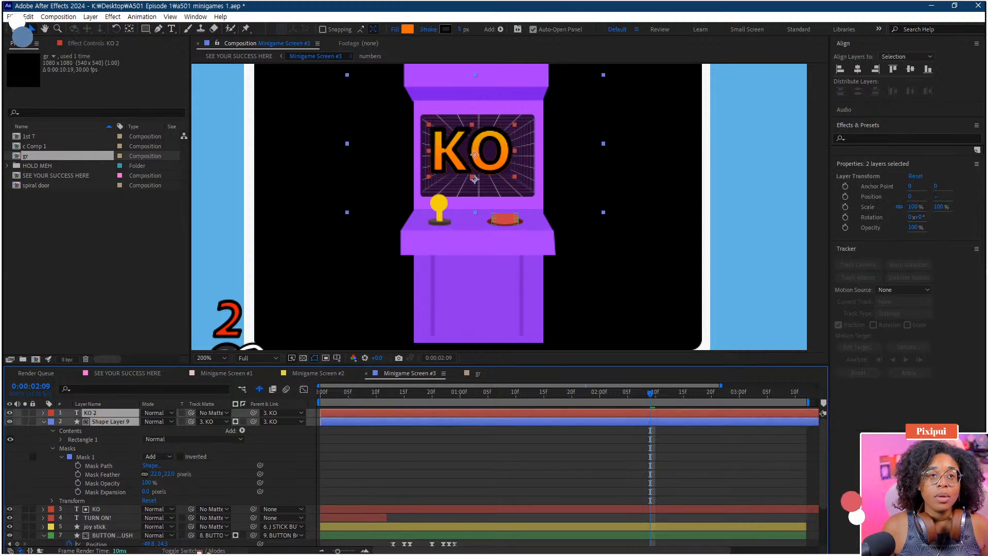
click(193, 551)
click(148, 421)
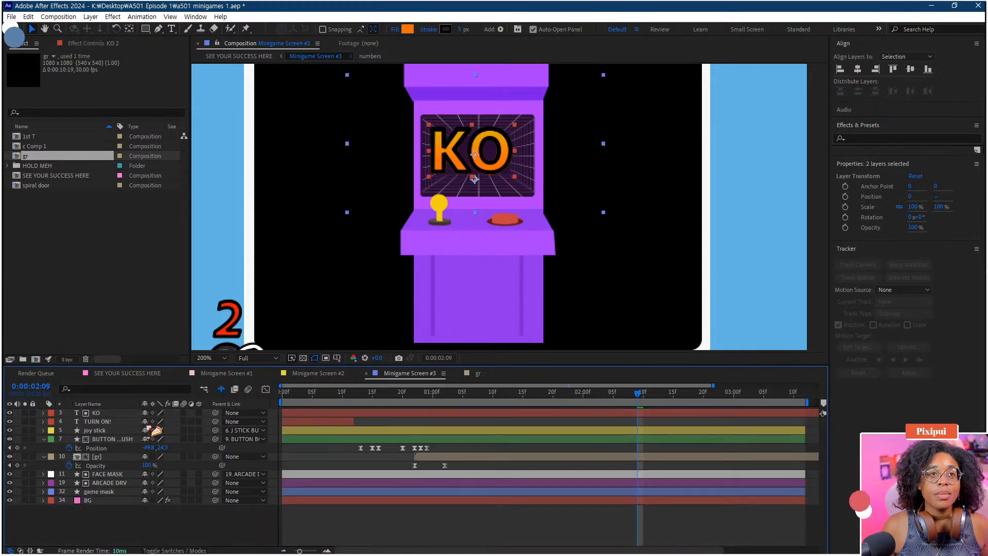
Step: Move the KO text to about position 324, 138.5 so it is centred on the arcade machine's screen
click(101, 414)
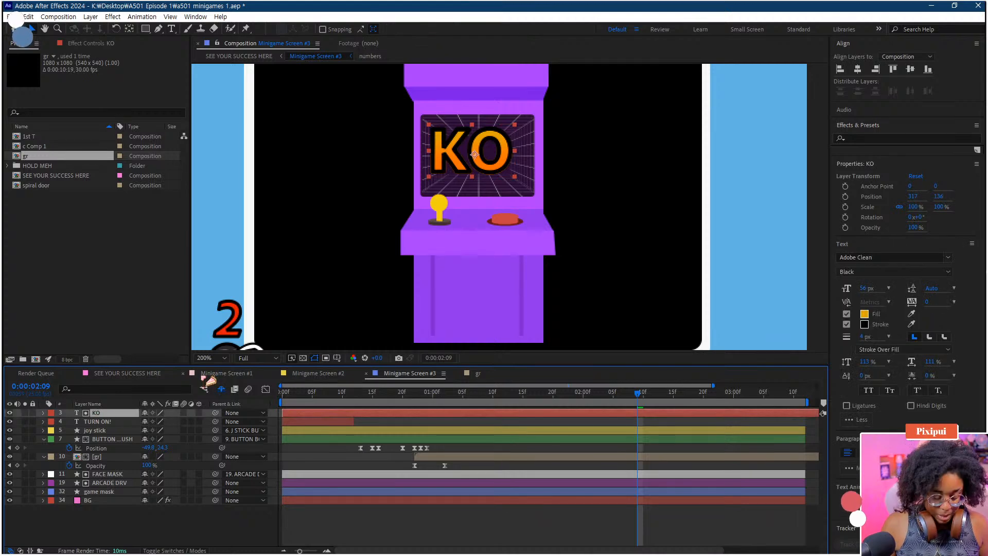
key(p)
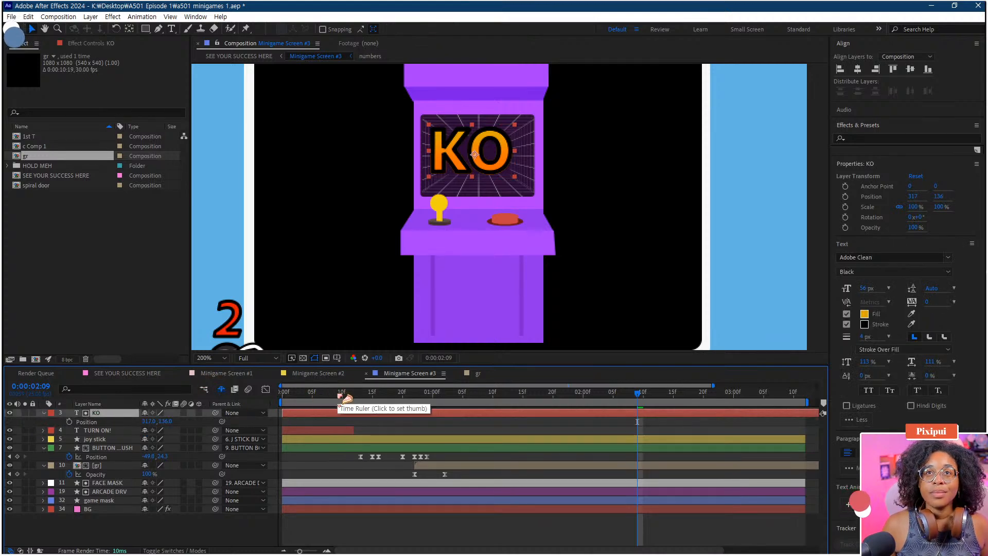
drag(461, 169, 469, 171)
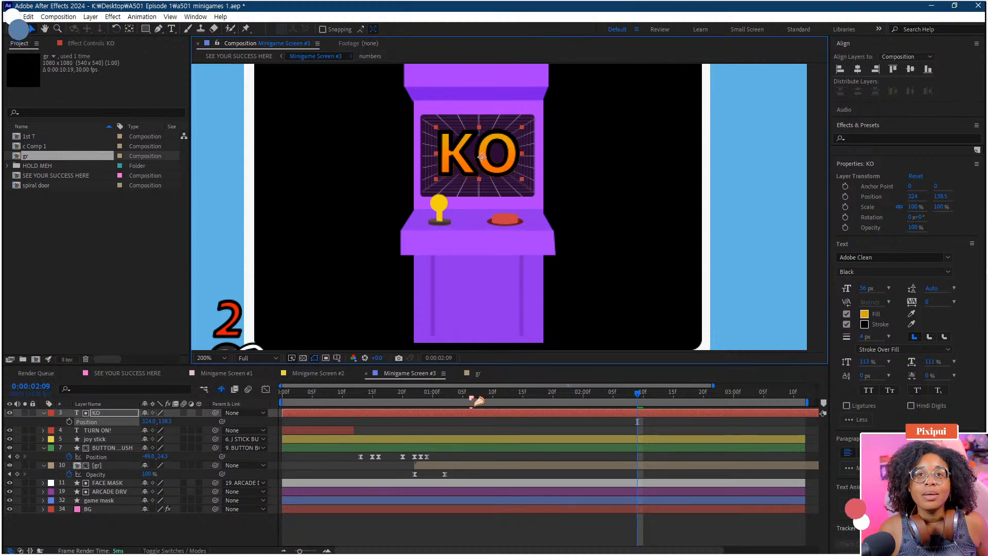
Step: Add a 100% Scale keyframe to the KO layer at 0:00:01:06
click(468, 395)
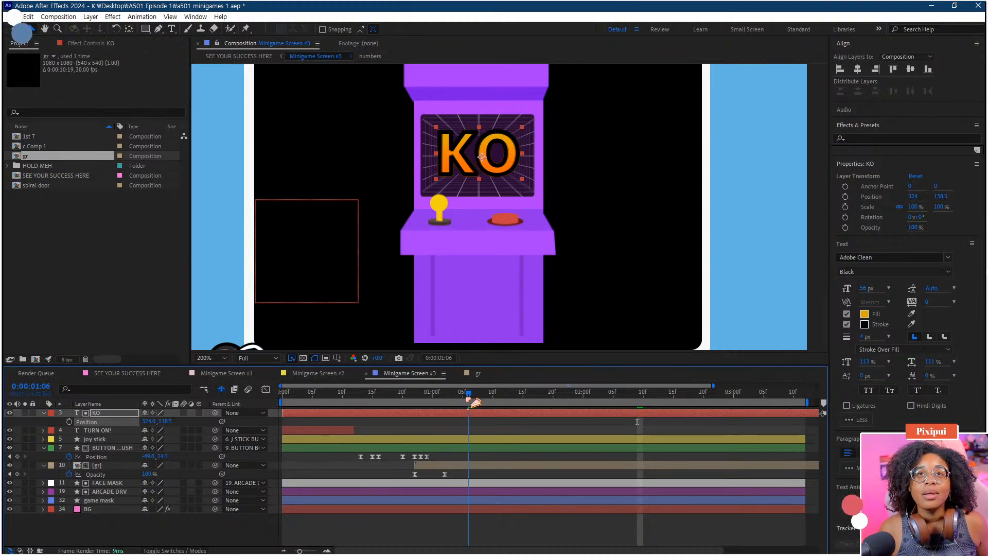
key(s)
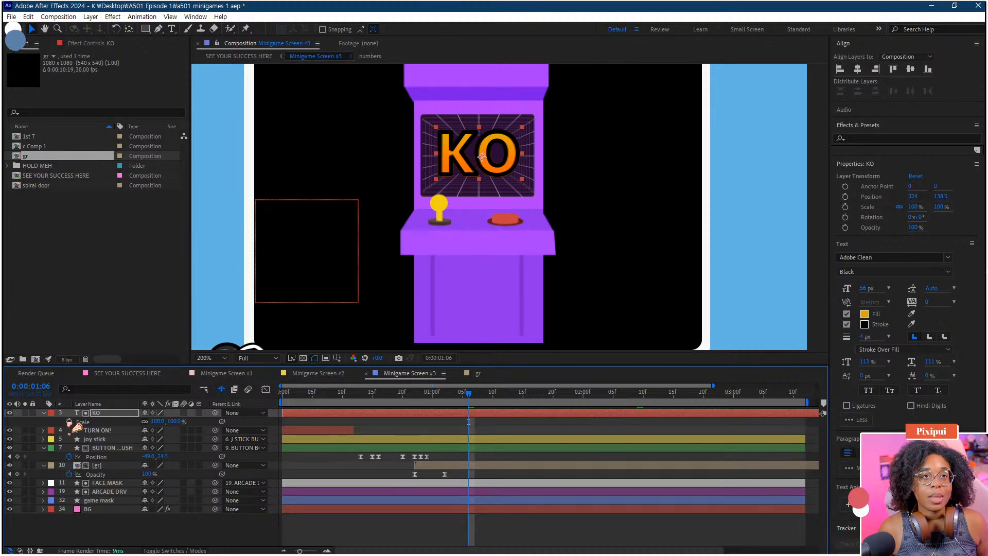
click(70, 422)
scroll(527, 201, down, 1)
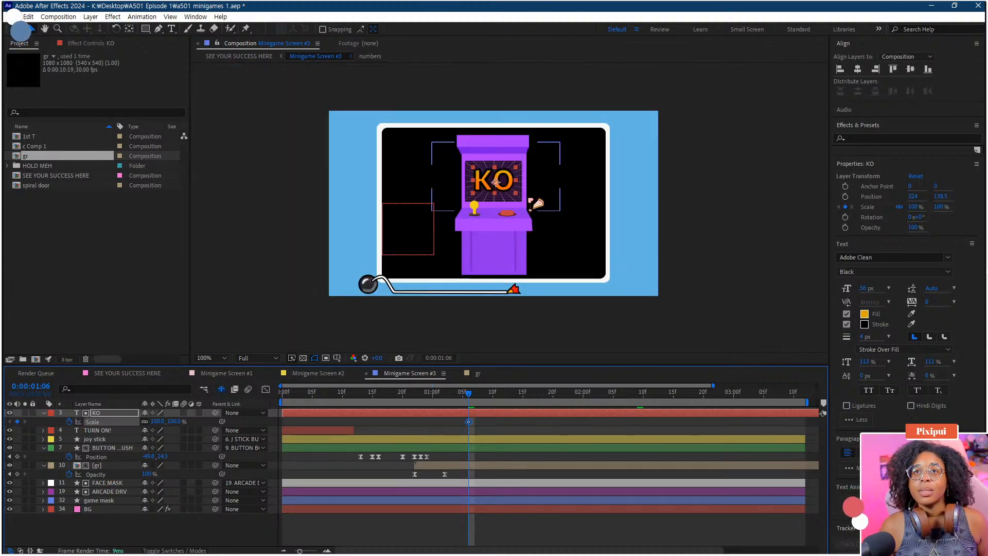
scroll(531, 218, up, 1)
Step: Try moving the KO layer's Scale keyframe to 0:00:01:10, and return it to 0:00:01:06
drag(469, 423, 475, 422)
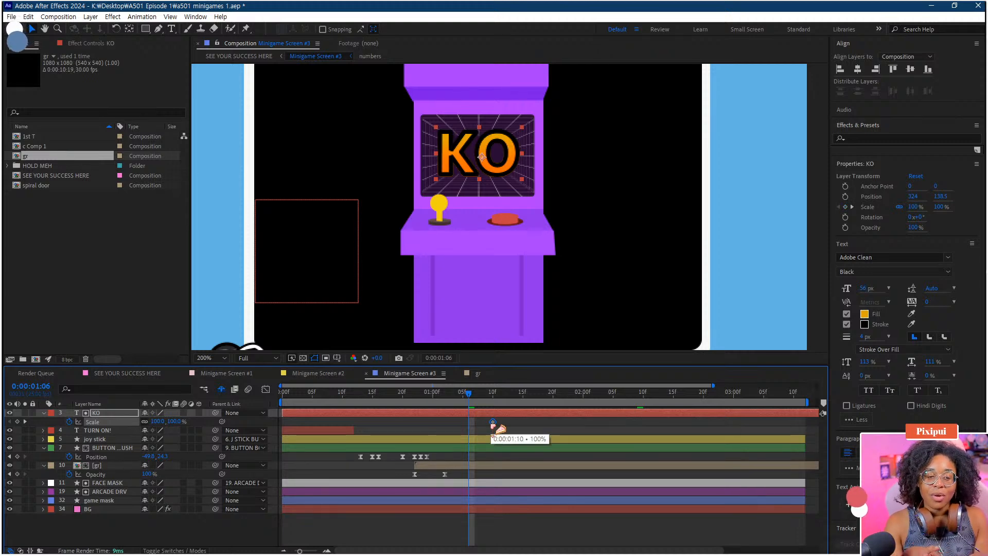
drag(494, 424, 469, 423)
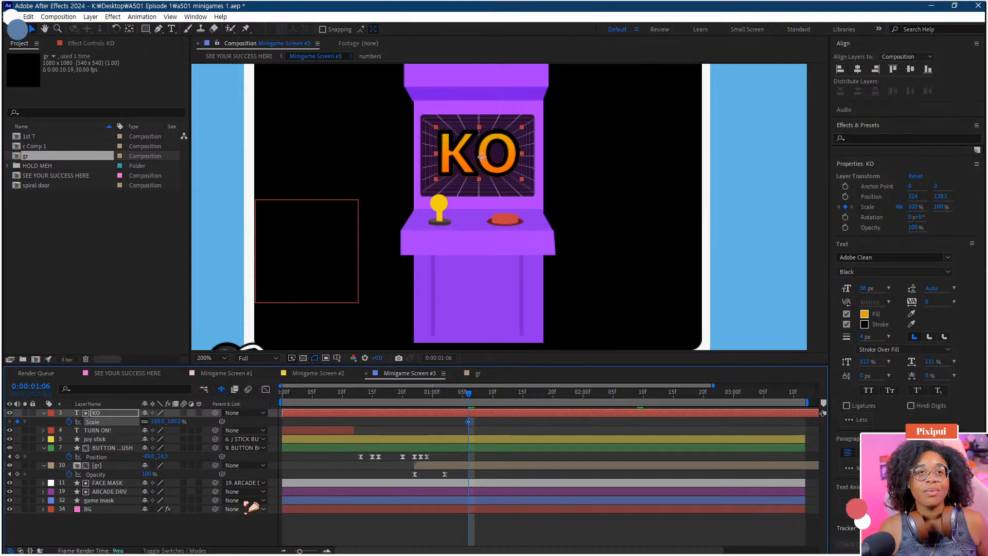
click(489, 432)
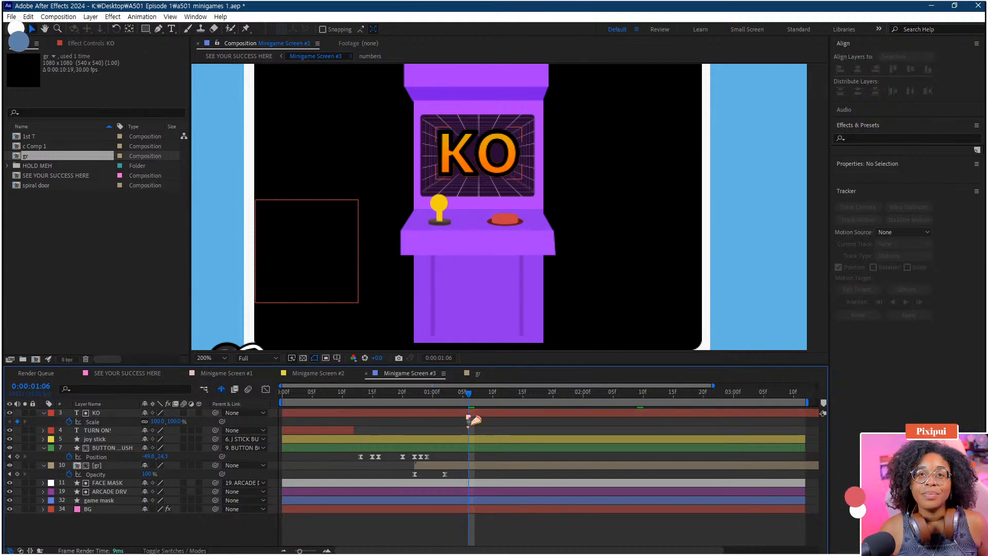
Step: Move the KO layer's 100% Scale keyframe to 0:00:02:00 and set the current time there
click(469, 422)
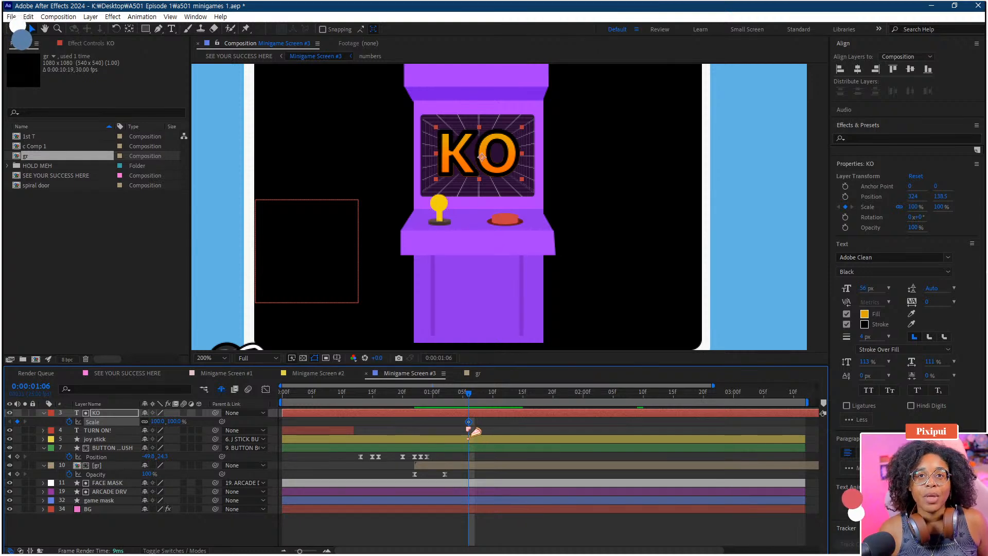
drag(468, 421, 583, 422)
click(585, 394)
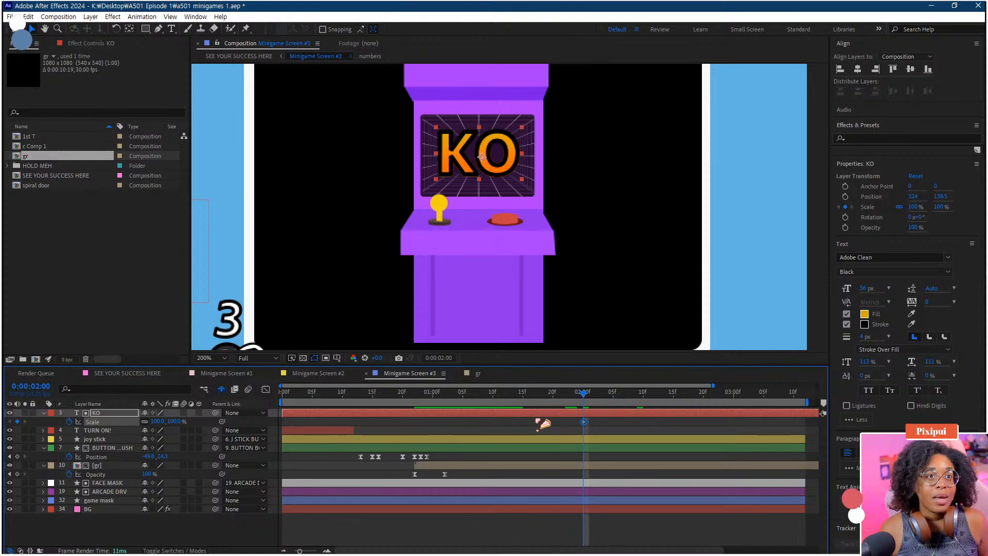
Step: Set the KO layer's Scale keyframe at 0:00:02:00 to 0%
click(157, 421)
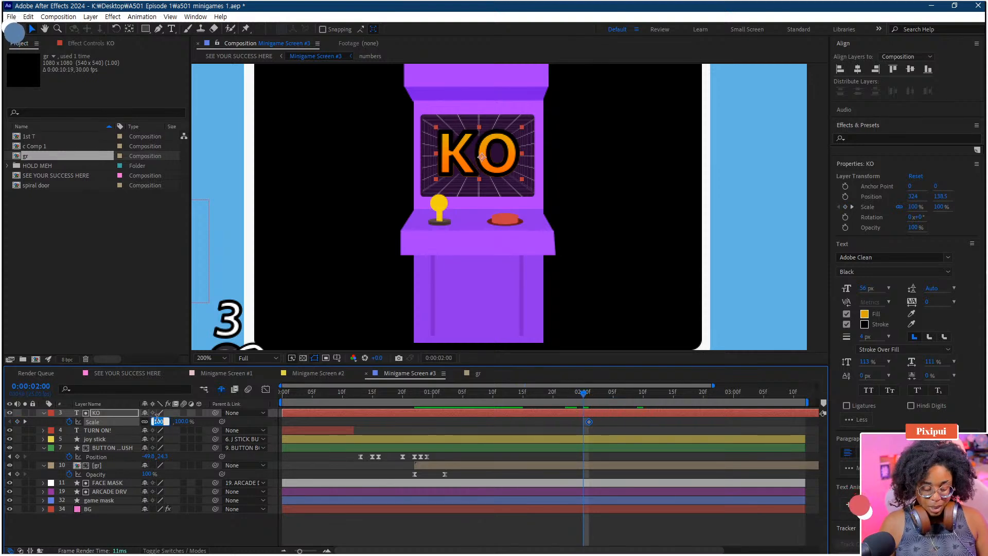
text(0)
key(Return)
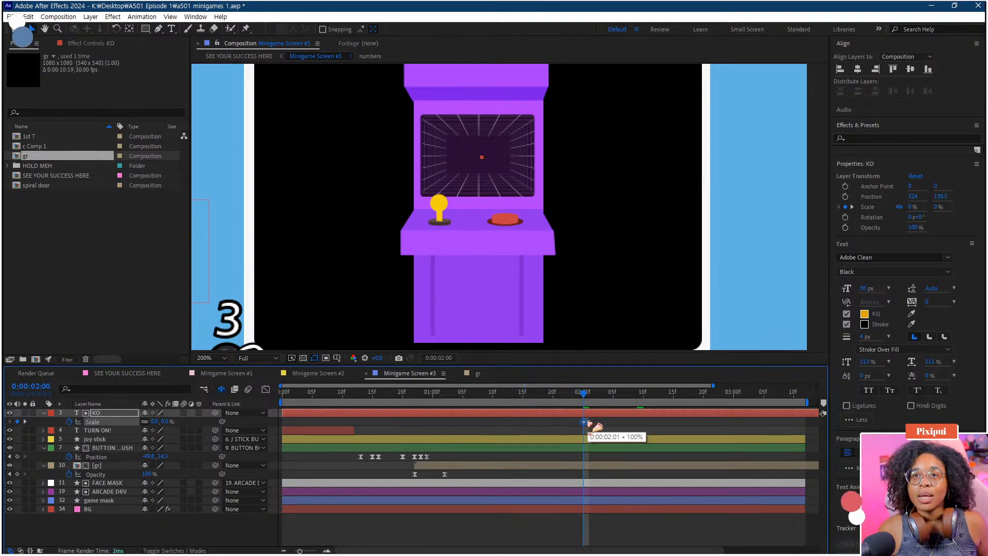
Step: Place the KO layer's 100% Scale keyframe at 0:00:02:04 and set its Scale to 119% at 0:00:02:02
click(597, 399)
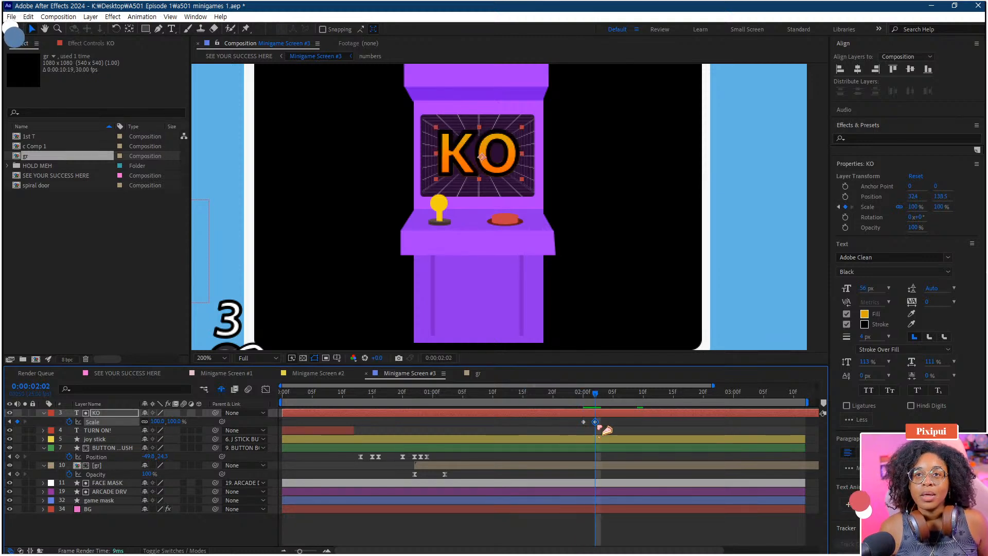
drag(596, 422, 608, 422)
key(ctrl+v)
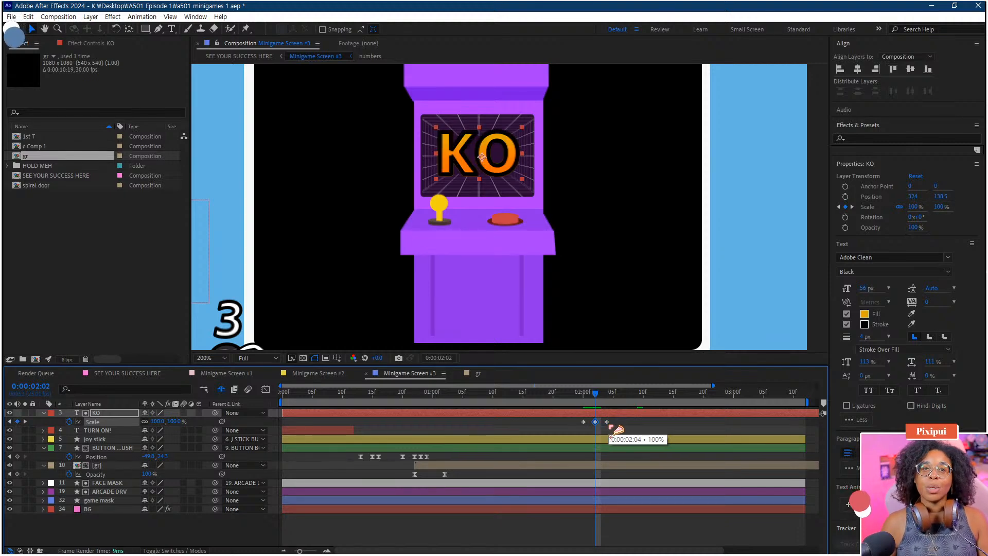
click(157, 422)
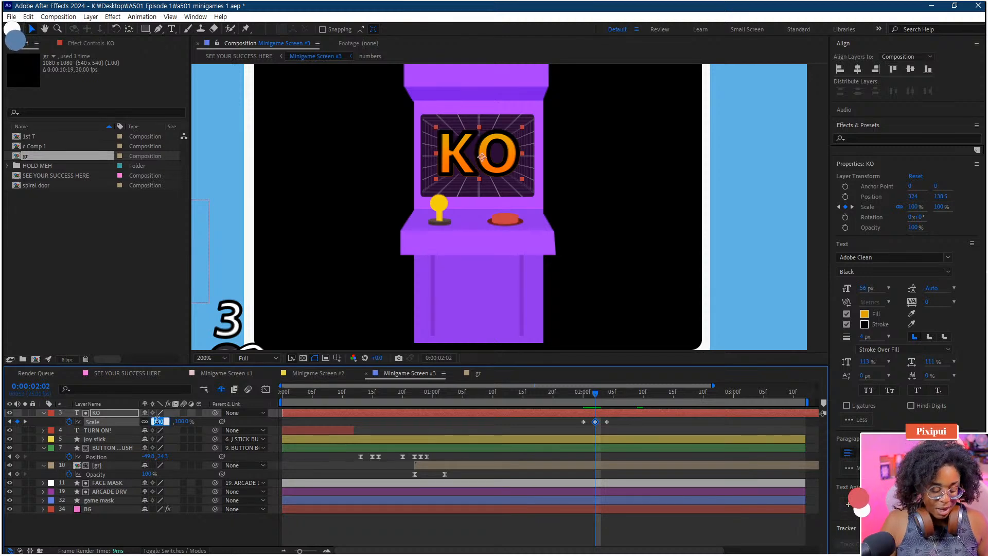
text(119)
key(Return)
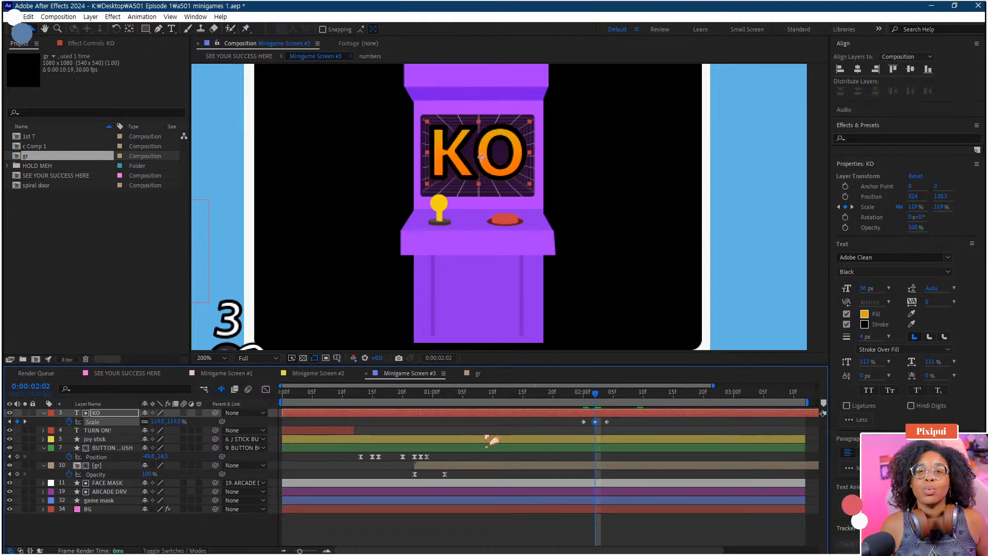
Step: Preview the KO text's scale-in animation and save the project
click(565, 395)
scroll(569, 203, down, 1)
key(space)
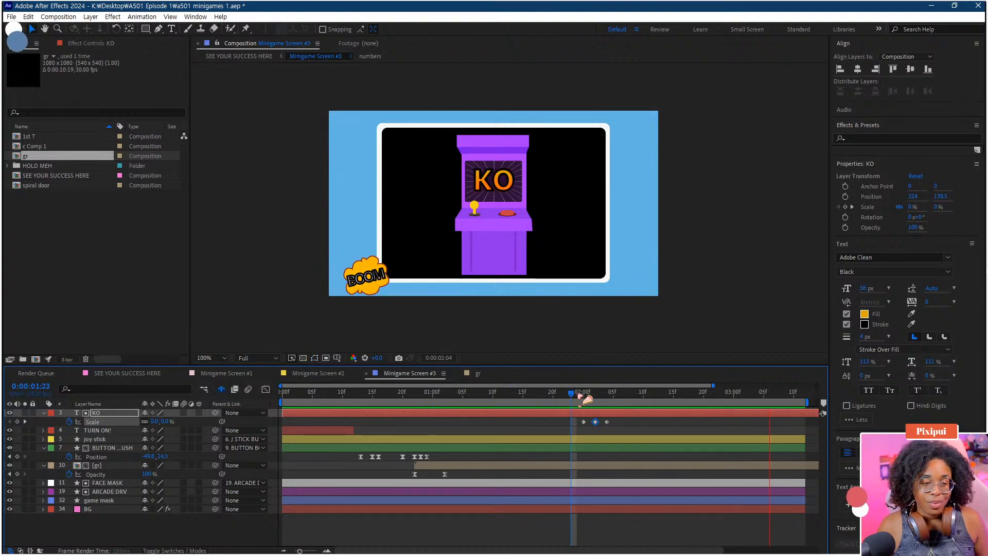
key(ctrl+s)
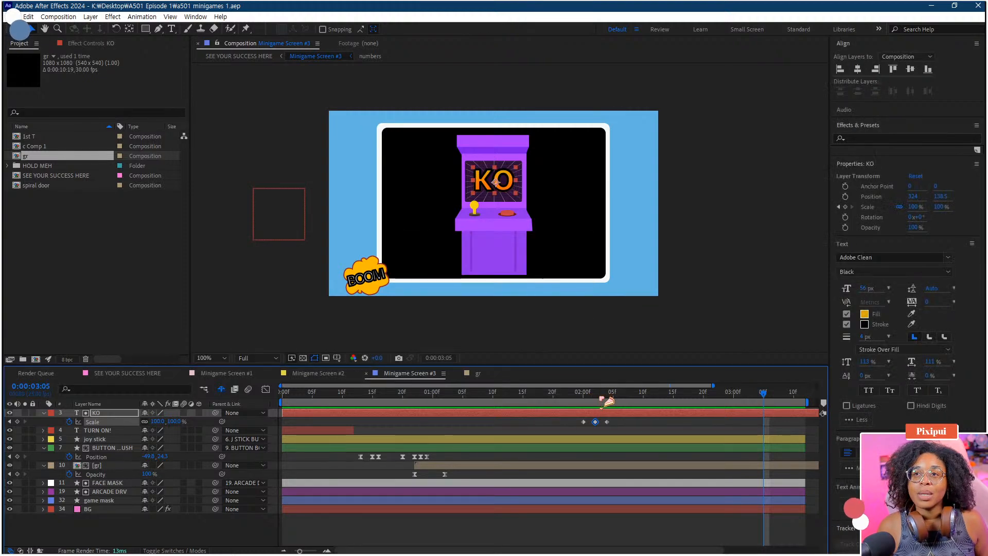
key(space)
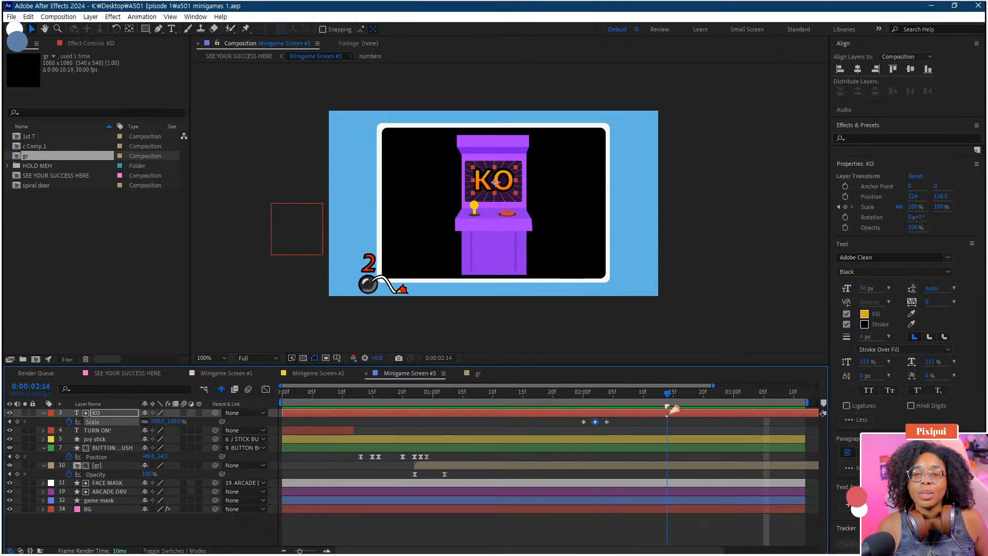
Step: Trim the start of the KO layer to 0:00:01:16
drag(669, 399, 533, 402)
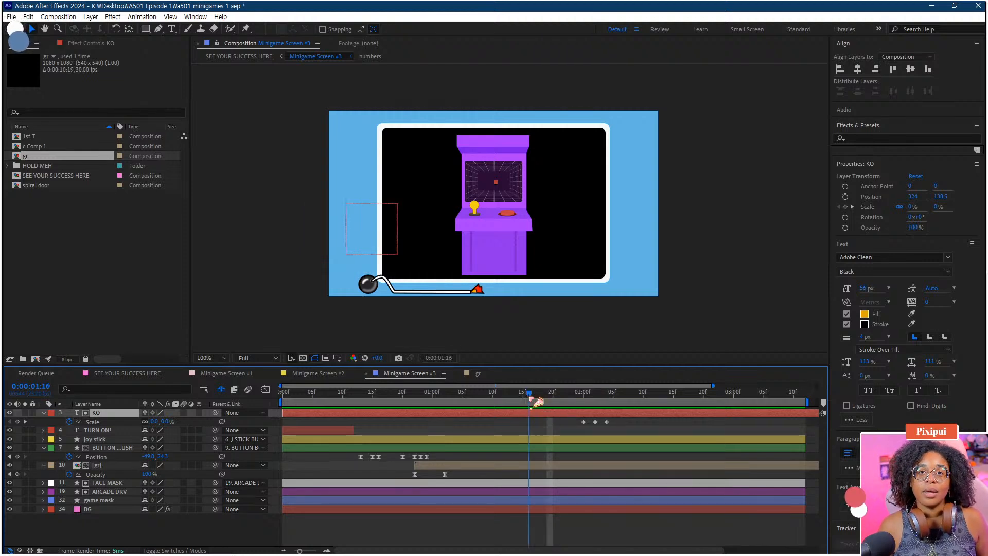
scroll(509, 205, up, 2)
click(442, 222)
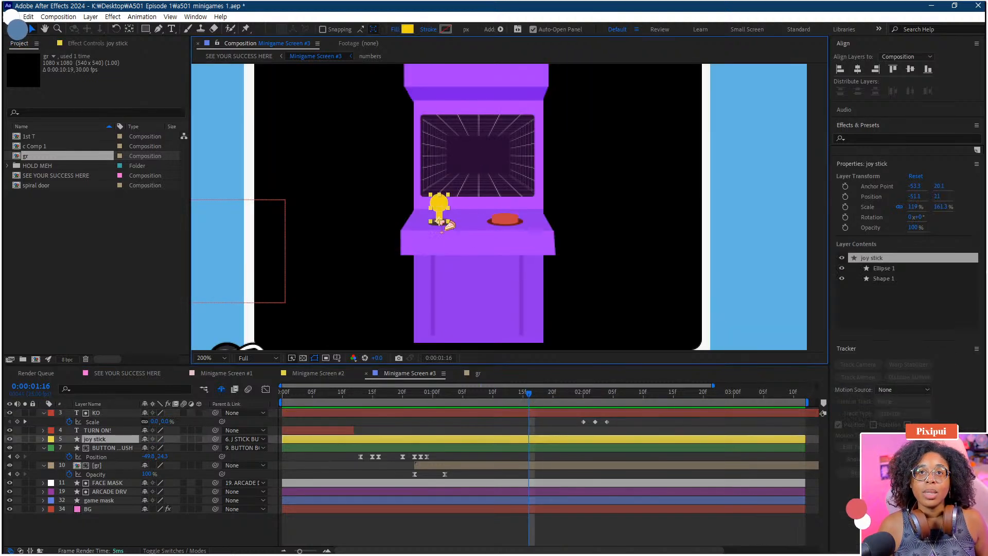
click(546, 418)
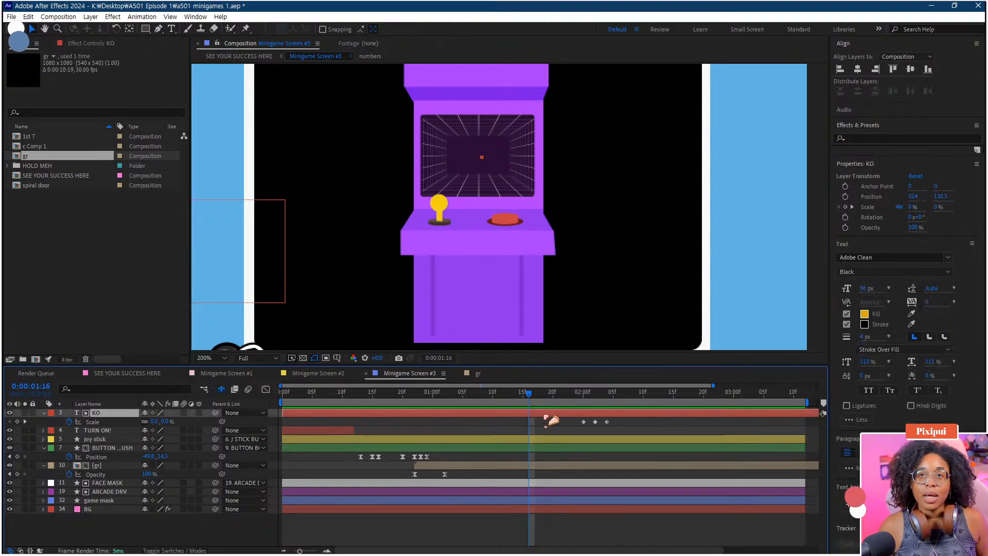
key(alt+bracketleft)
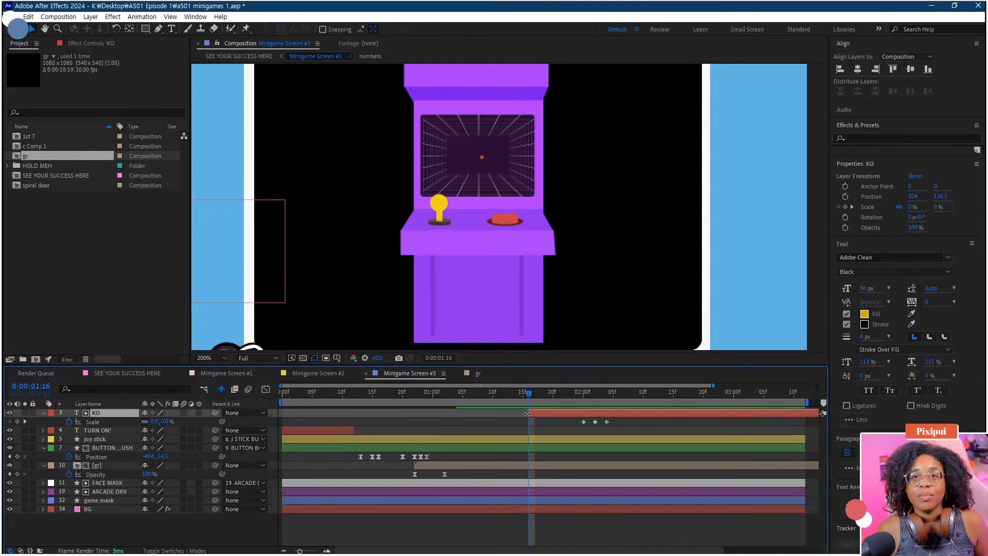
Step: Add a 0° Rotation keyframe to the joy stick layer and place it at 0:00:01:14
click(463, 438)
key(r)
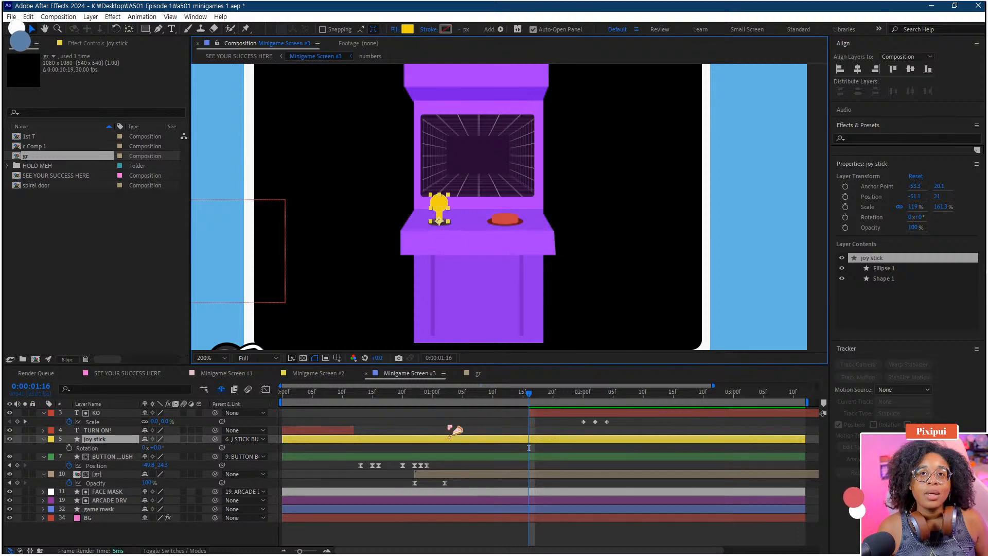
click(528, 401)
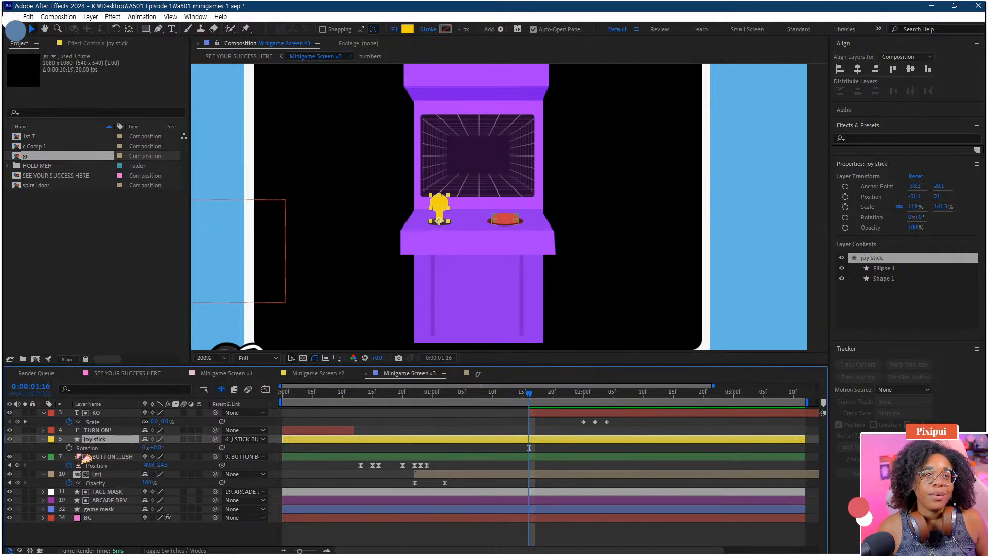
click(70, 447)
click(523, 452)
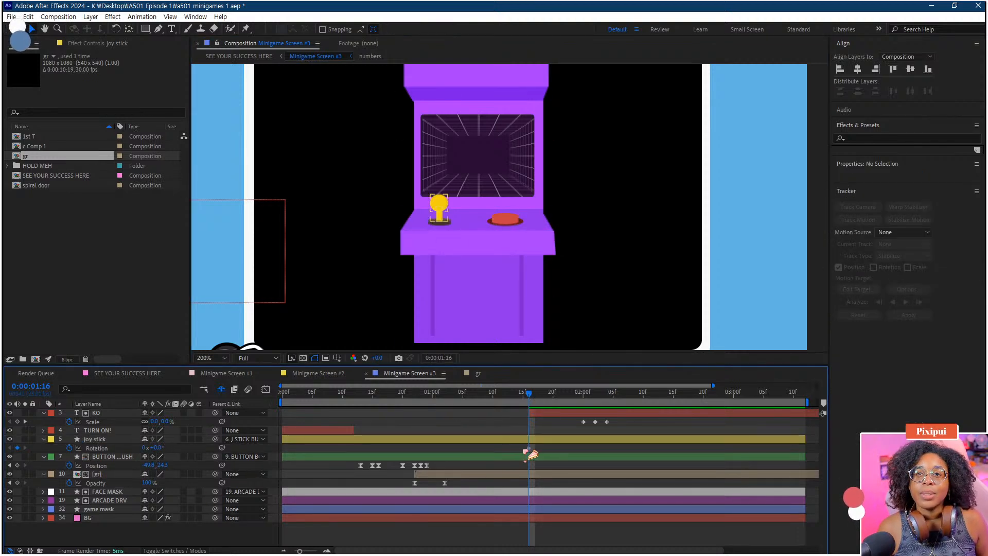
drag(528, 448, 517, 447)
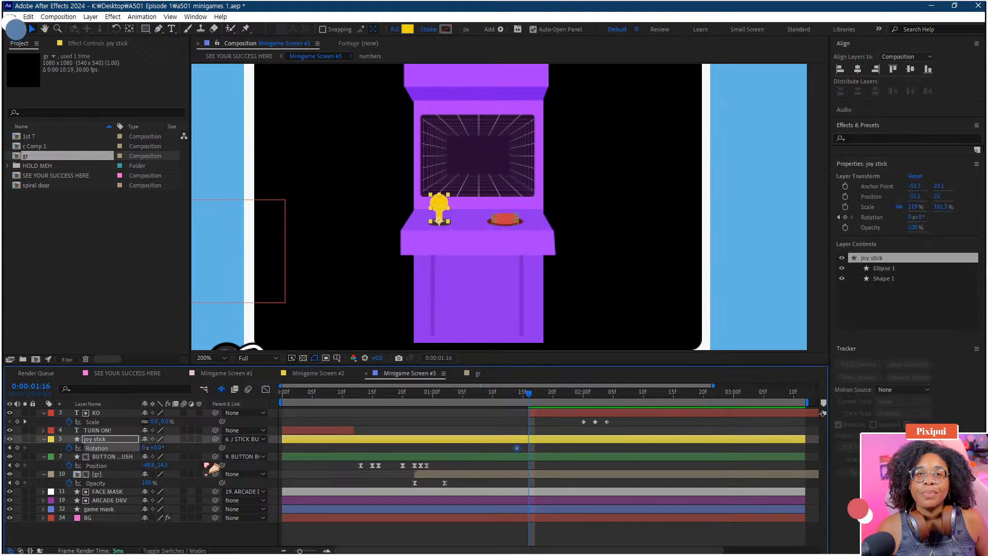
Step: Keyframe the joy stick's Rotation at -15° on 0:00:01:16 and about -8° on 0:00:01:17
drag(161, 449, 153, 449)
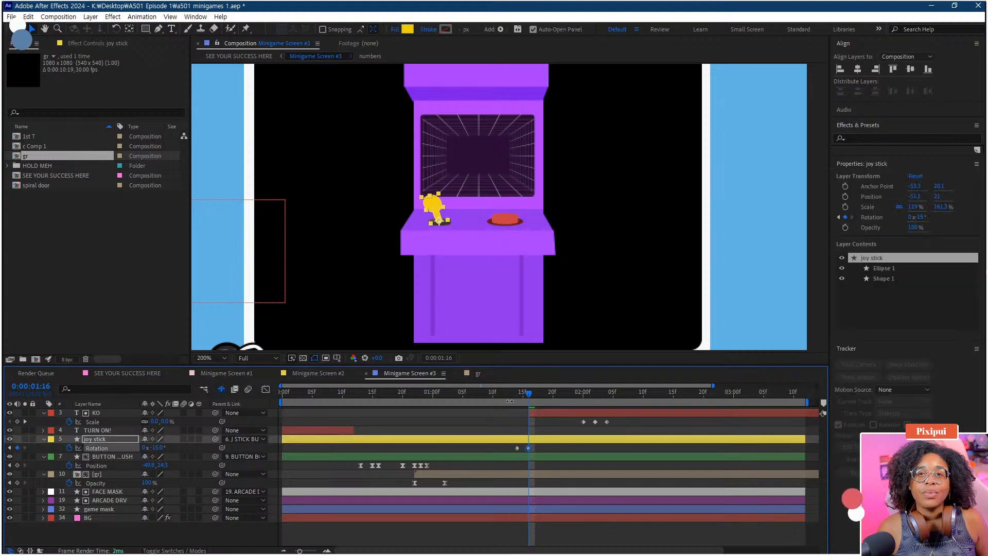
click(535, 393)
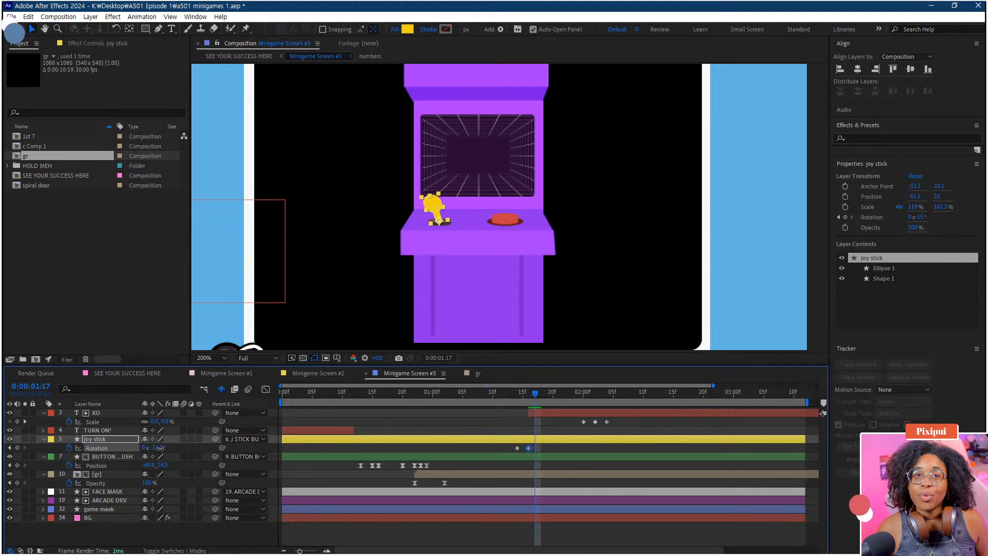
drag(156, 447, 162, 448)
Step: Repeat the joy stick's last Rotation keyframe at 0:00:01:20 and set its Rotation to 19° at 0:00:01:22
click(553, 399)
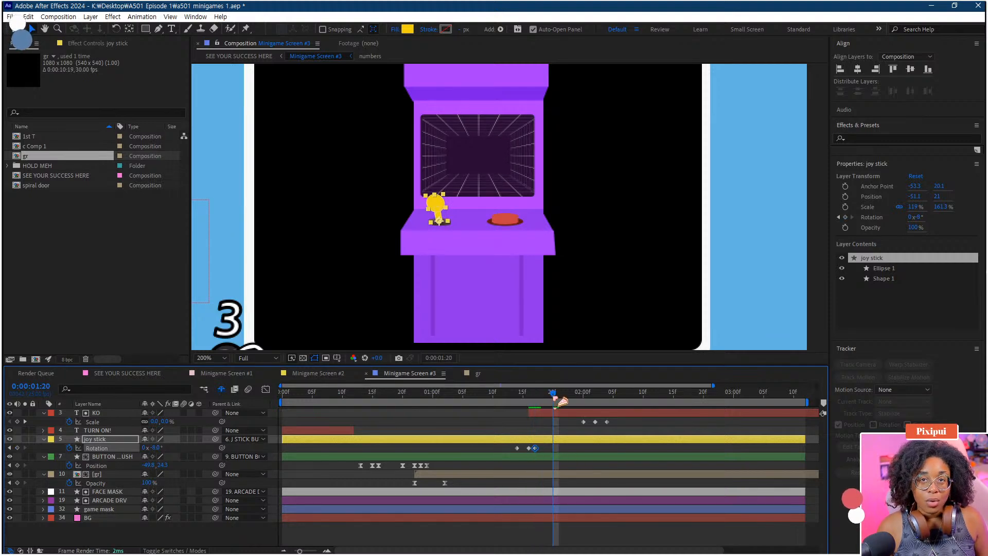
click(565, 393)
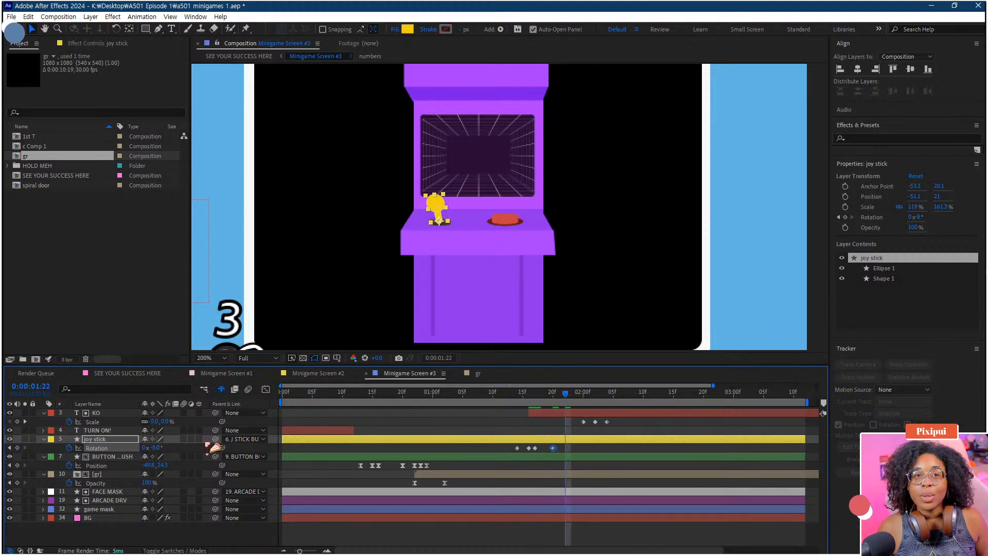
drag(163, 447, 186, 453)
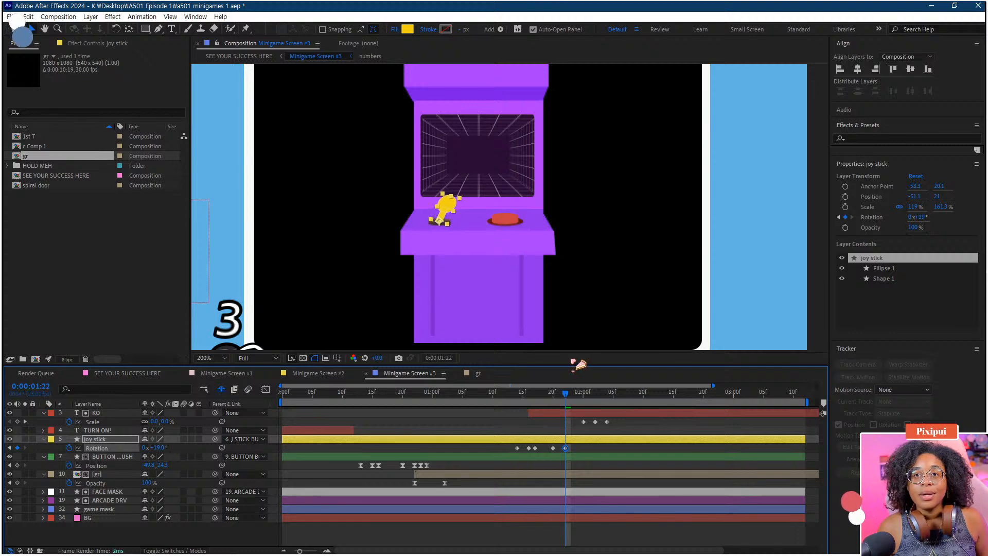
Step: Keyframe the joy stick's Rotation at 5° on 0:00:01:24 and 9° on 0:00:02:00
click(571, 397)
click(578, 398)
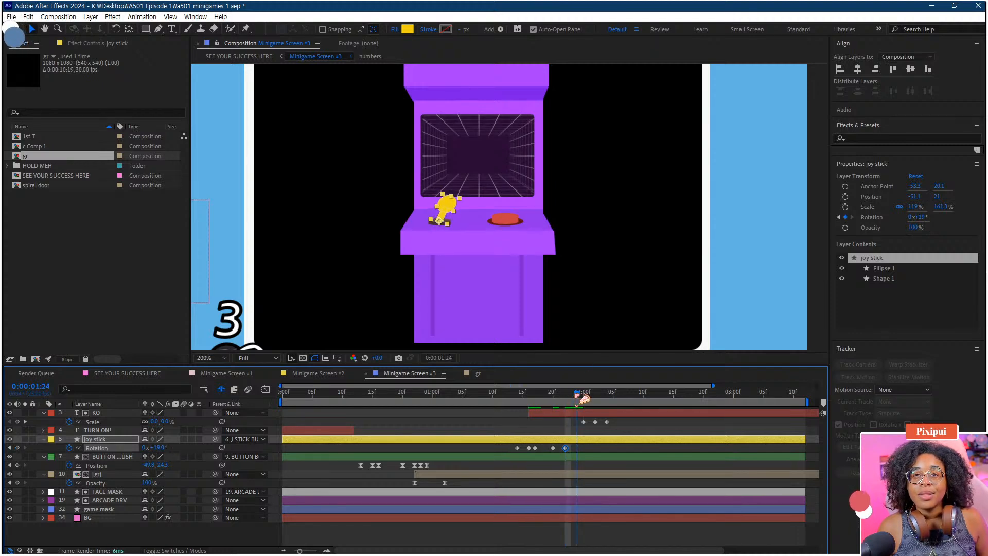
drag(165, 452, 158, 450)
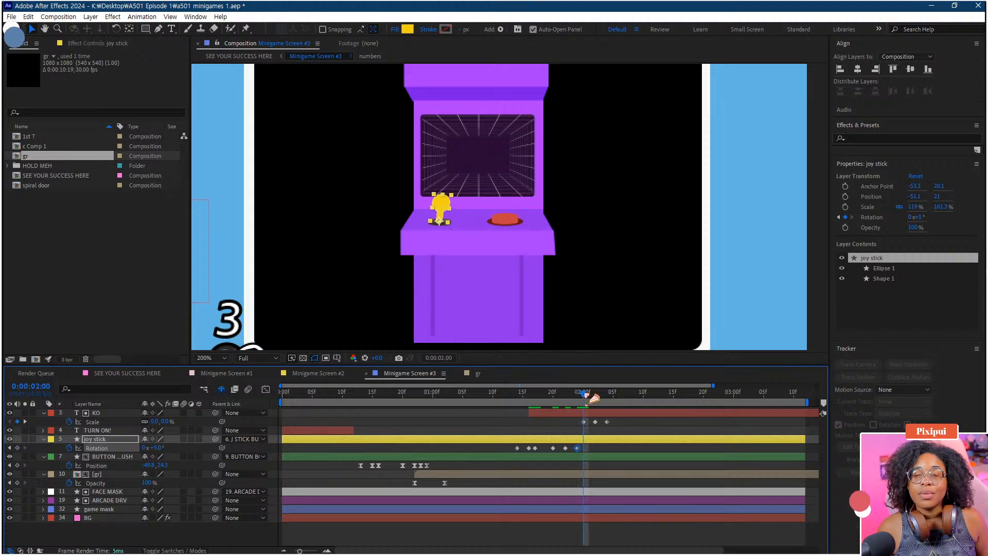
drag(560, 402, 590, 401)
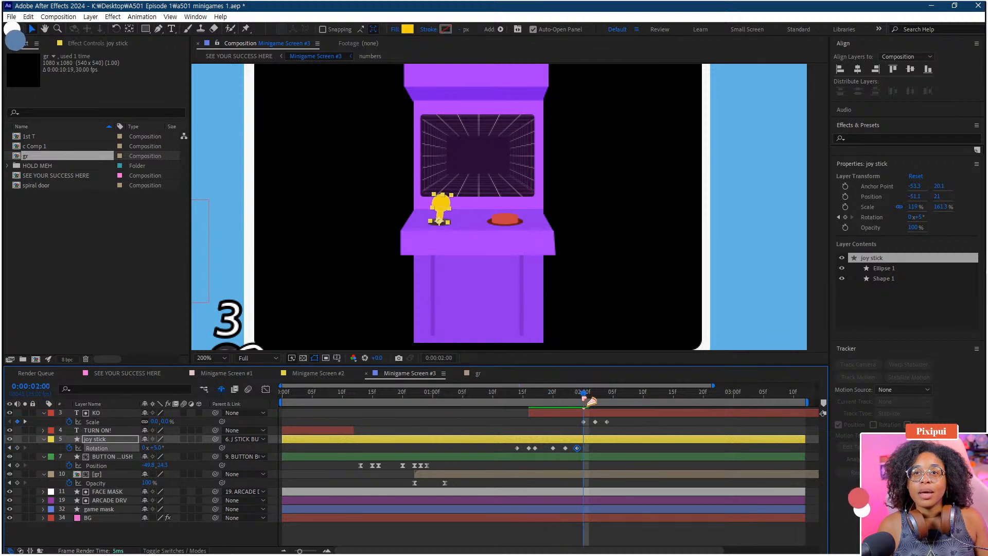
drag(159, 448, 160, 448)
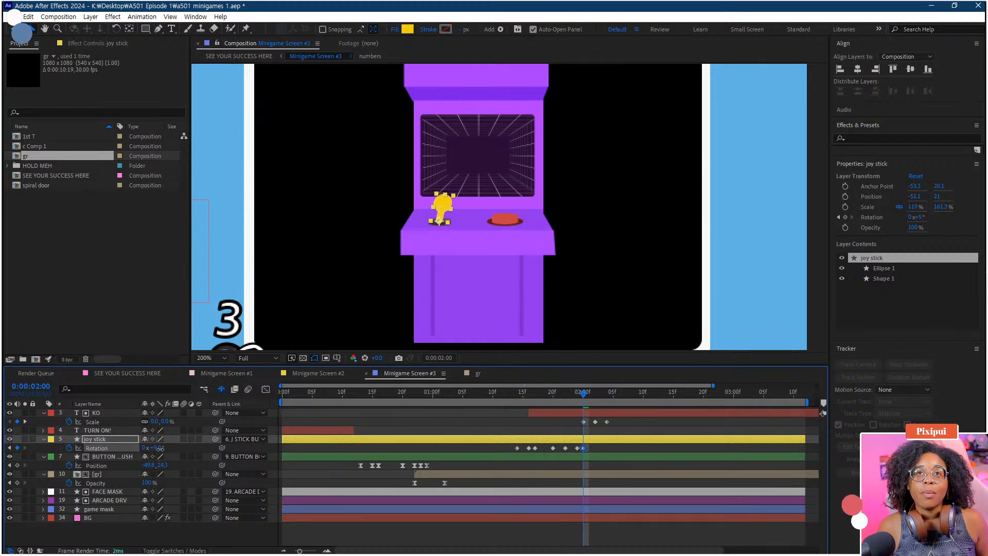
Step: Add a 0° Rotation keyframe for the joy stick at 0:00:02:04 and set its Rotation to -5° at 0:00:02:03
drag(582, 405, 601, 402)
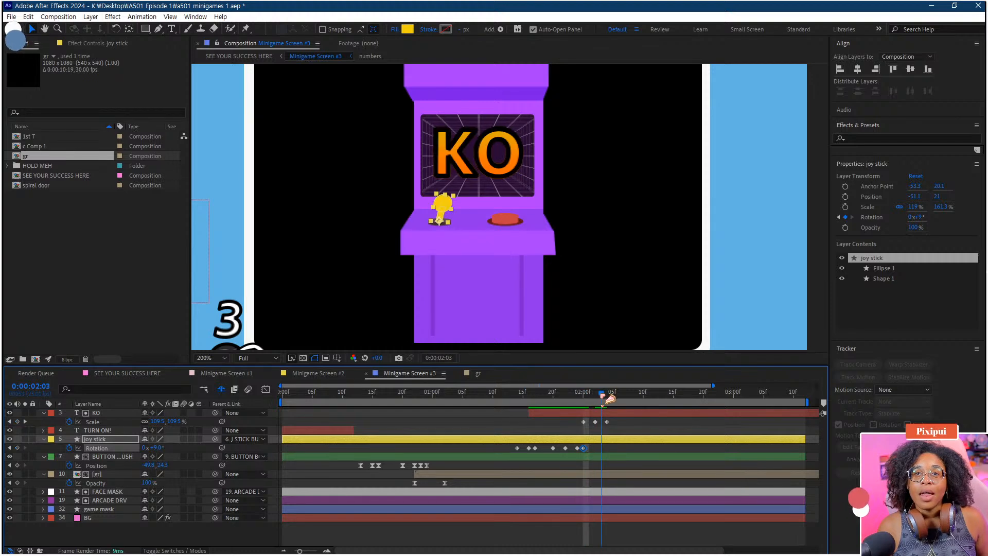
key(ctrl+v)
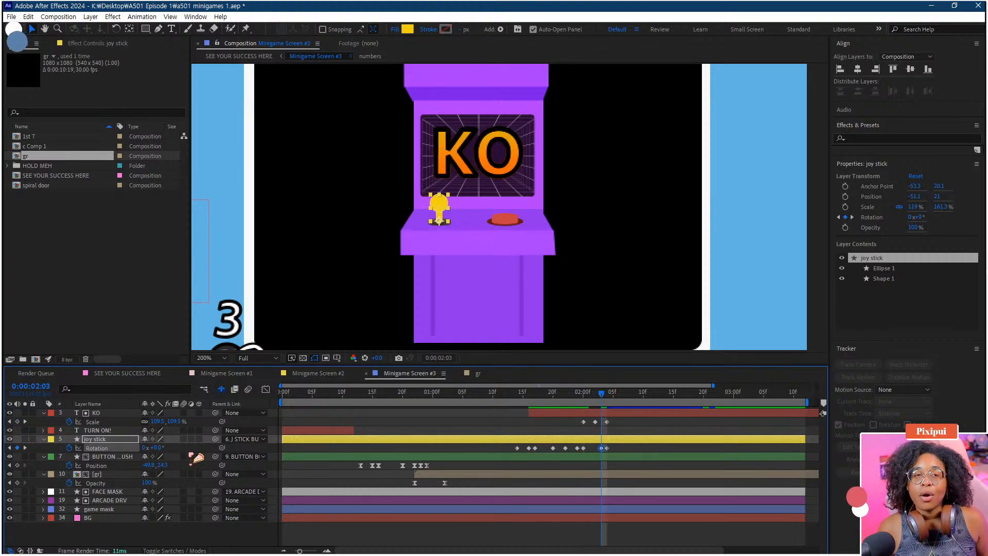
drag(157, 448, 151, 448)
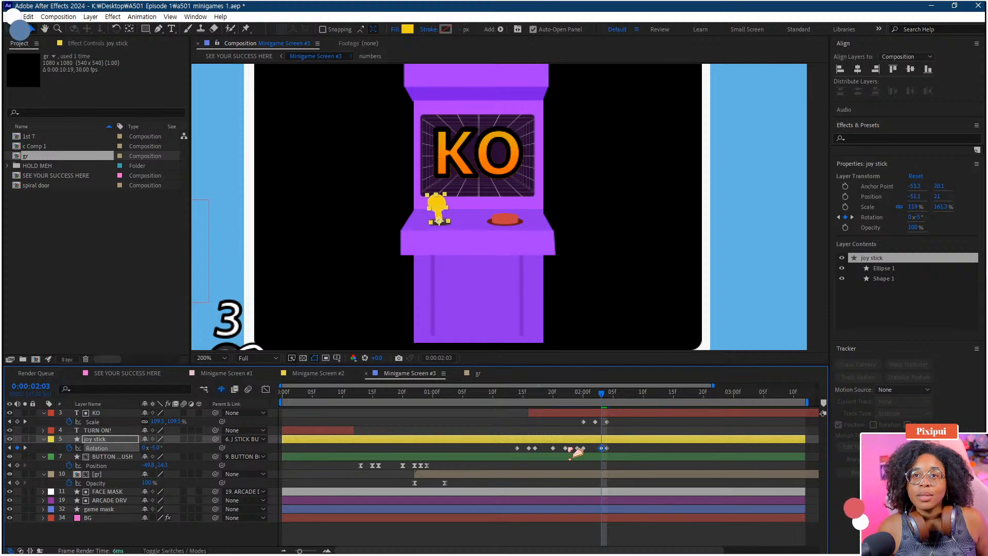
Step: Copy the joy stick's 9° Rotation keyframe to 0:00:02:02 and apply Easy Ease to all its Rotation keyframes
click(583, 447)
drag(602, 399, 595, 399)
key(ctrl+v)
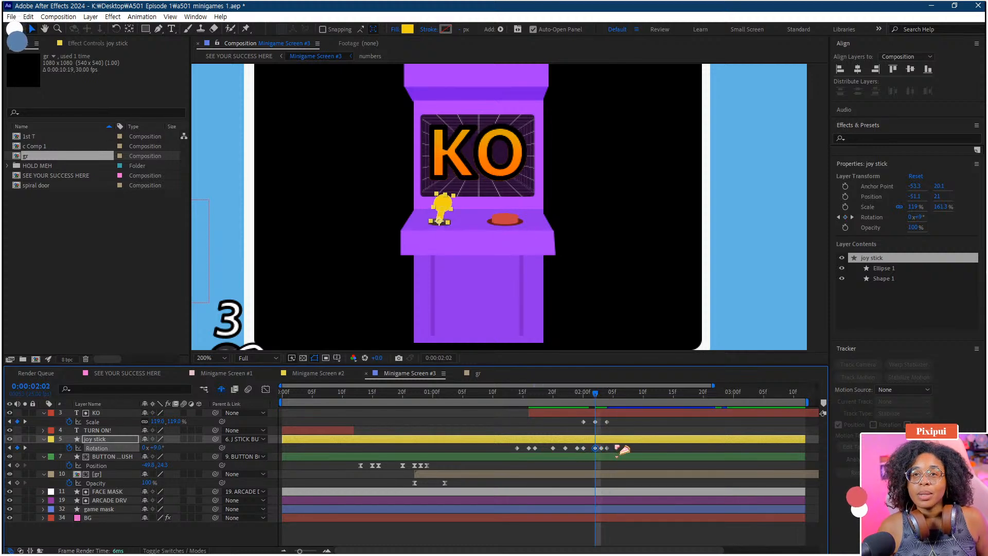
drag(618, 445, 486, 453)
key(F9)
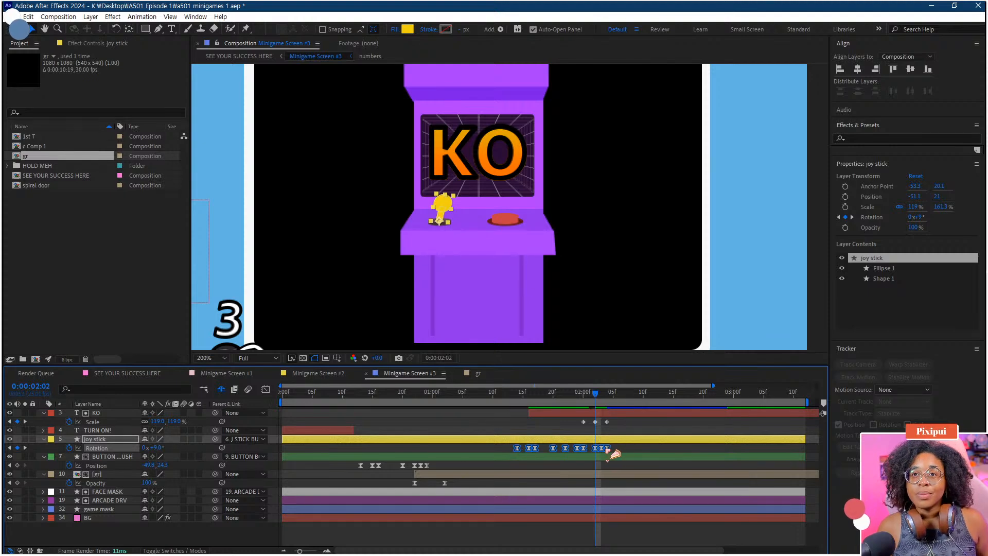
Step: Shift all the joy stick's Rotation keyframes so they start at 0:00:01:09, and preview the animation from 0:00:01:07
drag(613, 453, 576, 454)
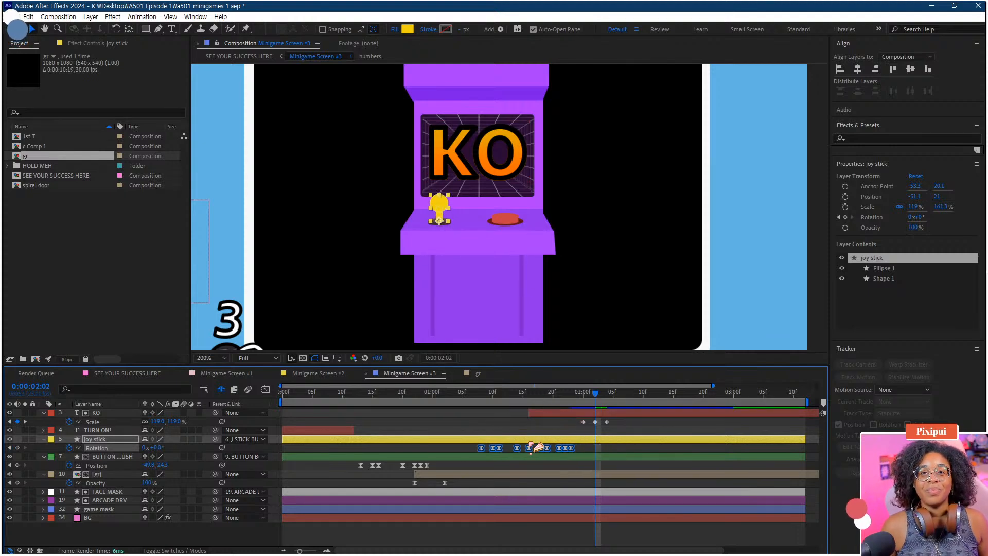
drag(548, 453, 555, 454)
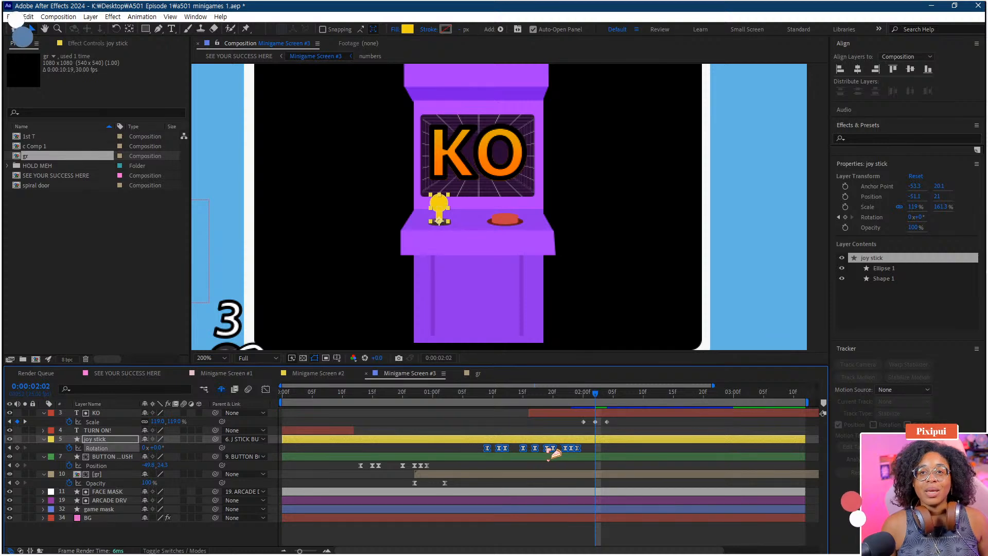
click(476, 394)
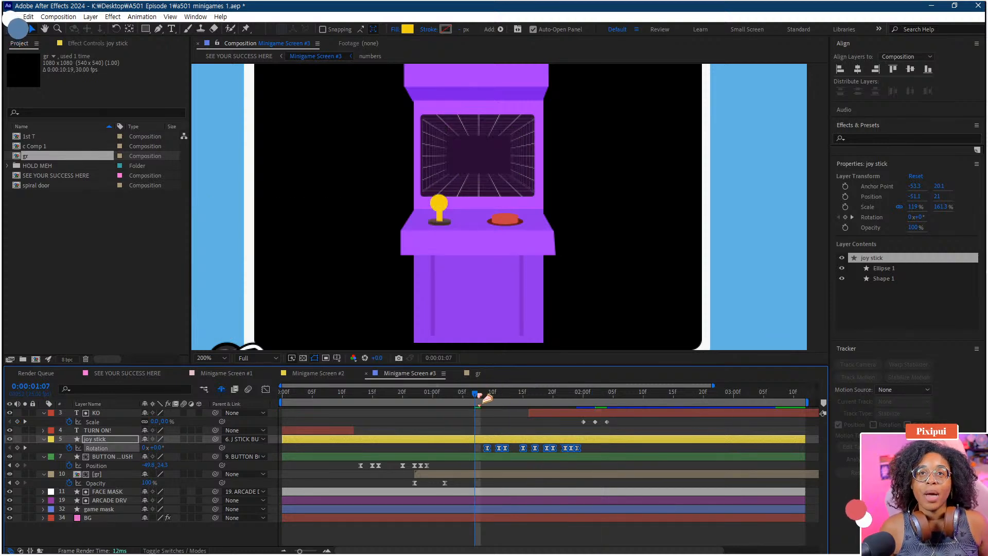
key(space)
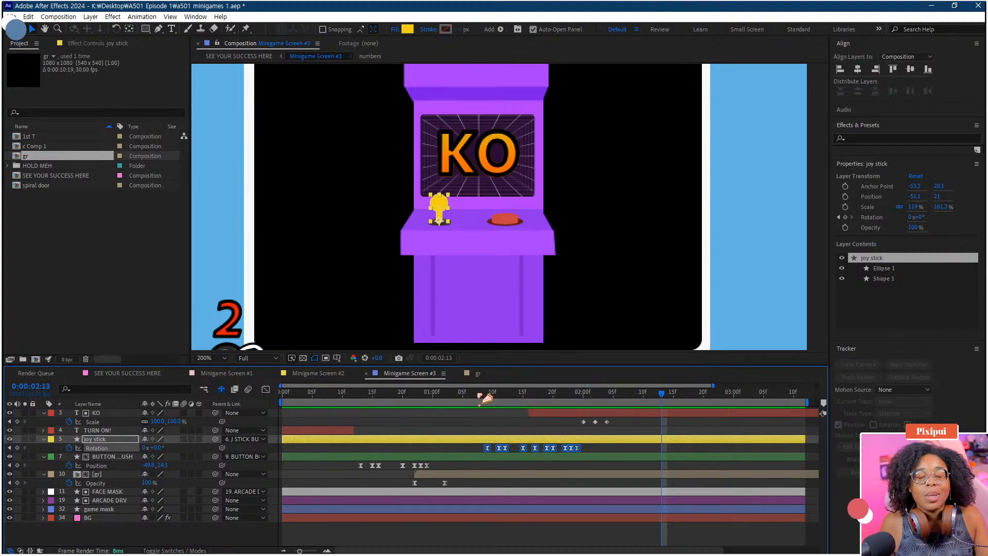
Step: Preview the arcade animation and shift the KO layer so it starts at 0:00:01:19
key(comma)
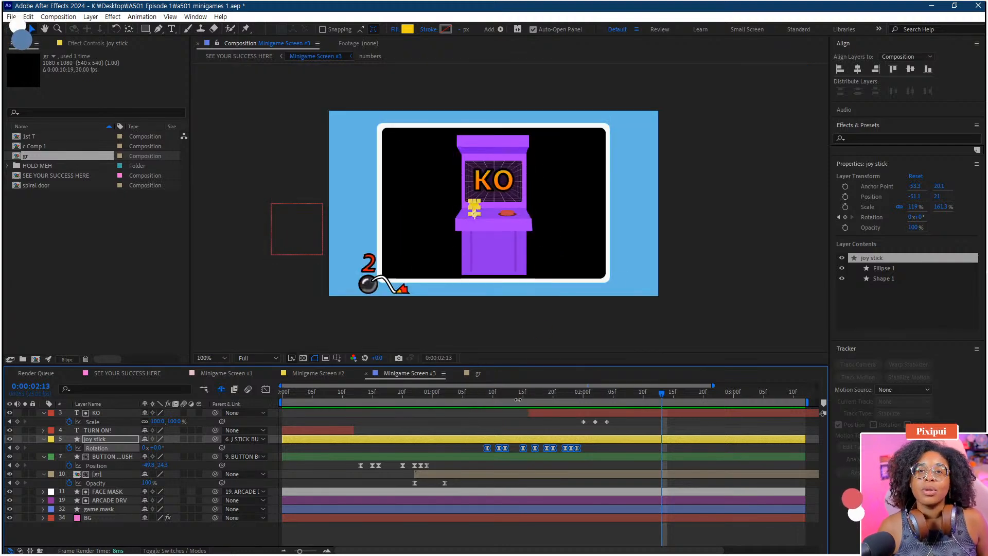
key(space)
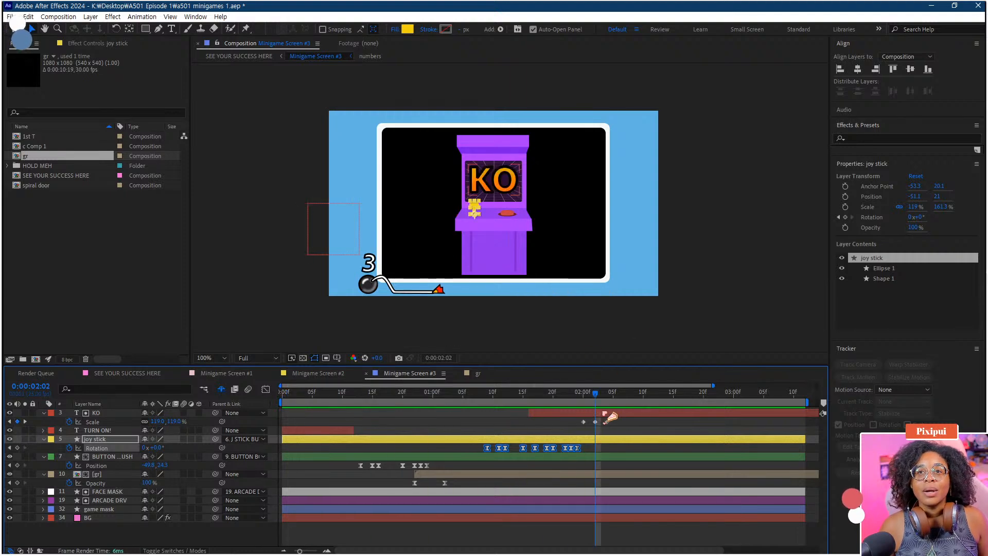
drag(607, 413, 623, 413)
Step: Preview Minigame Screen #3 from the start and save the project
drag(574, 394, 216, 406)
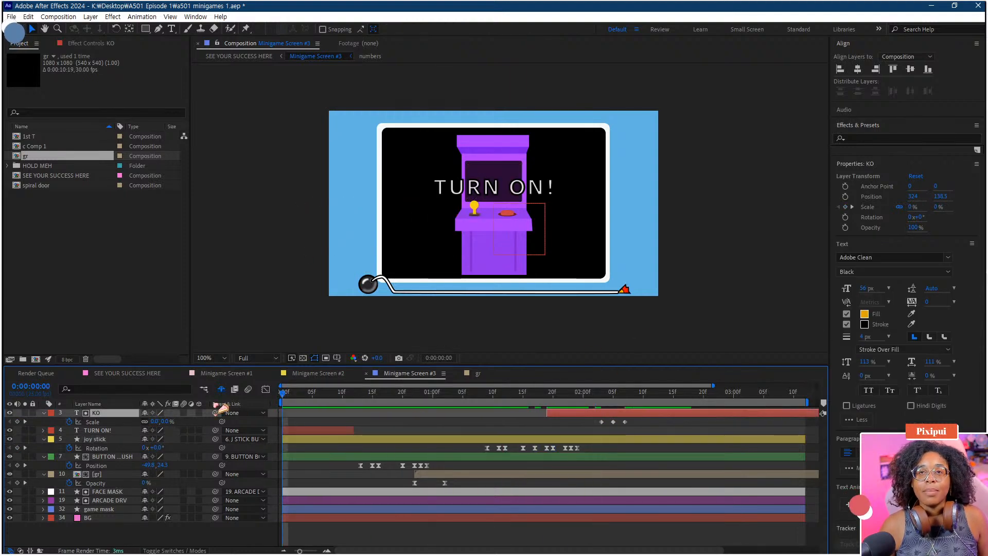
key(space)
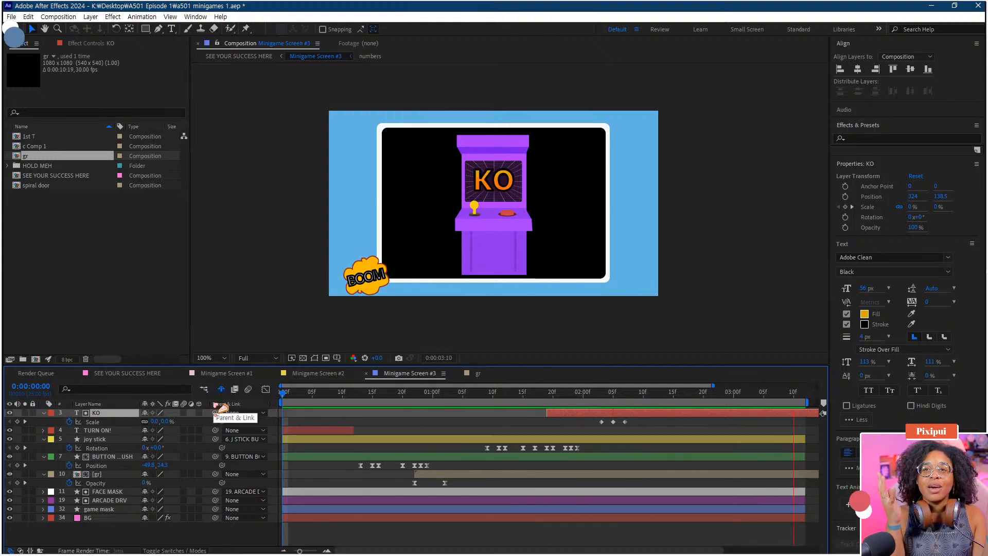
key(space)
key(ctrl+s)
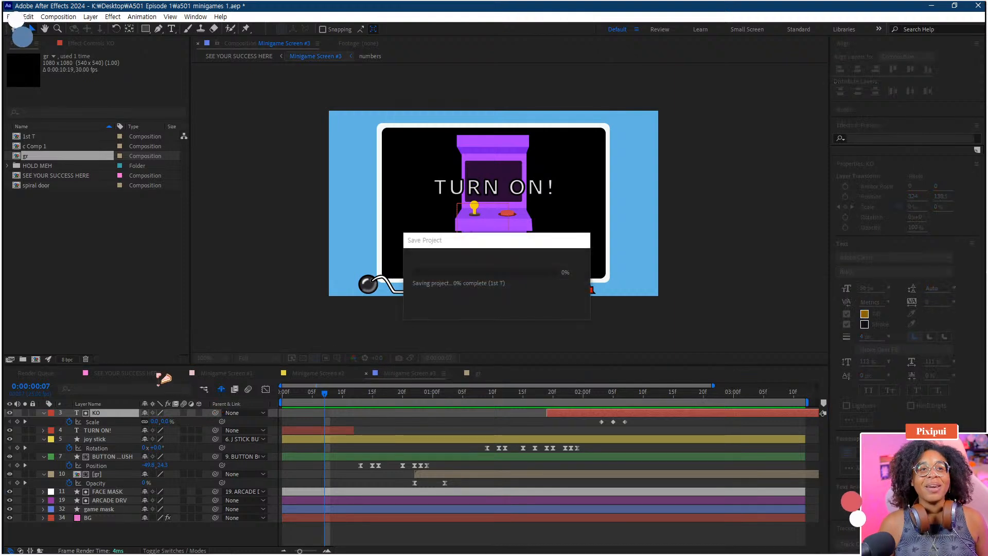
click(141, 374)
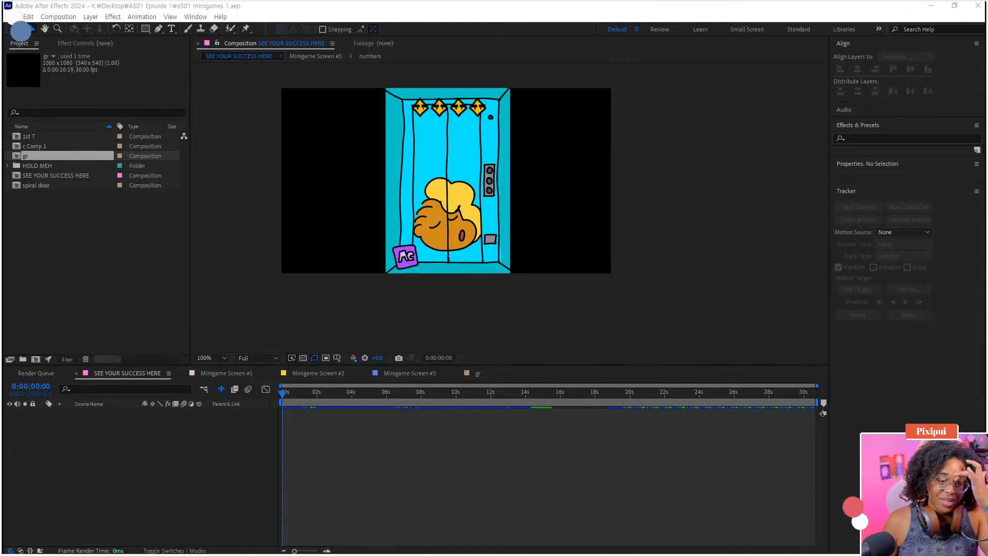
Step: At 0:00:01:09 in Minigame Screen #3, draw a white, strokeless rectangle about 4 × 20.5 px on the left side of the arcade display
click(427, 374)
click(484, 404)
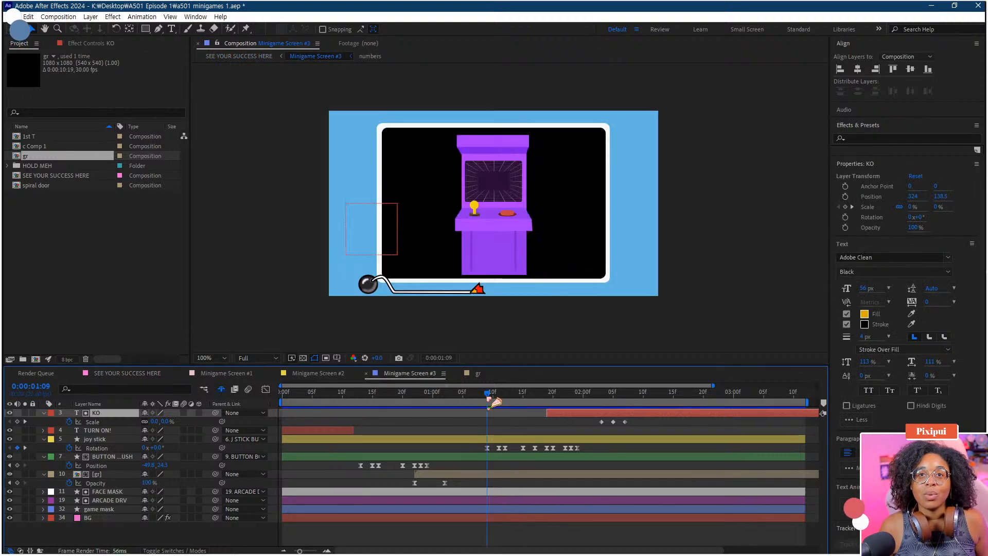
scroll(455, 155, up, 4)
drag(455, 155, 493, 267)
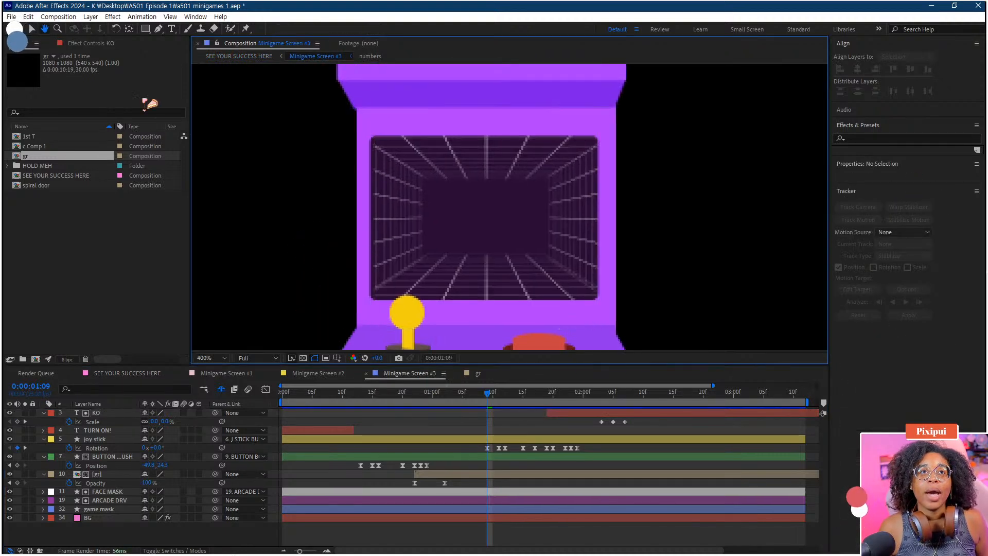
click(146, 28)
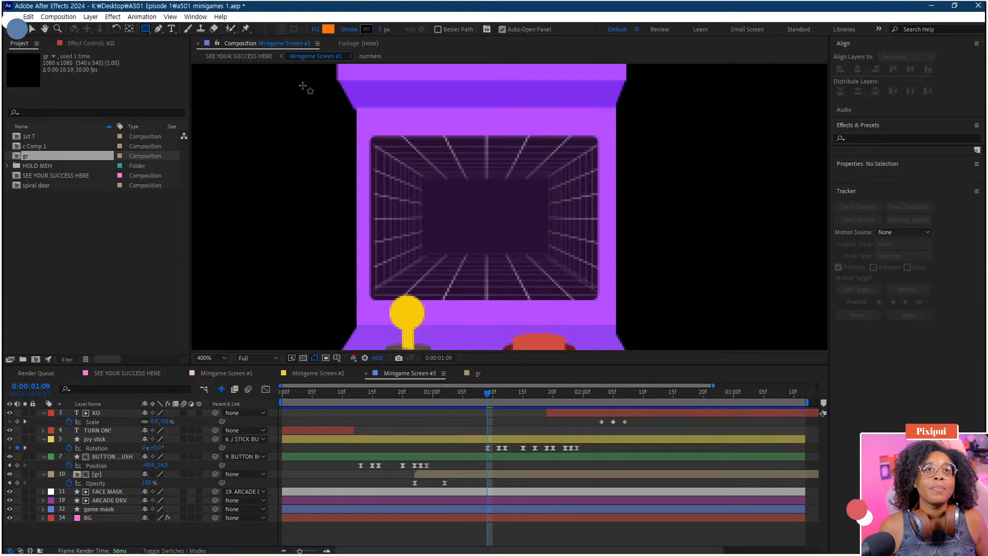
click(328, 28)
click(606, 332)
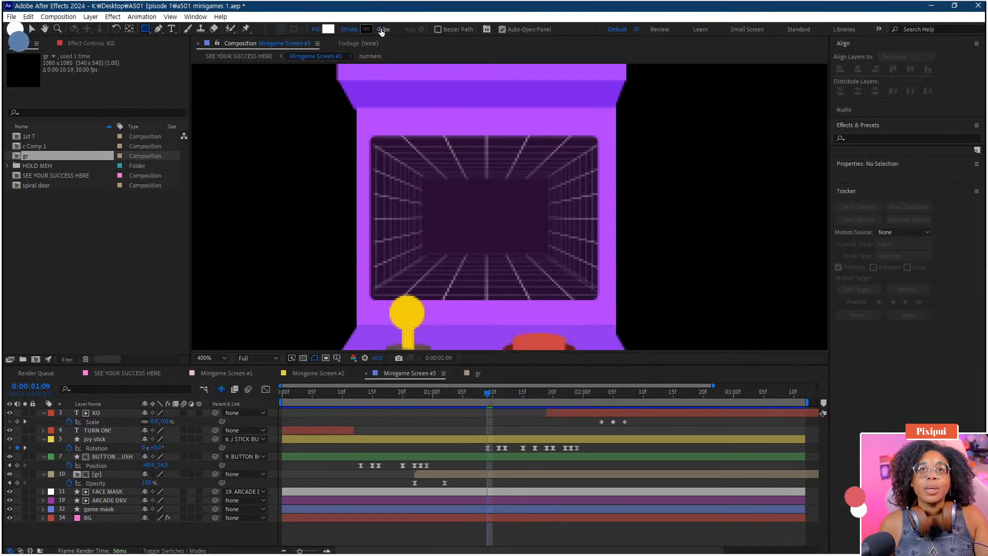
click(351, 28)
click(442, 263)
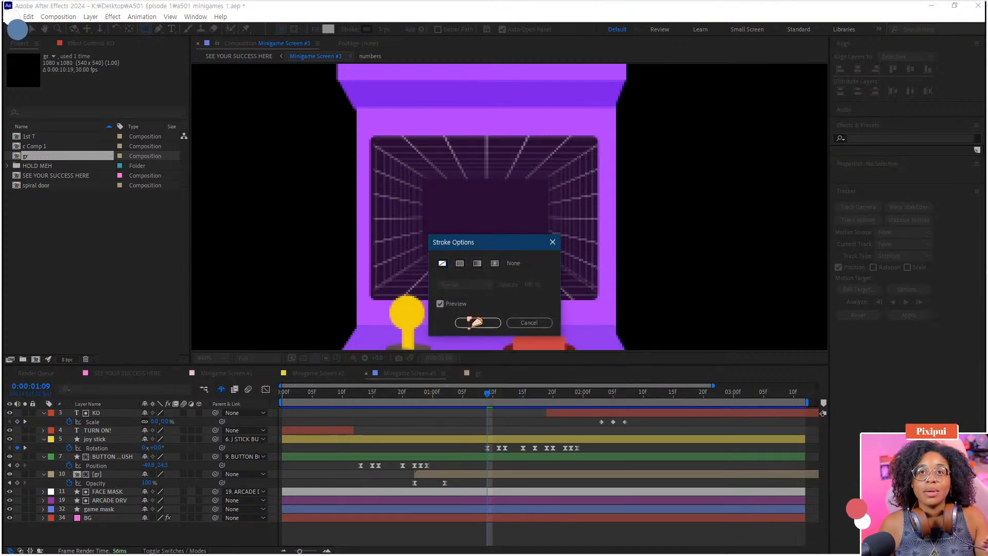
click(477, 323)
drag(419, 205, 428, 244)
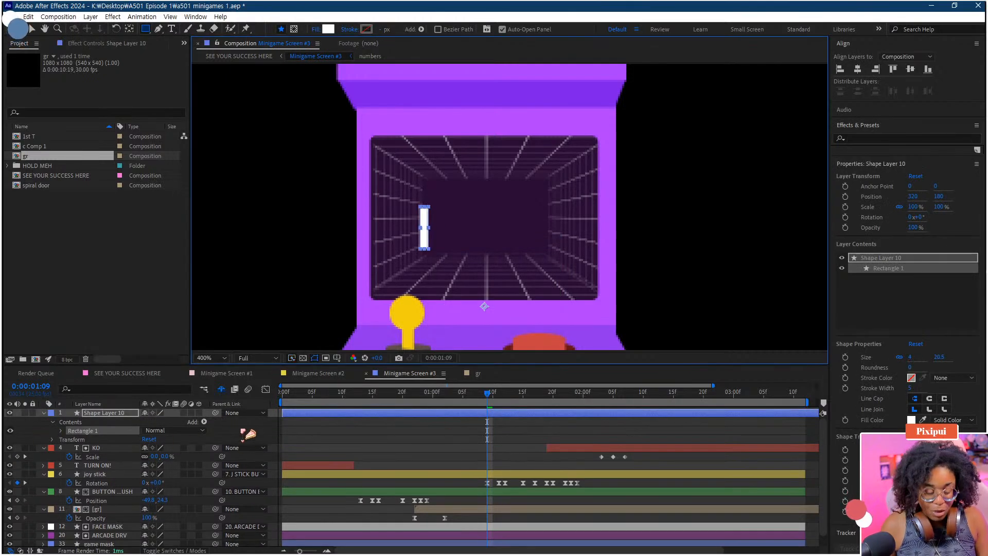
Step: Keyframe the rectangle's Position at 320, 180 on 0:00:01:09 and 320, 164 on 0:00:01:11, holding that value at 0:00:01:16
key(p)
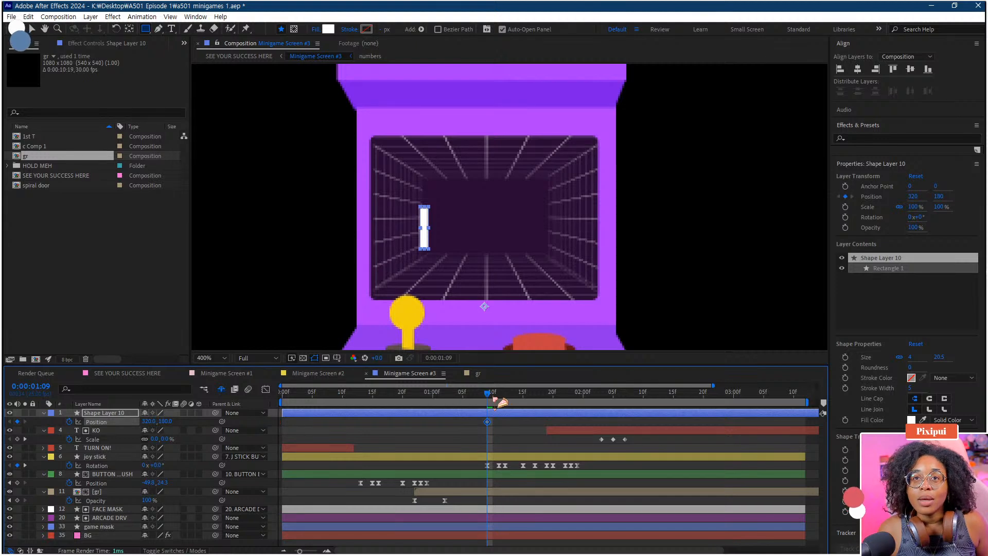
drag(494, 401, 499, 401)
drag(165, 421, 166, 413)
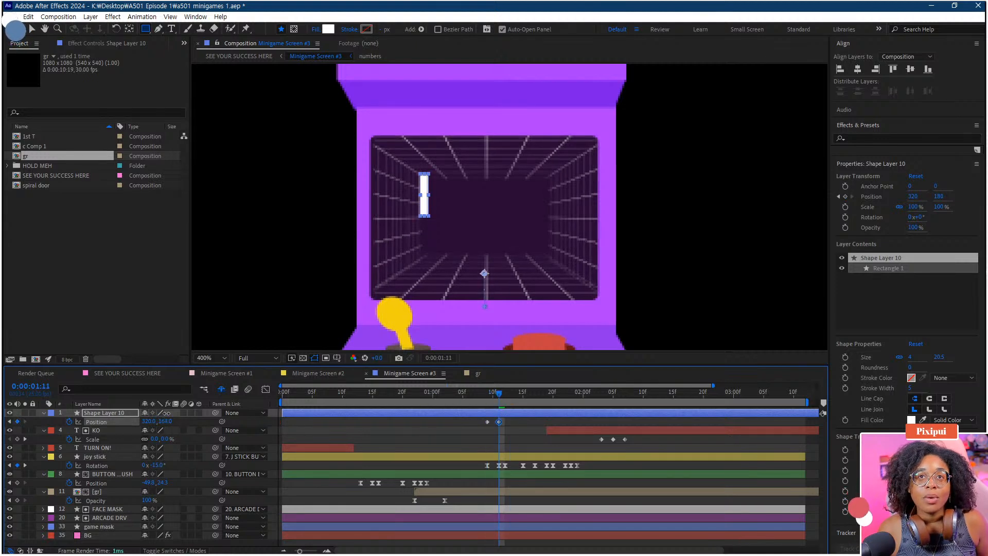
drag(498, 400, 547, 400)
key(alt+shift+p)
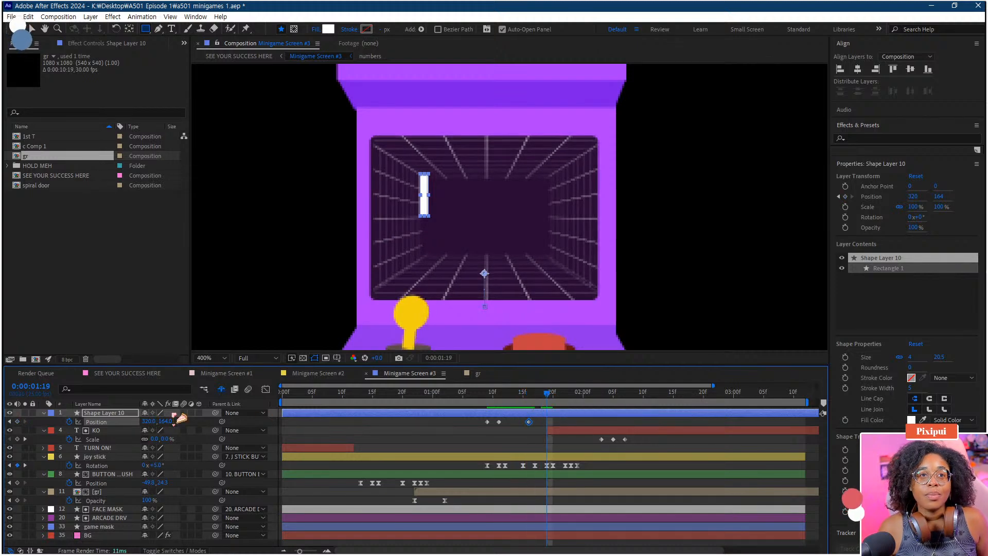
Step: Add rectangle Position keyframes of 320, 183 at 0:00:01:19 and 320, 170 at 0:00:01:23, and preview the motion
drag(169, 421, 171, 426)
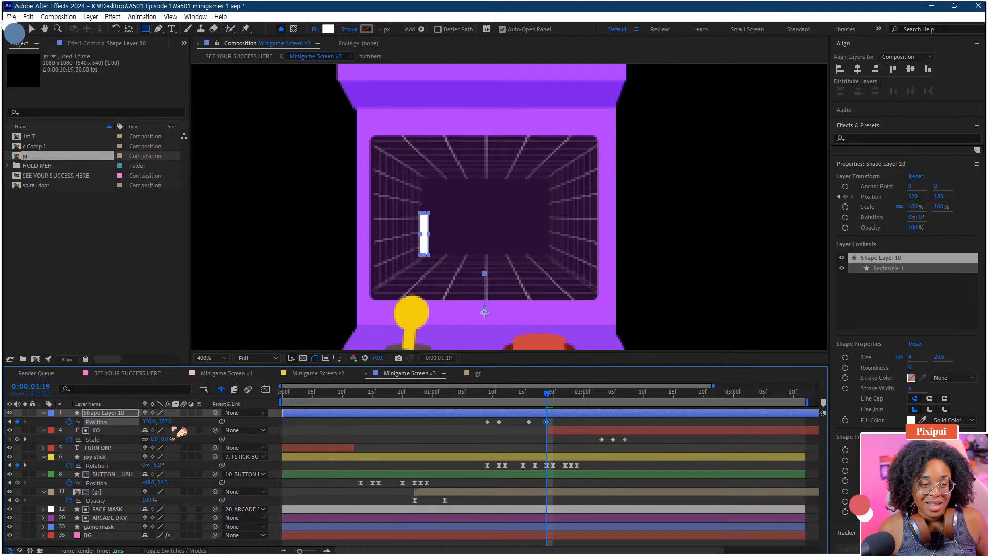
drag(553, 397, 480, 397)
key(space)
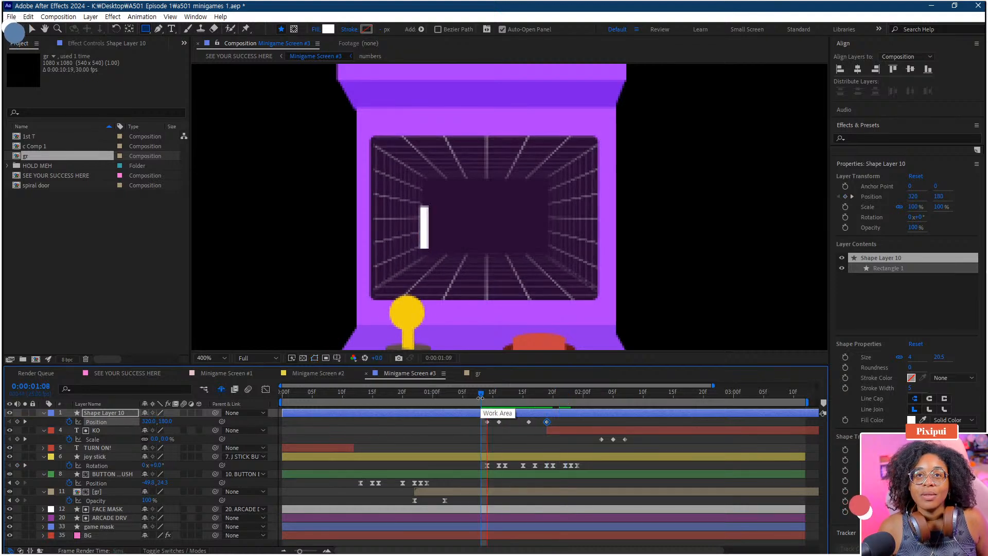
mouse_move(554, 394)
mouse_down()
mouse_move(515, 397)
mouse_move(571, 399)
mouse_up()
drag(163, 421, 165, 412)
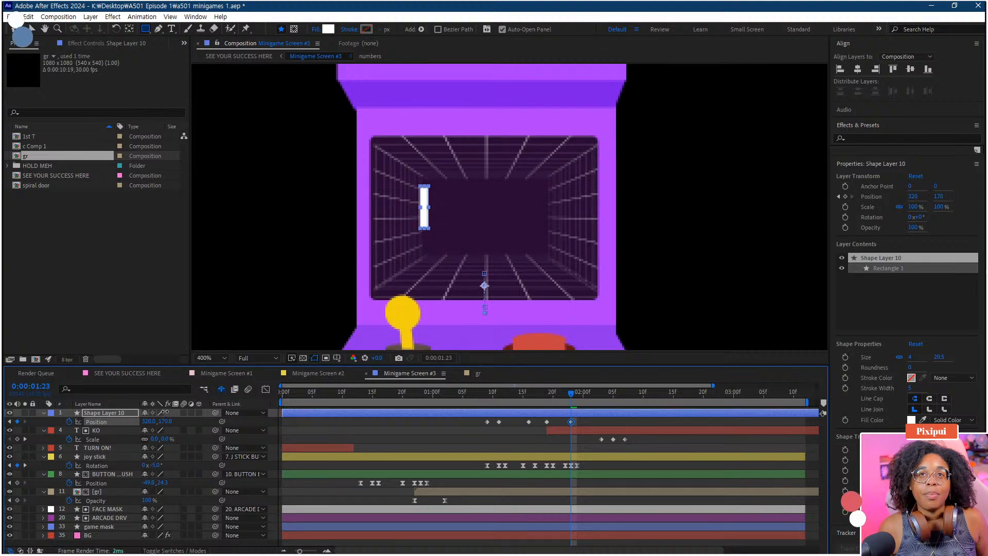
click(522, 395)
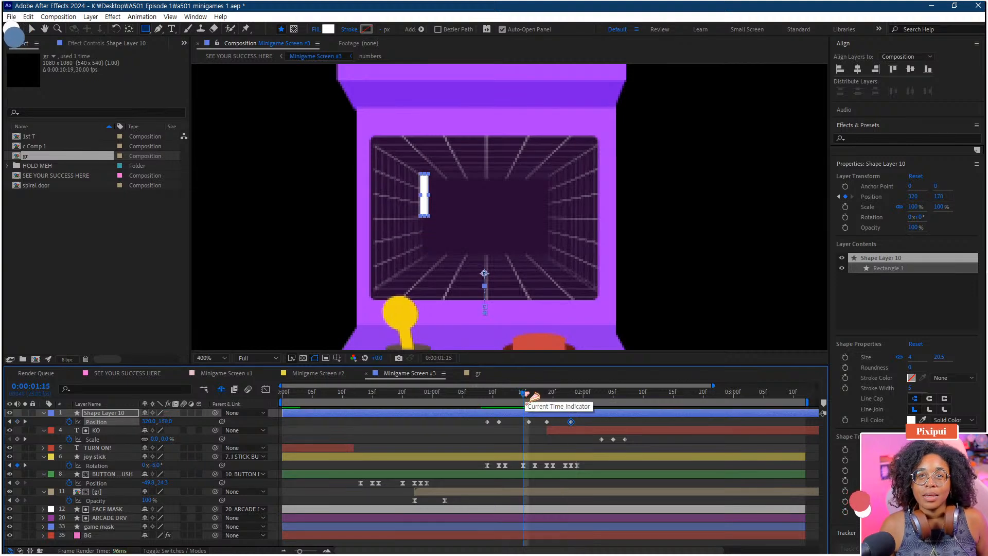
key(space)
Step: Copy the rectangle's 0:00:01:19 Position keyframe to 0:00:01:21 and preview the movement
drag(541, 393, 550, 396)
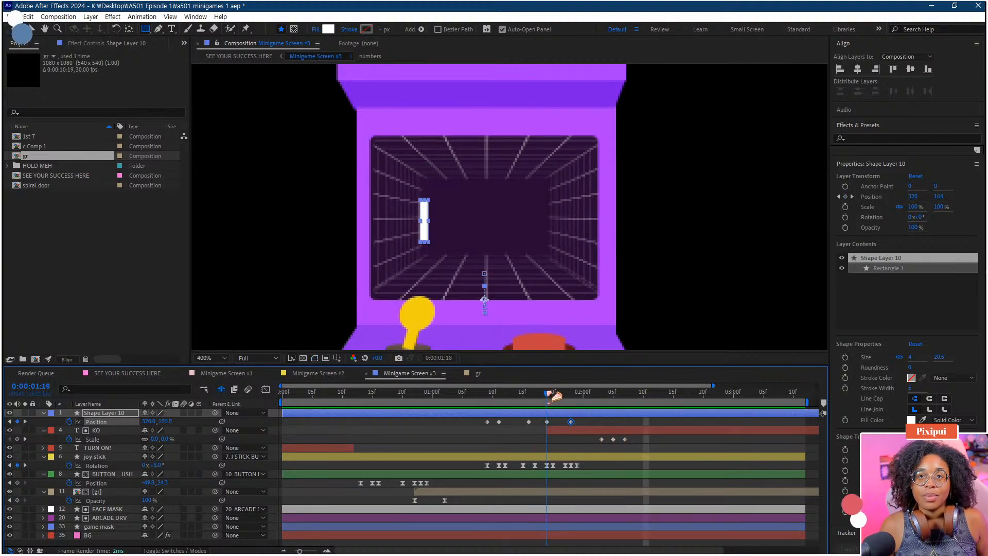
click(547, 421)
click(563, 397)
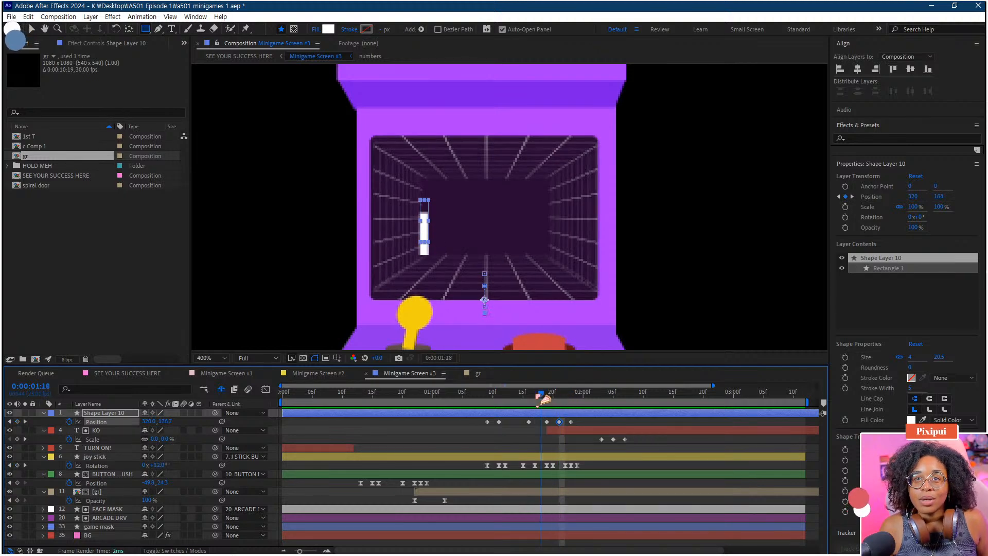
click(540, 396)
key(space)
key(space)
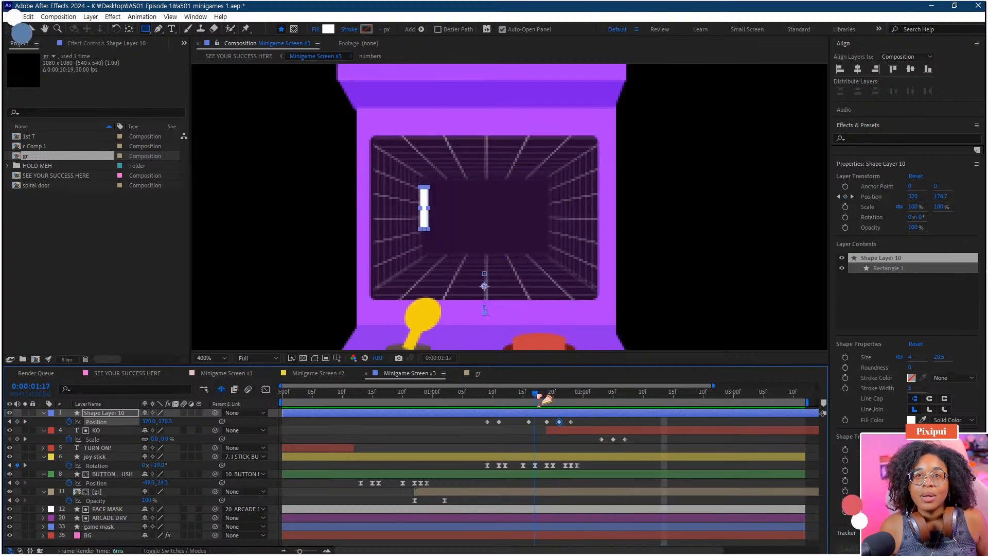
Step: Move the rectangle's layer directly below the KO layer in the stacking order
key(Page_Up)
key(ctrl+[)
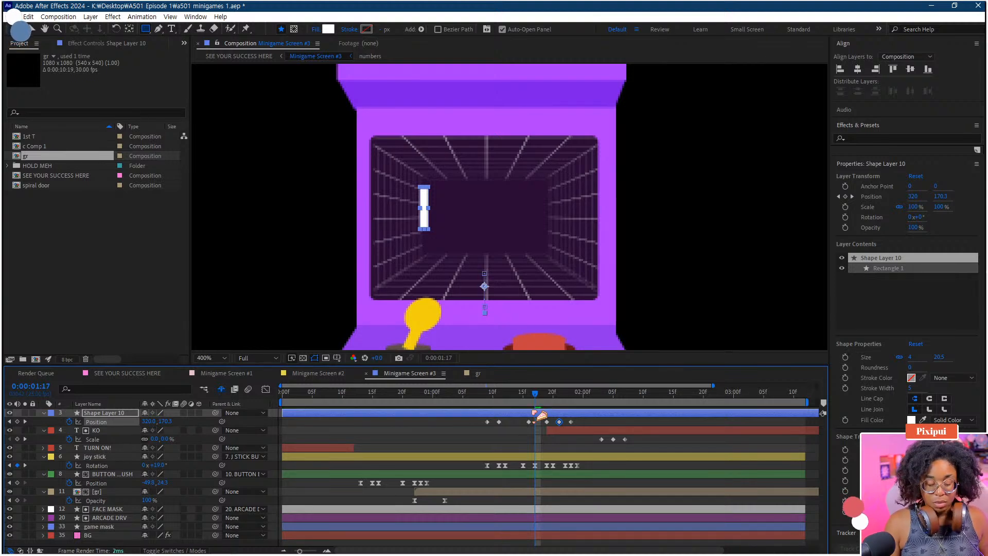
key(ctrl+[)
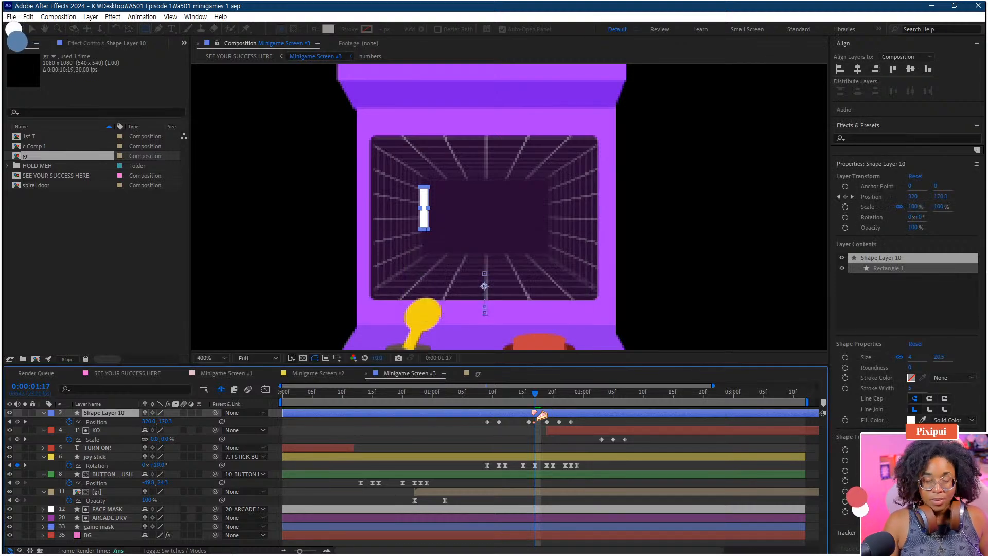
key(ctrl+[)
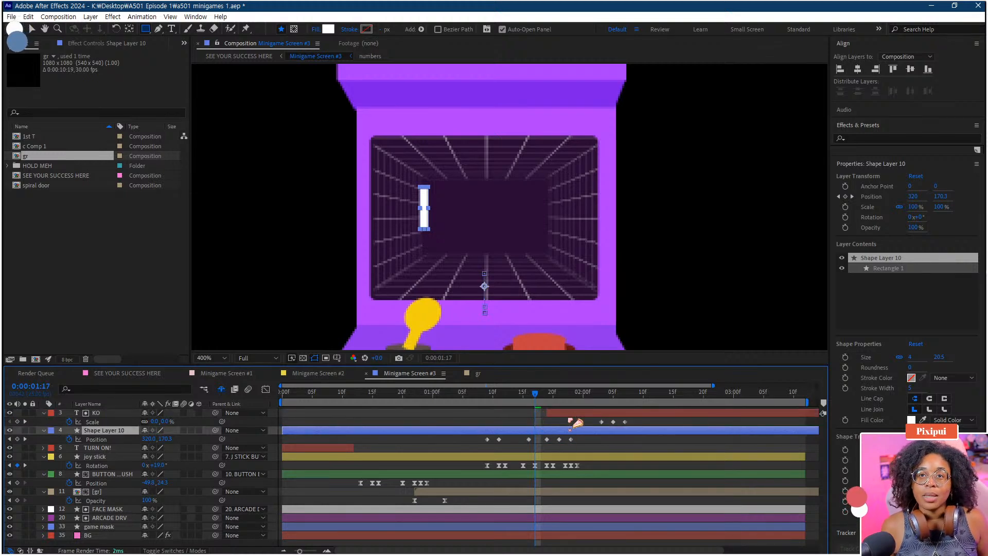
Step: Place a duplicate of the rectangle, stripped of its Position keyframes, on the right side of the arcade display at 376, 170.3
key(ctrl+d)
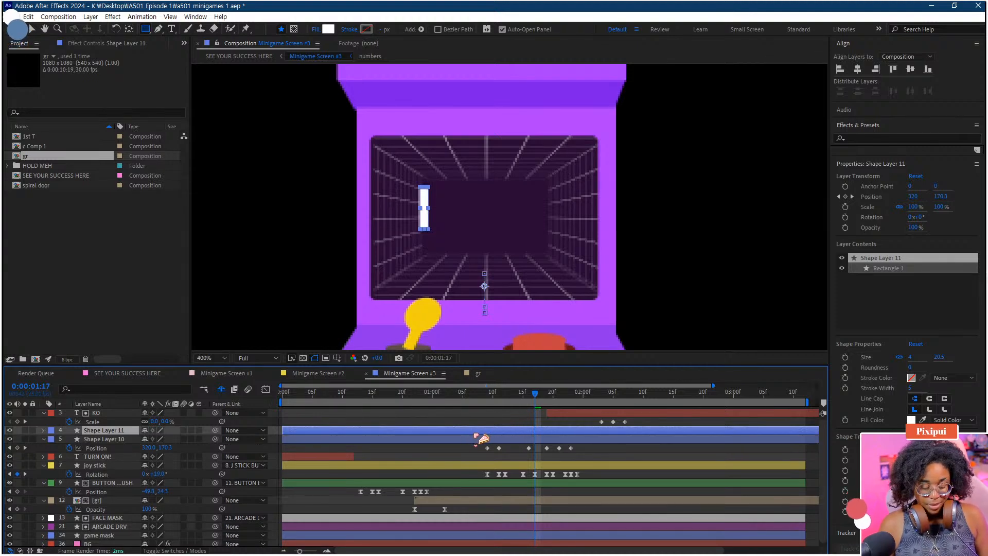
key(p)
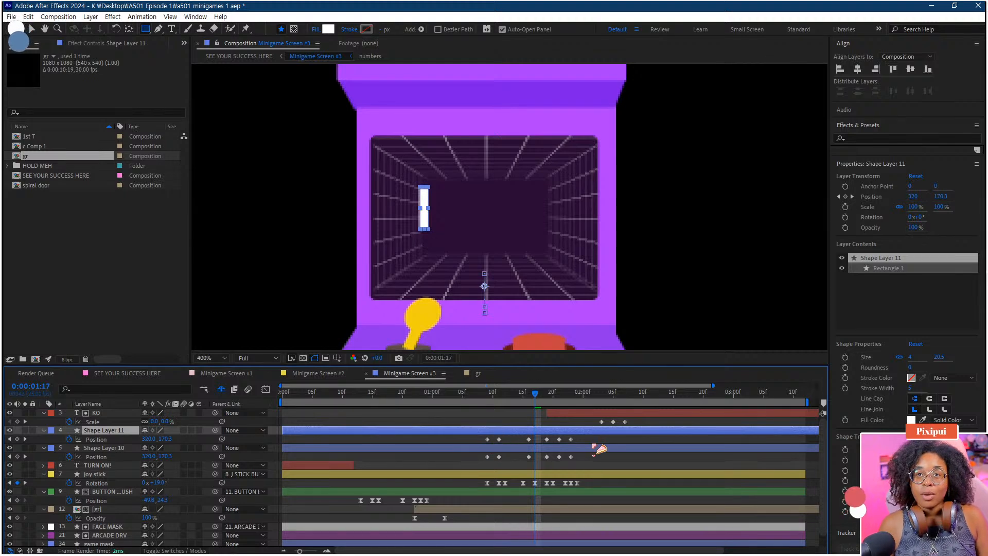
drag(593, 436, 478, 443)
key(Delete)
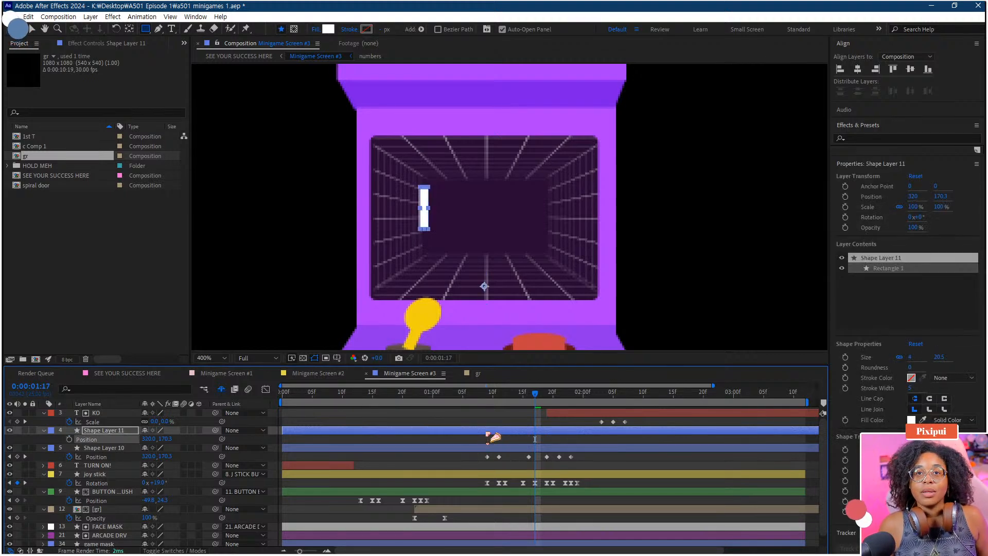
key(v)
drag(423, 220, 537, 230)
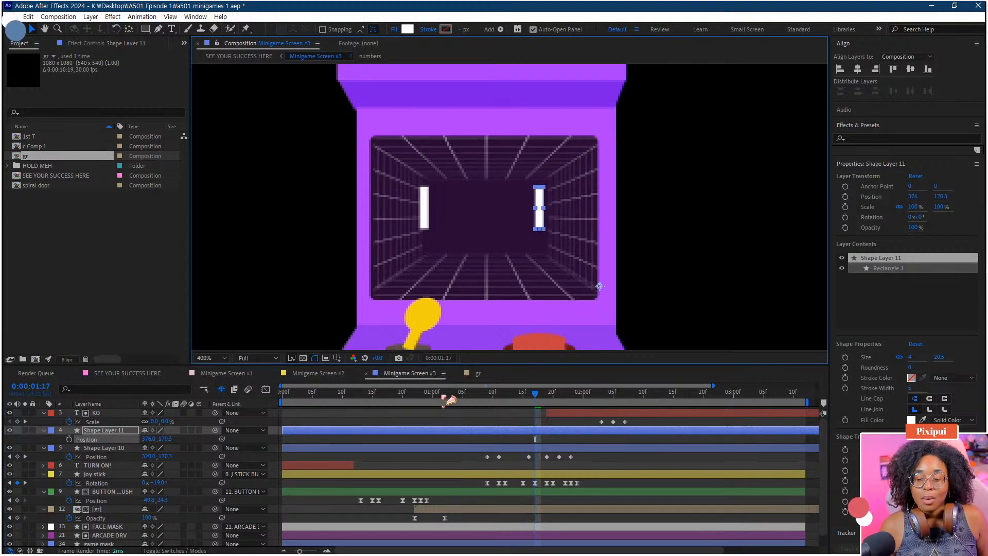
Step: Preview the arcade animation with both rectangles and the KO text
click(476, 419)
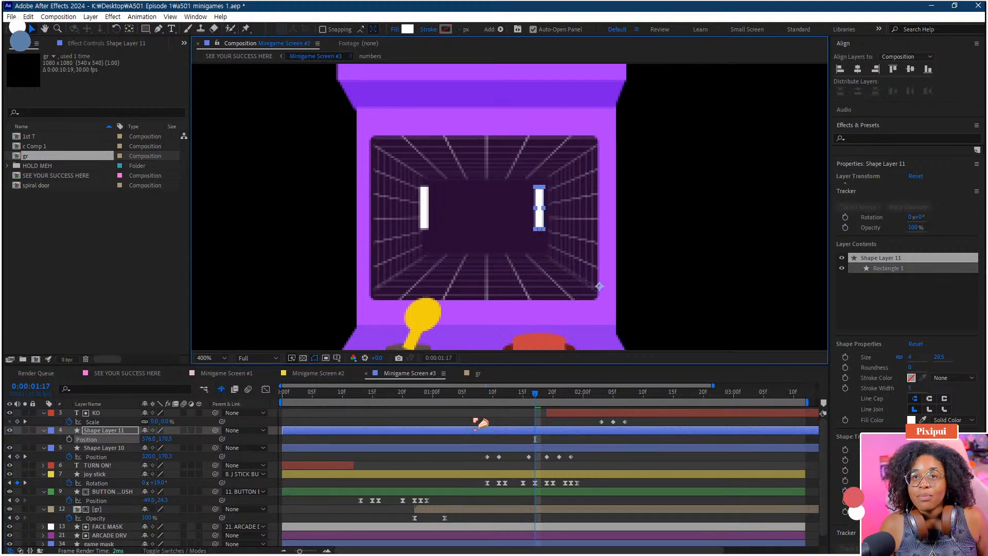
scroll(502, 289, down, 1)
key(space)
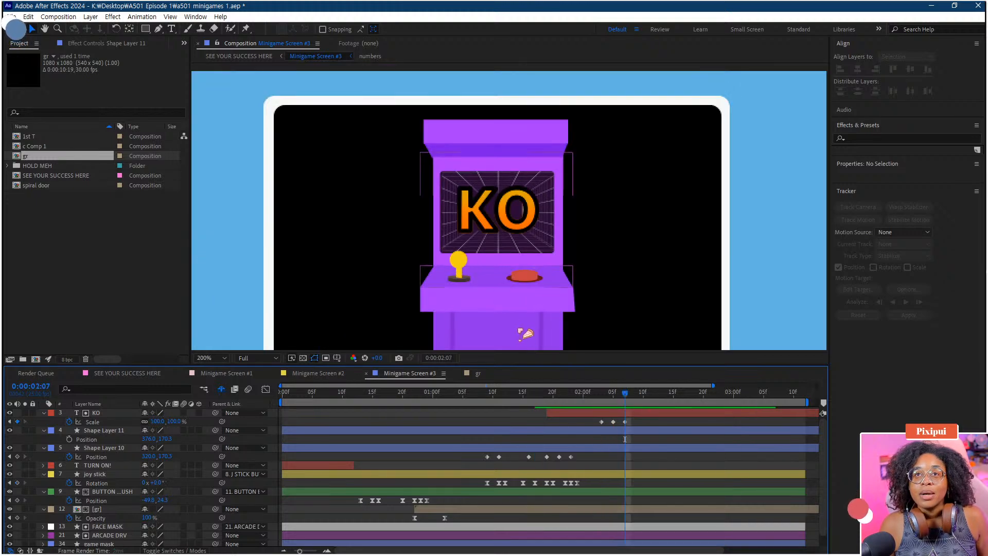
Step: Play the SEE YOUR SUCCESS HERE composition from the start, and replay it from 0:00:17:26
click(133, 374)
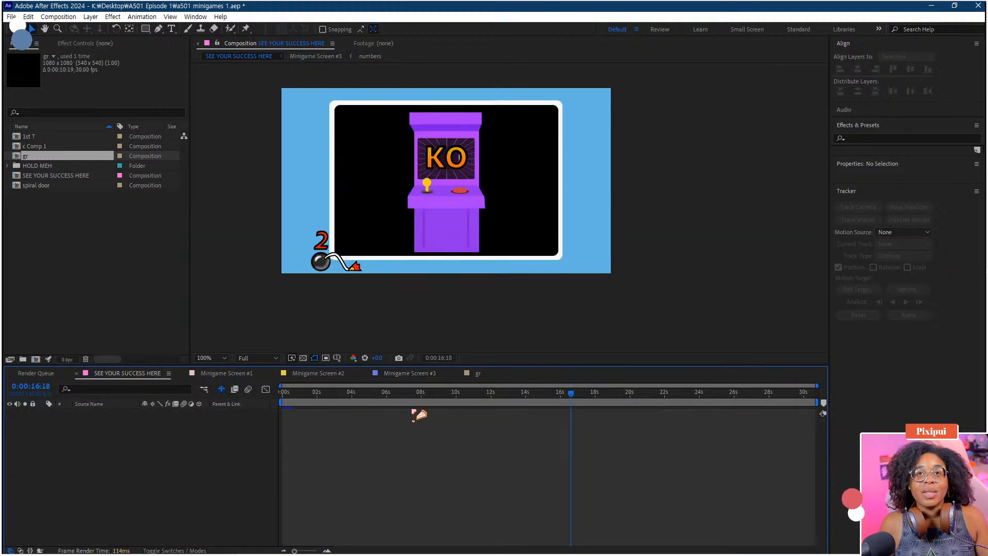
click(281, 393)
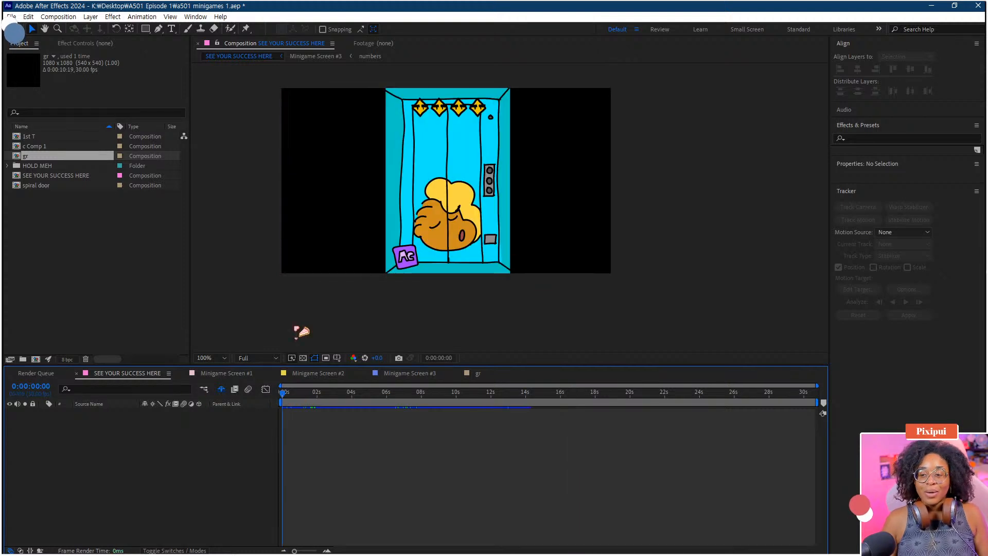
key(space)
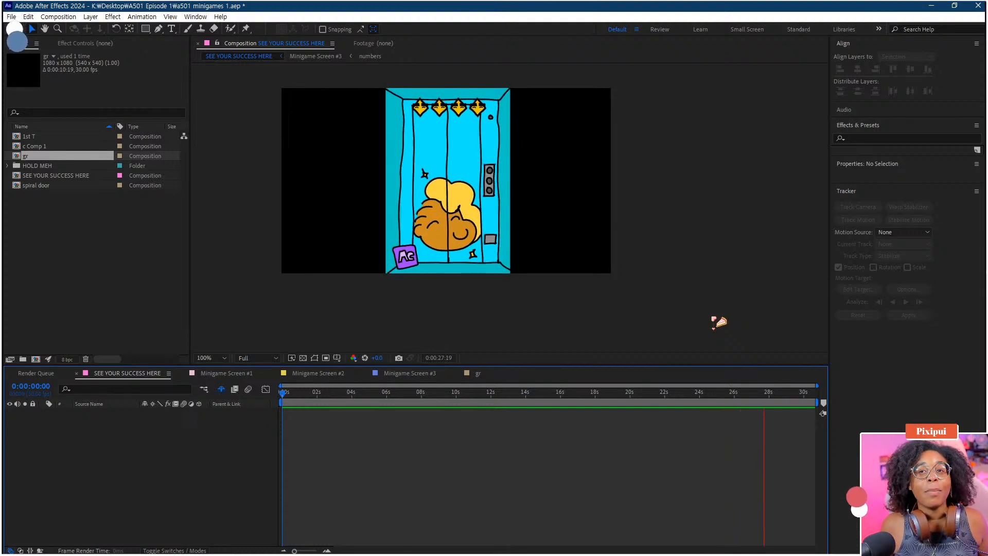
drag(726, 401, 595, 403)
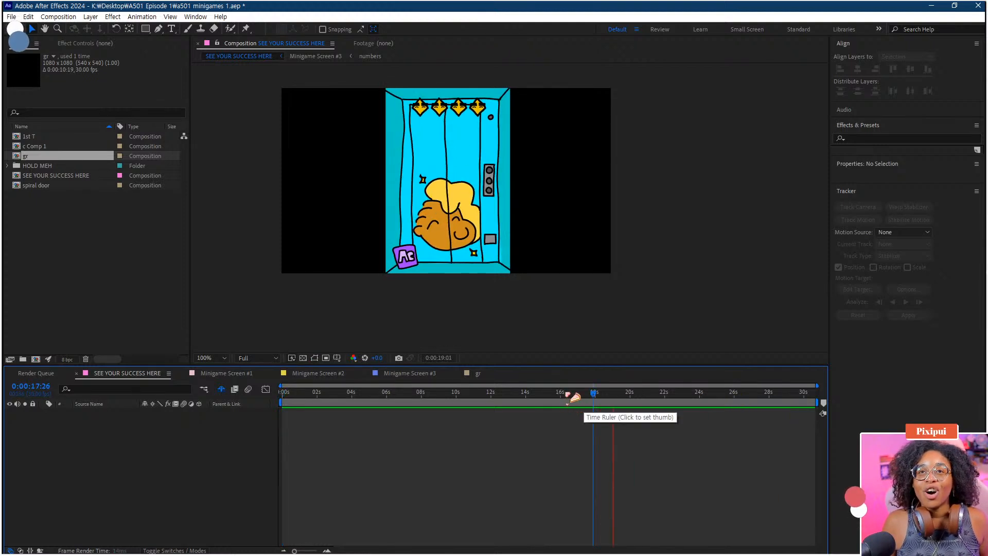